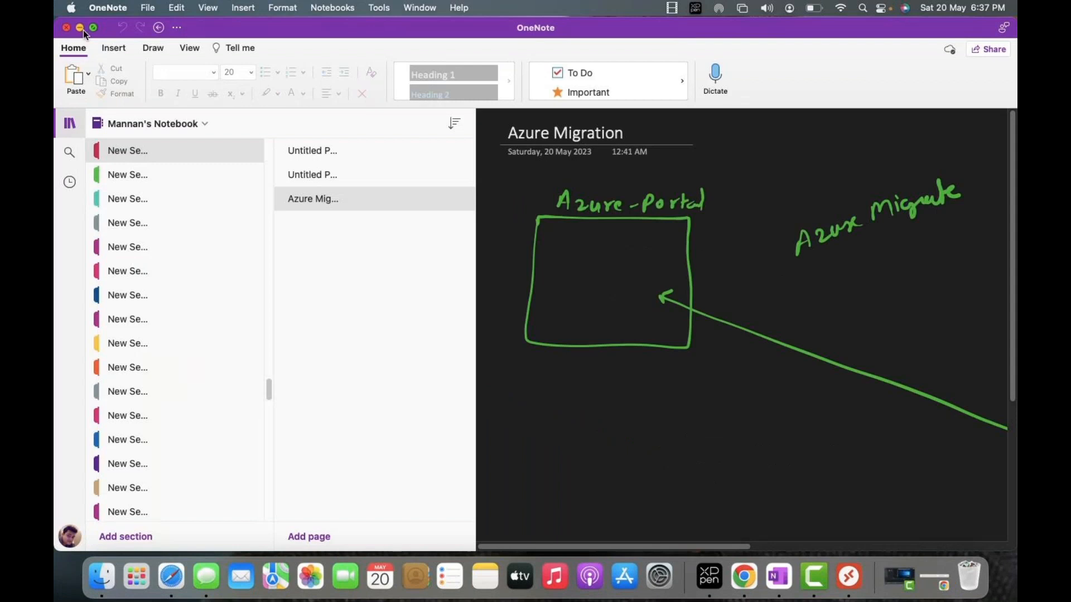
- Toggle the OneNote notebook in and out of full screen and bring its window back
{"action": "left_click", "coordinate": [69, 117]}
{"action": "left_click", "coordinate": [68, 122]}
{"action": "mouse_move", "coordinate": [81, 46]}
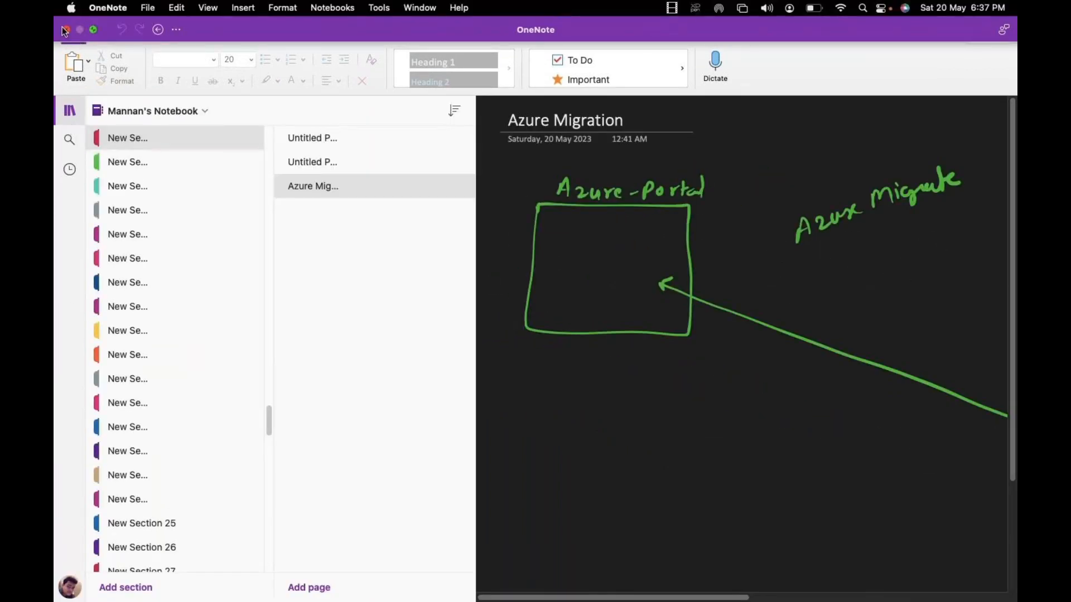
{"action": "left_click", "coordinate": [64, 30]}
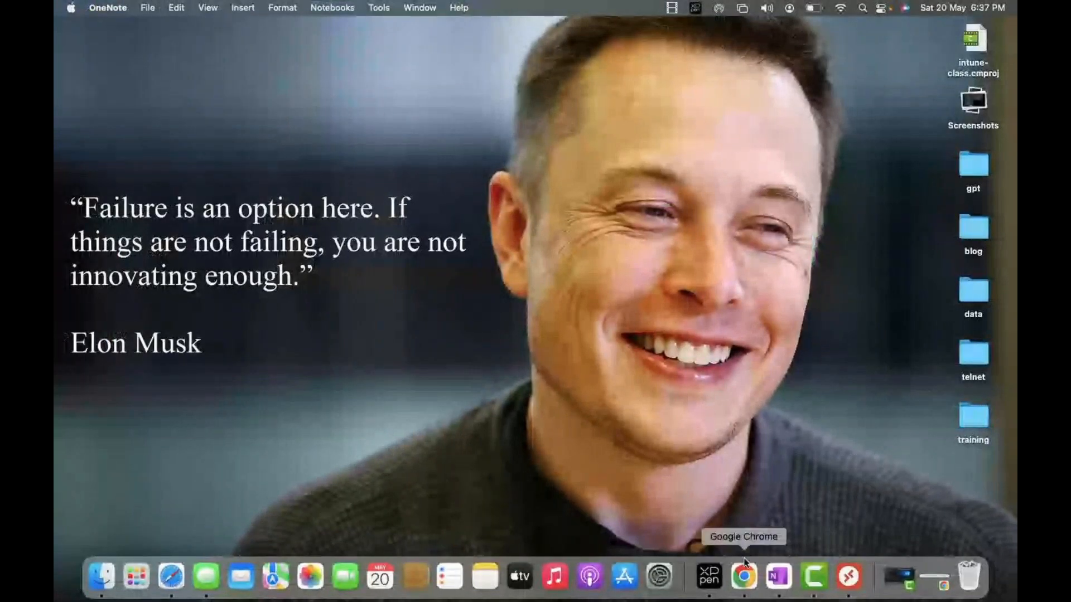
{"action": "left_click", "coordinate": [778, 576]}
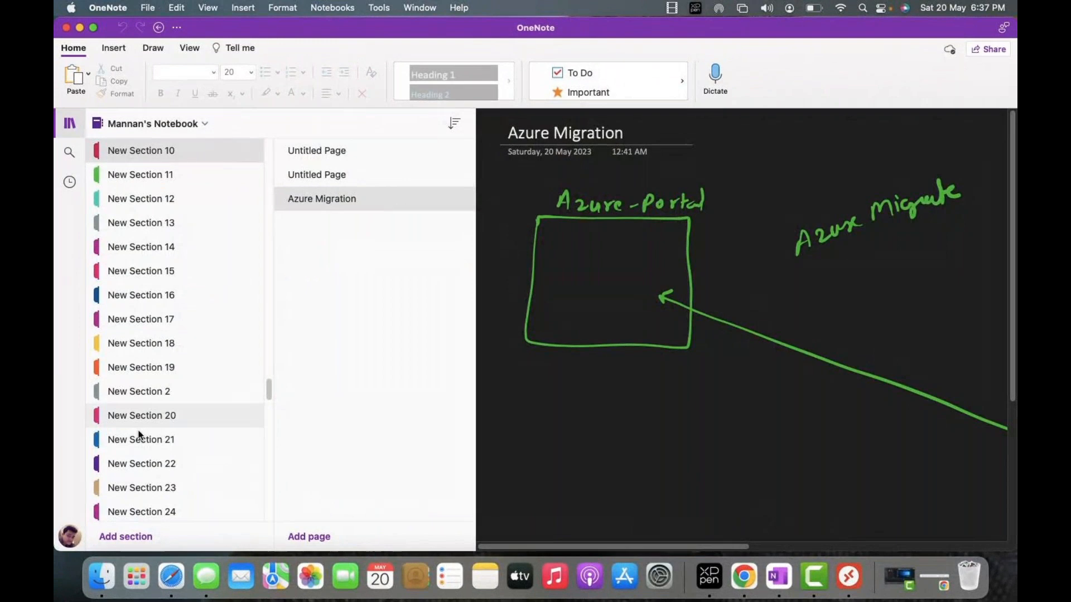
- Scroll up and down the section list to survey the course sections
{"action": "scroll", "coordinate": [121, 463], "scroll_direction": "down", "scroll_amount": 20}
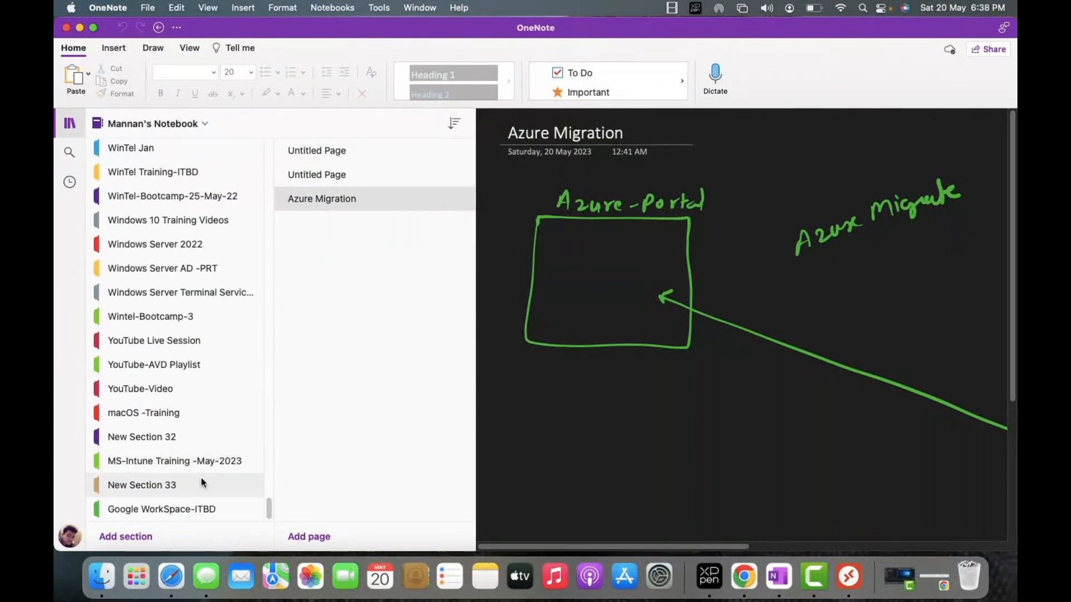
{"action": "scroll", "coordinate": [209, 489], "scroll_direction": "up", "scroll_amount": 5}
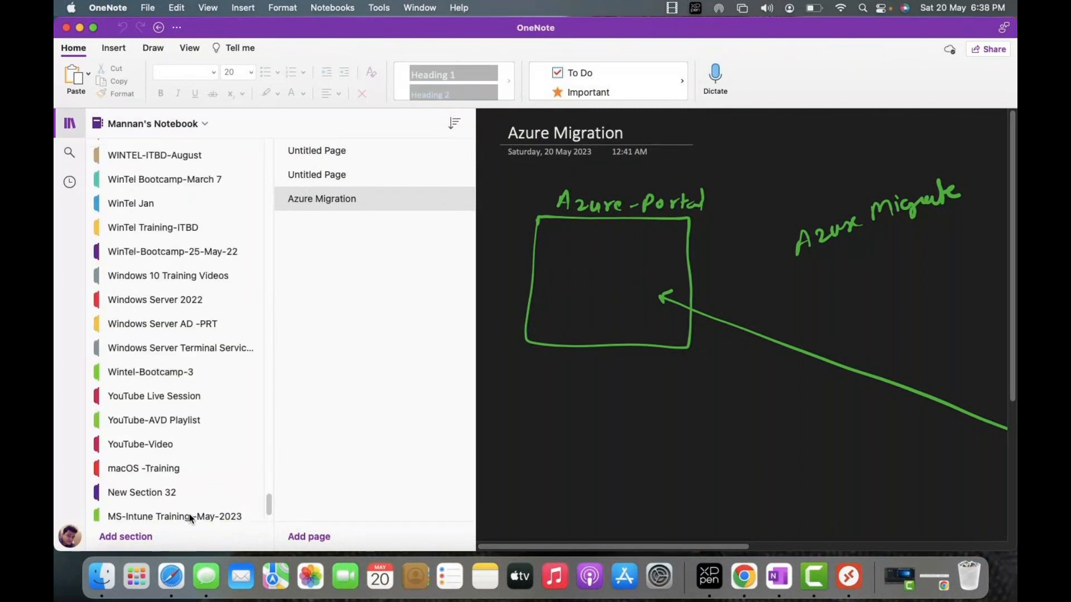
{"action": "scroll", "coordinate": [189, 518], "scroll_direction": "up", "scroll_amount": 10}
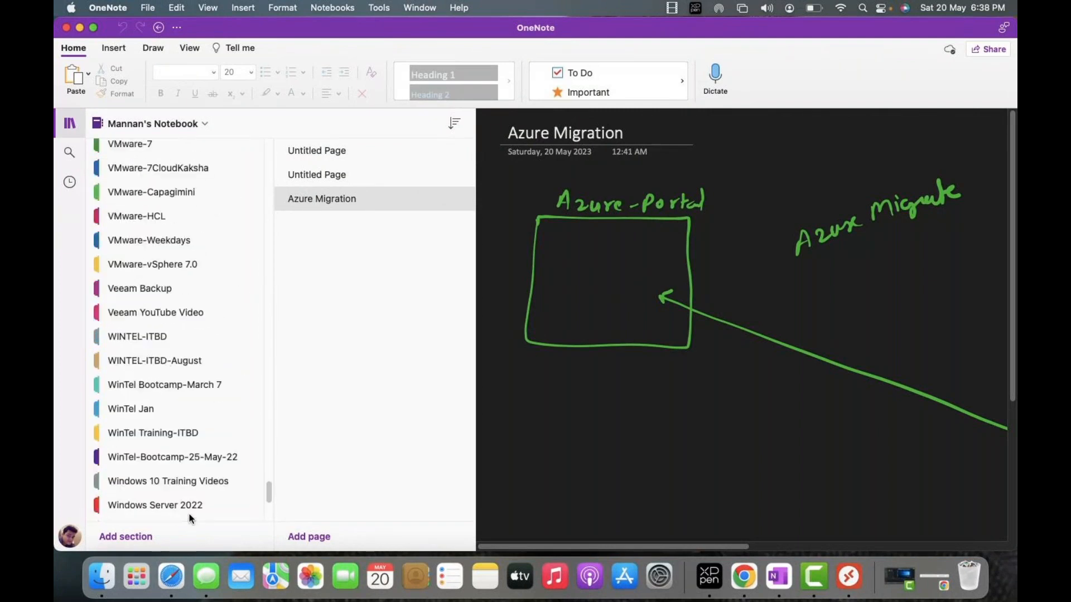
{"action": "scroll", "coordinate": [189, 518], "scroll_direction": "up", "scroll_amount": 9}
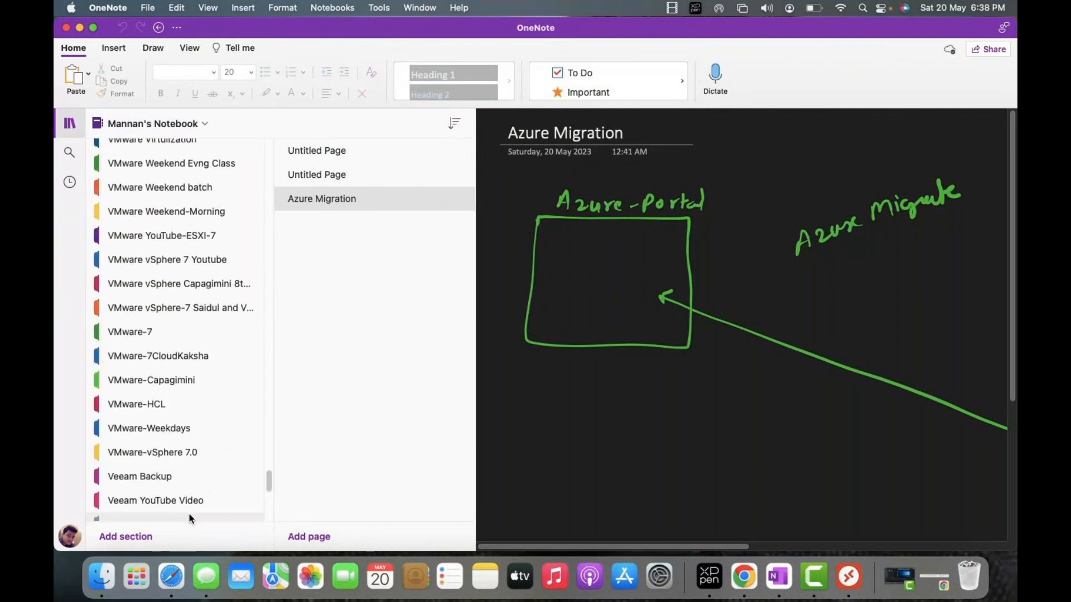
{"action": "scroll", "coordinate": [189, 516], "scroll_direction": "down", "scroll_amount": 15}
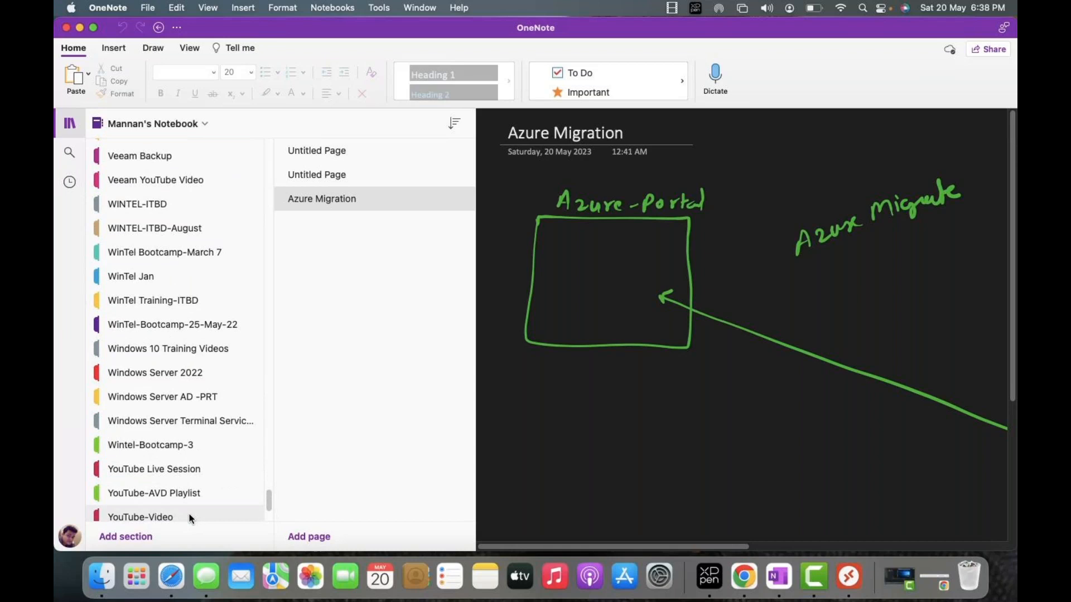
{"action": "scroll", "coordinate": [173, 425], "scroll_direction": "down", "scroll_amount": 6}
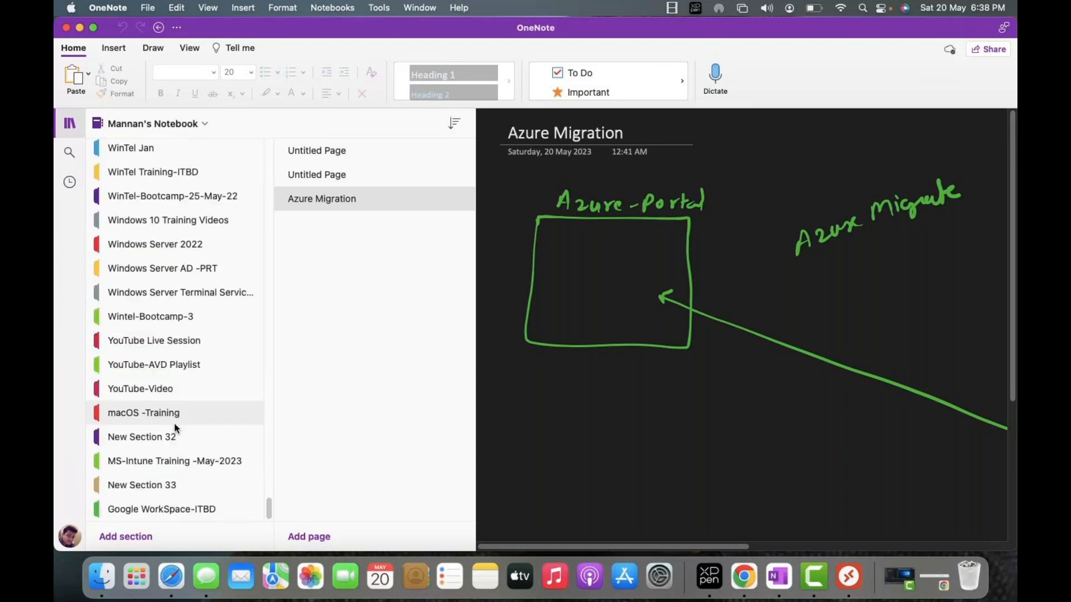
{"action": "scroll", "coordinate": [174, 424], "scroll_direction": "down", "scroll_amount": 2}
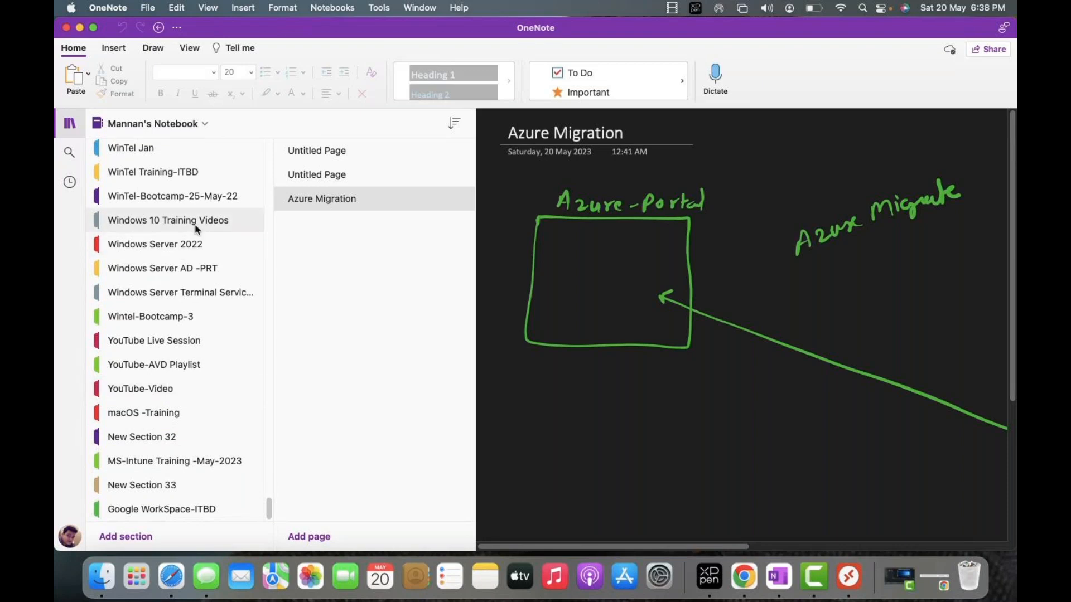
{"action": "scroll", "coordinate": [195, 229], "scroll_direction": "up", "scroll_amount": 3}
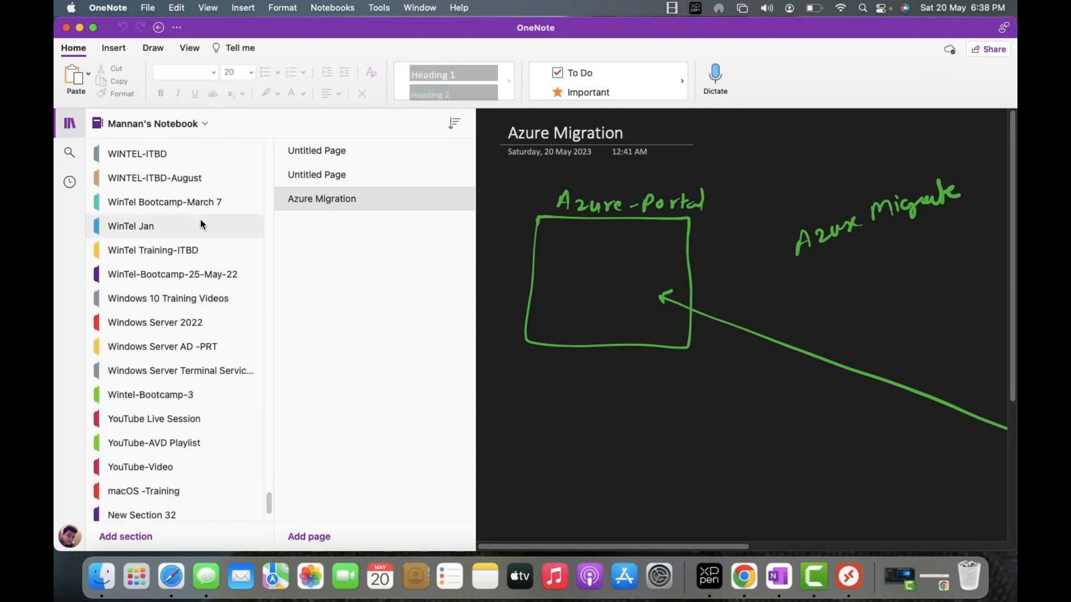
- Make the notebook fill the screen and browse the section list for the AZ-104 weekdays section
{"action": "left_click", "coordinate": [94, 28]}
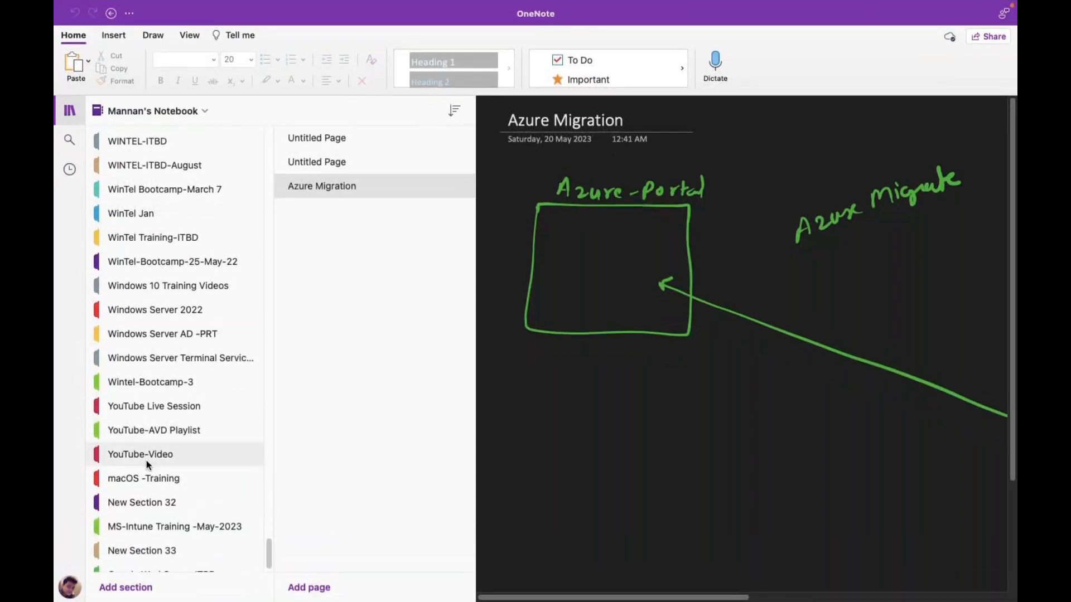
{"action": "scroll", "coordinate": [146, 463], "scroll_direction": "down", "scroll_amount": 1}
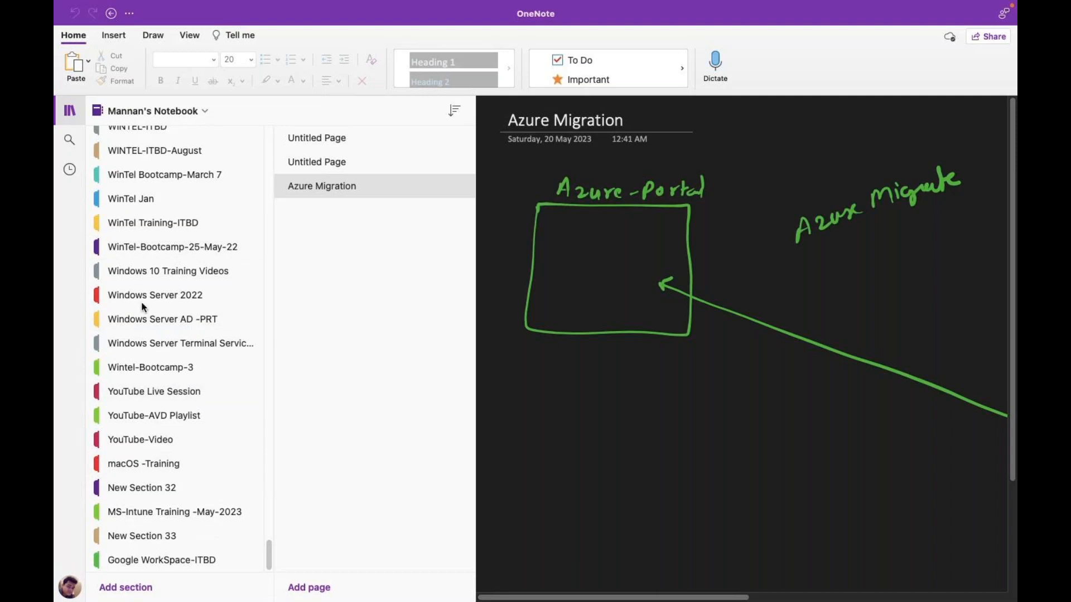
{"action": "scroll", "coordinate": [160, 240], "scroll_direction": "up", "scroll_amount": 20}
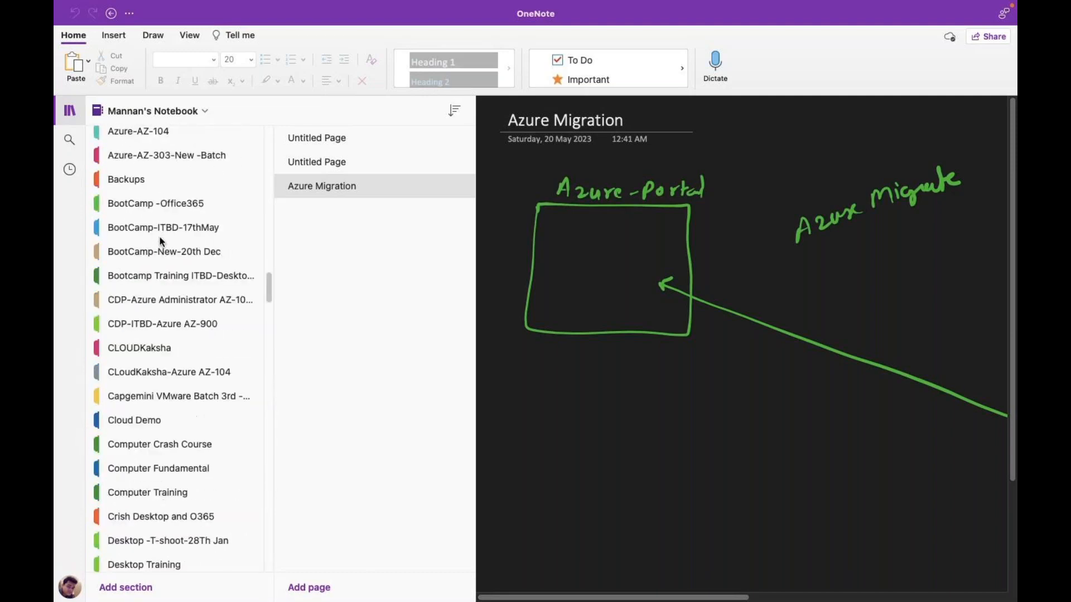
{"action": "scroll", "coordinate": [160, 236], "scroll_direction": "up", "scroll_amount": 20}
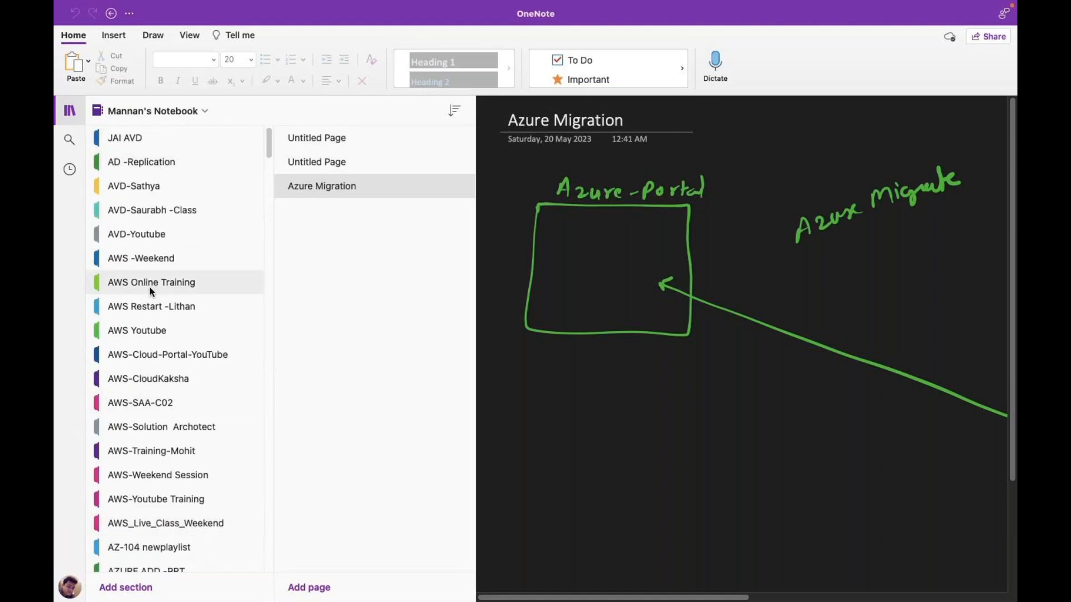
{"action": "scroll", "coordinate": [147, 363], "scroll_direction": "down", "scroll_amount": 15}
{"action": "scroll", "coordinate": [147, 364], "scroll_direction": "down", "scroll_amount": 8}
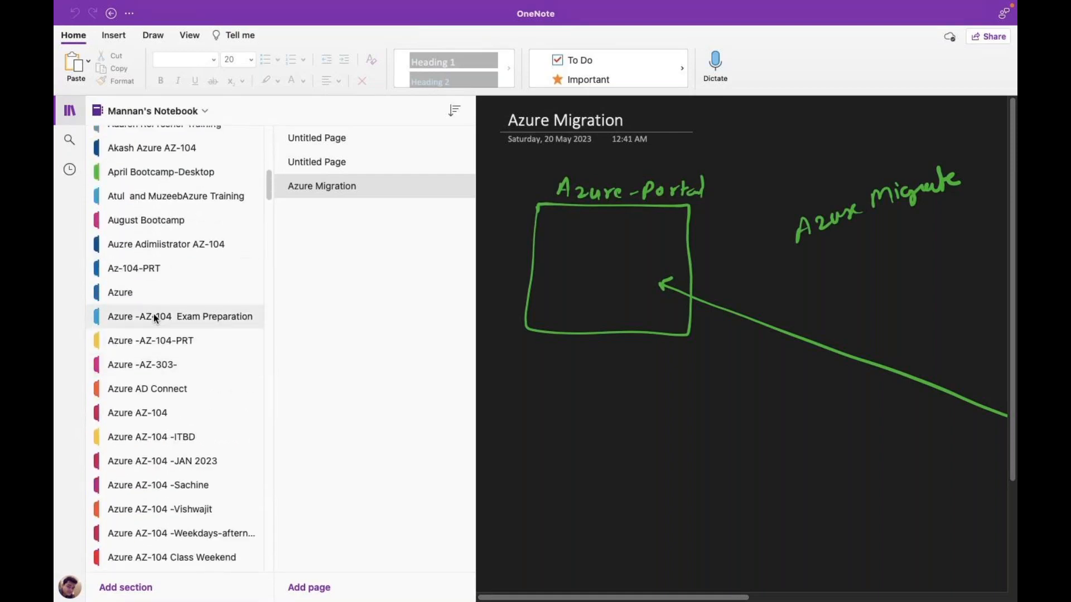
{"action": "scroll", "coordinate": [154, 317], "scroll_direction": "down", "scroll_amount": 5}
- Open the AZ-104 weekdays, Class Weekend, live class and Weekend Batch 8PM-IST sections in turn
{"action": "left_click", "coordinate": [159, 380]}
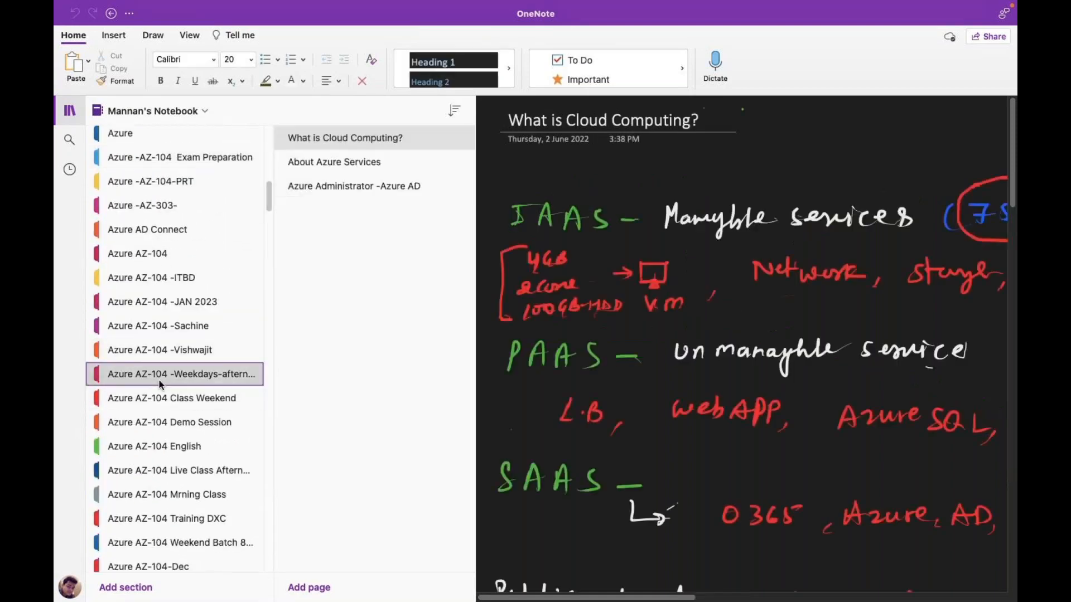
{"action": "left_click", "coordinate": [173, 403]}
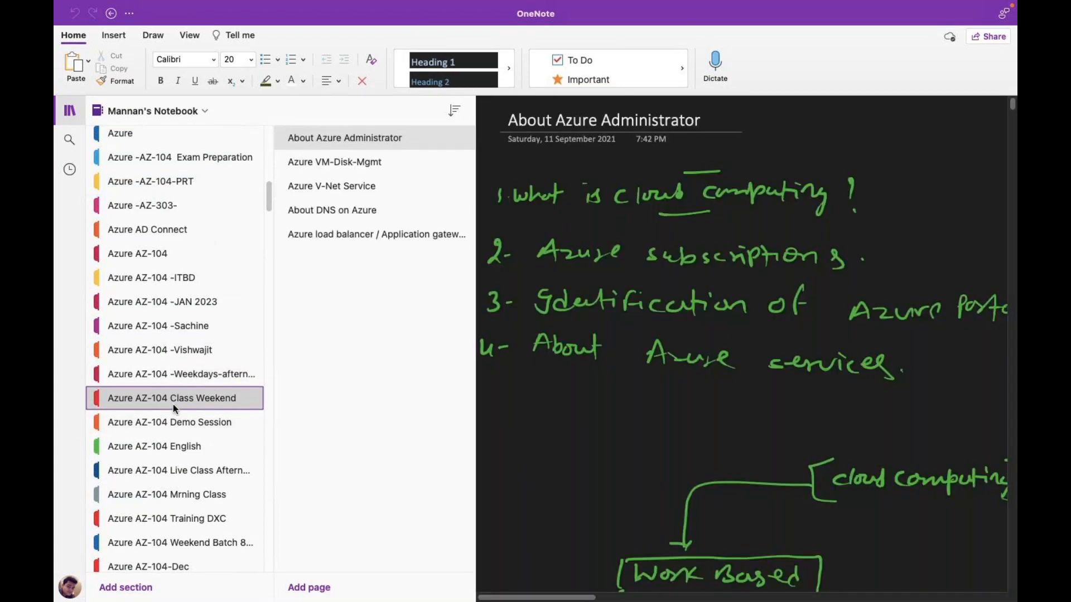
{"action": "left_click", "coordinate": [193, 470]}
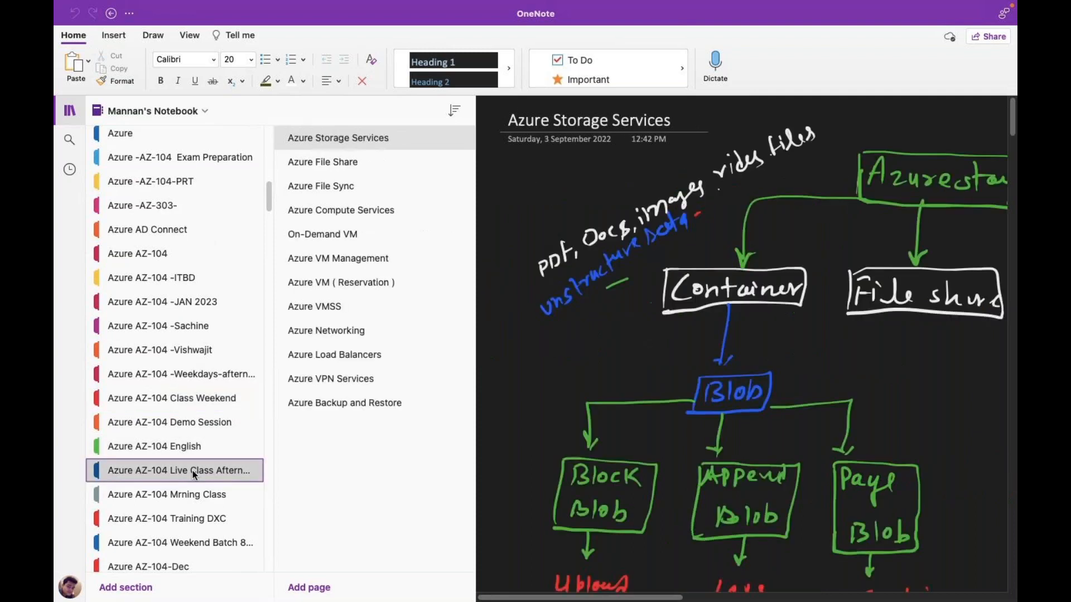
{"action": "scroll", "coordinate": [192, 470], "scroll_direction": "down", "scroll_amount": 6}
{"action": "scroll", "coordinate": [193, 470], "scroll_direction": "down", "scroll_amount": 1}
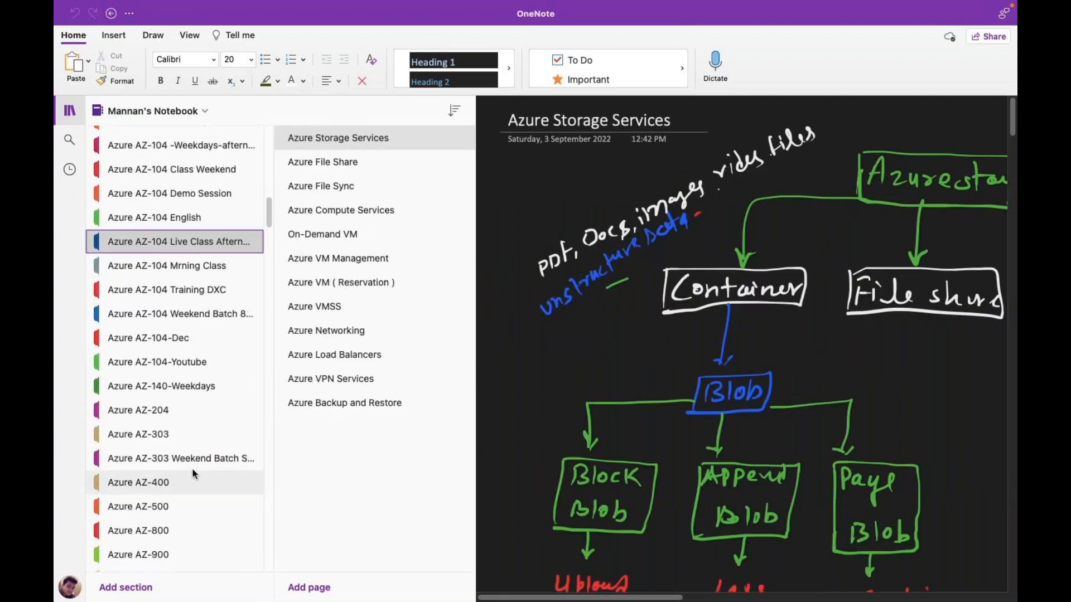
{"action": "left_click", "coordinate": [227, 316]}
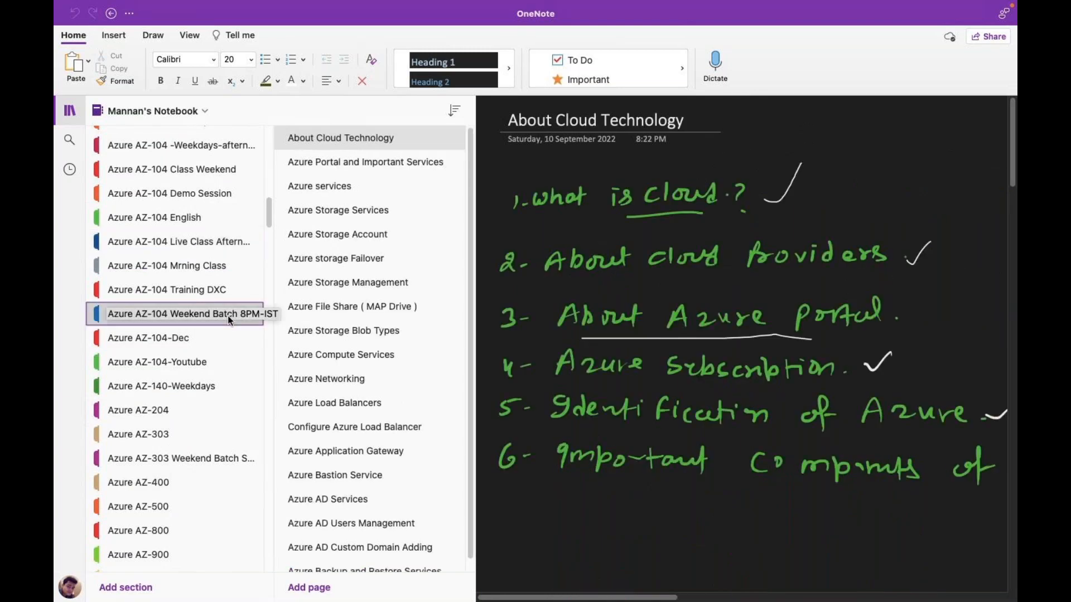
- Open the AZ-104-Dec, AZ-104-Youtube, AZ-140-Weekdays, AZ-303 weekend and Admin AZ-104 weekdays sections
{"action": "scroll", "coordinate": [451, 455], "scroll_direction": "down", "scroll_amount": 1}
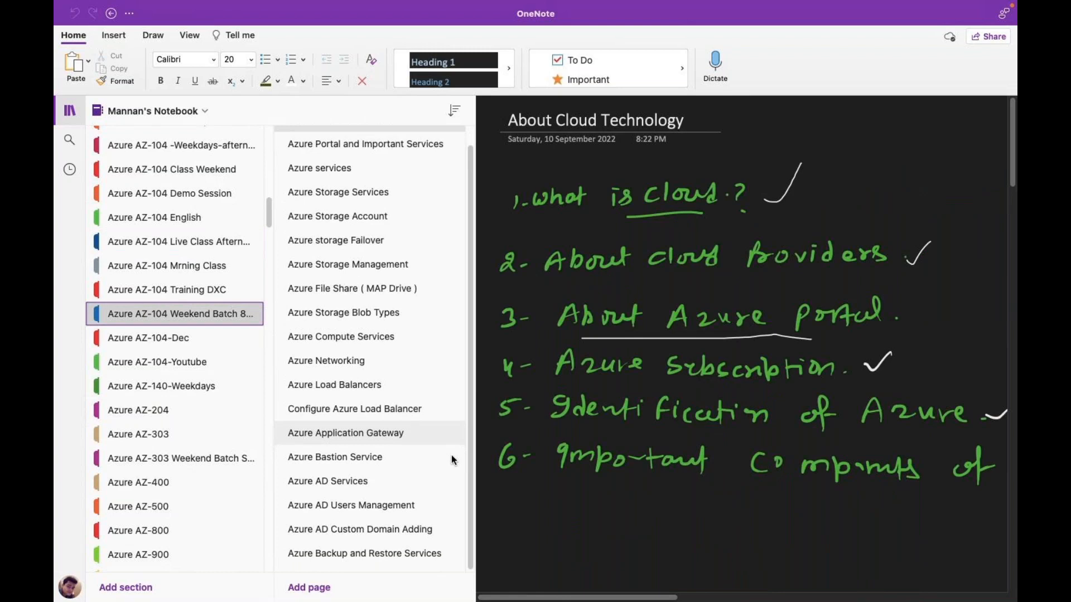
{"action": "left_click", "coordinate": [177, 337]}
{"action": "left_click", "coordinate": [181, 363]}
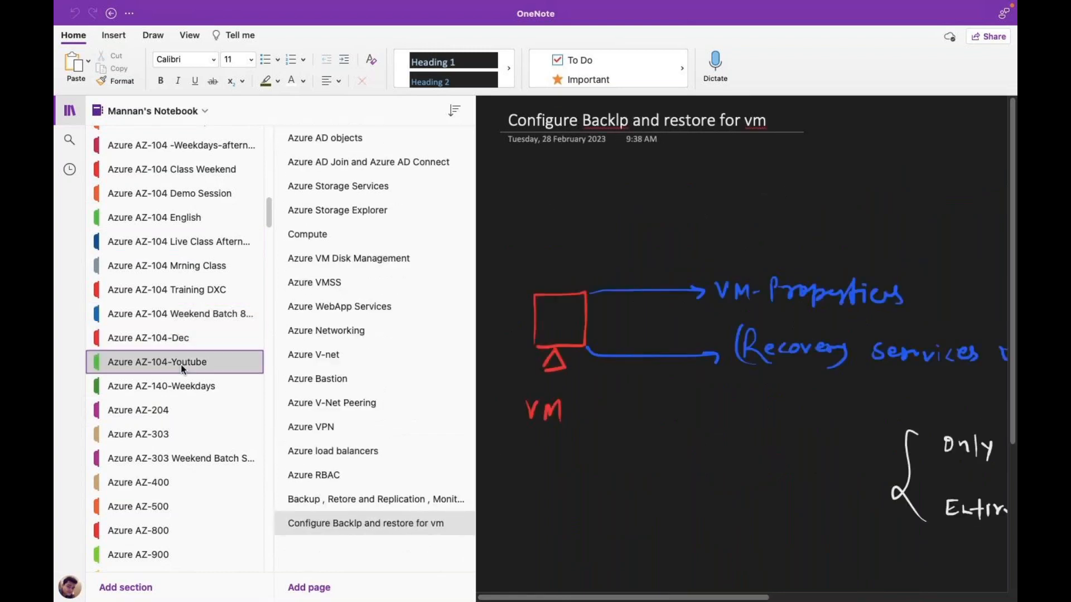
{"action": "left_click", "coordinate": [181, 391]}
{"action": "left_click", "coordinate": [193, 462]}
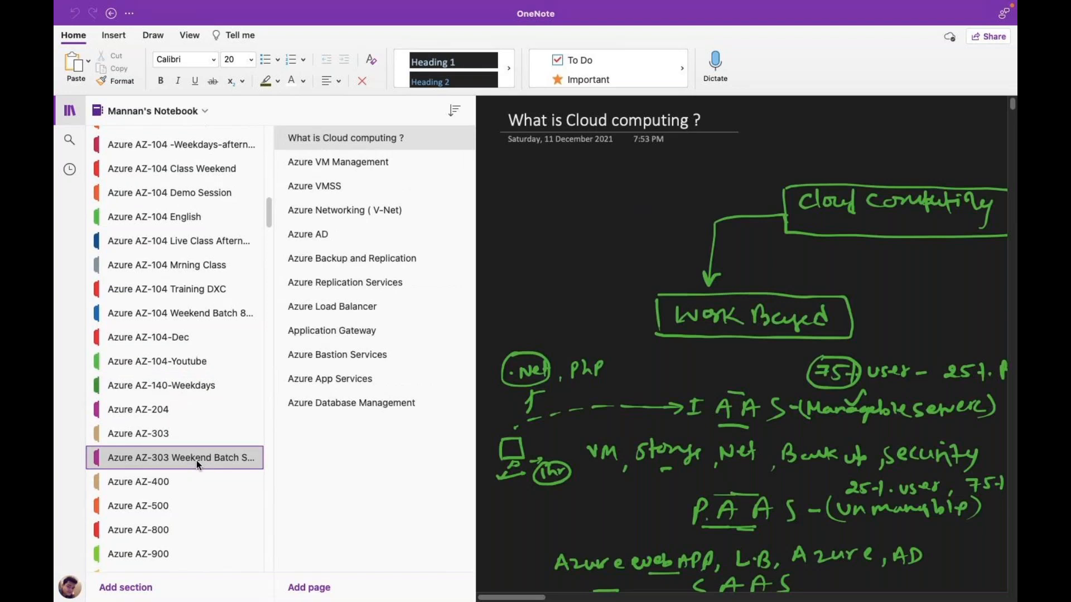
{"action": "scroll", "coordinate": [196, 460], "scroll_direction": "down", "scroll_amount": 5}
{"action": "left_click", "coordinate": [214, 368]}
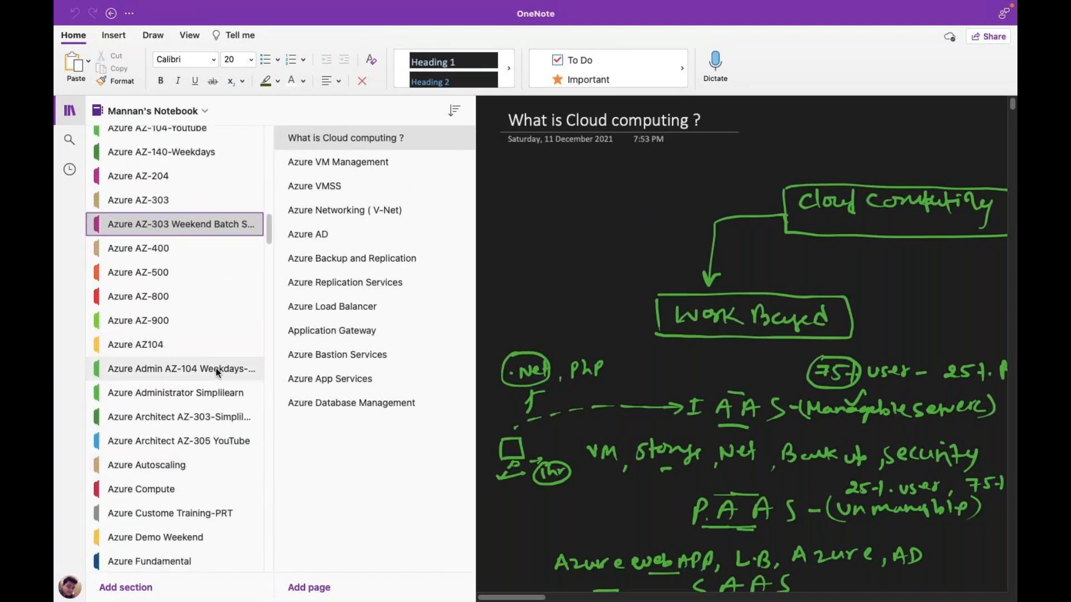
- Open the Azure Season 2.0 weekend and CDP Azure Administrator sections
{"action": "scroll", "coordinate": [213, 453], "scroll_direction": "down", "scroll_amount": 4}
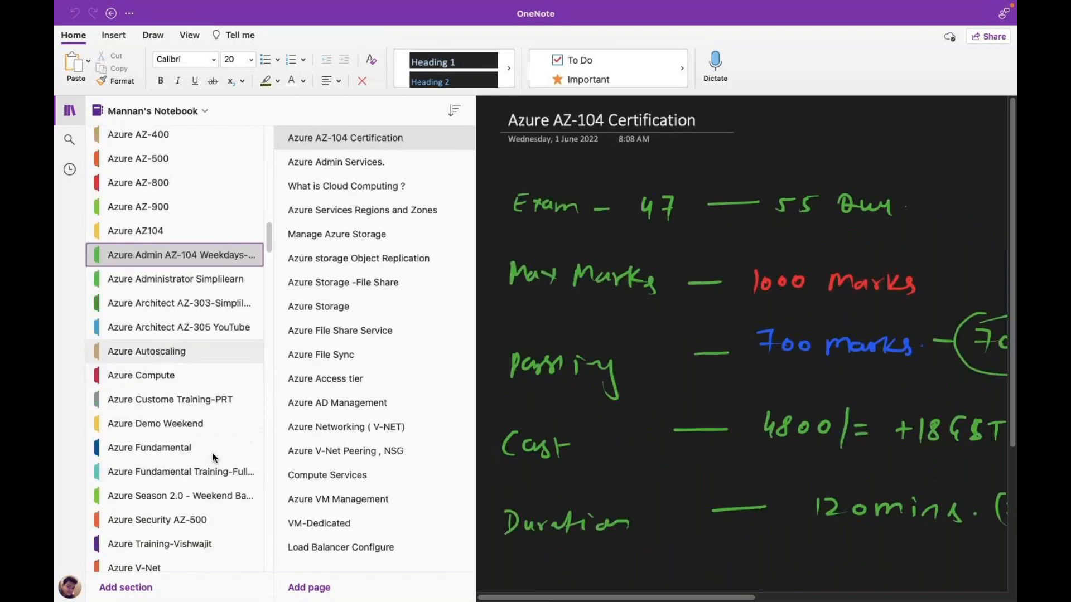
{"action": "left_click", "coordinate": [213, 440]}
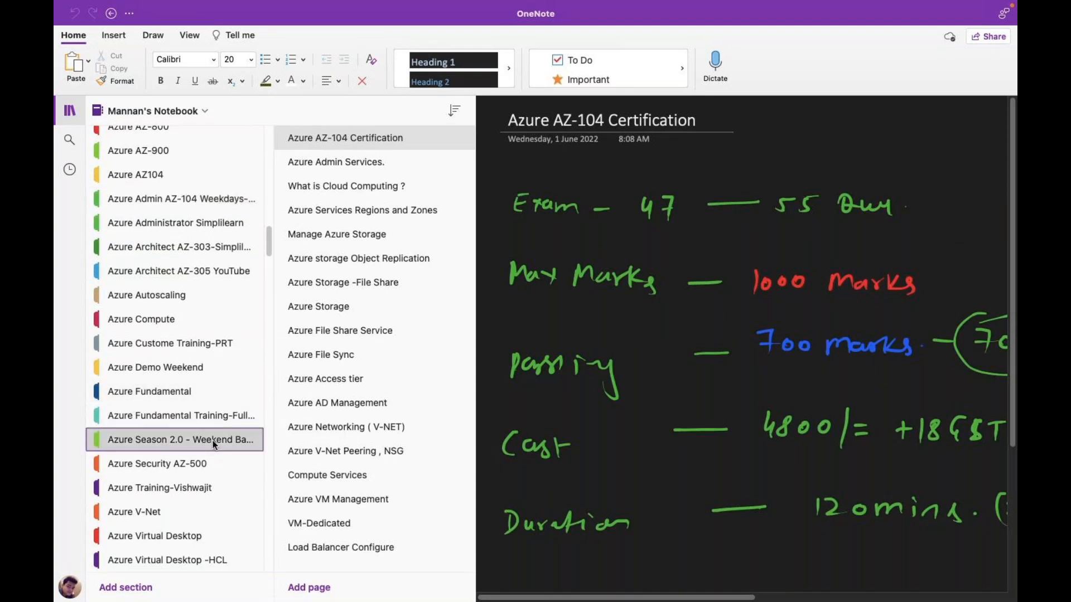
{"action": "scroll", "coordinate": [213, 440], "scroll_direction": "down", "scroll_amount": 3}
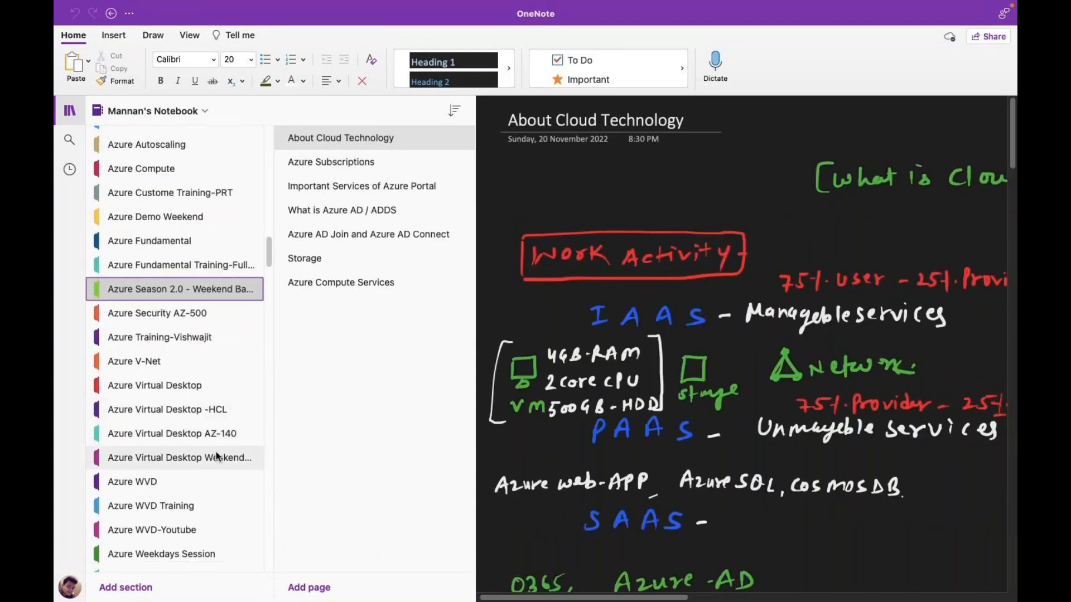
{"action": "scroll", "coordinate": [229, 430], "scroll_direction": "down", "scroll_amount": 3}
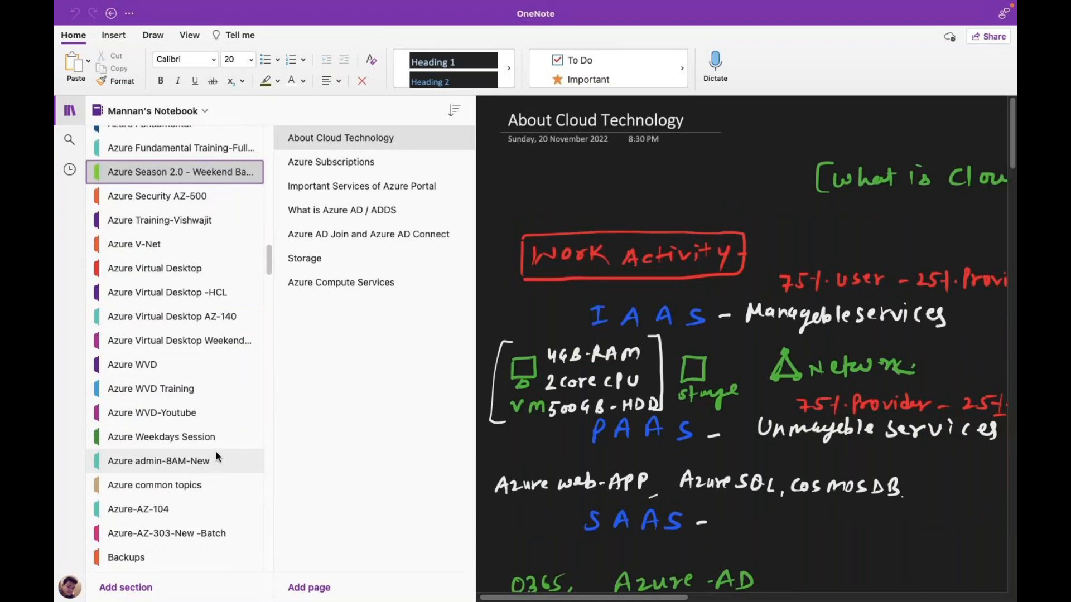
{"action": "scroll", "coordinate": [218, 456], "scroll_direction": "down", "scroll_amount": 4}
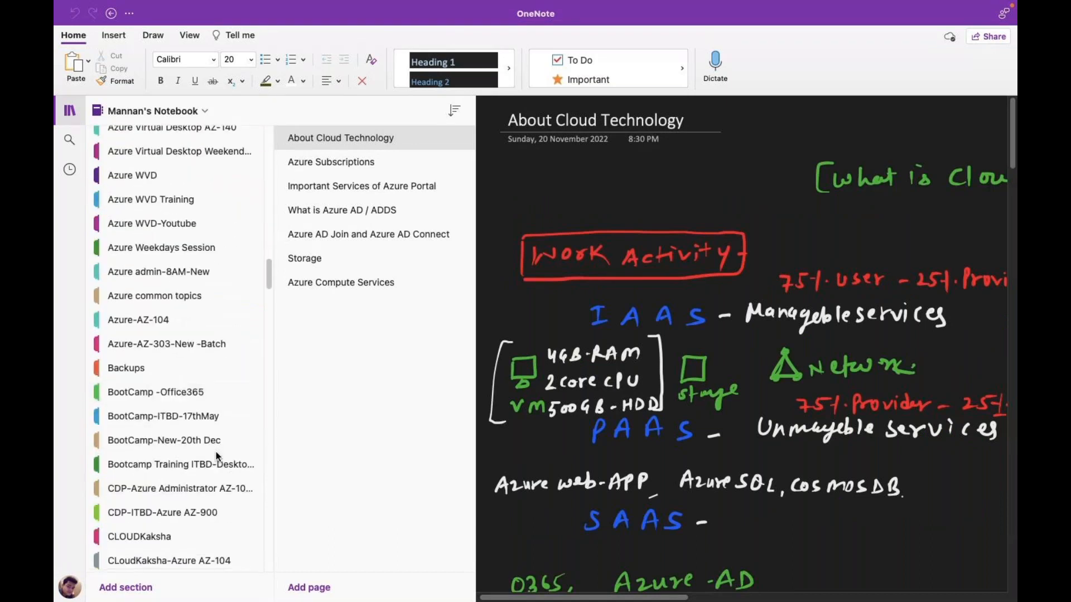
{"action": "left_click", "coordinate": [194, 490]}
- Open the ITBD-Bootcamp Training and ITBD-New BootCamp-11th-Jan sections
{"action": "scroll", "coordinate": [195, 485], "scroll_direction": "down", "scroll_amount": 5}
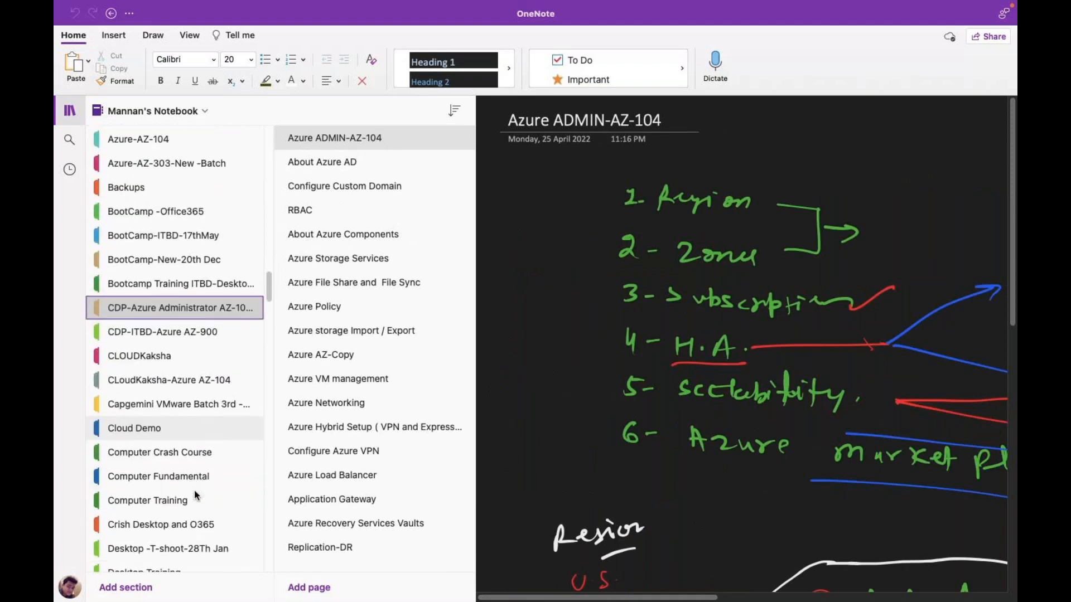
{"action": "scroll", "coordinate": [200, 464], "scroll_direction": "down", "scroll_amount": 1}
{"action": "scroll", "coordinate": [197, 502], "scroll_direction": "down", "scroll_amount": 2}
{"action": "scroll", "coordinate": [196, 513], "scroll_direction": "down", "scroll_amount": 1}
{"action": "scroll", "coordinate": [205, 485], "scroll_direction": "down", "scroll_amount": 1}
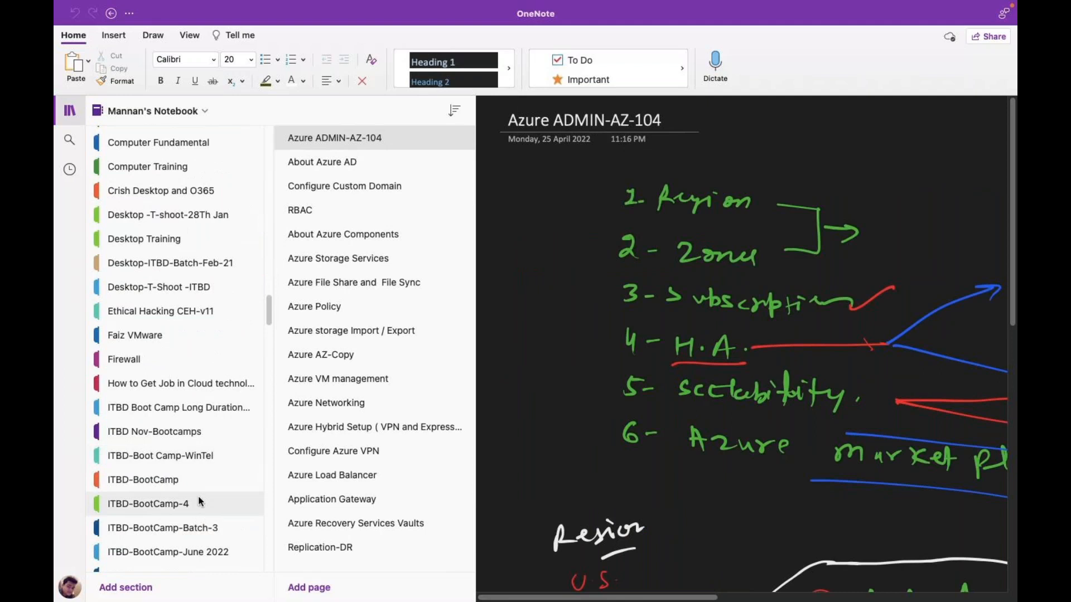
{"action": "scroll", "coordinate": [205, 484], "scroll_direction": "down", "scroll_amount": 1}
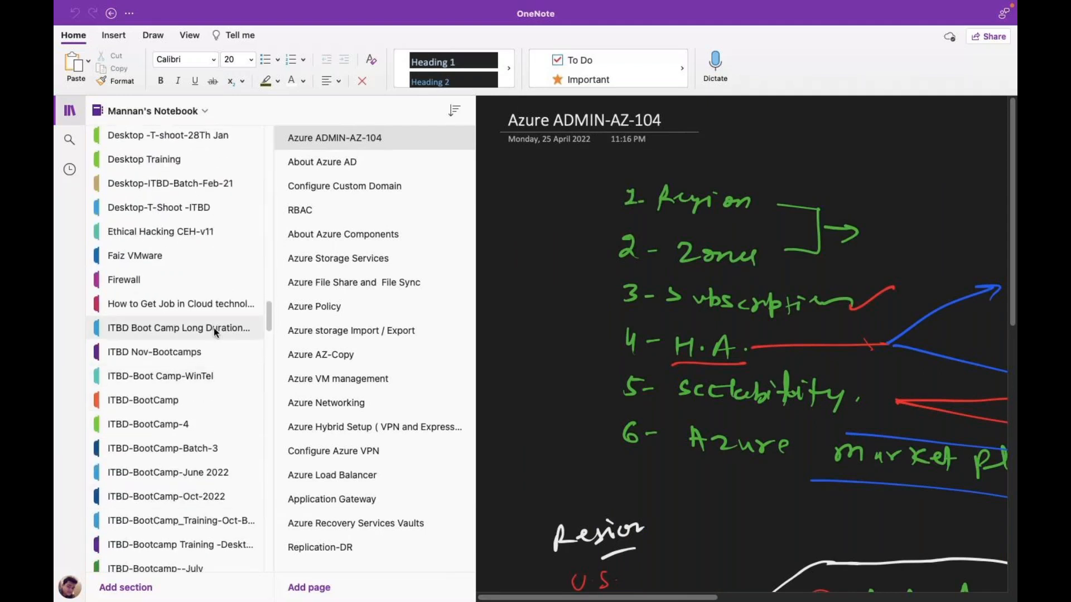
{"action": "scroll", "coordinate": [212, 326], "scroll_direction": "down", "scroll_amount": 2}
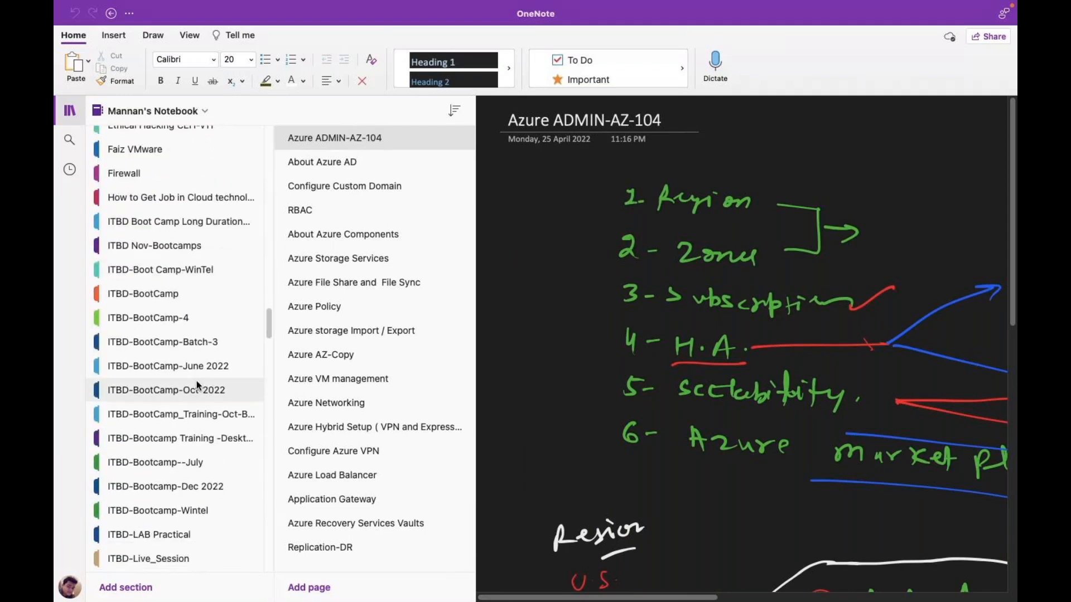
{"action": "left_click", "coordinate": [189, 428]}
{"action": "scroll", "coordinate": [188, 440], "scroll_direction": "down", "scroll_amount": 2}
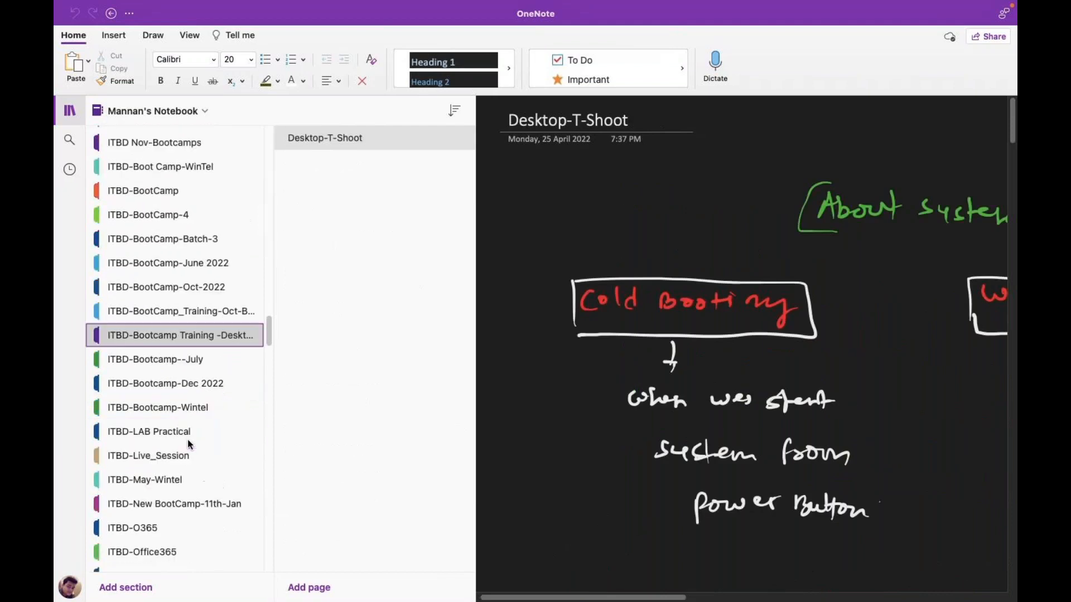
{"action": "left_click", "coordinate": [184, 484]}
{"action": "scroll", "coordinate": [187, 485], "scroll_direction": "down", "scroll_amount": 3}
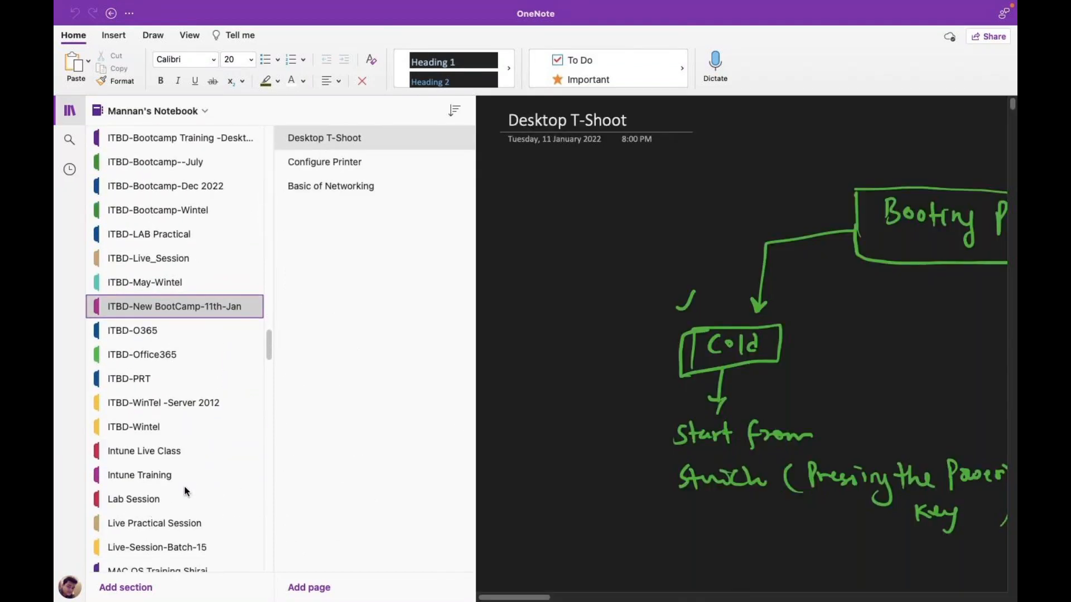
{"action": "scroll", "coordinate": [189, 430], "scroll_direction": "down", "scroll_amount": 8}
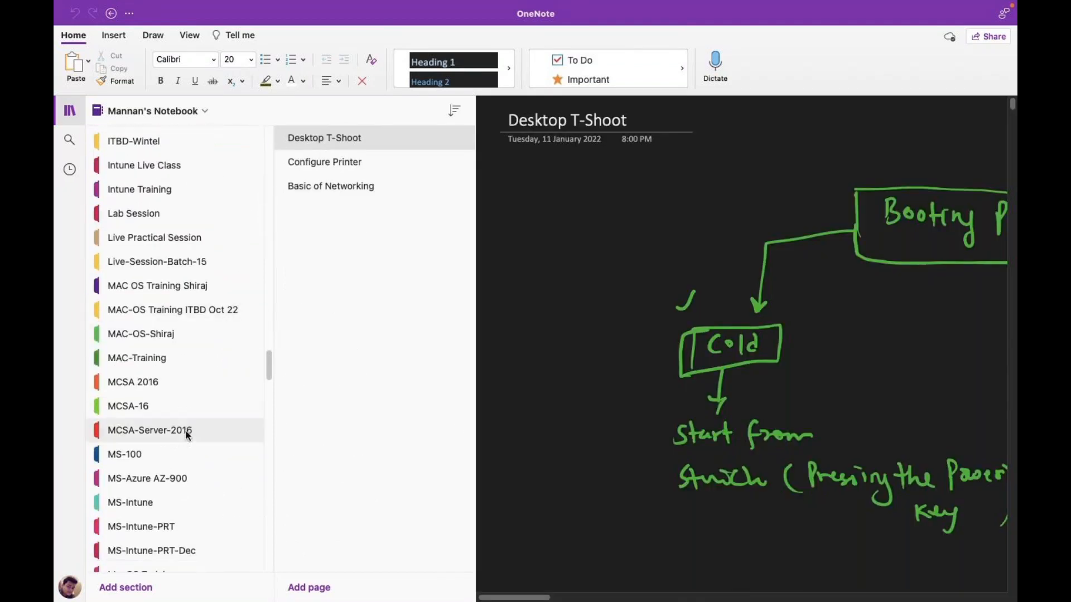
- Open the Microsoft Azure Admin section's notes with the section and page lists showing
{"action": "left_click", "coordinate": [184, 516]}
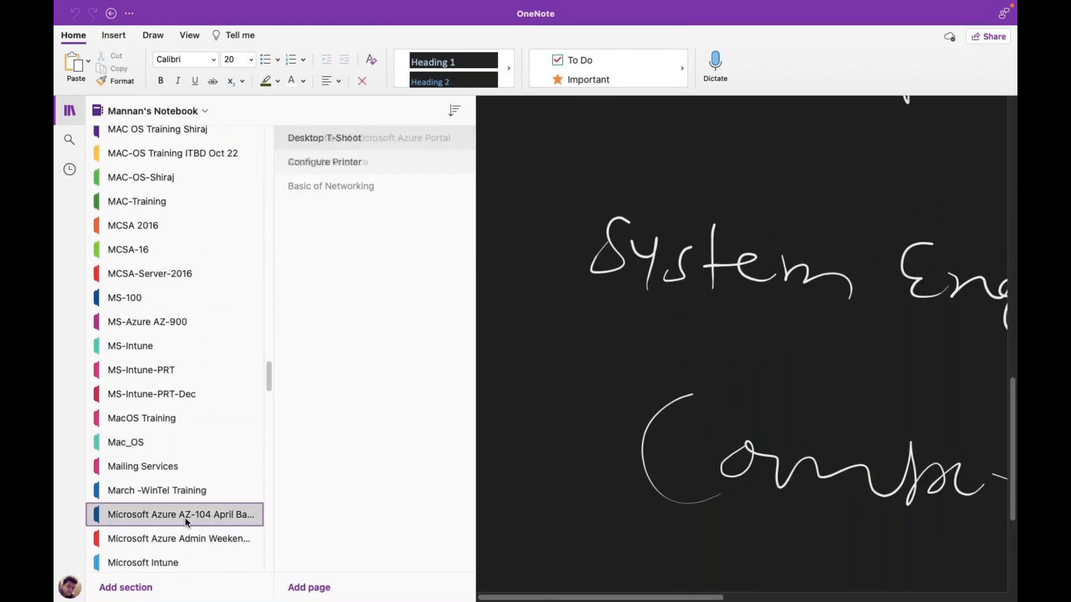
{"action": "scroll", "coordinate": [186, 521], "scroll_direction": "down", "scroll_amount": 2}
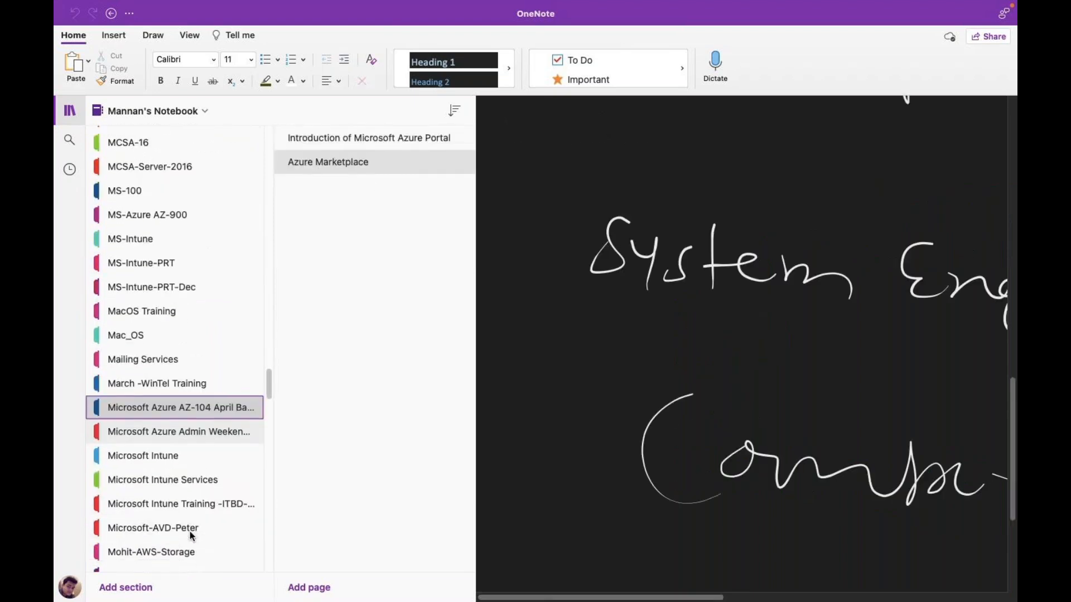
{"action": "left_click", "coordinate": [205, 429]}
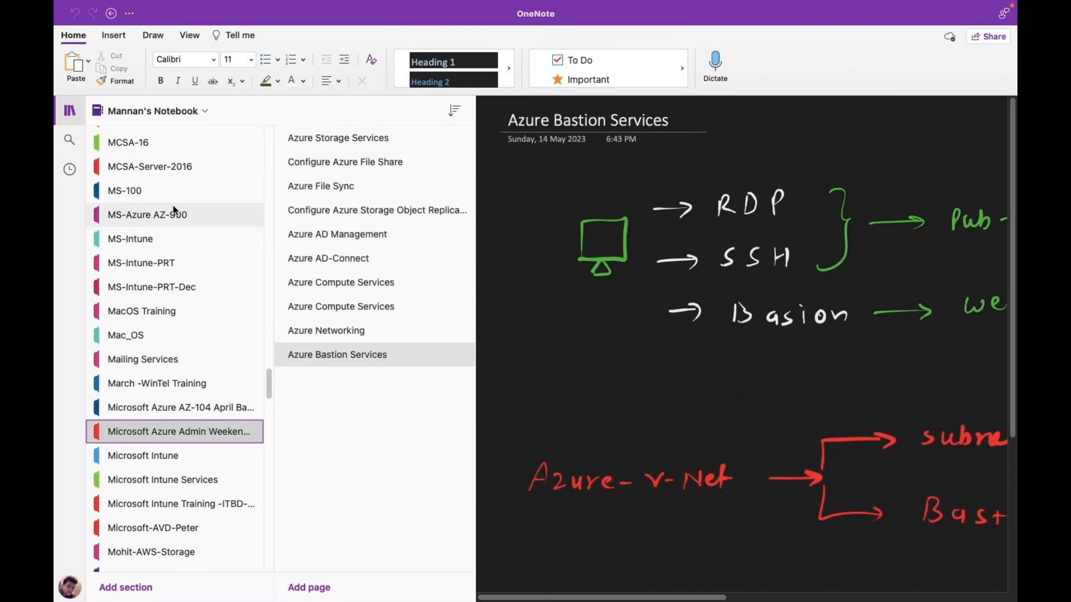
{"action": "left_click", "coordinate": [71, 116]}
{"action": "left_click", "coordinate": [73, 117]}
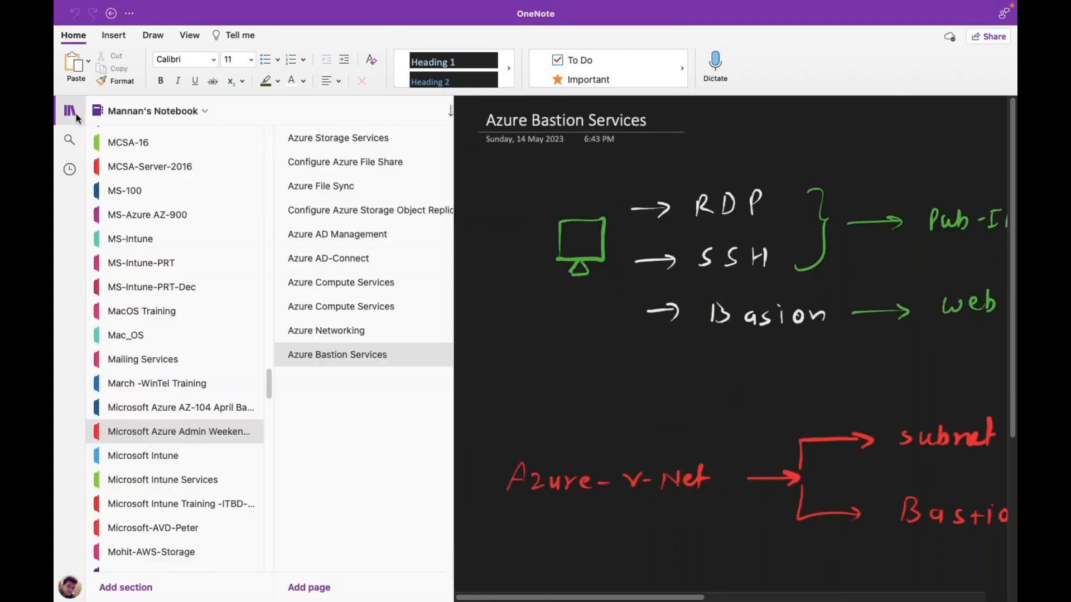
- Add a new blank page to the section and start renaming it
{"action": "left_click", "coordinate": [311, 587]}
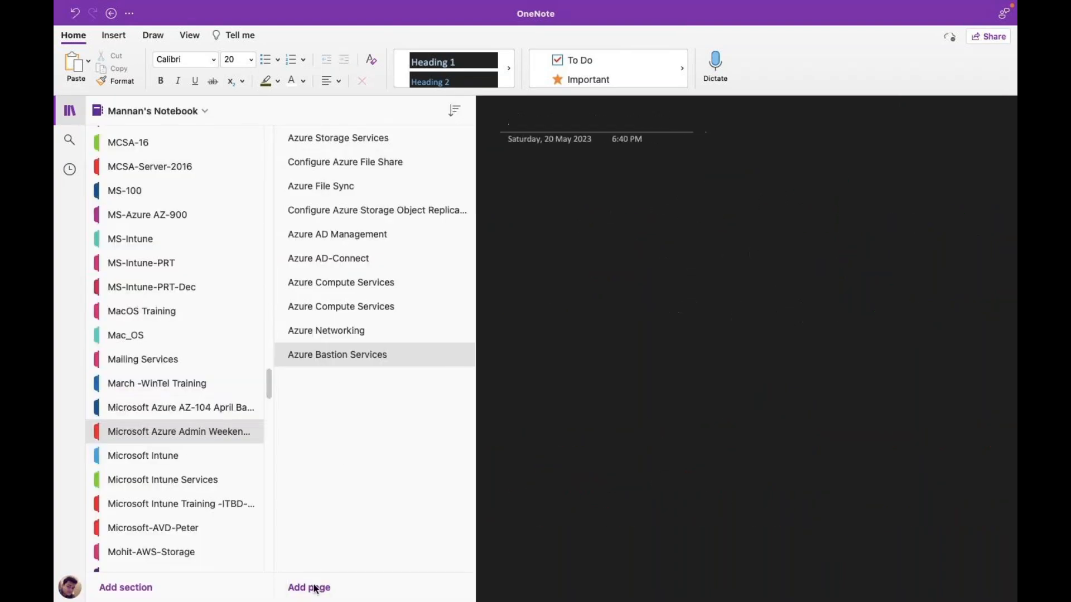
{"action": "right_click", "coordinate": [335, 379]}
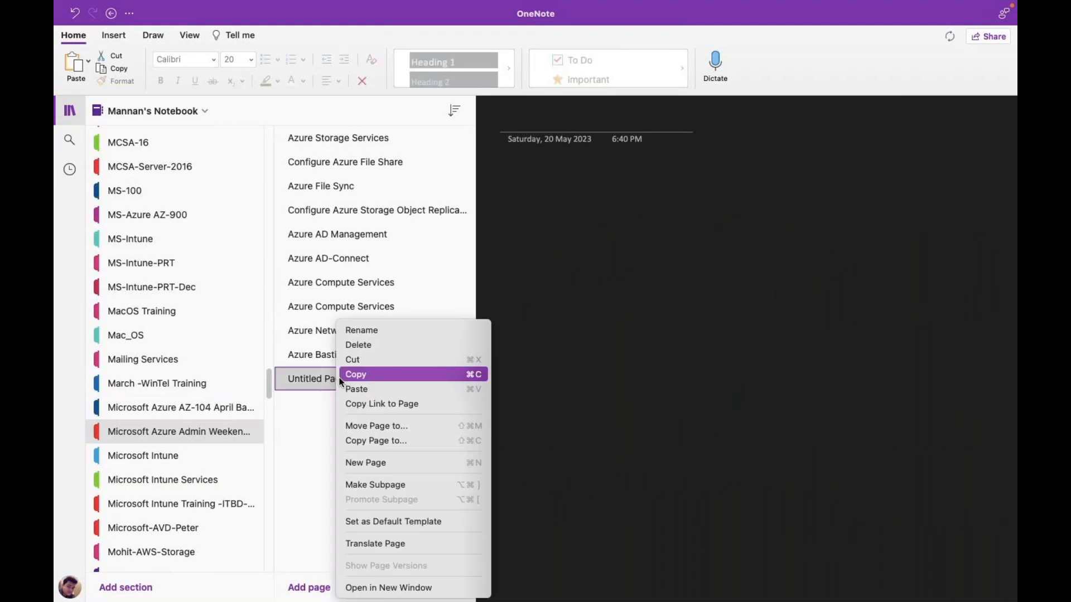
{"action": "left_click", "coordinate": [381, 332]}
- Title the new page 'Azure V-Net Peering' and hide the navigation lists
{"action": "type", "text": "Az"}
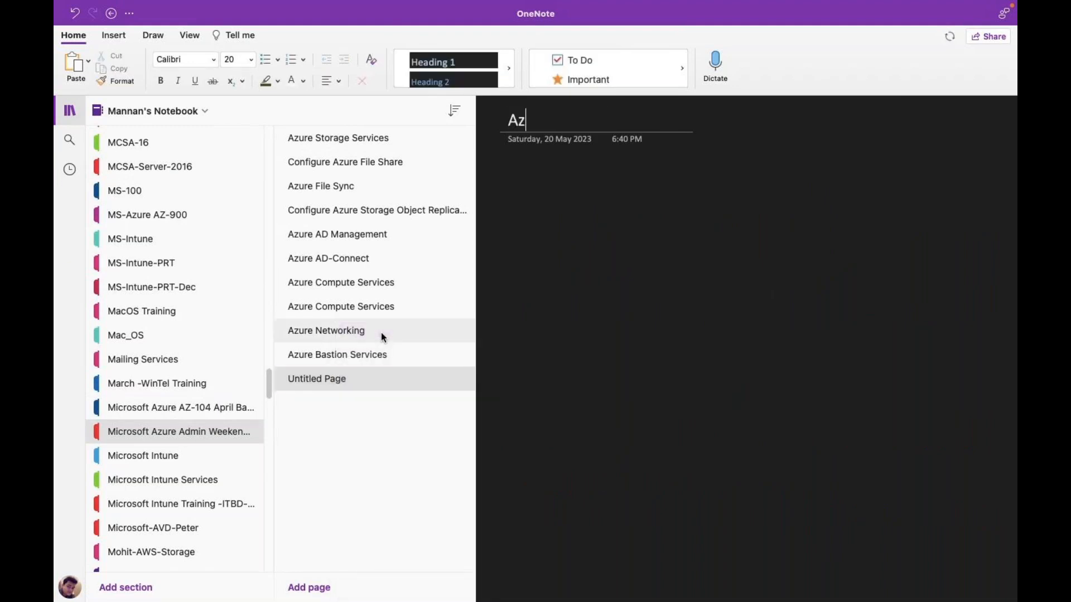
{"action": "type", "text": "ure V-Net"}
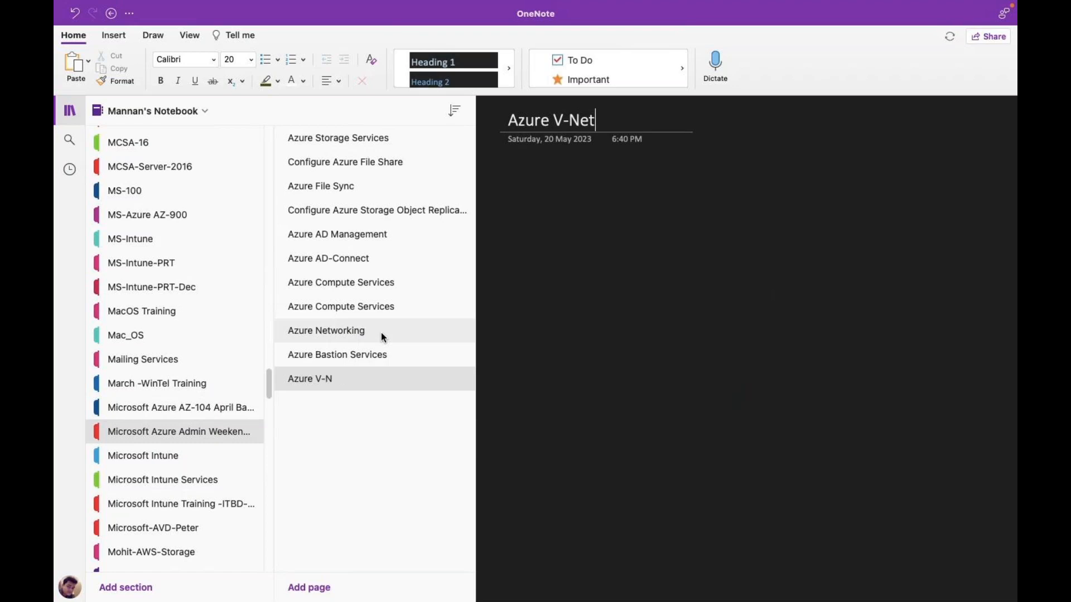
{"action": "type", "text": " Peering"}
{"action": "left_click", "coordinate": [69, 111]}
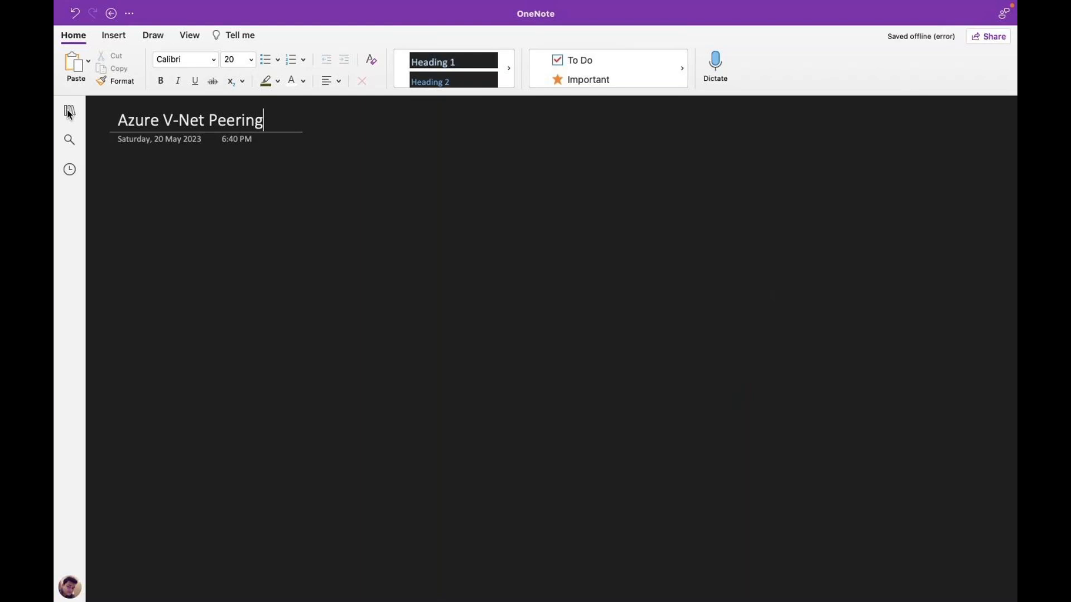
{"action": "key", "text": "ctrl+Left"}
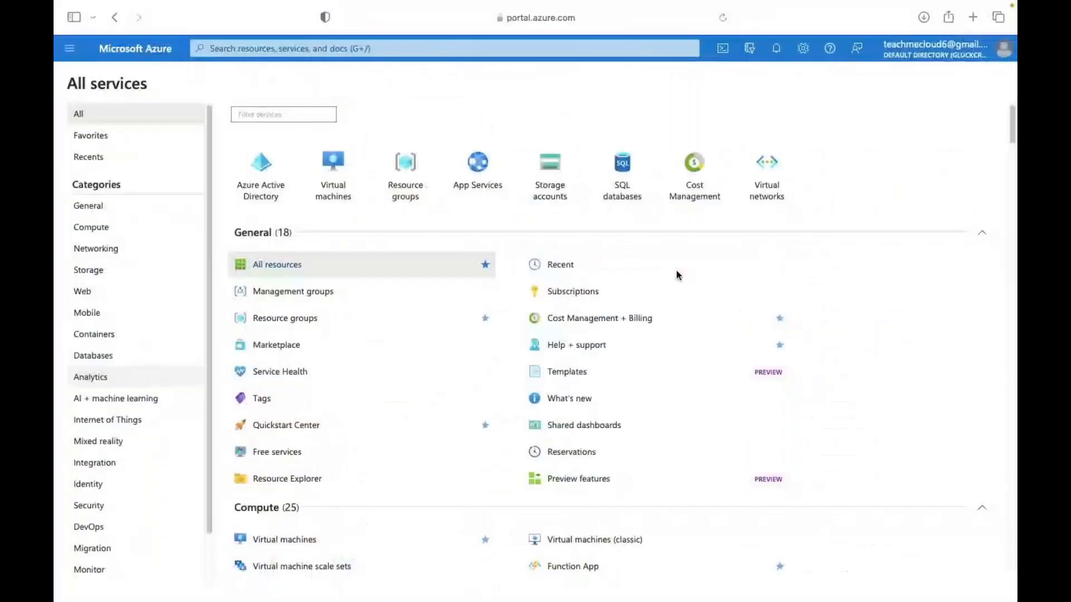
{"action": "key", "text": "ctrl+Right"}
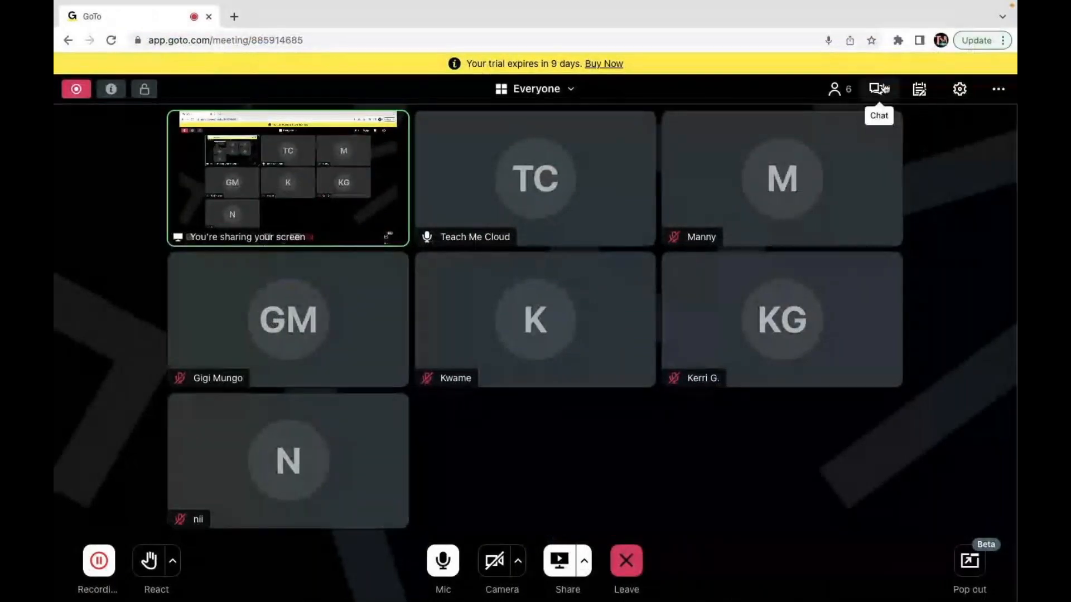
{"action": "left_click", "coordinate": [882, 90]}
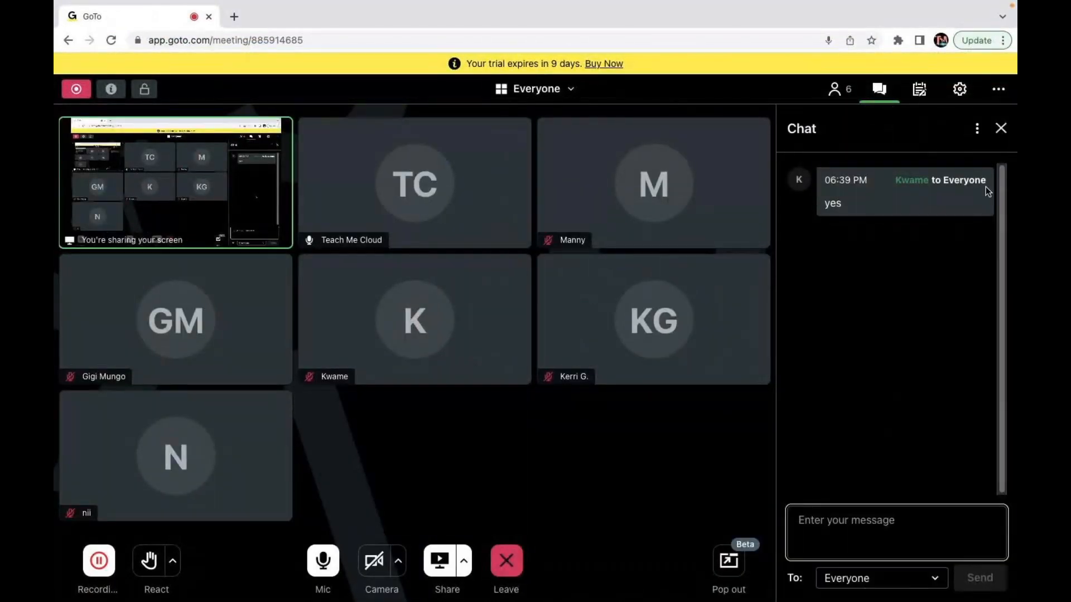
{"action": "left_click", "coordinate": [1001, 128]}
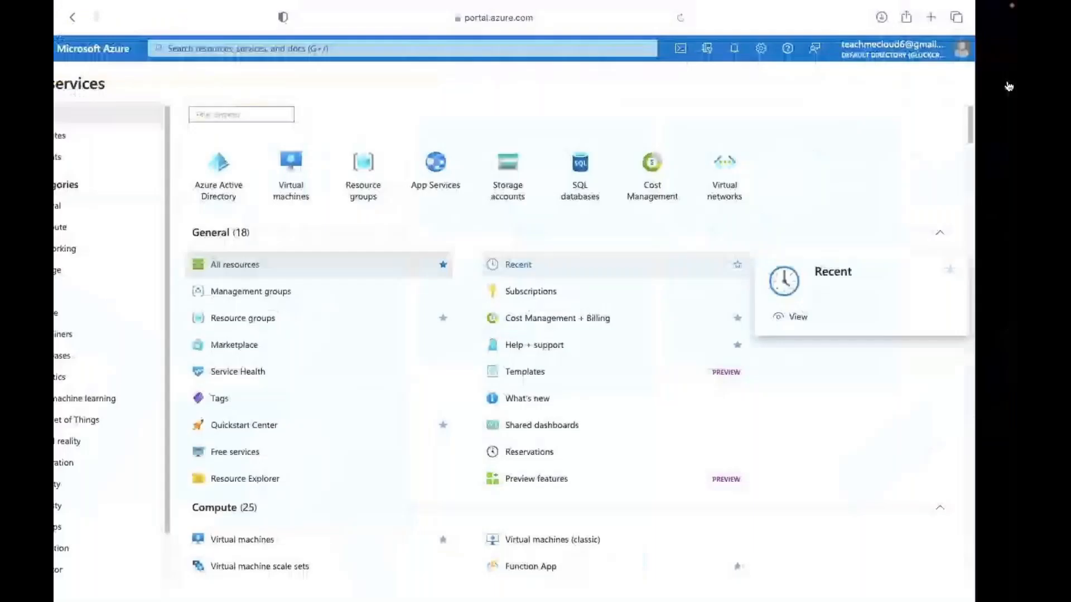
{"action": "key", "text": "ctrl+Left"}
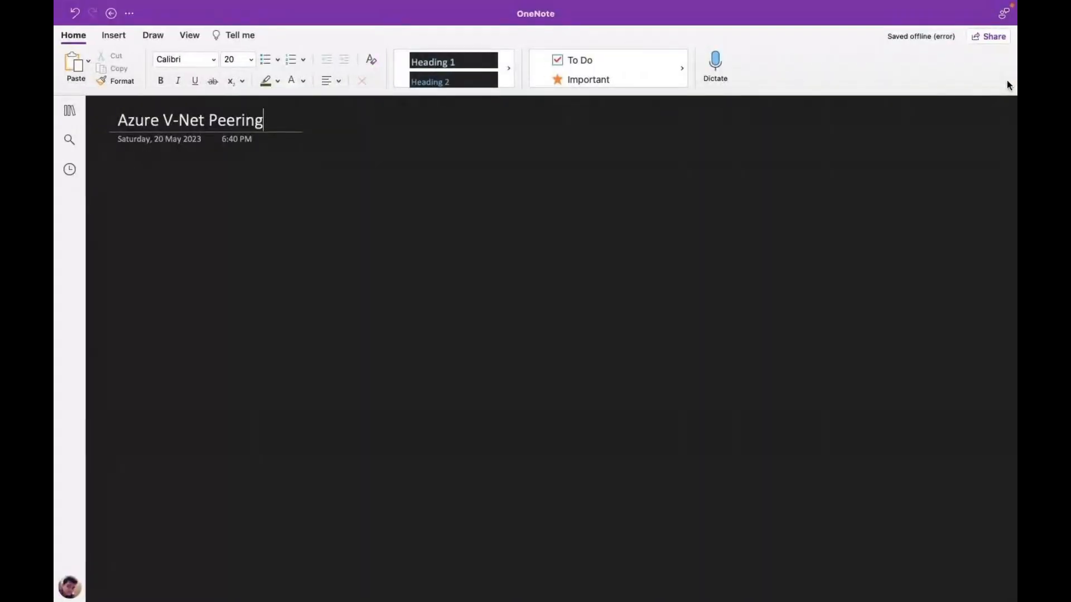
- Draw a blue triangle labelled class-V-Net on the left of the page
{"action": "left_click", "coordinate": [153, 35]}
{"action": "left_click", "coordinate": [336, 68]}
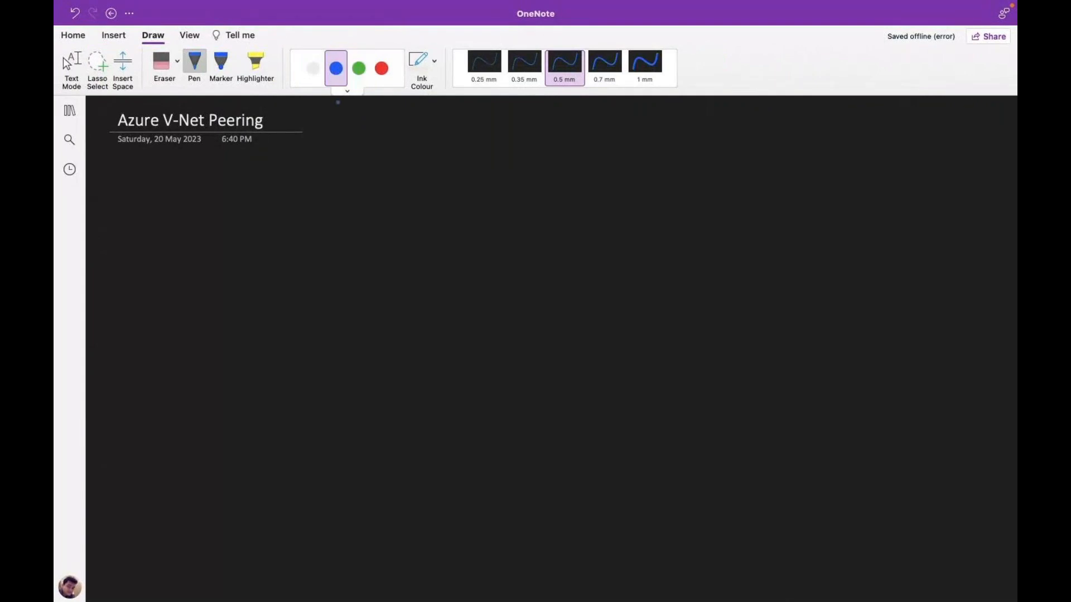
{"action": "mouse_move", "coordinate": [218, 227]}
{"action": "left_mouse_down"}
{"action": "mouse_move", "coordinate": [215, 290]}
{"action": "mouse_move", "coordinate": [251, 281]}
{"action": "mouse_move", "coordinate": [220, 227]}
{"action": "left_mouse_up"}
{"action": "mouse_move", "coordinate": [190, 292]}
{"action": "left_mouse_down"}
{"action": "mouse_move", "coordinate": [188, 340]}
{"action": "mouse_move", "coordinate": [265, 328]}
{"action": "mouse_move", "coordinate": [278, 339]}
{"action": "mouse_move", "coordinate": [294, 322]}
{"action": "mouse_move", "coordinate": [307, 333]}
{"action": "left_mouse_up"}
{"action": "left_click_drag", "start_coordinate": [310, 320], "coordinate": [313, 334]}
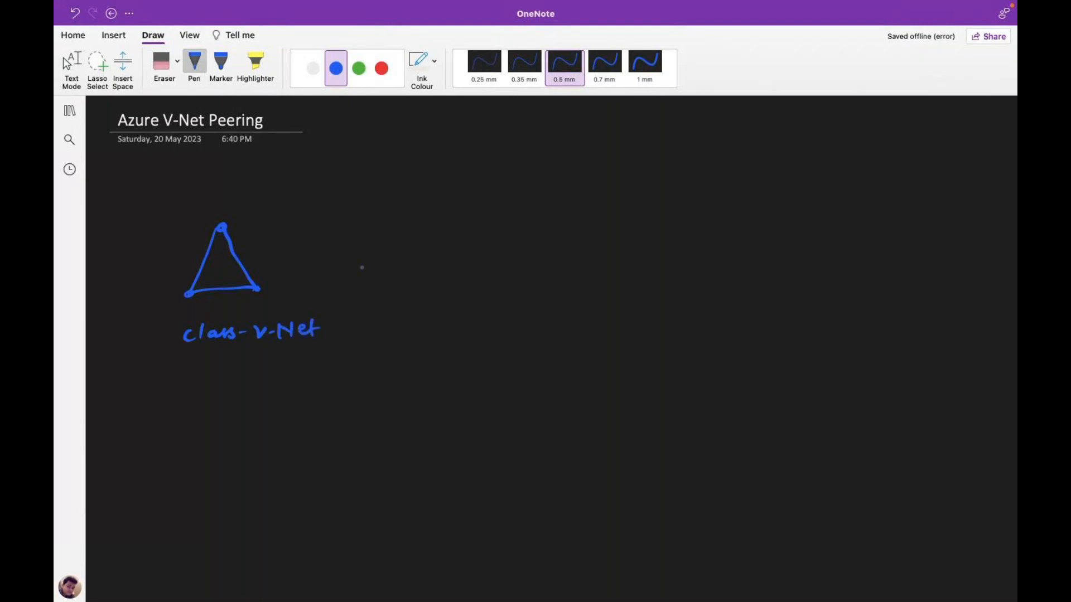
- Draw a red triangle labelled Cloud-V-Net on the right side of the page
{"action": "left_click", "coordinate": [381, 68]}
{"action": "left_click_drag", "start_coordinate": [642, 221], "coordinate": [618, 277]}
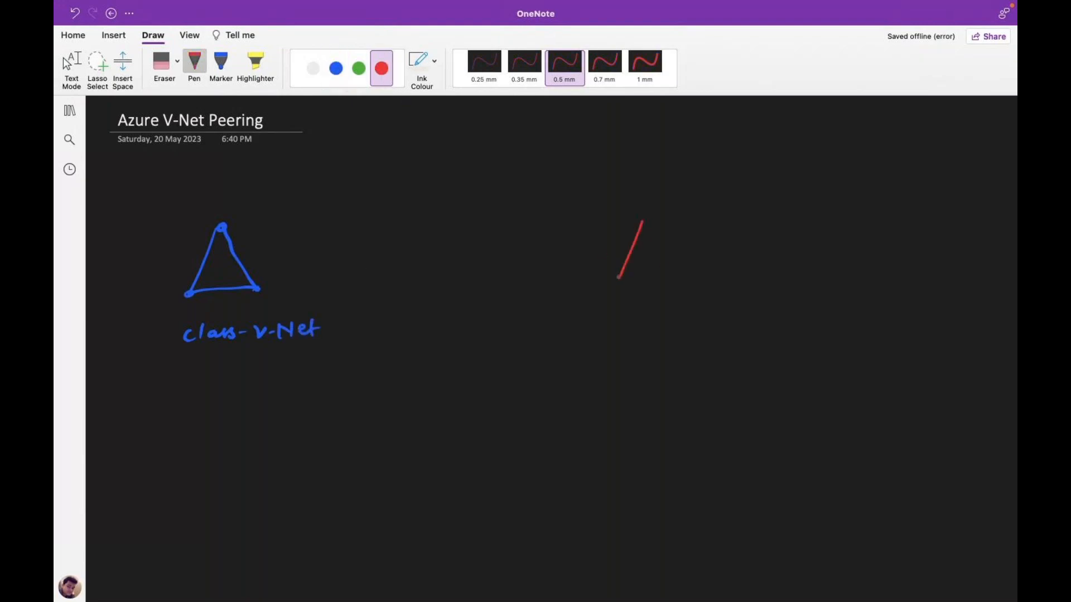
{"action": "mouse_move", "coordinate": [643, 220]}
{"action": "left_mouse_down"}
{"action": "mouse_move", "coordinate": [680, 283]}
{"action": "mouse_move", "coordinate": [613, 281]}
{"action": "mouse_move", "coordinate": [630, 318]}
{"action": "left_mouse_up"}
{"action": "left_click_drag", "start_coordinate": [643, 308], "coordinate": [644, 316]}
{"action": "left_click_drag", "start_coordinate": [670, 311], "coordinate": [697, 311]}
{"action": "mouse_move", "coordinate": [697, 305]}
{"action": "left_mouse_down"}
{"action": "mouse_move", "coordinate": [701, 316]}
{"action": "mouse_move", "coordinate": [710, 305]}
{"action": "left_mouse_up"}
{"action": "mouse_move", "coordinate": [715, 310]}
{"action": "left_mouse_down"}
{"action": "mouse_move", "coordinate": [737, 315]}
{"action": "mouse_move", "coordinate": [747, 303]}
{"action": "mouse_move", "coordinate": [762, 316]}
{"action": "left_mouse_up"}
{"action": "mouse_move", "coordinate": [768, 293]}
{"action": "left_mouse_down"}
{"action": "mouse_move", "coordinate": [765, 317]}
{"action": "mouse_move", "coordinate": [778, 304]}
{"action": "left_mouse_up"}
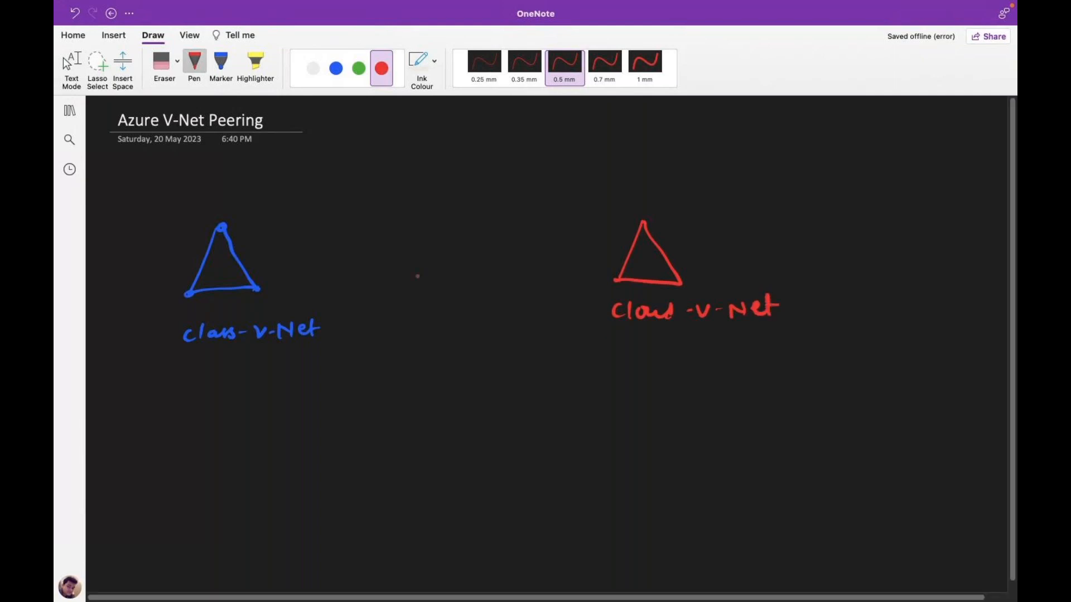
{"action": "left_click", "coordinate": [313, 68]}
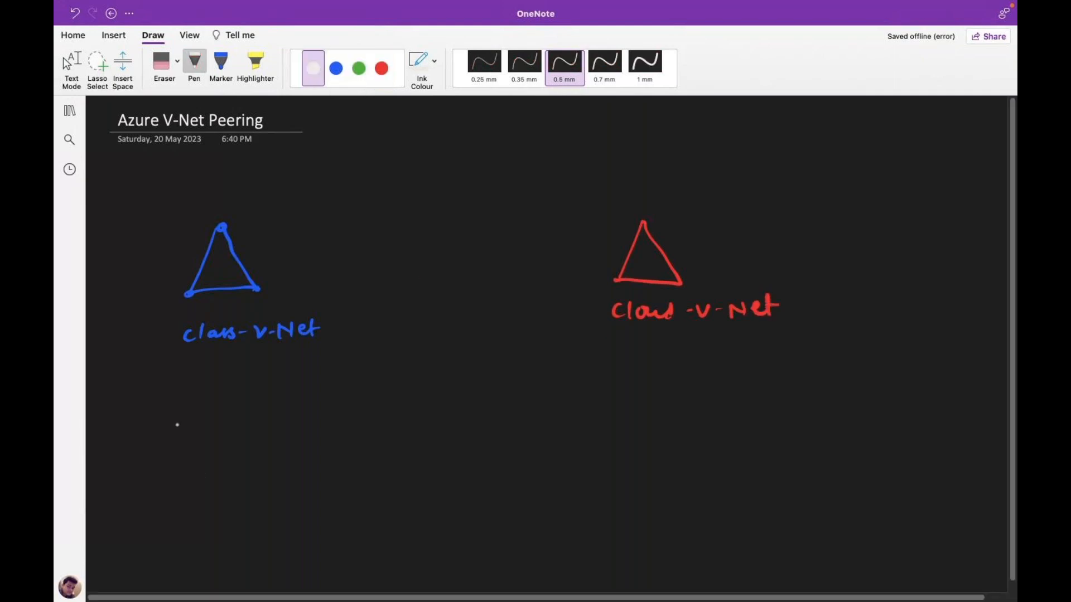
- Handwrite the range 192.168.1.0/25 under class-V-Net in white ink
{"action": "left_click_drag", "start_coordinate": [188, 377], "coordinate": [187, 394]}
{"action": "mouse_move", "coordinate": [195, 379]}
{"action": "left_mouse_down"}
{"action": "mouse_move", "coordinate": [200, 394]}
{"action": "mouse_move", "coordinate": [245, 391]}
{"action": "left_mouse_up"}
{"action": "left_click", "coordinate": [228, 385]}
{"action": "mouse_move", "coordinate": [262, 380]}
{"action": "left_mouse_down"}
{"action": "mouse_move", "coordinate": [258, 388]}
{"action": "mouse_move", "coordinate": [262, 379]}
{"action": "mouse_move", "coordinate": [279, 393]}
{"action": "mouse_move", "coordinate": [300, 379]}
{"action": "left_mouse_up"}
{"action": "left_click", "coordinate": [269, 386]}
{"action": "left_click", "coordinate": [286, 384]}
{"action": "mouse_move", "coordinate": [316, 372]}
{"action": "left_mouse_down"}
{"action": "mouse_move", "coordinate": [313, 399]}
{"action": "mouse_move", "coordinate": [332, 376]}
{"action": "mouse_move", "coordinate": [335, 389]}
{"action": "mouse_move", "coordinate": [351, 373]}
{"action": "left_mouse_up"}
{"action": "left_click_drag", "start_coordinate": [341, 374], "coordinate": [339, 392]}
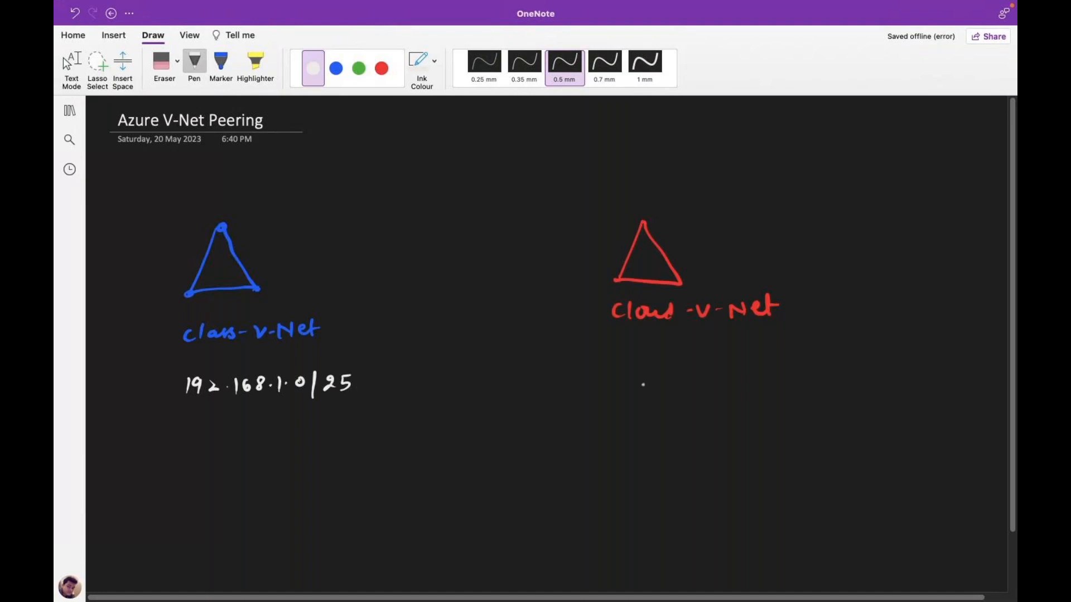
- Handwrite the range 10.0.0.0/25 under Cloud-V-Net
{"action": "mouse_move", "coordinate": [647, 359]}
{"action": "left_mouse_down"}
{"action": "mouse_move", "coordinate": [644, 379]}
{"action": "mouse_move", "coordinate": [657, 363]}
{"action": "mouse_move", "coordinate": [733, 363]}
{"action": "mouse_move", "coordinate": [752, 366]}
{"action": "mouse_move", "coordinate": [752, 381]}
{"action": "left_mouse_up"}
{"action": "left_click", "coordinate": [669, 371]}
{"action": "left_click", "coordinate": [695, 371]}
{"action": "left_click", "coordinate": [720, 371]}
{"action": "left_click", "coordinate": [752, 373]}
{"action": "left_click_drag", "start_coordinate": [765, 362], "coordinate": [777, 375]}
{"action": "left_click_drag", "start_coordinate": [784, 360], "coordinate": [799, 358]}
{"action": "mouse_move", "coordinate": [785, 360]}
{"action": "left_mouse_down"}
{"action": "mouse_move", "coordinate": [794, 367]}
{"action": "mouse_move", "coordinate": [784, 377]}
{"action": "left_mouse_up"}
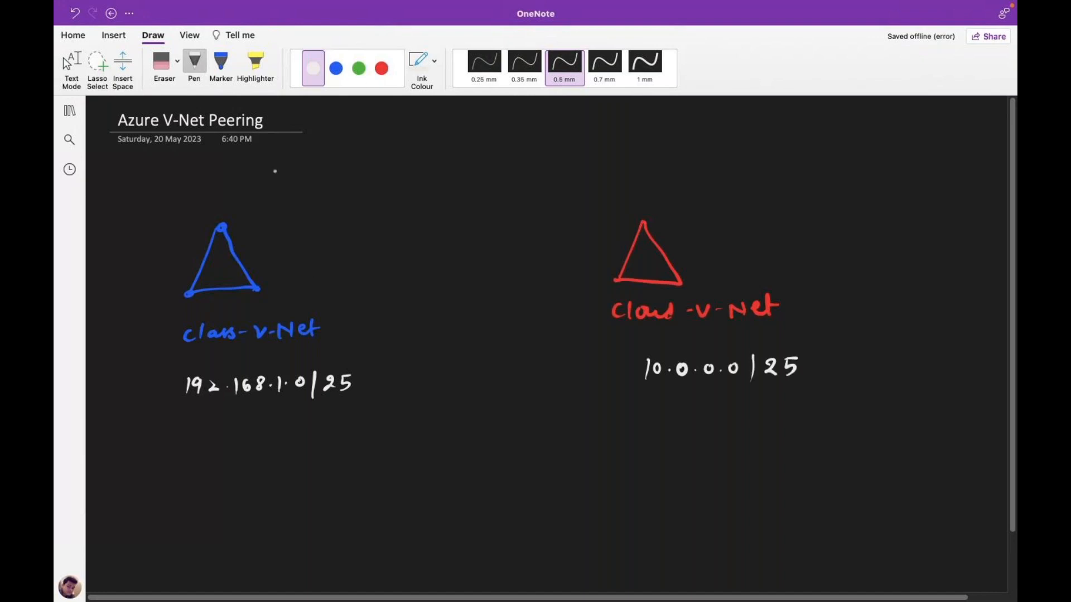
- Sketch a green monitor below each network's address range
{"action": "left_click", "coordinate": [358, 68]}
{"action": "left_click_drag", "start_coordinate": [220, 444], "coordinate": [221, 467]}
{"action": "mouse_move", "coordinate": [221, 442]}
{"action": "left_mouse_down"}
{"action": "mouse_move", "coordinate": [236, 440]}
{"action": "mouse_move", "coordinate": [249, 466]}
{"action": "left_mouse_up"}
{"action": "left_click_drag", "start_coordinate": [236, 466], "coordinate": [234, 475]}
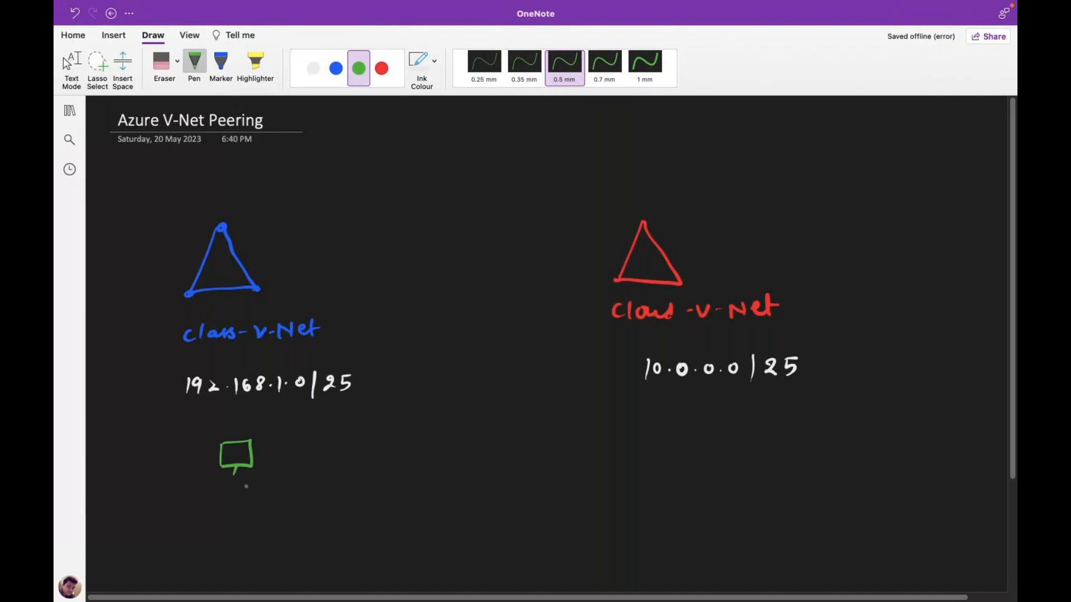
{"action": "left_click_drag", "start_coordinate": [699, 411], "coordinate": [700, 433]}
{"action": "mouse_move", "coordinate": [699, 409]}
{"action": "left_mouse_down"}
{"action": "mouse_move", "coordinate": [726, 407]}
{"action": "mouse_move", "coordinate": [727, 433]}
{"action": "left_mouse_up"}
{"action": "mouse_move", "coordinate": [700, 433]}
{"action": "left_mouse_down"}
{"action": "mouse_move", "coordinate": [726, 432]}
{"action": "mouse_move", "coordinate": [706, 442]}
{"action": "mouse_move", "coordinate": [716, 433]}
{"action": "left_mouse_up"}
{"action": "mouse_move", "coordinate": [239, 469]}
{"action": "left_mouse_down"}
{"action": "mouse_move", "coordinate": [198, 517]}
{"action": "mouse_move", "coordinate": [281, 509]}
{"action": "mouse_move", "coordinate": [288, 495]}
{"action": "mouse_move", "coordinate": [306, 513]}
{"action": "mouse_move", "coordinate": [336, 513]}
{"action": "left_mouse_up"}
- Label the left monitor 192.168.1.4 and the right monitor 10.0.0.4
{"action": "left_click", "coordinate": [241, 506]}
{"action": "left_click", "coordinate": [303, 501]}
{"action": "left_click", "coordinate": [319, 506]}
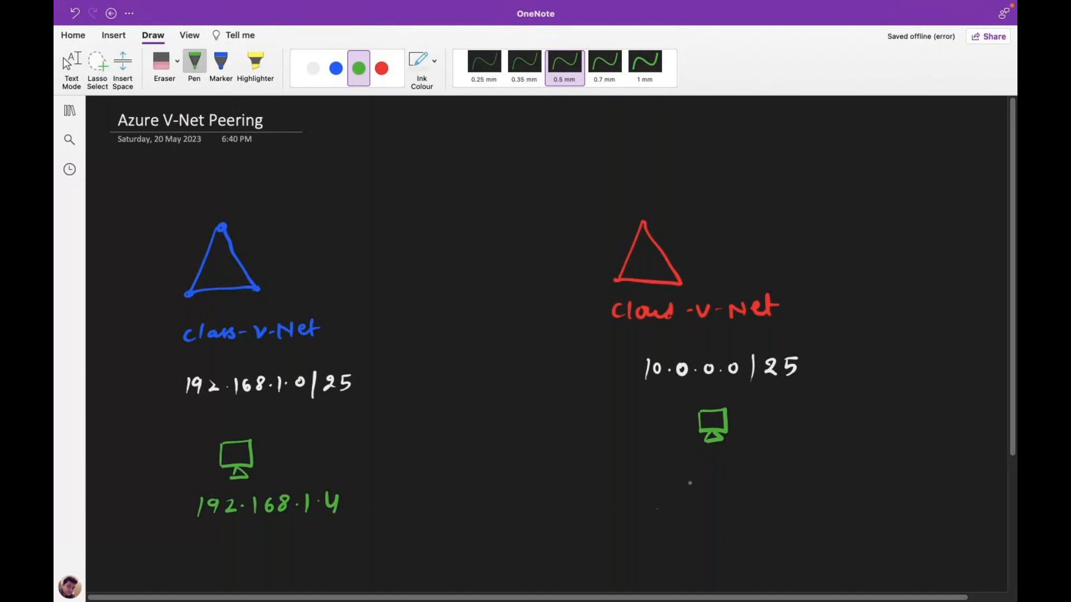
{"action": "left_click_drag", "start_coordinate": [680, 471], "coordinate": [678, 494]}
{"action": "mouse_move", "coordinate": [693, 473]}
{"action": "left_mouse_down"}
{"action": "mouse_move", "coordinate": [688, 483]}
{"action": "mouse_move", "coordinate": [748, 474]}
{"action": "mouse_move", "coordinate": [775, 491]}
{"action": "left_mouse_up"}
{"action": "left_click", "coordinate": [706, 483]}
{"action": "left_click", "coordinate": [732, 483]}
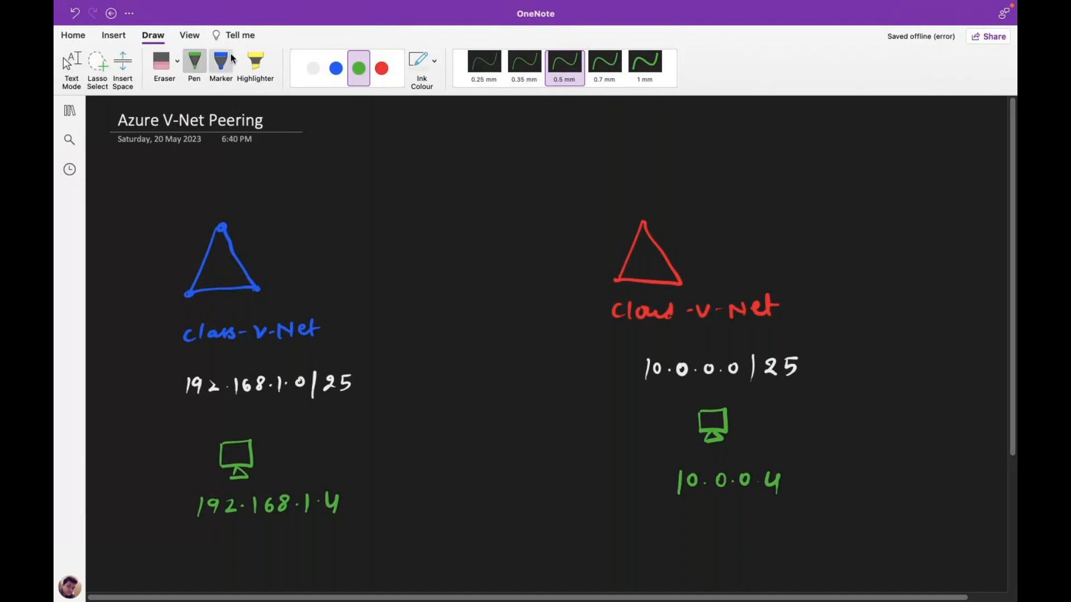
{"action": "left_click", "coordinate": [313, 71]}
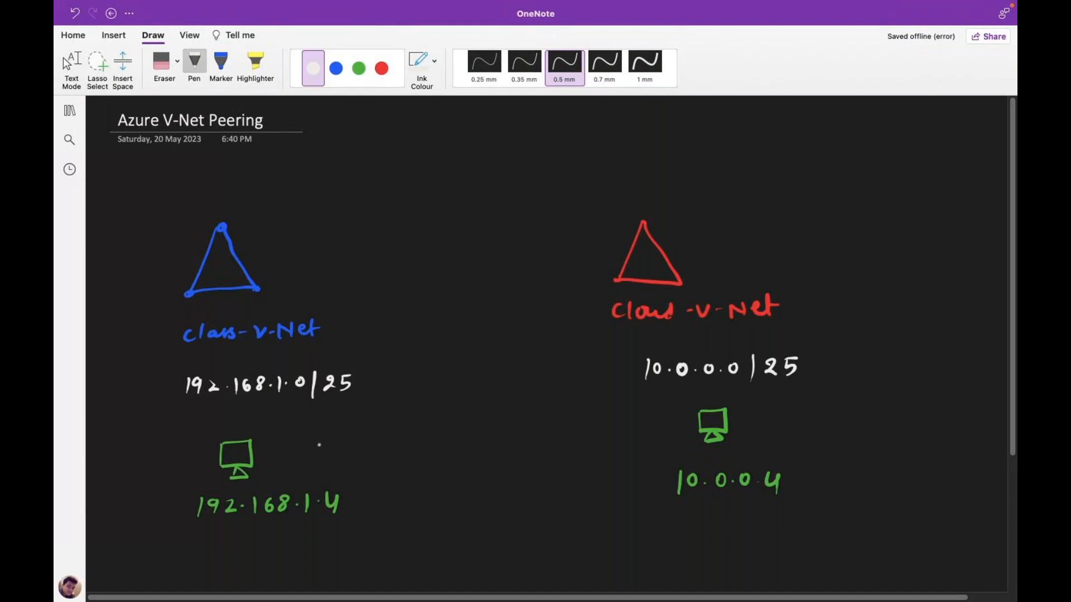
- Draw a white dashed double-headed arrow linking the two monitors, then leave ink mode
{"action": "left_click_drag", "start_coordinate": [280, 447], "coordinate": [288, 444]}
{"action": "left_click_drag", "start_coordinate": [363, 435], "coordinate": [371, 435]}
{"action": "left_click_drag", "start_coordinate": [378, 434], "coordinate": [385, 434]}
{"action": "left_click_drag", "start_coordinate": [392, 433], "coordinate": [469, 432]}
{"action": "left_click_drag", "start_coordinate": [480, 432], "coordinate": [508, 432]}
{"action": "left_click_drag", "start_coordinate": [515, 432], "coordinate": [524, 432]}
{"action": "left_click_drag", "start_coordinate": [530, 432], "coordinate": [574, 431]}
{"action": "left_click_drag", "start_coordinate": [589, 430], "coordinate": [621, 429]}
{"action": "left_click_drag", "start_coordinate": [635, 428], "coordinate": [669, 428]}
{"action": "mouse_move", "coordinate": [676, 428]}
{"action": "left_mouse_down"}
{"action": "mouse_move", "coordinate": [694, 425]}
{"action": "mouse_move", "coordinate": [686, 433]}
{"action": "left_mouse_up"}
{"action": "left_click_drag", "start_coordinate": [269, 444], "coordinate": [270, 458]}
{"action": "left_click", "coordinate": [64, 58]}
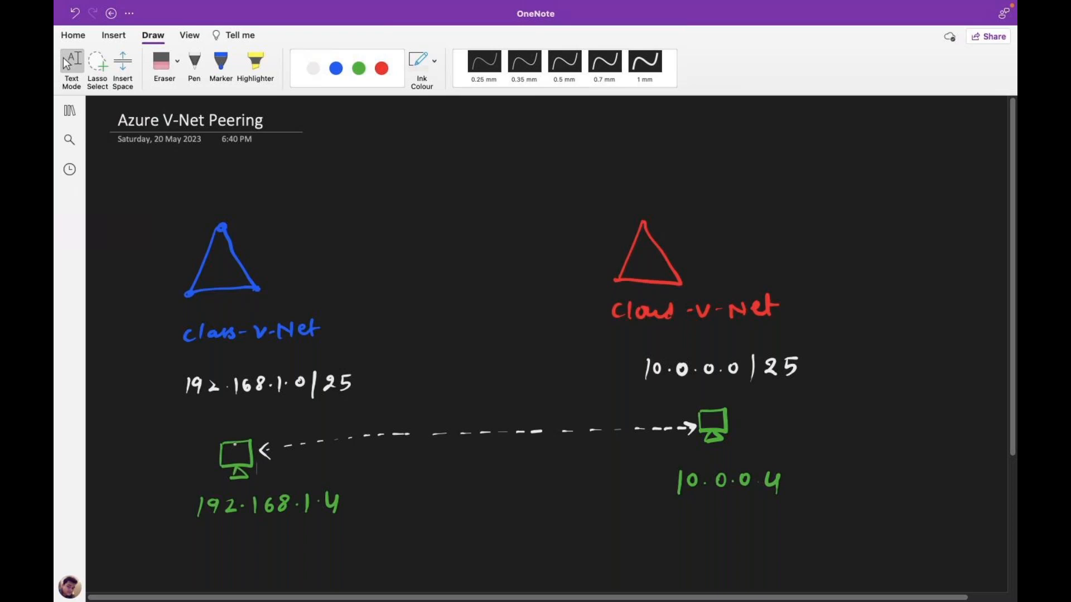
{"action": "key", "text": "ctrl+Right"}
{"action": "key", "text": "ctrl+Left"}
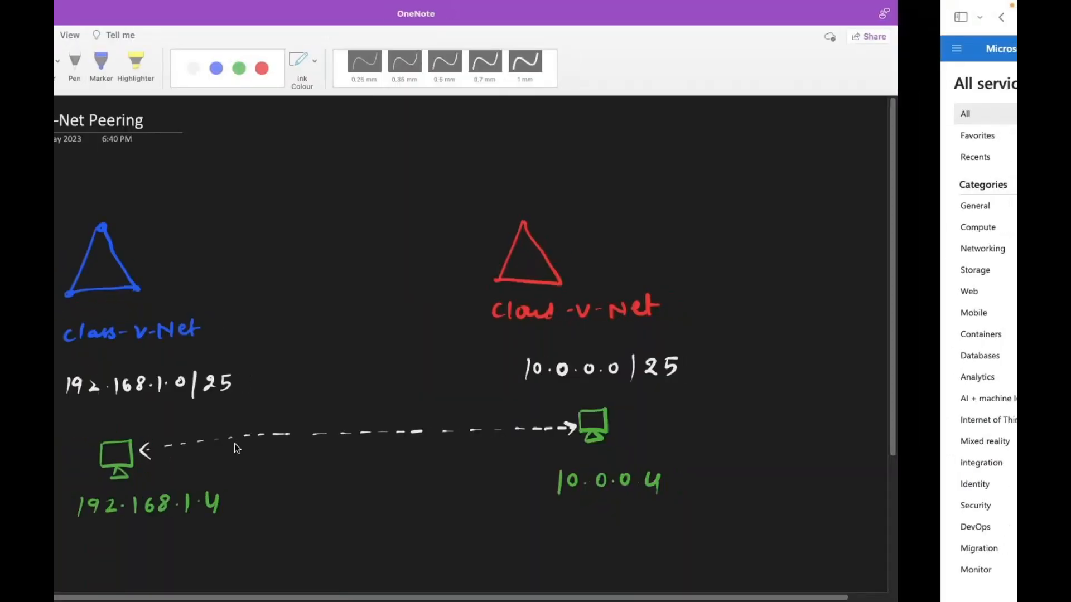
{"action": "key", "text": "ctrl+Right"}
{"action": "key", "text": "ctrl+Right"}
{"action": "key", "text": "ctrl+Left"}
{"action": "key", "text": "ctrl+Right"}
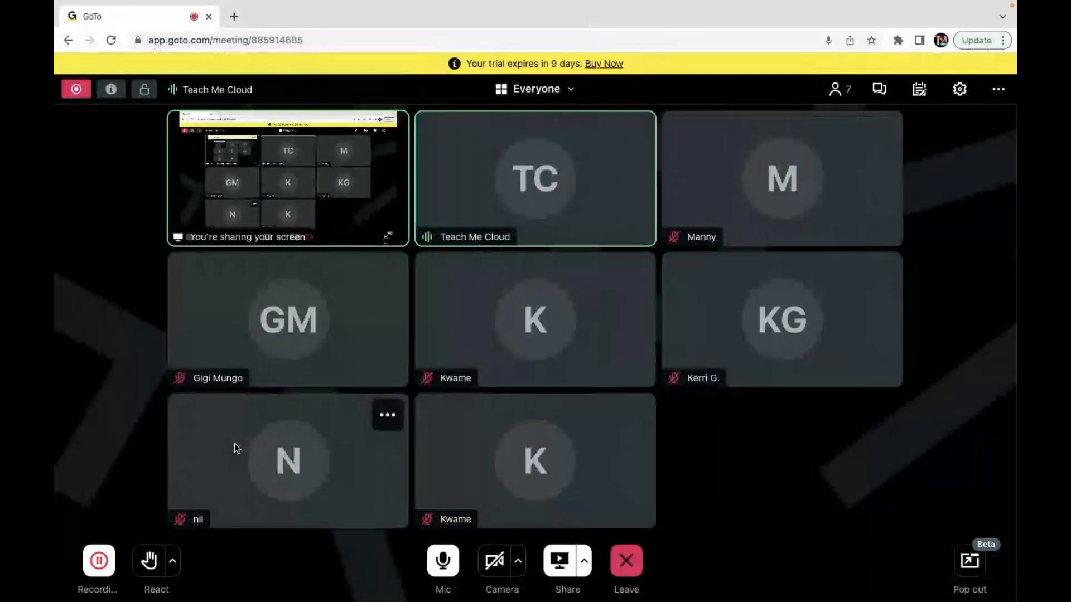
{"action": "key", "text": "ctrl+Left"}
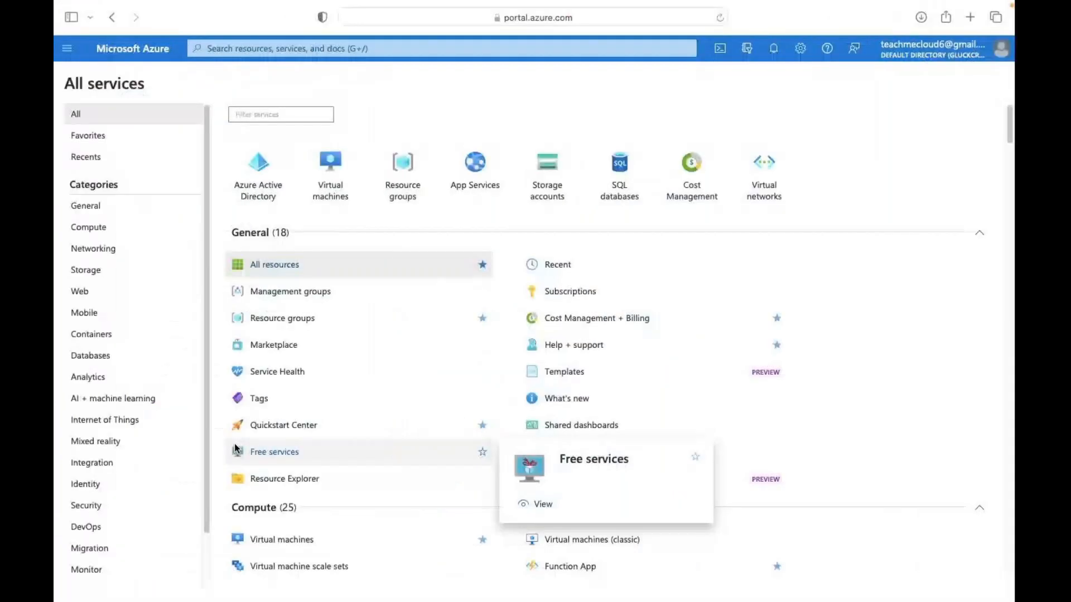
{"action": "key", "text": "ctrl+Left"}
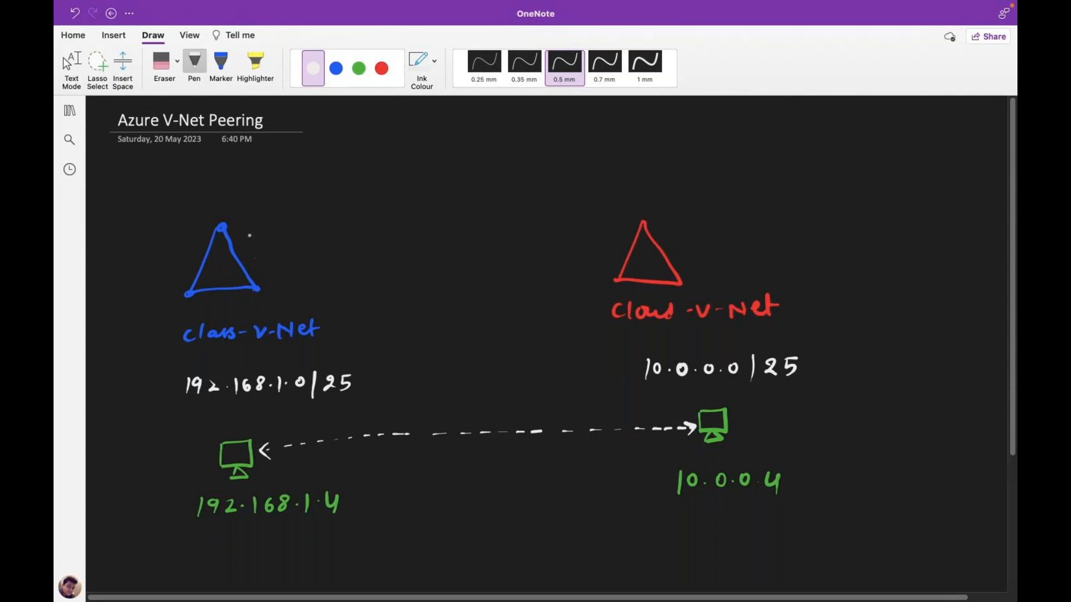
- Draw a dashed two-way arrow between the triangle apexes with 'Peering' written above it
{"action": "left_click_drag", "start_coordinate": [235, 221], "coordinate": [241, 220]}
{"action": "left_click_drag", "start_coordinate": [257, 218], "coordinate": [283, 213]}
{"action": "mouse_move", "coordinate": [299, 211]}
{"action": "left_mouse_down"}
{"action": "mouse_move", "coordinate": [380, 200]}
{"action": "mouse_move", "coordinate": [424, 210]}
{"action": "left_mouse_up"}
{"action": "left_click_drag", "start_coordinate": [434, 211], "coordinate": [449, 210]}
{"action": "mouse_move", "coordinate": [449, 202]}
{"action": "left_mouse_down"}
{"action": "mouse_move", "coordinate": [460, 218]}
{"action": "mouse_move", "coordinate": [512, 201]}
{"action": "left_mouse_up"}
{"action": "left_click_drag", "start_coordinate": [534, 204], "coordinate": [542, 207]}
{"action": "left_click_drag", "start_coordinate": [552, 207], "coordinate": [574, 211]}
{"action": "left_click_drag", "start_coordinate": [584, 213], "coordinate": [592, 215]}
{"action": "left_click_drag", "start_coordinate": [603, 217], "coordinate": [628, 220]}
{"action": "left_click_drag", "start_coordinate": [238, 214], "coordinate": [240, 225]}
- Exit drawing mode and reselect the white pen
{"action": "left_click", "coordinate": [357, 191]}
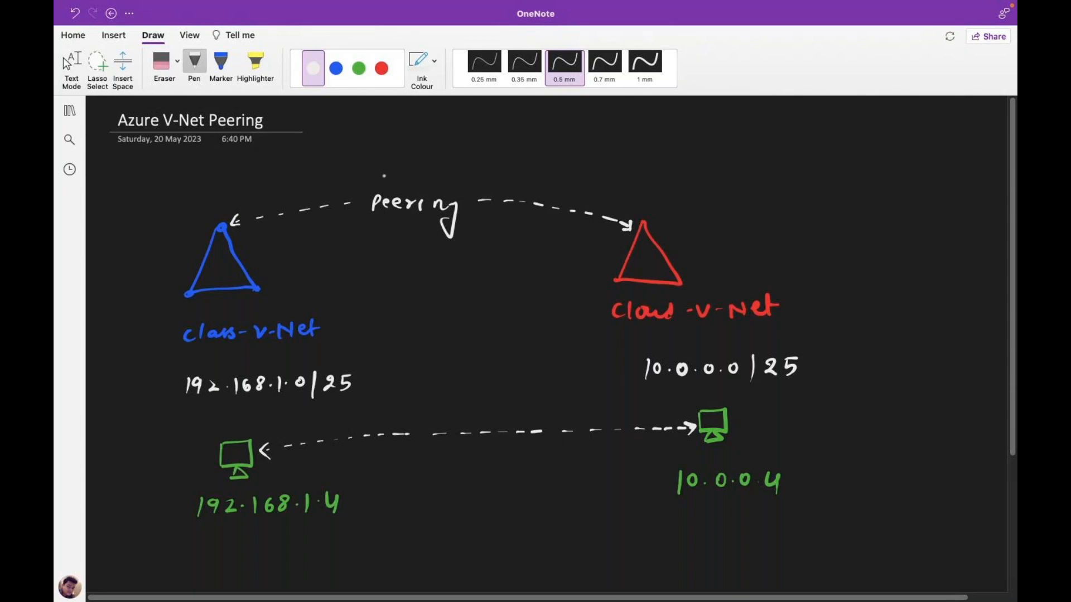
{"action": "key", "text": "Escape"}
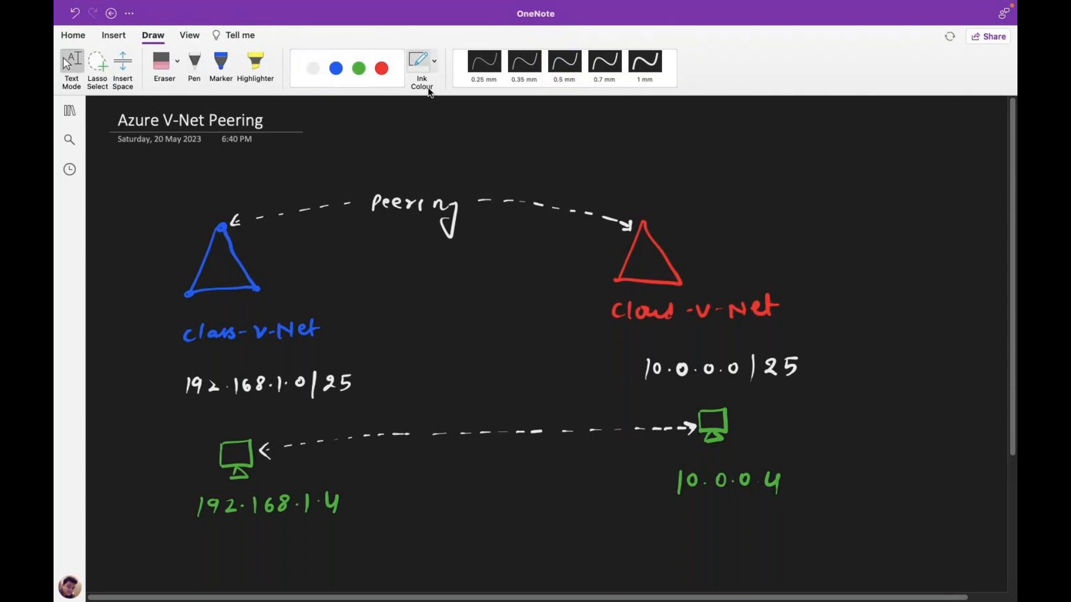
{"action": "left_click", "coordinate": [194, 66]}
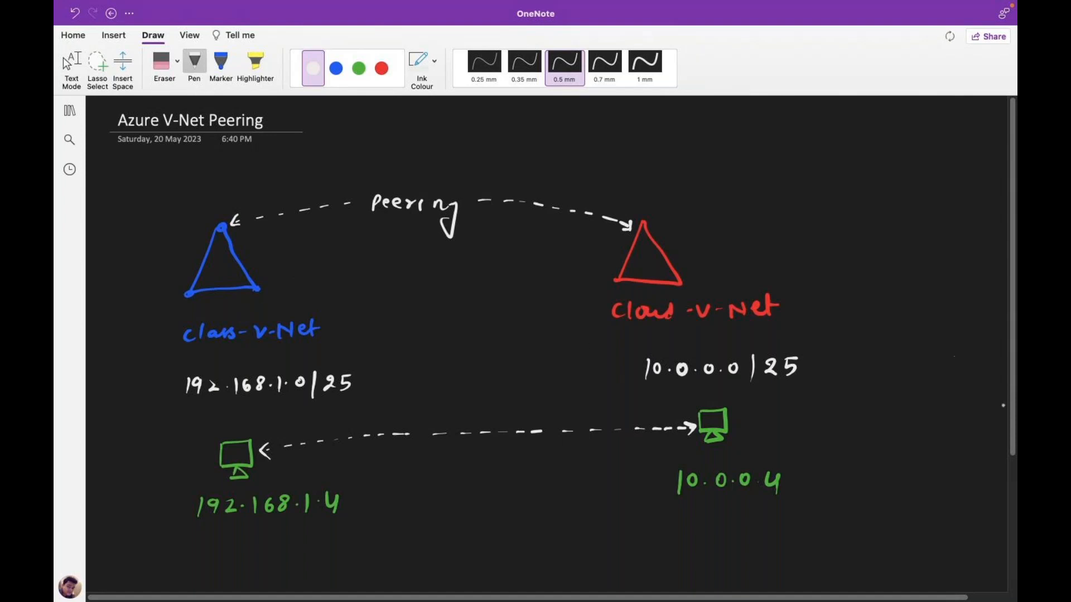
{"action": "scroll", "coordinate": [948, 434], "scroll_direction": "down", "scroll_amount": 5}
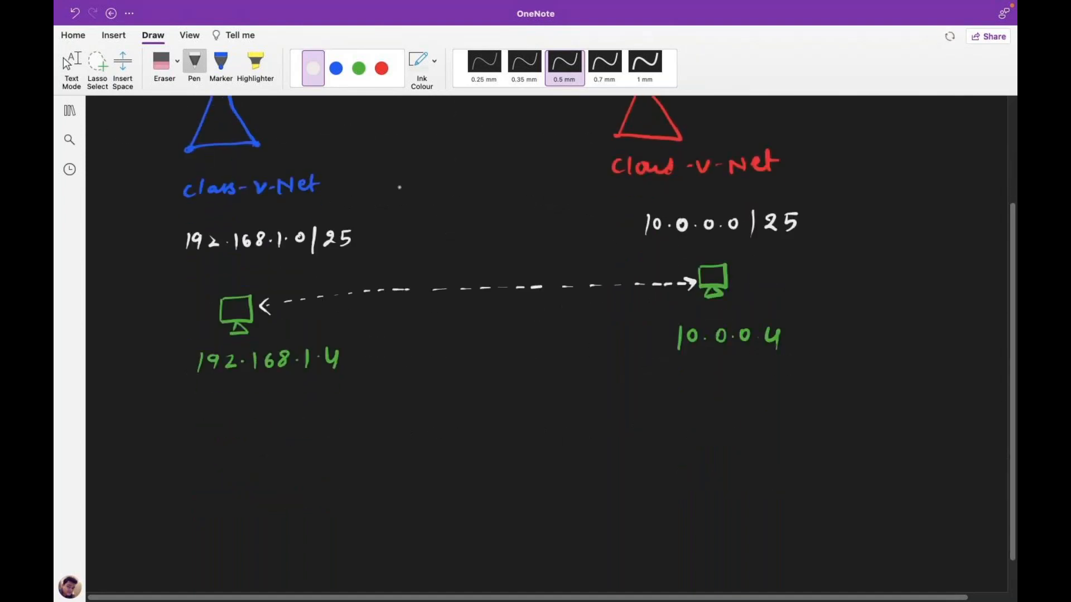
- Write NOTE in red ink below the diagram
{"action": "left_click", "coordinate": [381, 68]}
{"action": "mouse_move", "coordinate": [144, 449]}
{"action": "left_mouse_down"}
{"action": "mouse_move", "coordinate": [147, 432]}
{"action": "mouse_move", "coordinate": [162, 430]}
{"action": "left_mouse_up"}
{"action": "mouse_move", "coordinate": [172, 433]}
{"action": "left_mouse_down"}
{"action": "mouse_move", "coordinate": [174, 442]}
{"action": "mouse_move", "coordinate": [172, 433]}
{"action": "left_mouse_up"}
{"action": "left_click_drag", "start_coordinate": [184, 431], "coordinate": [186, 443]}
{"action": "left_click_drag", "start_coordinate": [177, 431], "coordinate": [207, 442]}
{"action": "left_click_drag", "start_coordinate": [199, 432], "coordinate": [248, 431]}
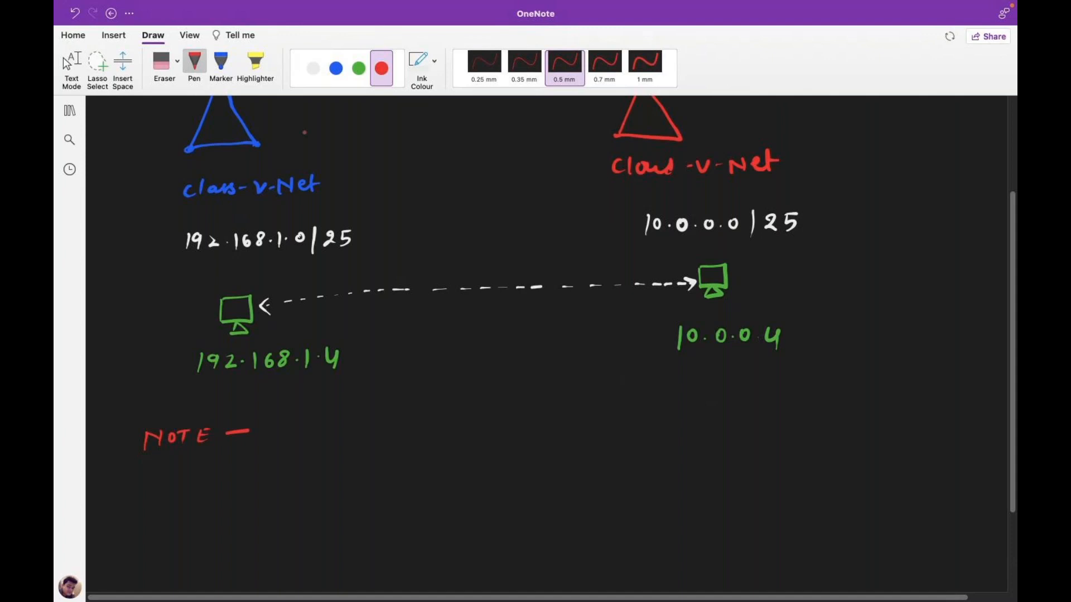
- Write 'features of v-Net peering' in green after NOTE
{"action": "left_click", "coordinate": [314, 68]}
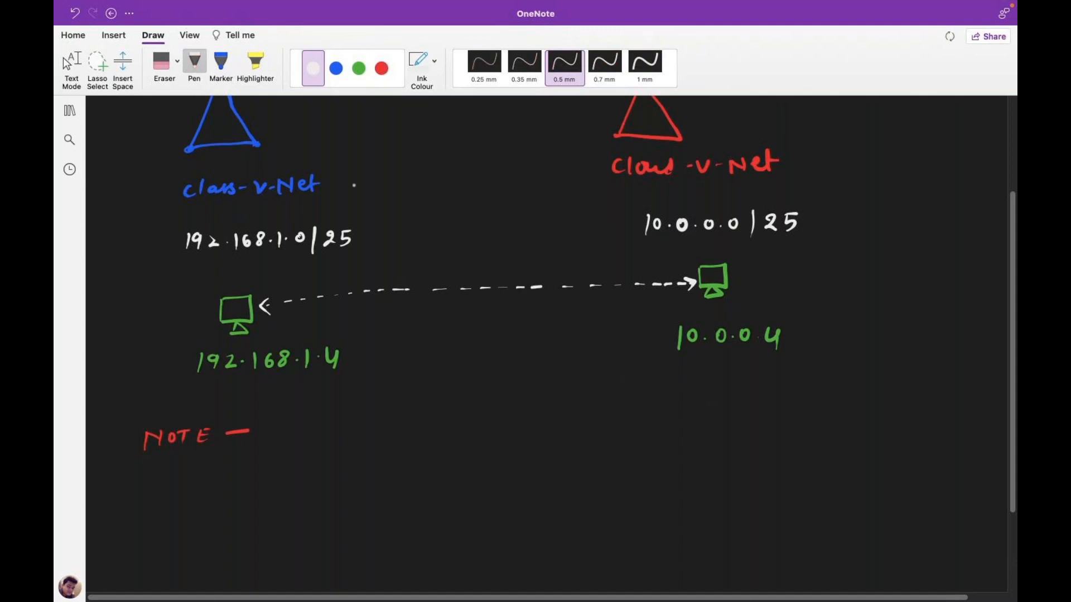
{"action": "left_click", "coordinate": [358, 70]}
{"action": "mouse_move", "coordinate": [271, 426]}
{"action": "left_mouse_down"}
{"action": "mouse_move", "coordinate": [270, 441]}
{"action": "mouse_move", "coordinate": [402, 424]}
{"action": "left_mouse_up"}
{"action": "mouse_move", "coordinate": [426, 415]}
{"action": "left_mouse_down"}
{"action": "mouse_move", "coordinate": [417, 436]}
{"action": "mouse_move", "coordinate": [480, 419]}
{"action": "left_mouse_up"}
{"action": "left_click", "coordinate": [435, 423]}
{"action": "mouse_move", "coordinate": [482, 428]}
{"action": "left_mouse_down"}
{"action": "mouse_move", "coordinate": [515, 416]}
{"action": "mouse_move", "coordinate": [540, 432]}
{"action": "mouse_move", "coordinate": [587, 427]}
{"action": "left_mouse_up"}
{"action": "left_click_drag", "start_coordinate": [592, 425], "coordinate": [634, 429]}
{"action": "mouse_move", "coordinate": [636, 423]}
{"action": "left_mouse_down"}
{"action": "mouse_move", "coordinate": [638, 433]}
{"action": "mouse_move", "coordinate": [662, 425]}
{"action": "mouse_move", "coordinate": [666, 455]}
{"action": "left_mouse_up"}
{"action": "left_click", "coordinate": [685, 431]}
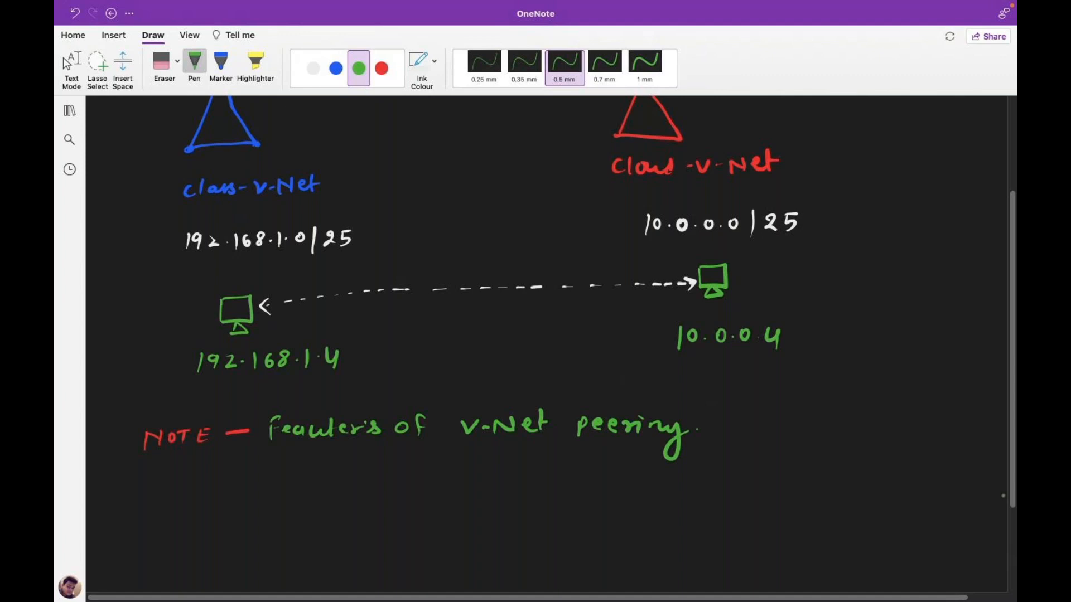
- Start the feature list with '1-' in white ink
{"action": "scroll", "coordinate": [294, 179], "scroll_direction": "down", "scroll_amount": 2}
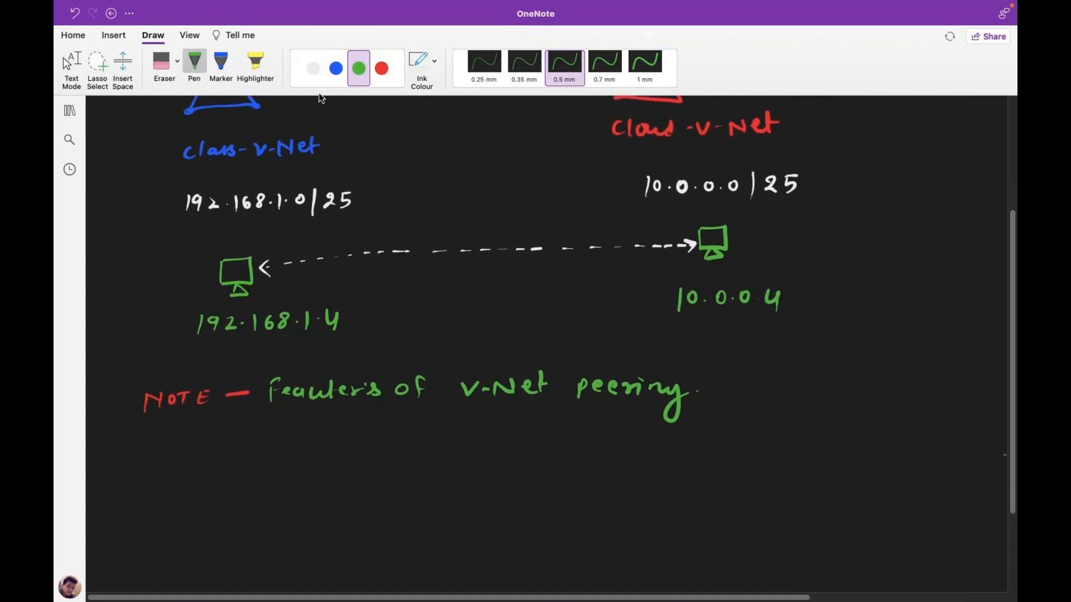
{"action": "left_click", "coordinate": [313, 68]}
{"action": "left_click_drag", "start_coordinate": [268, 454], "coordinate": [267, 467]}
{"action": "left_click_drag", "start_coordinate": [269, 461], "coordinate": [277, 460]}
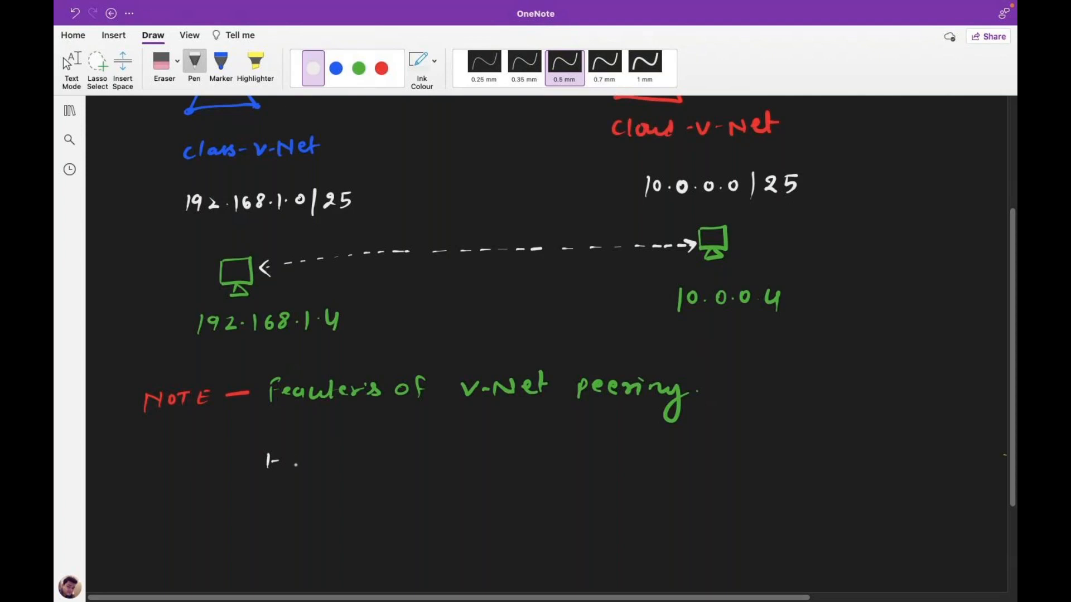
- Handwrite the first feature: 'Provide option Connect two Diff v-Net'
{"action": "mouse_move", "coordinate": [298, 448]}
{"action": "left_mouse_down"}
{"action": "mouse_move", "coordinate": [338, 464]}
{"action": "mouse_move", "coordinate": [354, 446]}
{"action": "mouse_move", "coordinate": [370, 461]}
{"action": "left_mouse_up"}
{"action": "mouse_move", "coordinate": [407, 452]}
{"action": "left_mouse_down"}
{"action": "mouse_move", "coordinate": [440, 465]}
{"action": "mouse_move", "coordinate": [448, 455]}
{"action": "left_mouse_up"}
{"action": "left_click_drag", "start_coordinate": [453, 456], "coordinate": [529, 470]}
{"action": "left_click_drag", "start_coordinate": [547, 461], "coordinate": [609, 469]}
{"action": "mouse_move", "coordinate": [625, 450]}
{"action": "left_mouse_down"}
{"action": "mouse_move", "coordinate": [630, 468]}
{"action": "mouse_move", "coordinate": [663, 466]}
{"action": "mouse_move", "coordinate": [674, 453]}
{"action": "left_mouse_up"}
{"action": "left_click_drag", "start_coordinate": [669, 451], "coordinate": [723, 461]}
{"action": "mouse_move", "coordinate": [740, 449]}
{"action": "left_mouse_down"}
{"action": "mouse_move", "coordinate": [741, 462]}
{"action": "mouse_move", "coordinate": [742, 442]}
{"action": "left_mouse_up"}
{"action": "mouse_move", "coordinate": [759, 442]}
{"action": "left_mouse_down"}
{"action": "mouse_move", "coordinate": [750, 464]}
{"action": "mouse_move", "coordinate": [762, 452]}
{"action": "left_mouse_up"}
{"action": "mouse_move", "coordinate": [767, 449]}
{"action": "left_mouse_down"}
{"action": "mouse_move", "coordinate": [768, 463]}
{"action": "mouse_move", "coordinate": [776, 441]}
{"action": "left_mouse_up"}
{"action": "left_click_drag", "start_coordinate": [763, 451], "coordinate": [836, 451]}
{"action": "mouse_move", "coordinate": [841, 459]}
{"action": "left_mouse_down"}
{"action": "mouse_move", "coordinate": [856, 444]}
{"action": "mouse_move", "coordinate": [859, 459]}
{"action": "left_mouse_up"}
{"action": "left_click_drag", "start_coordinate": [866, 455], "coordinate": [877, 457]}
{"action": "left_click_drag", "start_coordinate": [886, 432], "coordinate": [884, 459]}
{"action": "left_click_drag", "start_coordinate": [881, 449], "coordinate": [899, 447]}
{"action": "left_click_drag", "start_coordinate": [903, 451], "coordinate": [903, 451]}
- Write '2- Connect two Diff location Based', then start item '3-'
{"action": "mouse_move", "coordinate": [250, 518]}
{"action": "left_mouse_down"}
{"action": "mouse_move", "coordinate": [265, 533]}
{"action": "mouse_move", "coordinate": [275, 525]}
{"action": "left_mouse_up"}
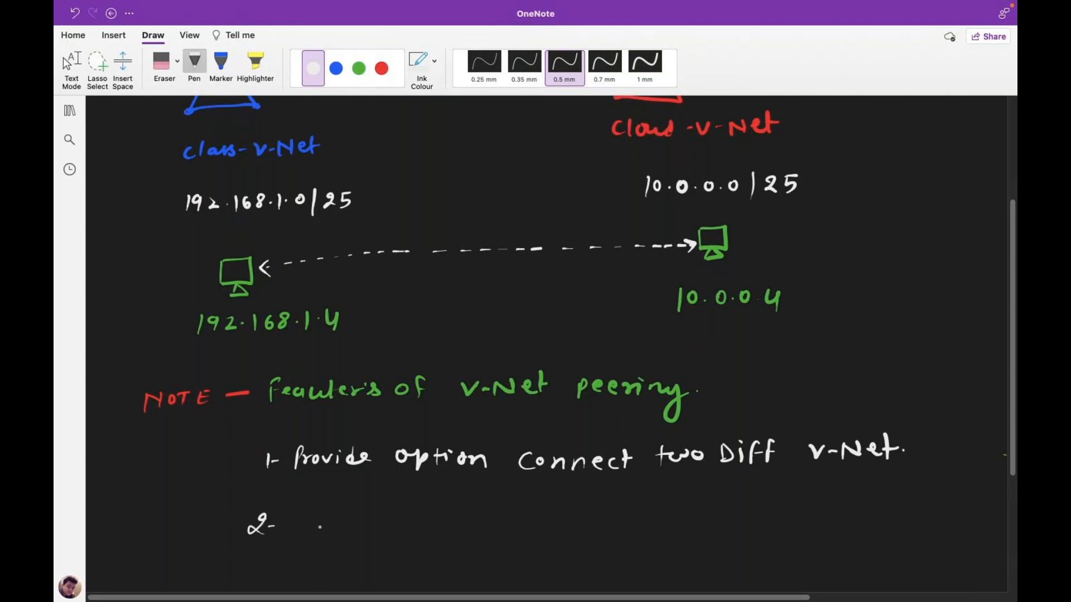
{"action": "left_click_drag", "start_coordinate": [319, 516], "coordinate": [310, 529]}
{"action": "left_click_drag", "start_coordinate": [331, 519], "coordinate": [332, 519]}
{"action": "left_click_drag", "start_coordinate": [335, 526], "coordinate": [402, 528]}
{"action": "left_click_drag", "start_coordinate": [411, 509], "coordinate": [411, 528]}
{"action": "left_click_drag", "start_coordinate": [407, 517], "coordinate": [455, 526]}
{"action": "left_click_drag", "start_coordinate": [451, 516], "coordinate": [490, 510]}
{"action": "left_click_drag", "start_coordinate": [496, 510], "coordinate": [501, 511]}
{"action": "left_click_drag", "start_coordinate": [531, 504], "coordinate": [529, 518]}
{"action": "left_click", "coordinate": [549, 502]}
{"action": "left_click_drag", "start_coordinate": [549, 507], "coordinate": [559, 520]}
{"action": "mouse_move", "coordinate": [573, 499]}
{"action": "left_mouse_down"}
{"action": "mouse_move", "coordinate": [568, 518]}
{"action": "mouse_move", "coordinate": [577, 508]}
{"action": "mouse_move", "coordinate": [605, 514]}
{"action": "left_mouse_up"}
{"action": "left_click_drag", "start_coordinate": [619, 504], "coordinate": [616, 503]}
{"action": "left_click_drag", "start_coordinate": [633, 504], "coordinate": [654, 510]}
{"action": "mouse_move", "coordinate": [664, 491]}
{"action": "left_mouse_down"}
{"action": "mouse_move", "coordinate": [663, 512]}
{"action": "mouse_move", "coordinate": [672, 500]}
{"action": "left_mouse_up"}
{"action": "mouse_move", "coordinate": [675, 501]}
{"action": "left_mouse_down"}
{"action": "mouse_move", "coordinate": [675, 511]}
{"action": "mouse_move", "coordinate": [690, 502]}
{"action": "mouse_move", "coordinate": [749, 514]}
{"action": "left_mouse_up"}
{"action": "left_click", "coordinate": [676, 496]}
{"action": "left_click_drag", "start_coordinate": [746, 498], "coordinate": [759, 516]}
{"action": "left_click_drag", "start_coordinate": [767, 505], "coordinate": [814, 517]}
{"action": "left_click", "coordinate": [798, 509]}
{"action": "left_click_drag", "start_coordinate": [823, 500], "coordinate": [825, 518]}
{"action": "left_click", "coordinate": [840, 513]}
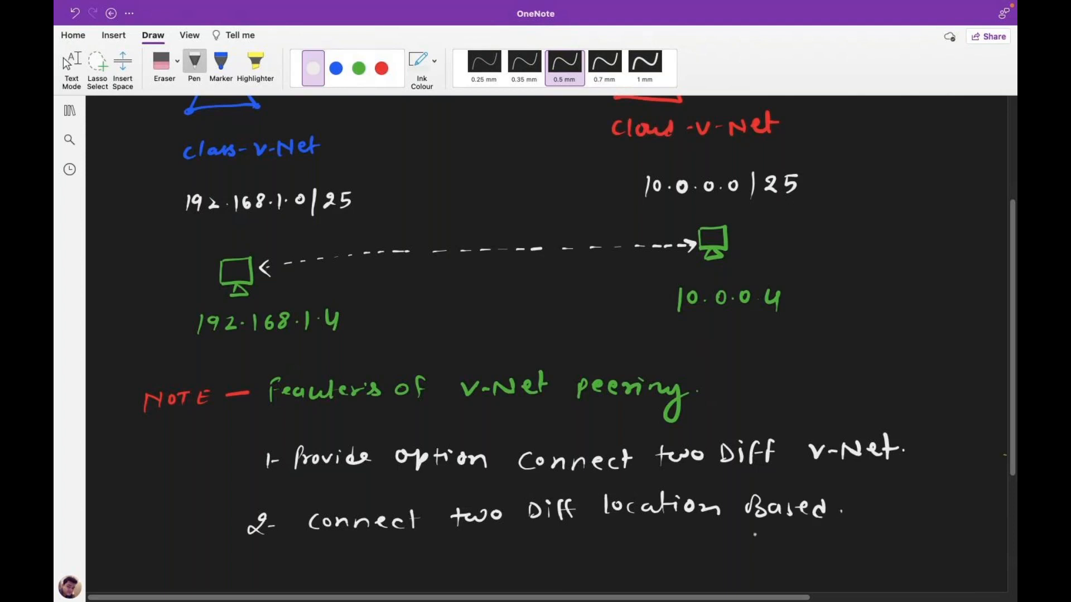
{"action": "left_click_drag", "start_coordinate": [254, 559], "coordinate": [255, 575]}
{"action": "left_click_drag", "start_coordinate": [269, 567], "coordinate": [282, 566]}
- Handwrite the third feature 'Connect two Diff A/C Based connection', then leave inking
{"action": "scroll", "coordinate": [927, 480], "scroll_direction": "down", "scroll_amount": 3}
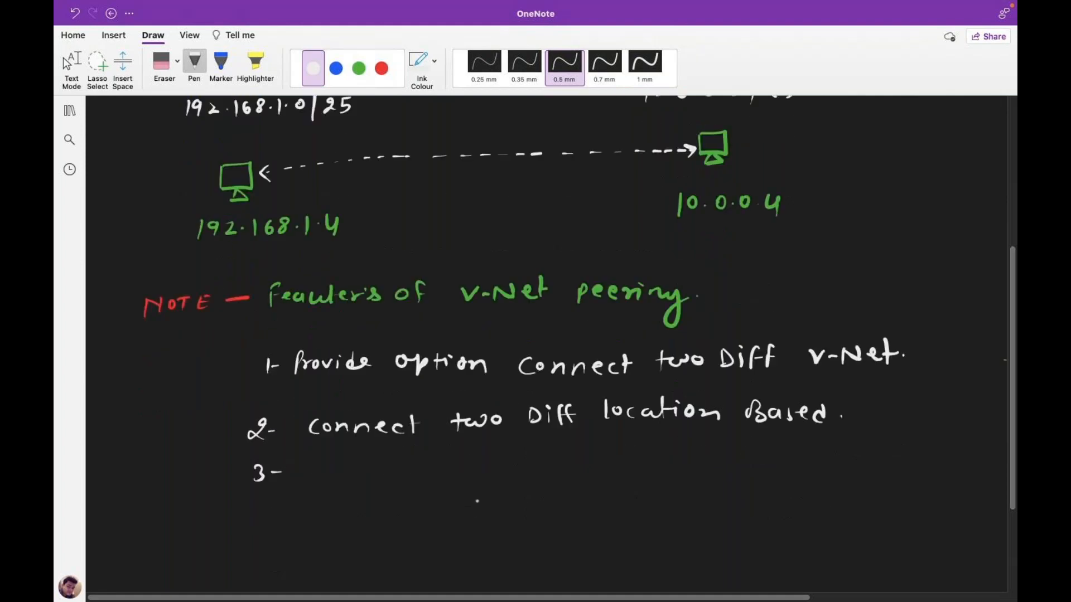
{"action": "left_click_drag", "start_coordinate": [335, 458], "coordinate": [416, 479]}
{"action": "left_click_drag", "start_coordinate": [430, 454], "coordinate": [431, 478]}
{"action": "mouse_move", "coordinate": [479, 453]}
{"action": "left_mouse_down"}
{"action": "mouse_move", "coordinate": [480, 475]}
{"action": "mouse_move", "coordinate": [512, 463]}
{"action": "mouse_move", "coordinate": [562, 468]}
{"action": "mouse_move", "coordinate": [579, 450]}
{"action": "mouse_move", "coordinate": [650, 462]}
{"action": "left_mouse_up"}
{"action": "mouse_move", "coordinate": [657, 452]}
{"action": "left_mouse_down"}
{"action": "mouse_move", "coordinate": [655, 473]}
{"action": "mouse_move", "coordinate": [720, 472]}
{"action": "left_mouse_up"}
{"action": "mouse_move", "coordinate": [742, 461]}
{"action": "left_mouse_down"}
{"action": "mouse_move", "coordinate": [749, 471]}
{"action": "mouse_move", "coordinate": [774, 454]}
{"action": "left_mouse_up"}
{"action": "left_click", "coordinate": [785, 468]}
{"action": "mouse_move", "coordinate": [786, 451]}
{"action": "left_mouse_down"}
{"action": "mouse_move", "coordinate": [787, 470]}
{"action": "mouse_move", "coordinate": [824, 471]}
{"action": "mouse_move", "coordinate": [835, 460]}
{"action": "mouse_move", "coordinate": [879, 468]}
{"action": "left_mouse_up"}
{"action": "left_click", "coordinate": [822, 455]}
{"action": "mouse_move", "coordinate": [883, 459]}
{"action": "left_mouse_down"}
{"action": "mouse_move", "coordinate": [918, 470]}
{"action": "mouse_move", "coordinate": [928, 453]}
{"action": "left_mouse_up"}
{"action": "mouse_move", "coordinate": [932, 454]}
{"action": "left_mouse_down"}
{"action": "mouse_move", "coordinate": [934, 467]}
{"action": "mouse_move", "coordinate": [965, 467]}
{"action": "left_mouse_up"}
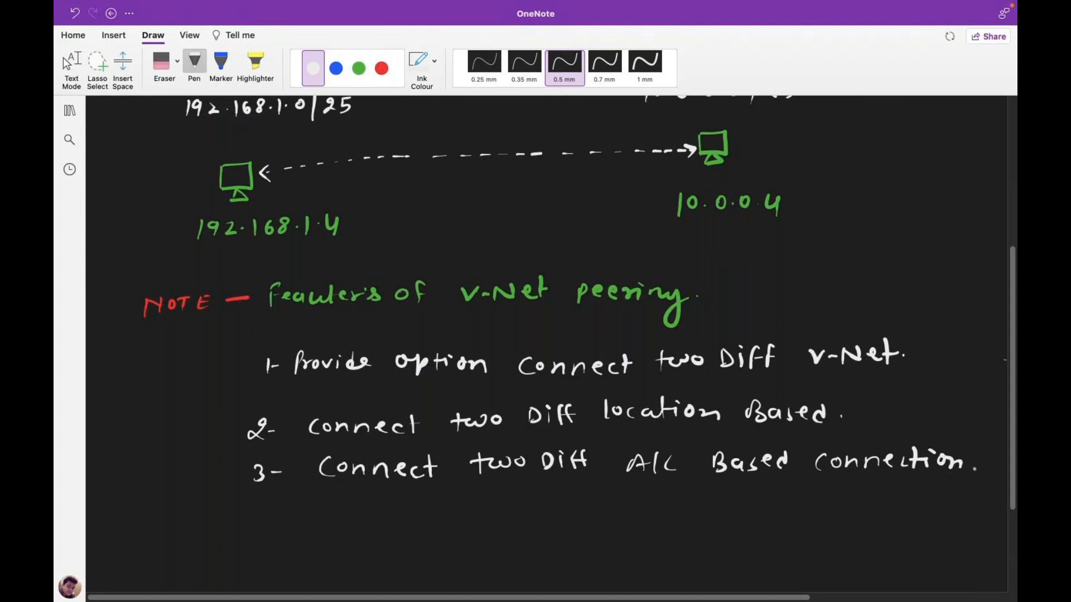
{"action": "key", "text": "Escape"}
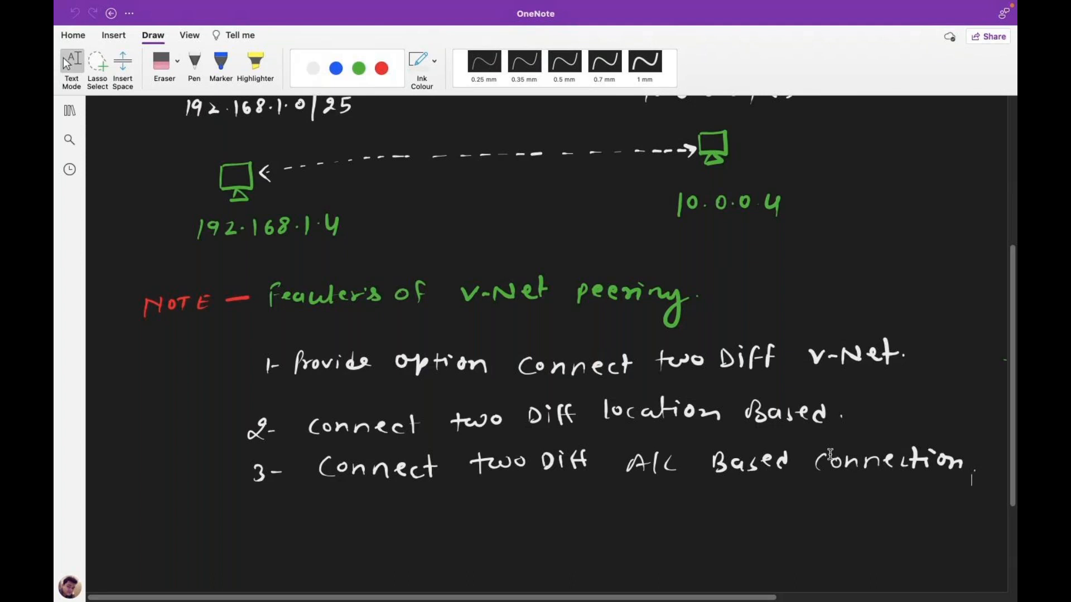
{"action": "scroll", "coordinate": [642, 527], "scroll_direction": "down", "scroll_amount": 5}
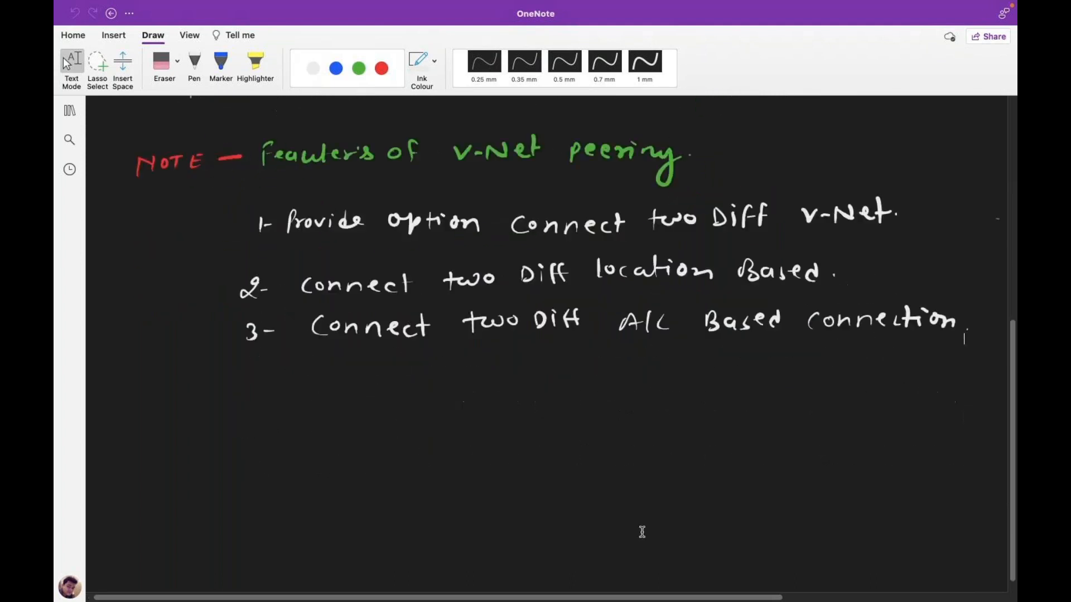
- Draw a box below the feature list, redrawing its misdrawn edges
{"action": "scroll", "coordinate": [642, 532], "scroll_direction": "down", "scroll_amount": 1}
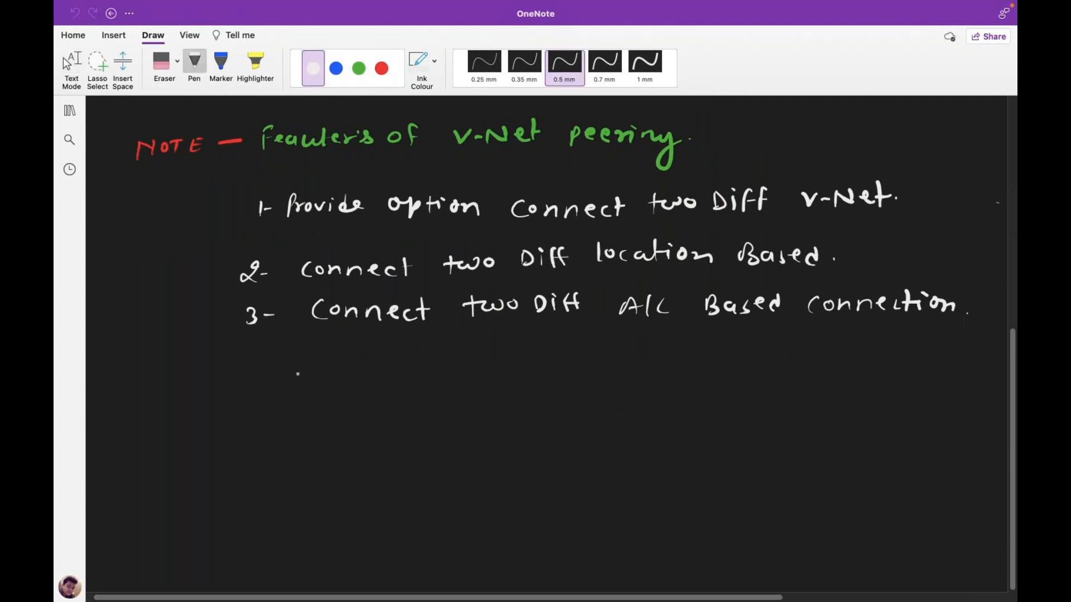
{"action": "mouse_move", "coordinate": [376, 420]}
{"action": "left_mouse_down"}
{"action": "mouse_move", "coordinate": [374, 527]}
{"action": "mouse_move", "coordinate": [376, 413]}
{"action": "mouse_move", "coordinate": [432, 395]}
{"action": "mouse_move", "coordinate": [661, 508]}
{"action": "left_mouse_up"}
{"action": "key", "text": "ctrl+z"}
{"action": "mouse_move", "coordinate": [664, 455]}
{"action": "left_mouse_down"}
{"action": "mouse_move", "coordinate": [590, 554]}
{"action": "mouse_move", "coordinate": [387, 576]}
{"action": "mouse_move", "coordinate": [371, 573]}
{"action": "mouse_move", "coordinate": [372, 522]}
{"action": "left_mouse_up"}
{"action": "left_click_drag", "start_coordinate": [376, 421], "coordinate": [664, 456]}
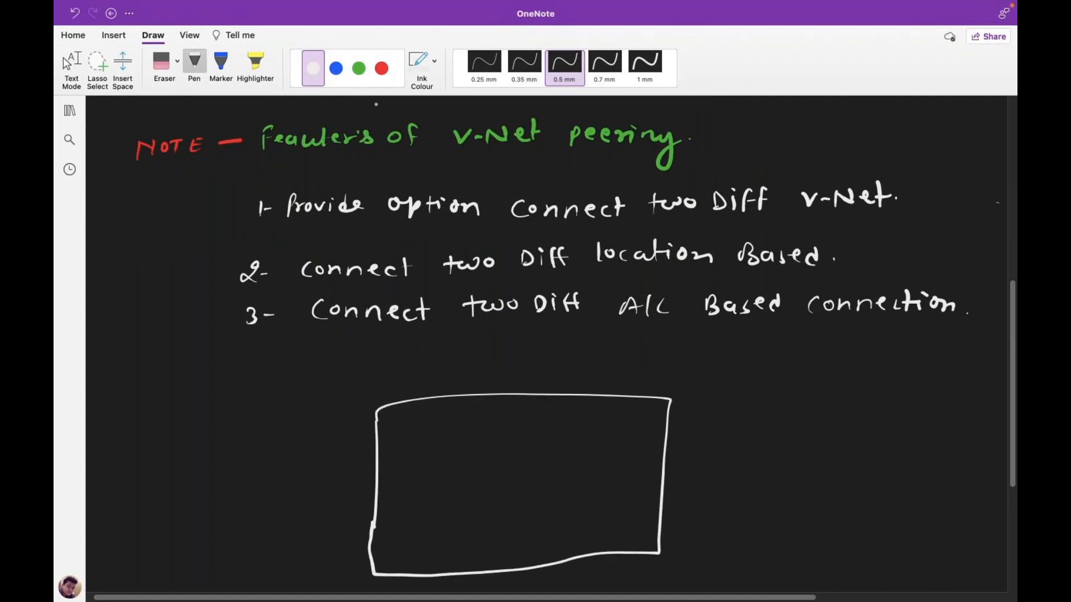
- Draw two red monitors inside the box
{"action": "left_click", "coordinate": [382, 68]}
{"action": "left_click_drag", "start_coordinate": [406, 452], "coordinate": [411, 484]}
{"action": "left_click_drag", "start_coordinate": [417, 475], "coordinate": [424, 481]}
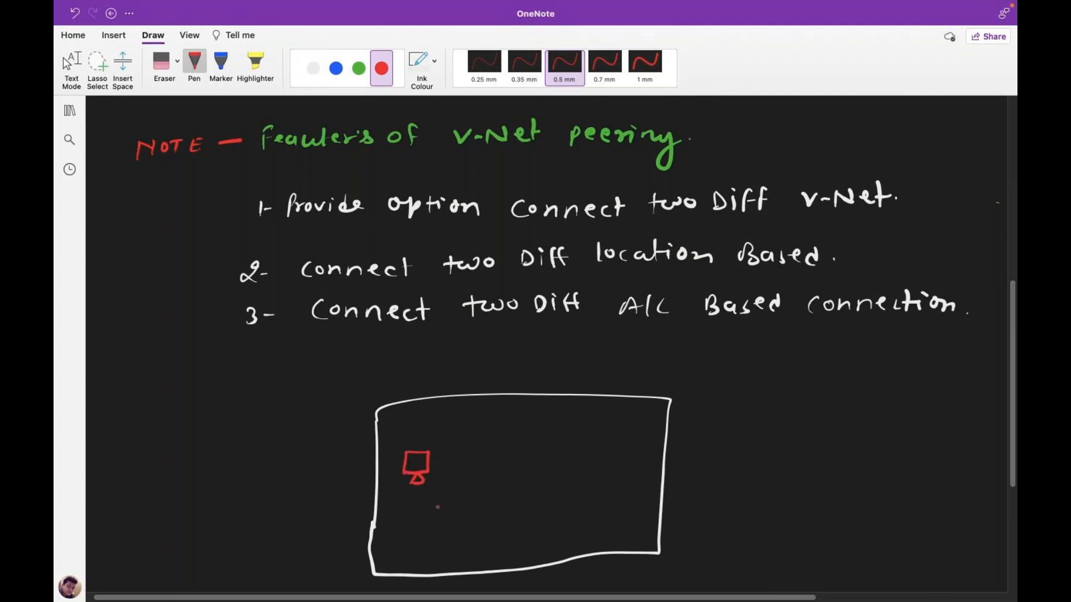
{"action": "left_click_drag", "start_coordinate": [598, 446], "coordinate": [598, 468]}
{"action": "mouse_move", "coordinate": [599, 446]}
{"action": "left_mouse_down"}
{"action": "mouse_move", "coordinate": [620, 446]}
{"action": "mouse_move", "coordinate": [618, 469]}
{"action": "left_mouse_up"}
{"action": "mouse_move", "coordinate": [616, 468]}
{"action": "left_mouse_down"}
{"action": "mouse_move", "coordinate": [599, 469]}
{"action": "mouse_move", "coordinate": [605, 476]}
{"action": "left_mouse_up"}
{"action": "left_click_drag", "start_coordinate": [600, 476], "coordinate": [615, 475]}
- Write 192.168.1.4 in white under the left monitor
{"action": "left_click", "coordinate": [313, 68]}
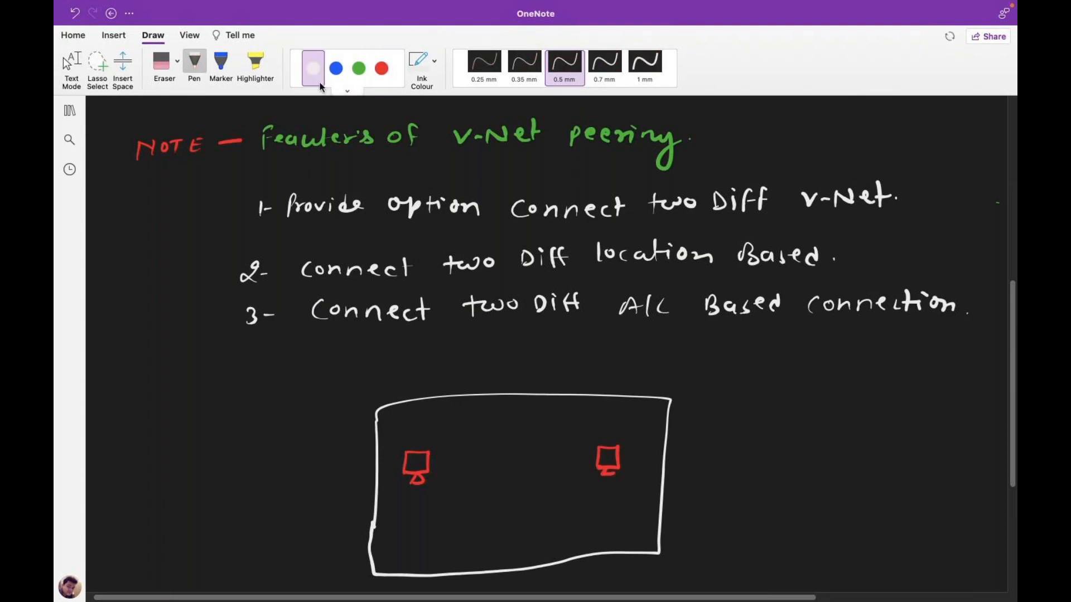
{"action": "left_click_drag", "start_coordinate": [392, 507], "coordinate": [403, 520]}
{"action": "left_click_drag", "start_coordinate": [409, 509], "coordinate": [420, 520]}
{"action": "left_click", "coordinate": [425, 517]}
{"action": "left_click_drag", "start_coordinate": [432, 507], "coordinate": [437, 516]}
{"action": "left_click", "coordinate": [459, 511]}
{"action": "left_click_drag", "start_coordinate": [452, 506], "coordinate": [487, 519]}
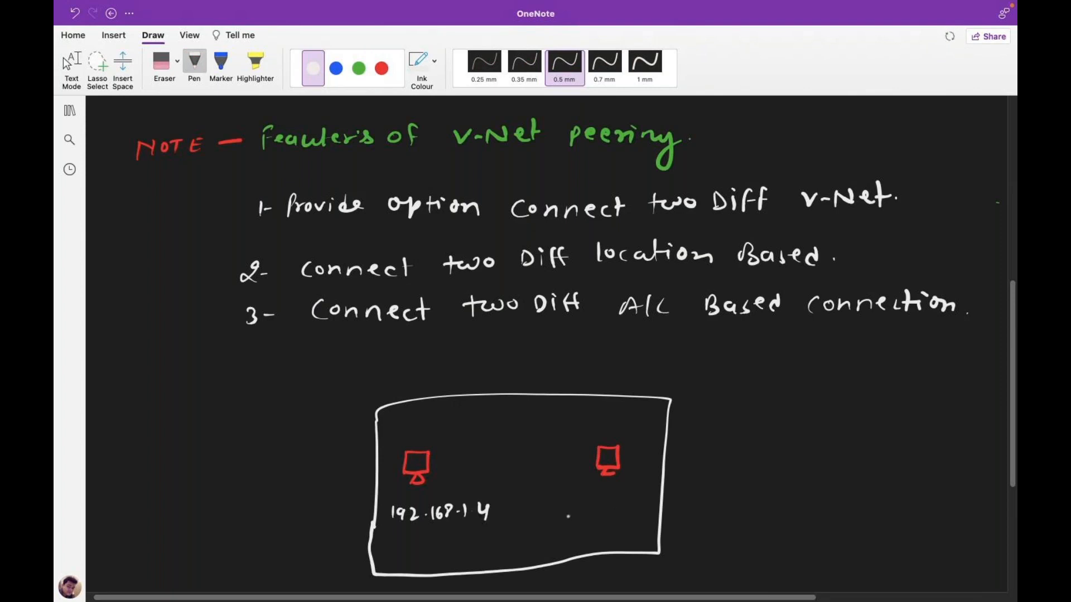
- Write 10.0.0.4 in red under the right monitor, then switch to the browser
{"action": "left_click", "coordinate": [382, 68]}
{"action": "mouse_move", "coordinate": [561, 503]}
{"action": "left_mouse_down"}
{"action": "mouse_move", "coordinate": [560, 514]}
{"action": "mouse_move", "coordinate": [570, 505]}
{"action": "mouse_move", "coordinate": [631, 512]}
{"action": "left_mouse_up"}
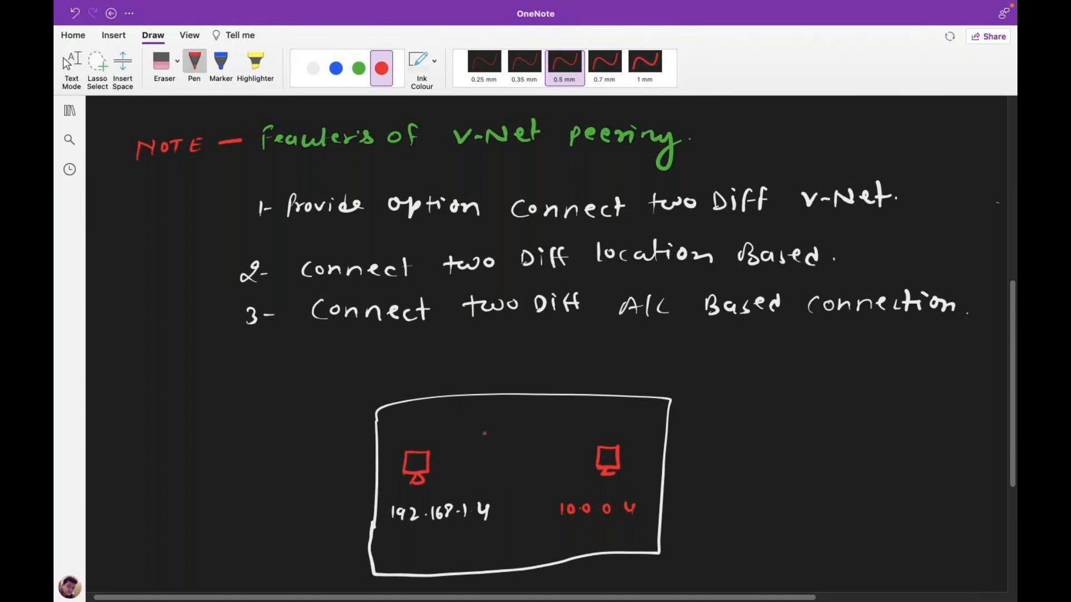
{"action": "left_click", "coordinate": [66, 62]}
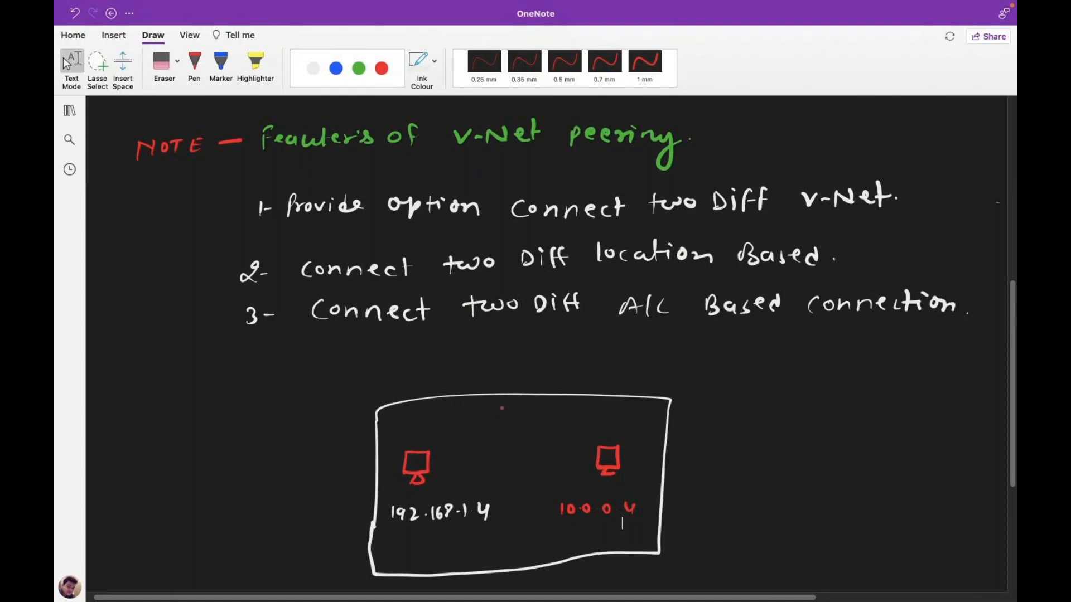
{"action": "scroll", "coordinate": [627, 519], "scroll_direction": "down", "scroll_amount": 1}
{"action": "key", "text": "ctrl+Right"}
{"action": "key", "text": "ctrl+Right"}
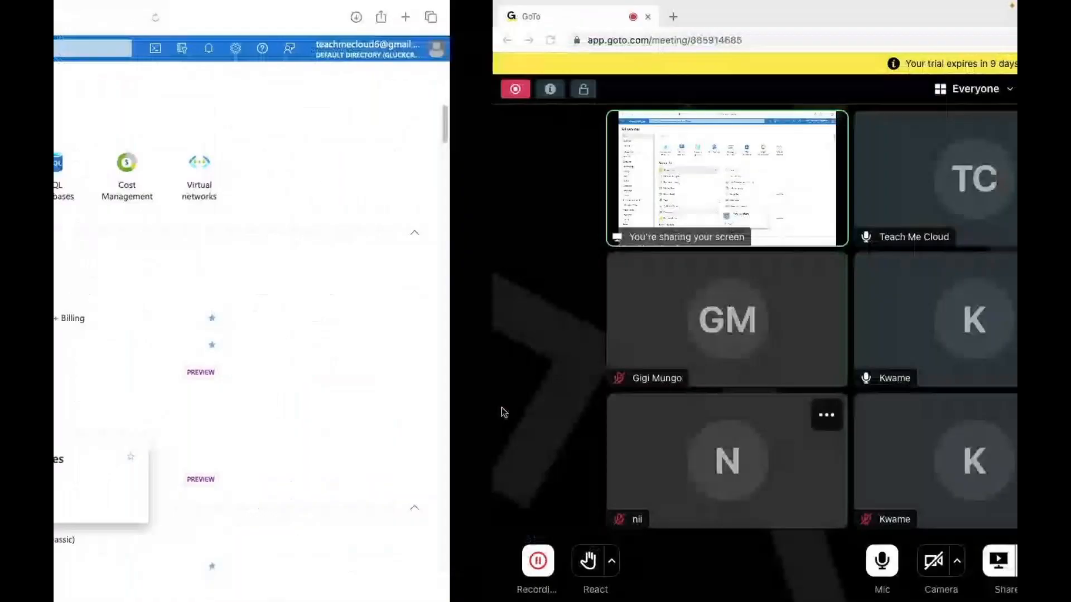
- Mute the GoTo Meeting microphone, then turn it back on
{"action": "left_click", "coordinate": [434, 574]}
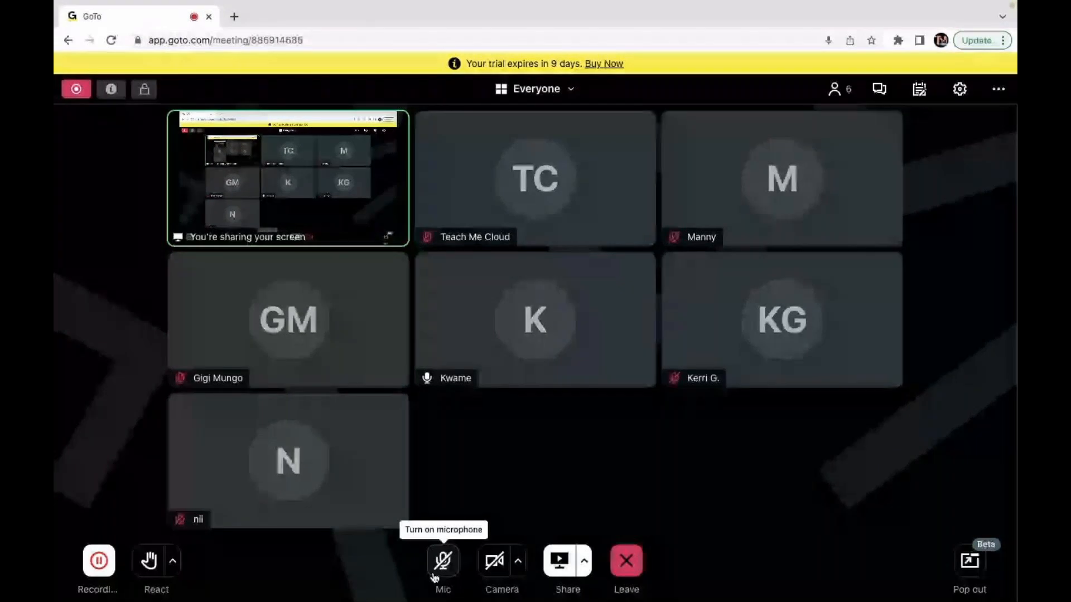
{"action": "left_click", "coordinate": [435, 574]}
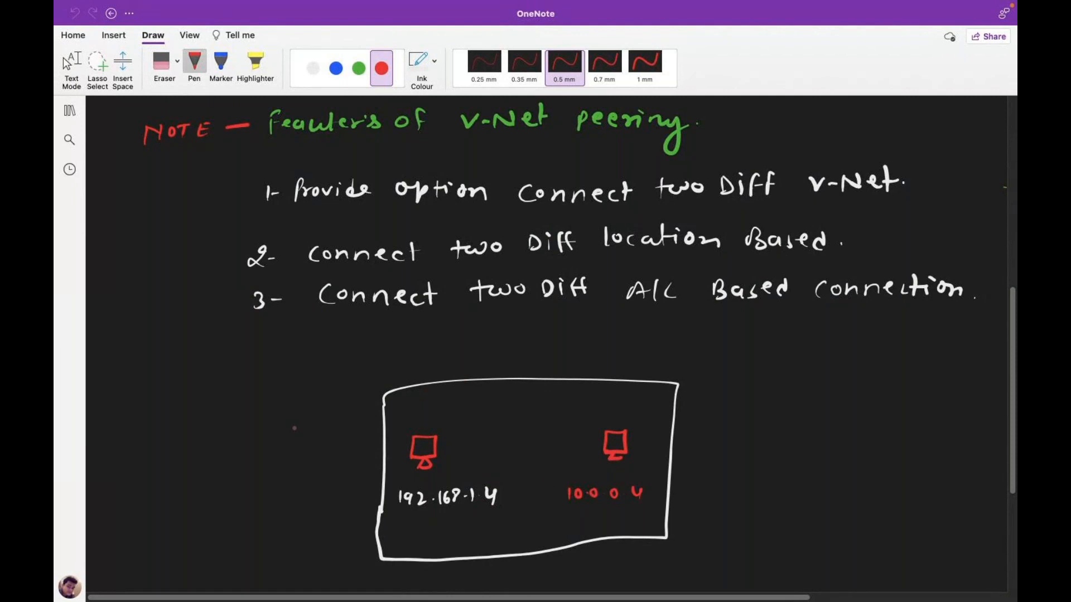
- Draw a blue router symbol between the monitors labelled CISCO Router
{"action": "left_click", "coordinate": [335, 68]}
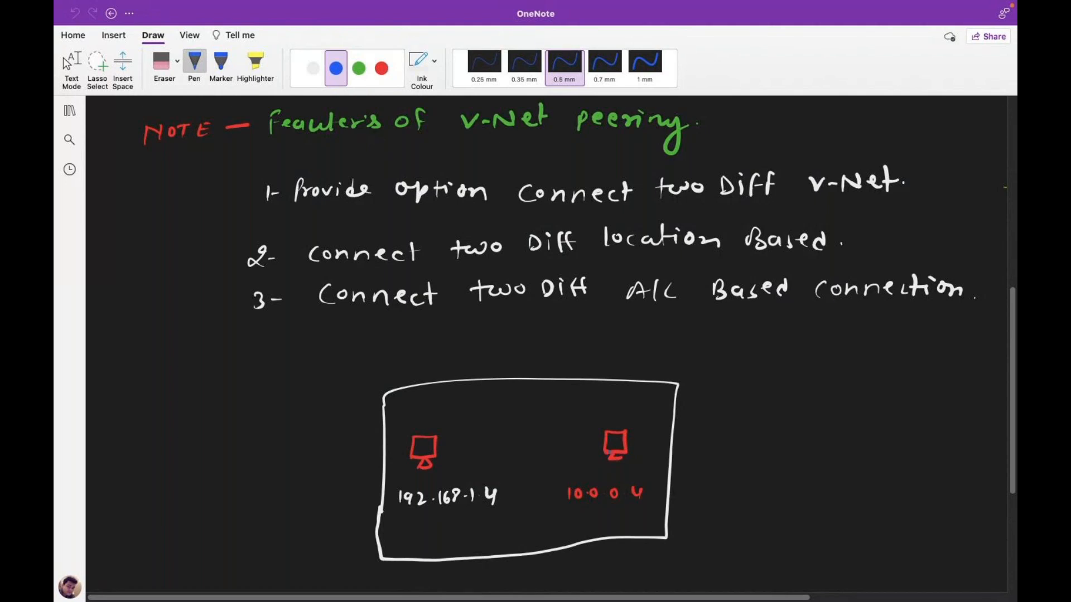
{"action": "mouse_move", "coordinate": [503, 433]}
{"action": "left_mouse_down"}
{"action": "mouse_move", "coordinate": [514, 445]}
{"action": "mouse_move", "coordinate": [504, 455]}
{"action": "left_mouse_up"}
{"action": "left_click_drag", "start_coordinate": [488, 408], "coordinate": [574, 407]}
{"action": "left_click", "coordinate": [539, 407]}
{"action": "left_click_drag", "start_coordinate": [573, 397], "coordinate": [601, 397]}
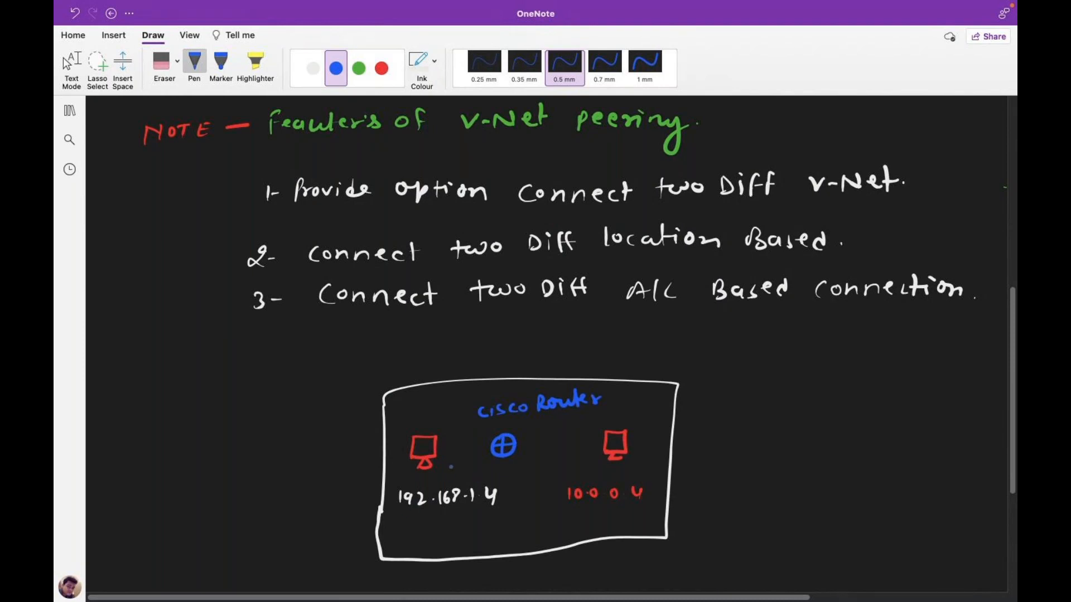
- Wire the monitors to the router and mark C and A under the addresses
{"action": "left_click_drag", "start_coordinate": [440, 456], "coordinate": [609, 431]}
{"action": "mouse_move", "coordinate": [432, 520]}
{"action": "left_mouse_down"}
{"action": "mouse_move", "coordinate": [421, 525]}
{"action": "mouse_move", "coordinate": [432, 532]}
{"action": "left_mouse_up"}
{"action": "left_click_drag", "start_coordinate": [594, 525], "coordinate": [606, 525]}
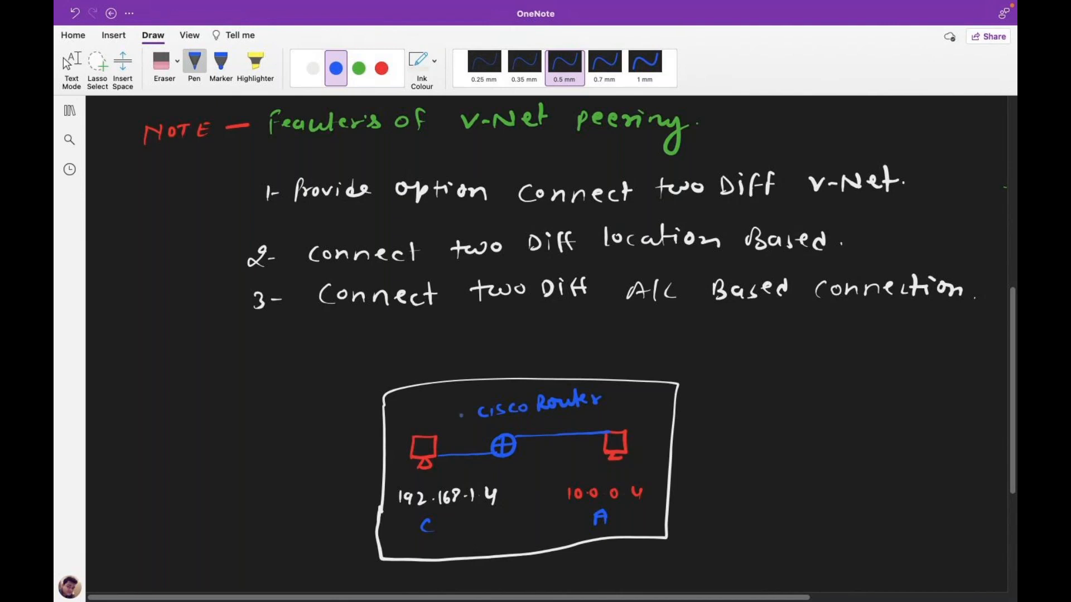
{"action": "left_click", "coordinate": [359, 68]}
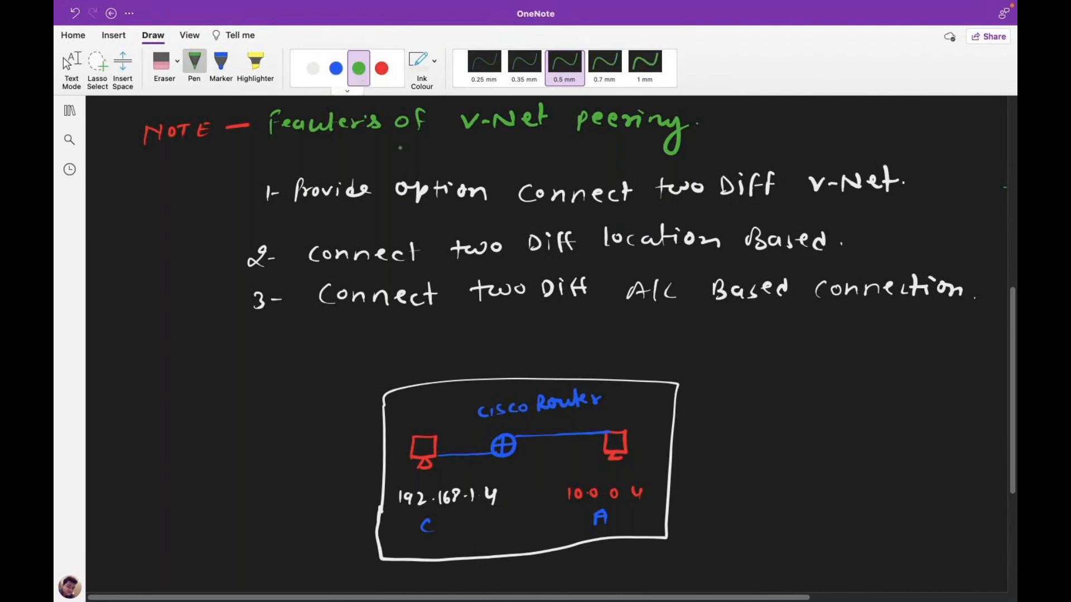
- Write a green circled-1 'Relay Agent' beside the router box, fixing a misspelling
{"action": "left_click_drag", "start_coordinate": [702, 402], "coordinate": [760, 399]}
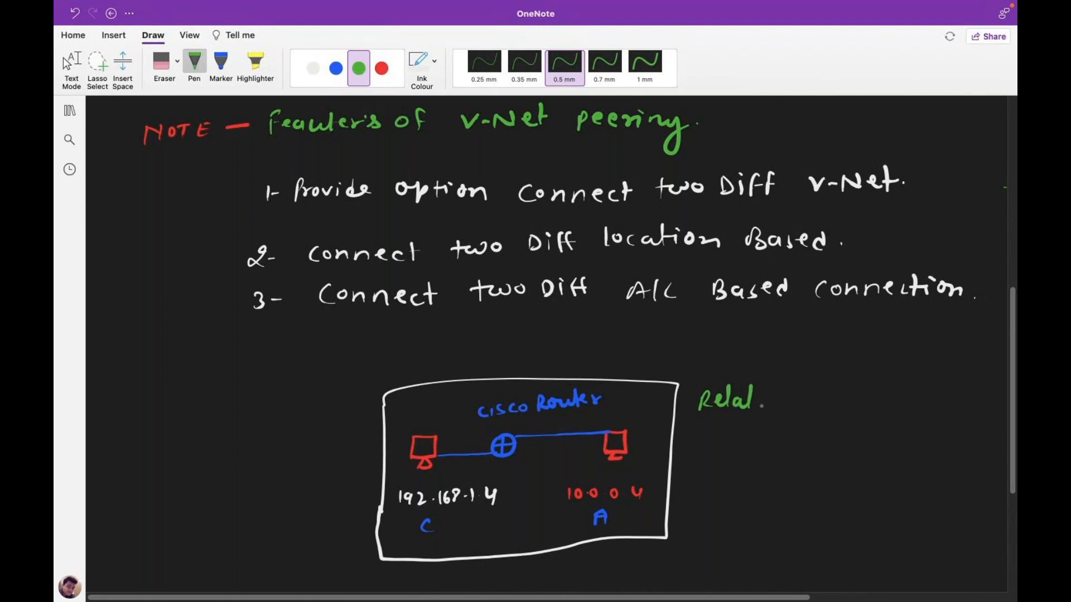
{"action": "key", "text": "super+z"}
{"action": "mouse_move", "coordinate": [741, 397]}
{"action": "left_mouse_down"}
{"action": "mouse_move", "coordinate": [759, 413]}
{"action": "mouse_move", "coordinate": [748, 411]}
{"action": "left_mouse_up"}
{"action": "left_click_drag", "start_coordinate": [781, 407], "coordinate": [792, 425]}
{"action": "left_click_drag", "start_coordinate": [807, 411], "coordinate": [844, 413]}
{"action": "left_click_drag", "start_coordinate": [833, 403], "coordinate": [853, 401]}
{"action": "mouse_move", "coordinate": [682, 396]}
{"action": "left_mouse_down"}
{"action": "mouse_move", "coordinate": [681, 407]}
{"action": "mouse_move", "coordinate": [680, 392]}
{"action": "left_mouse_up"}
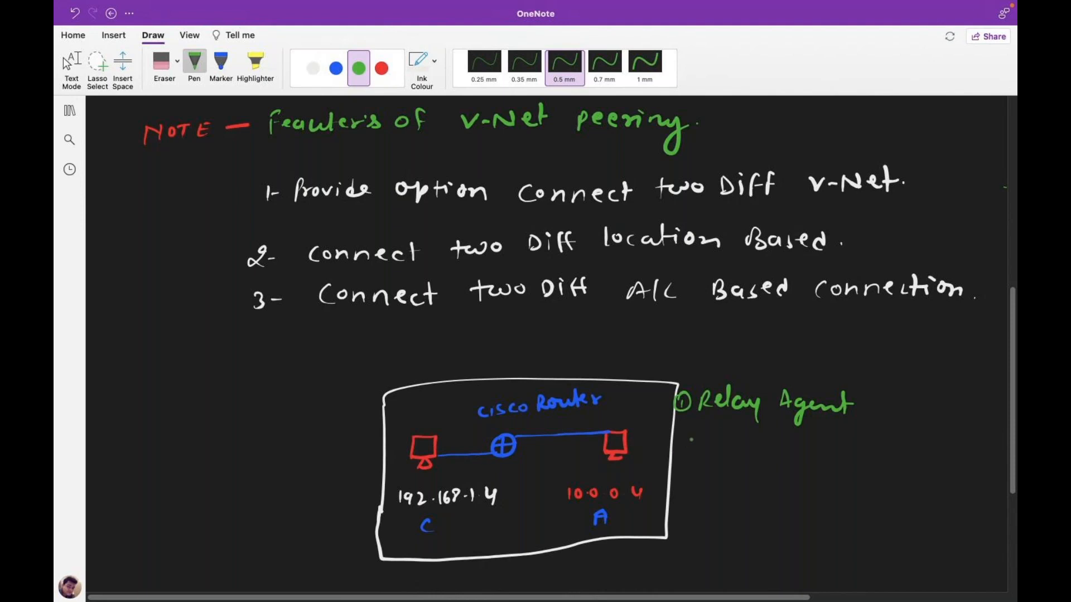
- Add circled-2 'Cisco Router' and circled-3 'NAT', then bracket the three items
{"action": "left_click_drag", "start_coordinate": [683, 440], "coordinate": [693, 449]}
{"action": "mouse_move", "coordinate": [689, 434]}
{"action": "left_mouse_down"}
{"action": "mouse_move", "coordinate": [677, 440]}
{"action": "mouse_move", "coordinate": [688, 435]}
{"action": "left_mouse_up"}
{"action": "mouse_move", "coordinate": [719, 444]}
{"action": "left_mouse_down"}
{"action": "mouse_move", "coordinate": [716, 456]}
{"action": "mouse_move", "coordinate": [730, 456]}
{"action": "left_mouse_up"}
{"action": "mouse_move", "coordinate": [741, 447]}
{"action": "left_mouse_down"}
{"action": "mouse_move", "coordinate": [736, 457]}
{"action": "mouse_move", "coordinate": [754, 456]}
{"action": "left_mouse_up"}
{"action": "left_click_drag", "start_coordinate": [775, 447], "coordinate": [810, 456]}
{"action": "left_click_drag", "start_coordinate": [813, 452], "coordinate": [878, 452]}
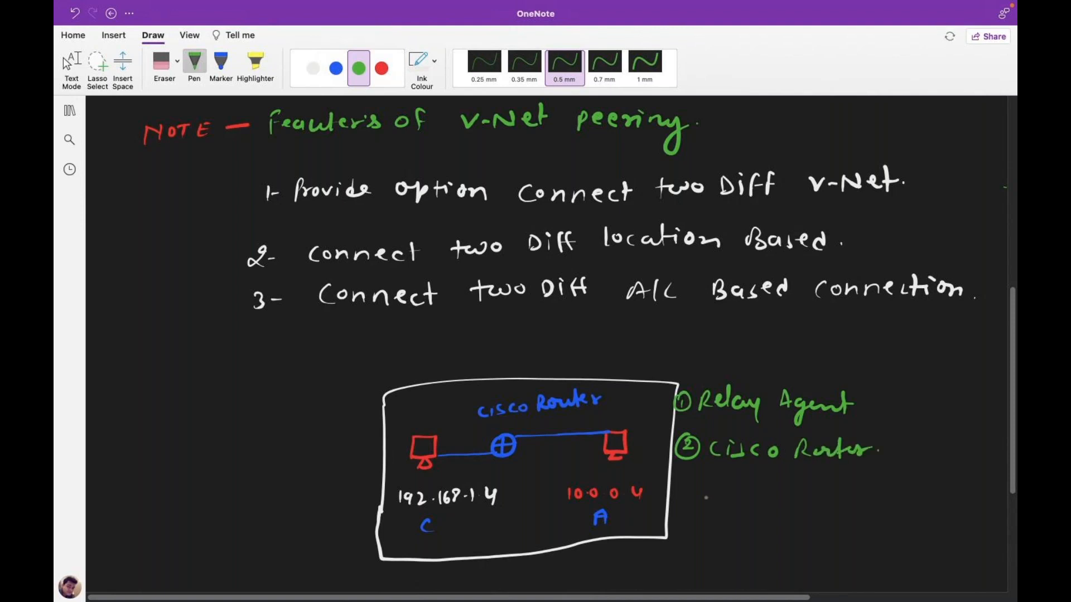
{"action": "mouse_move", "coordinate": [683, 473]}
{"action": "left_mouse_down"}
{"action": "mouse_move", "coordinate": [718, 496]}
{"action": "mouse_move", "coordinate": [760, 481]}
{"action": "mouse_move", "coordinate": [780, 499]}
{"action": "left_mouse_up"}
{"action": "left_click_drag", "start_coordinate": [773, 482], "coordinate": [791, 482]}
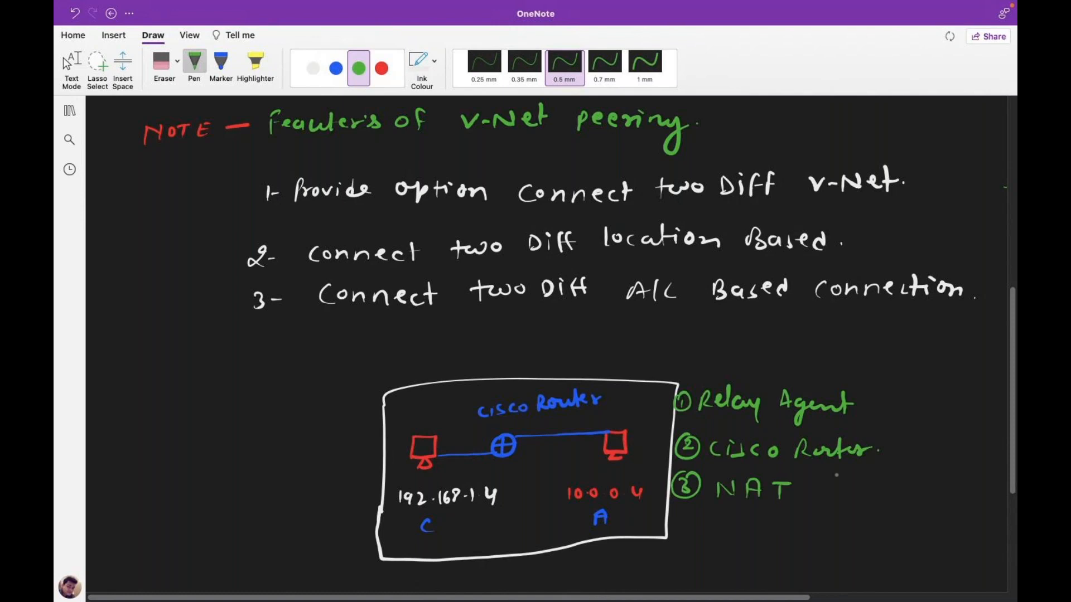
{"action": "left_click_drag", "start_coordinate": [870, 389], "coordinate": [863, 512]}
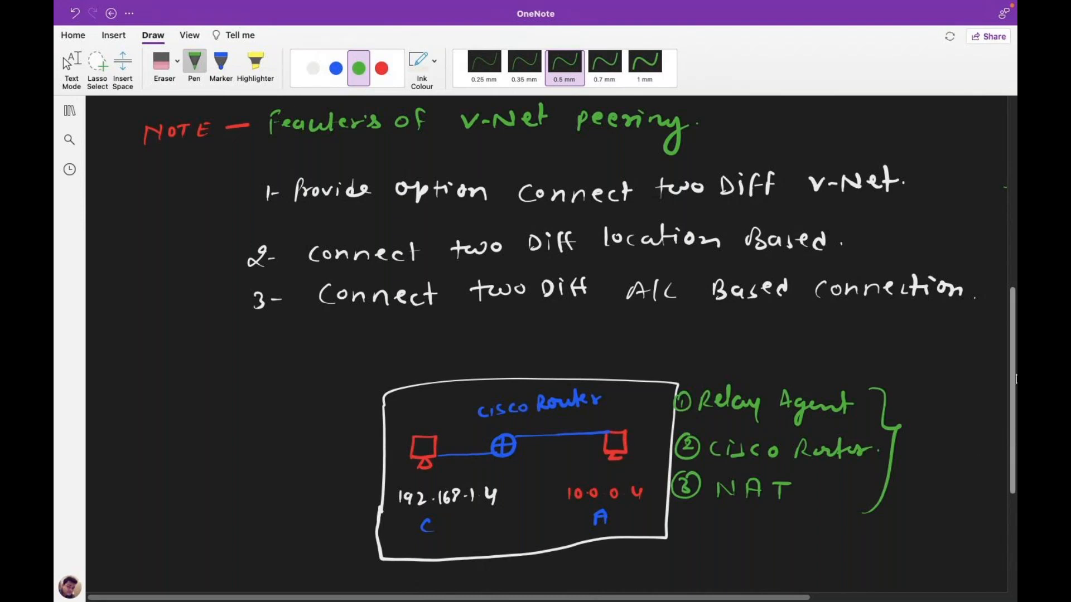
{"action": "left_click_drag", "start_coordinate": [1015, 357], "coordinate": [1009, 223]}
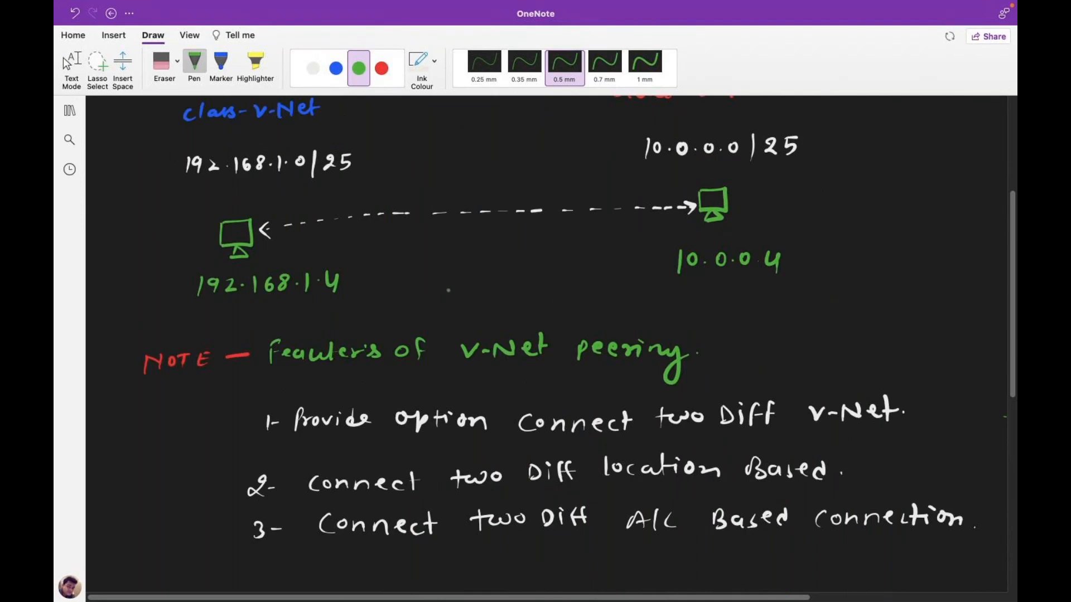
- Circle the word Peering at the top of the page in green, then stop inking
{"action": "scroll", "coordinate": [1004, 308], "scroll_direction": "up", "scroll_amount": 5}
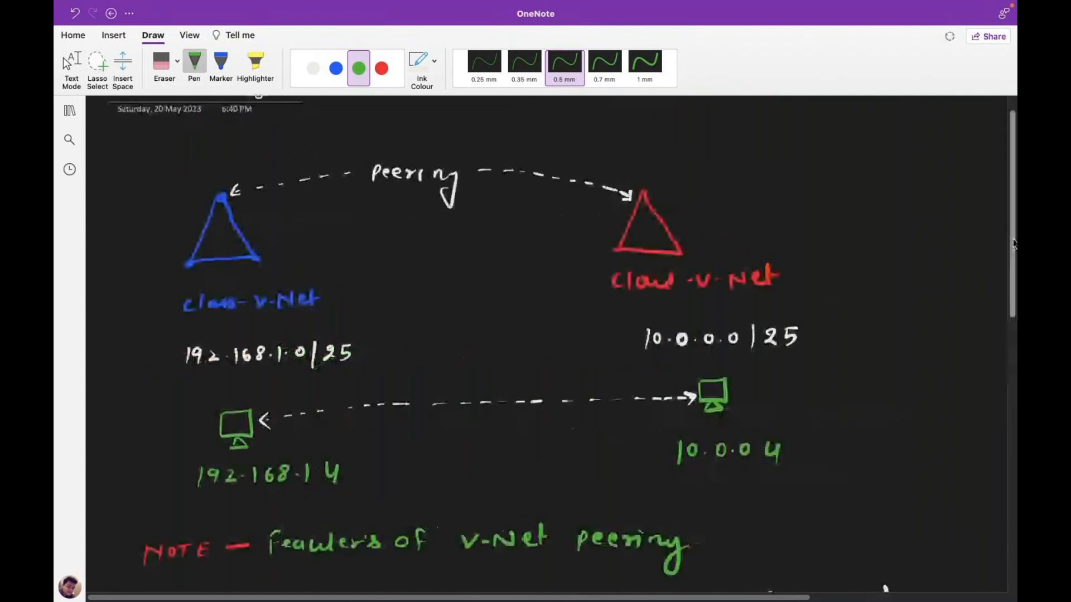
{"action": "mouse_move", "coordinate": [393, 191]}
{"action": "left_mouse_down"}
{"action": "mouse_move", "coordinate": [380, 187]}
{"action": "mouse_move", "coordinate": [368, 226]}
{"action": "mouse_move", "coordinate": [421, 185]}
{"action": "mouse_move", "coordinate": [377, 189]}
{"action": "left_mouse_up"}
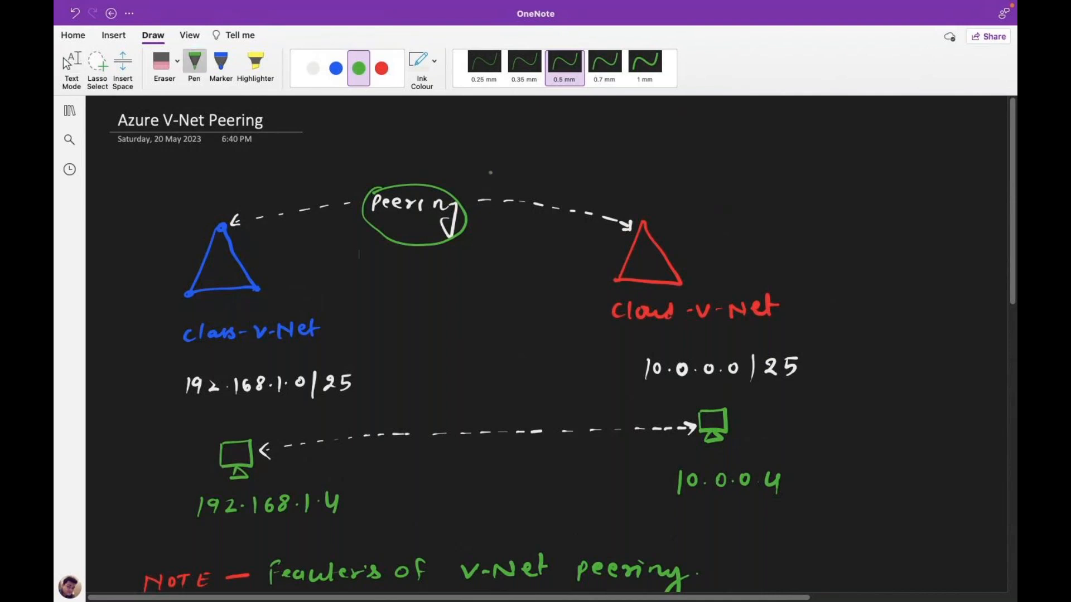
{"action": "left_click", "coordinate": [71, 66]}
{"action": "scroll", "coordinate": [1013, 336], "scroll_direction": "down", "scroll_amount": 4}
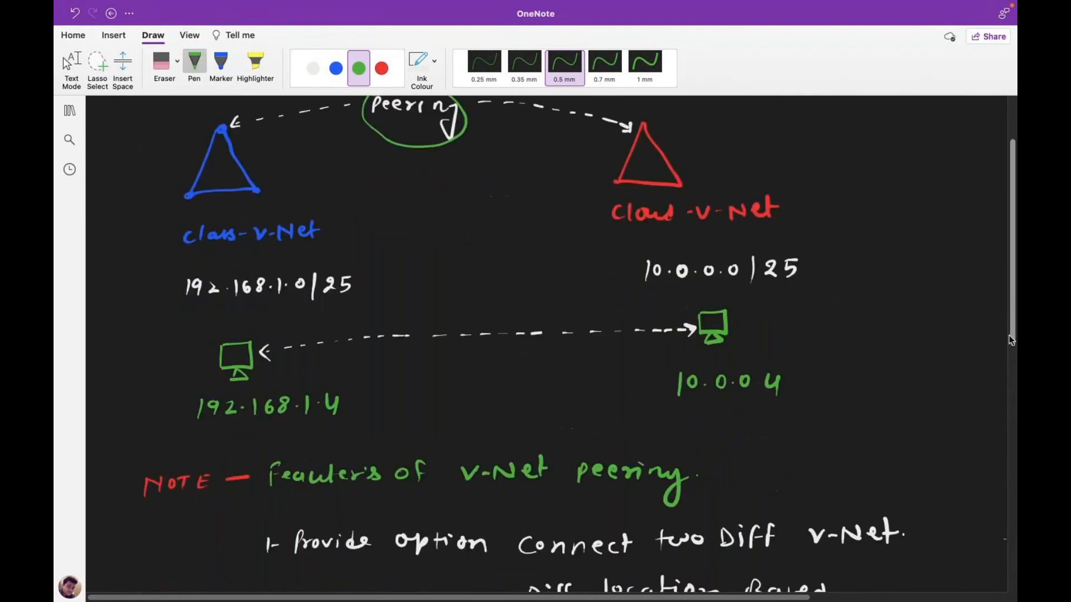
- Scroll through the V-Net peering page reviewing the diagrams, then switch to the desktop
{"action": "scroll", "coordinate": [1012, 336], "scroll_direction": "up", "scroll_amount": 3}
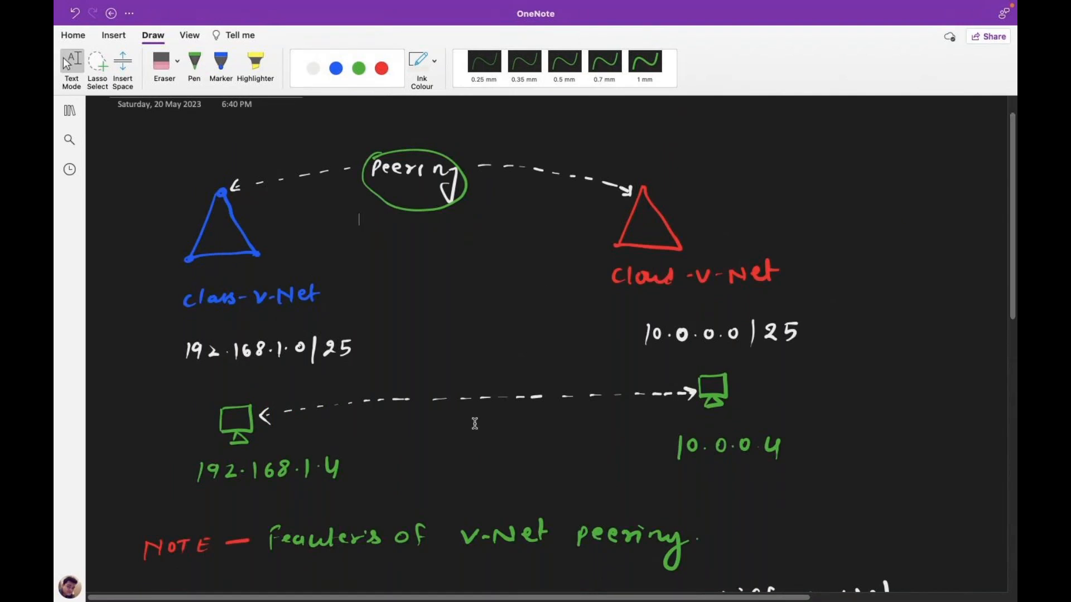
{"action": "scroll", "coordinate": [474, 423], "scroll_direction": "down", "scroll_amount": 4}
{"action": "scroll", "coordinate": [475, 423], "scroll_direction": "up", "scroll_amount": 2}
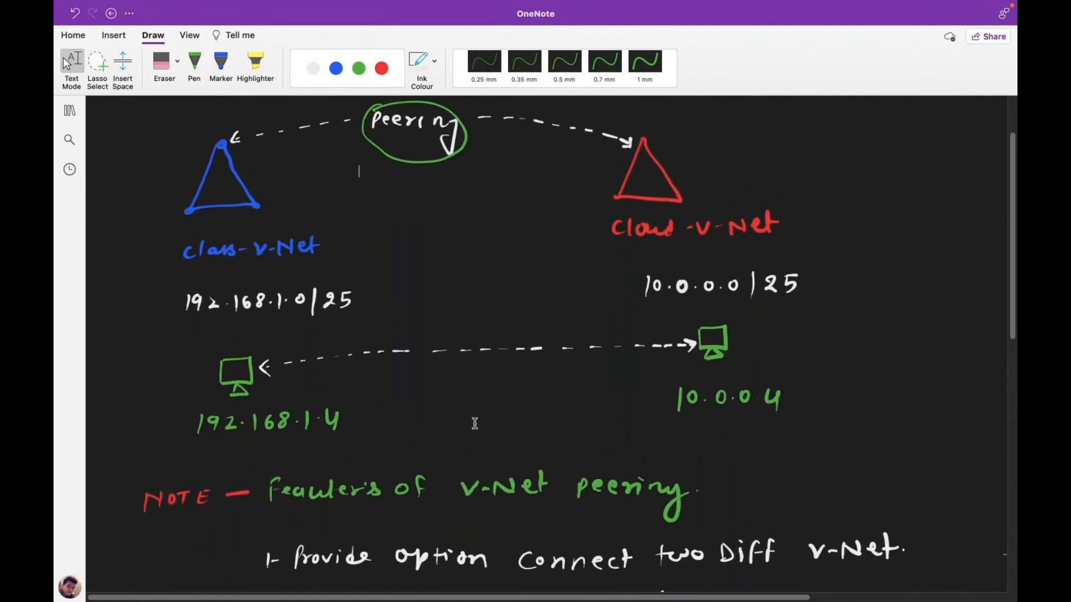
{"action": "scroll", "coordinate": [474, 423], "scroll_direction": "down", "scroll_amount": 15}
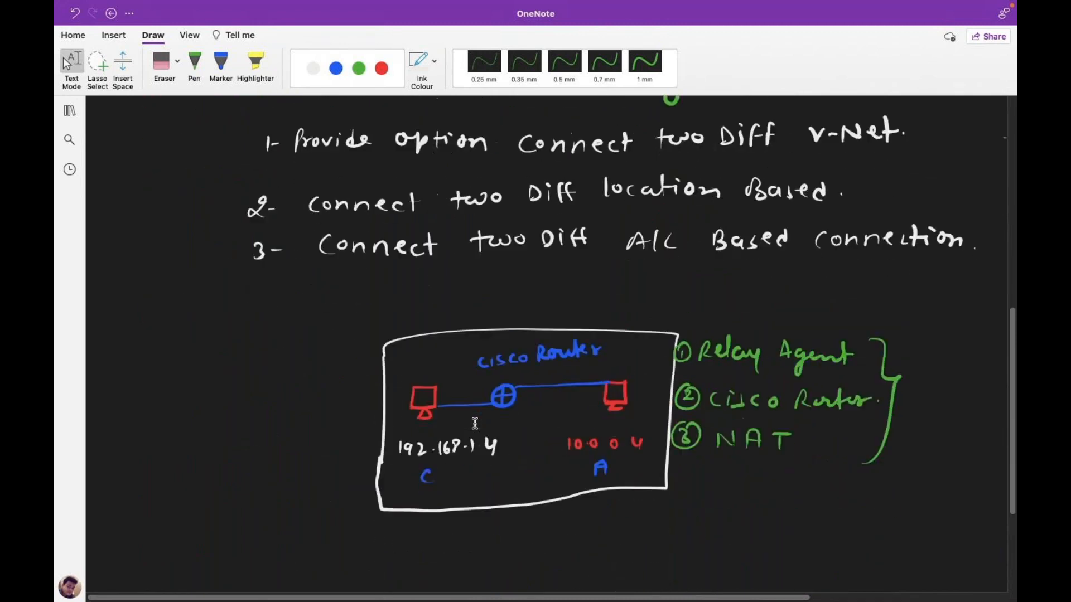
{"action": "scroll", "coordinate": [474, 423], "scroll_direction": "up", "scroll_amount": 5}
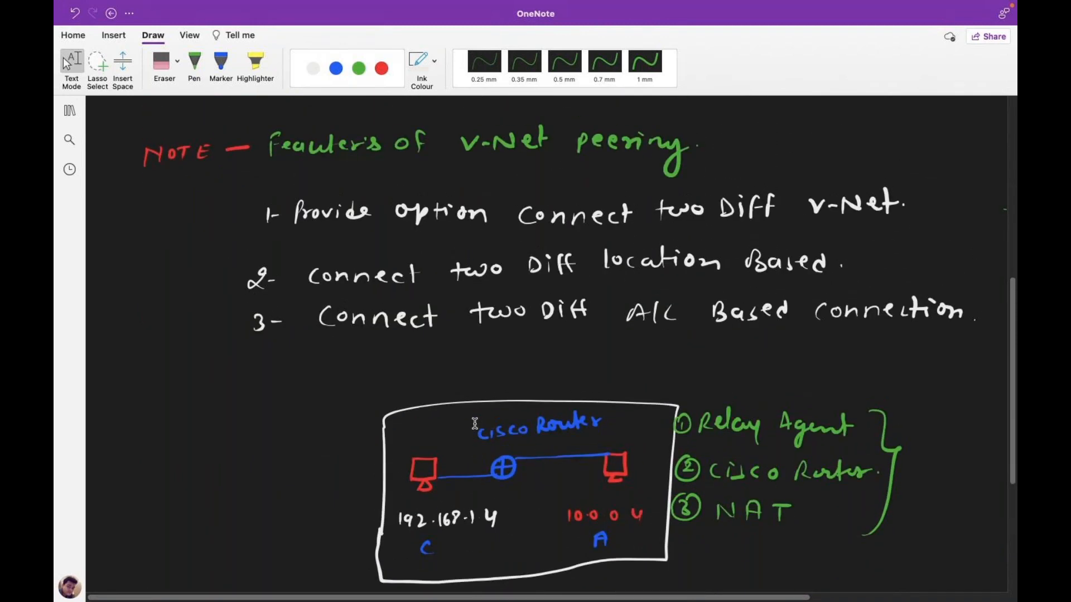
{"action": "scroll", "coordinate": [474, 430], "scroll_direction": "up", "scroll_amount": 1}
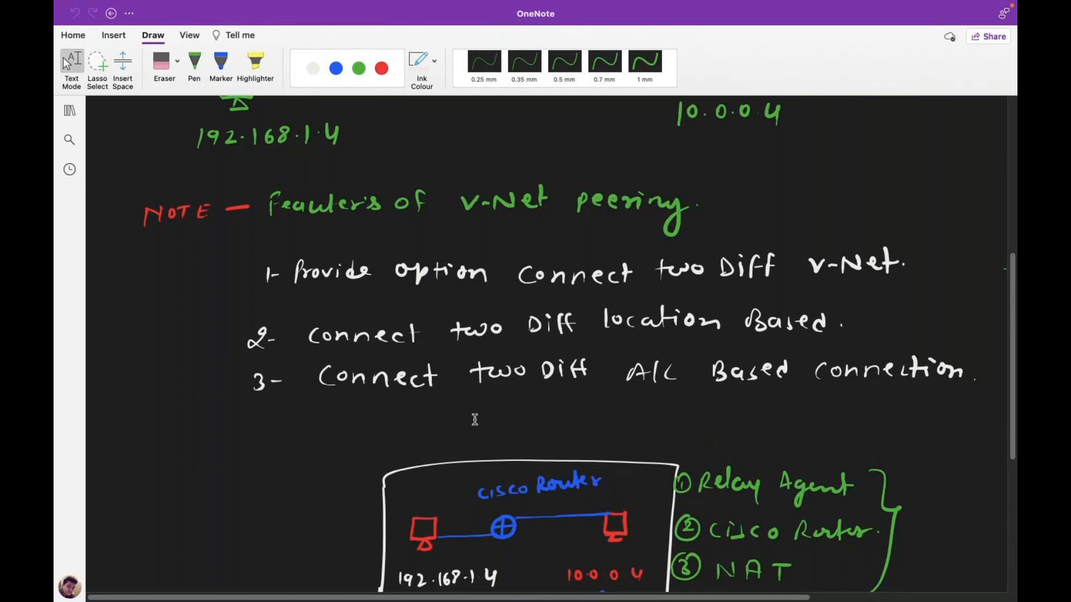
{"action": "scroll", "coordinate": [539, 394], "scroll_direction": "down", "scroll_amount": 5}
{"action": "scroll", "coordinate": [542, 394], "scroll_direction": "up", "scroll_amount": 20}
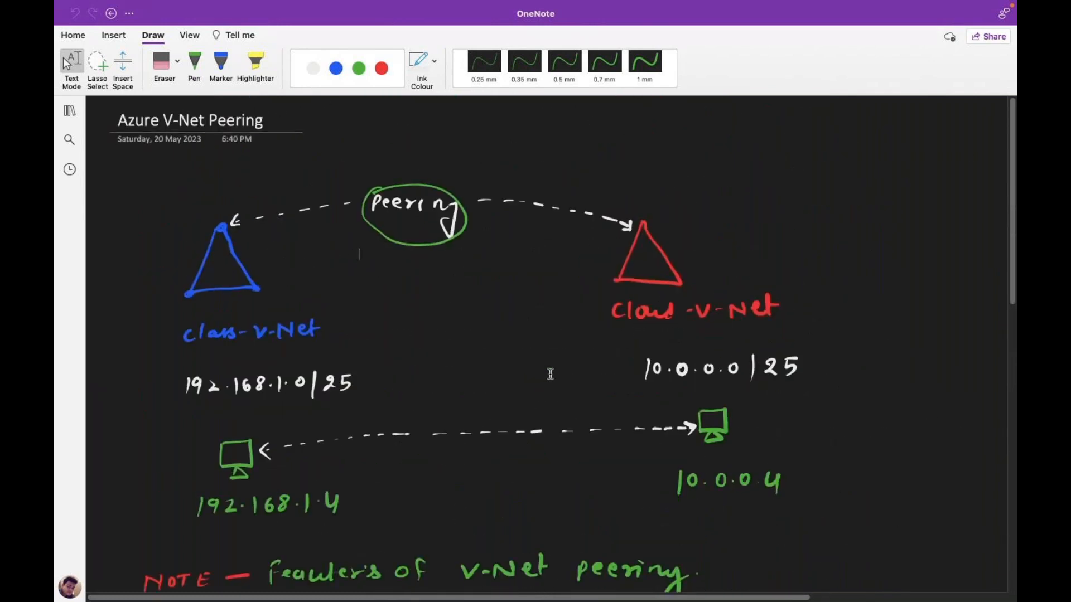
{"action": "scroll", "coordinate": [551, 374], "scroll_direction": "down", "scroll_amount": 4}
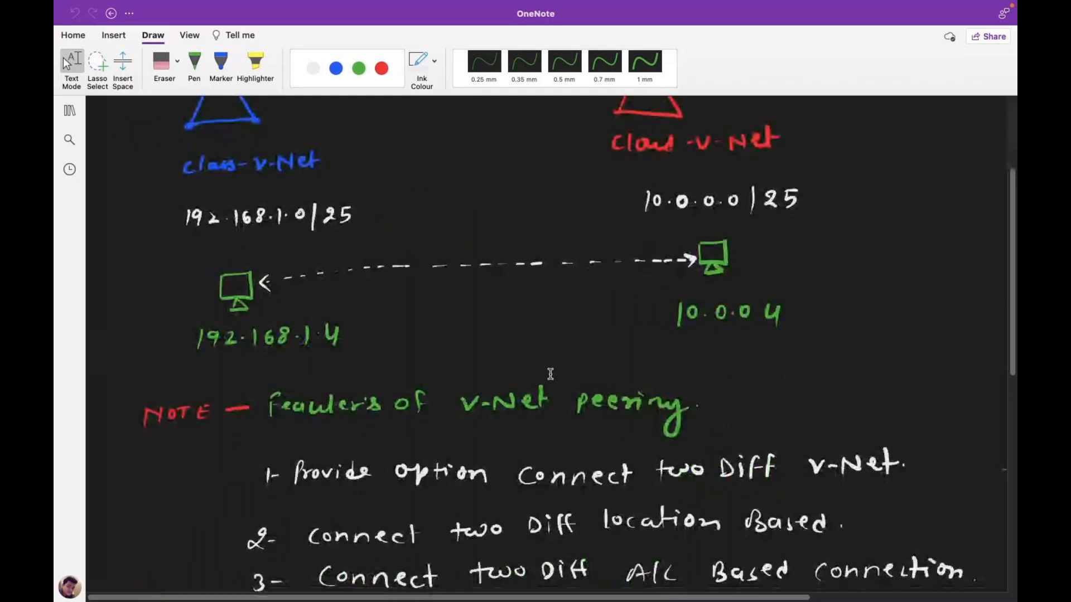
{"action": "key", "text": "ctrl+Left"}
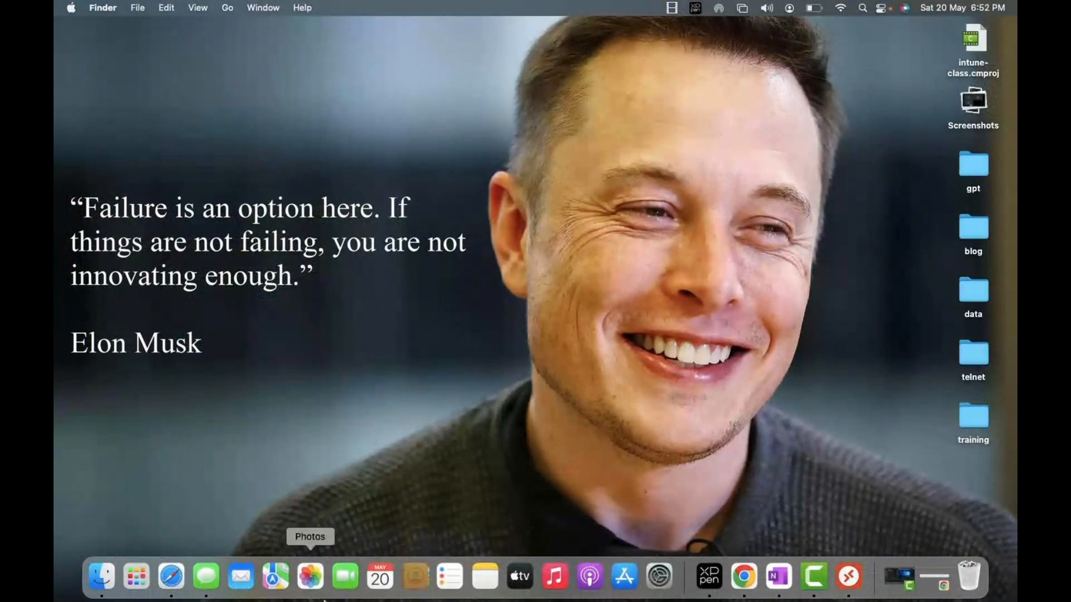
- Bring up Safari from the Dock to return to the Azure portal
{"action": "left_click", "coordinate": [173, 580]}
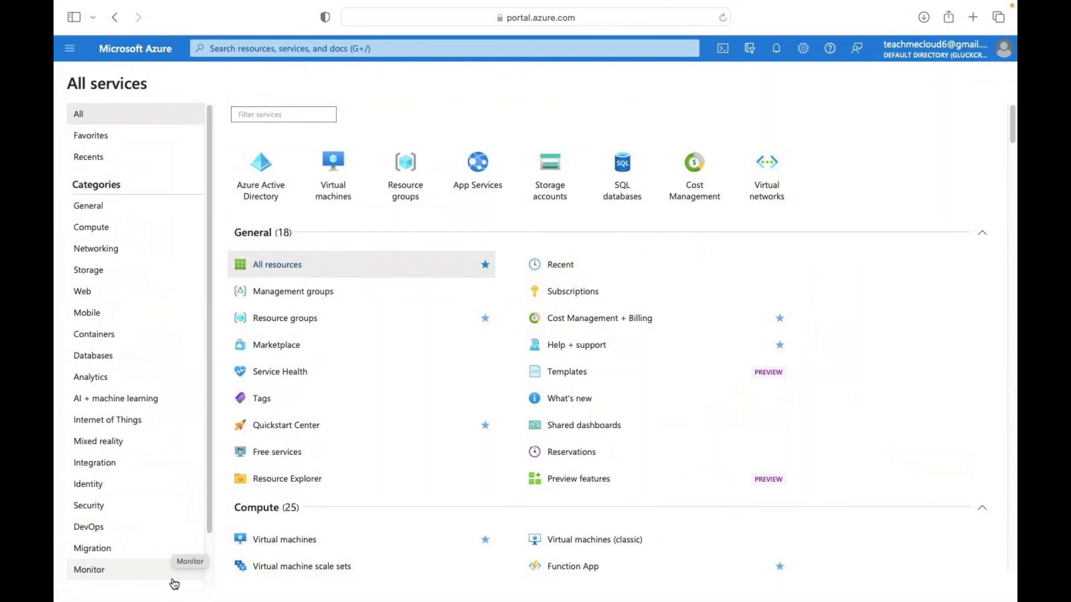
- Start a new virtual network from the Networking services list
{"action": "mouse_move", "coordinate": [55, 601]}
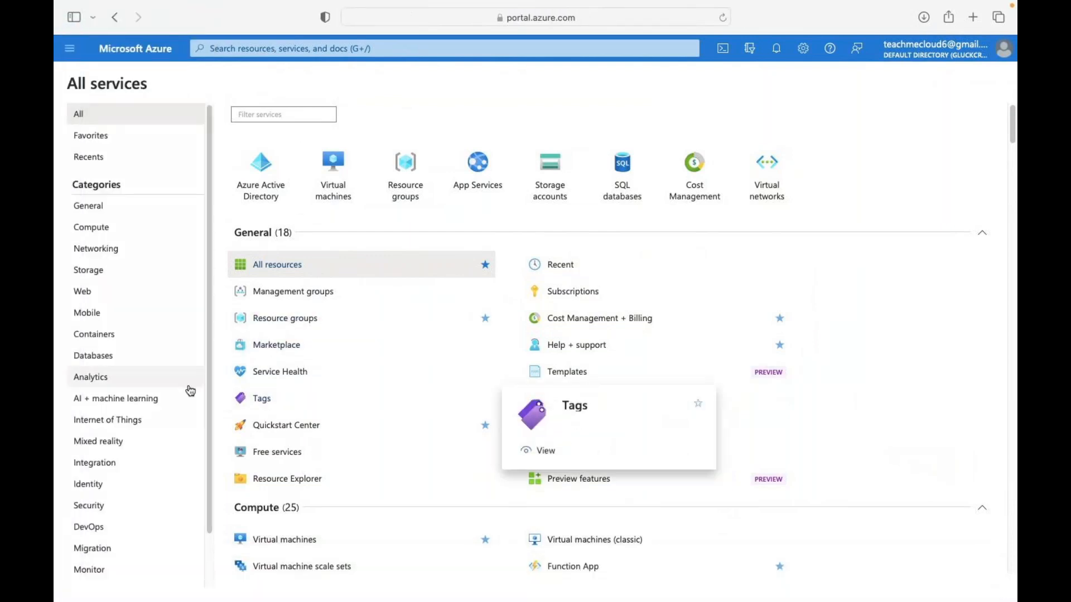
{"action": "left_click", "coordinate": [107, 260]}
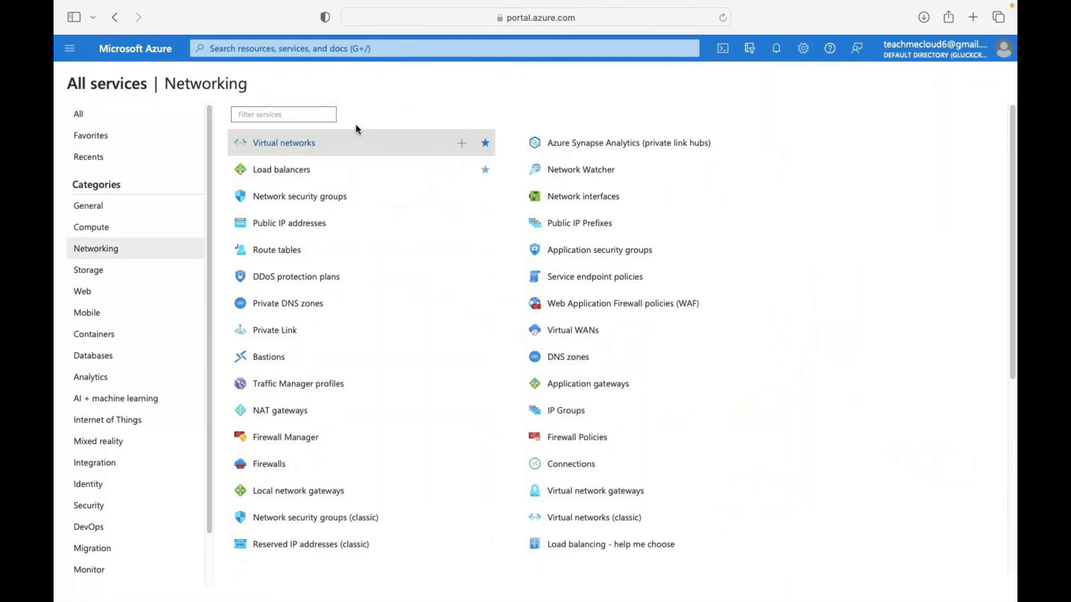
{"action": "left_click", "coordinate": [315, 151]}
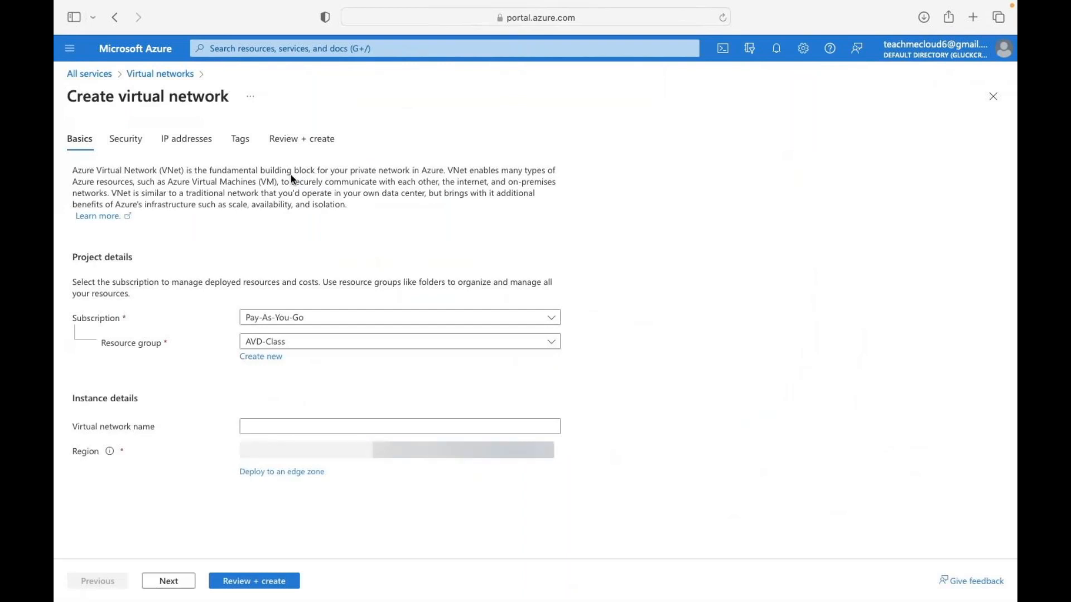
- Name the network class-v-net in weekend-azure-class, region (US) West US 3, and continue
{"action": "left_click", "coordinate": [400, 343]}
{"action": "left_click", "coordinate": [313, 539]}
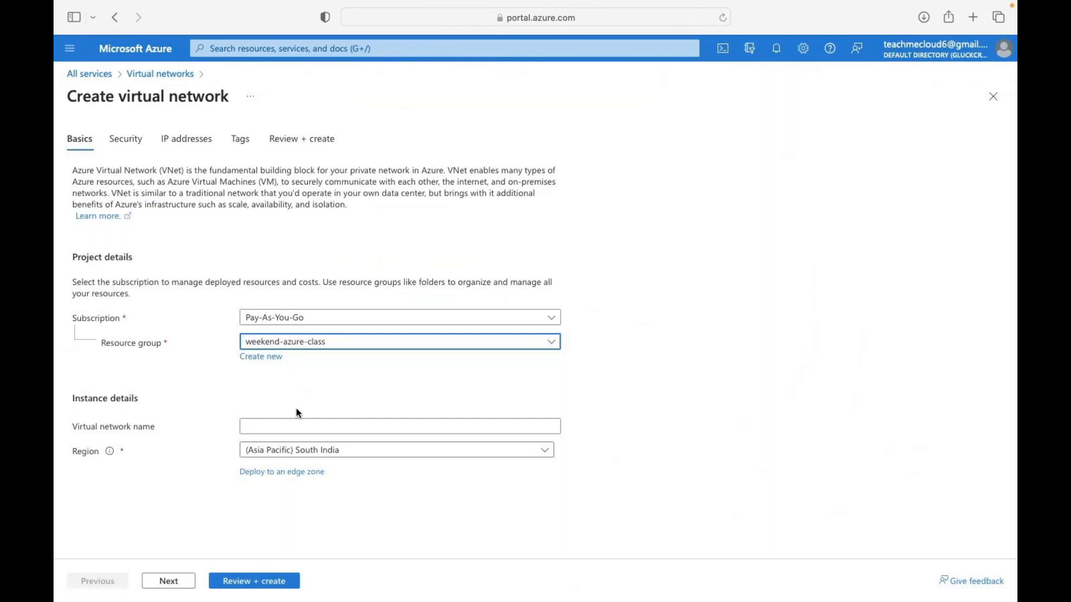
{"action": "left_click", "coordinate": [286, 423]}
{"action": "type", "text": "cla"}
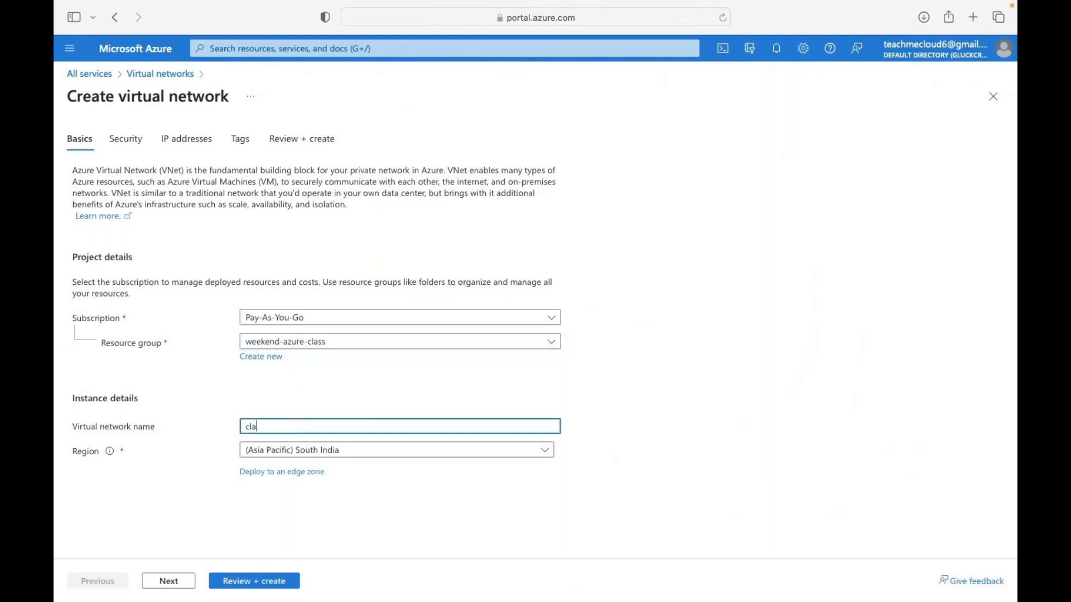
{"action": "type", "text": "ss-v-net"}
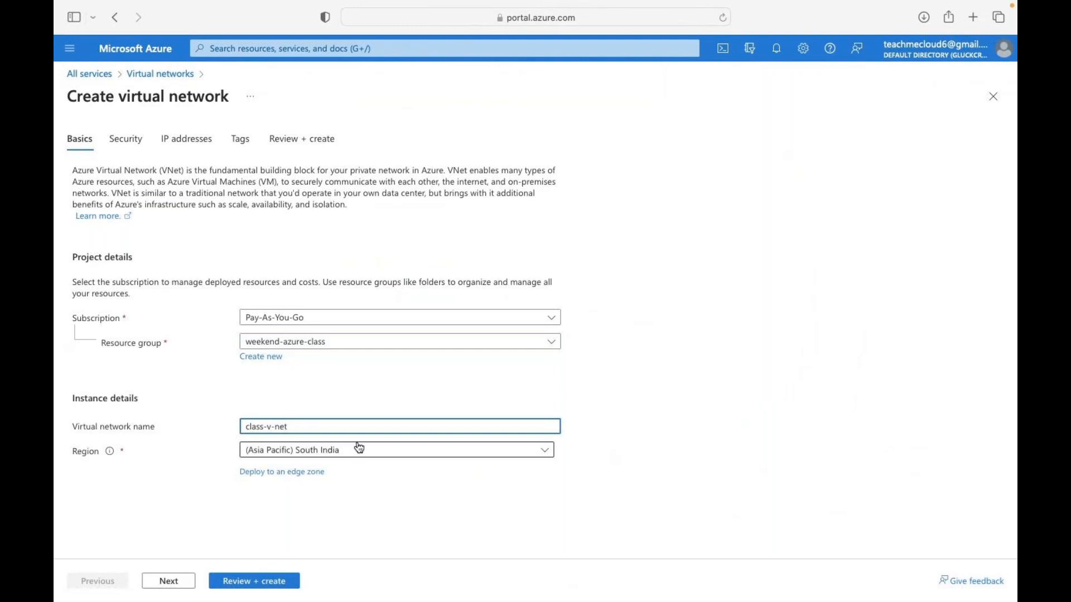
{"action": "left_click", "coordinate": [359, 450]}
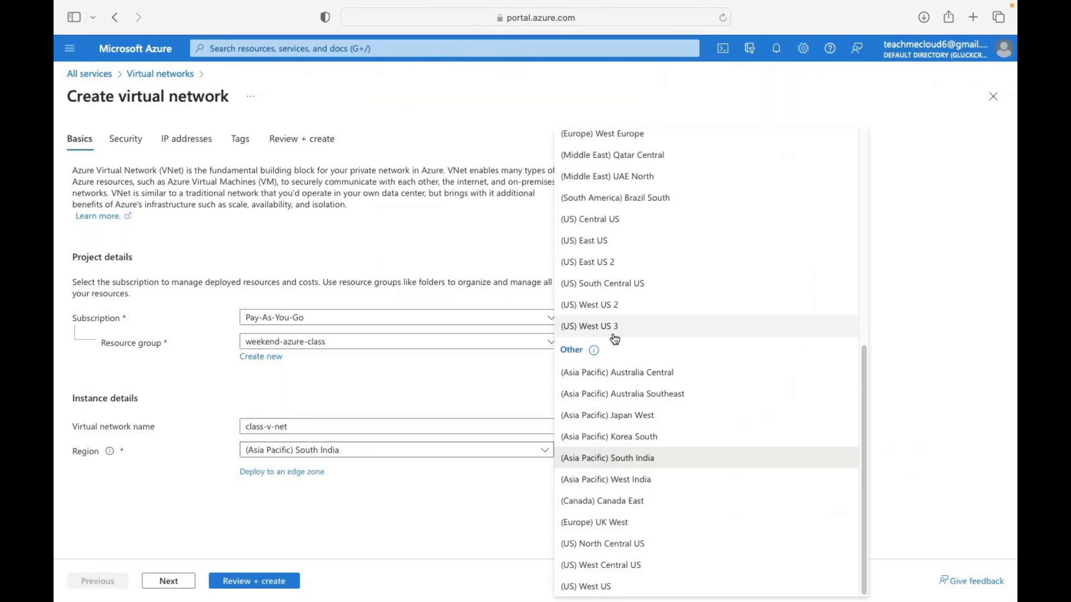
{"action": "left_click", "coordinate": [615, 337]}
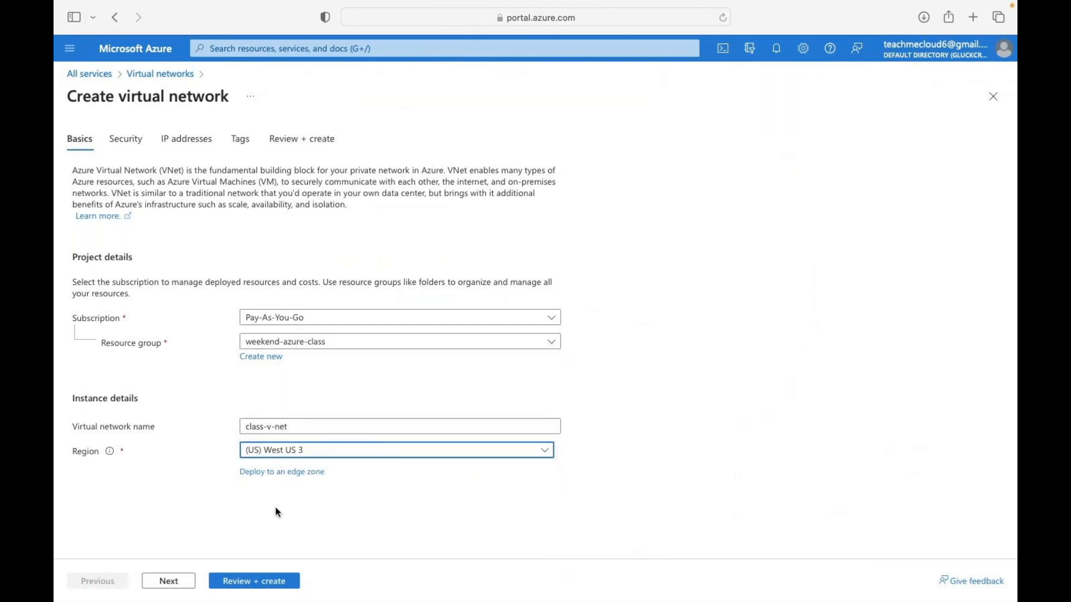
{"action": "left_click", "coordinate": [176, 584]}
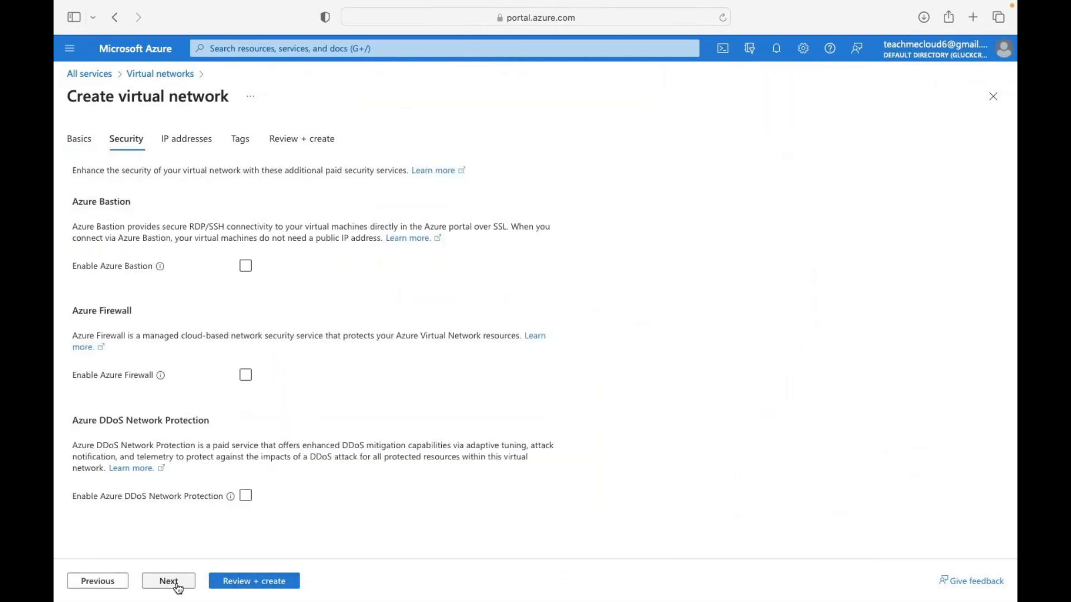
- Delete the default subnet and the default 10.0.0.0/16 address space
{"action": "left_click", "coordinate": [177, 586]}
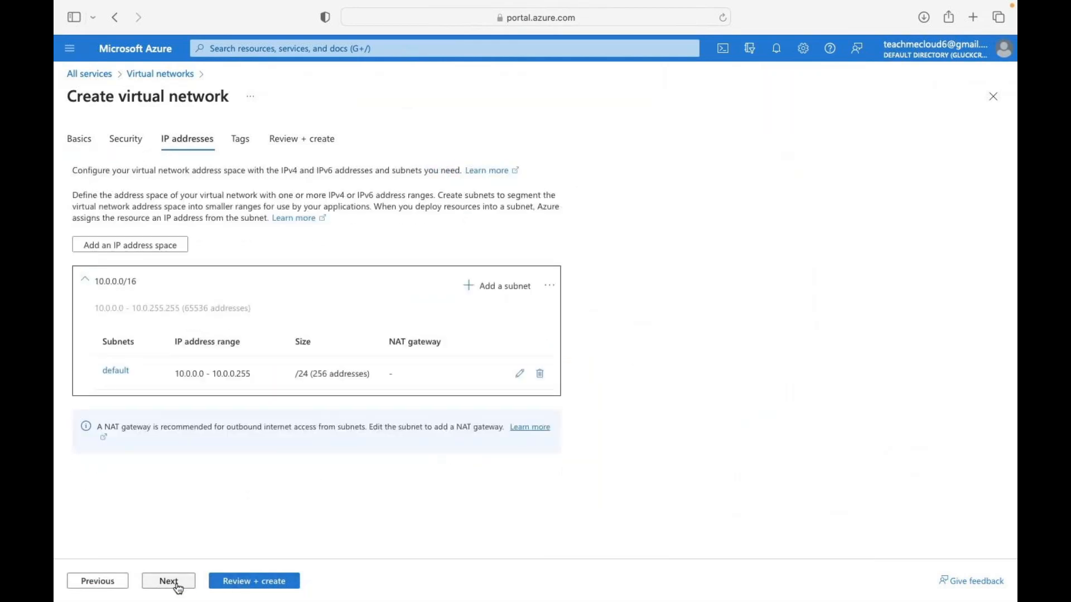
{"action": "left_click", "coordinate": [540, 381]}
{"action": "left_click", "coordinate": [500, 286]}
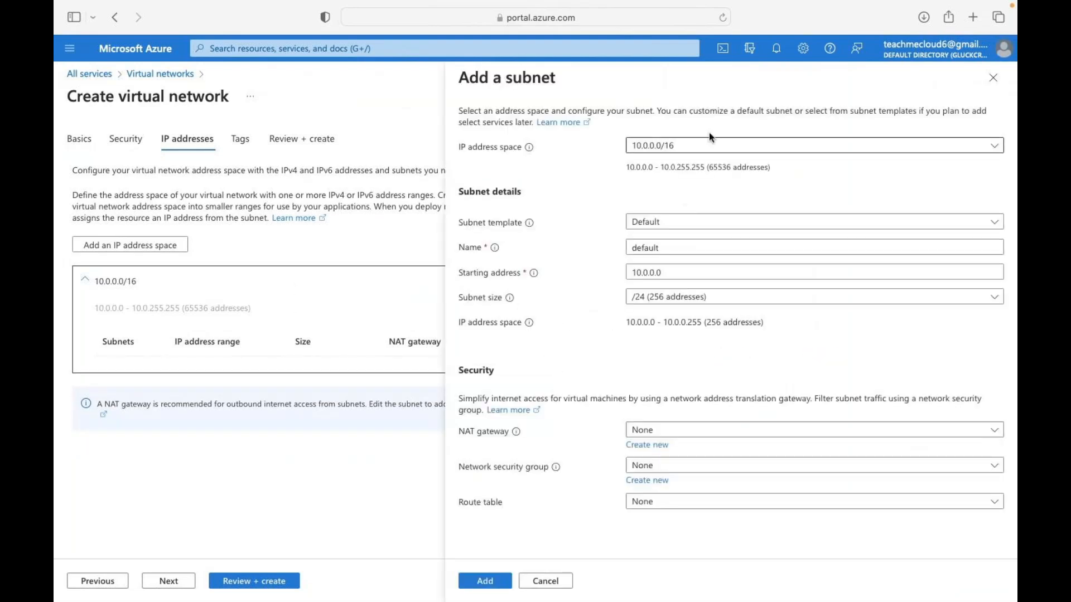
{"action": "left_click", "coordinate": [682, 146]}
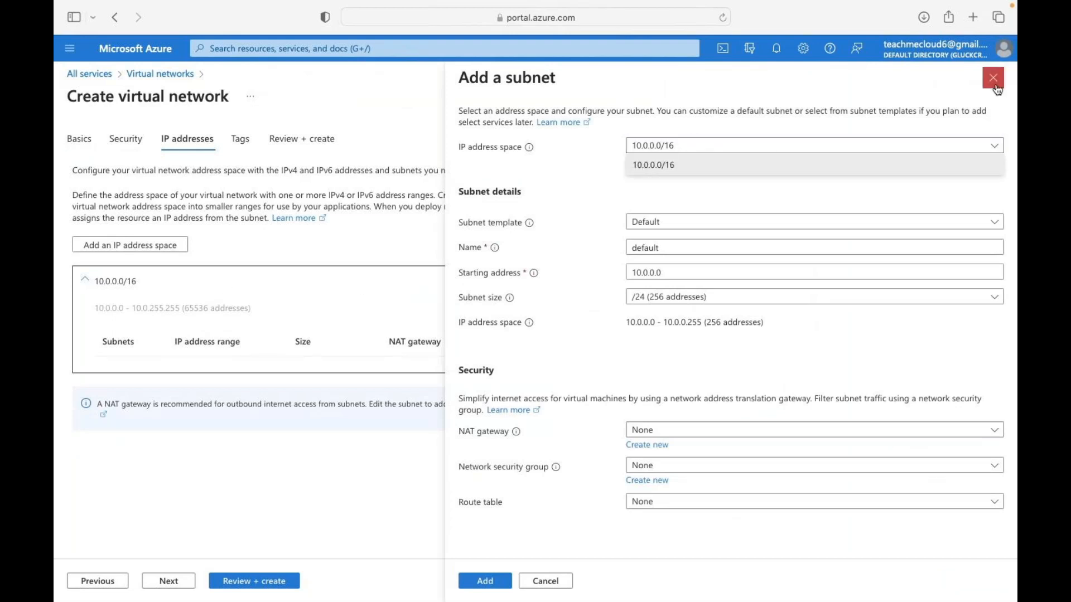
{"action": "left_click", "coordinate": [993, 77]}
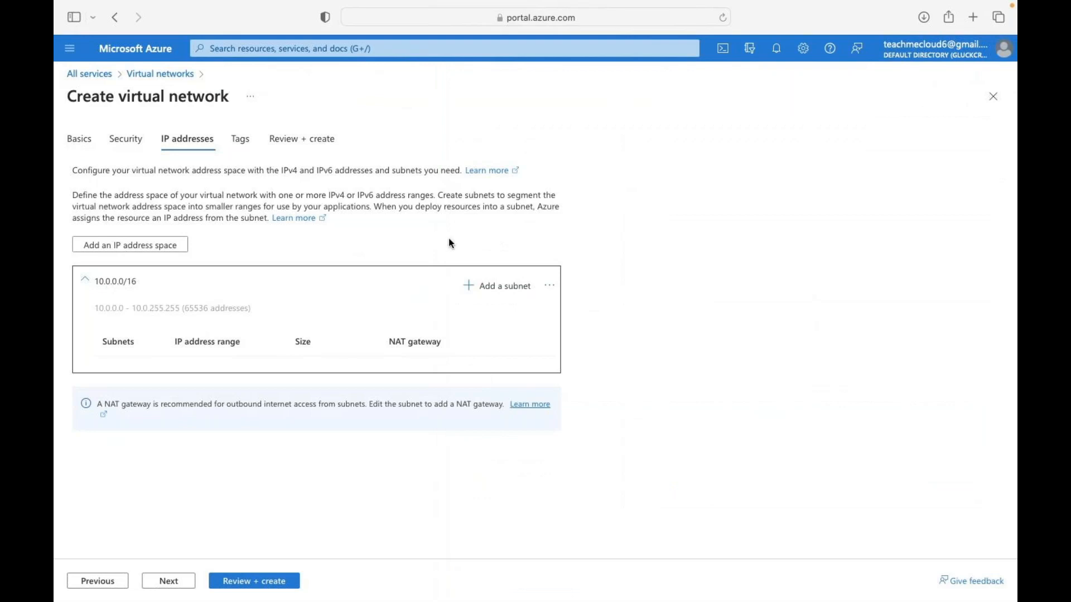
{"action": "left_click", "coordinate": [548, 291]}
{"action": "left_click", "coordinate": [468, 332]}
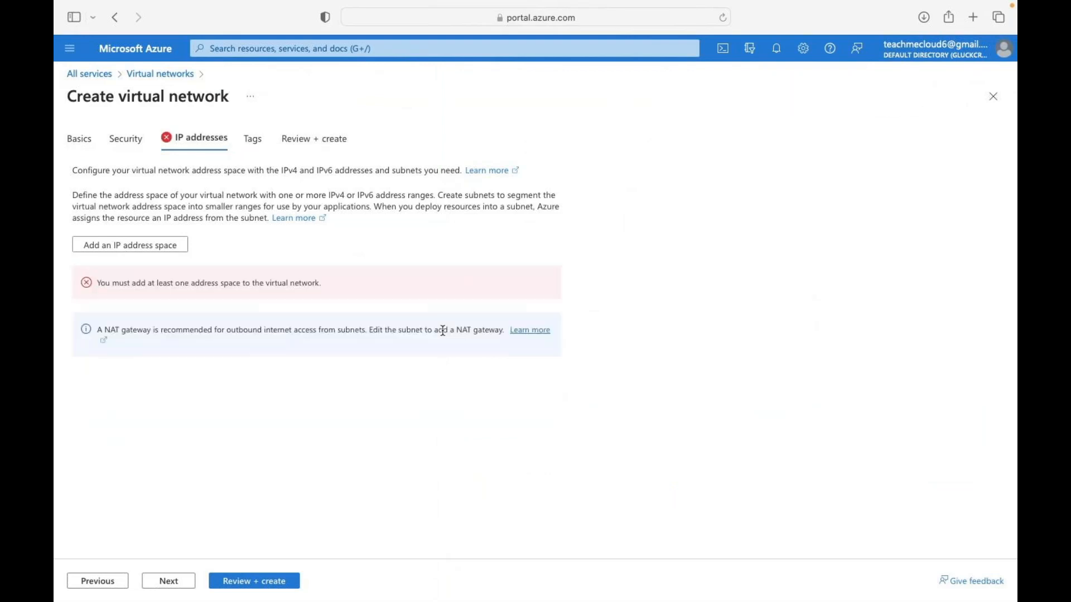
- Add a 192.168.1.0/25 IP address space to the network
{"action": "left_click", "coordinate": [140, 247]}
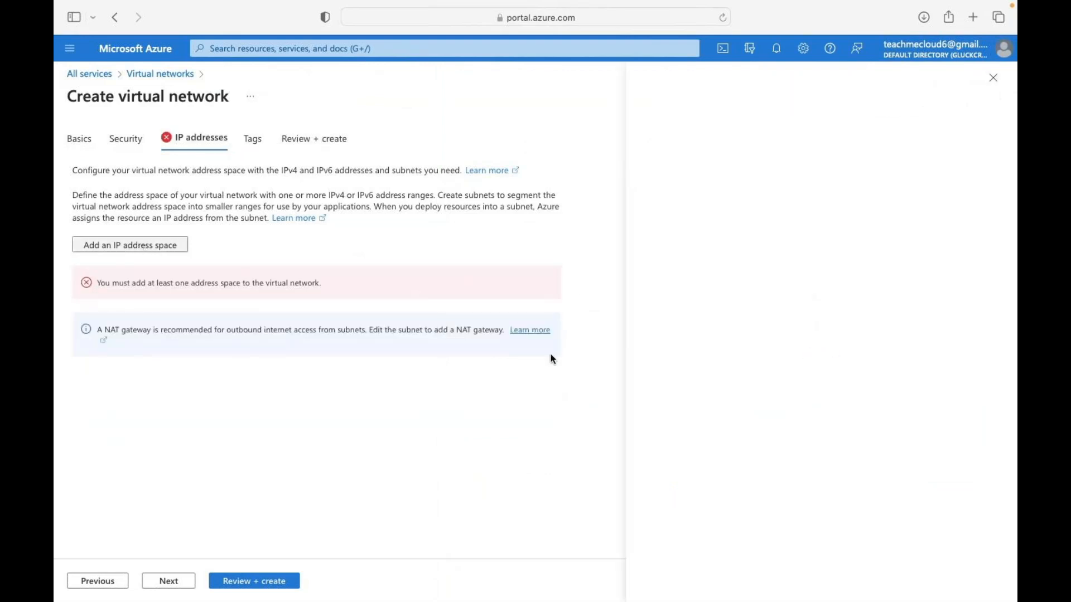
{"action": "left_click", "coordinate": [689, 217]}
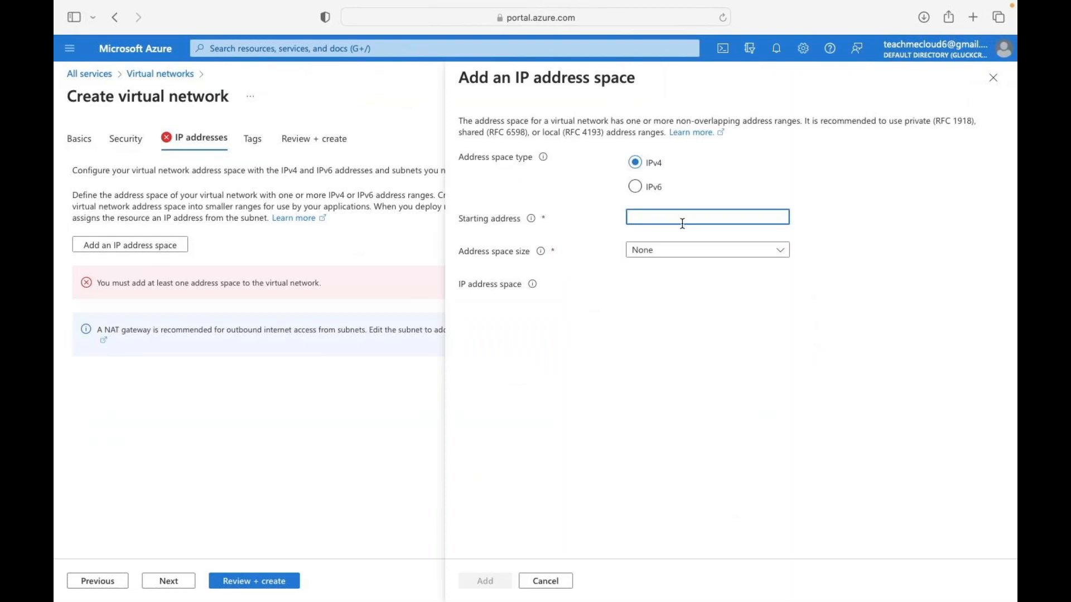
{"action": "type", "text": "192.168.1.0/"}
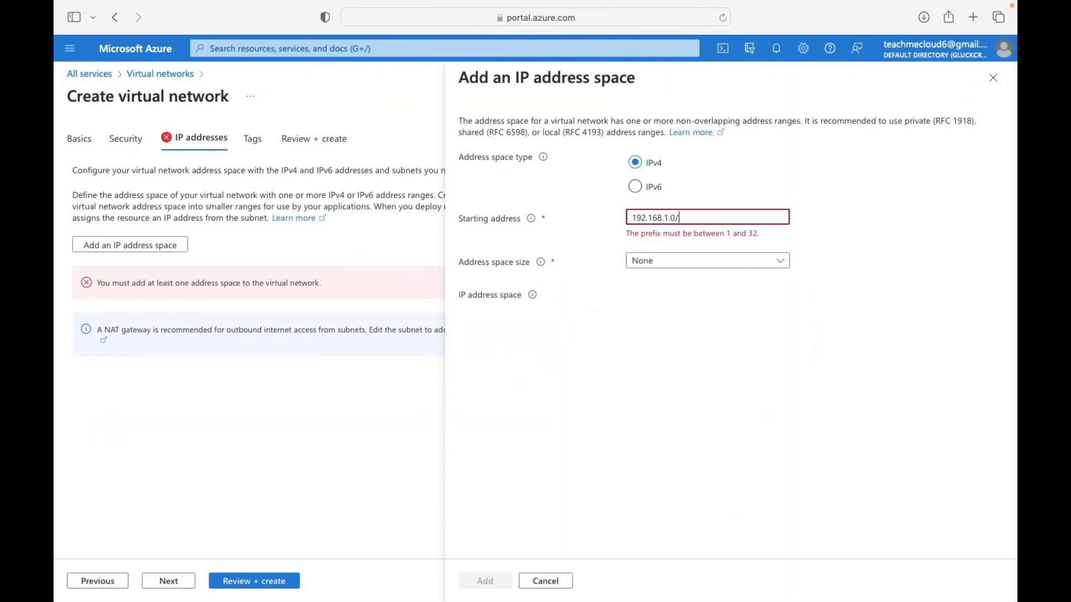
{"action": "left_click", "coordinate": [741, 249]}
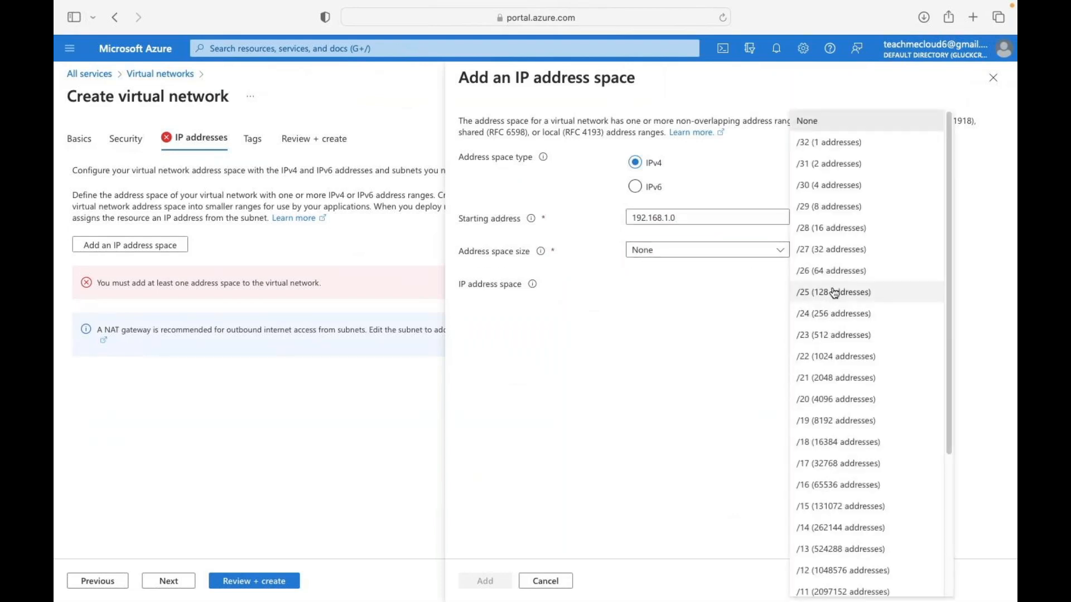
{"action": "left_click", "coordinate": [833, 292]}
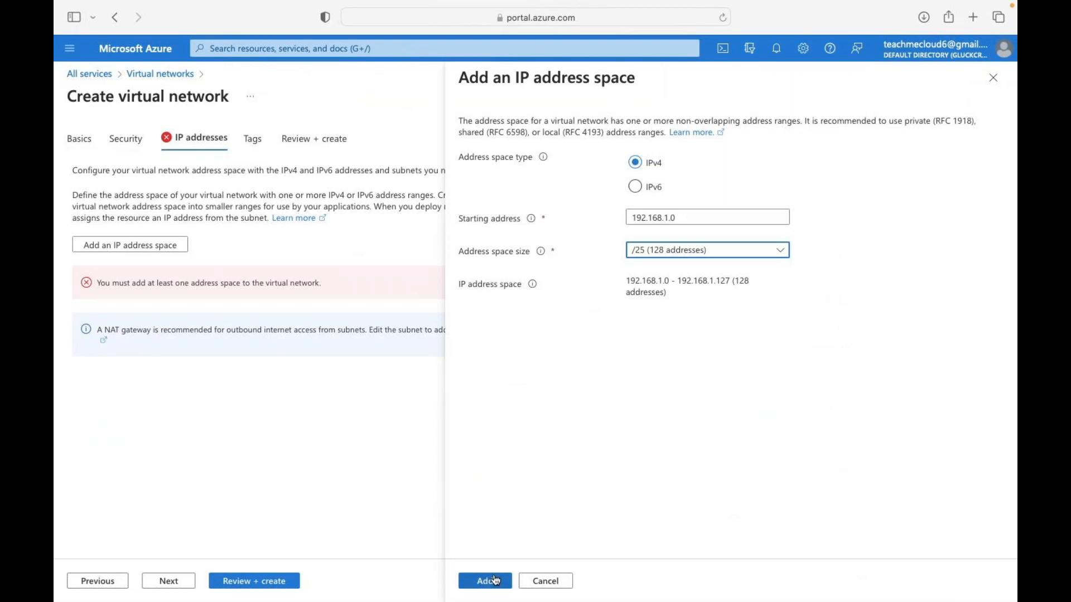
{"action": "left_click", "coordinate": [495, 581]}
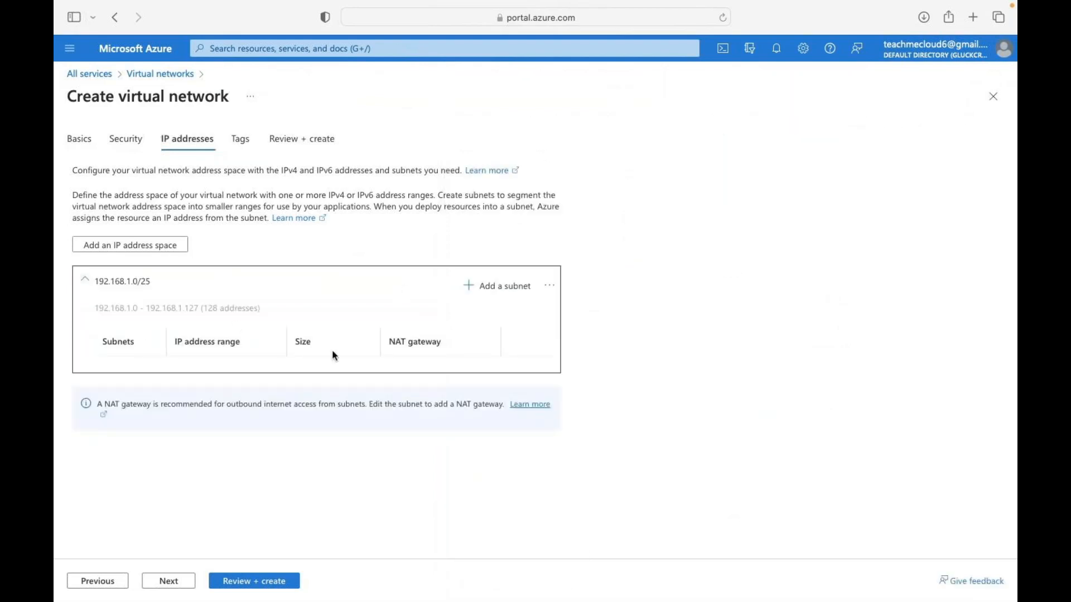
{"action": "left_click", "coordinate": [492, 286]}
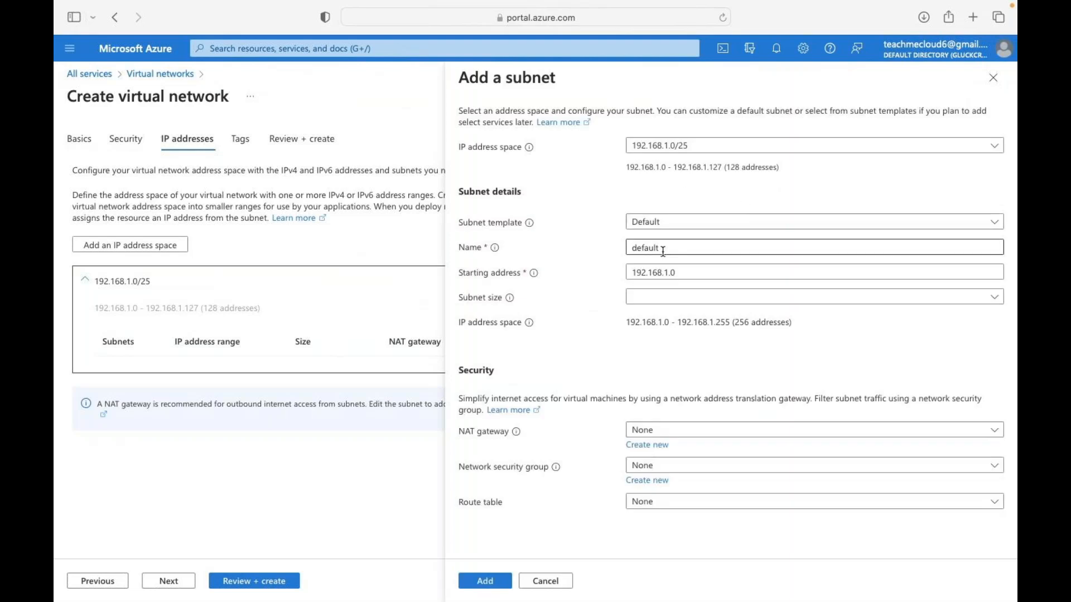
- Add a subnet named VM-Subnet sized /25 (128 addresses), covering 192.168.1.0-192.168.1.127
{"action": "double_click", "coordinate": [663, 252]}
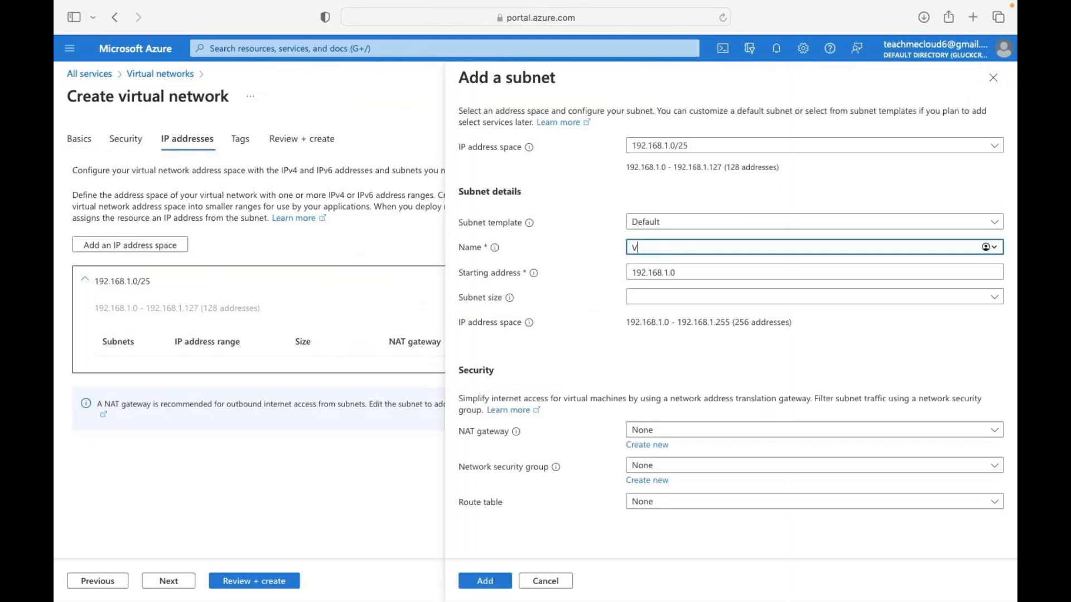
{"action": "type", "text": "VM-Subnet"}
{"action": "left_click", "coordinate": [670, 285]}
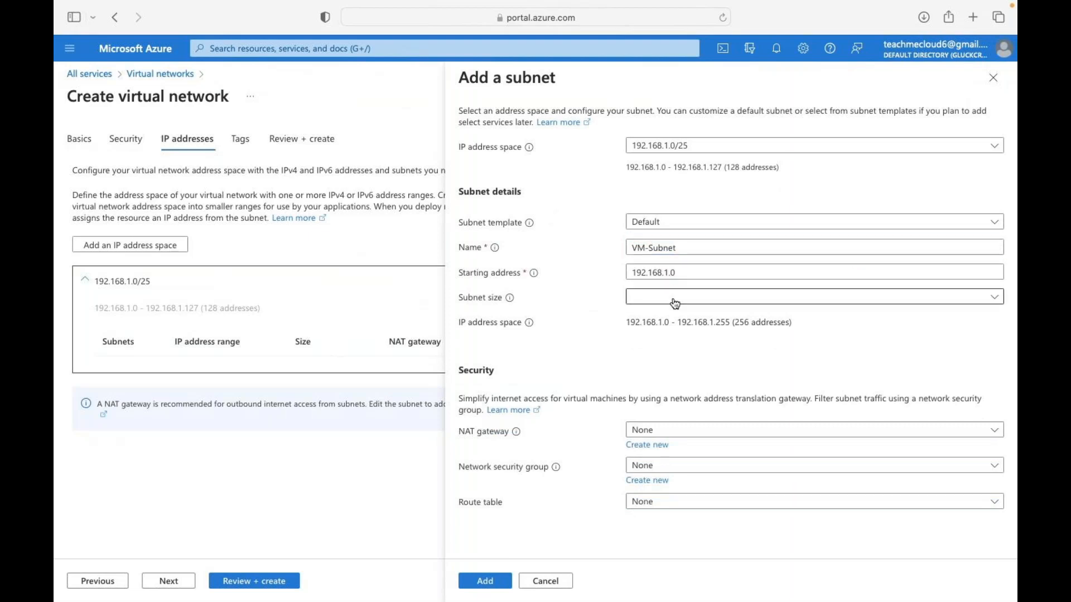
{"action": "left_click", "coordinate": [674, 301]}
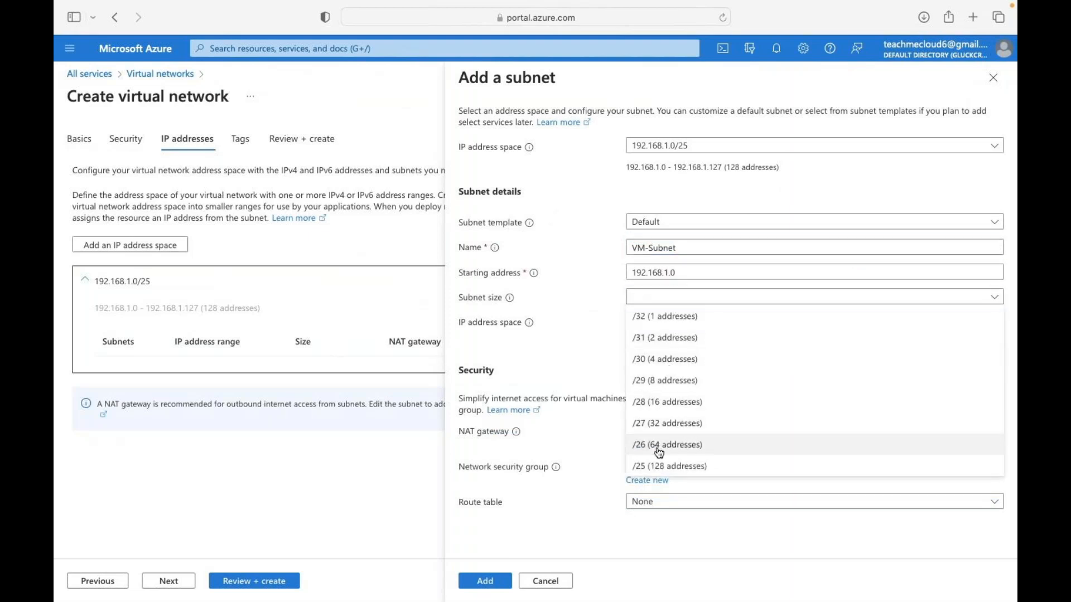
{"action": "left_click", "coordinate": [658, 467]}
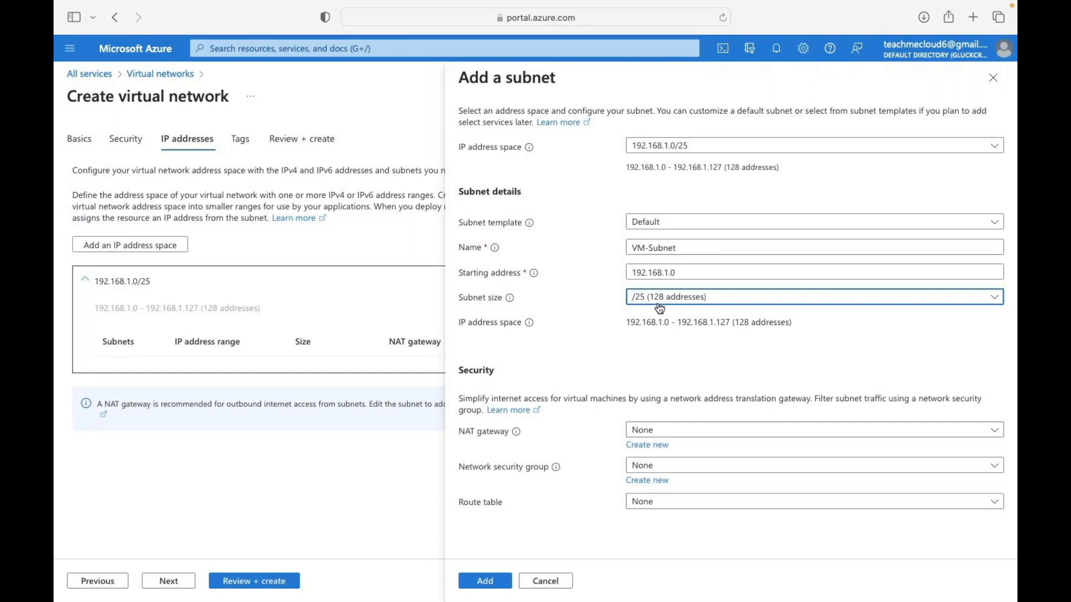
{"action": "left_click", "coordinate": [485, 580]}
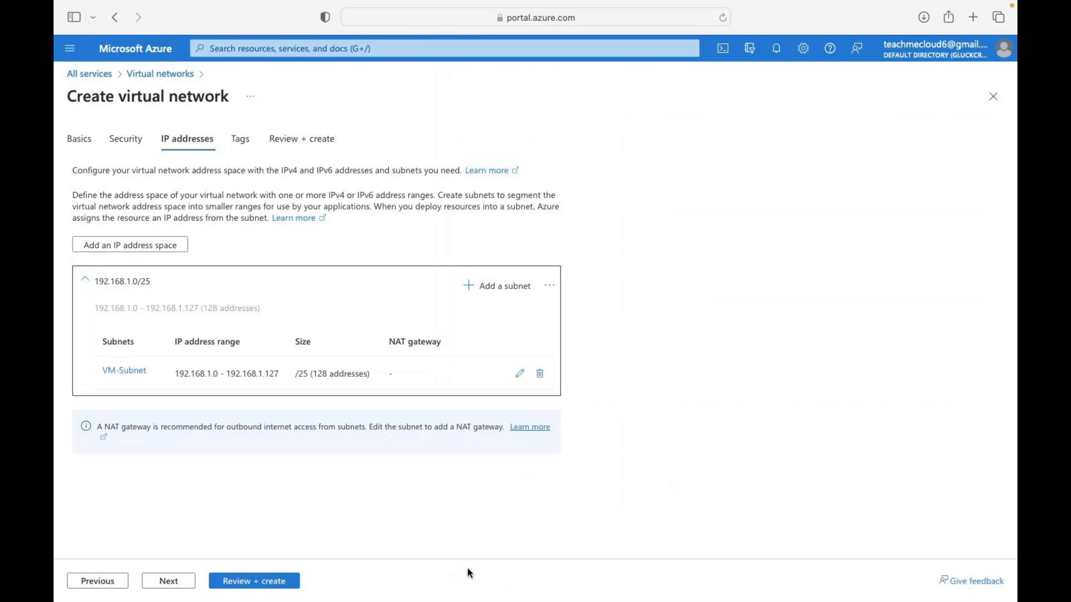
- Review and create the class-v-net virtual network in weekend-azure-class
{"action": "left_click", "coordinate": [249, 582]}
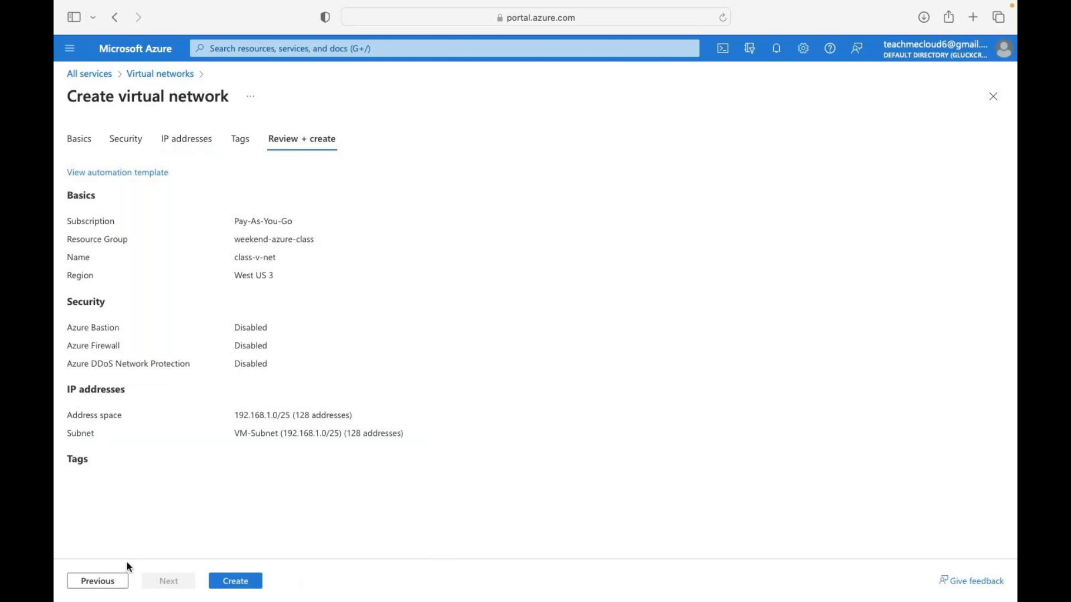
{"action": "left_click", "coordinate": [237, 586]}
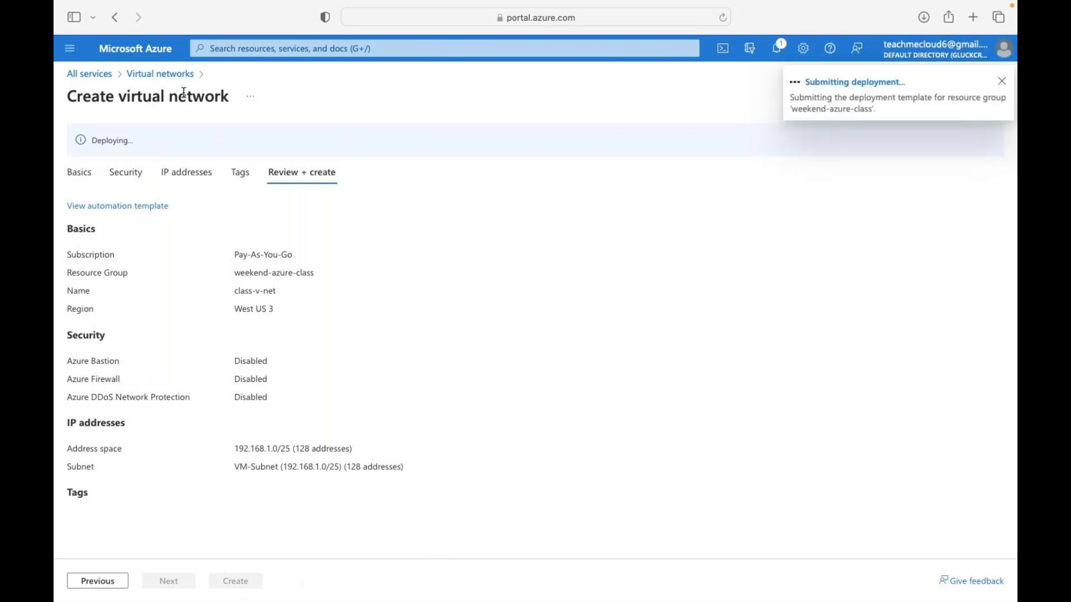
{"action": "right_click", "coordinate": [179, 59]}
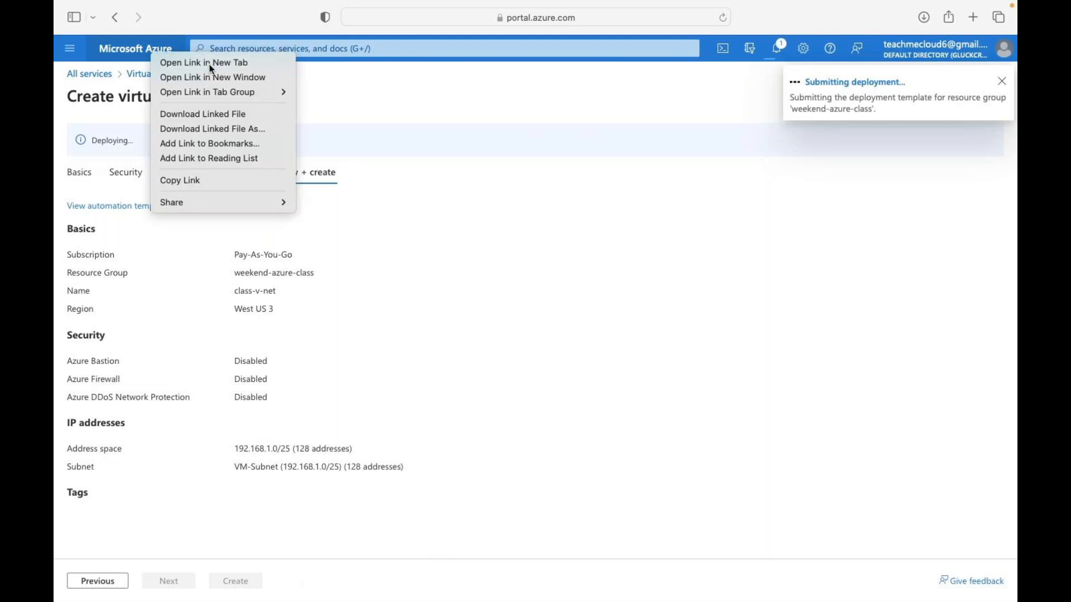
- Open the portal home in a new tab, sign in, and return to the class-v-net deployment
{"action": "left_click", "coordinate": [210, 63]}
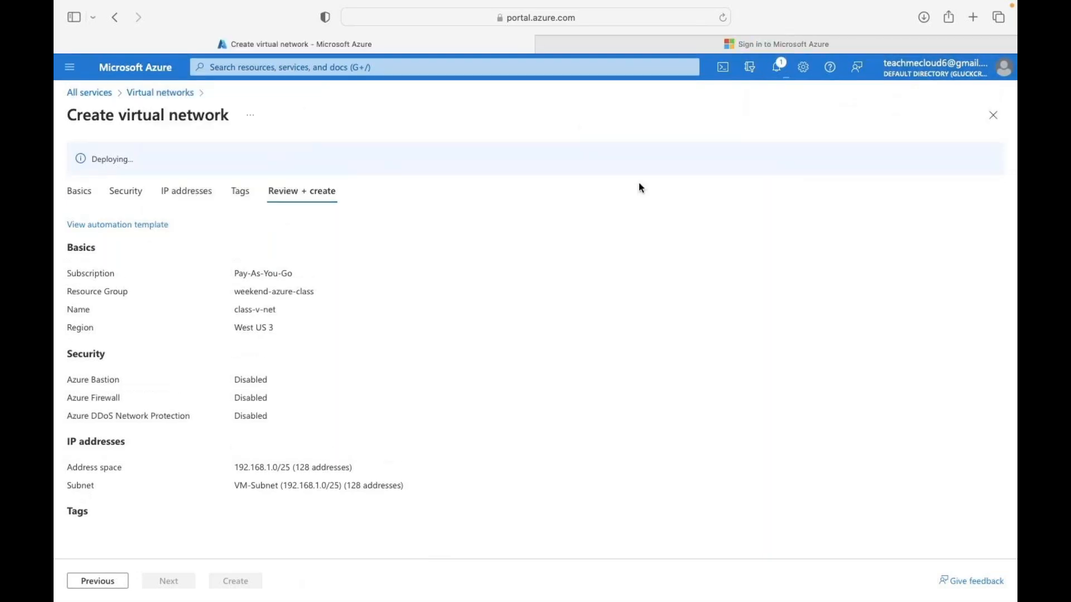
{"action": "left_click", "coordinate": [761, 44]}
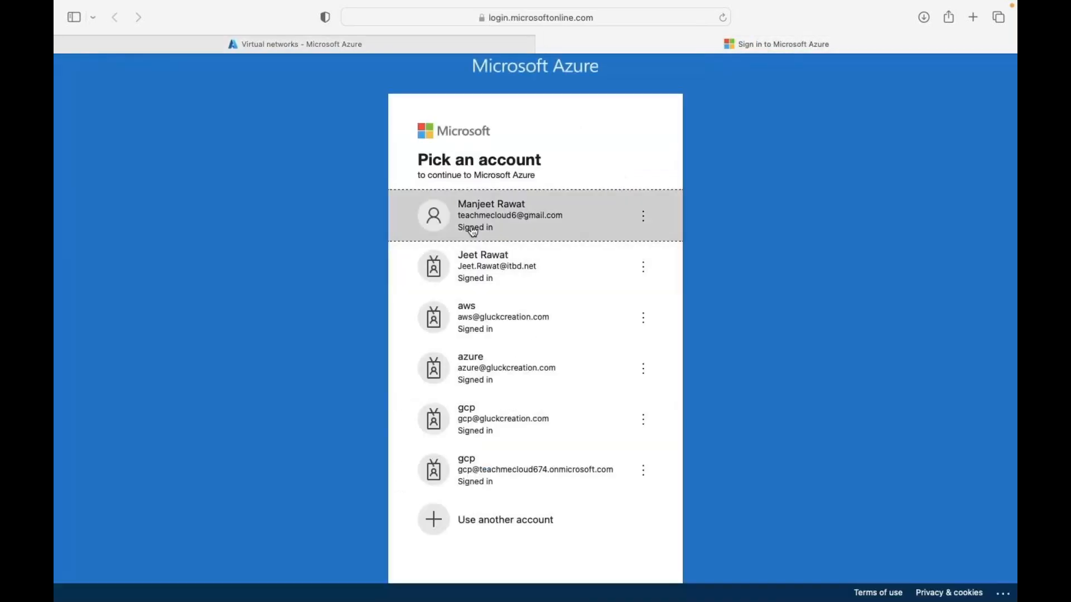
{"action": "left_click", "coordinate": [495, 221]}
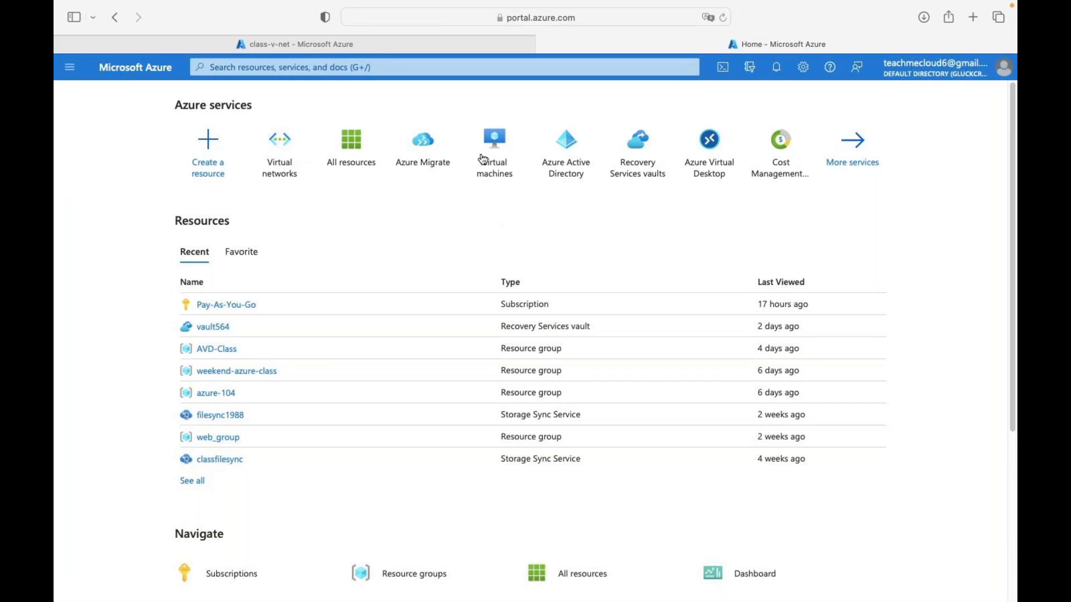
{"action": "mouse_move", "coordinate": [285, 174]}
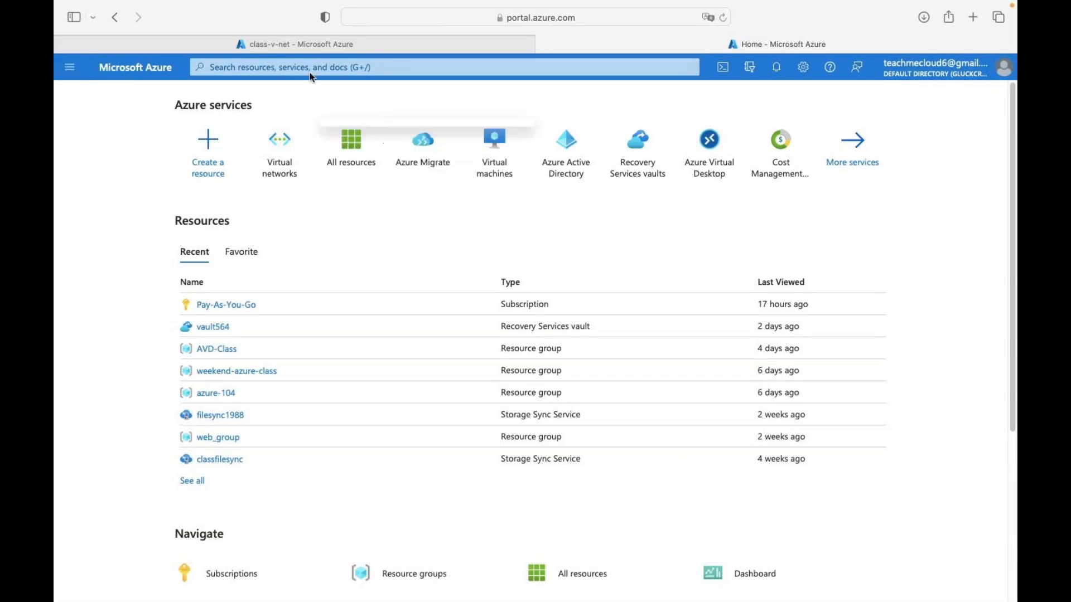
{"action": "left_click", "coordinate": [333, 44]}
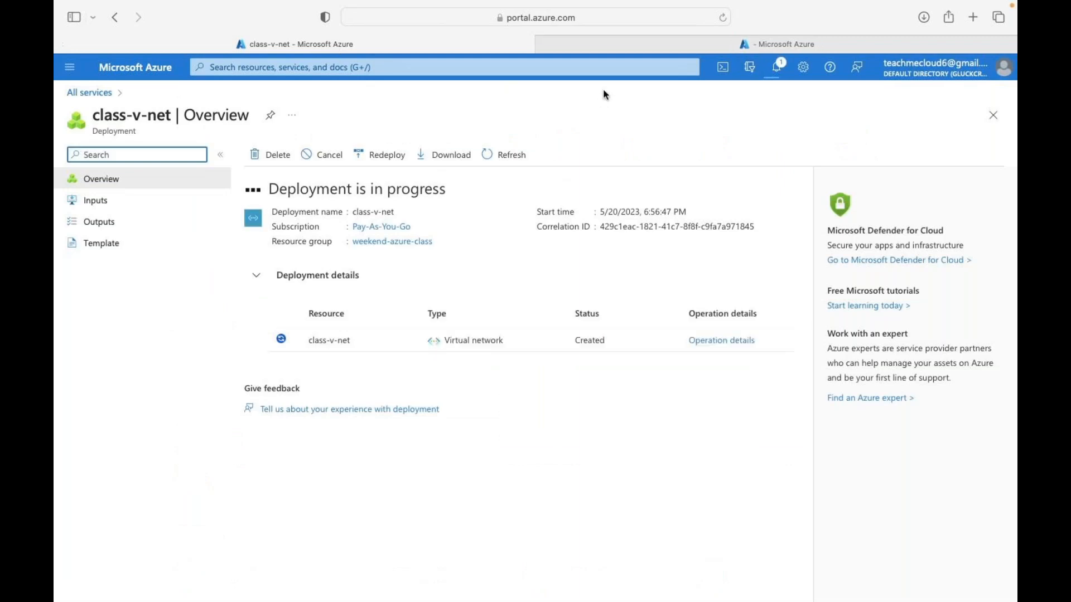
- Start virtual network cloud-v-net in weekend-azure-class, West US 3, and advance to IP addresses
{"action": "left_click", "coordinate": [658, 45]}
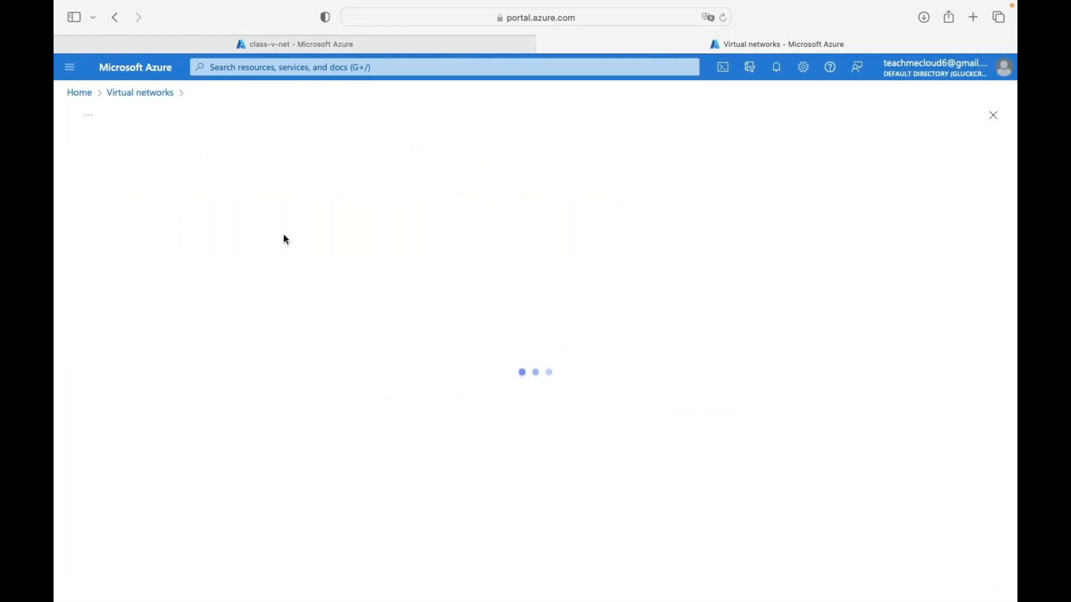
{"action": "left_click", "coordinate": [292, 367]}
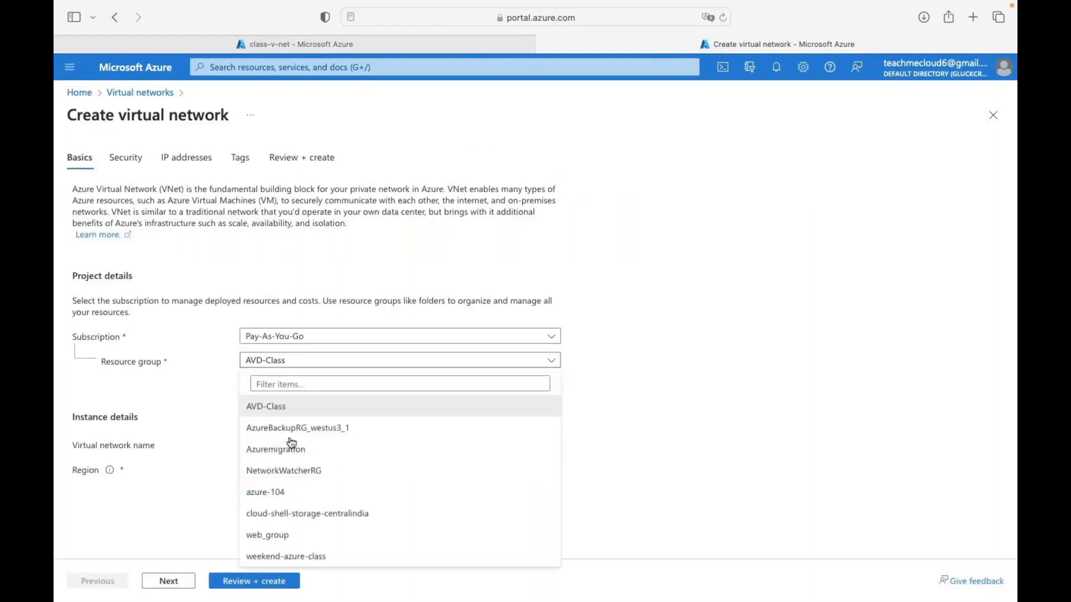
{"action": "left_click", "coordinate": [290, 554]}
{"action": "left_click", "coordinate": [280, 443]}
{"action": "left_click", "coordinate": [280, 446]}
{"action": "type", "text": "clo"}
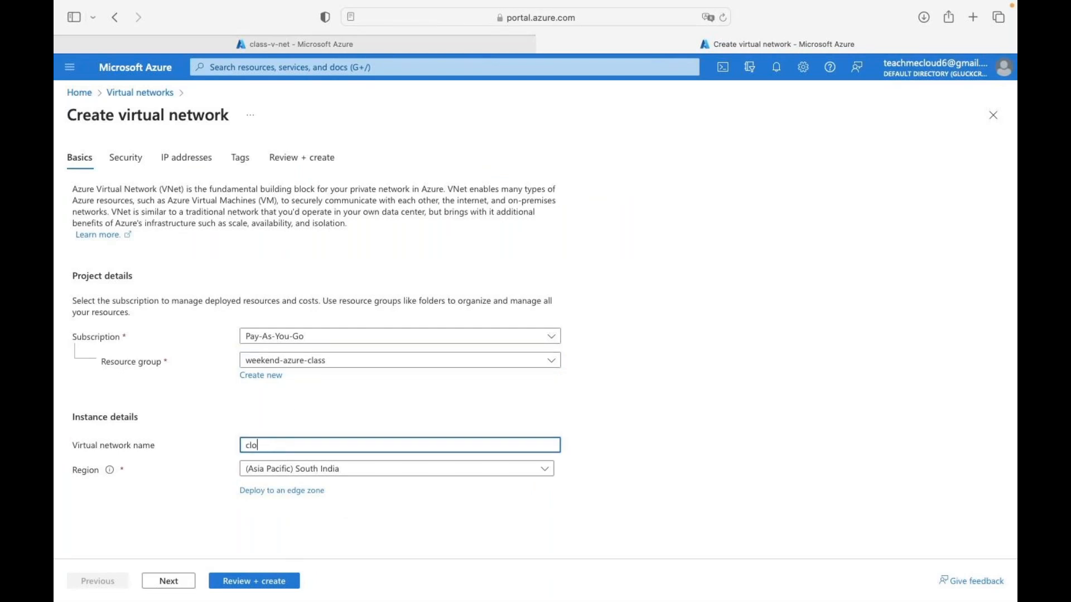
{"action": "type", "text": "ud-v-net"}
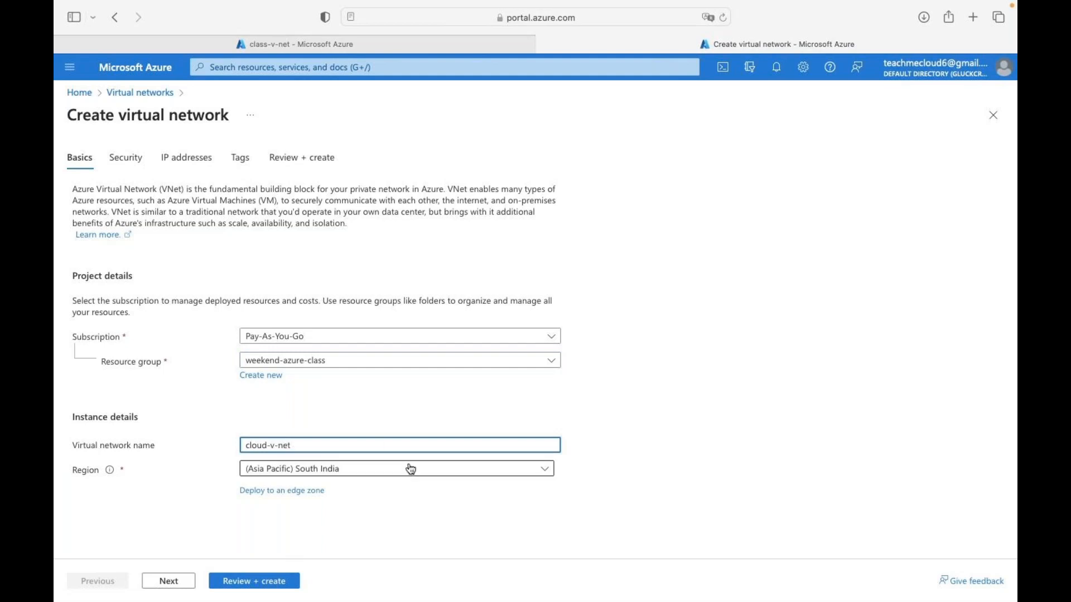
{"action": "left_click", "coordinate": [412, 473]}
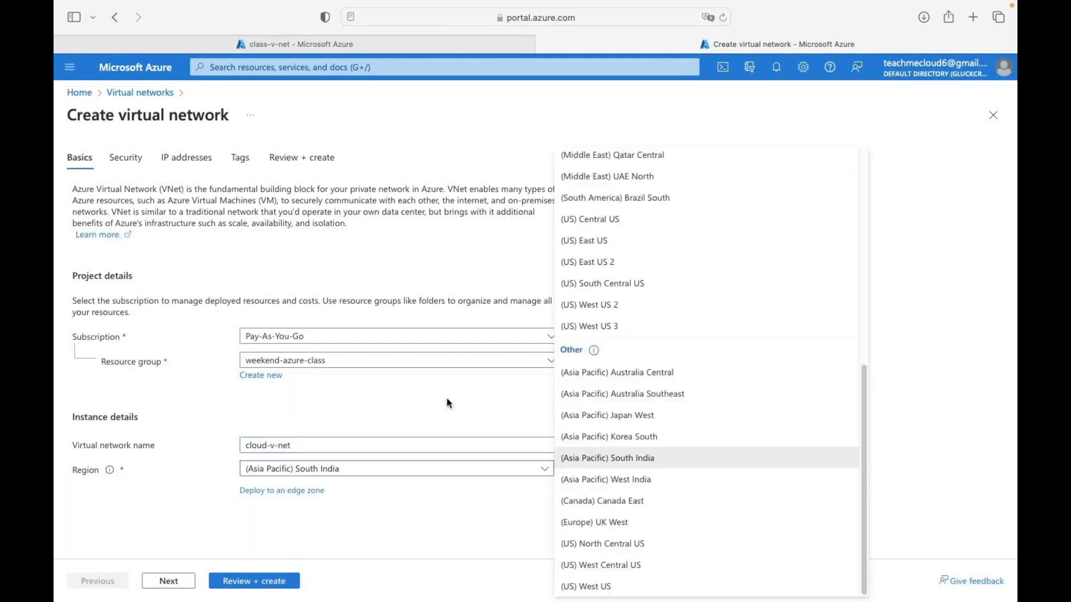
{"action": "left_click", "coordinate": [613, 326]}
{"action": "left_click", "coordinate": [167, 580]}
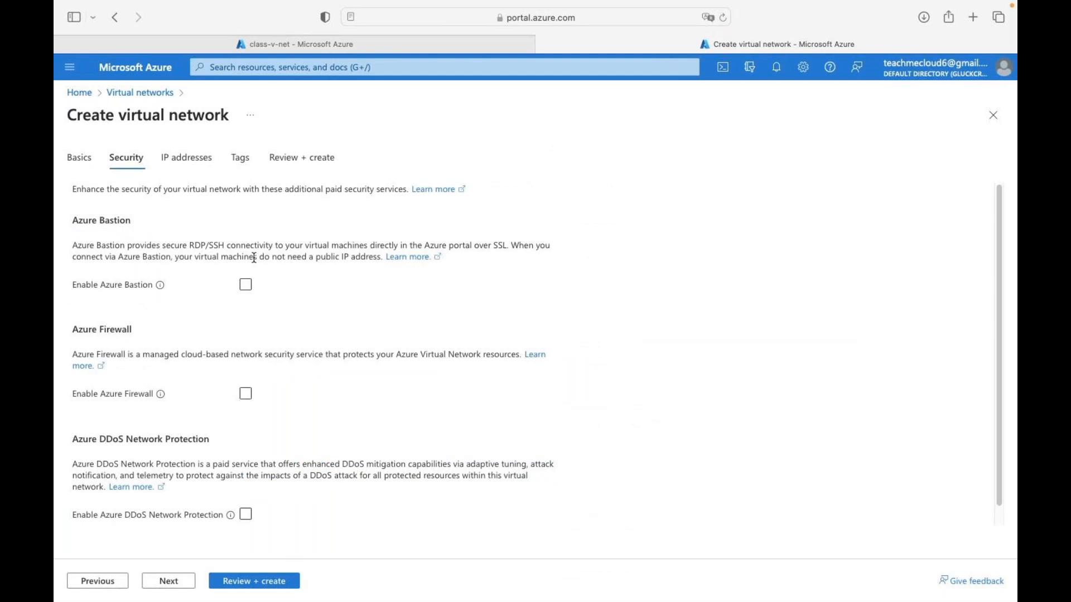
{"action": "left_click", "coordinate": [170, 580]}
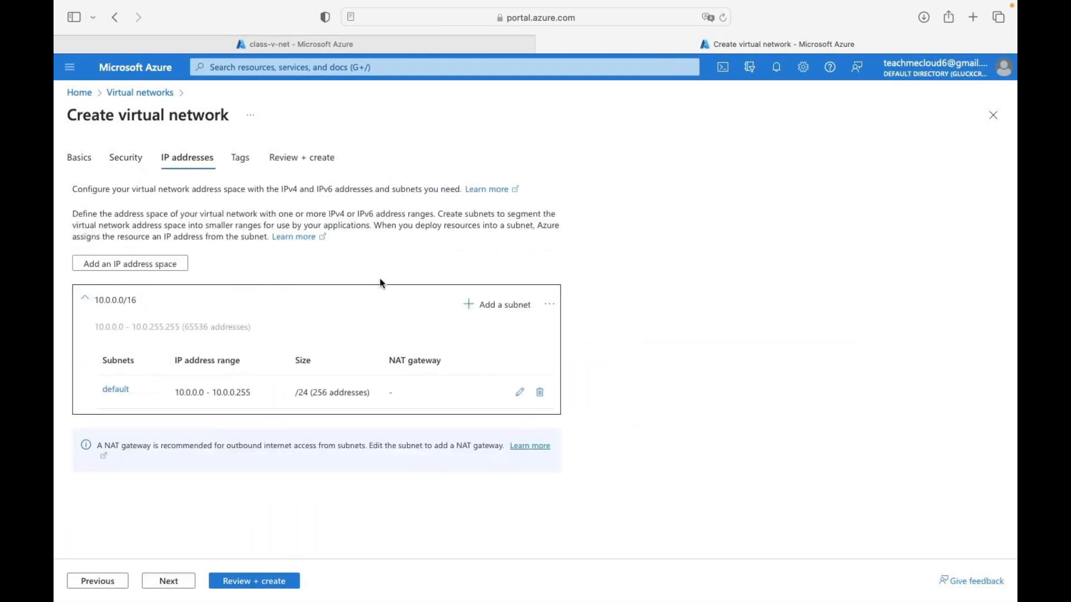
- Delete the default subnet and the 10.0.0.0/16 address space
{"action": "left_click", "coordinate": [539, 394]}
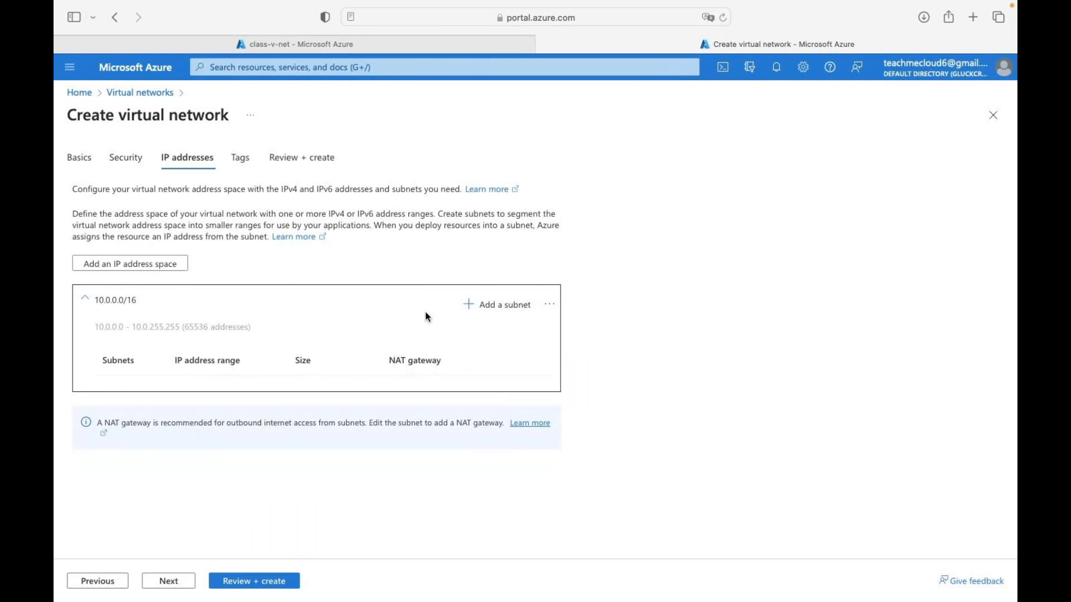
{"action": "left_click", "coordinate": [550, 304]}
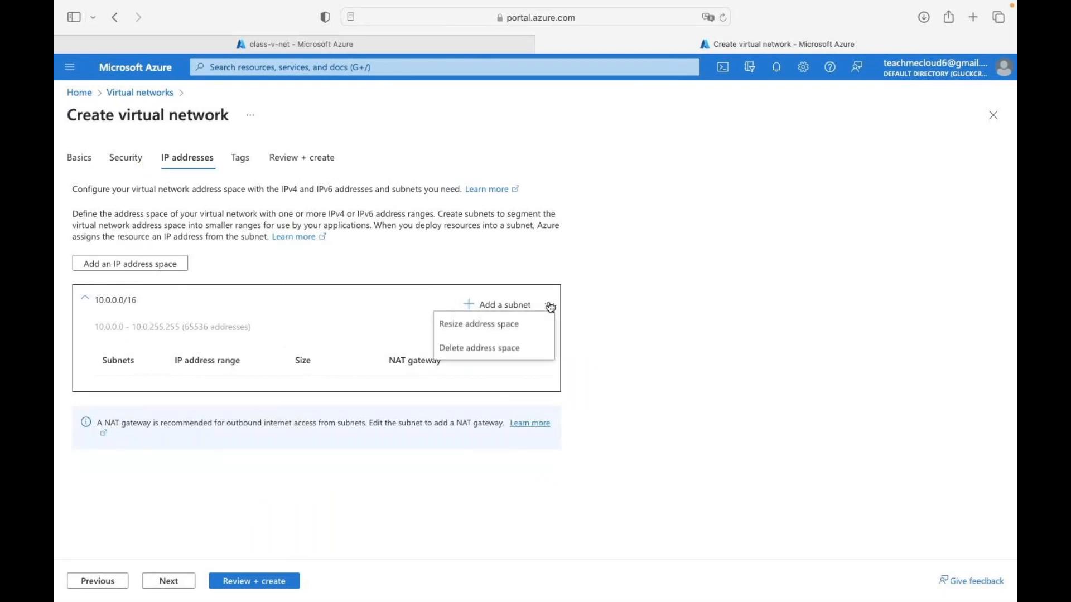
{"action": "left_click", "coordinate": [485, 349]}
- Add a 172.16.1.0/25 IP address space to cloud-v-net
{"action": "left_click", "coordinate": [165, 264]}
{"action": "left_click", "coordinate": [680, 235]}
{"action": "type", "text": "17"}
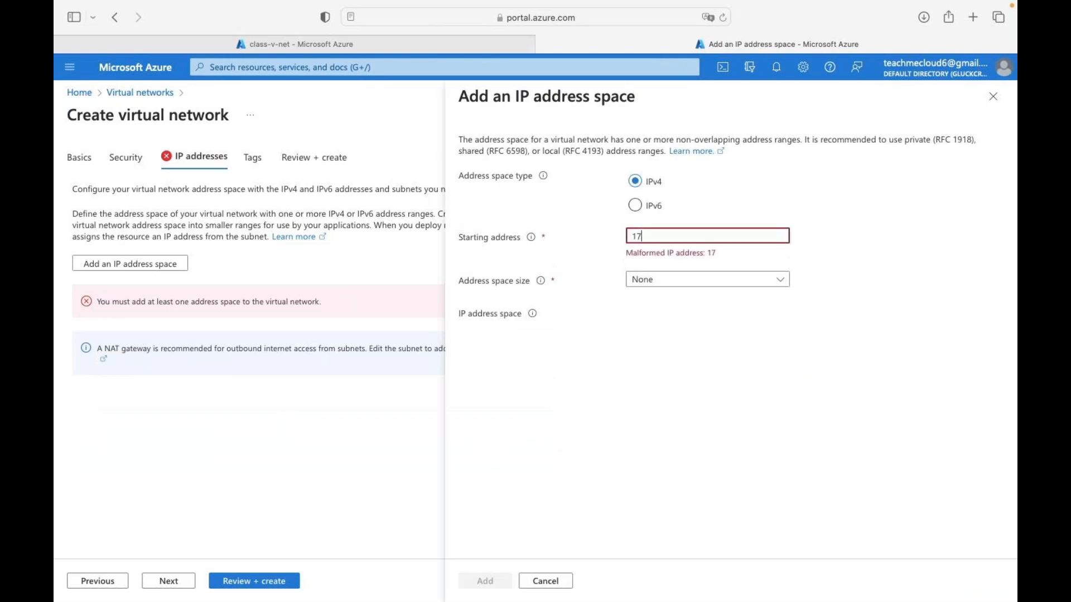
{"action": "type", "text": "2.16"}
{"action": "type", "text": ".0/2"}
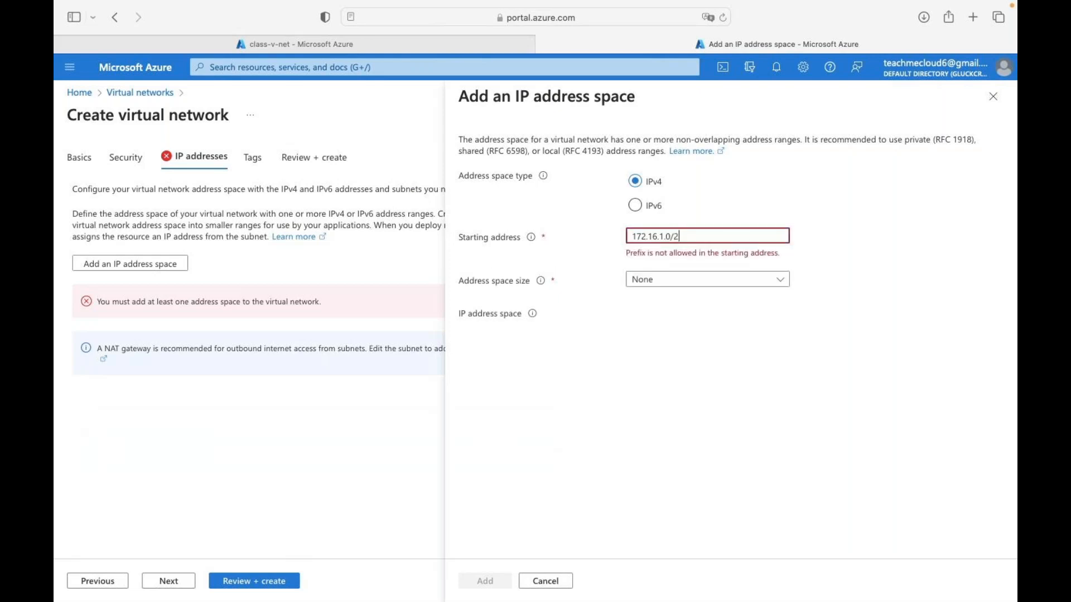
{"action": "key", "text": "BackSpace"}
{"action": "key", "text": "BackSpace"}
{"action": "left_click", "coordinate": [713, 270]}
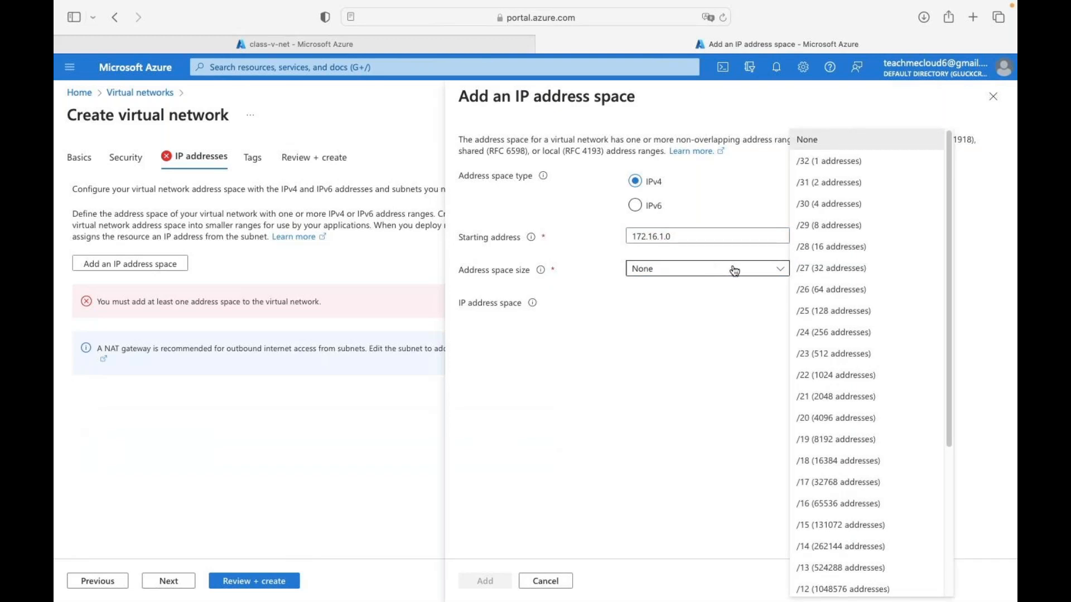
{"action": "left_click", "coordinate": [851, 313]}
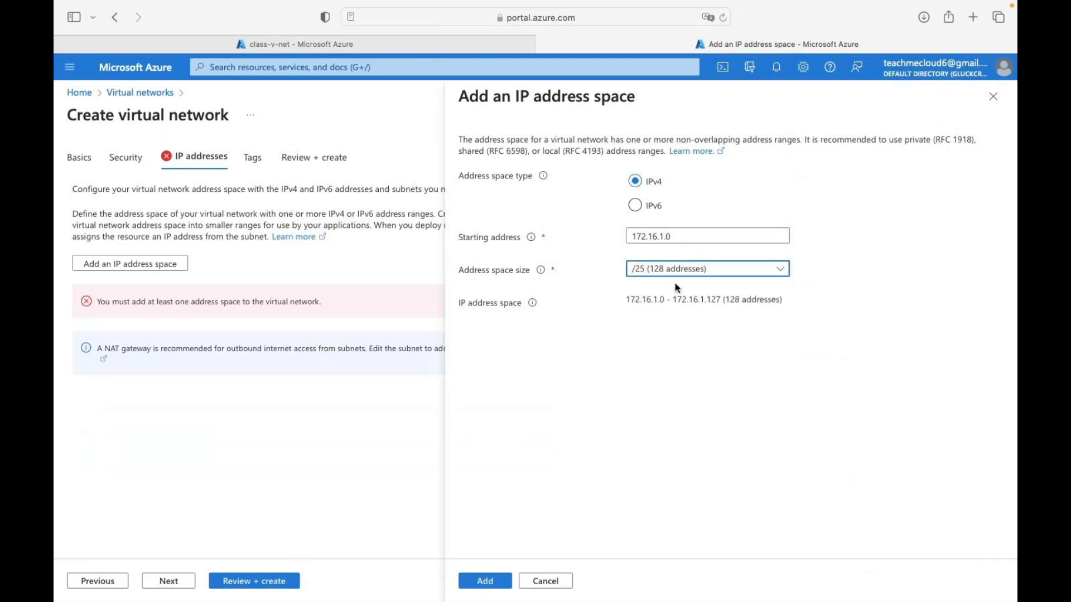
{"action": "left_click", "coordinate": [488, 582]}
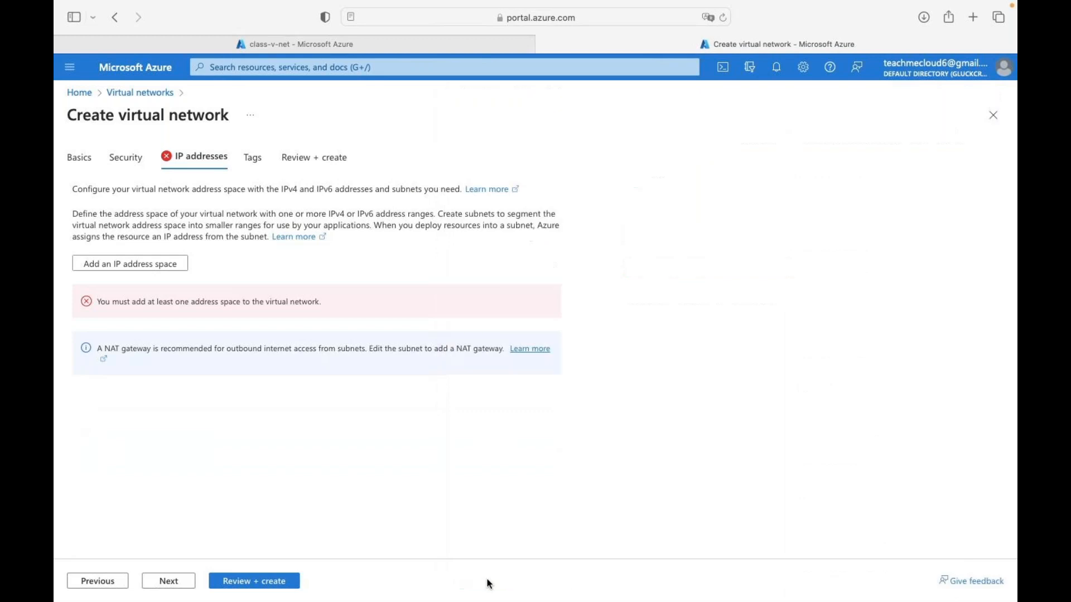
- Add subnet vm-subnet at /25 (128 addresses) and send cloud-v-net to review
{"action": "left_click", "coordinate": [514, 312]}
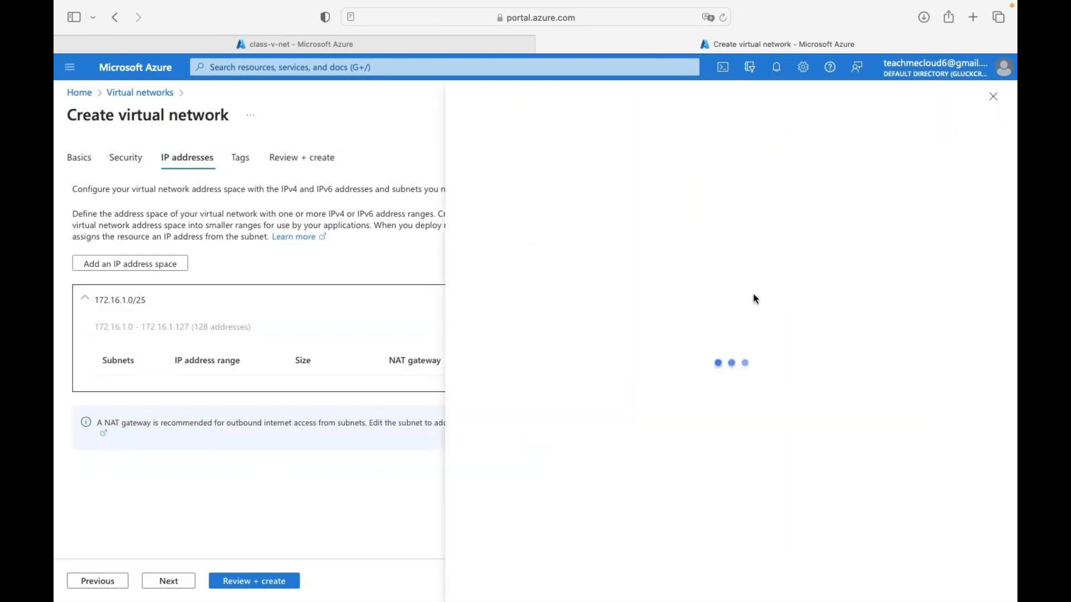
{"action": "double_click", "coordinate": [652, 266]}
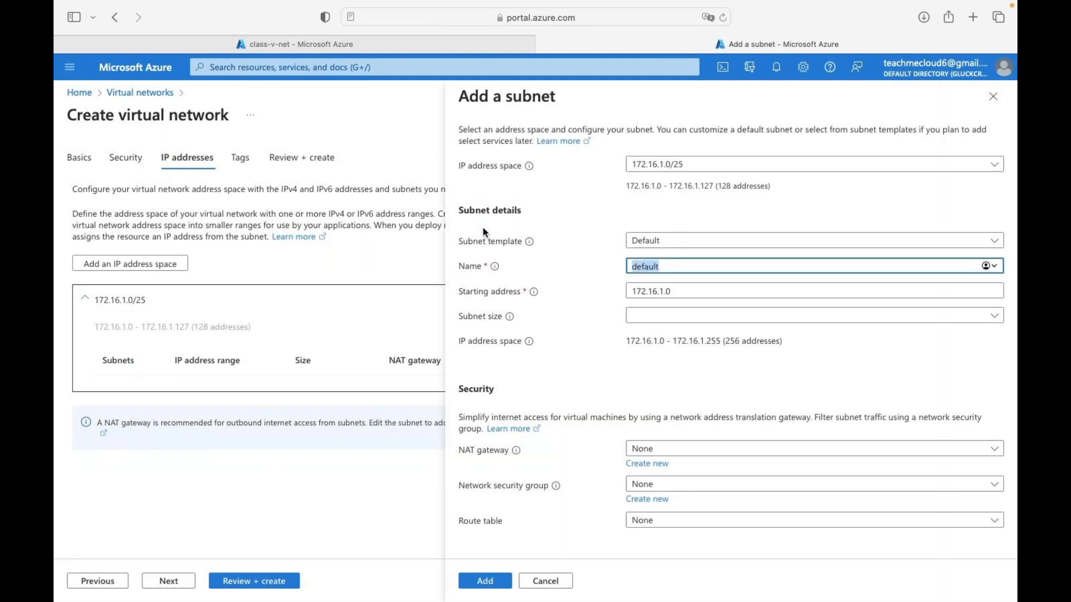
{"action": "type", "text": "vm-"}
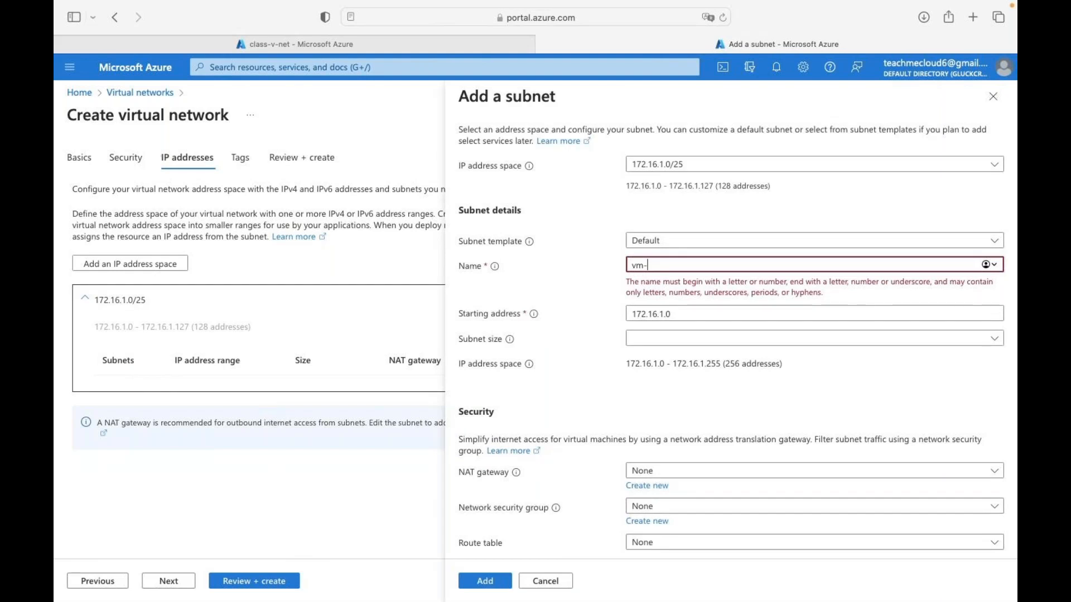
{"action": "type", "text": "subnet"}
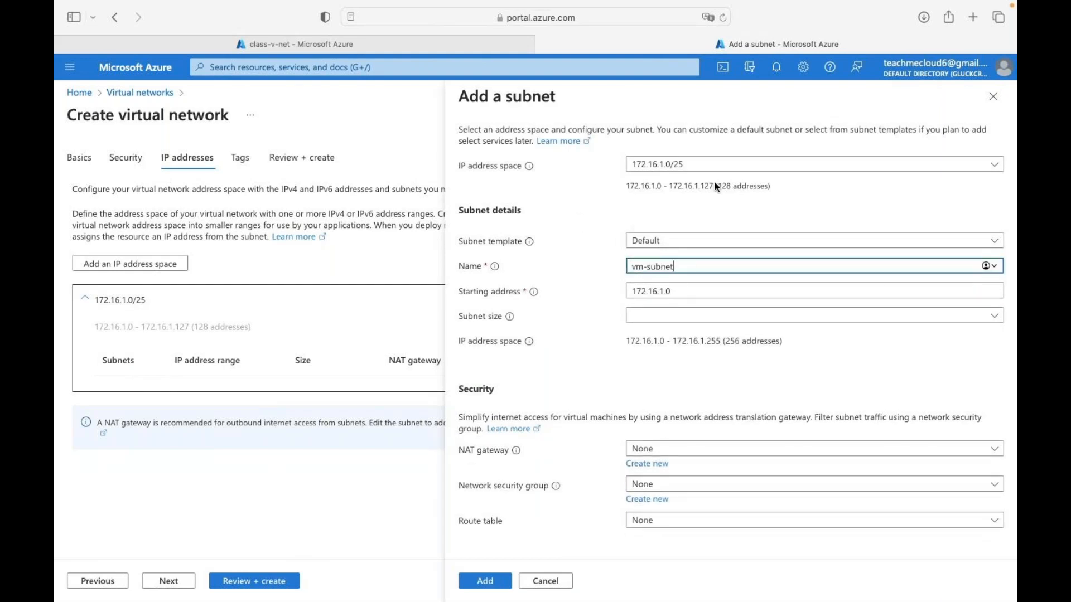
{"action": "left_click", "coordinate": [676, 316]}
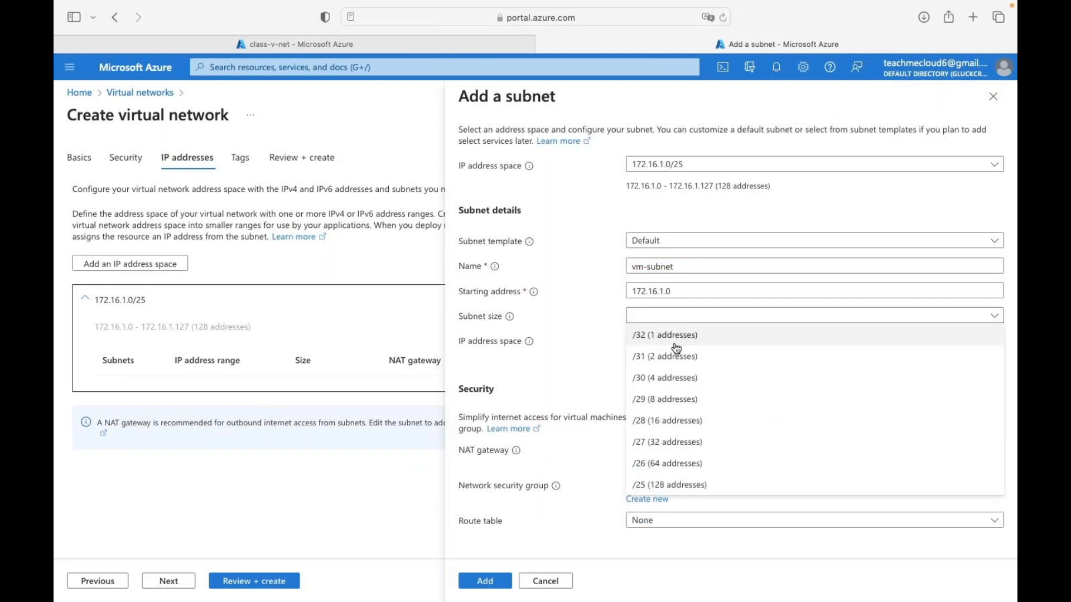
{"action": "left_click", "coordinate": [654, 485]}
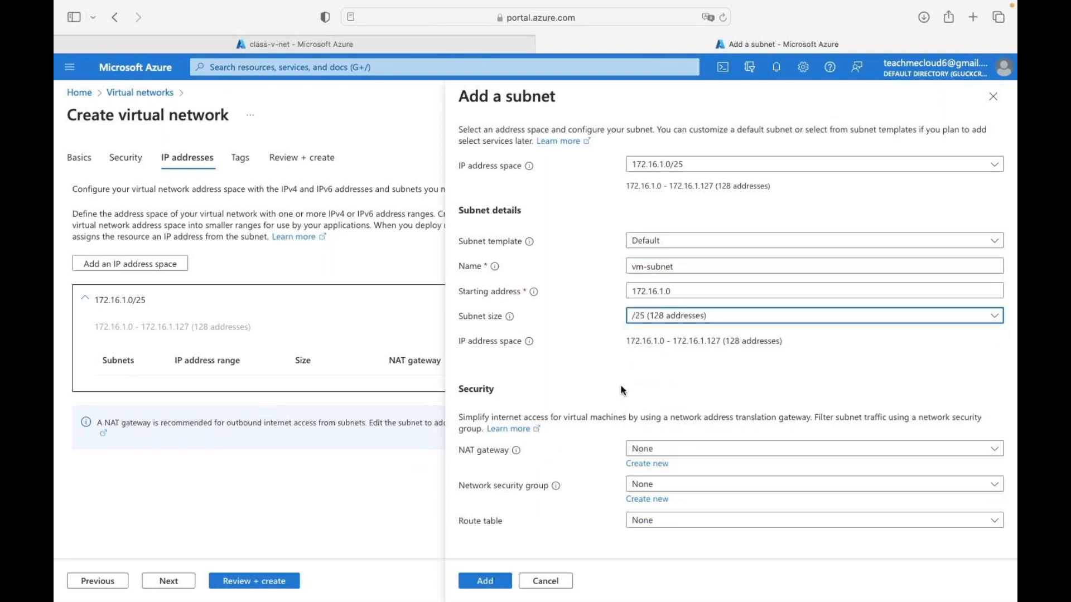
{"action": "left_click", "coordinate": [485, 581]}
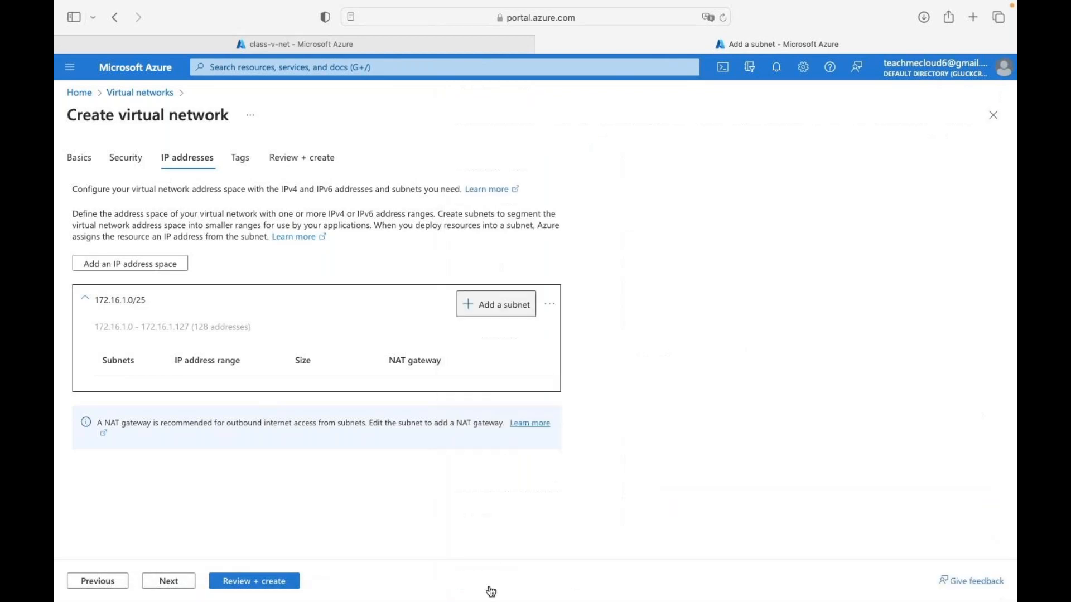
{"action": "left_click", "coordinate": [247, 582]}
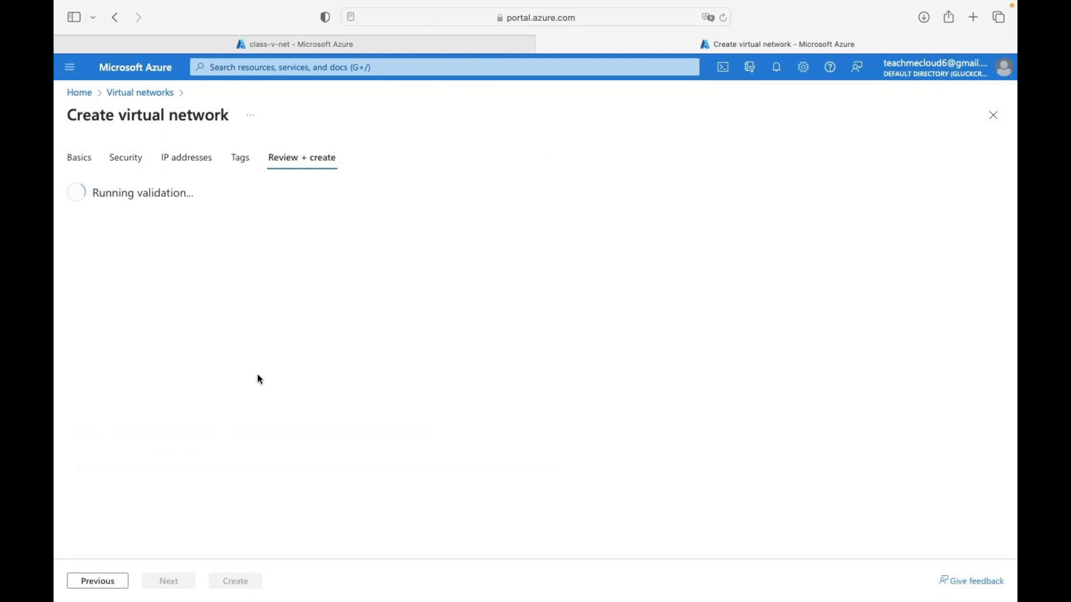
- Create cloud-v-net, check the class-v-net deployment, and glance at the OneNote peering diagram
{"action": "left_click", "coordinate": [398, 39]}
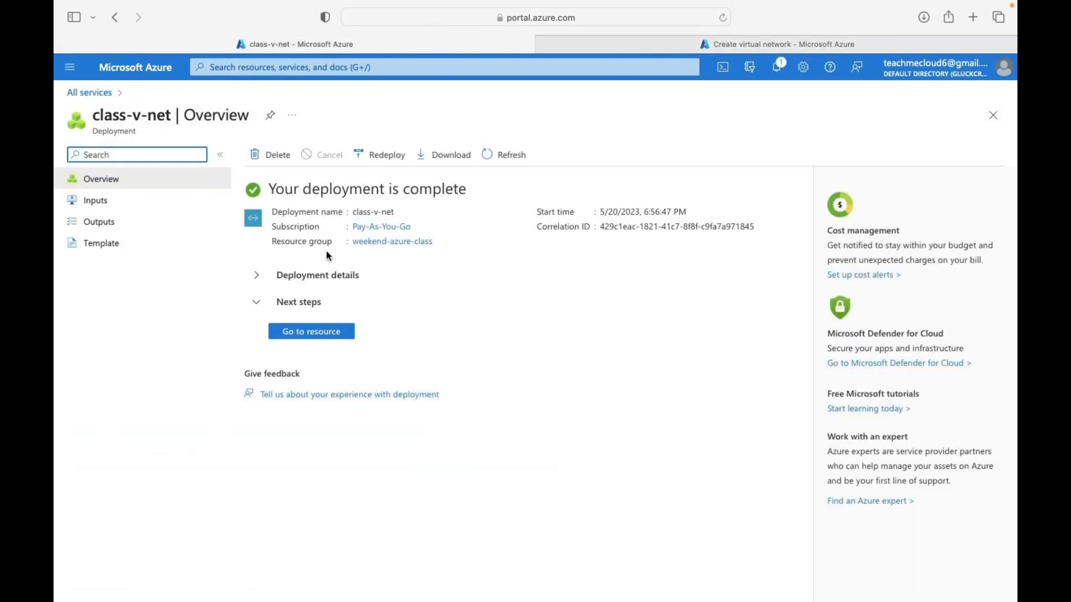
{"action": "left_click", "coordinate": [704, 44]}
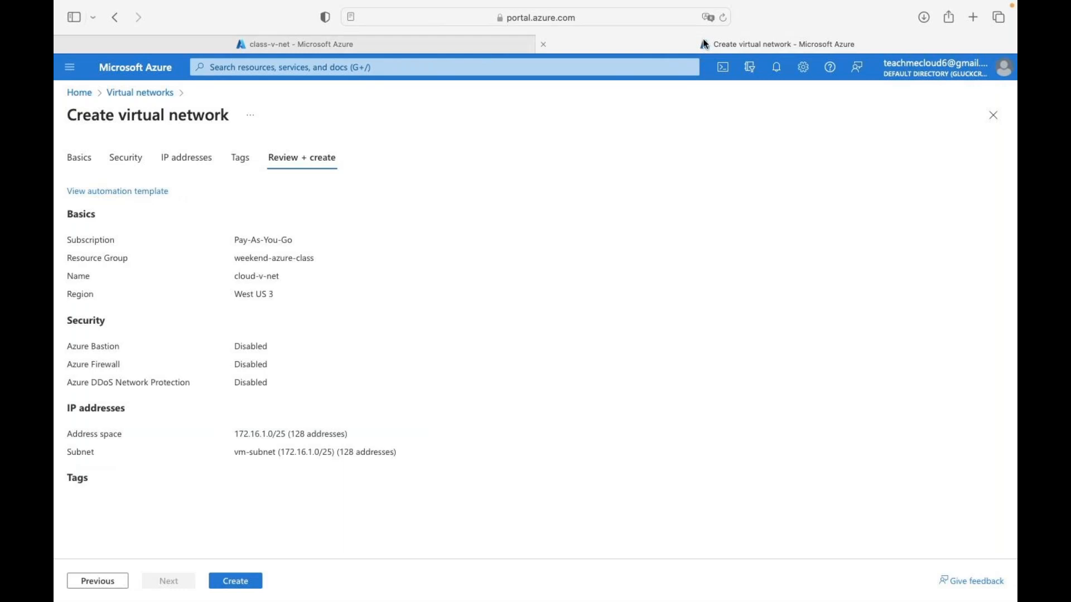
{"action": "left_click", "coordinate": [242, 581]}
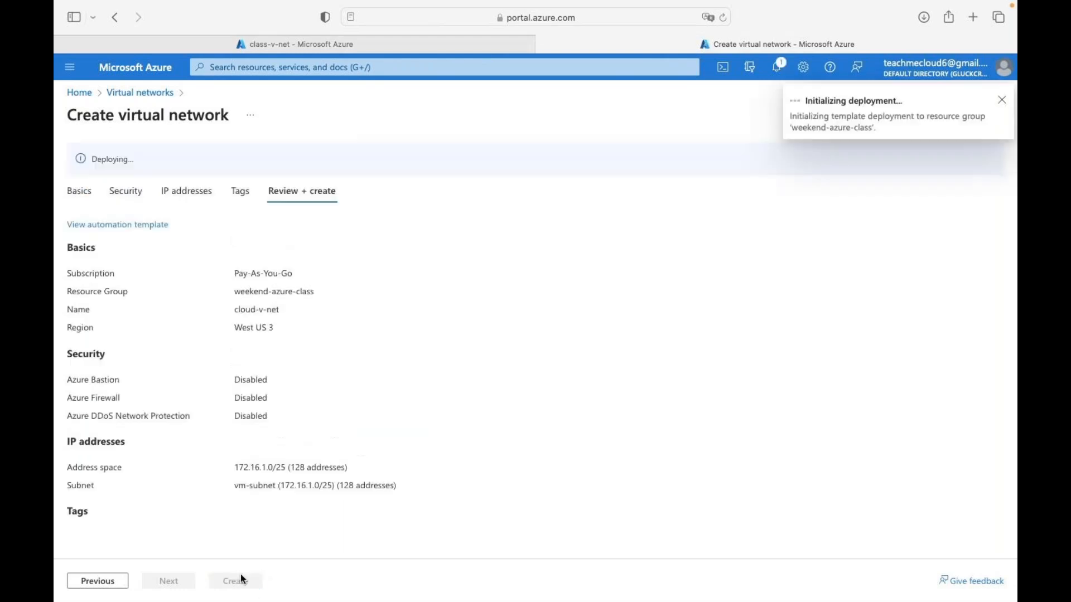
{"action": "left_click", "coordinate": [380, 43]}
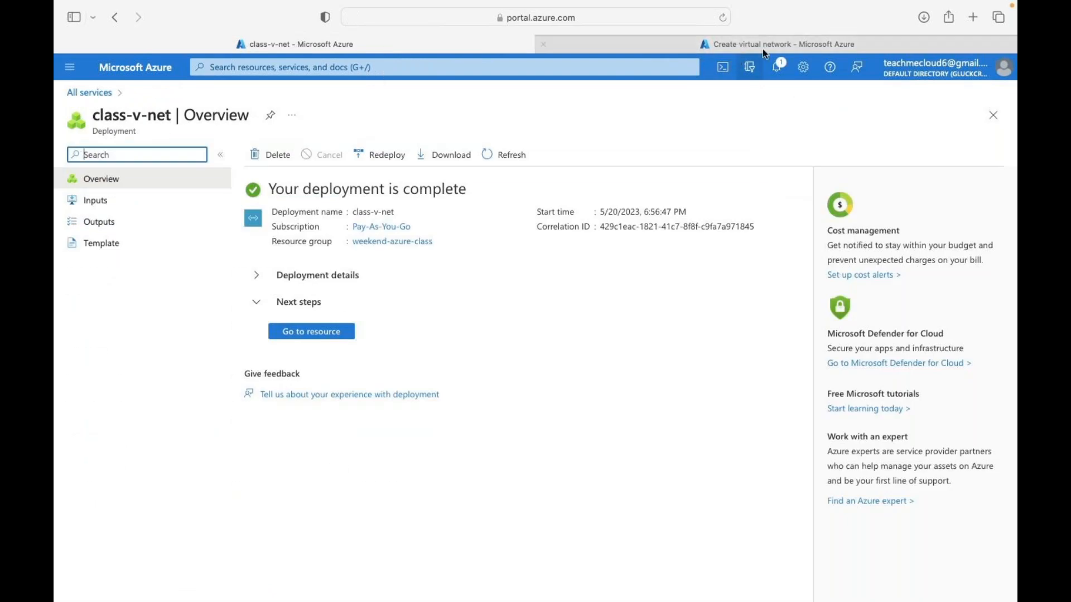
{"action": "key", "text": "ctrl+Right"}
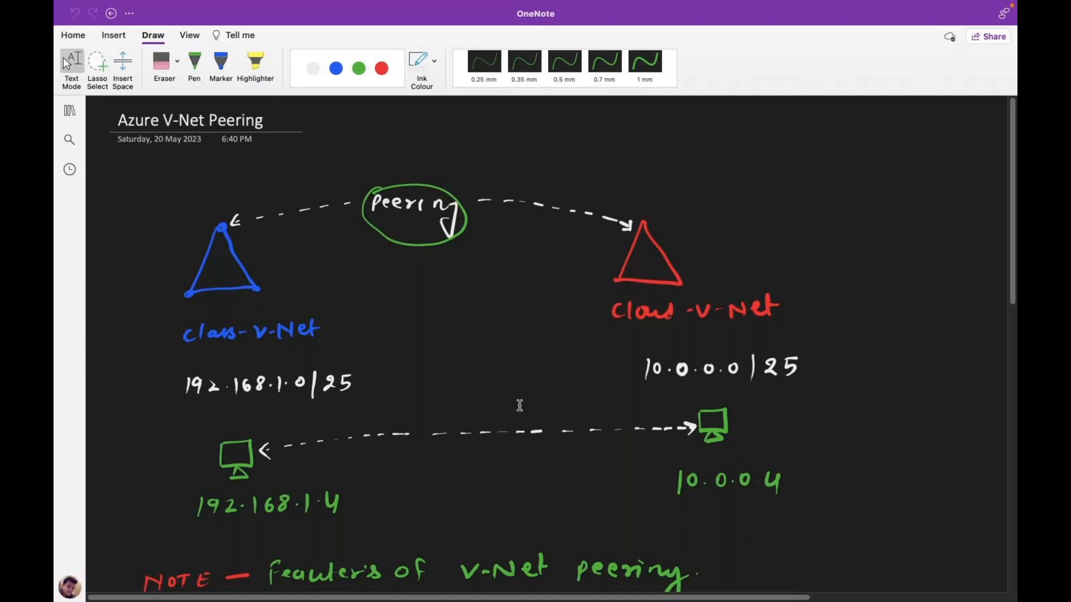
{"action": "key", "text": "ctrl+Left"}
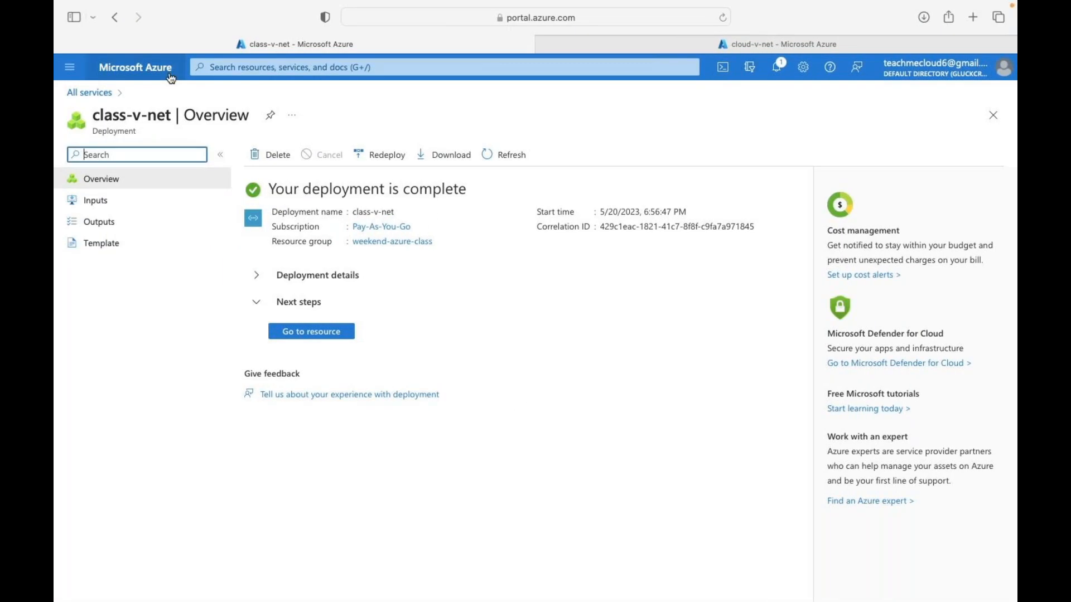
- Start creating a new Azure virtual machine from the Virtual machines page
{"action": "left_click", "coordinate": [170, 77]}
{"action": "left_click", "coordinate": [503, 171]}
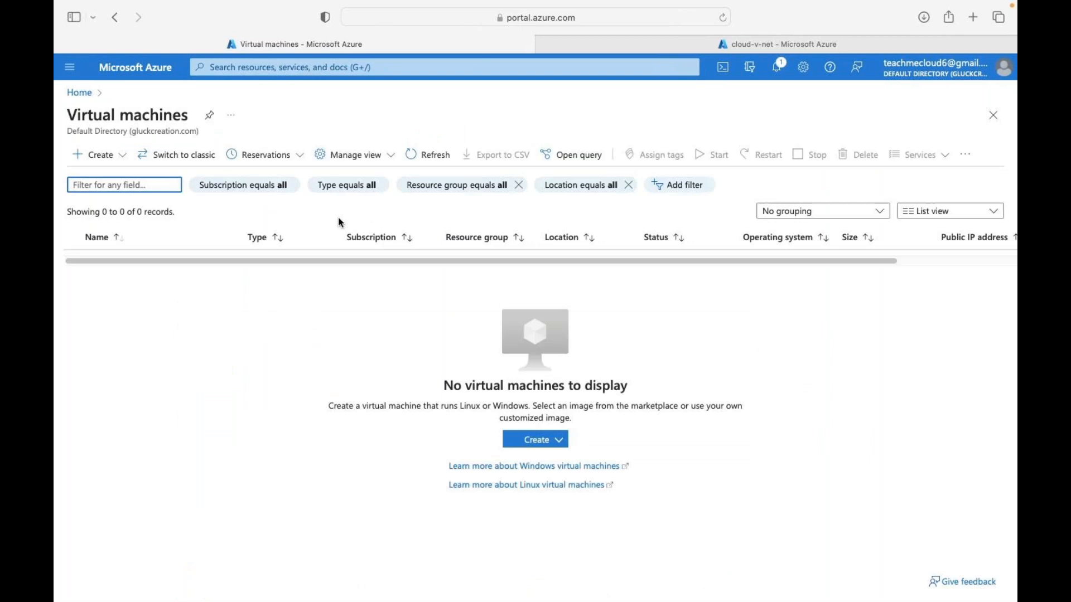
{"action": "left_click", "coordinate": [84, 156]}
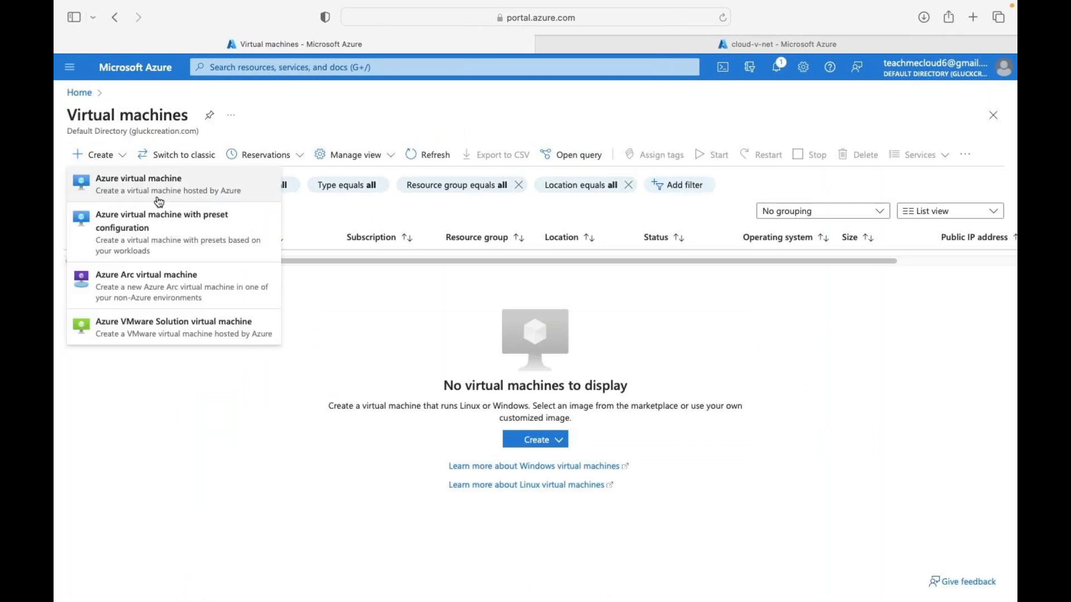
{"action": "left_click", "coordinate": [154, 192]}
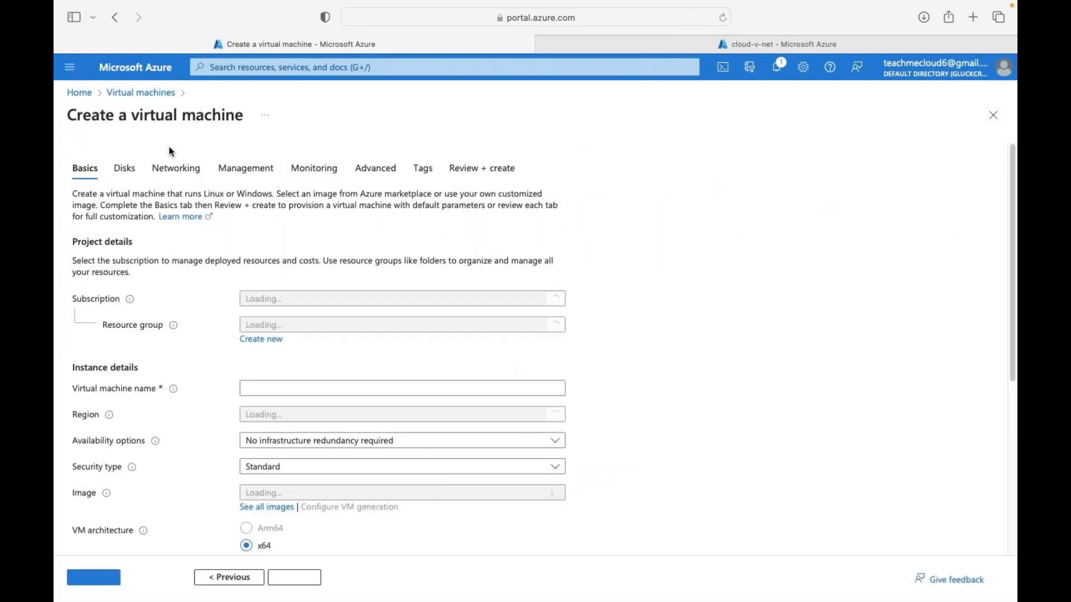
- Set VM web in weekend-azure-class, no redundancy, with the Windows Server 2016 Datacenter image
{"action": "left_click", "coordinate": [318, 328]}
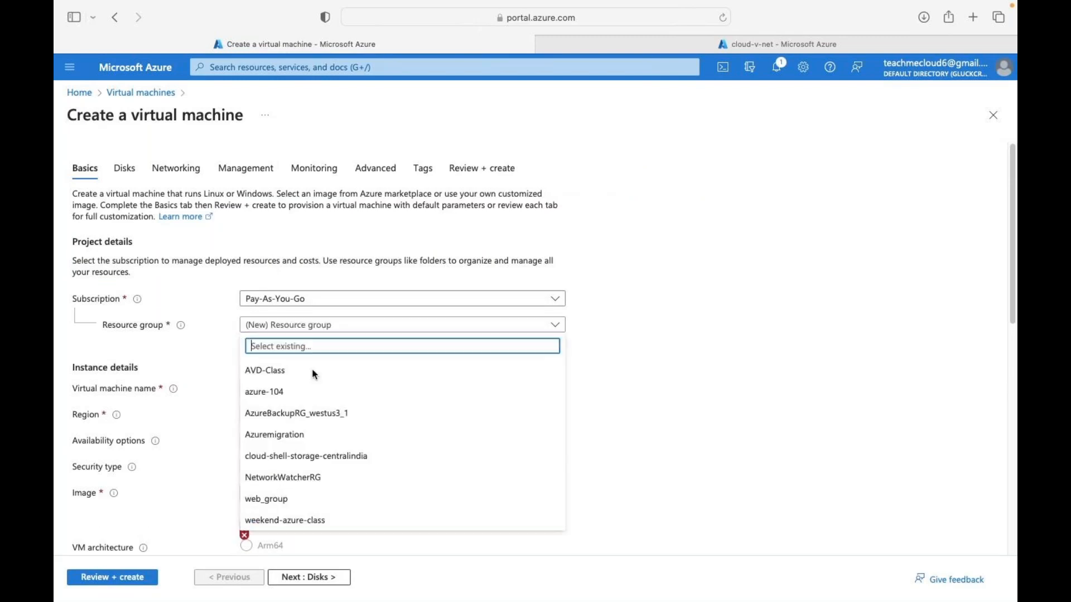
{"action": "left_click", "coordinate": [270, 516]}
{"action": "left_click", "coordinate": [280, 387]}
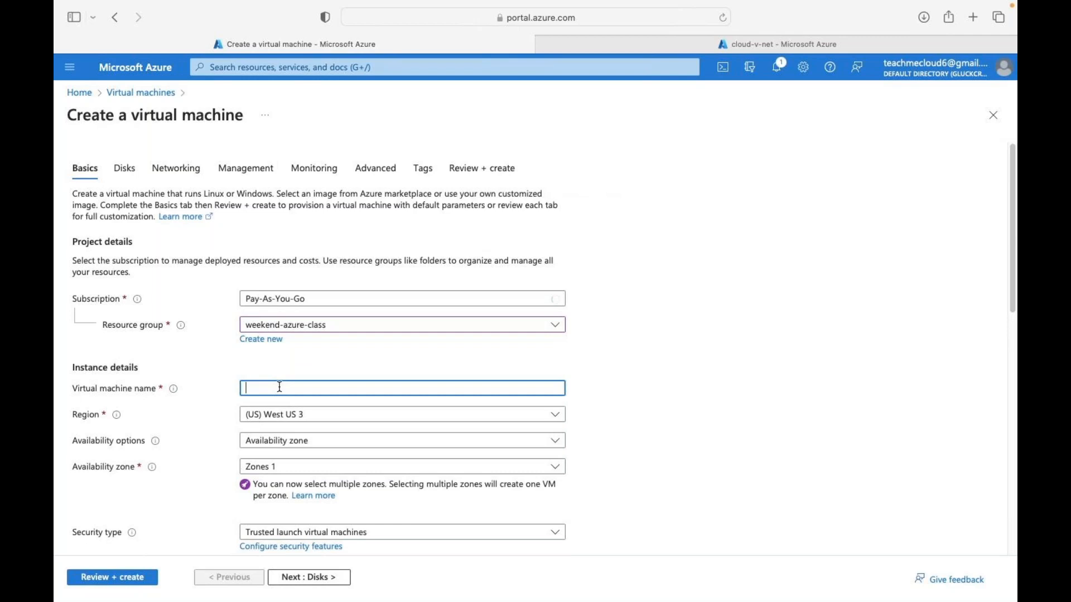
{"action": "type", "text": "web"}
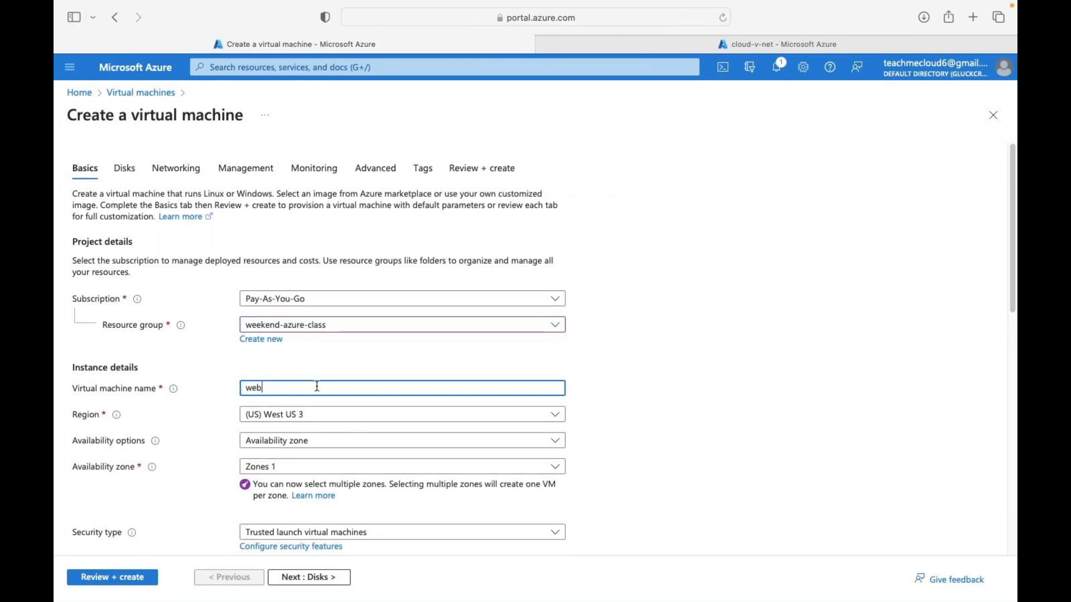
{"action": "left_click", "coordinate": [308, 441]}
{"action": "left_click", "coordinate": [320, 309]}
{"action": "scroll", "coordinate": [301, 476], "scroll_direction": "down", "scroll_amount": 3}
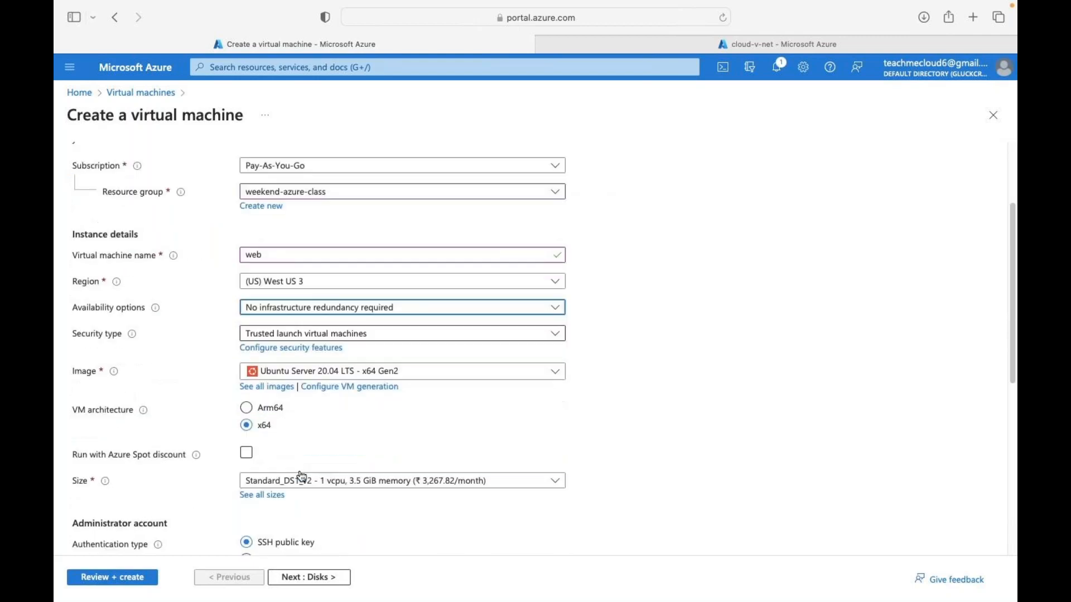
{"action": "left_click", "coordinate": [378, 370]}
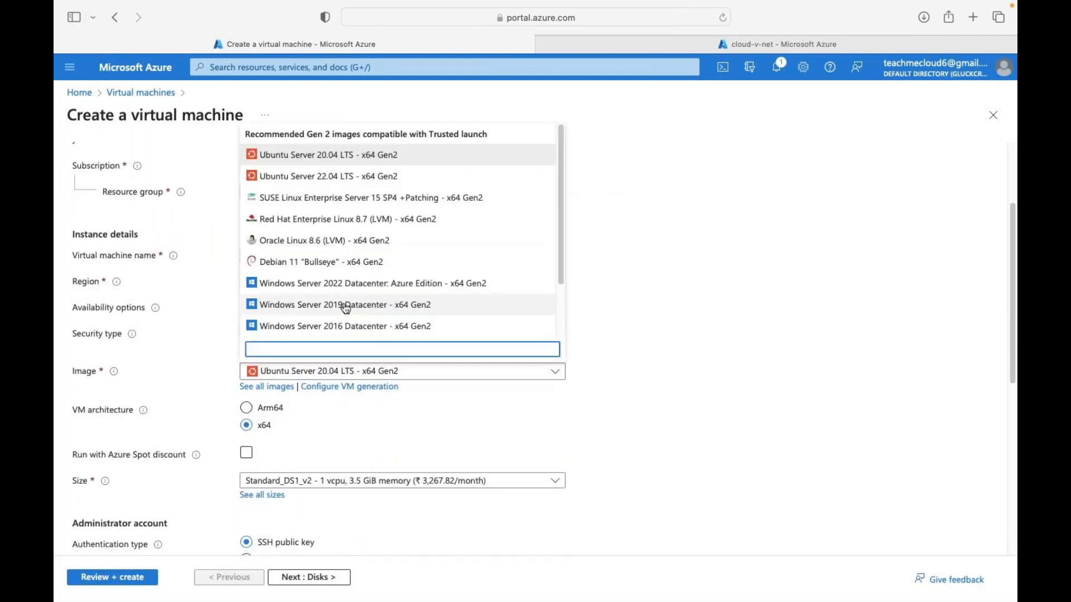
{"action": "left_click", "coordinate": [338, 326]}
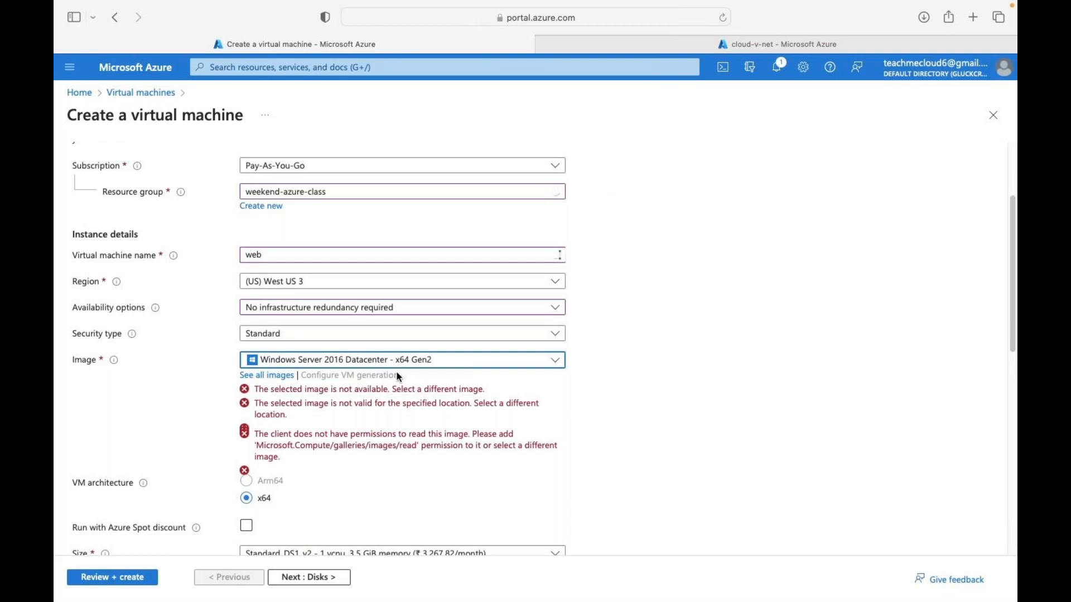
{"action": "scroll", "coordinate": [355, 387], "scroll_direction": "down", "scroll_amount": 3}
{"action": "scroll", "coordinate": [355, 391], "scroll_direction": "down", "scroll_amount": 2}
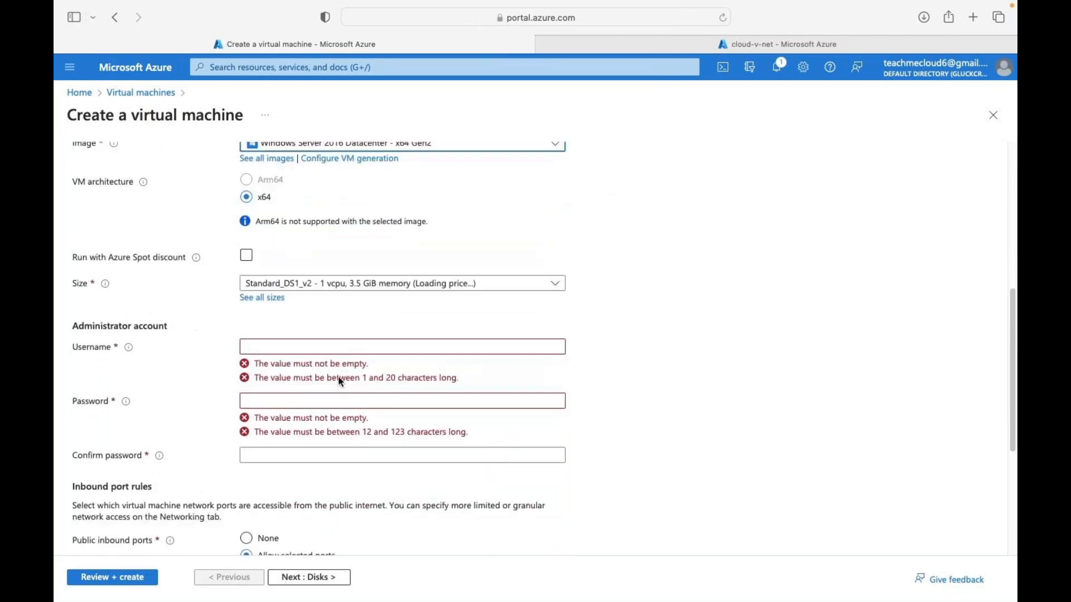
- Enter the administrator username and password, confirming the password
{"action": "left_click", "coordinate": [285, 344]}
{"action": "type", "text": "web"}
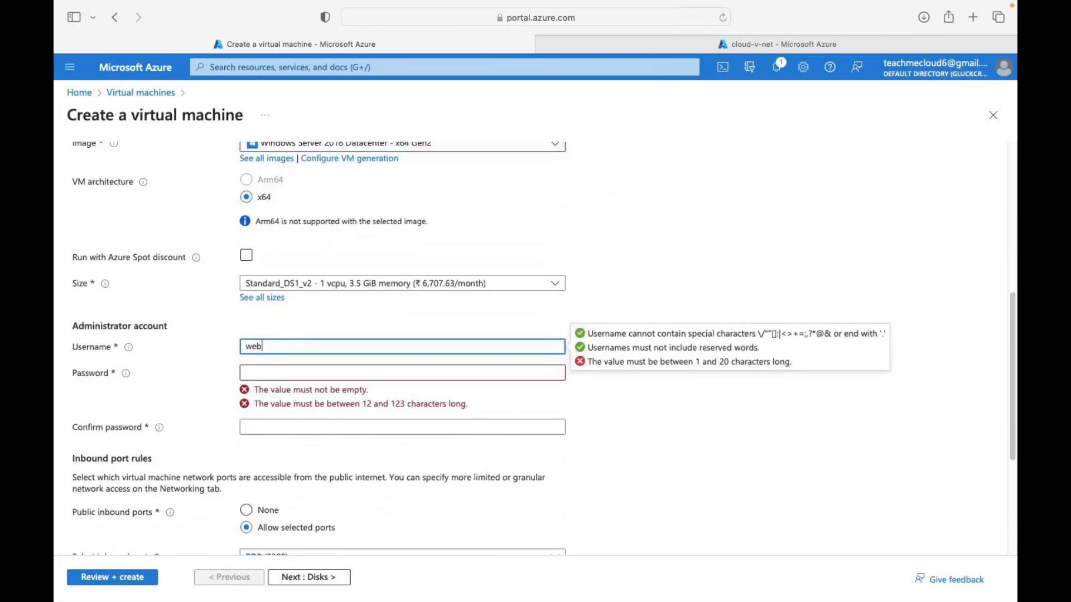
{"action": "key", "text": "Tab"}
{"action": "type", "text": "Passw••••23"}
{"action": "key", "text": "Tab"}
{"action": "type", "text": "P••••••••"}
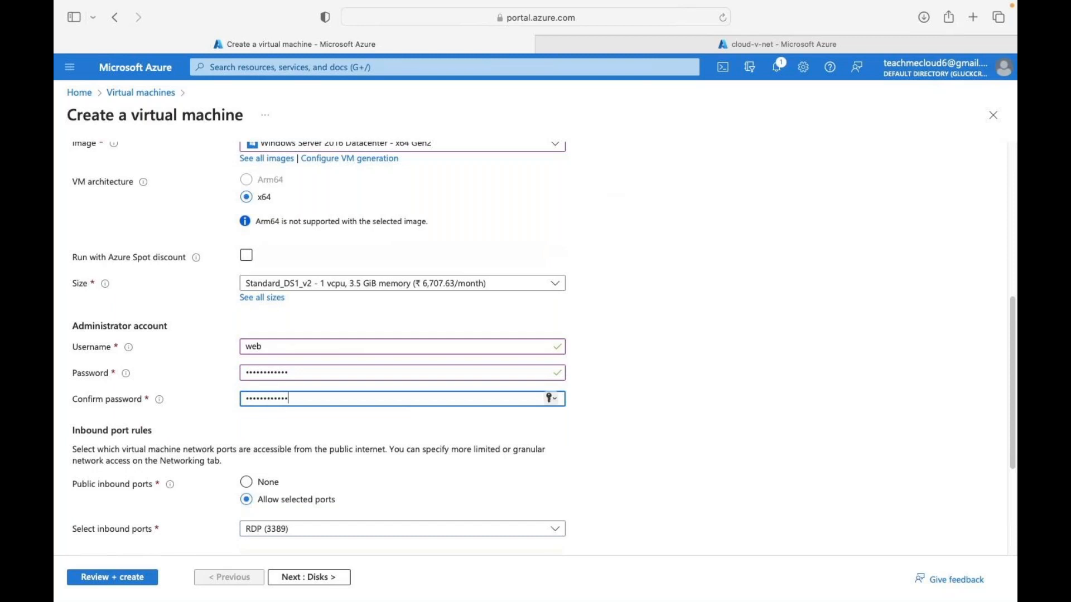
{"action": "scroll", "coordinate": [301, 391], "scroll_direction": "down", "scroll_amount": 5}
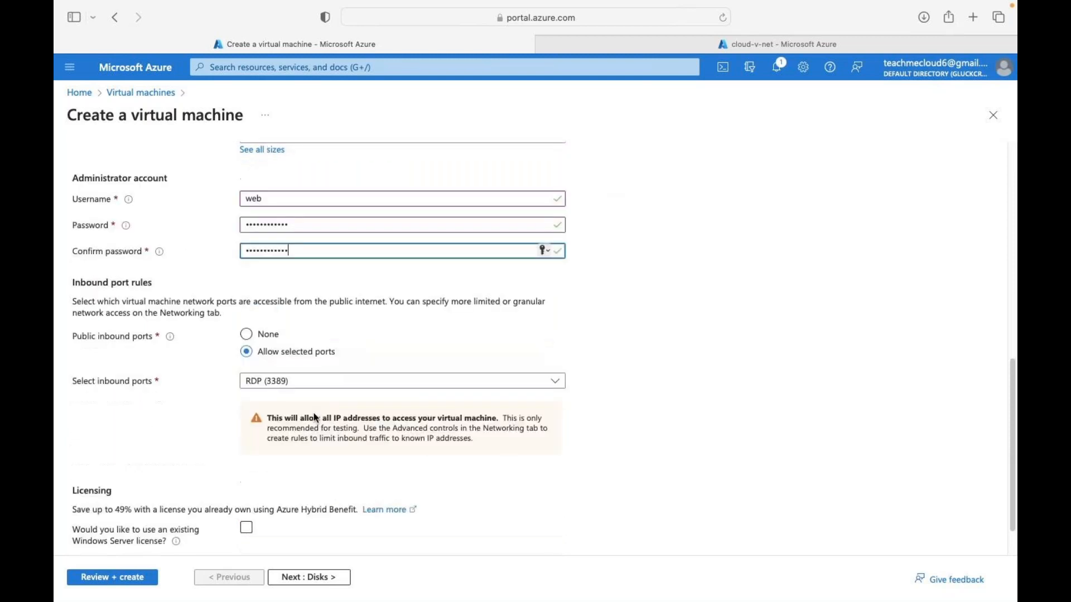
- Advance the web VM form to Review + create, create it, and view the completed cloud-v-net deployment
{"action": "left_click", "coordinate": [310, 582]}
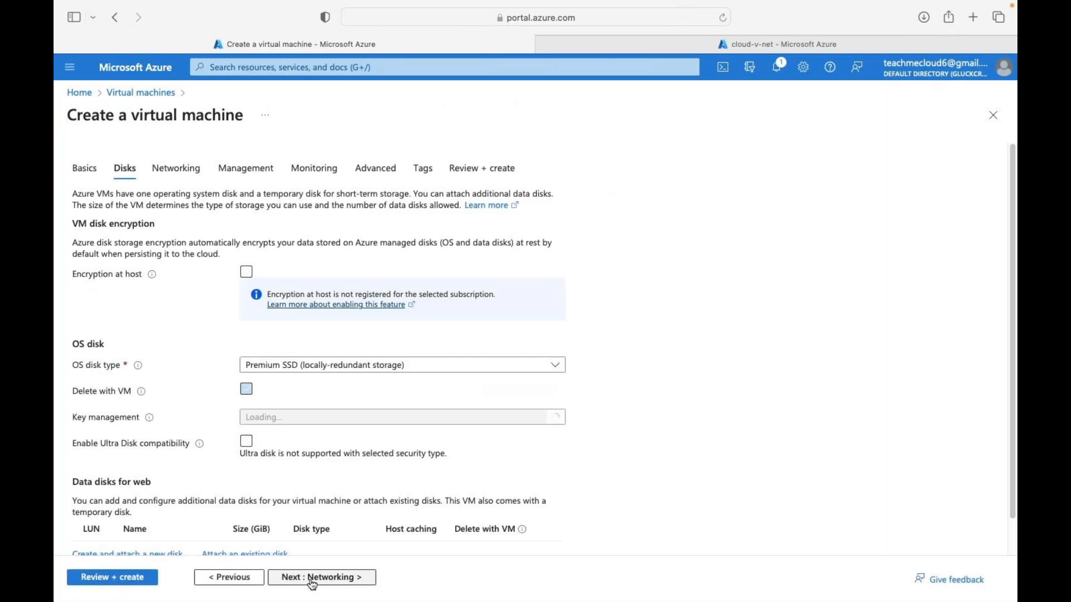
{"action": "left_click", "coordinate": [313, 578]}
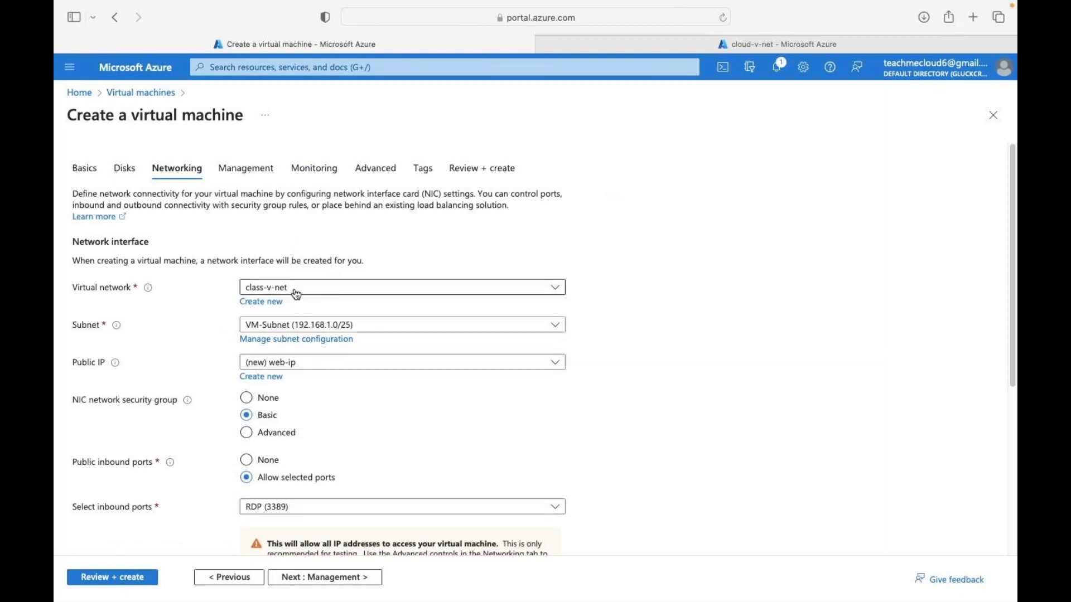
{"action": "left_click", "coordinate": [329, 580]}
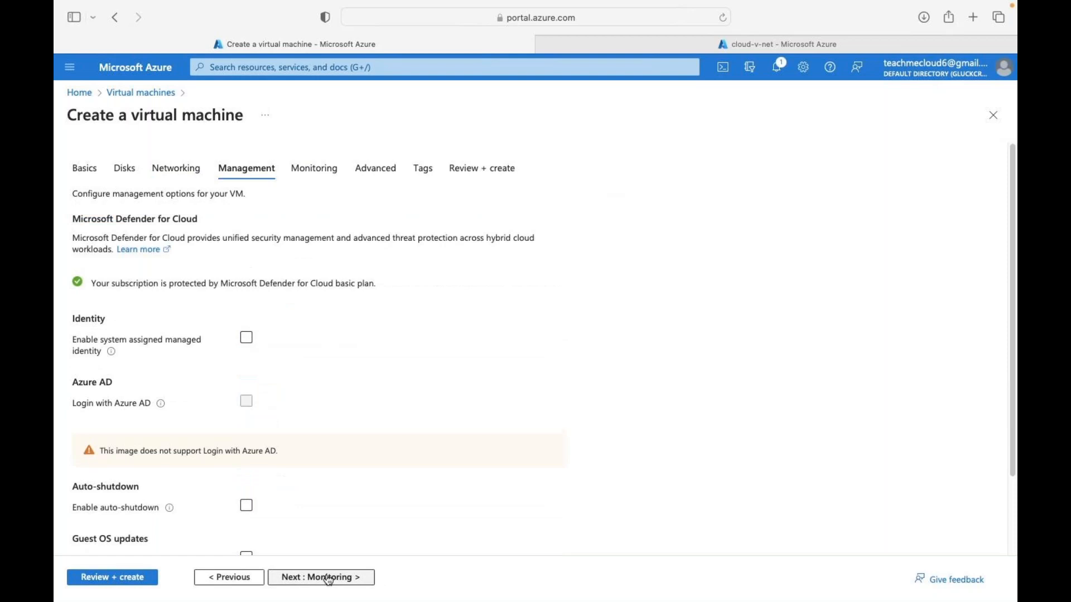
{"action": "left_click", "coordinate": [307, 577]}
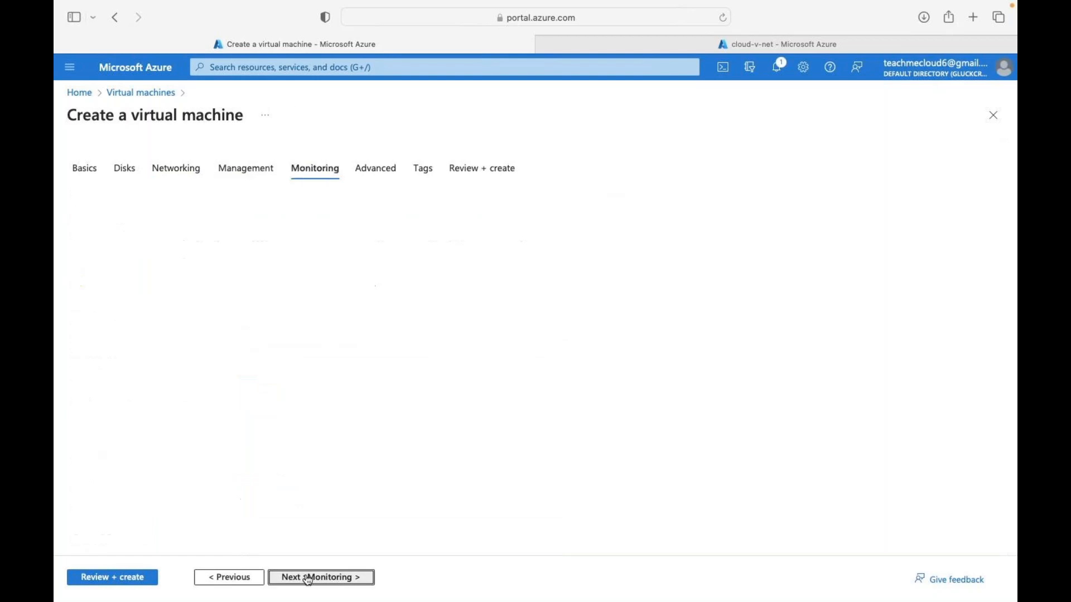
{"action": "left_click", "coordinate": [114, 580]}
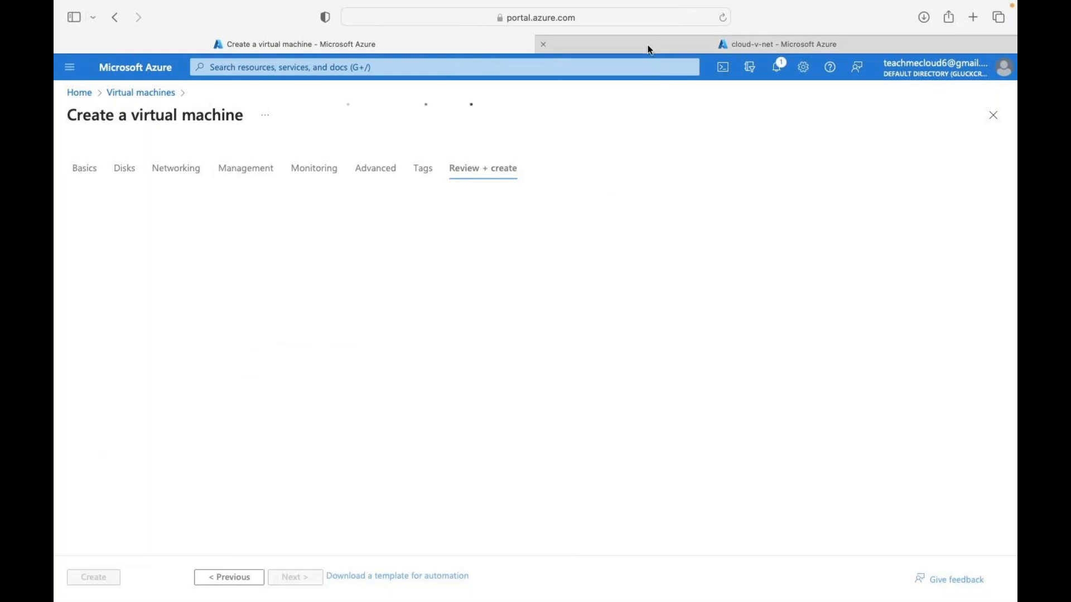
{"action": "mouse_move", "coordinate": [647, 44]}
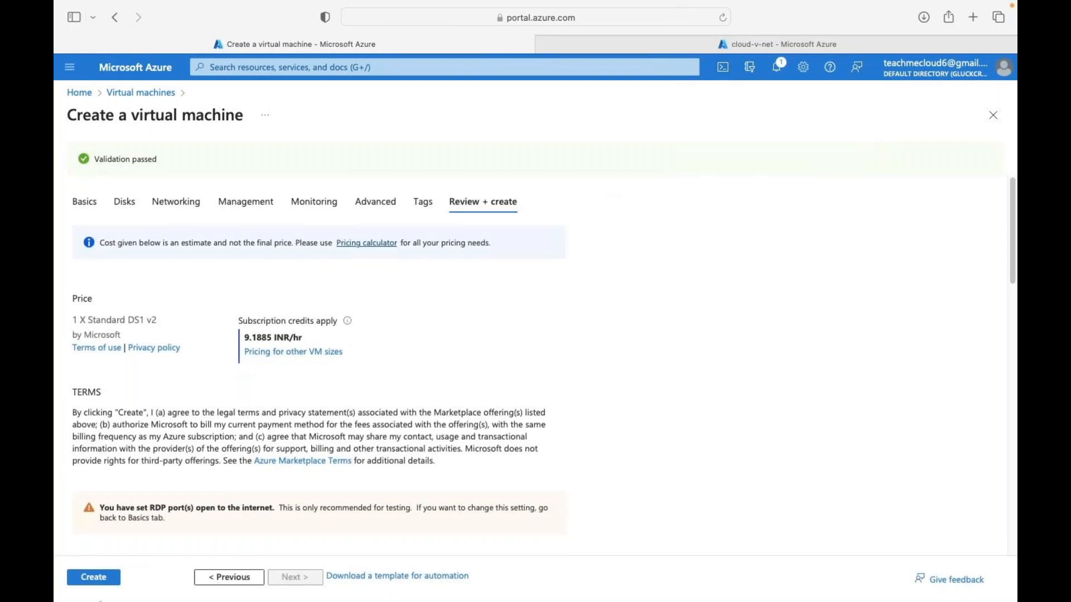
{"action": "left_click", "coordinate": [93, 578]}
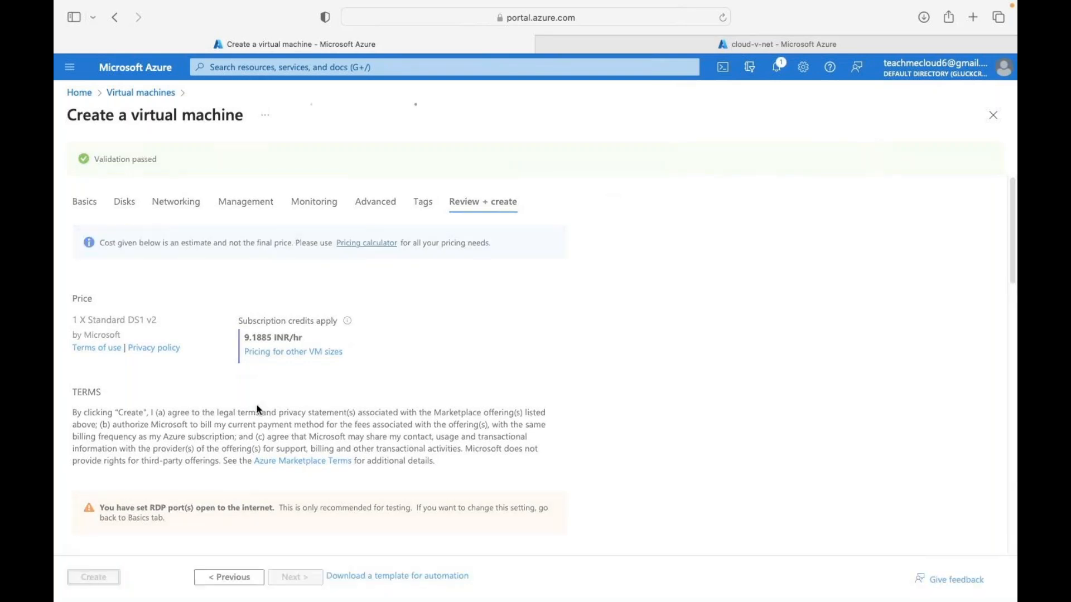
{"action": "left_click", "coordinate": [675, 45]}
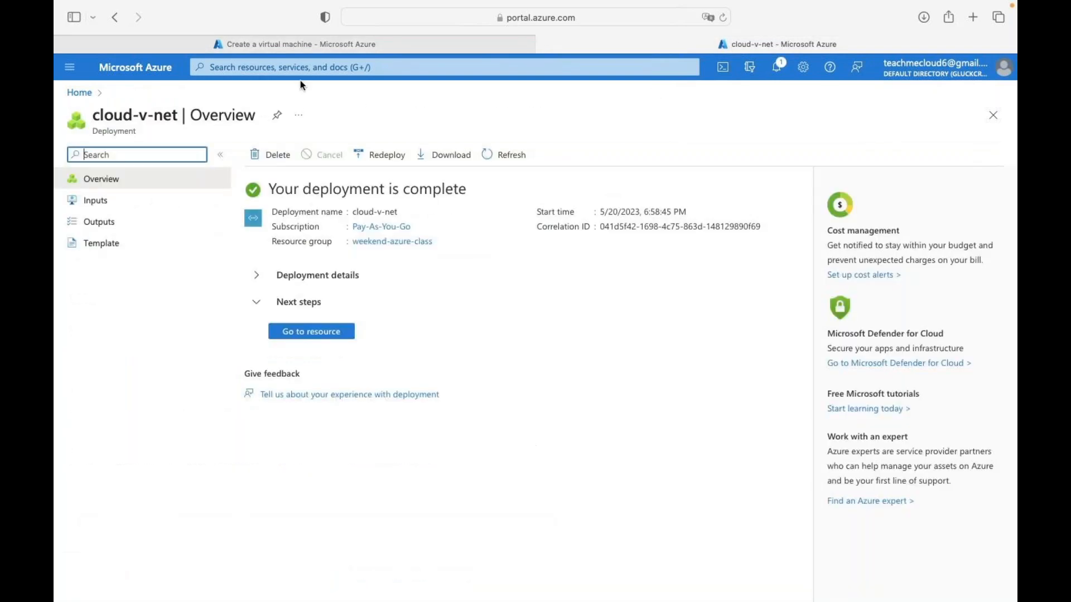
- From the Azure home page, start creating a second virtual machine
{"action": "left_click", "coordinate": [173, 72]}
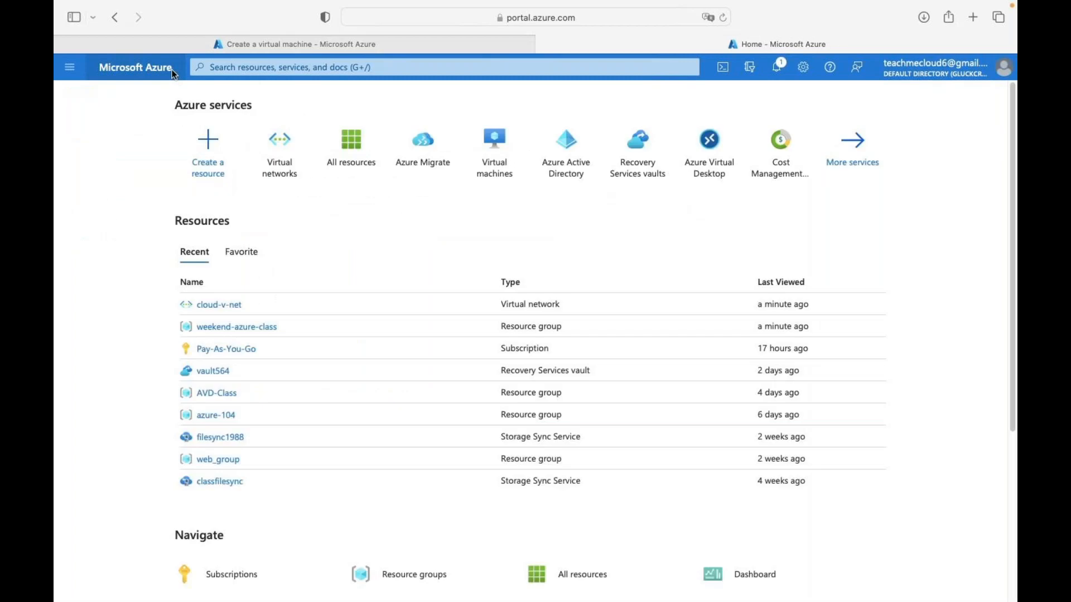
{"action": "left_click", "coordinate": [513, 177]}
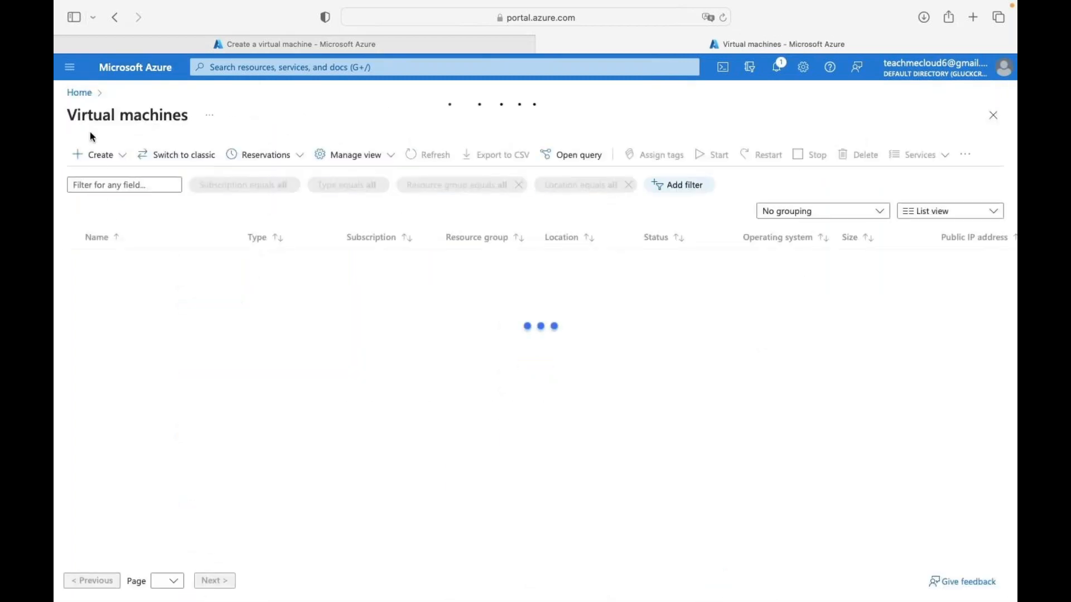
{"action": "left_click", "coordinate": [97, 159]}
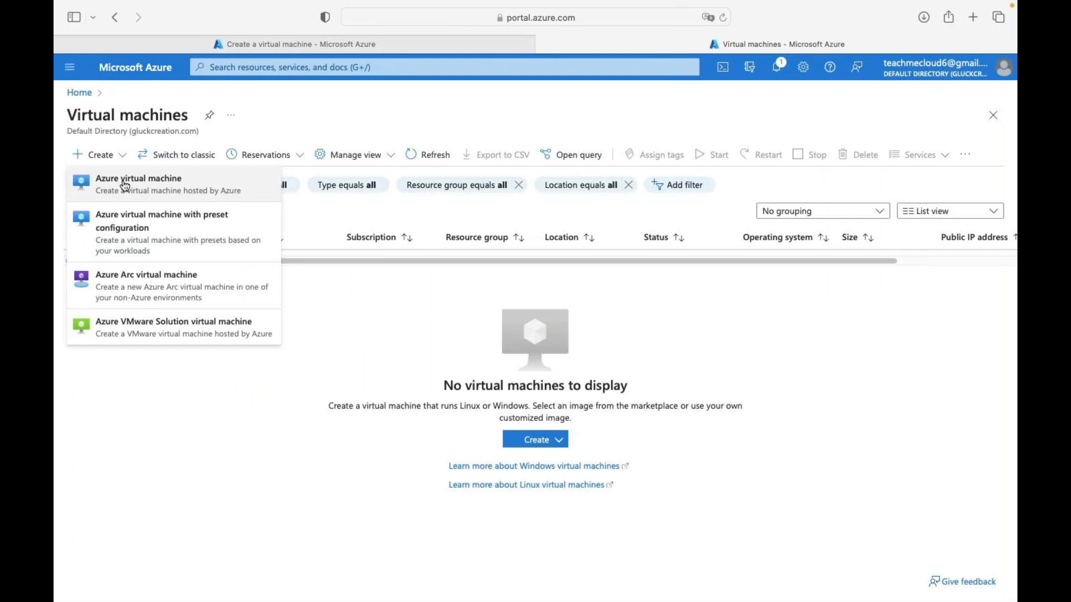
{"action": "left_click", "coordinate": [125, 186]}
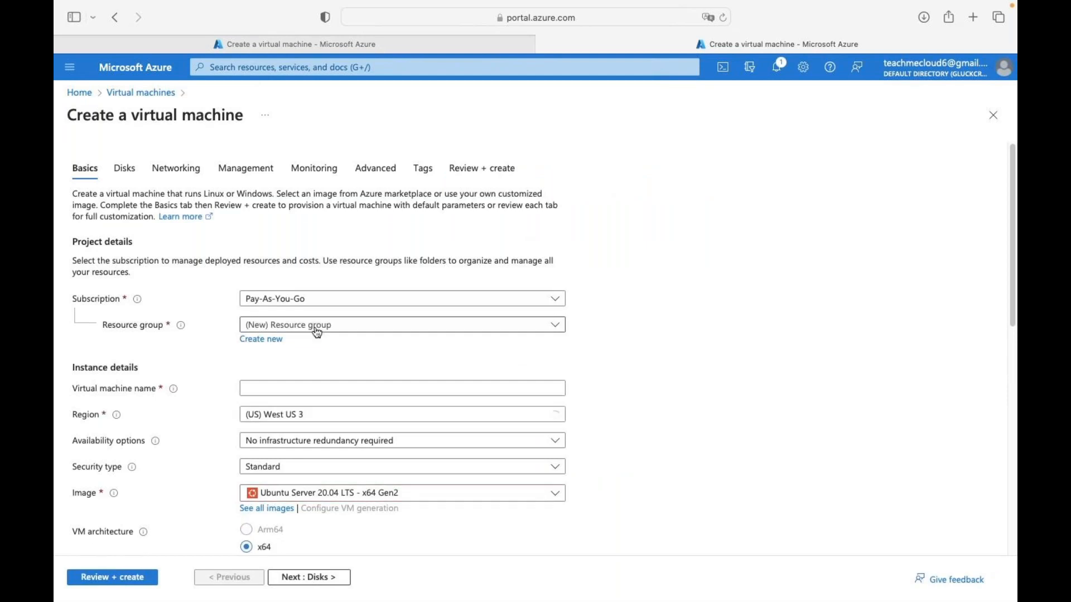
- Select the existing resource group weekend-azure-class for the new VM
{"action": "left_click", "coordinate": [322, 326]}
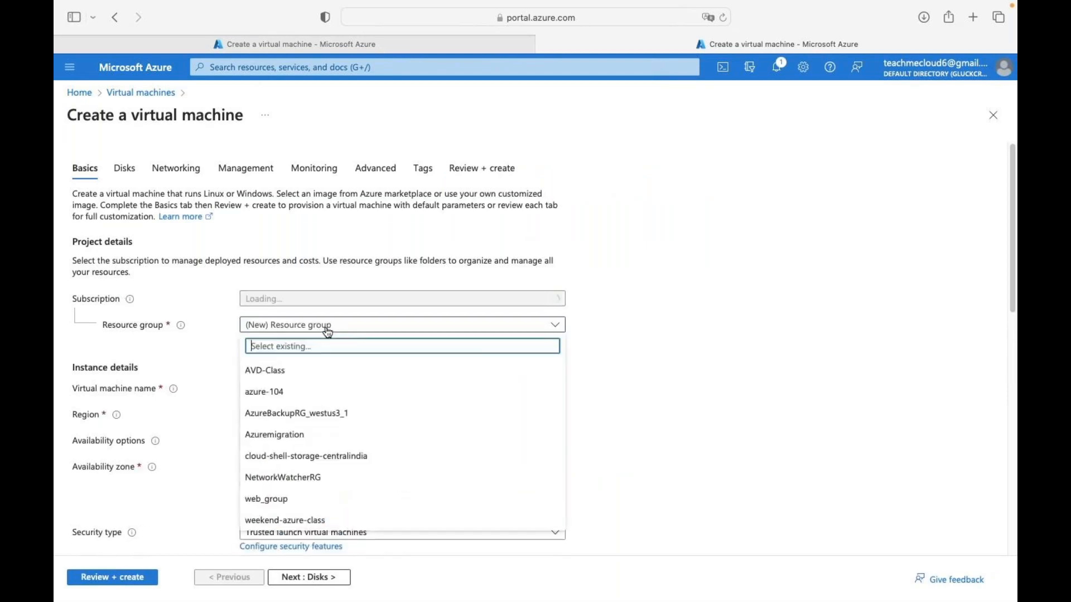
{"action": "scroll", "coordinate": [291, 447], "scroll_direction": "down", "scroll_amount": 5}
{"action": "scroll", "coordinate": [290, 447], "scroll_direction": "down", "scroll_amount": 3}
{"action": "scroll", "coordinate": [289, 518], "scroll_direction": "up", "scroll_amount": 9}
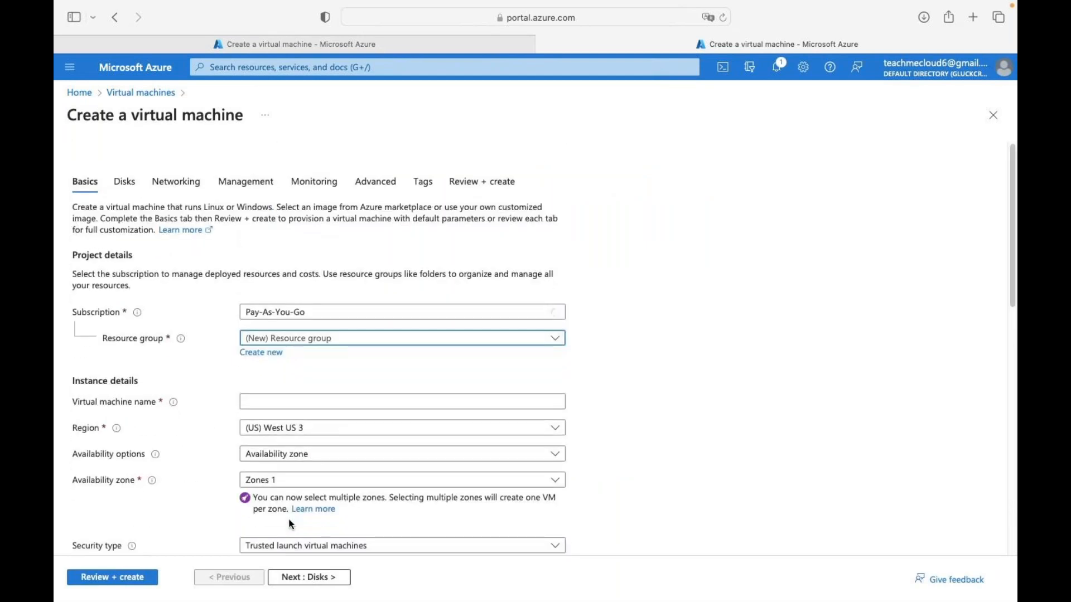
{"action": "left_click", "coordinate": [352, 329]}
{"action": "scroll", "coordinate": [263, 523], "scroll_direction": "down", "scroll_amount": 4}
{"action": "scroll", "coordinate": [265, 525], "scroll_direction": "up", "scroll_amount": 3}
{"action": "scroll", "coordinate": [265, 527], "scroll_direction": "up", "scroll_amount": 1}
{"action": "left_click", "coordinate": [366, 291]}
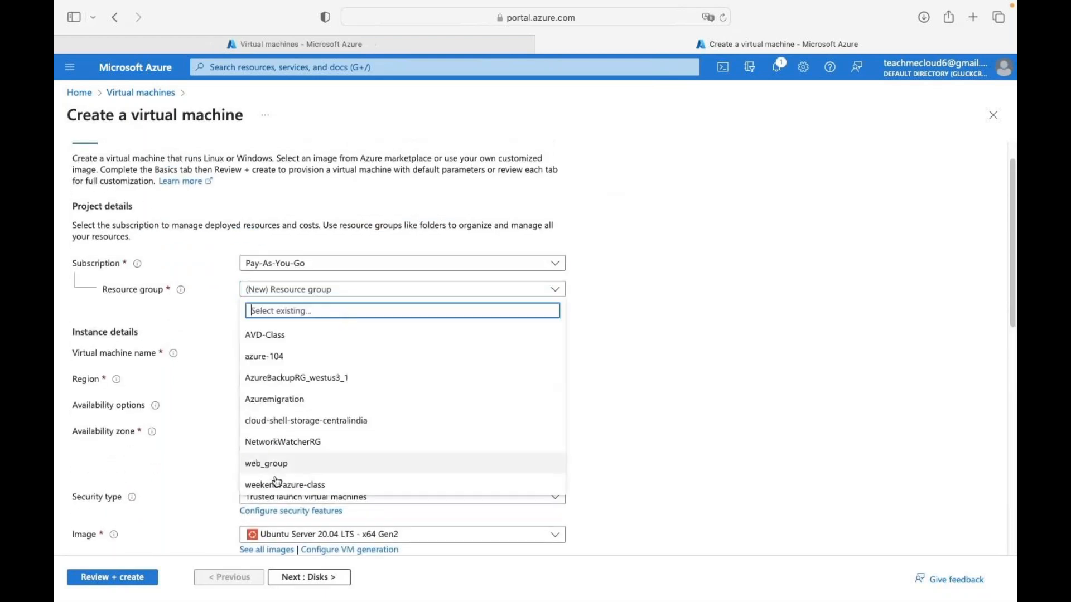
{"action": "left_click", "coordinate": [278, 491]}
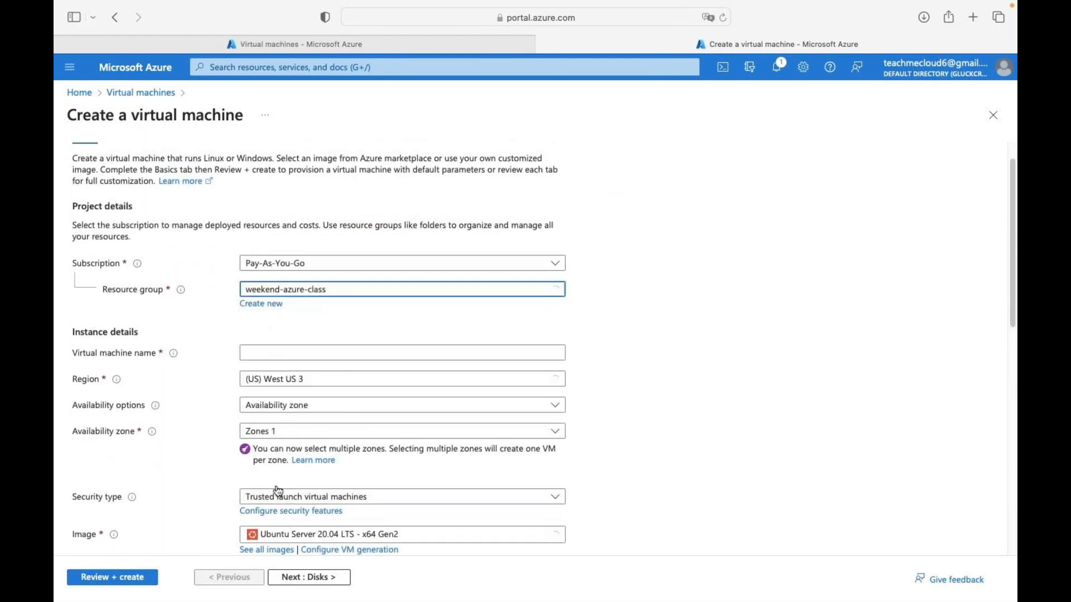
- Name the VM web2 with no infrastructure redundancy and the Windows Server 2016 Datacenter image
{"action": "left_click", "coordinate": [289, 354]}
{"action": "type", "text": "web"}
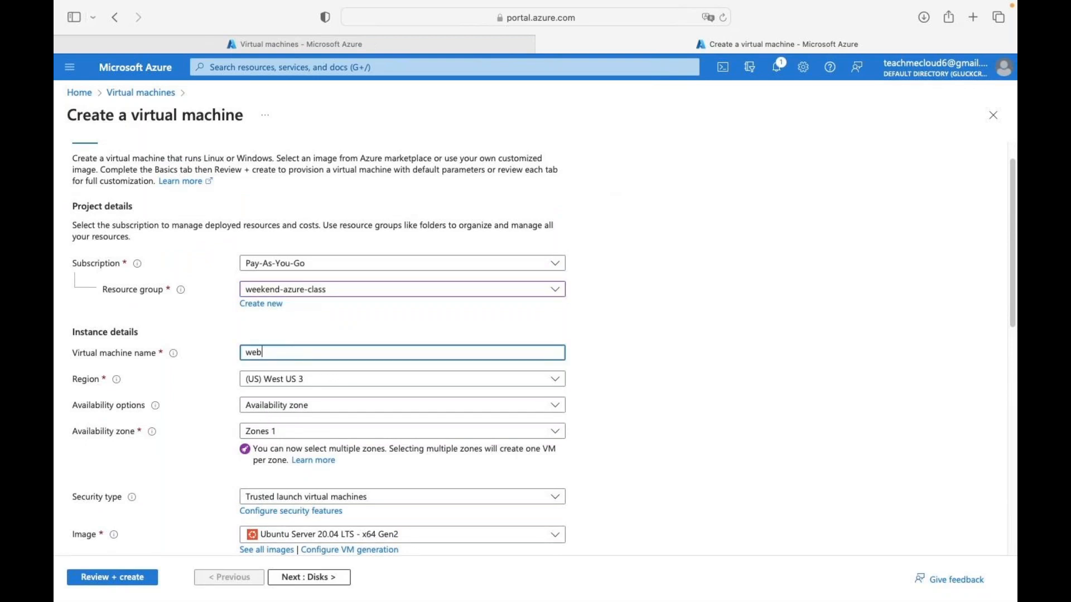
{"action": "type", "text": "2"}
{"action": "left_click", "coordinate": [311, 412]}
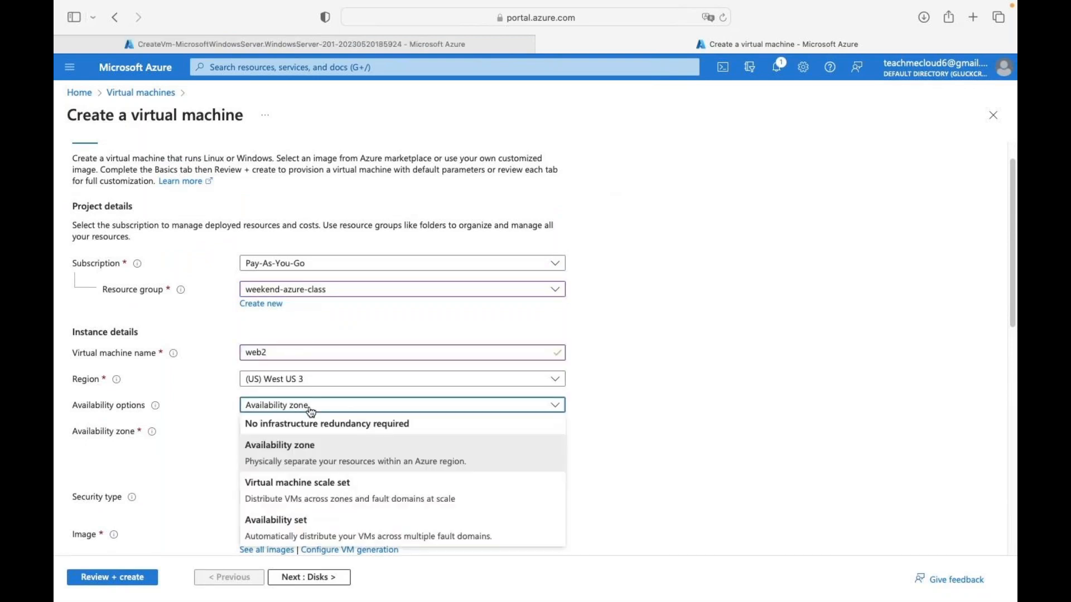
{"action": "left_click", "coordinate": [324, 425]}
{"action": "left_click", "coordinate": [353, 468]}
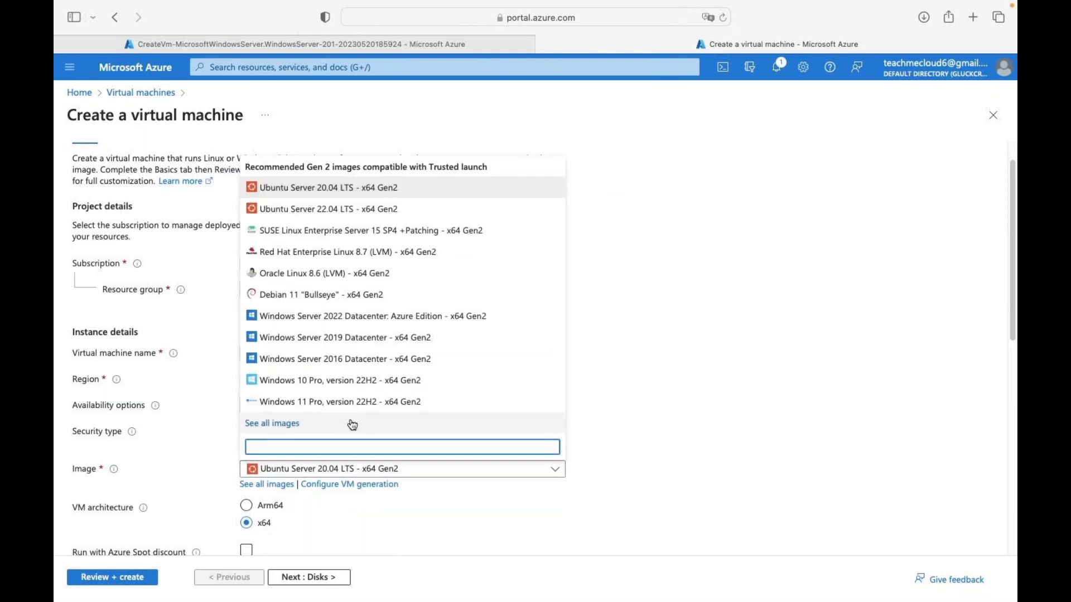
{"action": "left_click", "coordinate": [354, 360]}
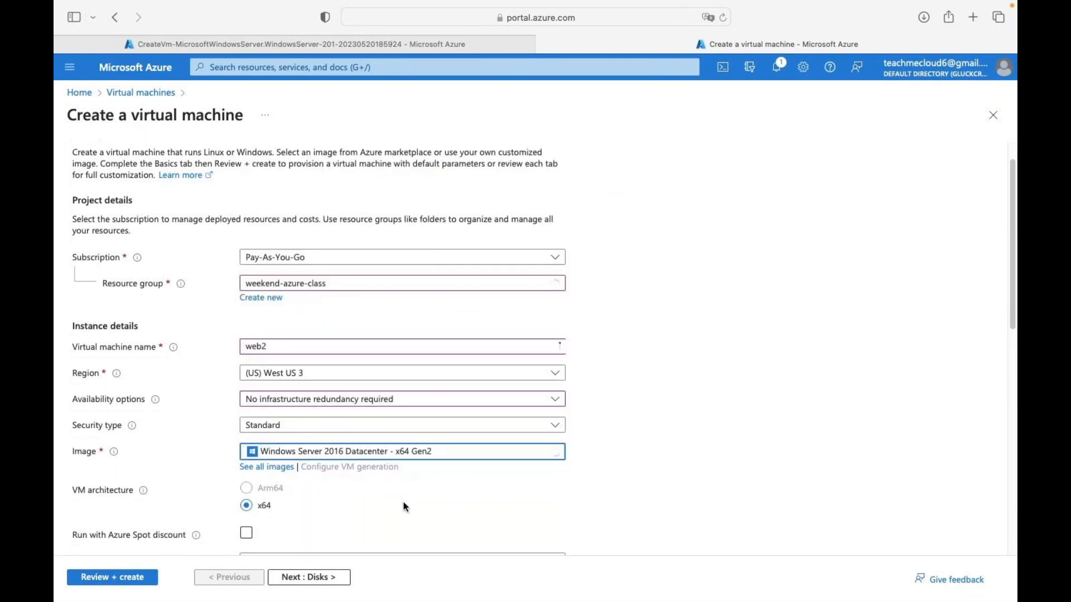
- Set administrator username web and its password, then advance through Disks to Networking
{"action": "scroll", "coordinate": [406, 506], "scroll_direction": "down", "scroll_amount": 4}
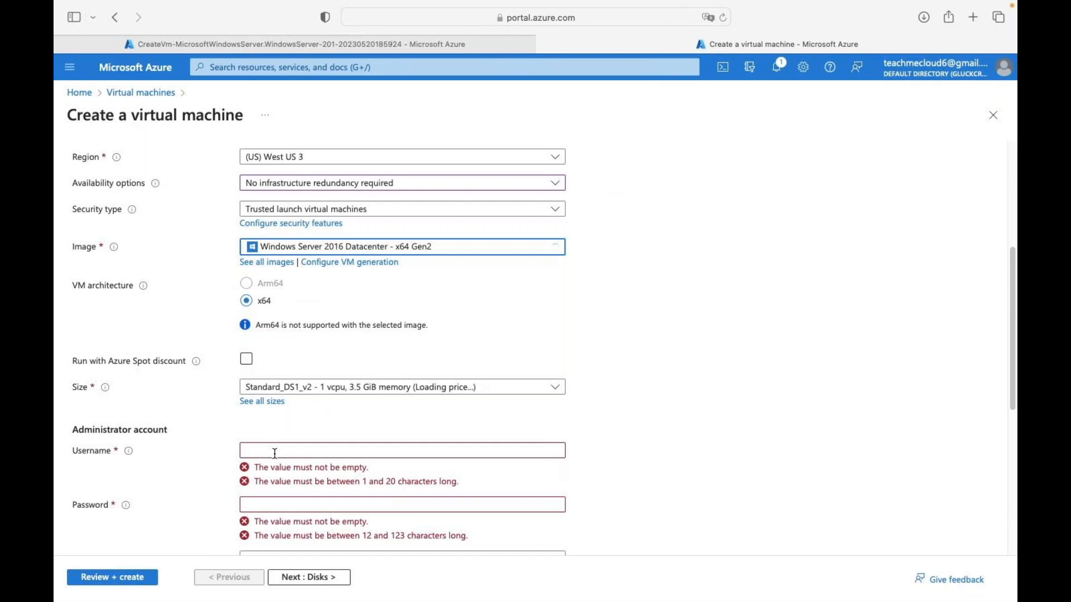
{"action": "left_click", "coordinate": [275, 454]}
{"action": "type", "text": "web"}
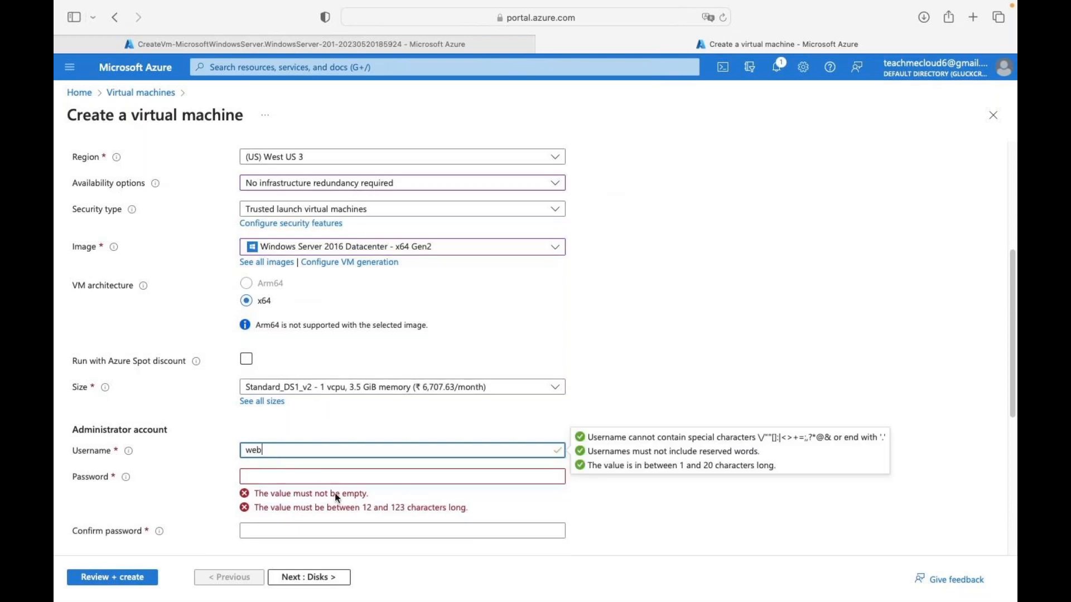
{"action": "left_click", "coordinate": [323, 481]}
{"action": "type", "text": "••••"}
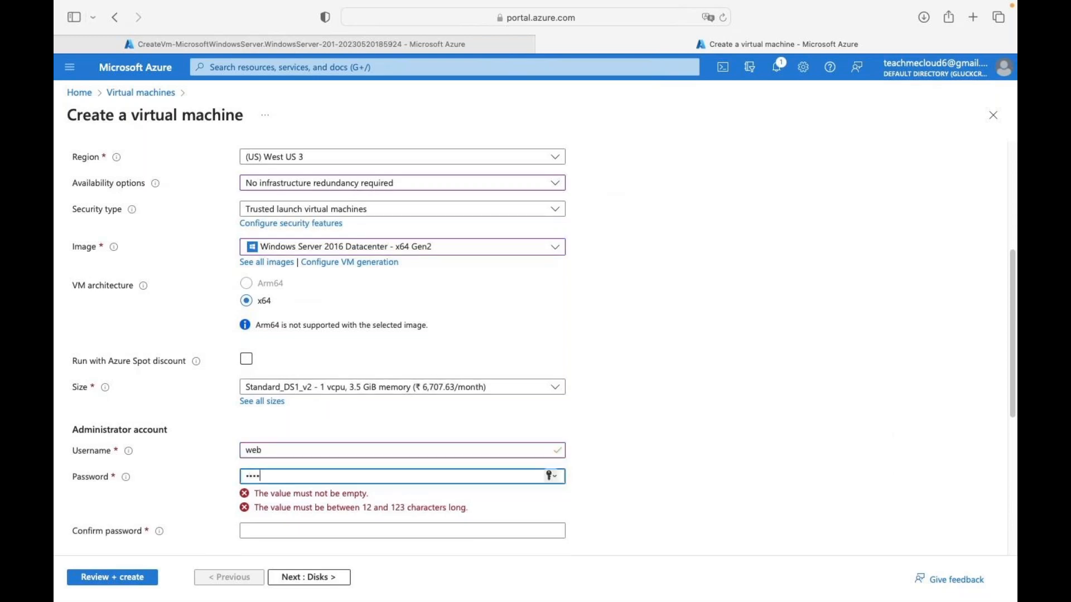
{"action": "type", "text": "••••••••"}
{"action": "key", "text": "Tab"}
{"action": "type", "text": "•"}
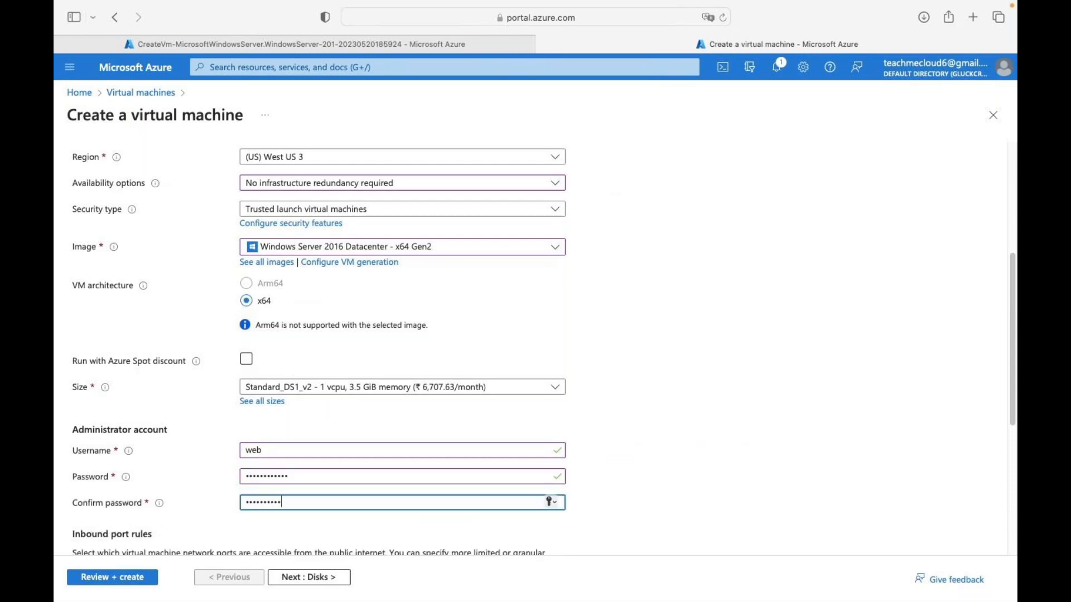
{"action": "type", "text": "••••••••••"}
{"action": "scroll", "coordinate": [473, 387], "scroll_direction": "down", "scroll_amount": 5}
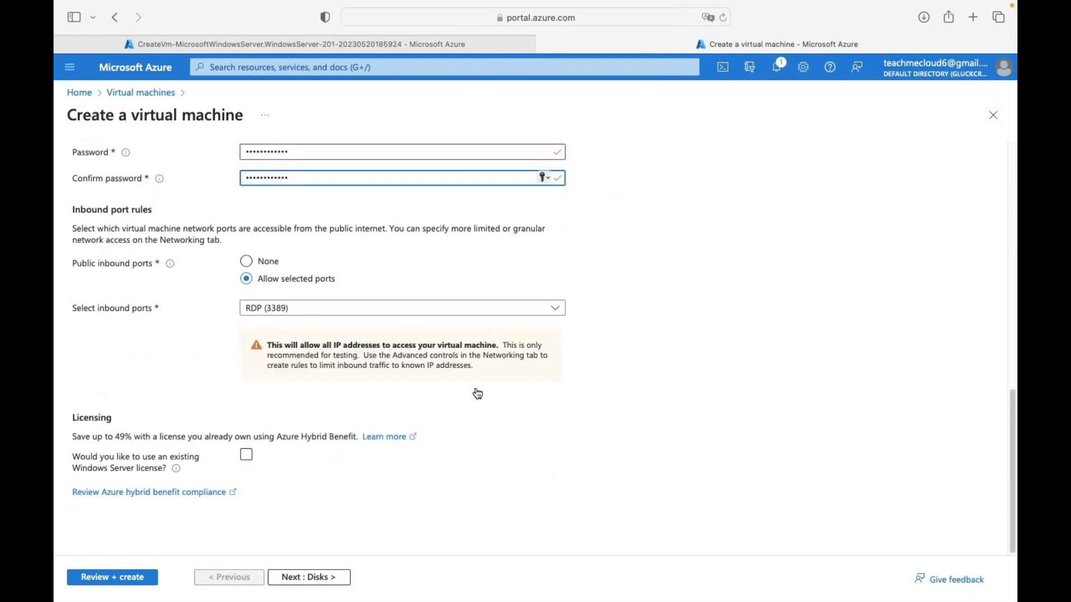
{"action": "left_click", "coordinate": [301, 580]}
{"action": "left_click", "coordinate": [299, 580]}
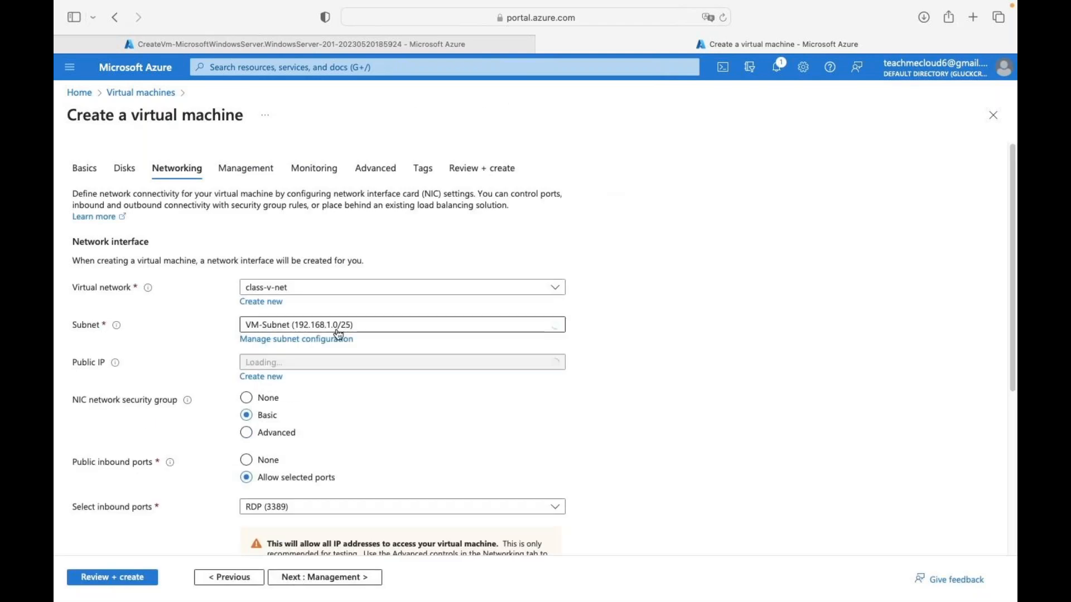
- Put web2 on virtual network cloud-v-net and proceed to Review + create for validation
{"action": "left_click", "coordinate": [306, 288]}
{"action": "left_click", "coordinate": [266, 376]}
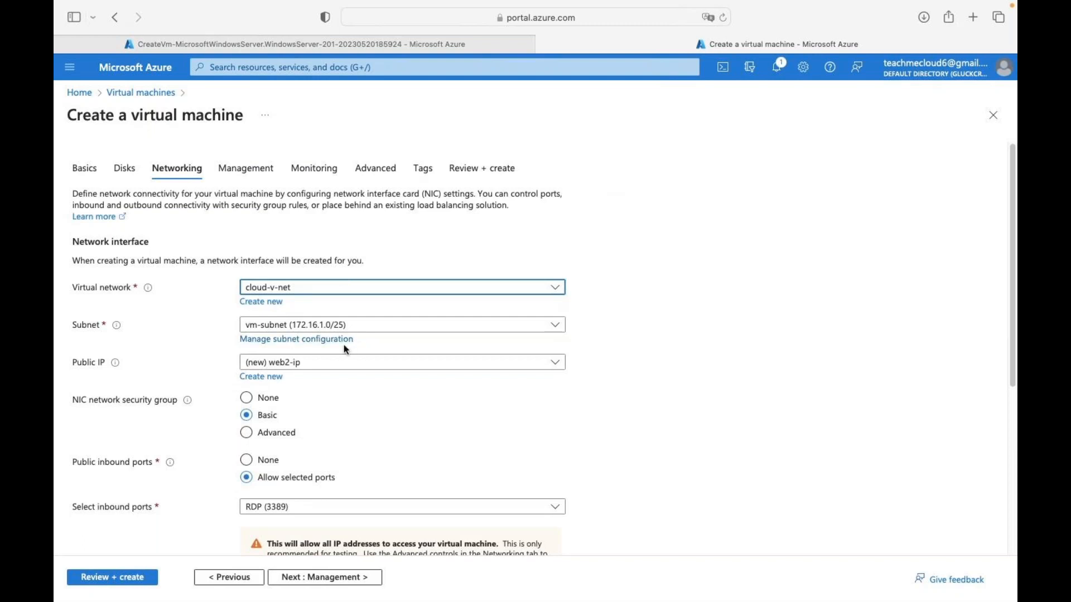
{"action": "scroll", "coordinate": [318, 483], "scroll_direction": "down", "scroll_amount": 5}
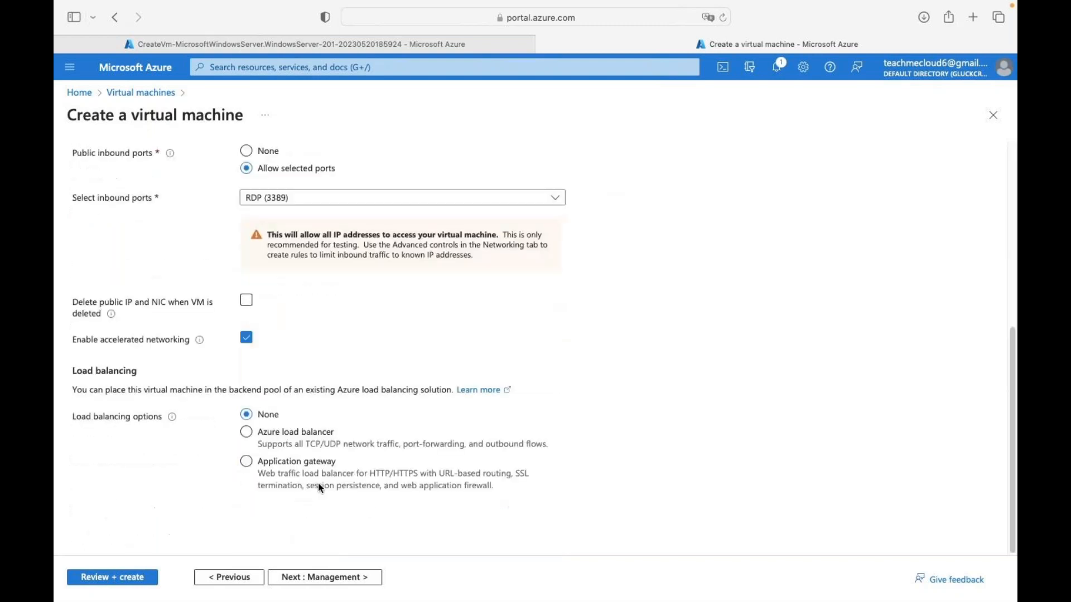
{"action": "left_click", "coordinate": [318, 580]}
{"action": "left_click", "coordinate": [318, 580]}
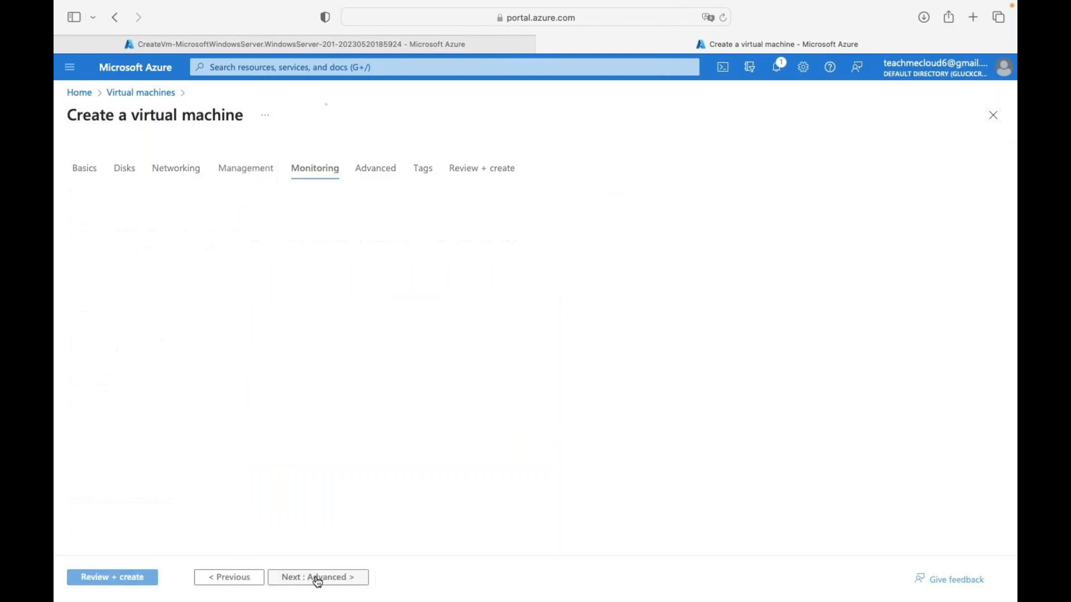
{"action": "left_click", "coordinate": [149, 580]}
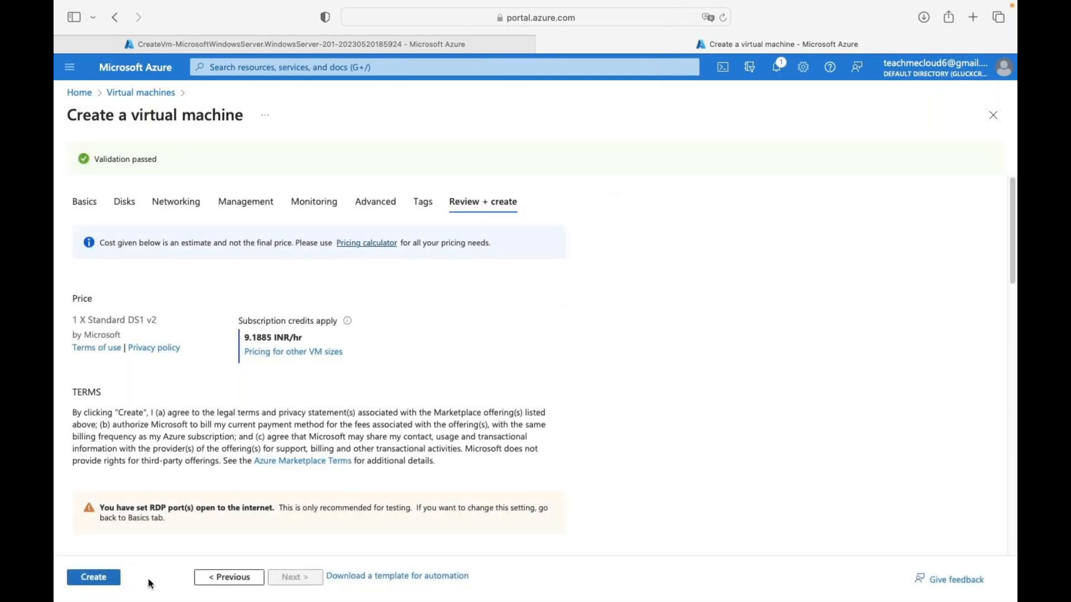
- Create web2 and return to the first VM's completed deployment overview
{"action": "left_click", "coordinate": [103, 572]}
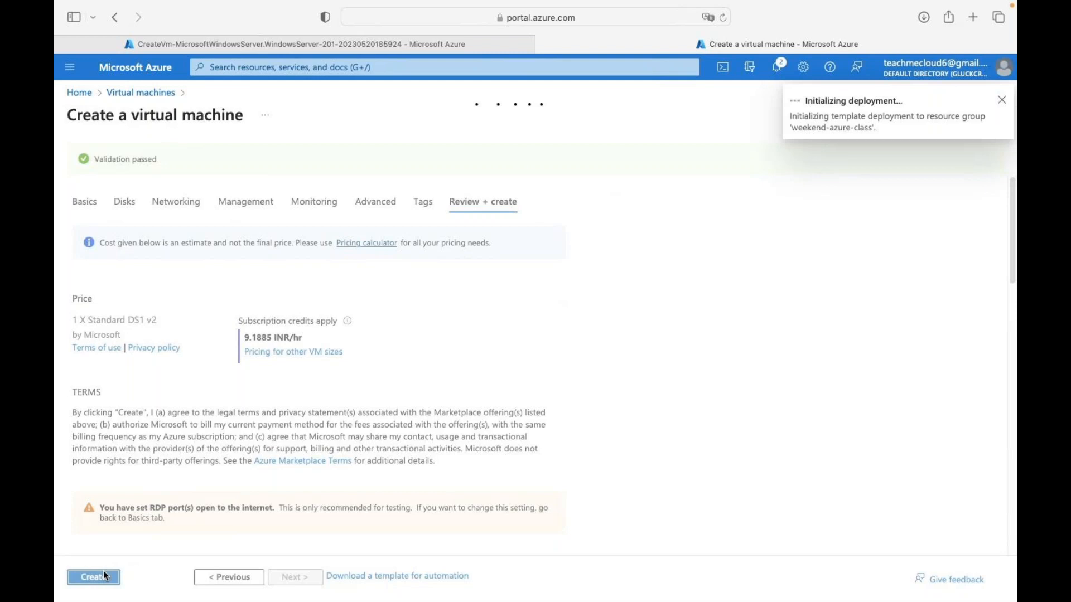
{"action": "left_click", "coordinate": [354, 42]}
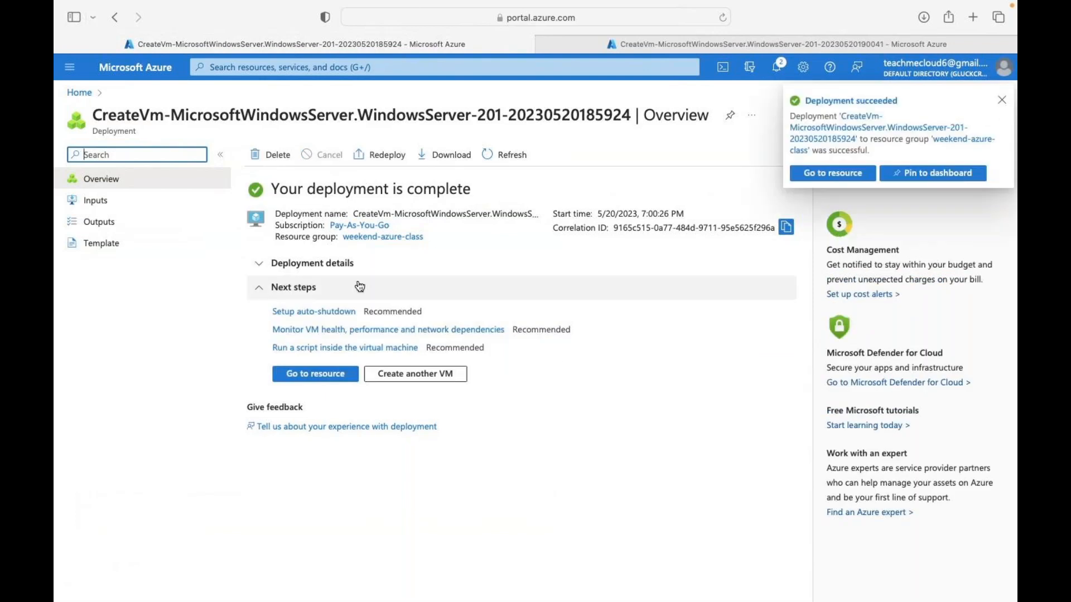
- Download the web VM's RDP file web-24.rdp and open it in Remote Desktop
{"action": "left_click", "coordinate": [315, 374]}
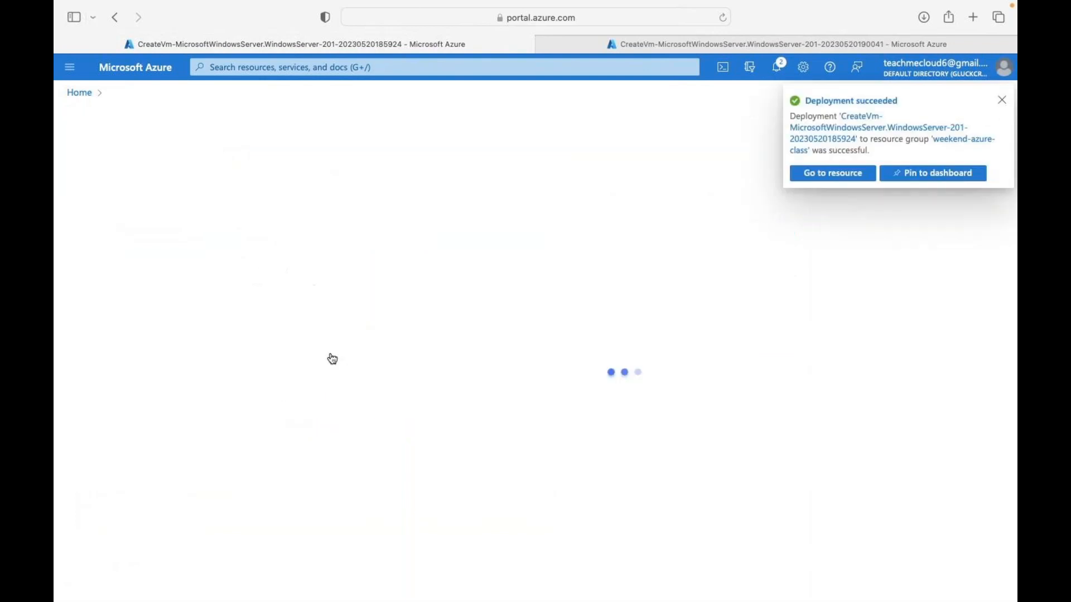
{"action": "left_click", "coordinate": [1002, 100]}
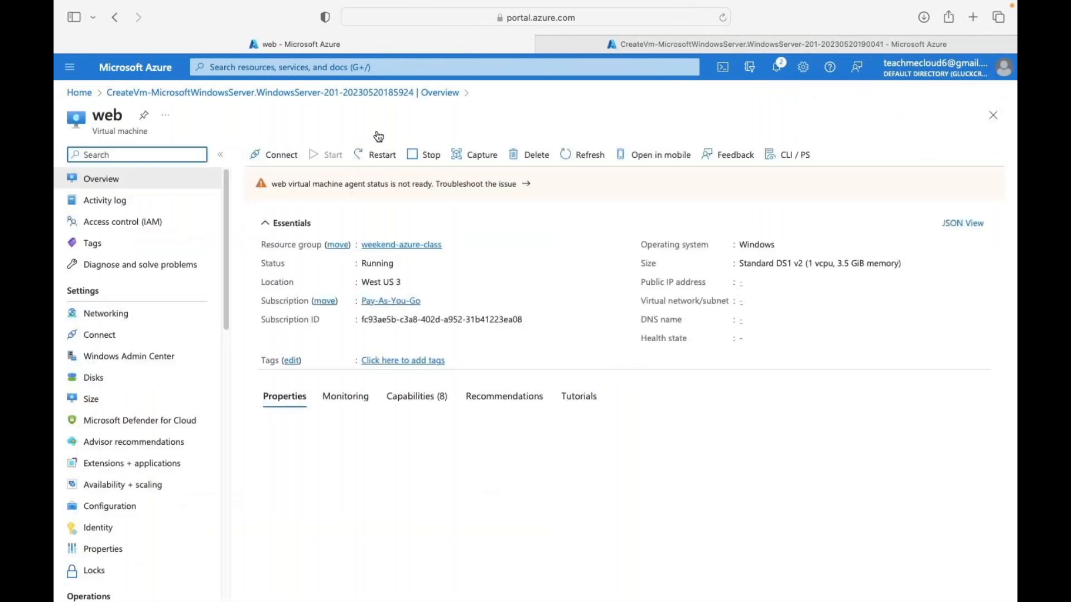
{"action": "left_click", "coordinate": [298, 160]}
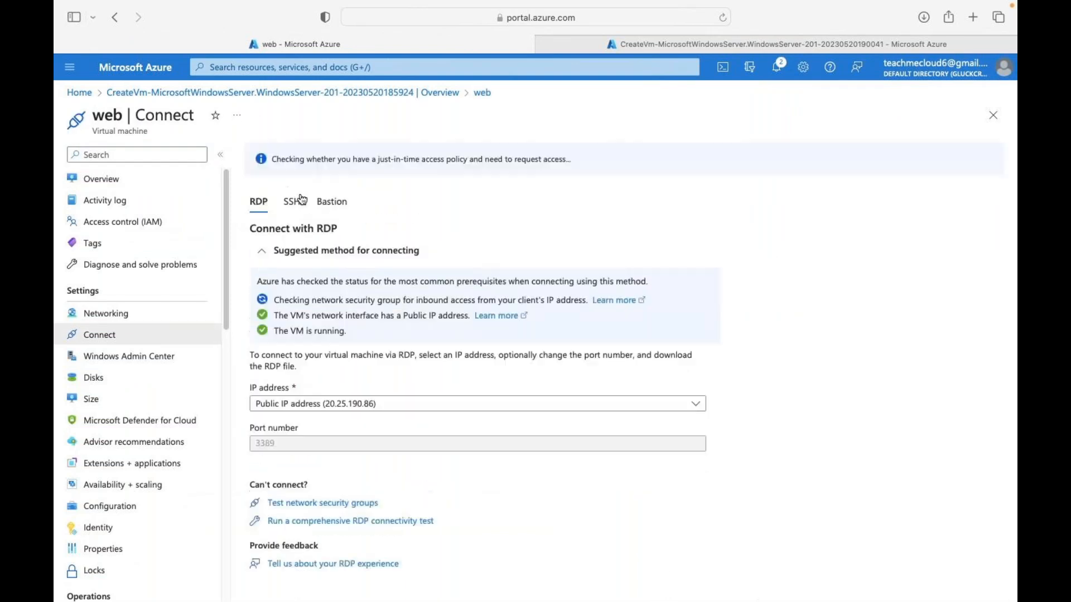
{"action": "left_click", "coordinate": [300, 474]}
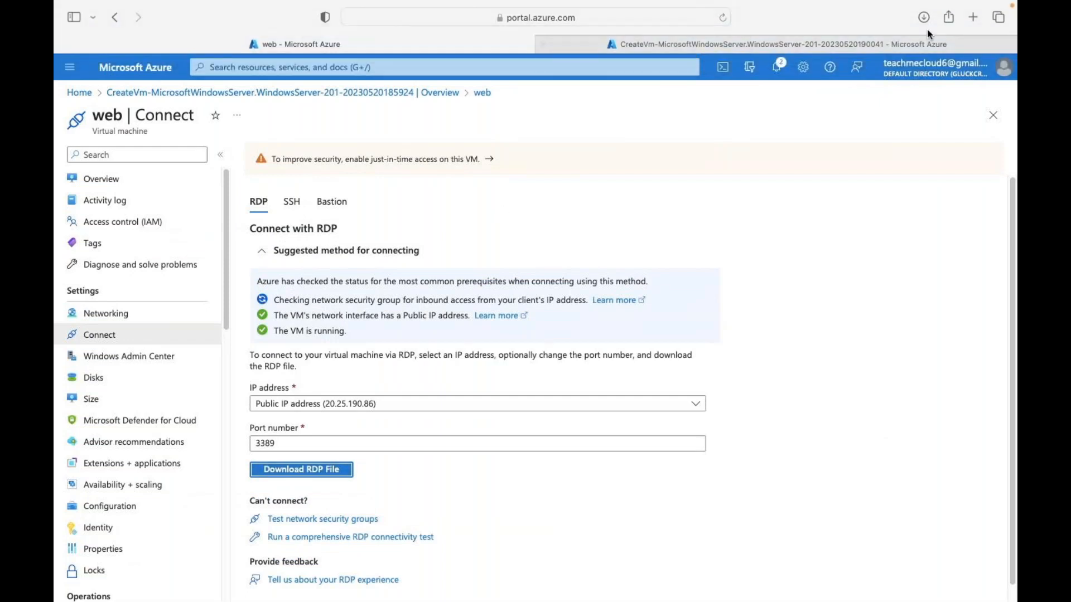
{"action": "left_click", "coordinate": [923, 20]}
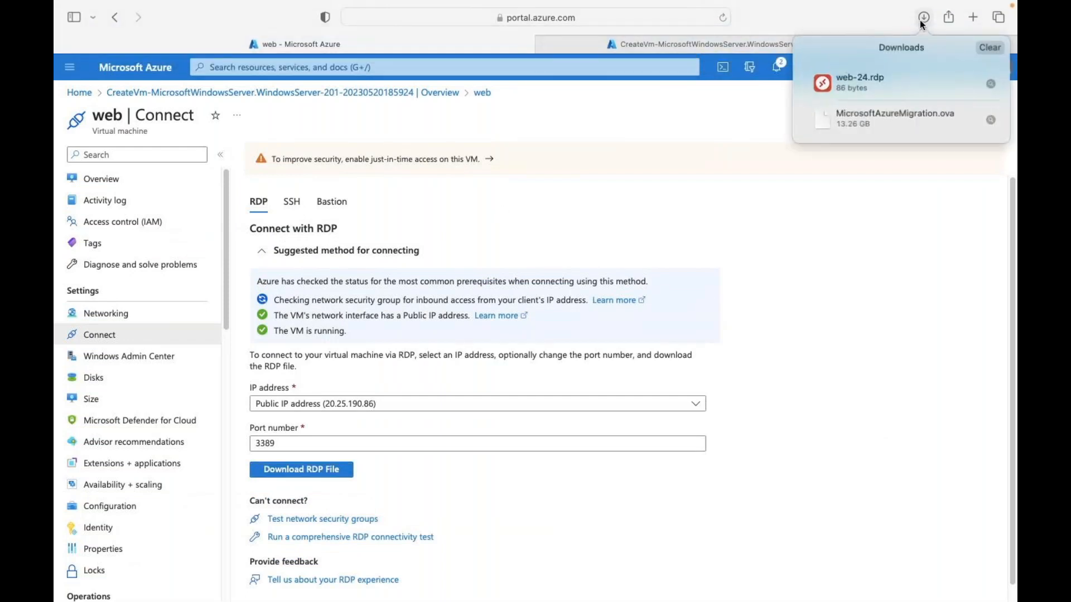
{"action": "double_click", "coordinate": [841, 80]}
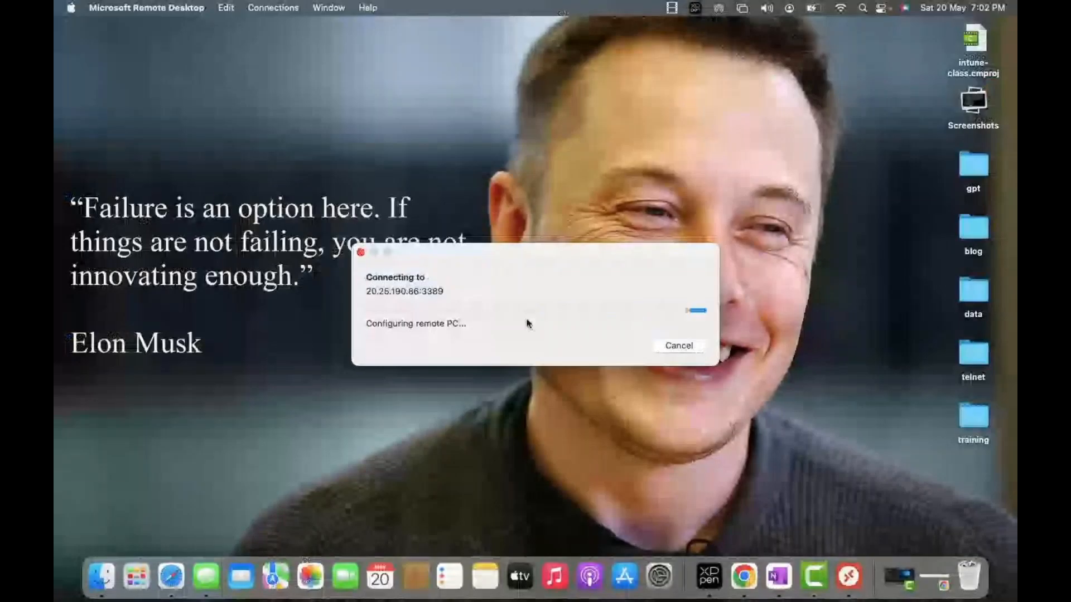
- Sign in to the web VM's remote session as web, accepting the unverified certificate
{"action": "type", "text": "web"}
{"action": "key", "text": "Tab"}
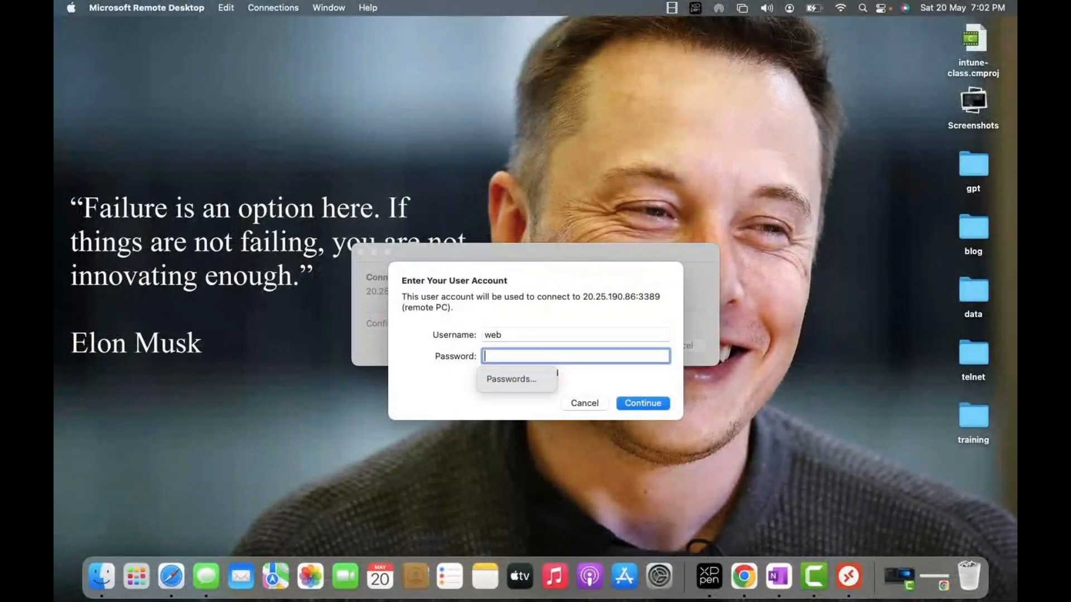
{"action": "type", "text": "•••••••••••••"}
{"action": "key", "text": "Return"}
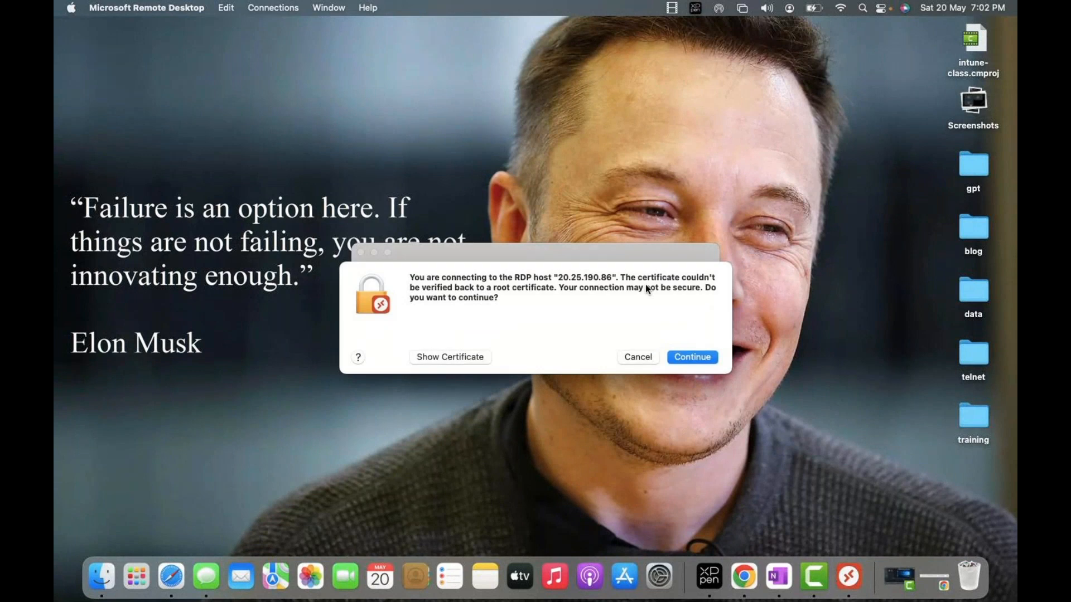
{"action": "left_click", "coordinate": [700, 358]}
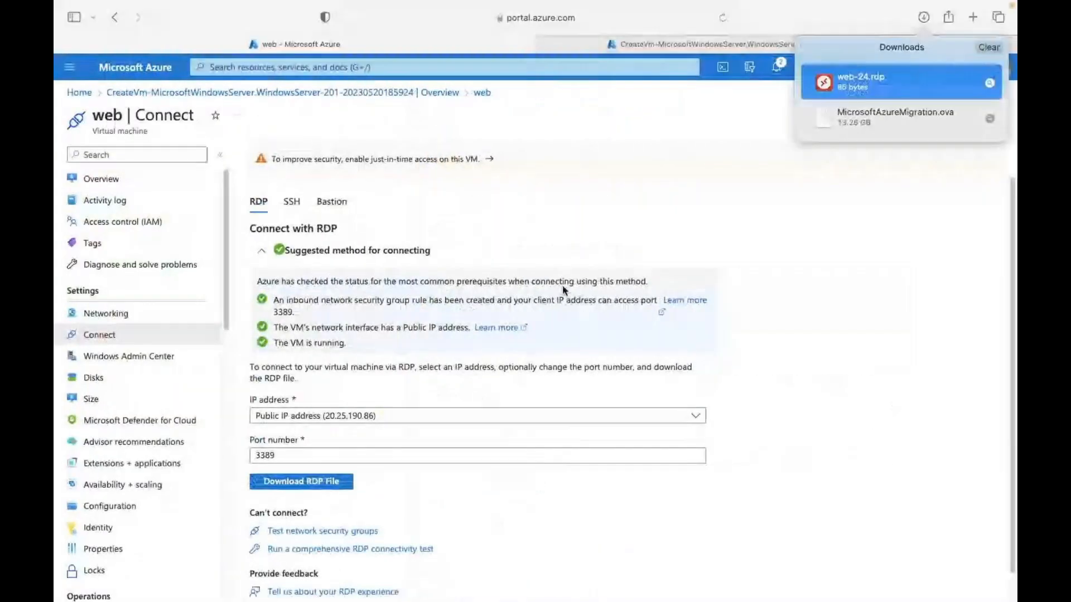
{"action": "left_click", "coordinate": [691, 43]}
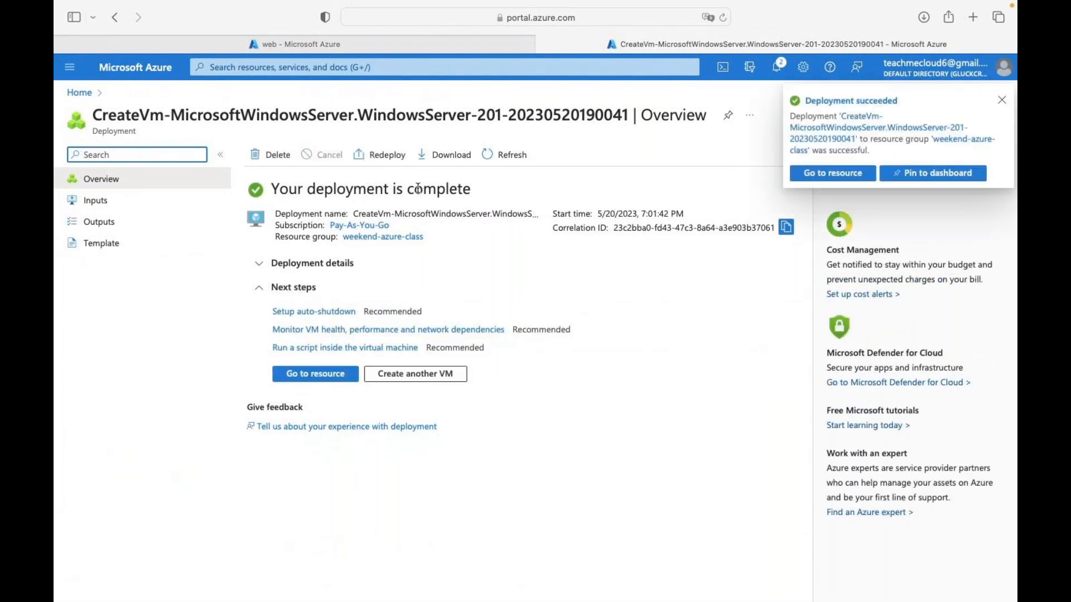
- Download web2's RDP file web2-3.rdp from its Connect page and open it
{"action": "left_click", "coordinate": [315, 373]}
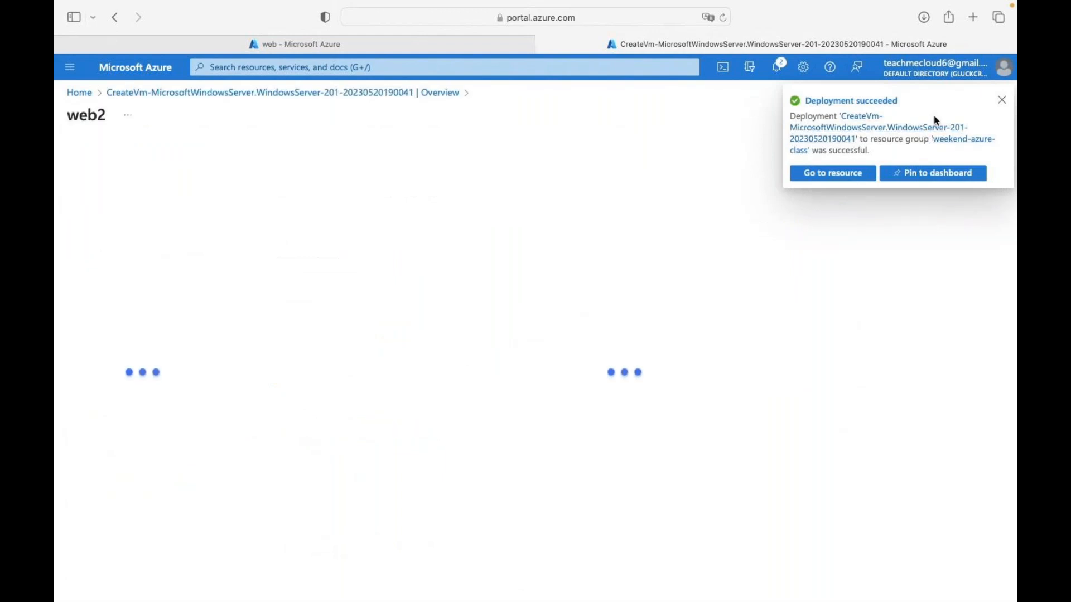
{"action": "left_click", "coordinate": [1003, 102]}
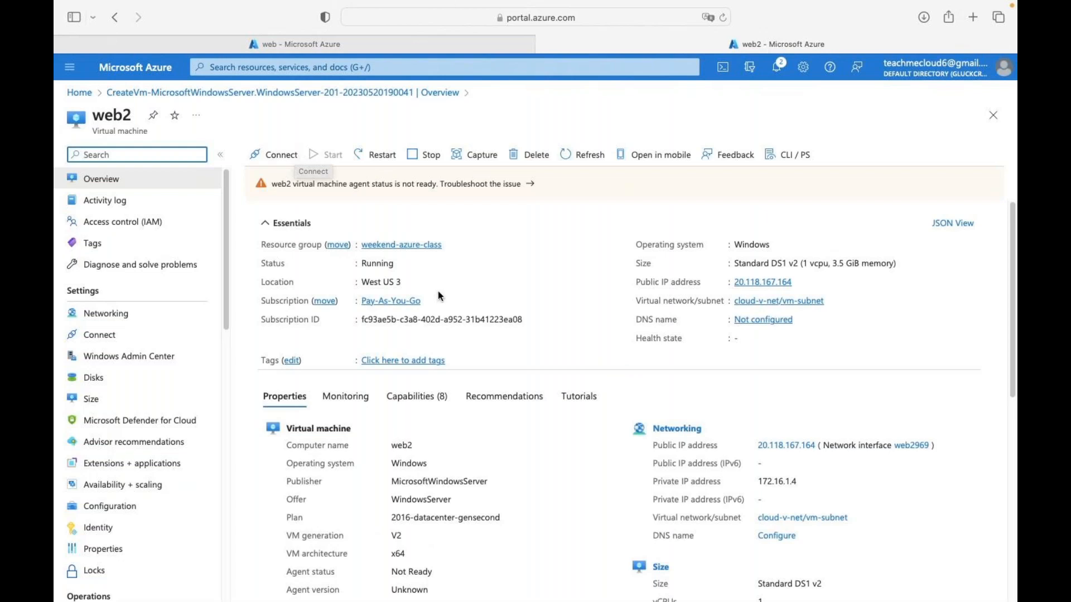
{"action": "left_click", "coordinate": [296, 159]}
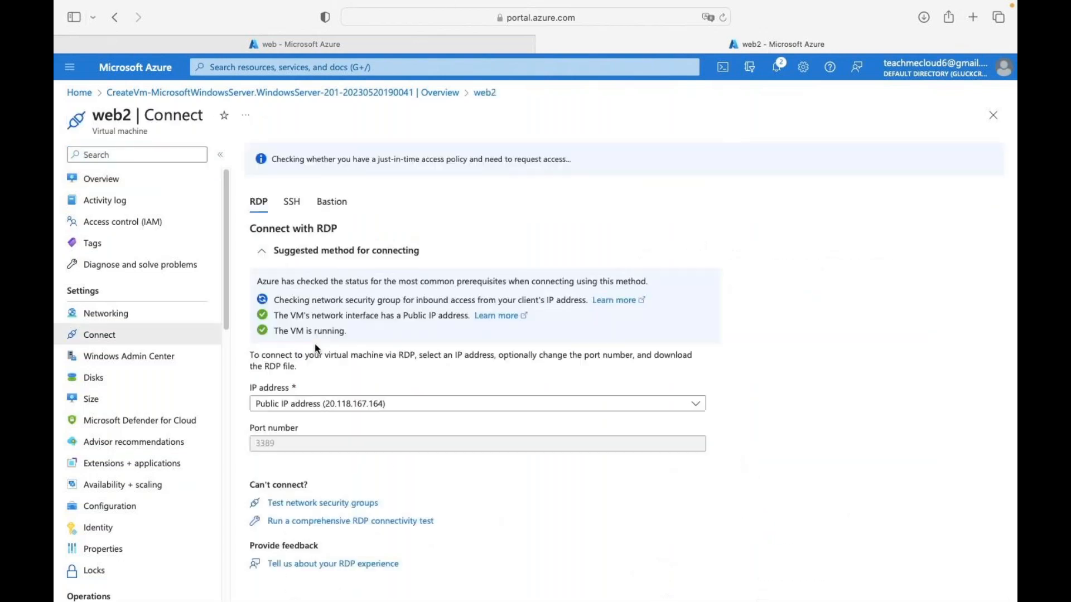
{"action": "left_click", "coordinate": [294, 473]}
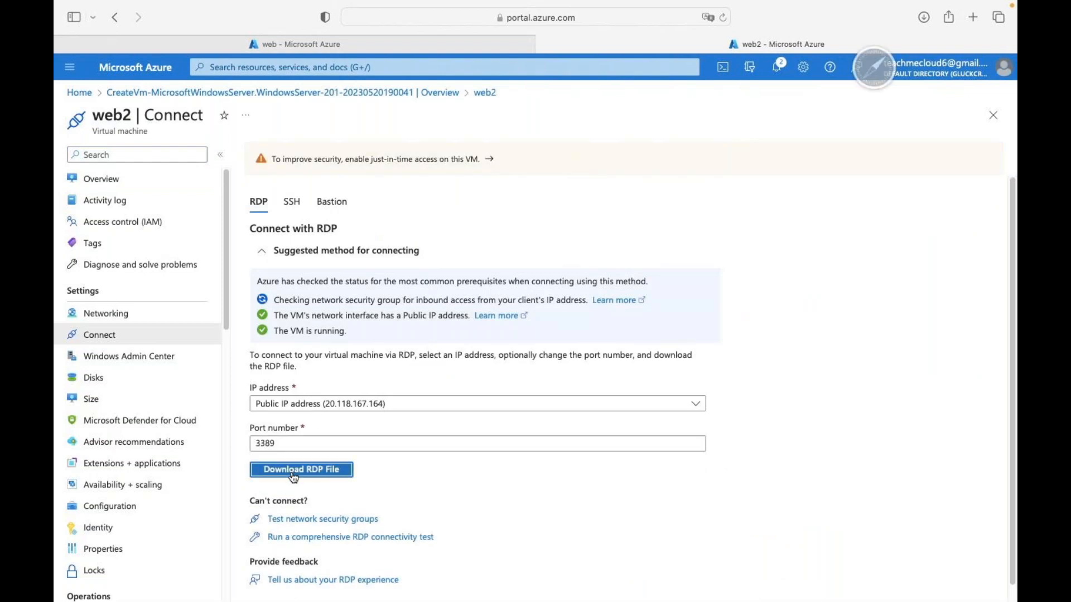
{"action": "double_click", "coordinate": [887, 77]}
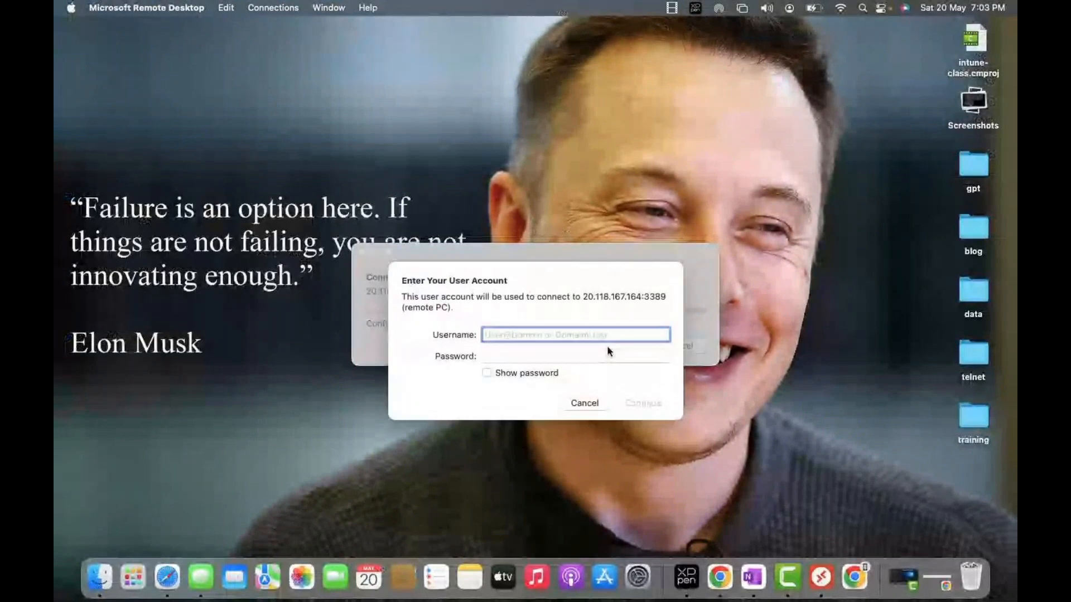
- Sign in to web2 at 20.118.167.164 as web and accept the certificate warning
{"action": "type", "text": "web"}
{"action": "key", "text": "Tab"}
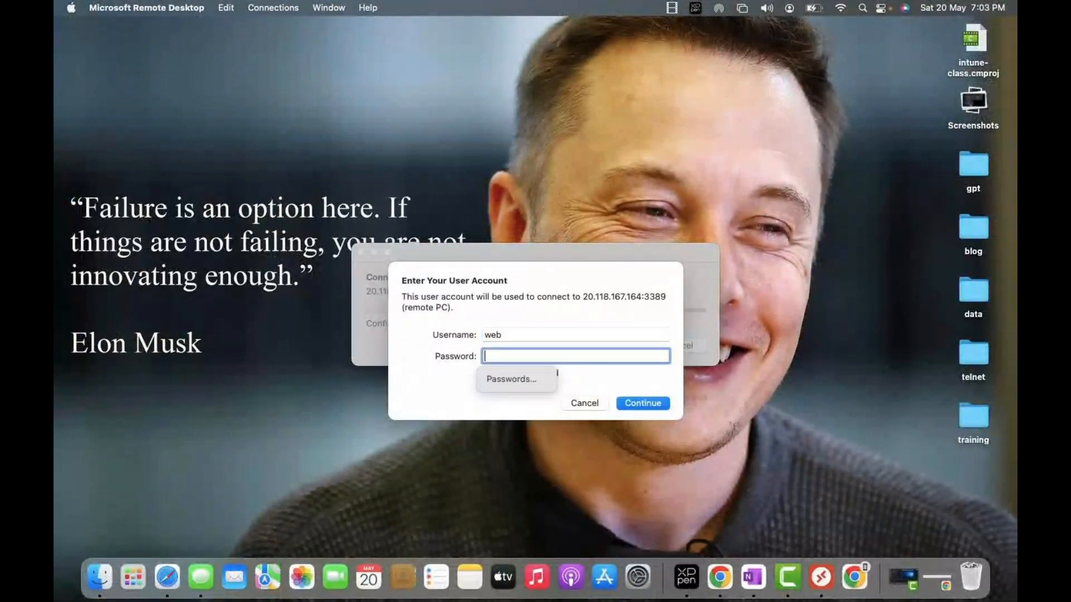
{"action": "type", "text": "•••••"}
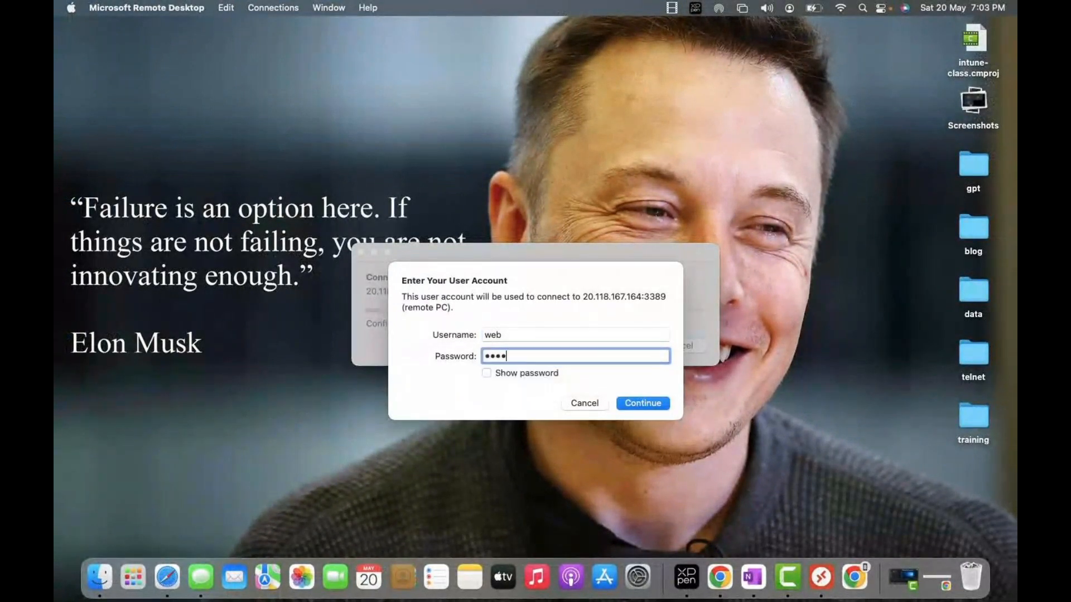
{"action": "type", "text": "••••••"}
{"action": "key", "text": "Return"}
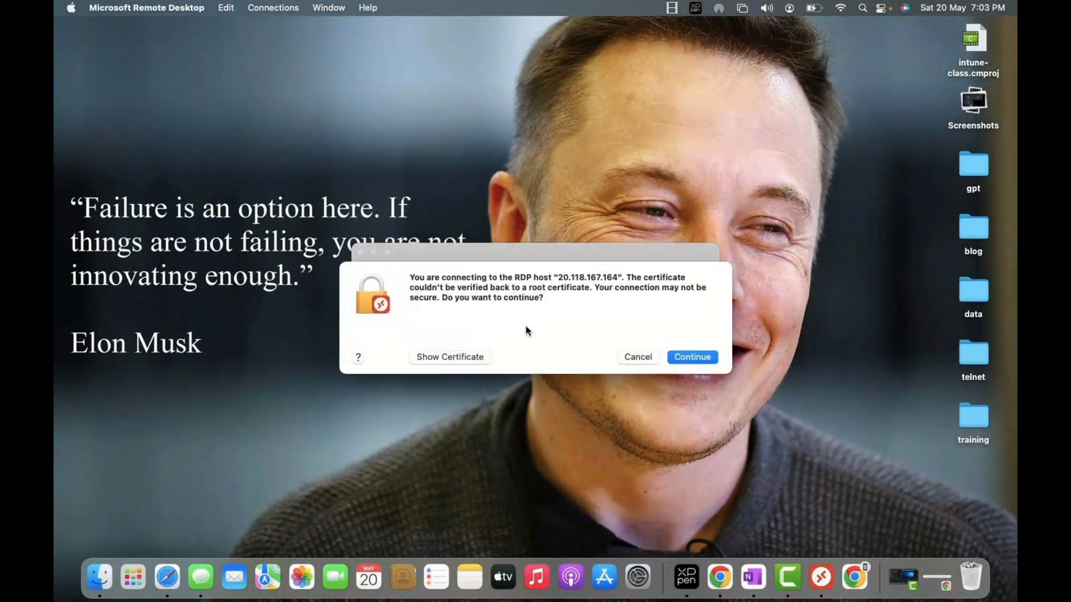
{"action": "left_click", "coordinate": [706, 356]}
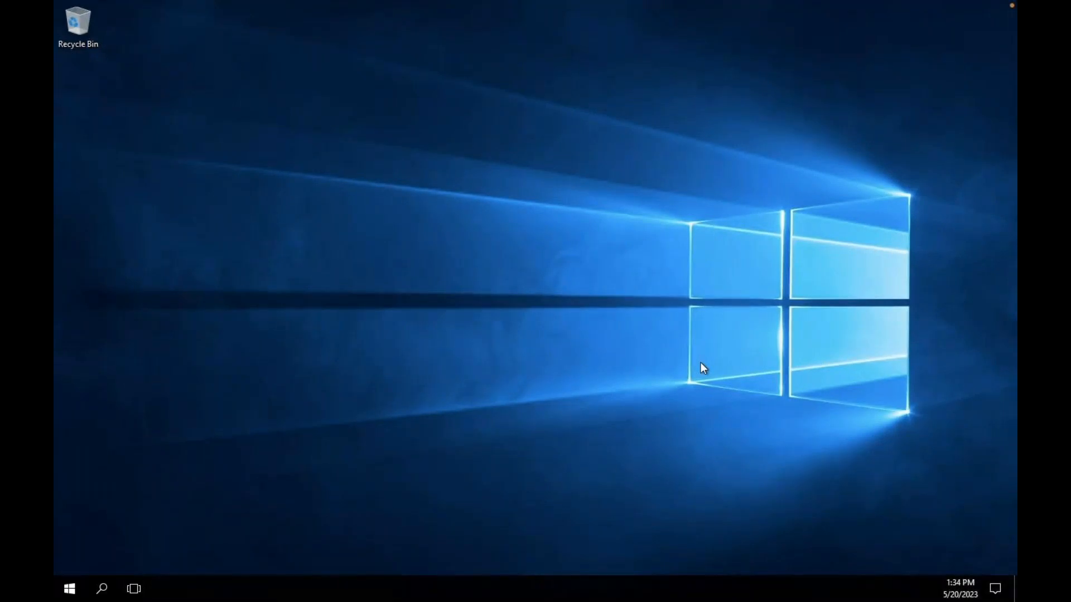
- Dismiss web2's network discovery prompt and refresh the desktop
{"action": "key", "text": "ctrl+Left"}
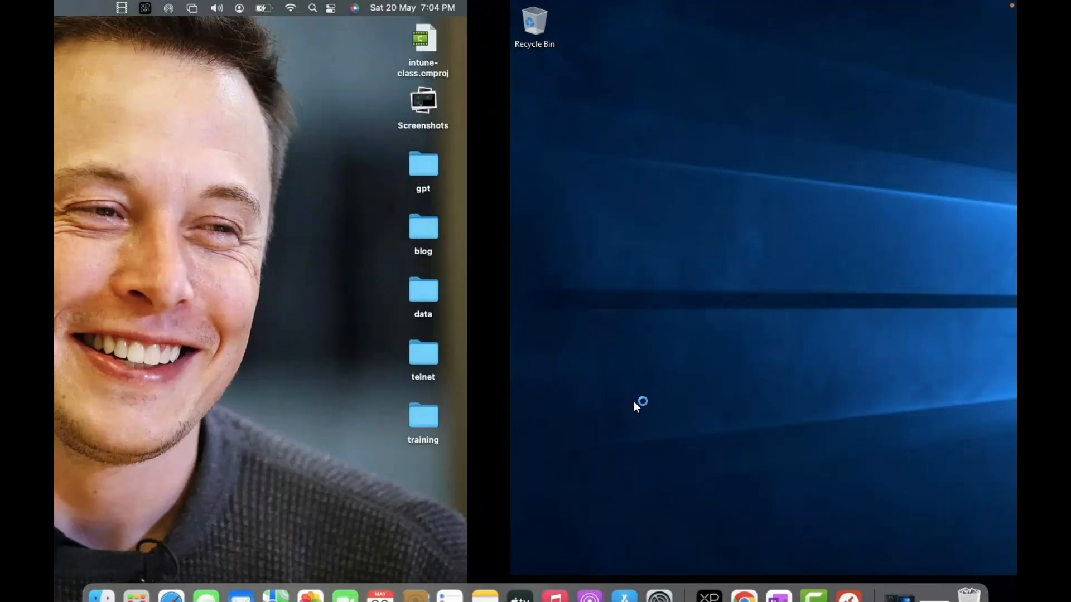
{"action": "key", "text": "ctrl+Right"}
{"action": "key", "text": "ctrl+Right"}
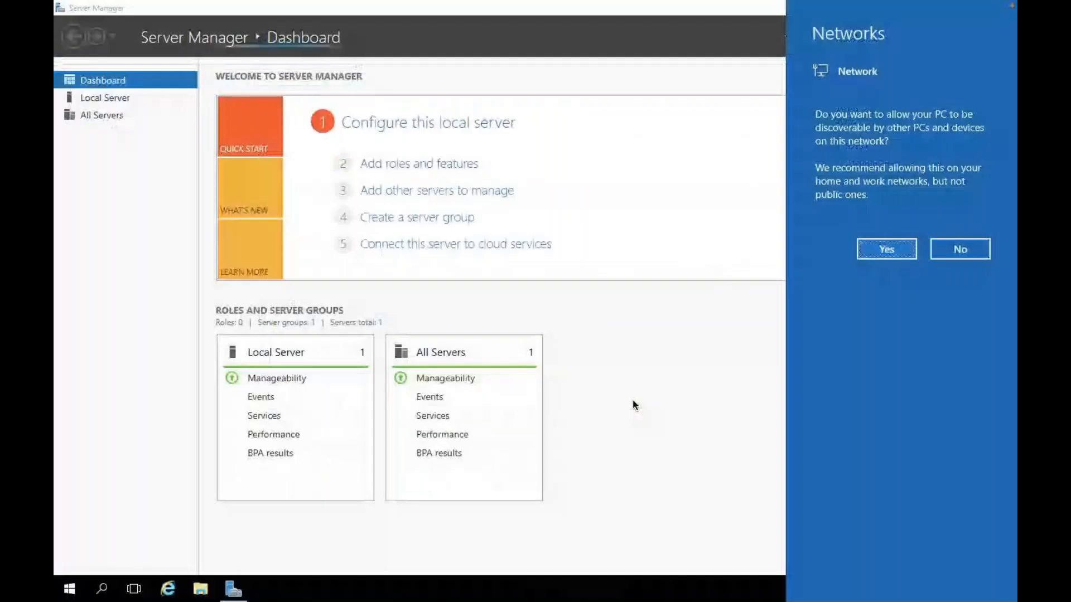
{"action": "left_click", "coordinate": [959, 245]}
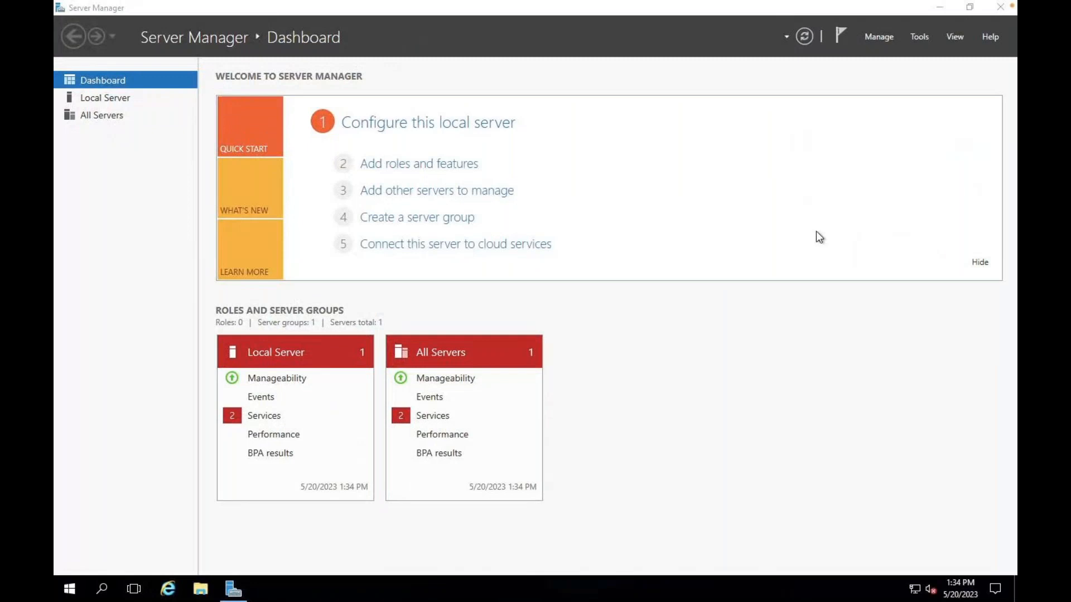
{"action": "key", "text": "ctrl+Left"}
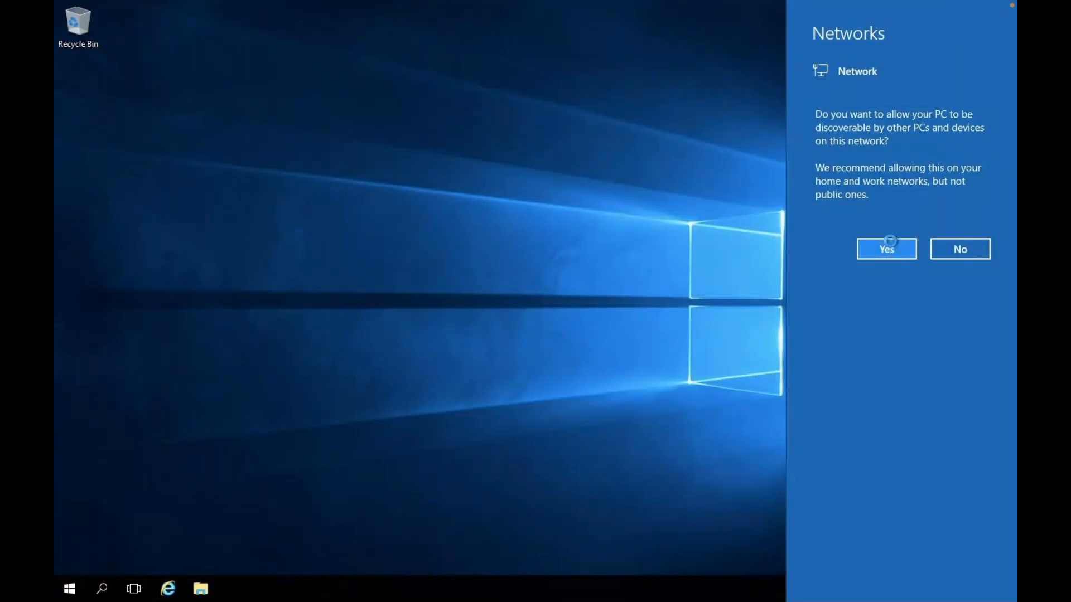
{"action": "left_click", "coordinate": [890, 246]}
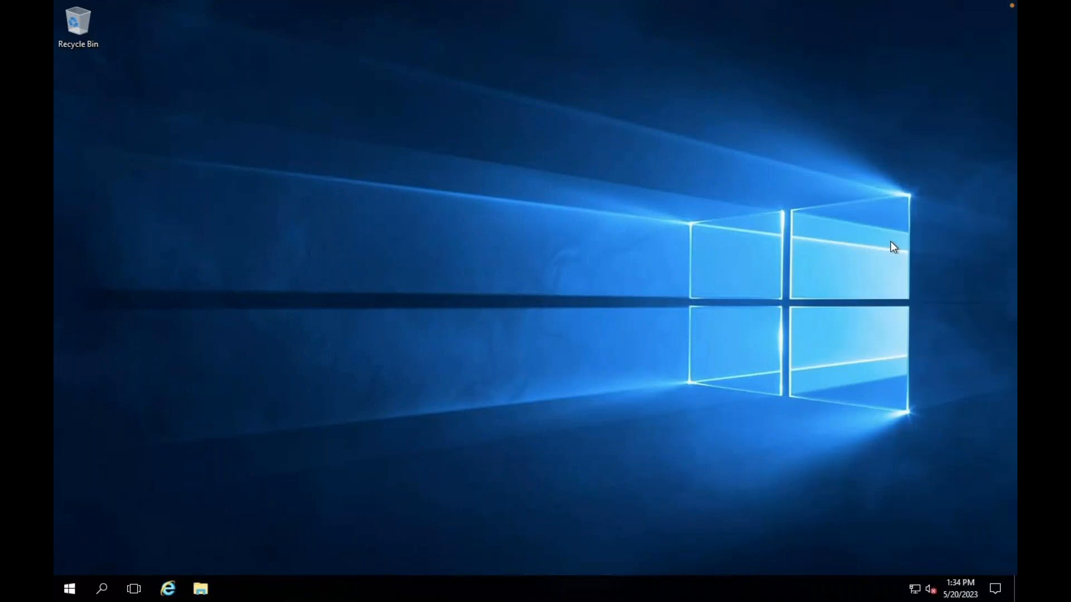
{"action": "right_click", "coordinate": [490, 292]}
{"action": "left_click", "coordinate": [534, 327]}
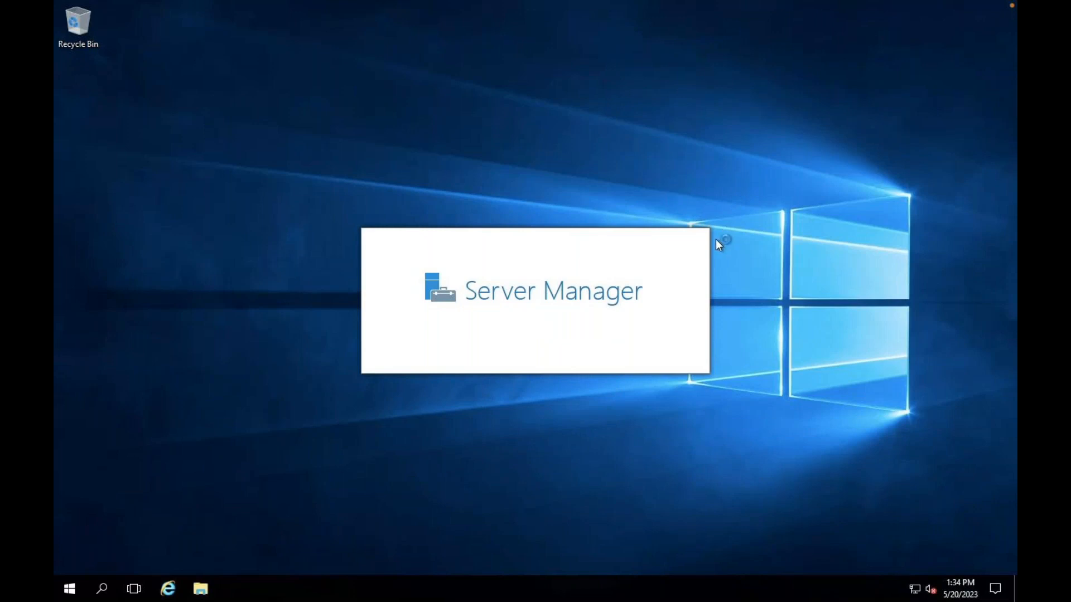
{"action": "right_click", "coordinate": [659, 190]}
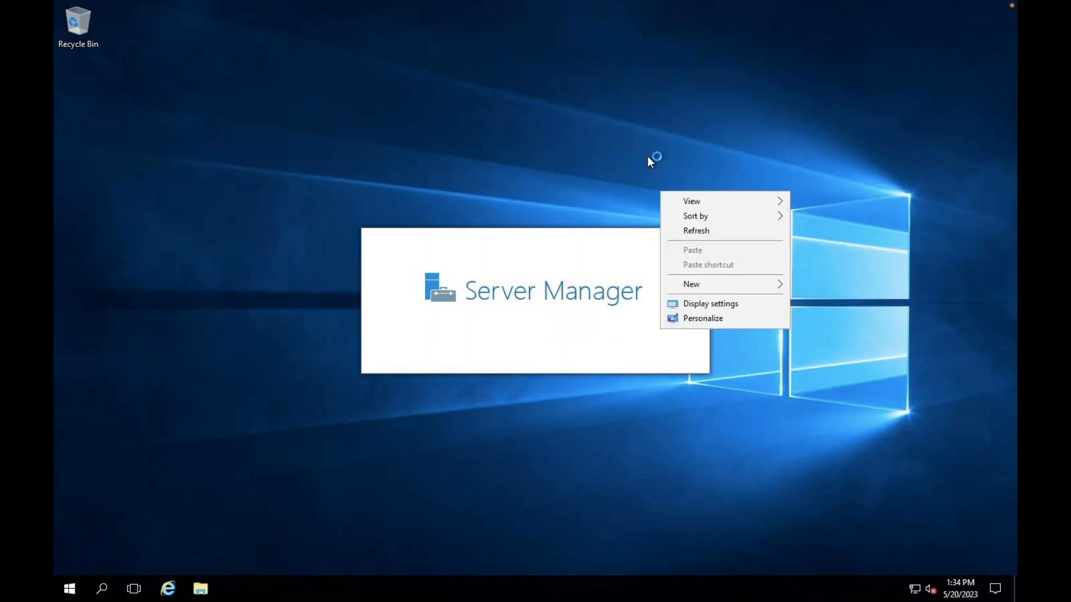
{"action": "right_click", "coordinate": [647, 156]}
{"action": "left_click", "coordinate": [698, 197]}
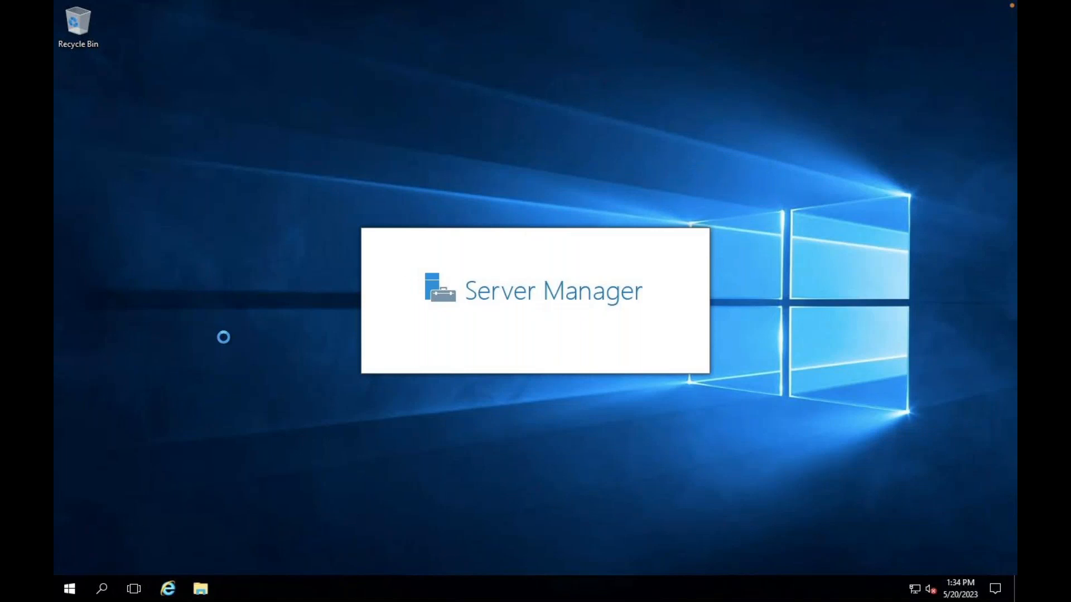
- Open Command Prompt via Run and run ipconfig, showing web2's IPv4 172.16.1.4
{"action": "right_click", "coordinate": [67, 592]}
{"action": "left_click", "coordinate": [116, 520]}
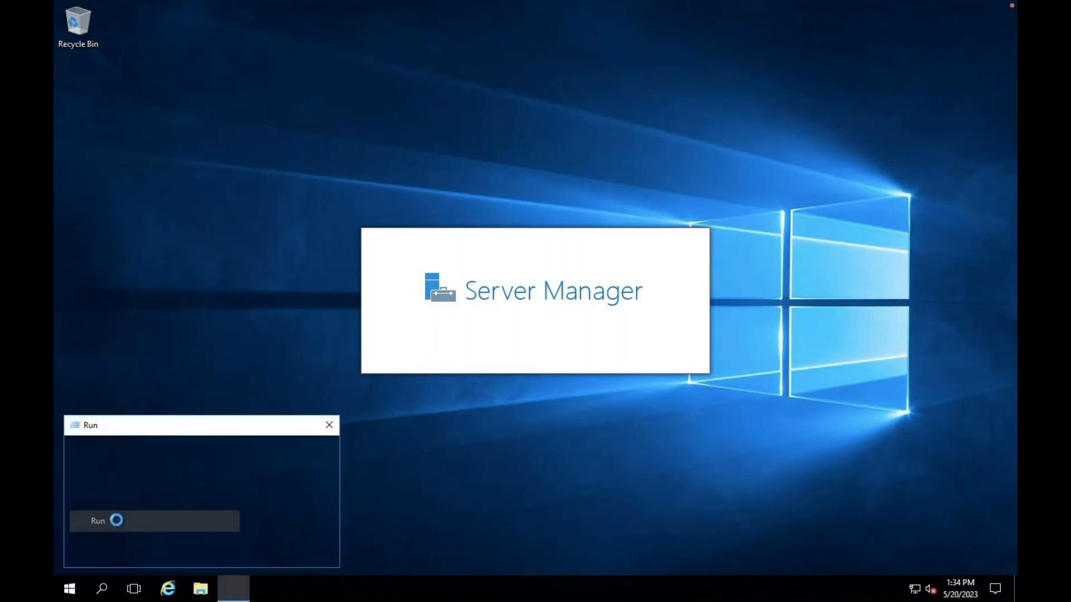
{"action": "type", "text": "cmd"}
{"action": "key", "text": "Return"}
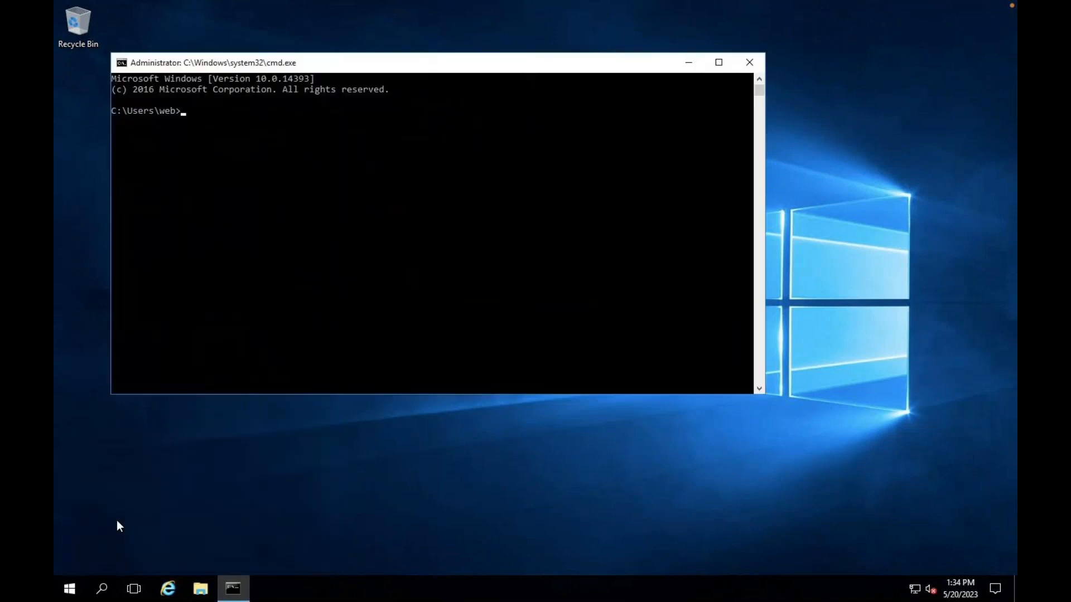
{"action": "type", "text": "ipconfig"}
{"action": "key", "text": "Return"}
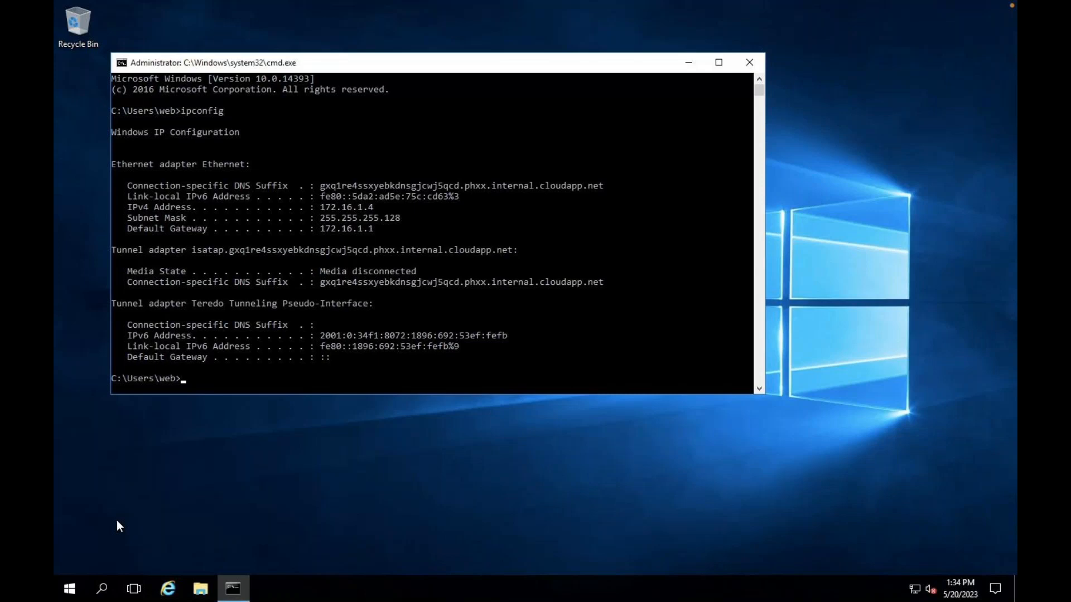
{"action": "key", "text": "ctrl+Right"}
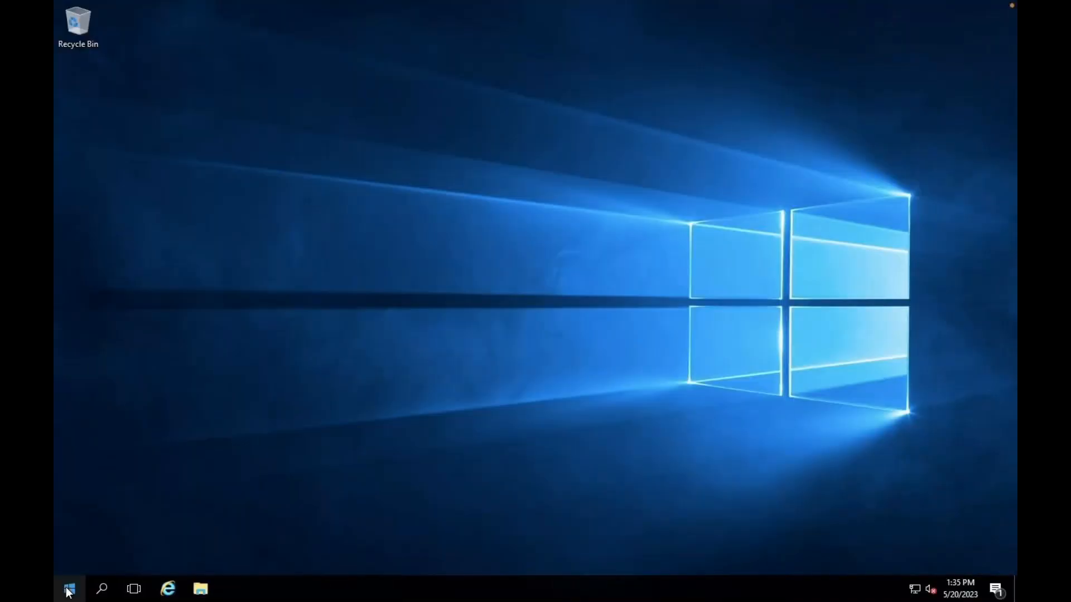
- On the web VM, run ipconfig (192.168.1.4) and a continuous ping to 172.16.1.4
{"action": "right_click", "coordinate": [67, 591]}
{"action": "left_click", "coordinate": [120, 527]}
{"action": "type", "text": "cmd"}
{"action": "key", "text": "Return"}
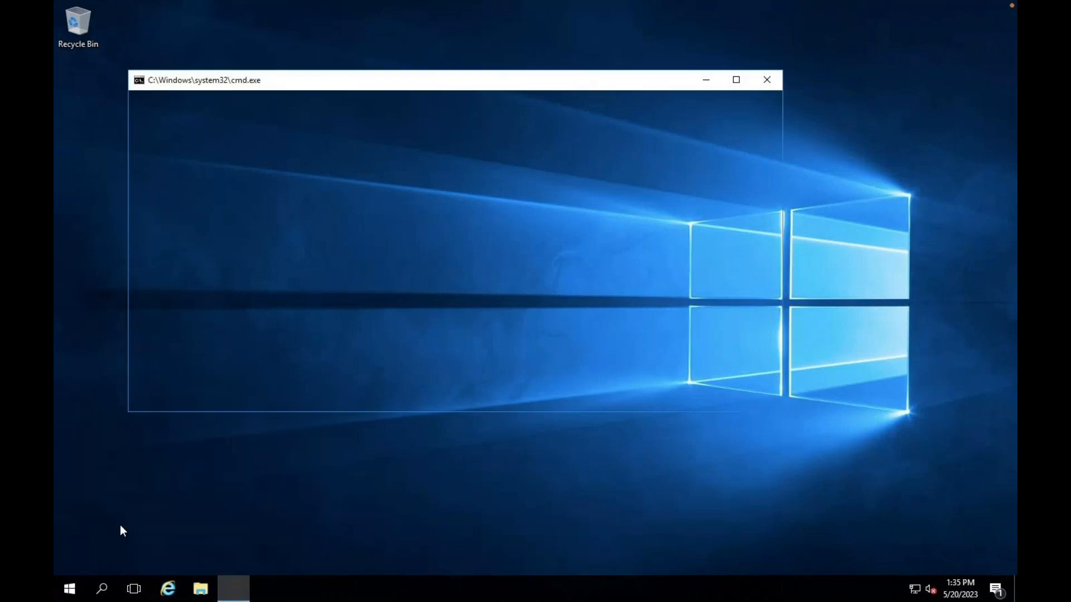
{"action": "type", "text": "i"}
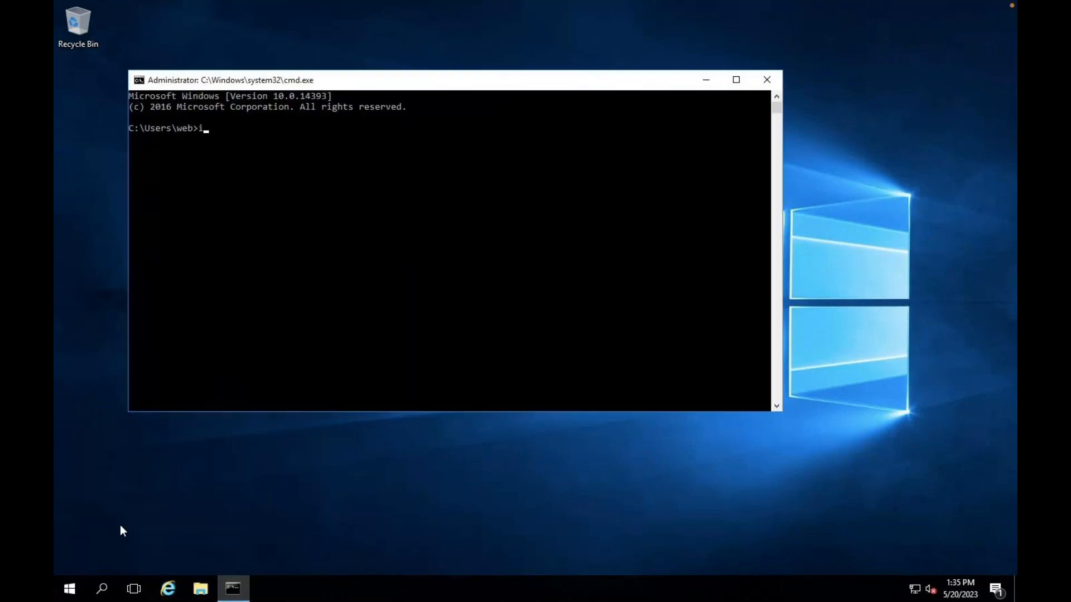
{"action": "type", "text": "pconfig"}
{"action": "key", "text": "Return"}
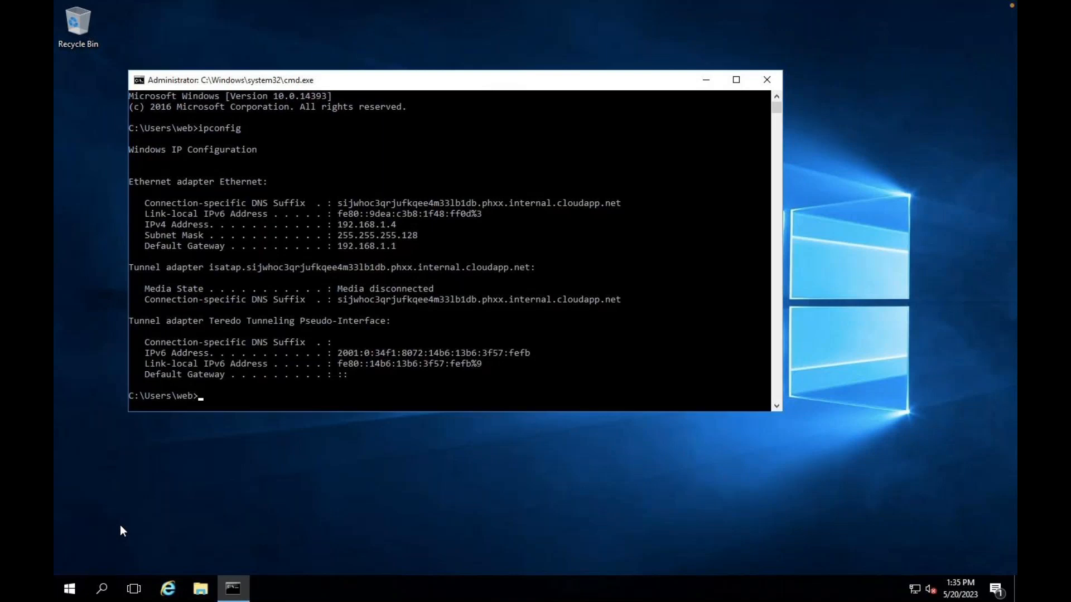
{"action": "type", "text": "ping 172.16.1.4 -t"}
{"action": "key", "text": "Return"}
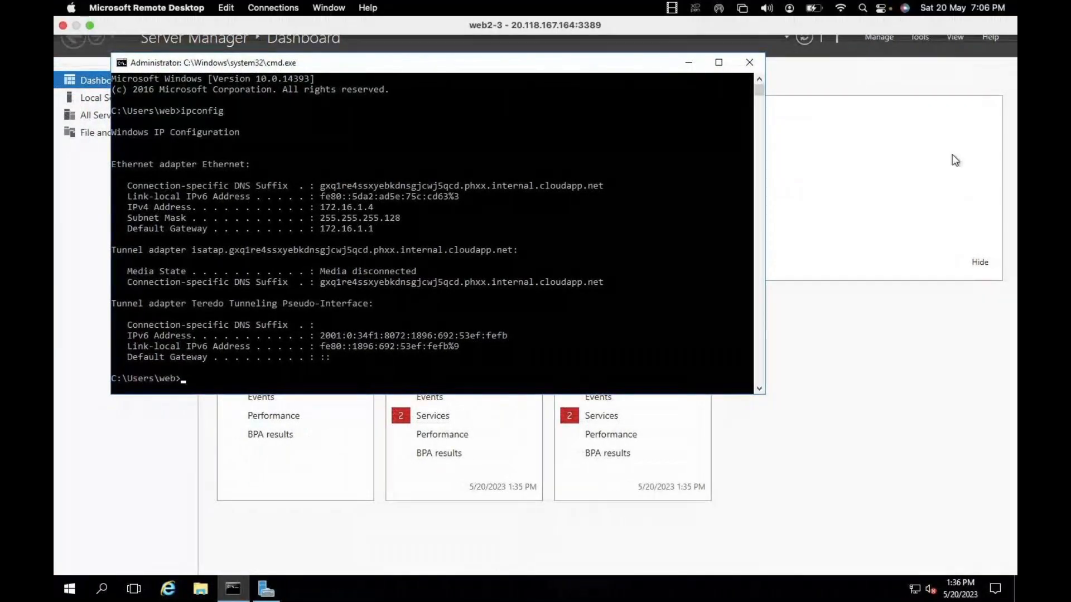
- On web2, close Server Manager and run ping 192.168.1.4 -t in the command prompt
{"action": "left_click", "coordinate": [999, 7]}
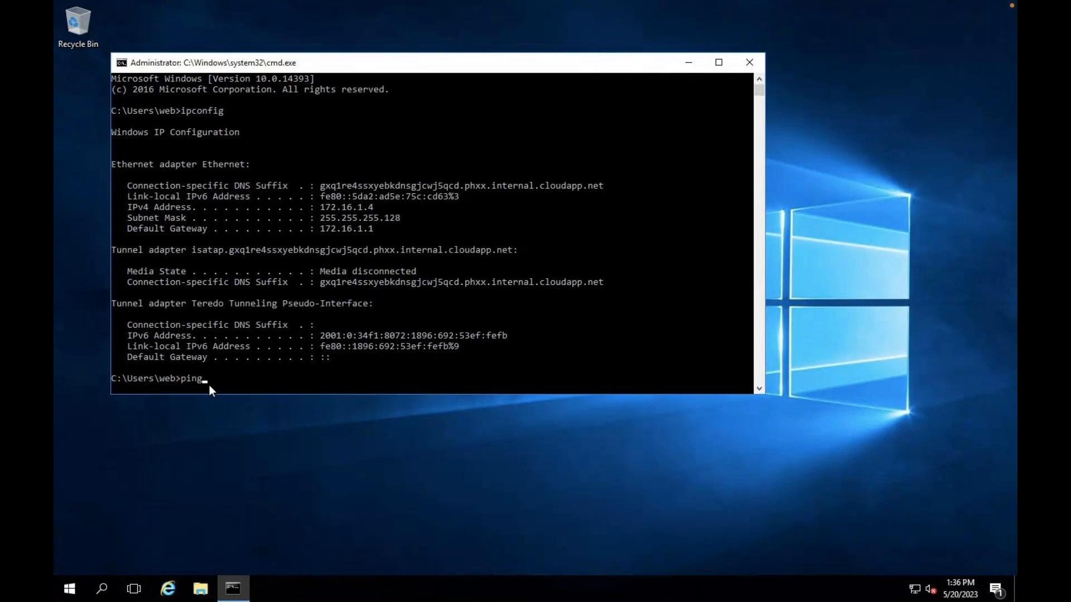
{"action": "type", "text": "168.1.4 -t"}
{"action": "key", "text": "Return"}
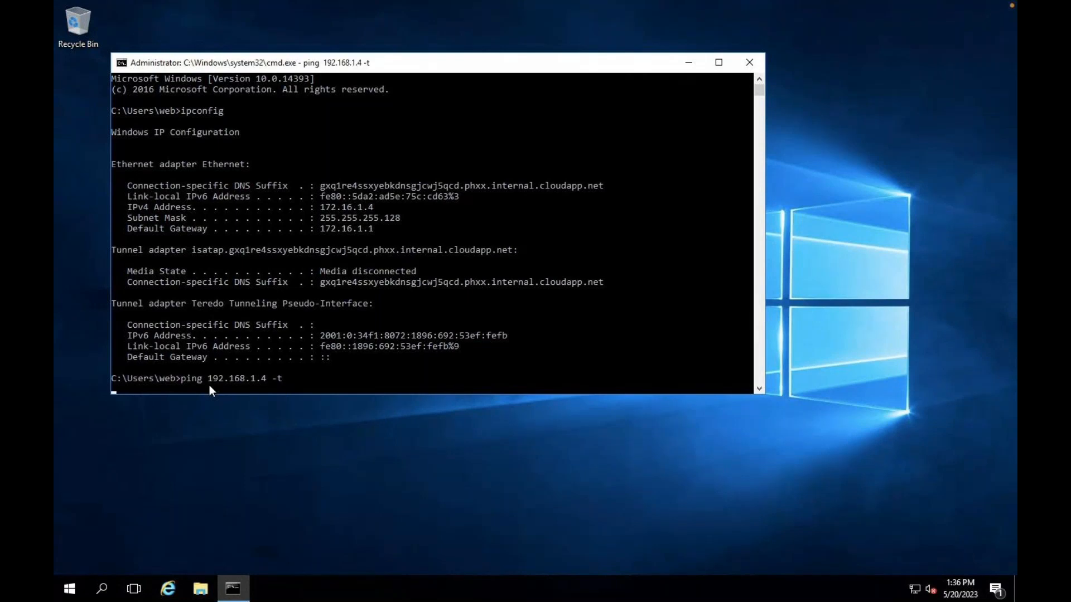
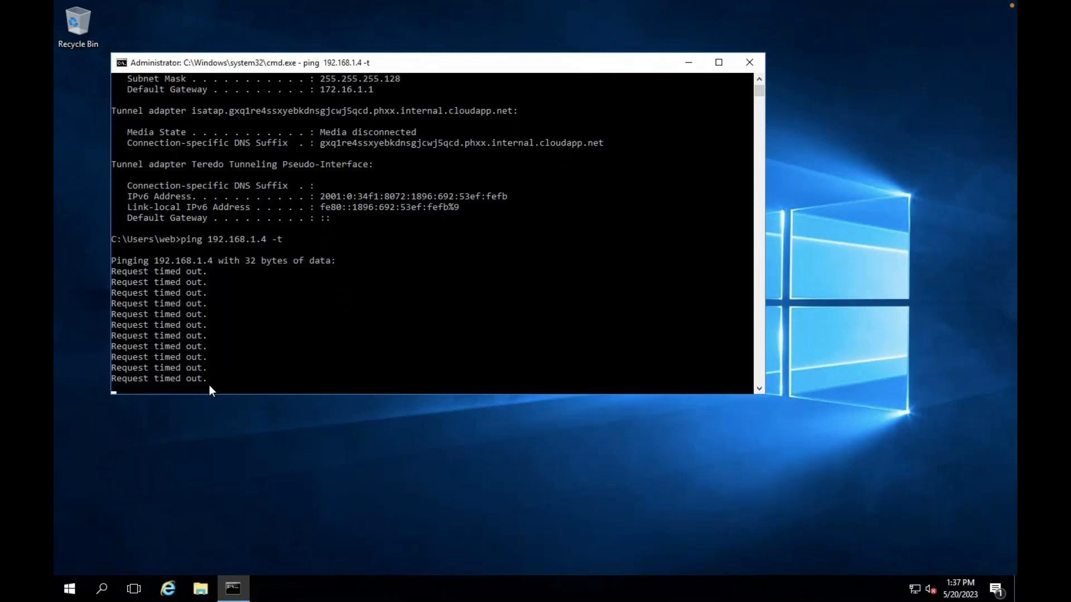
- Turn off Windows Firewall for public and private networks via firewall.cpl, then close the window
{"action": "key", "text": "super+r"}
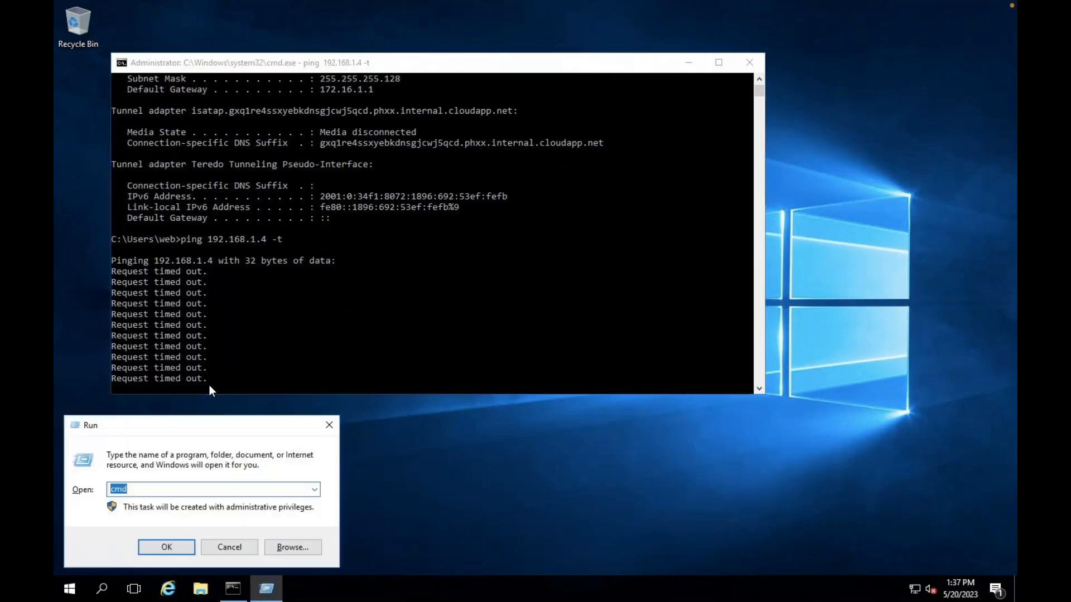
{"action": "type", "text": "firewall"}
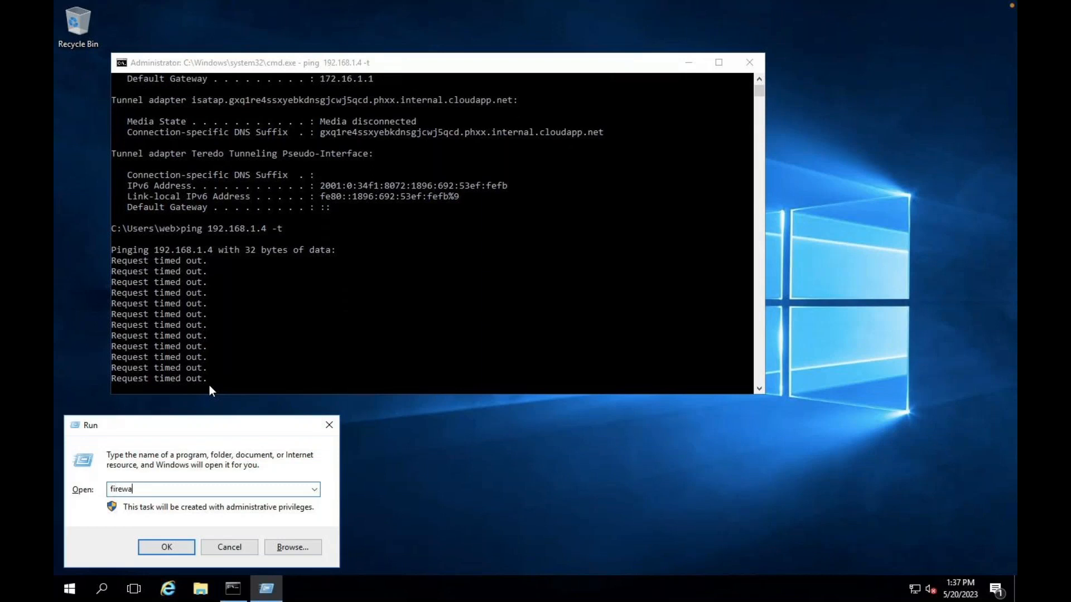
{"action": "type", "text": ".cpl"}
{"action": "key", "text": "Return"}
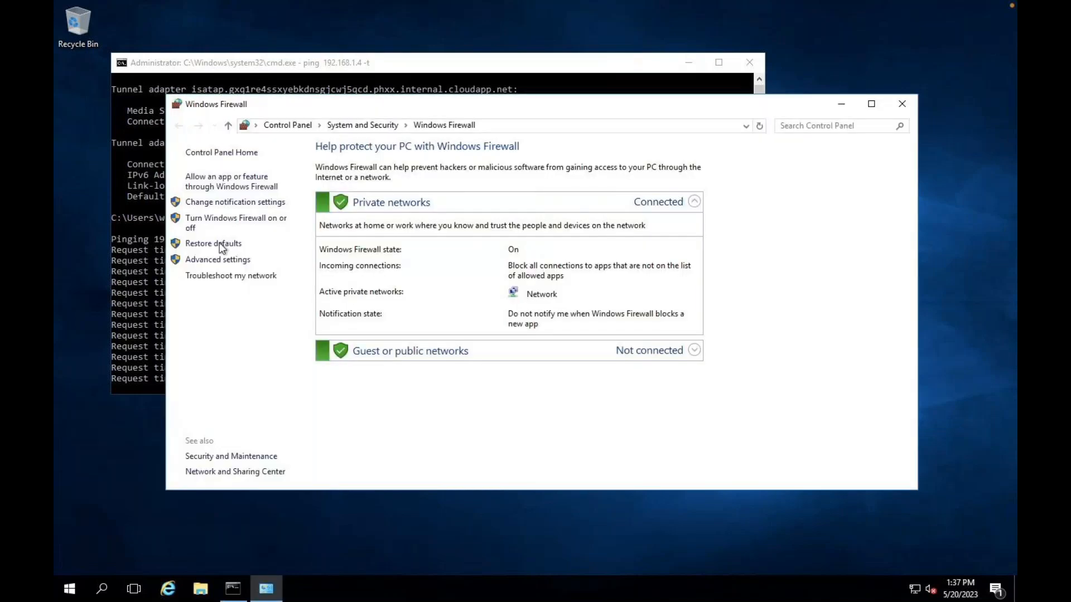
{"action": "left_click", "coordinate": [212, 223]}
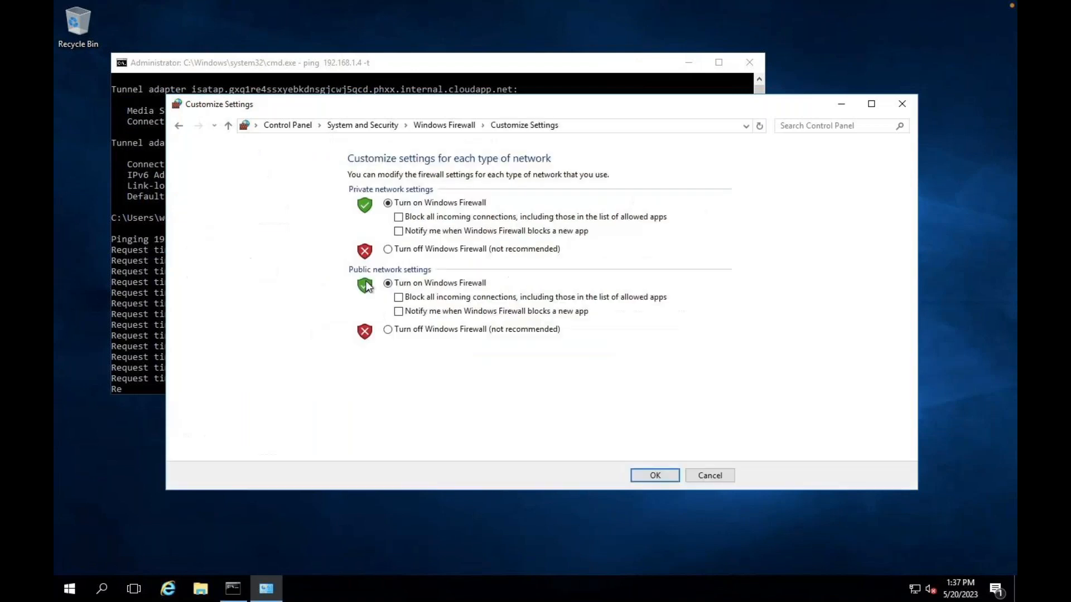
{"action": "left_click", "coordinate": [396, 328]}
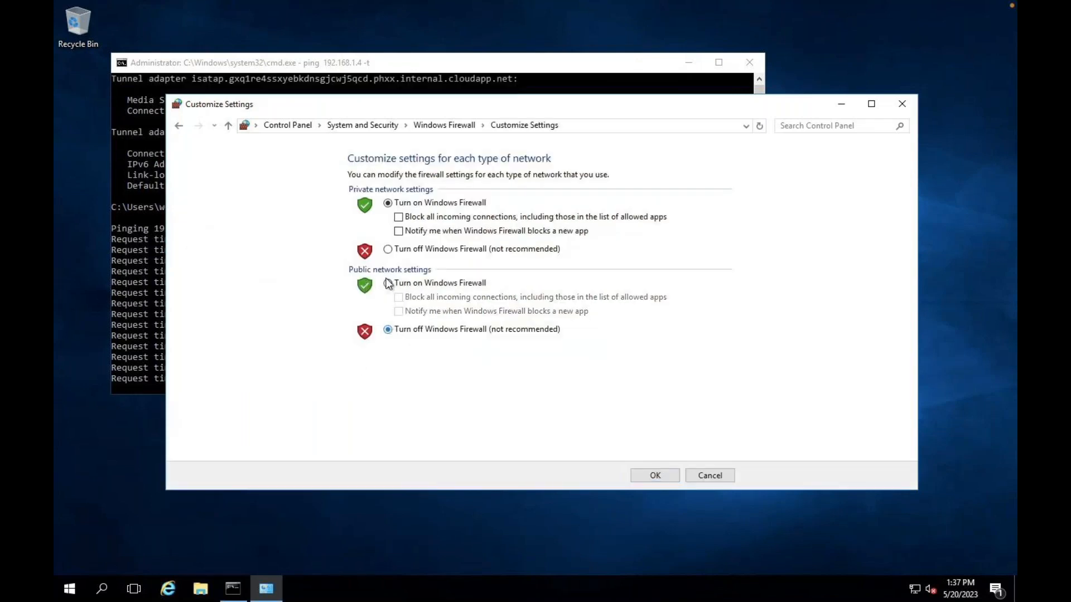
{"action": "left_click", "coordinate": [389, 249]}
{"action": "left_click", "coordinate": [656, 476]}
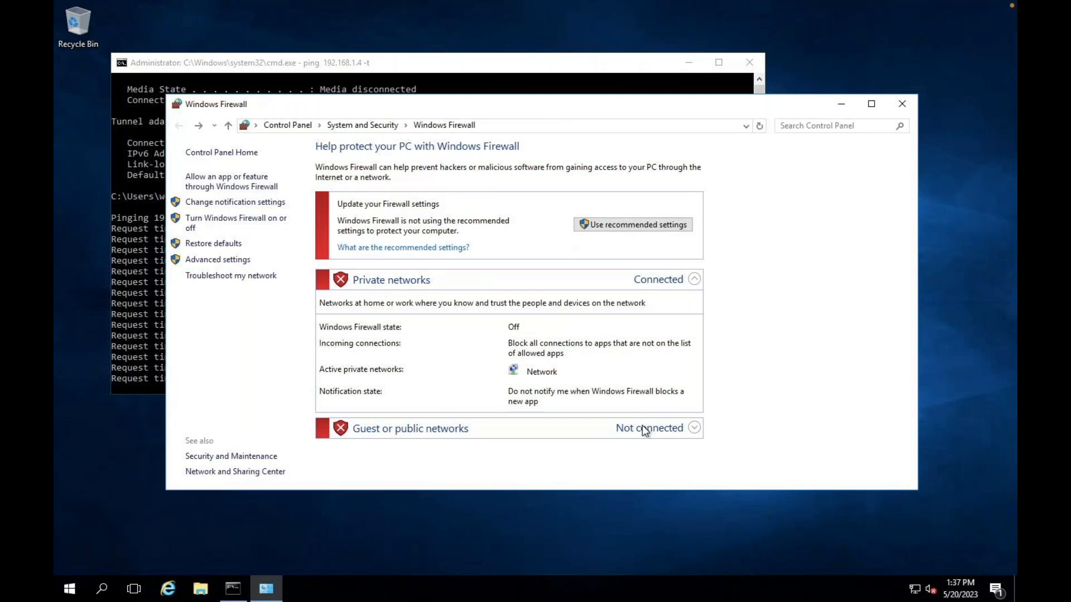
{"action": "left_click", "coordinate": [904, 104]}
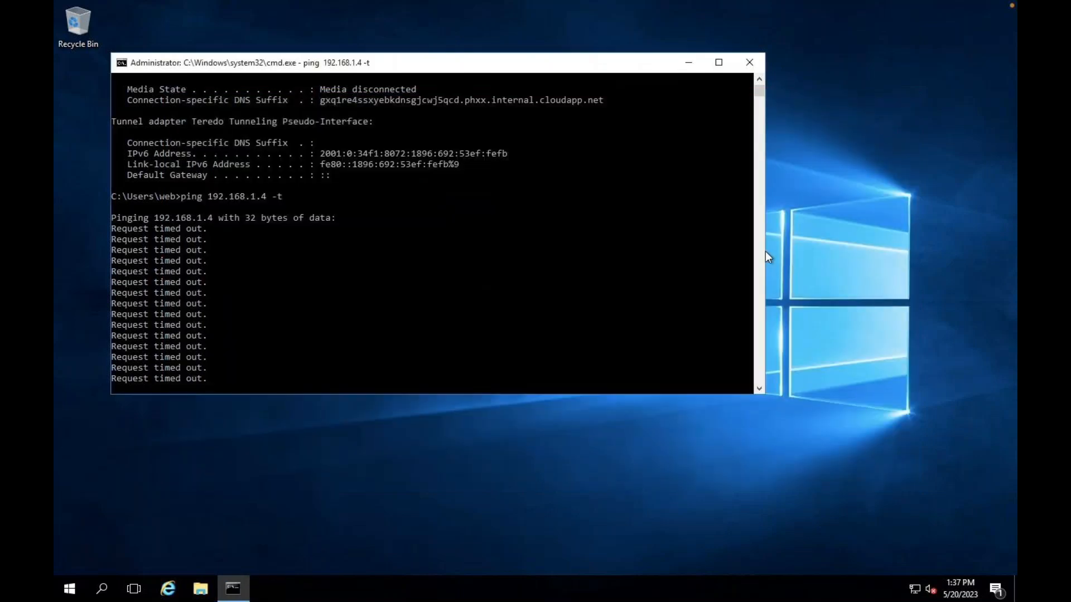
{"action": "key", "text": "ctrl+Right"}
{"action": "key", "text": "ctrl+Right"}
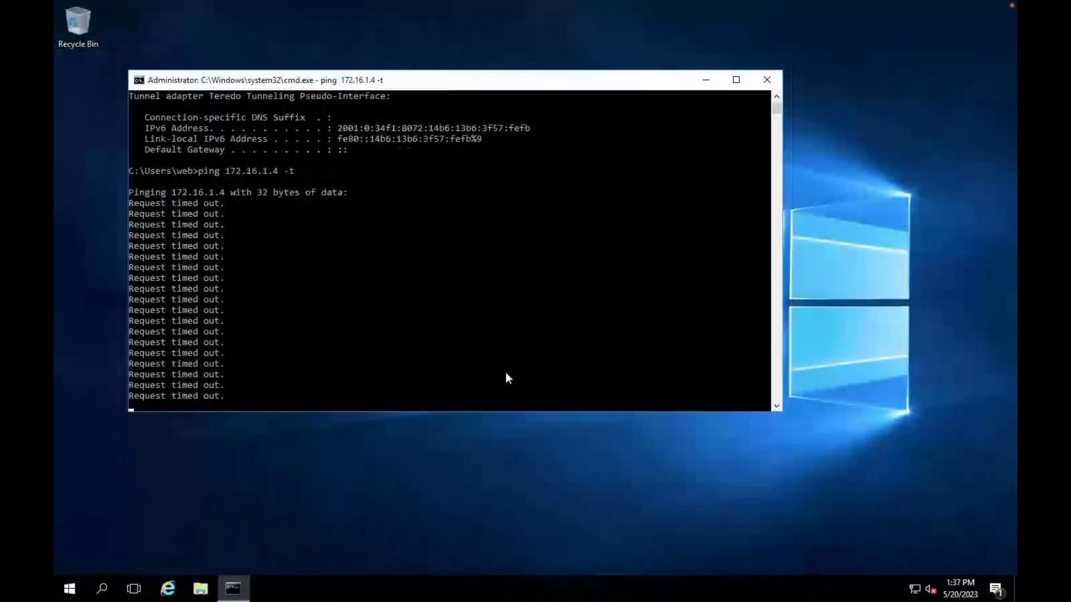
- On the second server, turn off Windows Firewall for private and public networks via firewall.cpl
{"action": "key", "text": "super+r"}
{"action": "type", "text": "fi"}
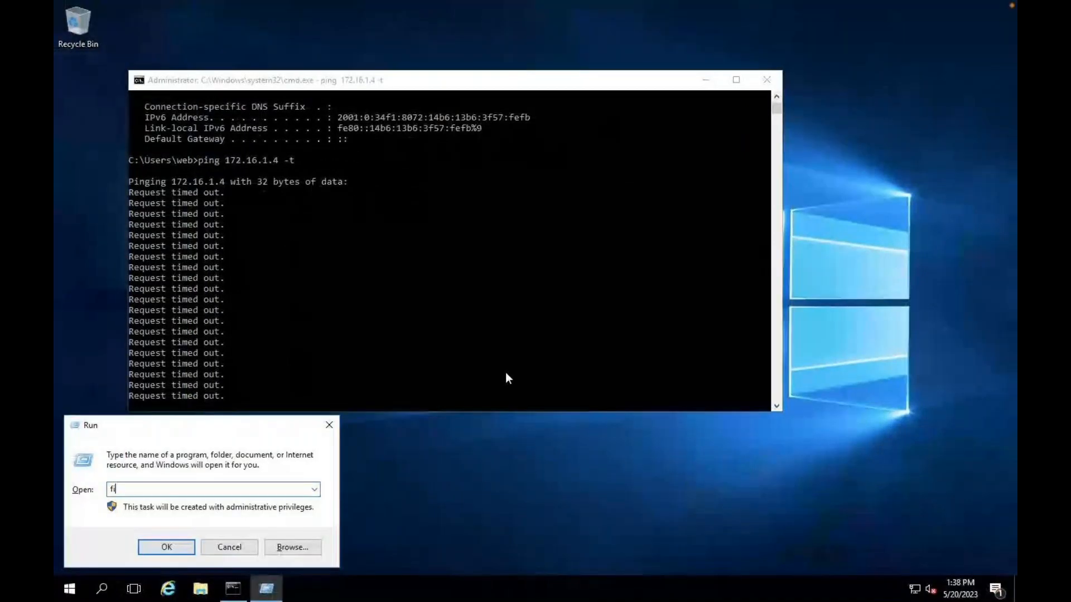
{"action": "type", "text": "rewall.cpl"}
{"action": "key", "text": "Return"}
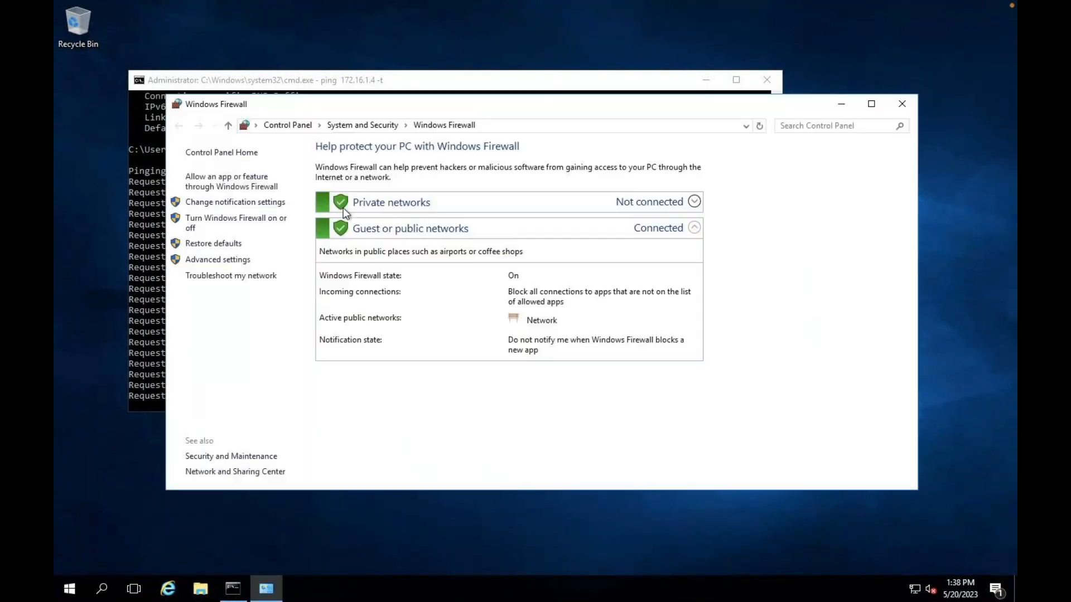
{"action": "left_click", "coordinate": [224, 220]}
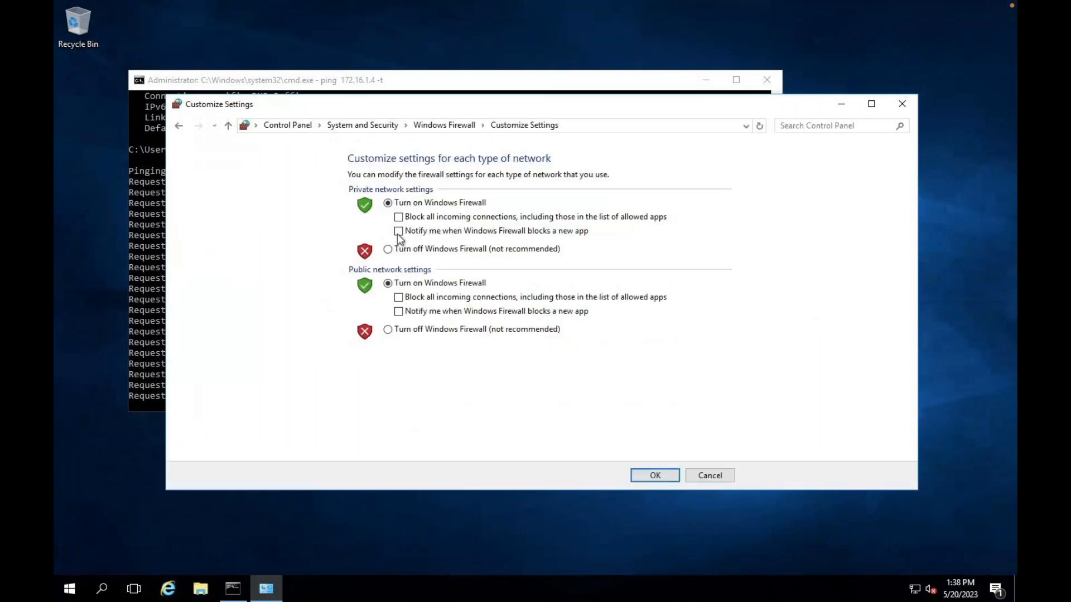
{"action": "left_click", "coordinate": [388, 249]}
{"action": "left_click", "coordinate": [403, 331]}
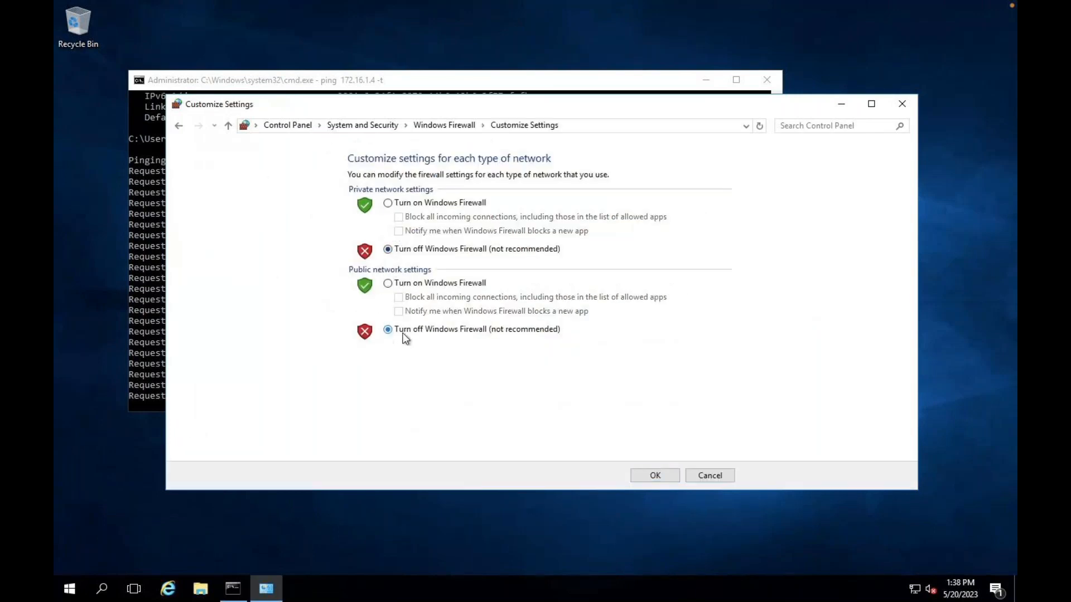
{"action": "left_click", "coordinate": [655, 476]}
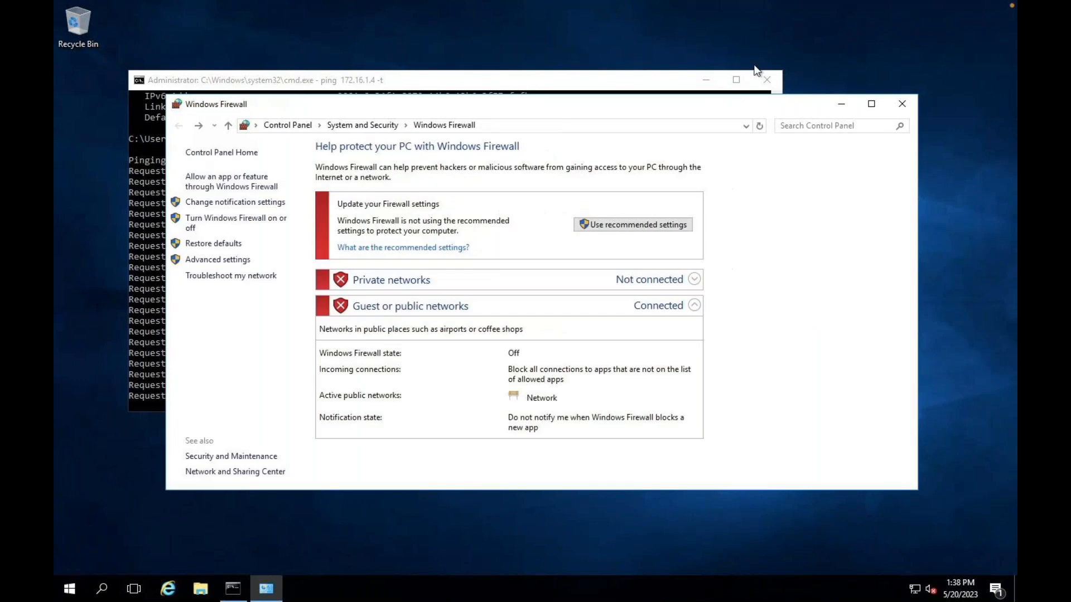
{"action": "left_click", "coordinate": [875, 106]}
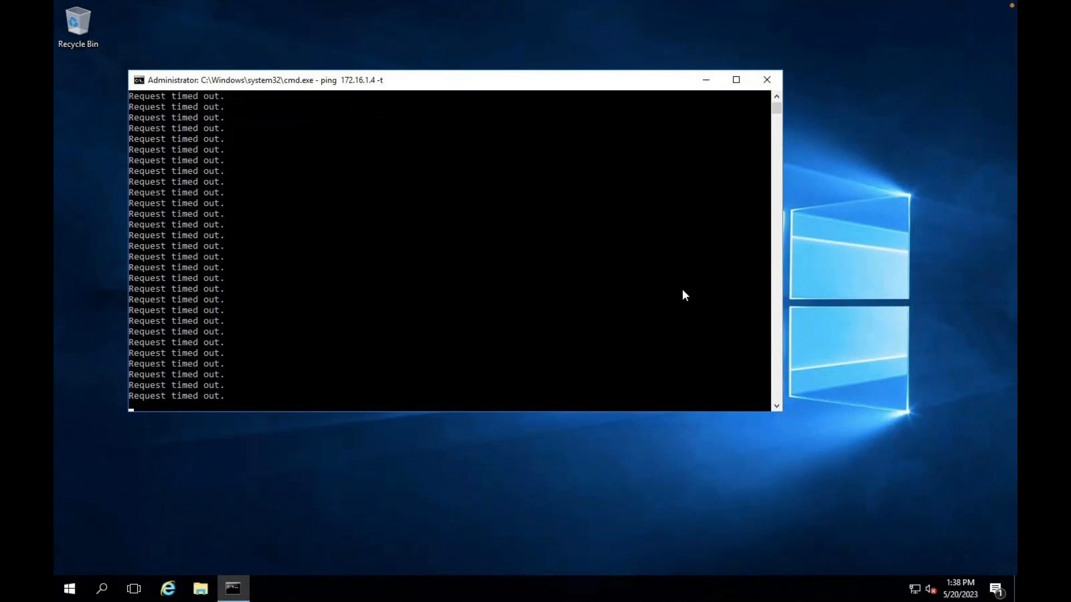
- In the Azure portal, go from Home to Virtual networks > class-v-net > Peerings and start adding a peering
{"action": "key", "text": "ctrl+Left"}
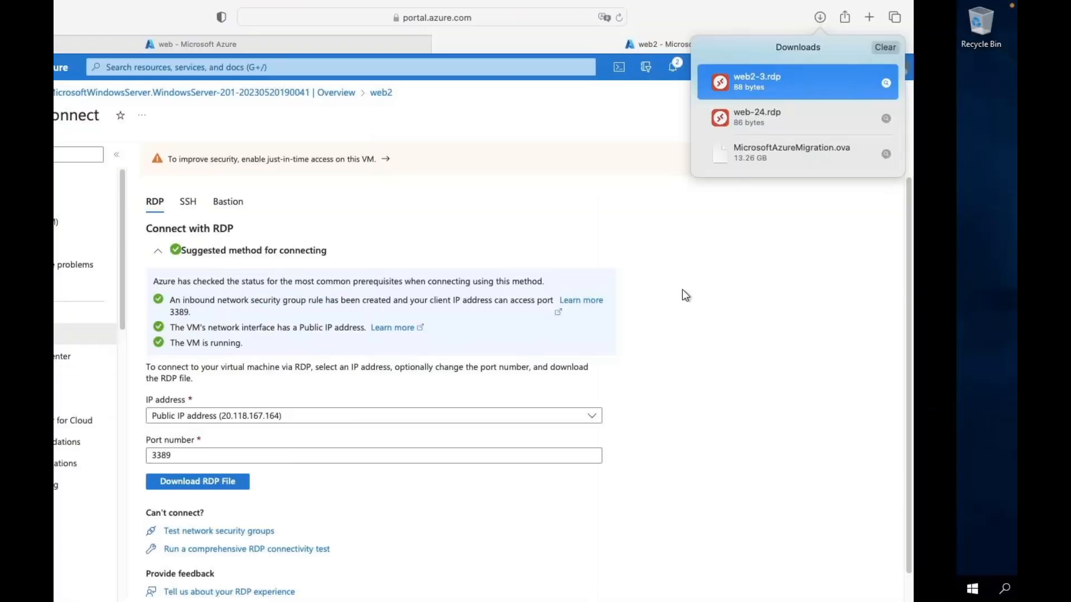
{"action": "left_click", "coordinate": [374, 39]}
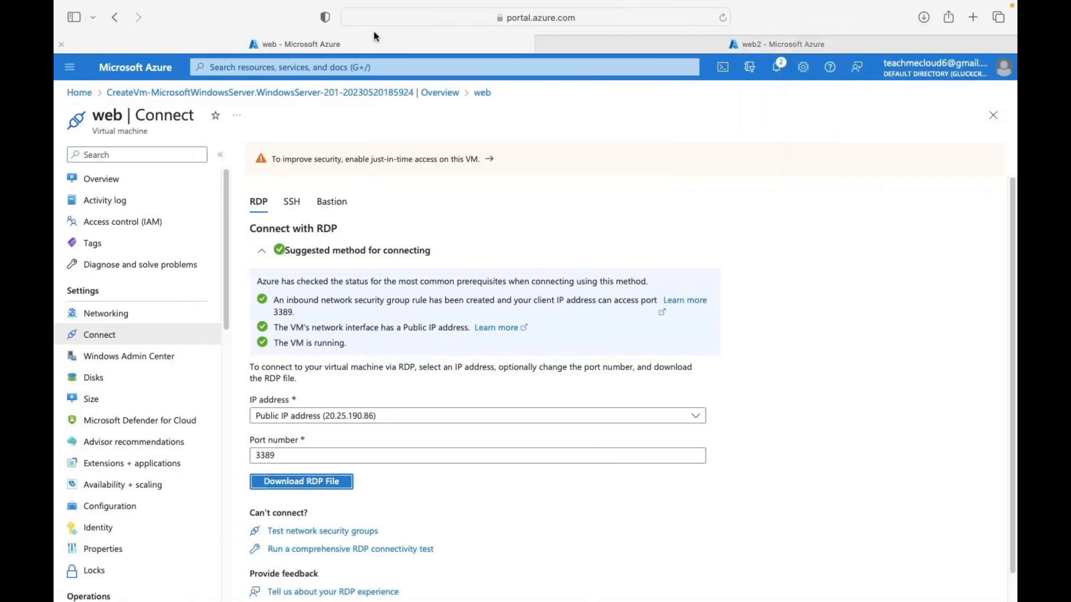
{"action": "left_click", "coordinate": [136, 67]}
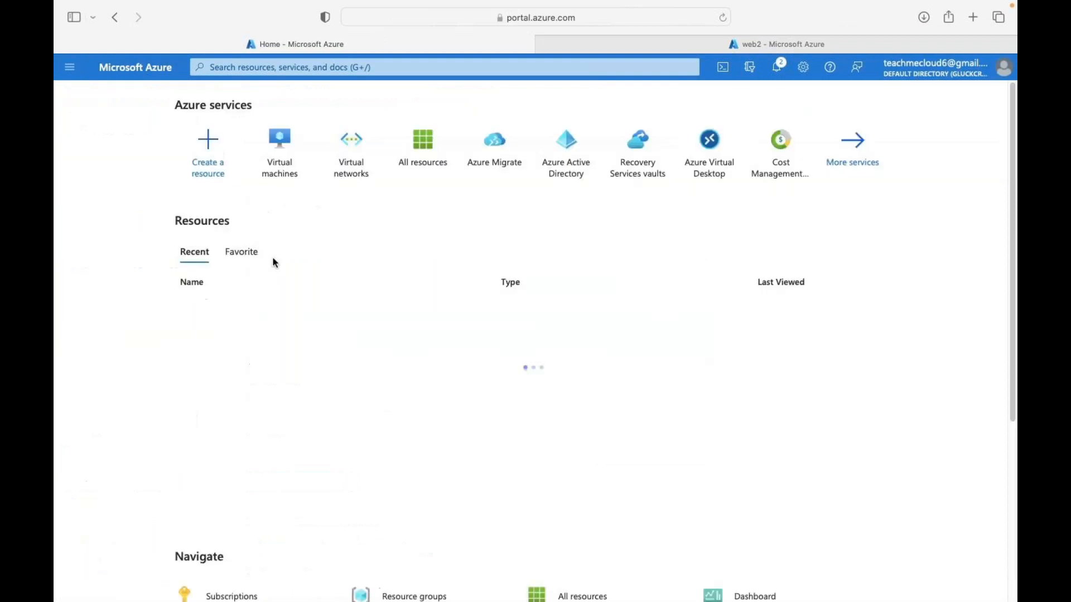
{"action": "left_click", "coordinate": [353, 174]}
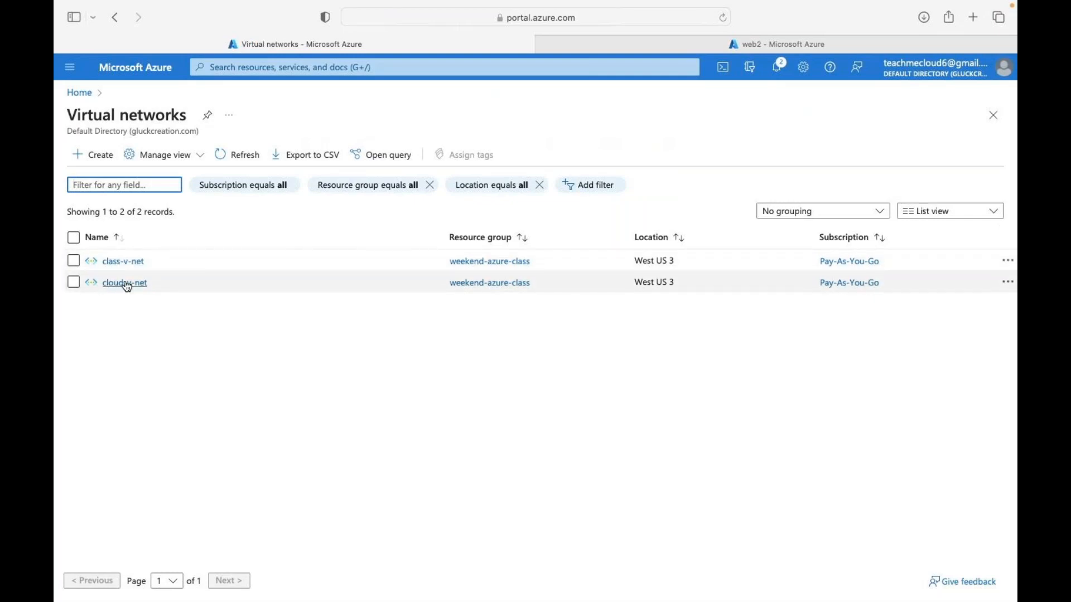
{"action": "left_click", "coordinate": [133, 262]}
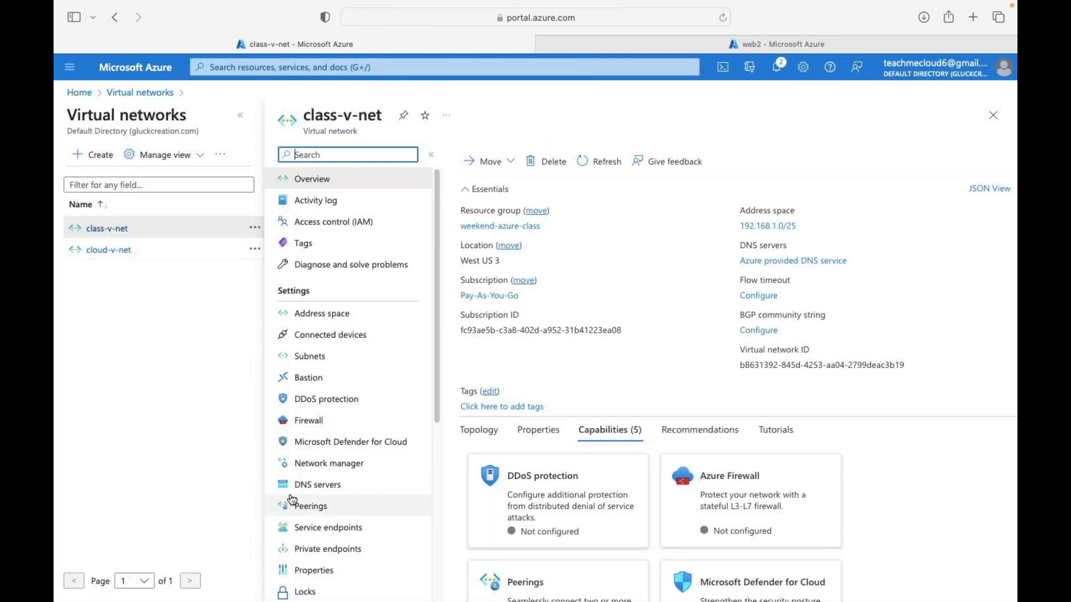
{"action": "left_click", "coordinate": [318, 508]}
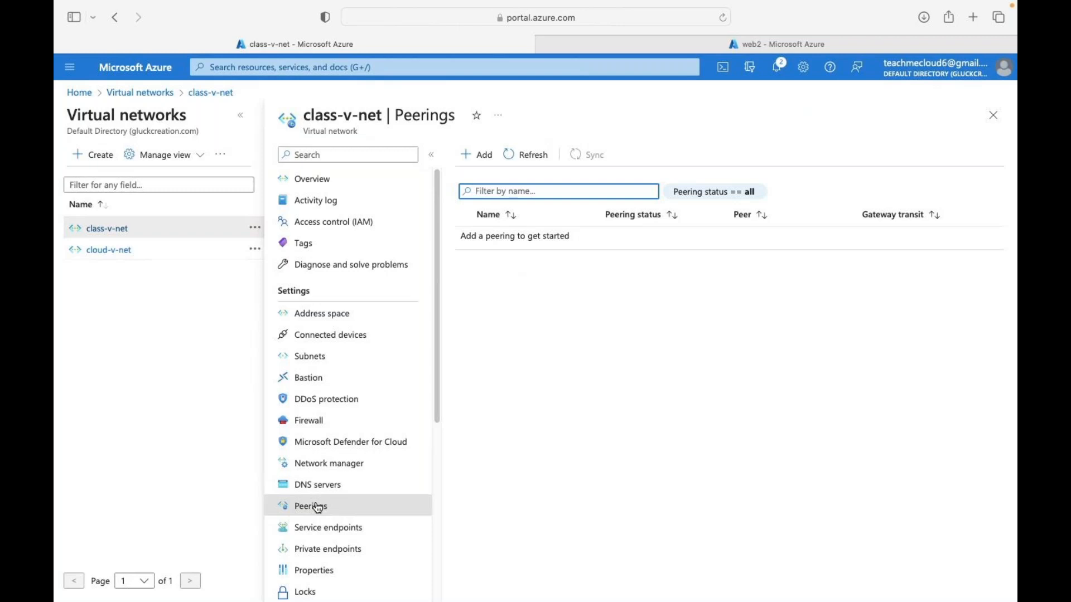
{"action": "left_click", "coordinate": [483, 158]}
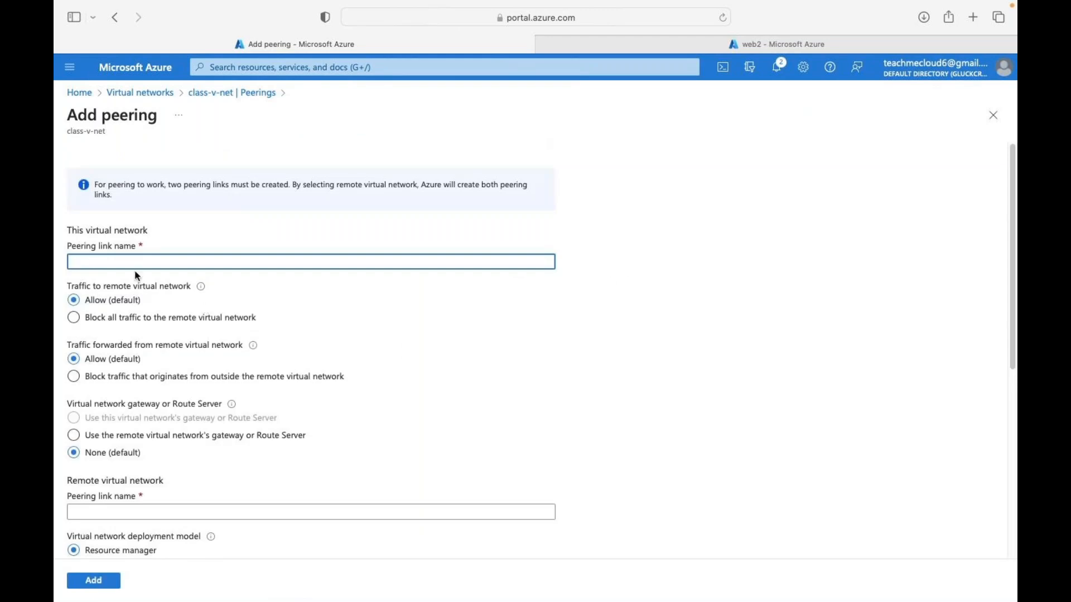
- Name the local peering link 'testing' and the remote peering link 'test'
{"action": "type", "text": "testing"}
{"action": "scroll", "coordinate": [108, 351], "scroll_direction": "down", "scroll_amount": 3}
{"action": "scroll", "coordinate": [107, 390], "scroll_direction": "down", "scroll_amount": 5}
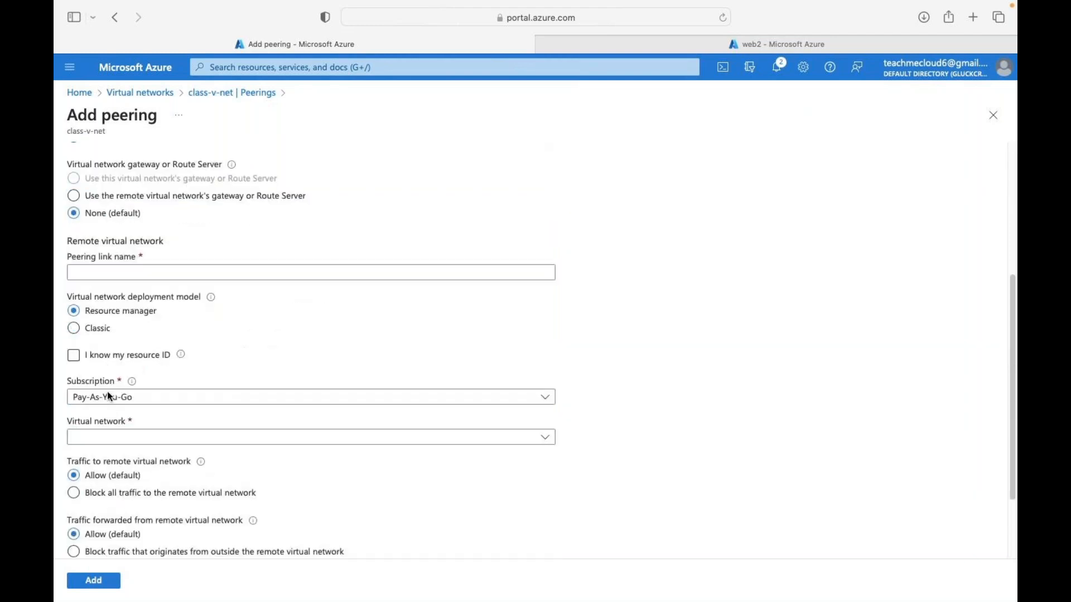
{"action": "left_click", "coordinate": [110, 310]}
{"action": "type", "text": "test"}
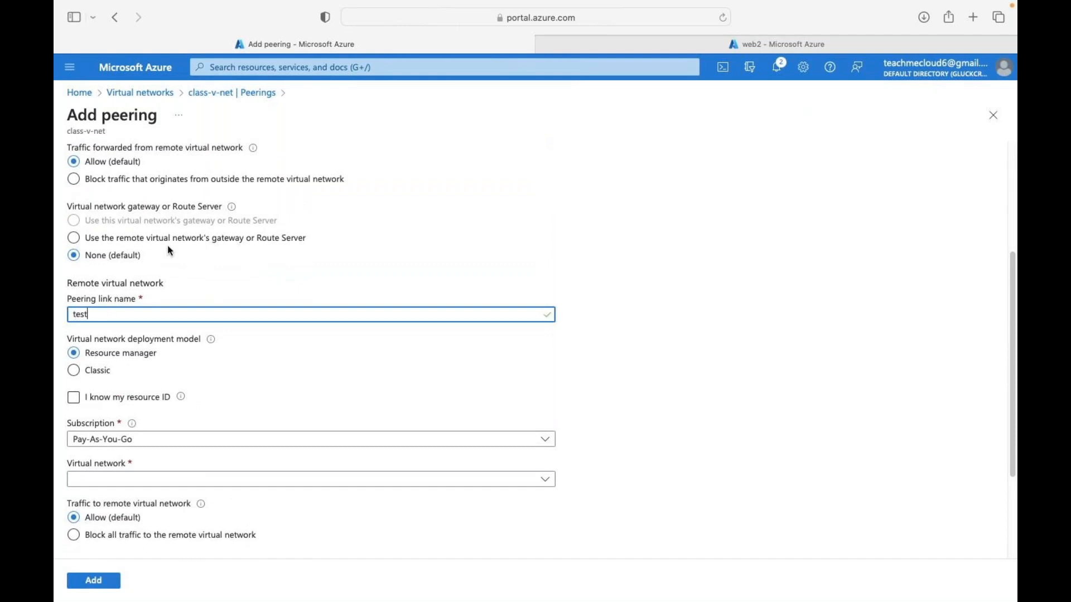
{"action": "scroll", "coordinate": [169, 249], "scroll_direction": "up", "scroll_amount": 1}
{"action": "scroll", "coordinate": [171, 251], "scroll_direction": "down", "scroll_amount": 5}
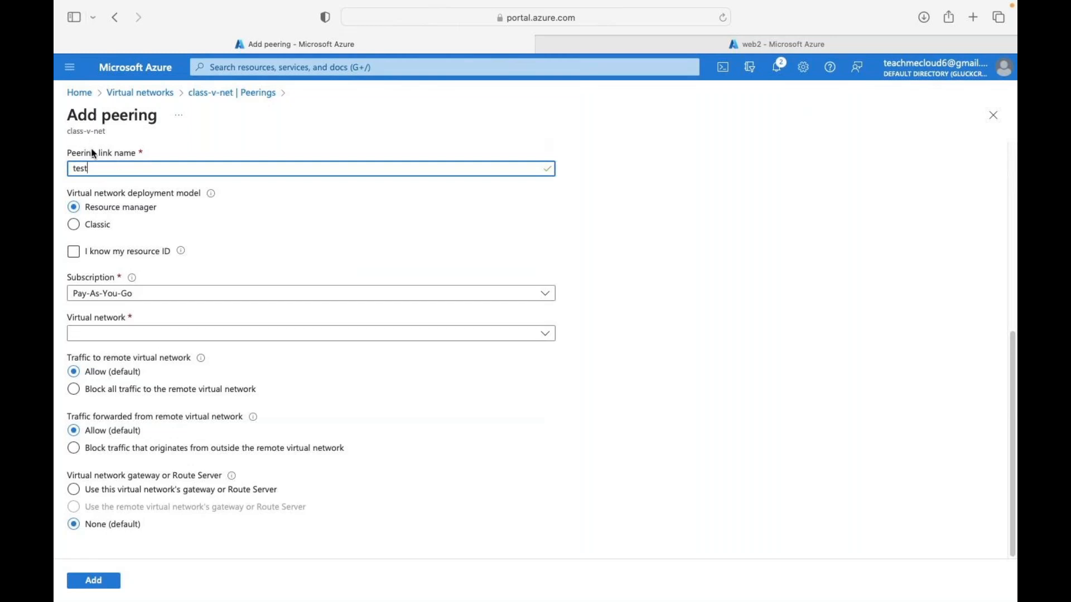
- Choose cloud-v-net as the remote virtual network and create the peering
{"action": "left_click", "coordinate": [136, 335]}
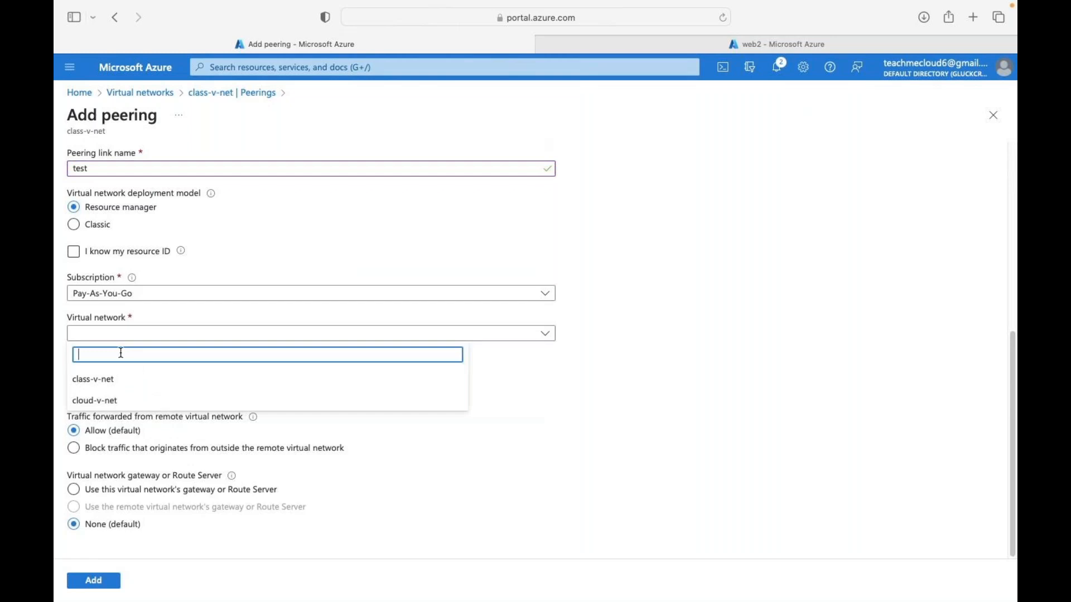
{"action": "left_click", "coordinate": [103, 400]}
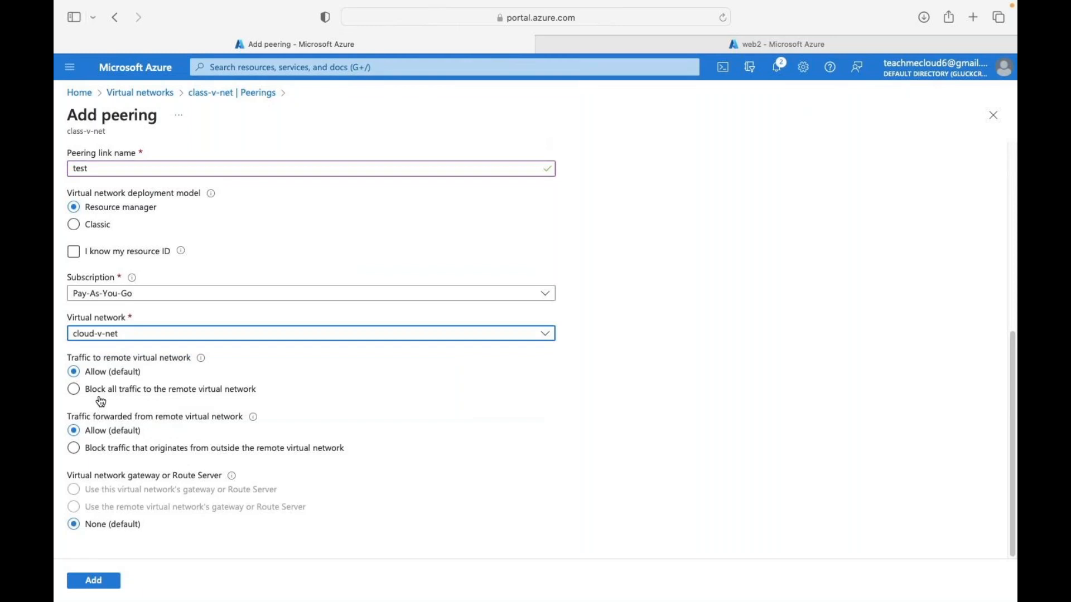
{"action": "left_click", "coordinate": [95, 581]}
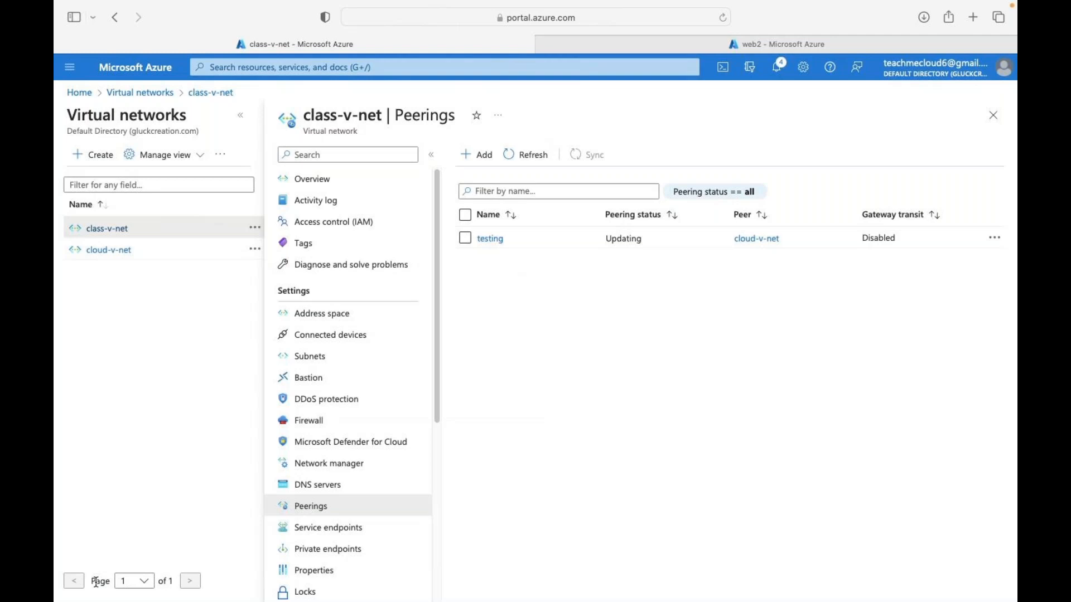
- Refresh the peerings list to show testing as Connected, then switch desktops to the OneNote peering diagram
{"action": "left_click", "coordinate": [529, 161]}
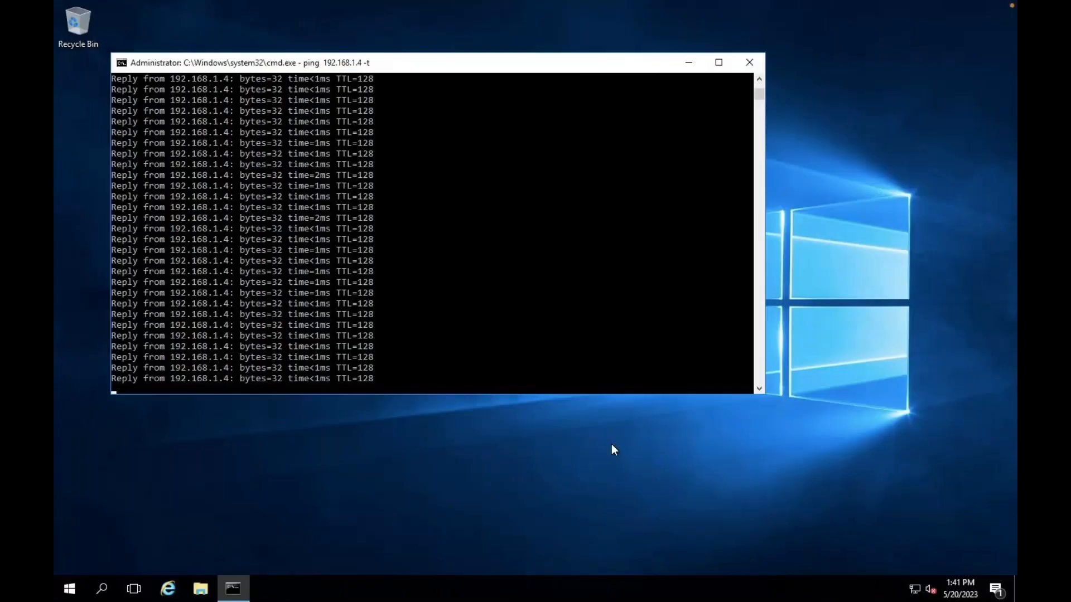
{"action": "key", "text": "ctrl+Left"}
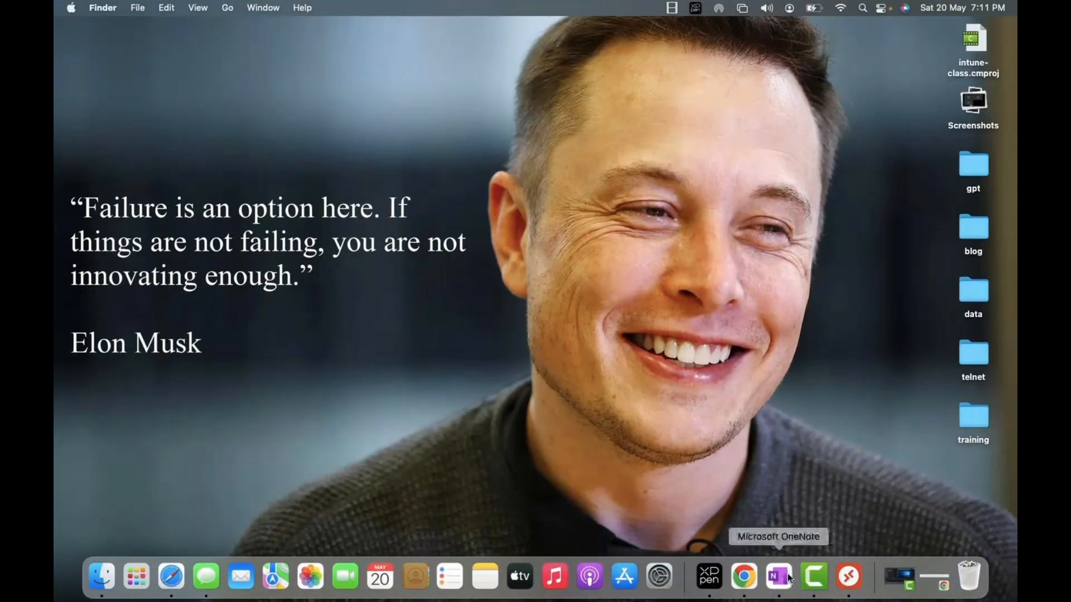
{"action": "left_click", "coordinate": [813, 577]}
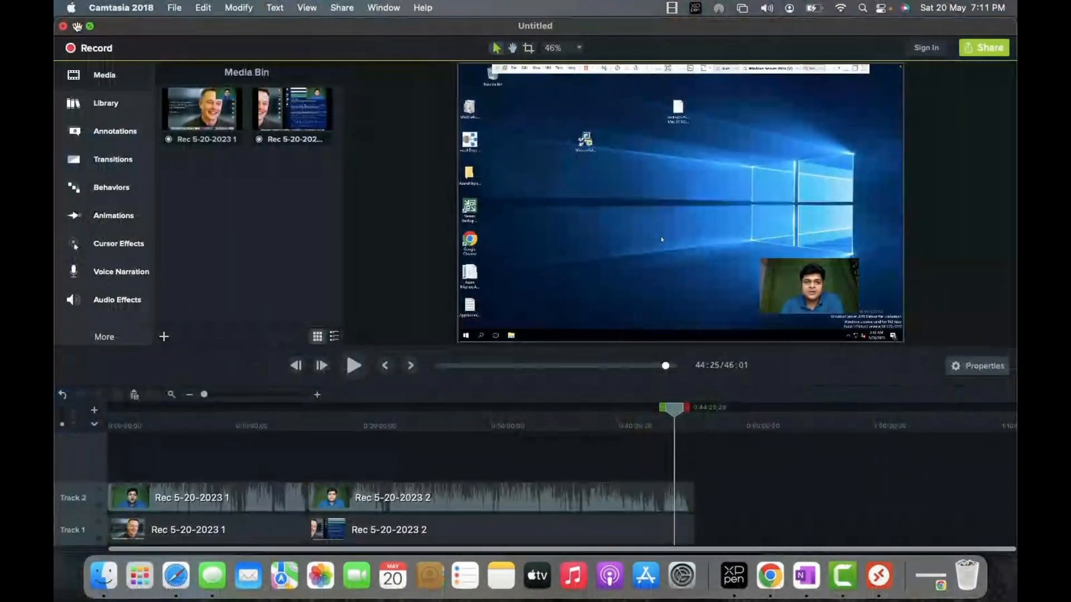
{"action": "left_click", "coordinate": [76, 26]}
{"action": "key", "text": "ctrl+Right"}
{"action": "key", "text": "ctrl+Right"}
{"action": "key", "text": "ctrl+Right"}
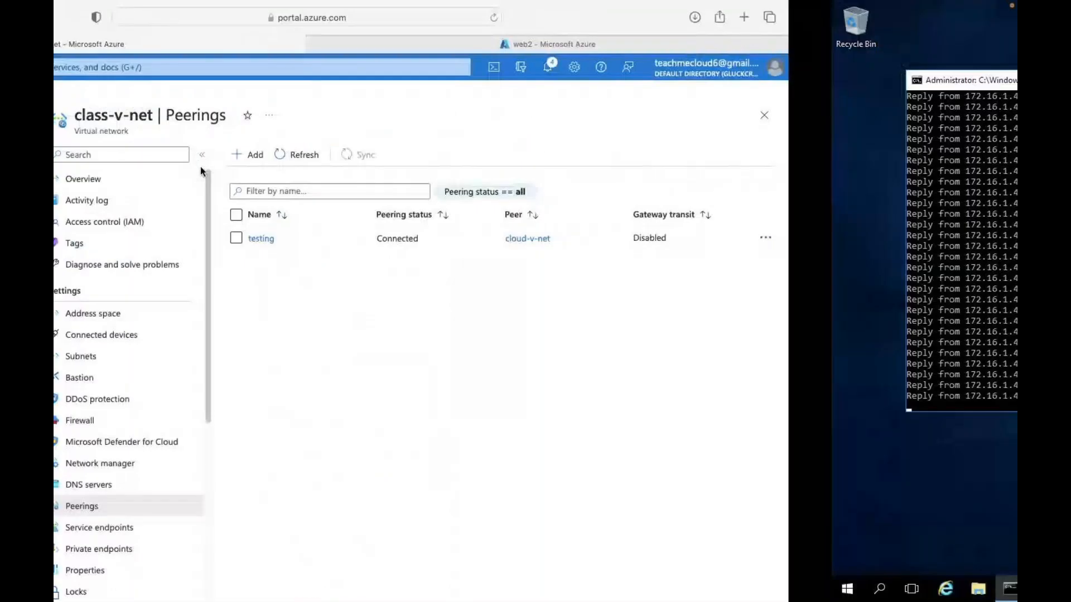
{"action": "key", "text": "ctrl+Right"}
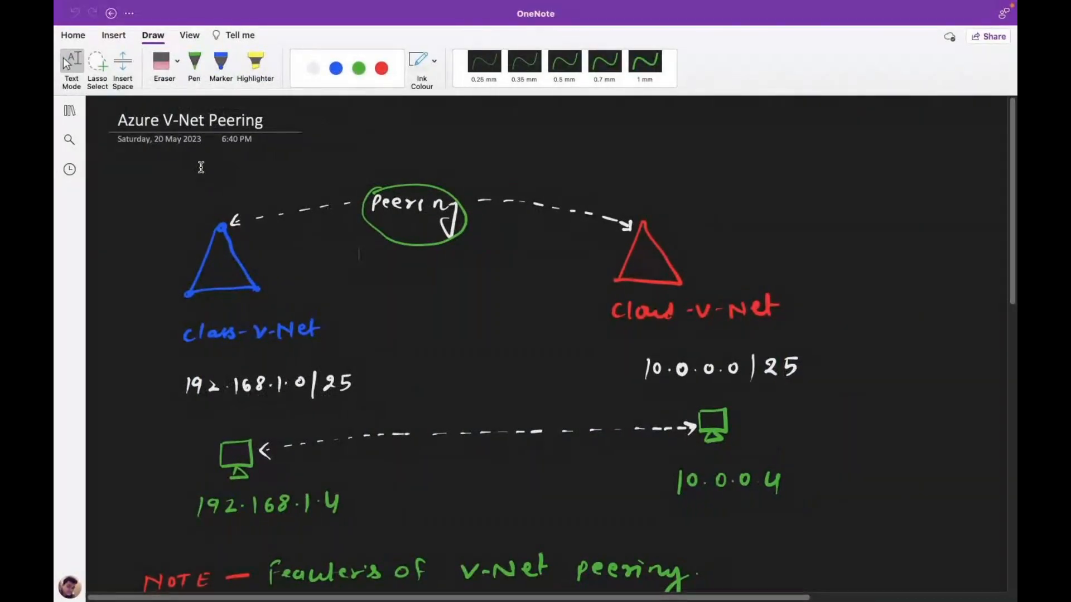
- Mute the microphone in GoTo Meeting and open the chat, then return to OneNote
{"action": "key", "text": "ctrl+Right"}
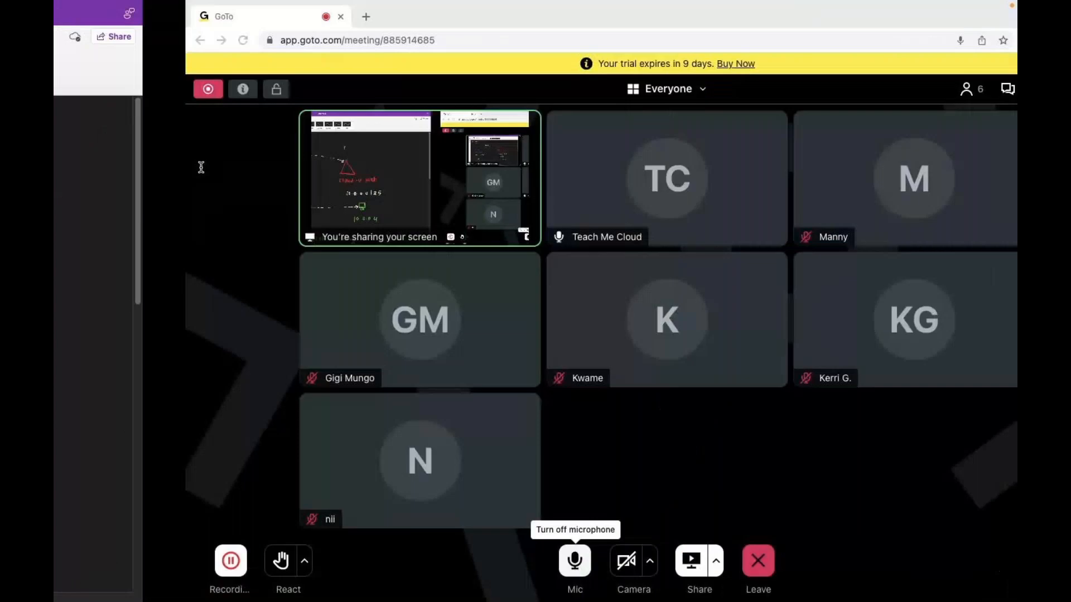
{"action": "left_click", "coordinate": [443, 561]}
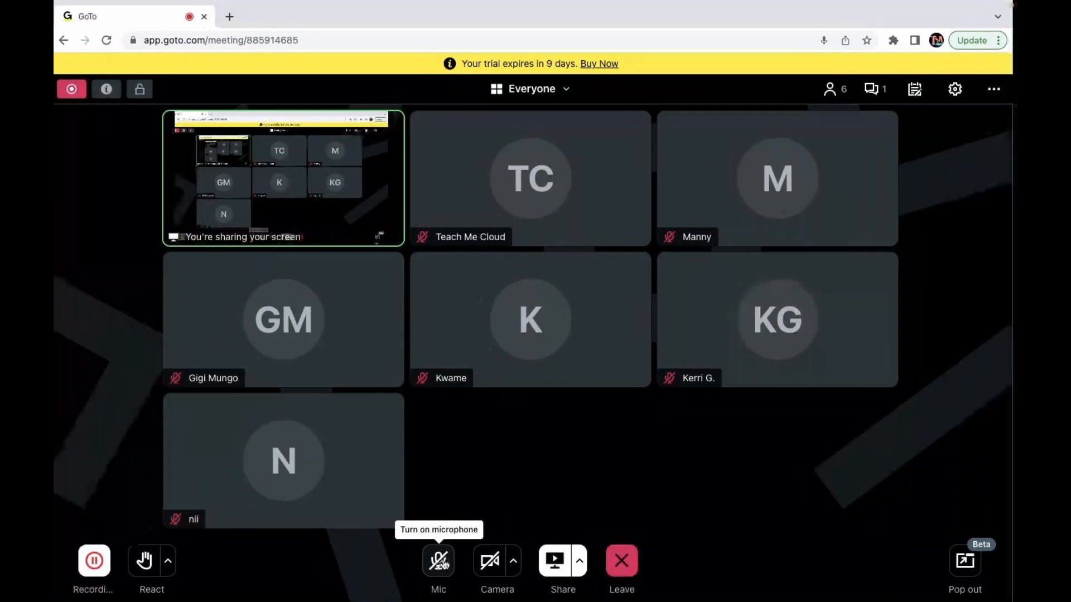
{"action": "left_click", "coordinate": [878, 89]}
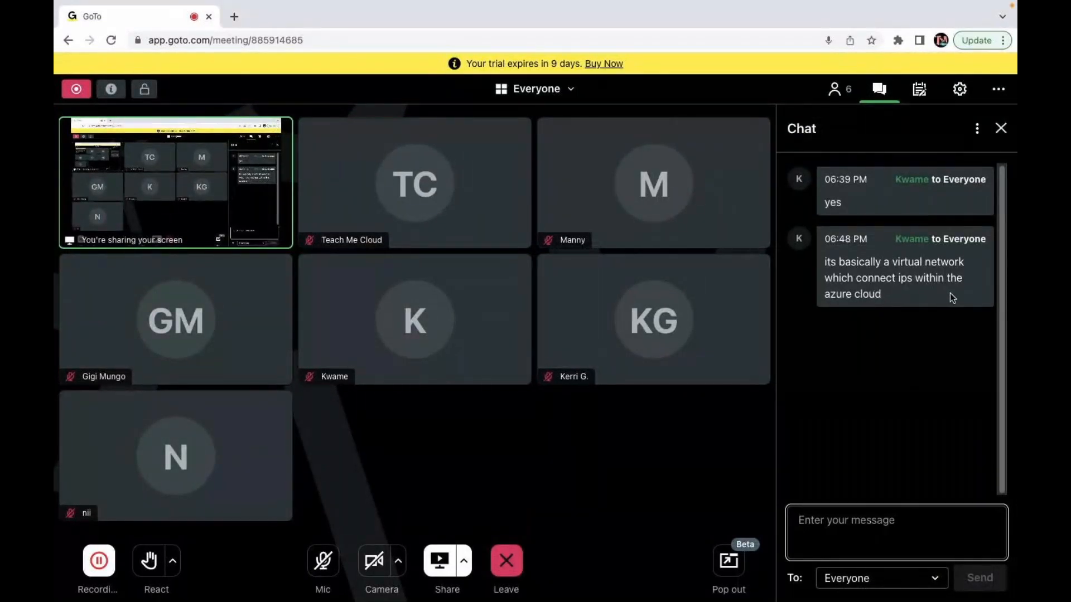
{"action": "key", "text": "super+Tab"}
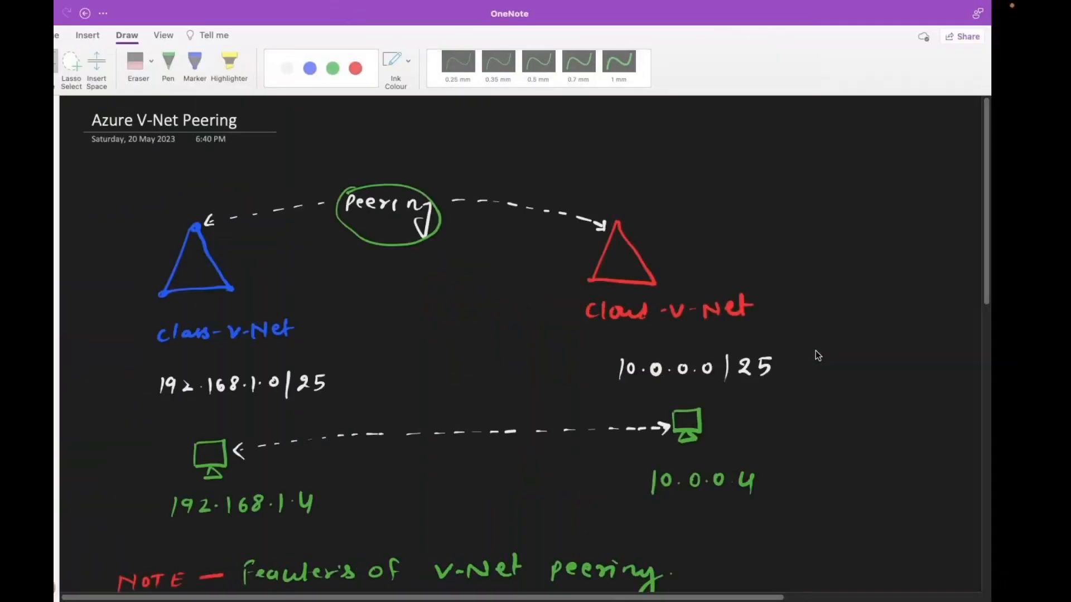
- Scroll OneNote to the three V-Net peering features, then switch to the GoTo meeting
{"action": "scroll", "coordinate": [518, 303], "scroll_direction": "down", "scroll_amount": 5}
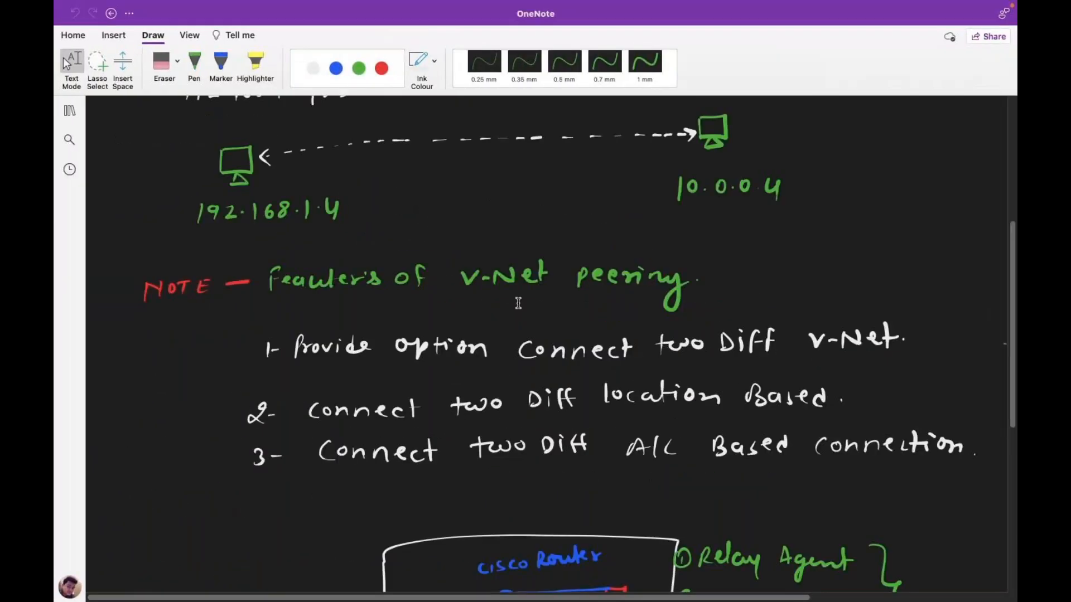
{"action": "scroll", "coordinate": [518, 303], "scroll_direction": "down", "scroll_amount": 2}
{"action": "key", "text": "ctrl+Right"}
{"action": "key", "text": "ctrl+Left"}
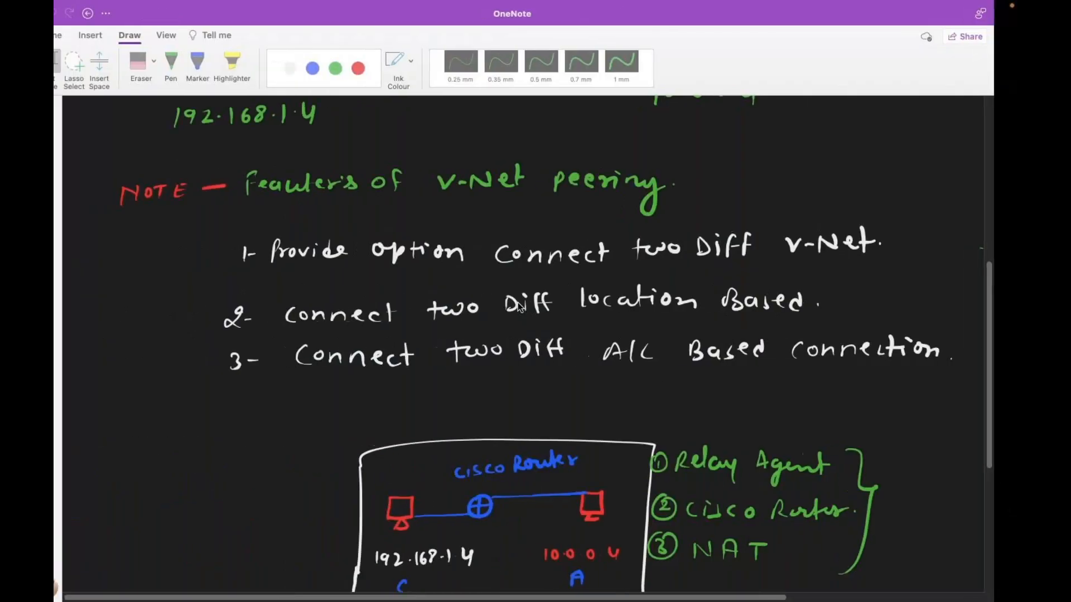
{"action": "scroll", "coordinate": [518, 305], "scroll_direction": "up", "scroll_amount": 2}
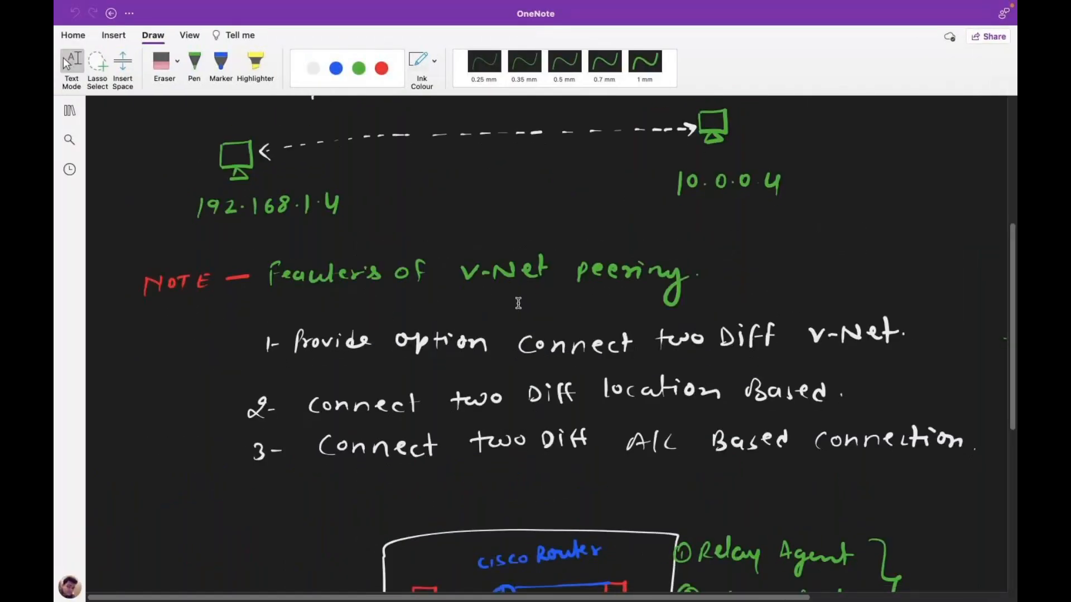
{"action": "scroll", "coordinate": [518, 302], "scroll_direction": "down", "scroll_amount": 1}
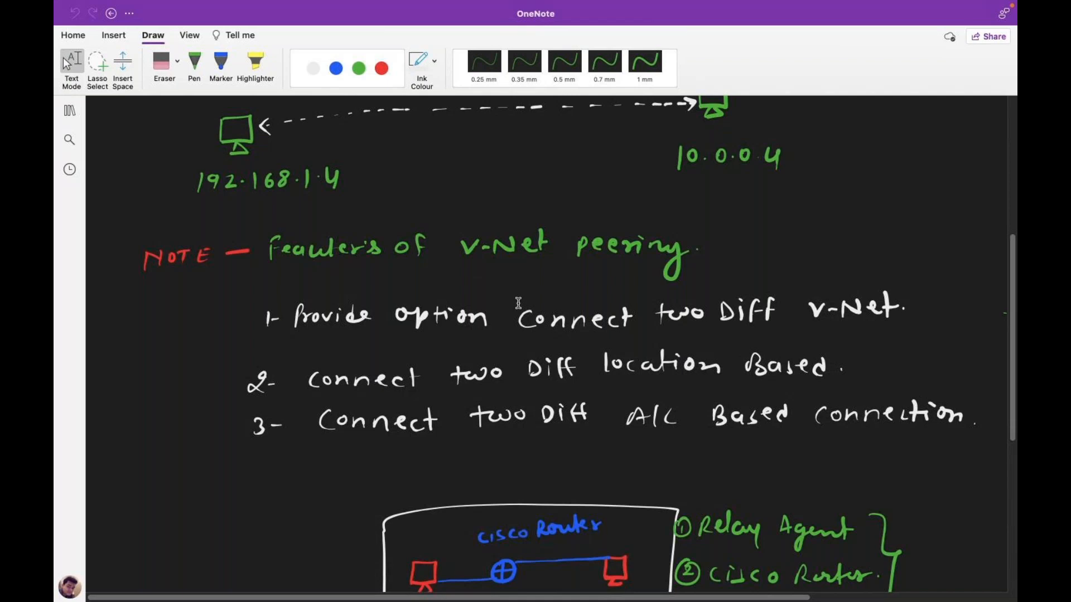
{"action": "key", "text": "ctrl+Right"}
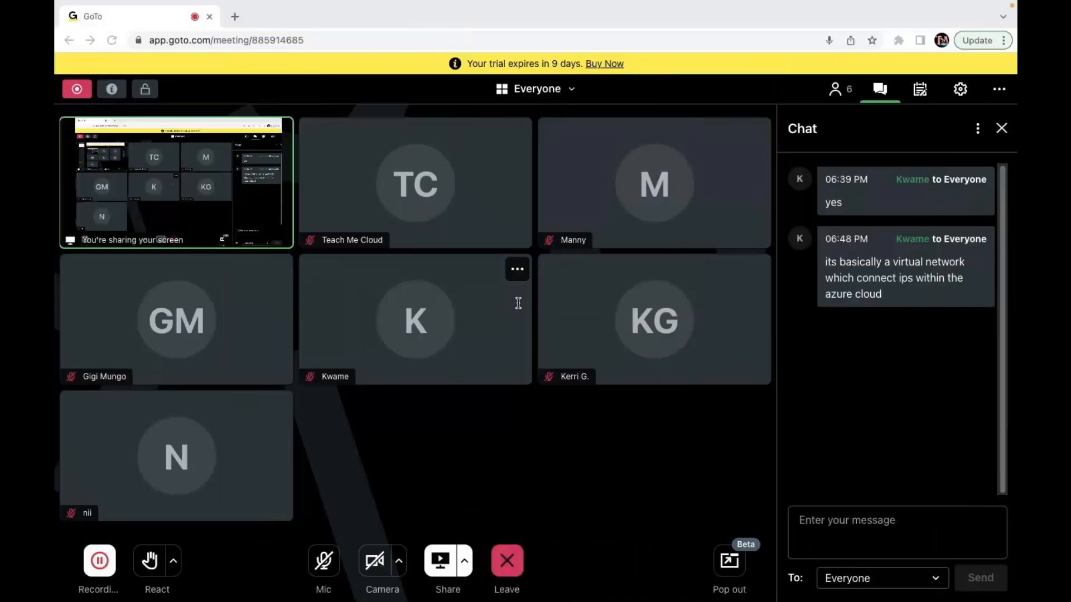
- Switch from the GoTo meeting back to the OneNote V-Net peering feature notes
{"action": "key", "text": "ctrl+Left"}
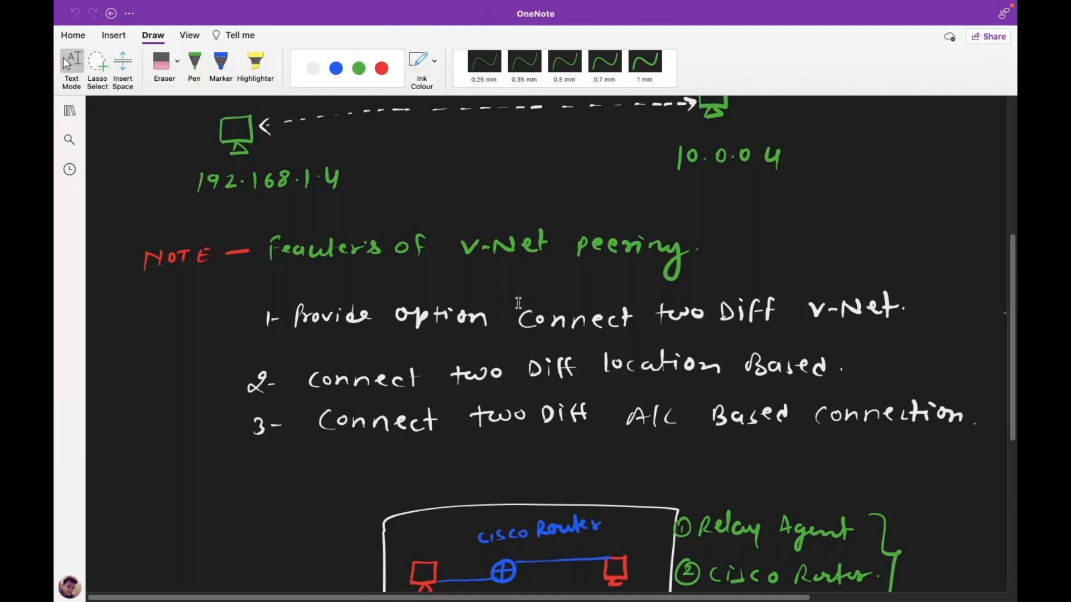
- Switch to GoTo Meeting to read the chat question about VNet peering costs
{"action": "key", "text": "ctrl+Right"}
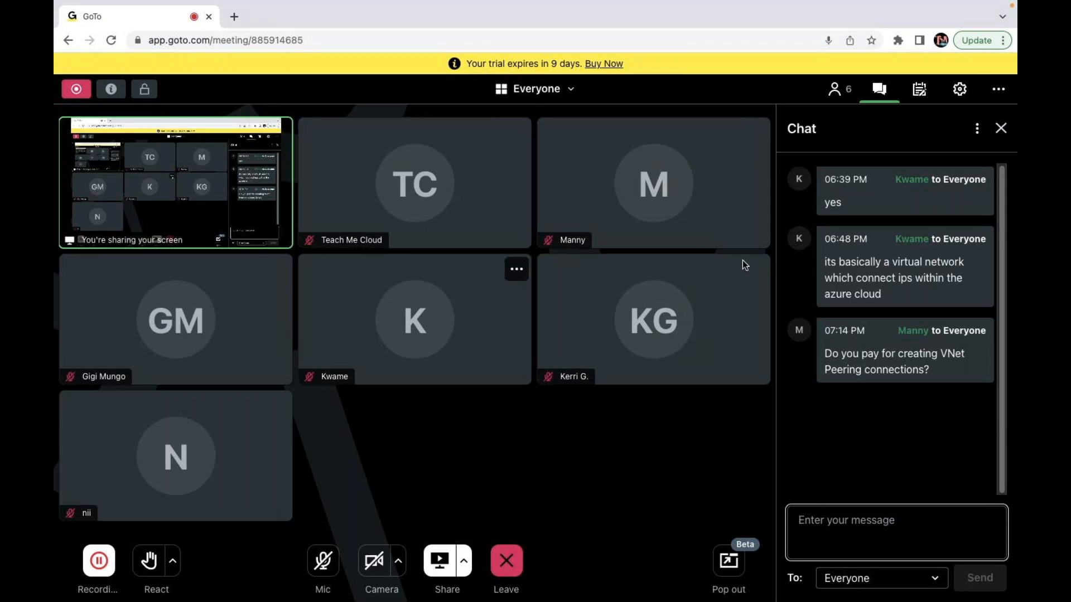
- Reply 'yes' and 'as per ip uses' in the GoTo Meeting chat, then unmute the microphone
{"action": "left_click", "coordinate": [796, 517]}
{"action": "type", "text": "yes"}
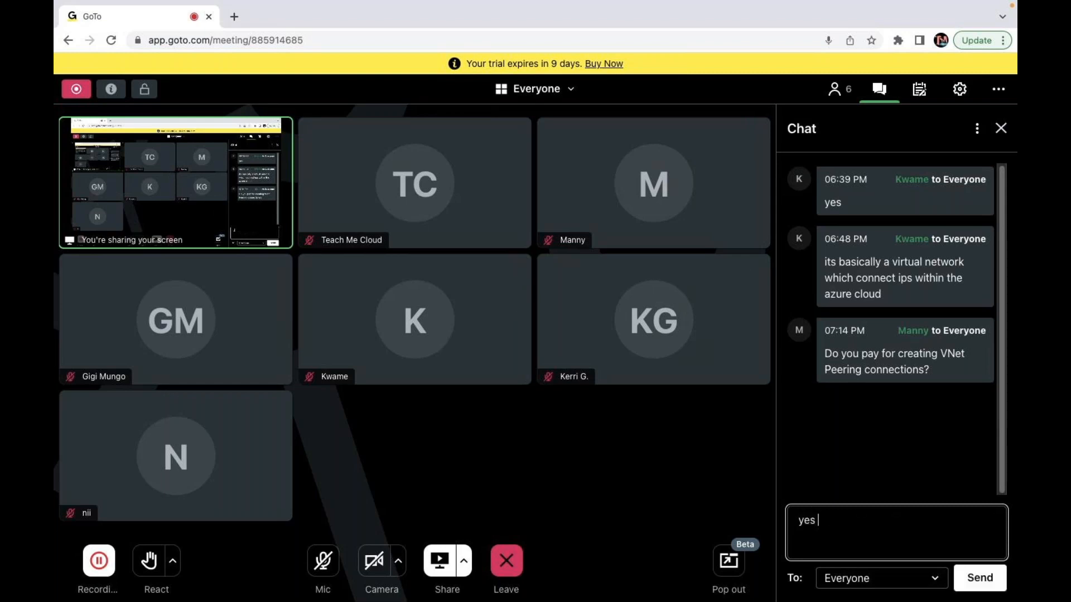
{"action": "key", "text": "Return"}
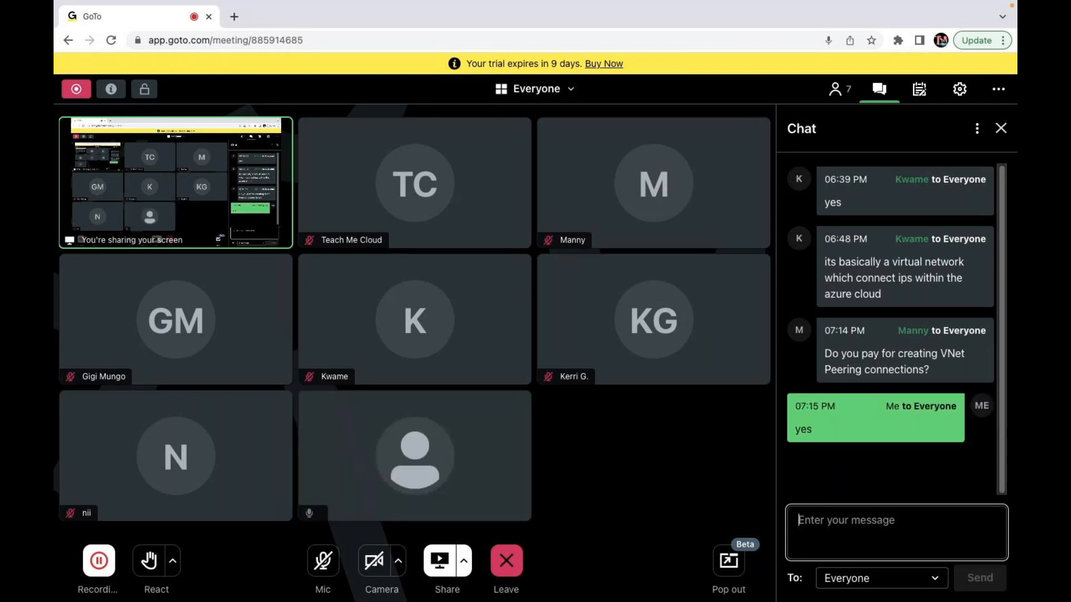
{"action": "type", "text": "as"}
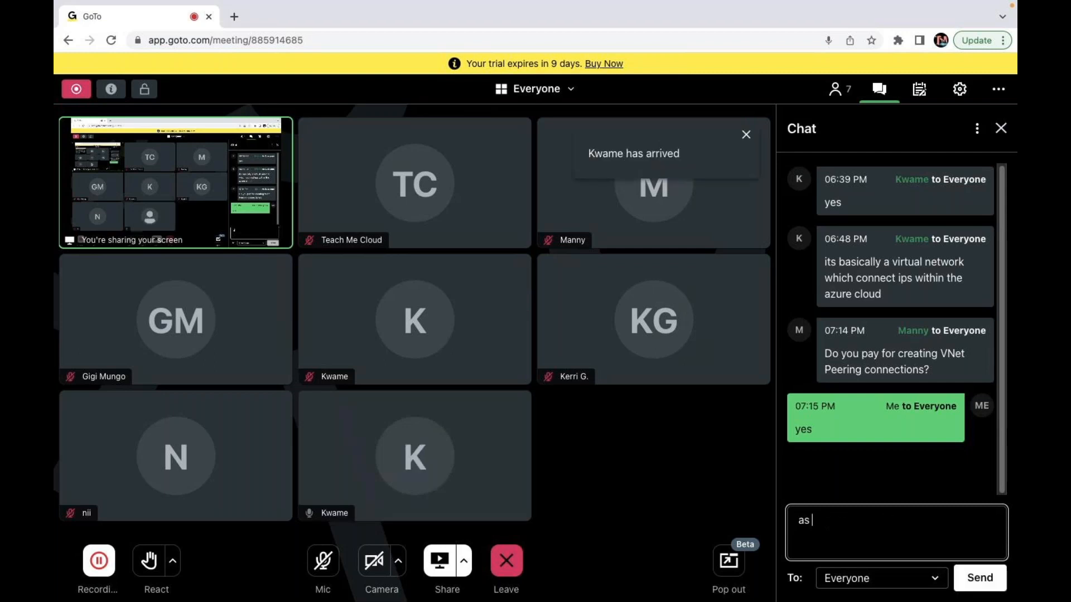
{"action": "type", "text": " per ip uses"}
{"action": "key", "text": "Return"}
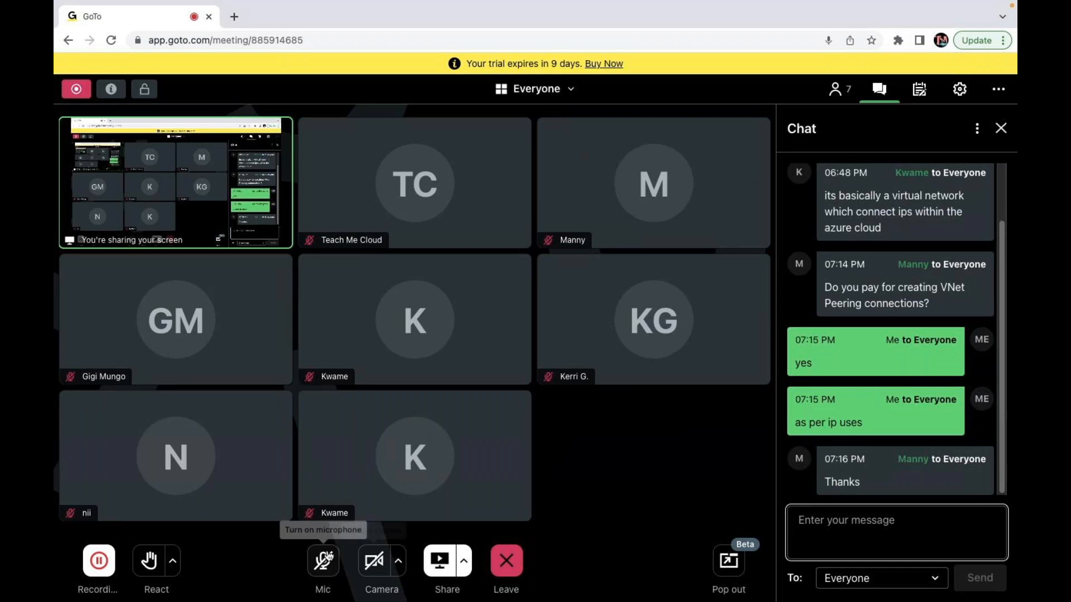
{"action": "left_click", "coordinate": [323, 560]}
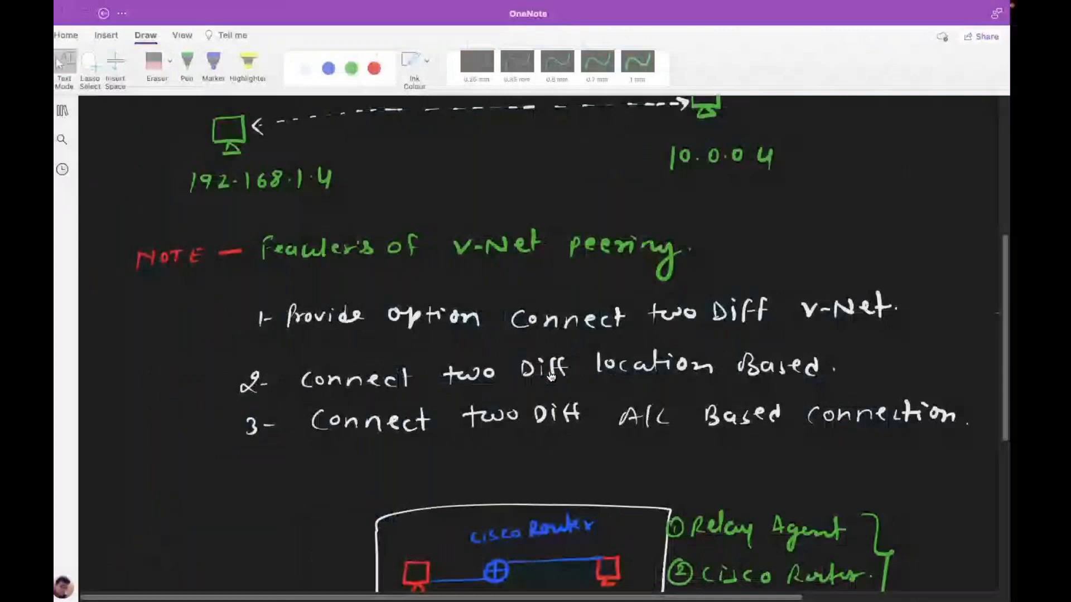
- Revisit the OneNote peering diagram, then return to the Azure class-v-net Peerings page
{"action": "scroll", "coordinate": [551, 376], "scroll_direction": "up", "scroll_amount": 10}
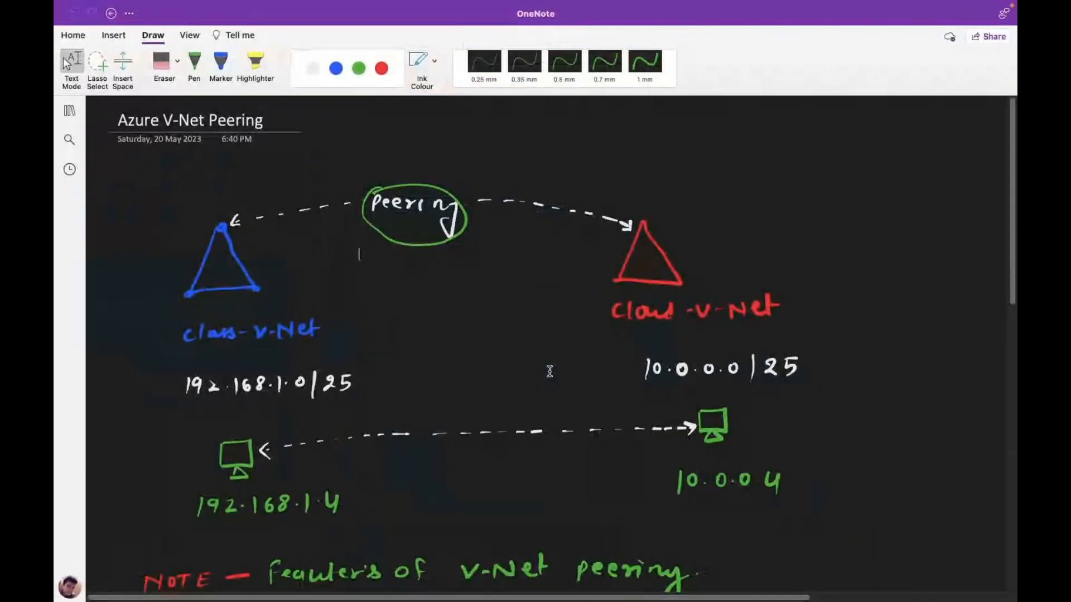
{"action": "scroll", "coordinate": [549, 371], "scroll_direction": "down", "scroll_amount": 2}
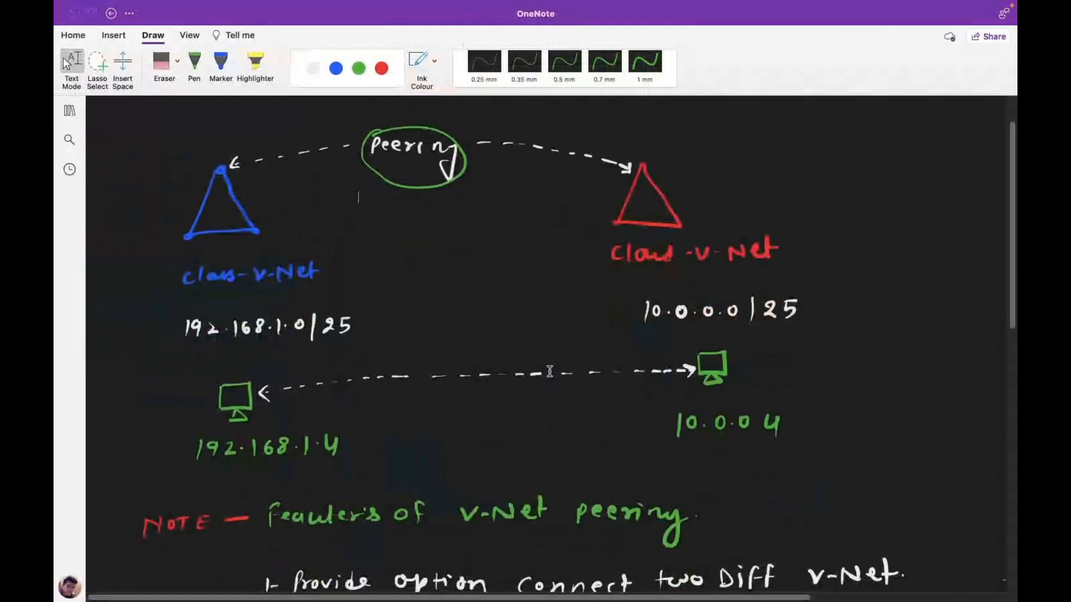
{"action": "scroll", "coordinate": [549, 371], "scroll_direction": "up", "scroll_amount": 1}
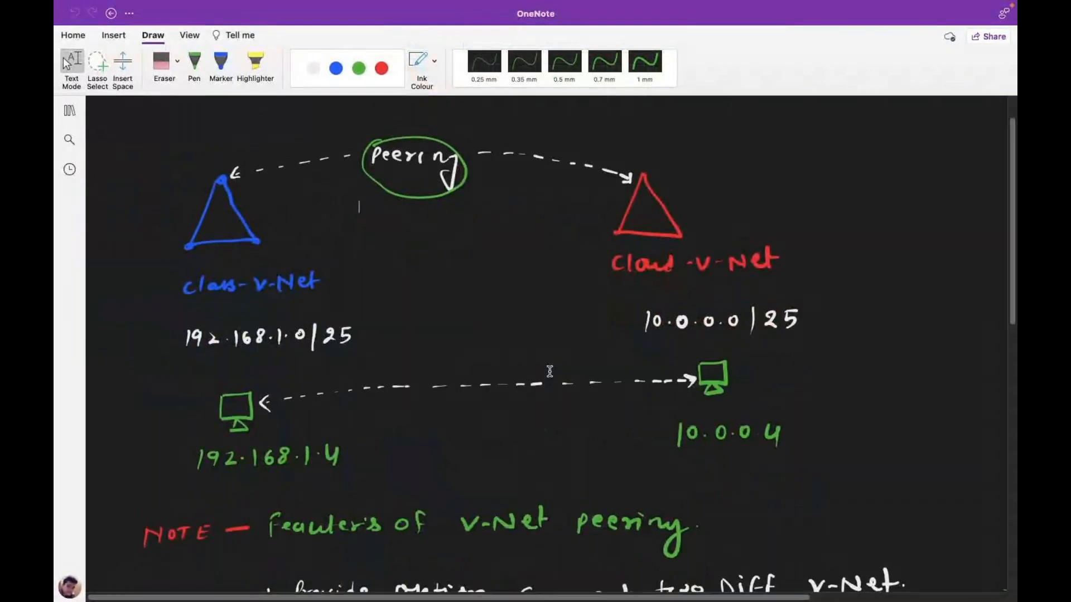
{"action": "key", "text": "ctrl+Right"}
{"action": "key", "text": "ctrl+Left"}
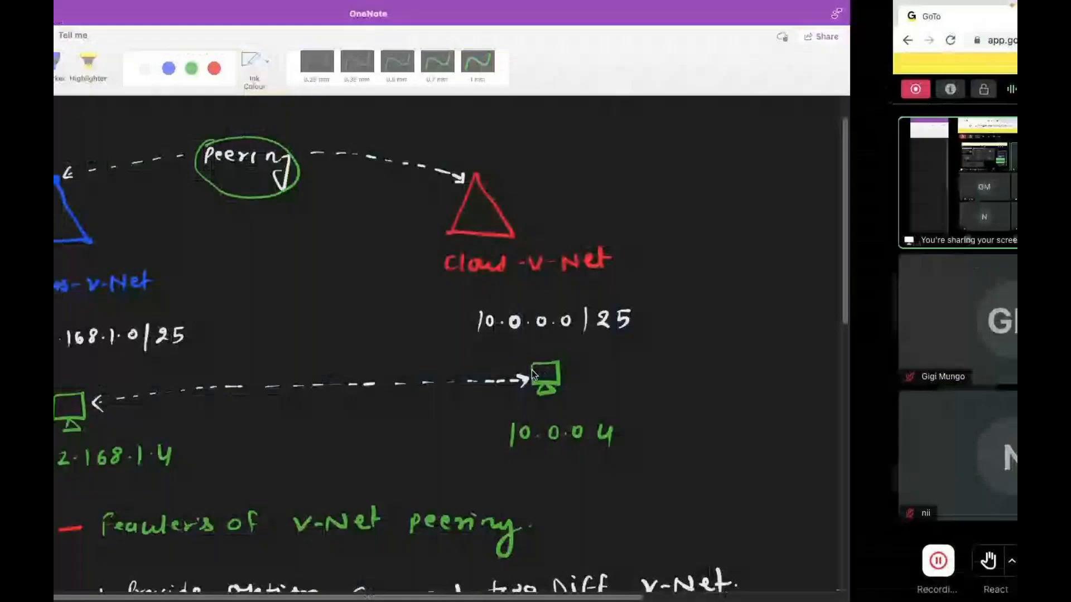
{"action": "key", "text": "ctrl+Left"}
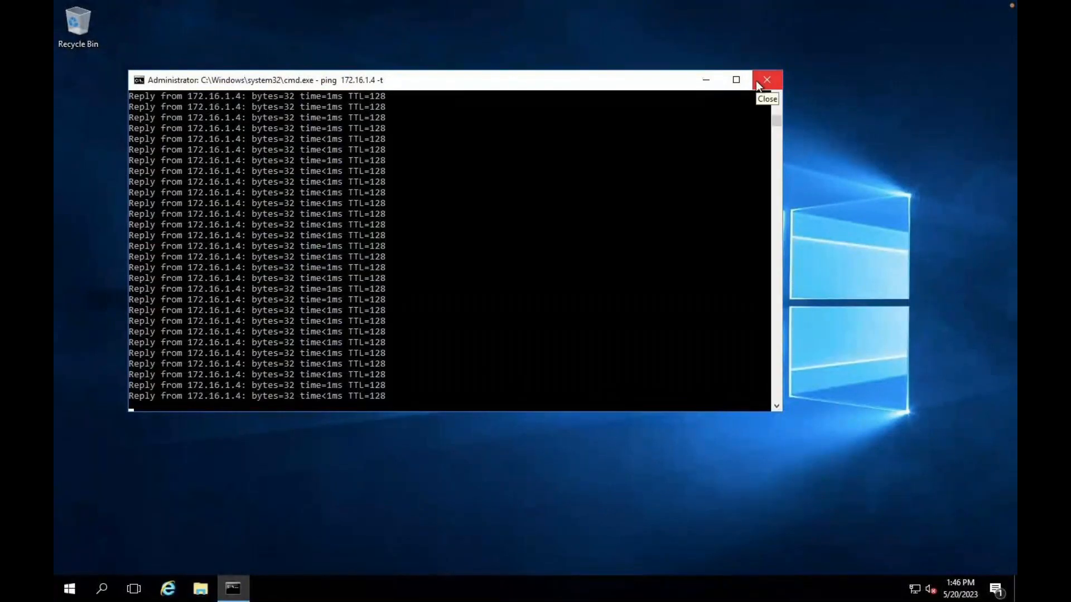
{"action": "key", "text": "ctrl+Left"}
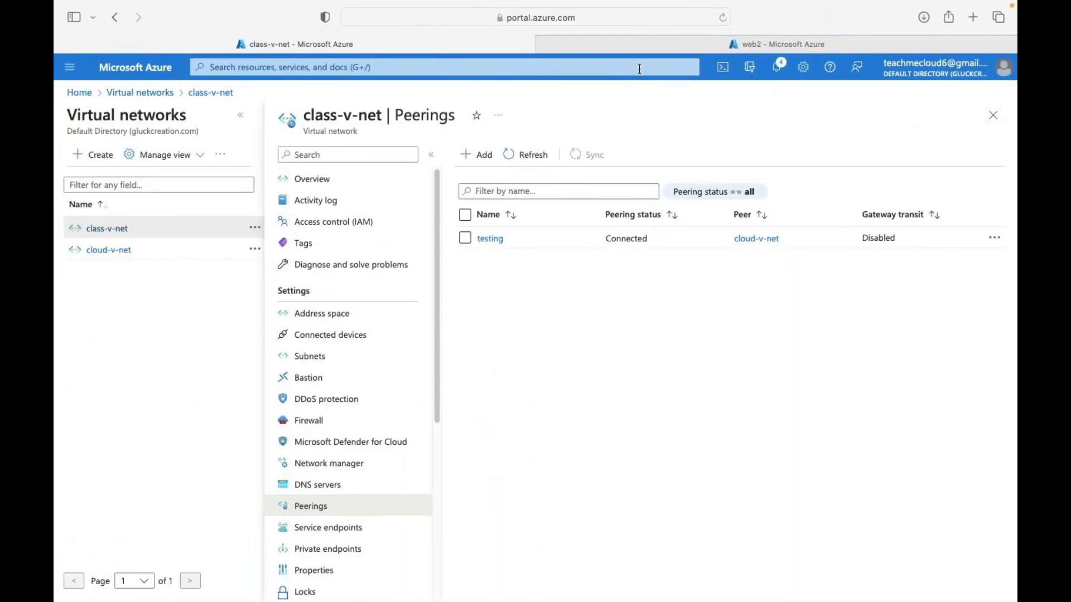
- Show web2's Overview and scroll to its networking details with private IP 172.16.1.4
{"action": "key", "text": "ctrl+Tab"}
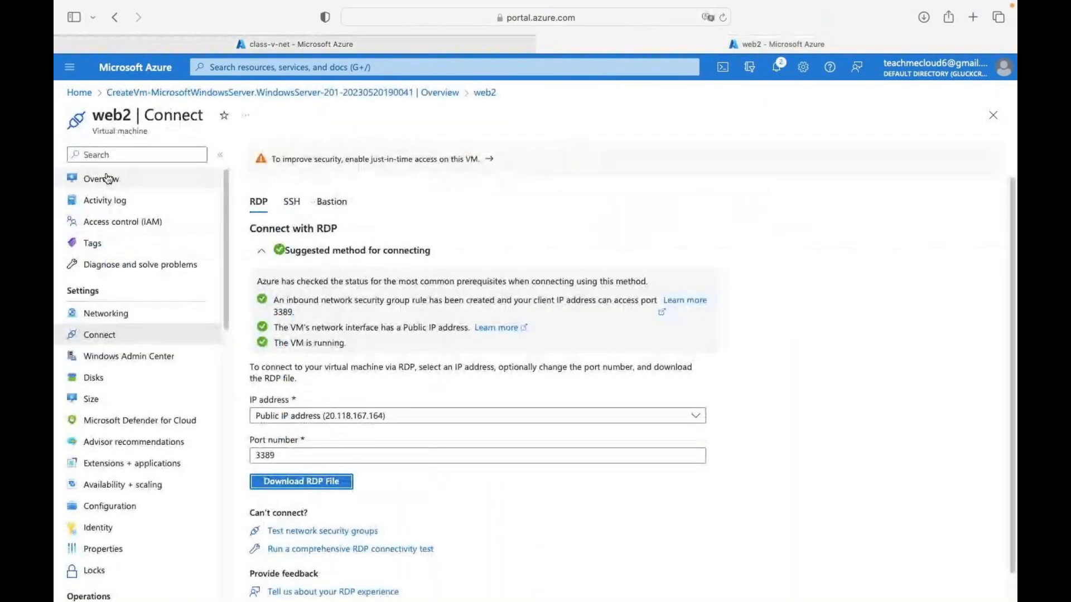
{"action": "left_click", "coordinate": [106, 177]}
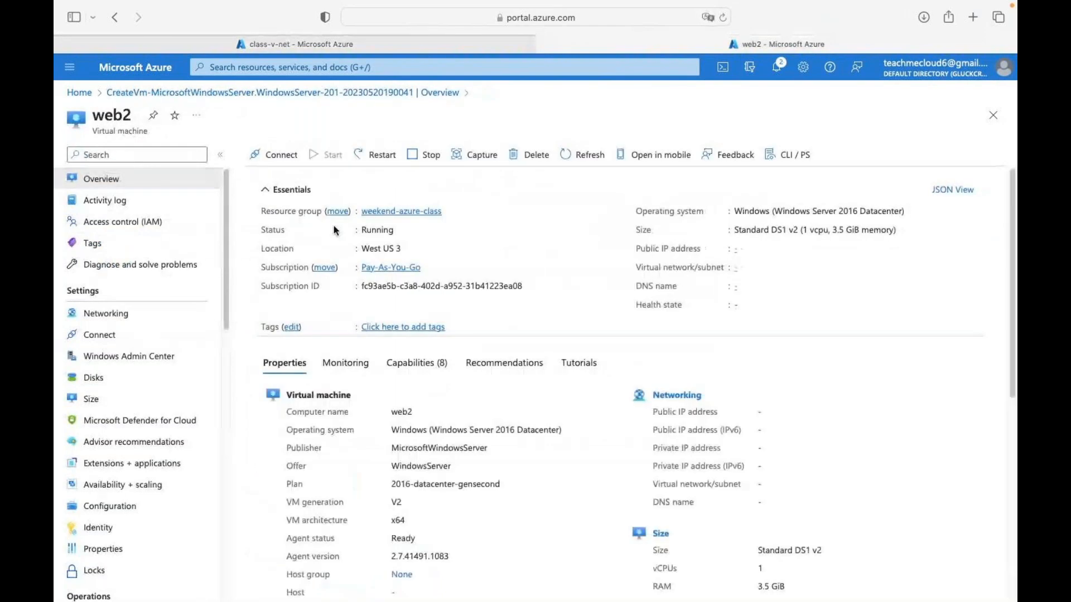
{"action": "scroll", "coordinate": [745, 418], "scroll_direction": "down", "scroll_amount": 3}
{"action": "scroll", "coordinate": [746, 418], "scroll_direction": "down", "scroll_amount": 1}
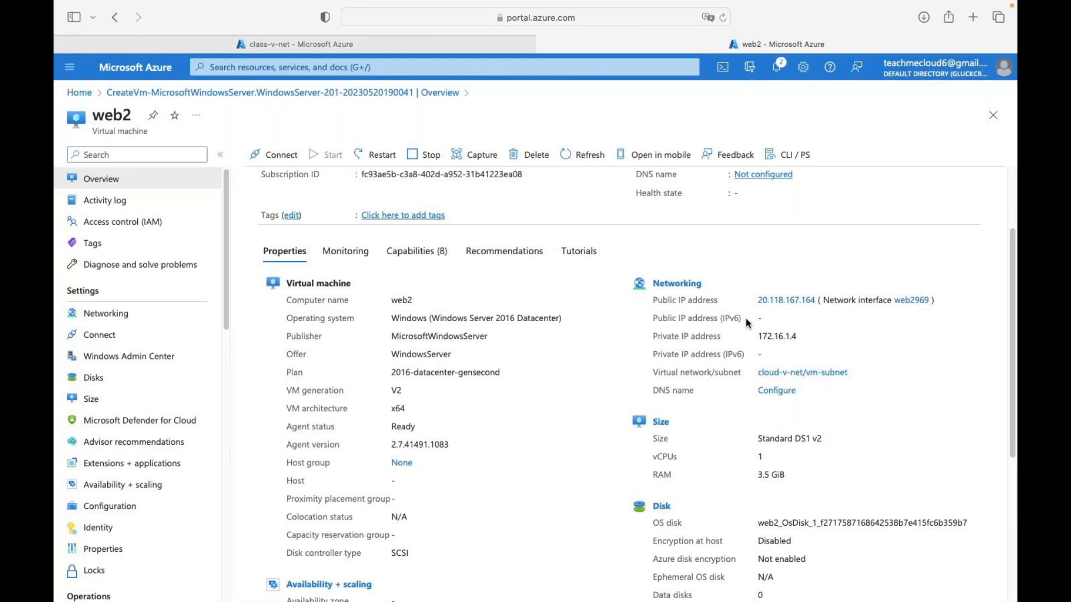
{"action": "key", "text": "ctrl+Right"}
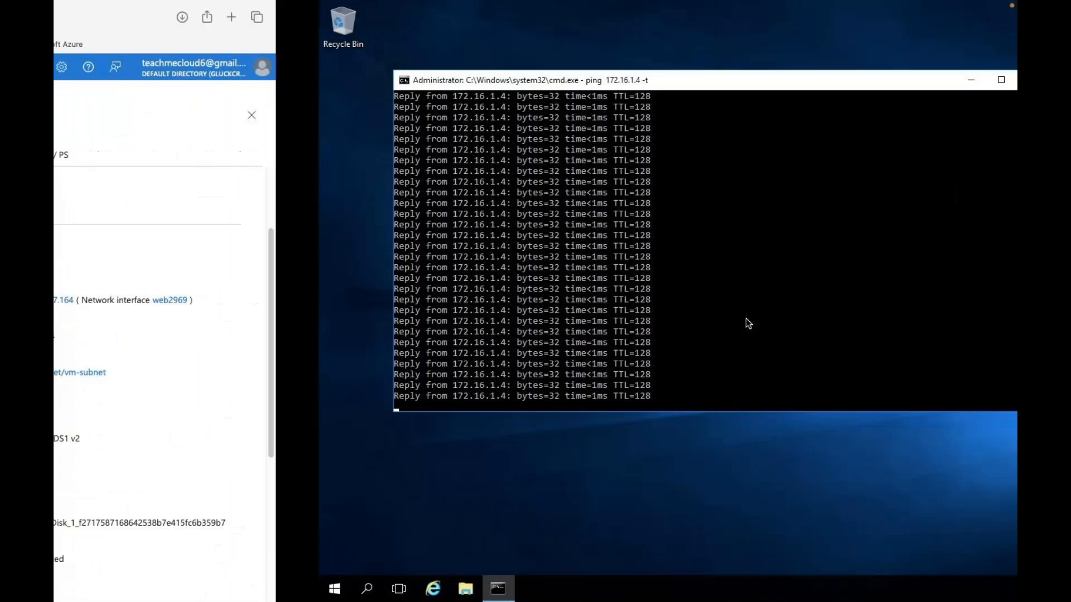
- Return to the OneNote V-Net peering page and show the notebook's section and page lists
{"action": "key", "text": "ctrl+Right"}
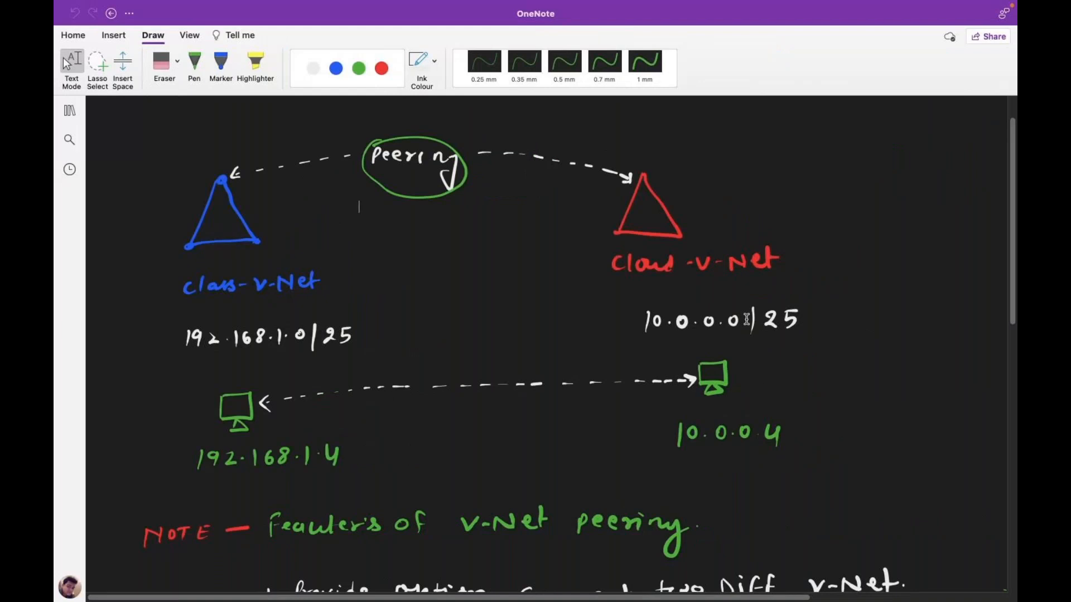
{"action": "key", "text": "ctrl+Right"}
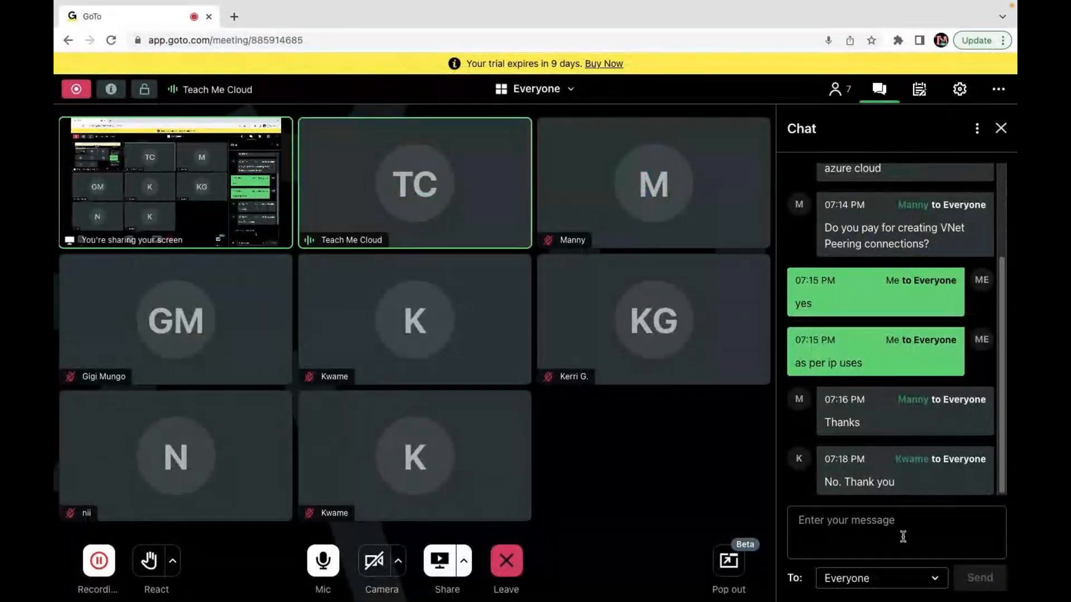
{"action": "key", "text": "ctrl+Left"}
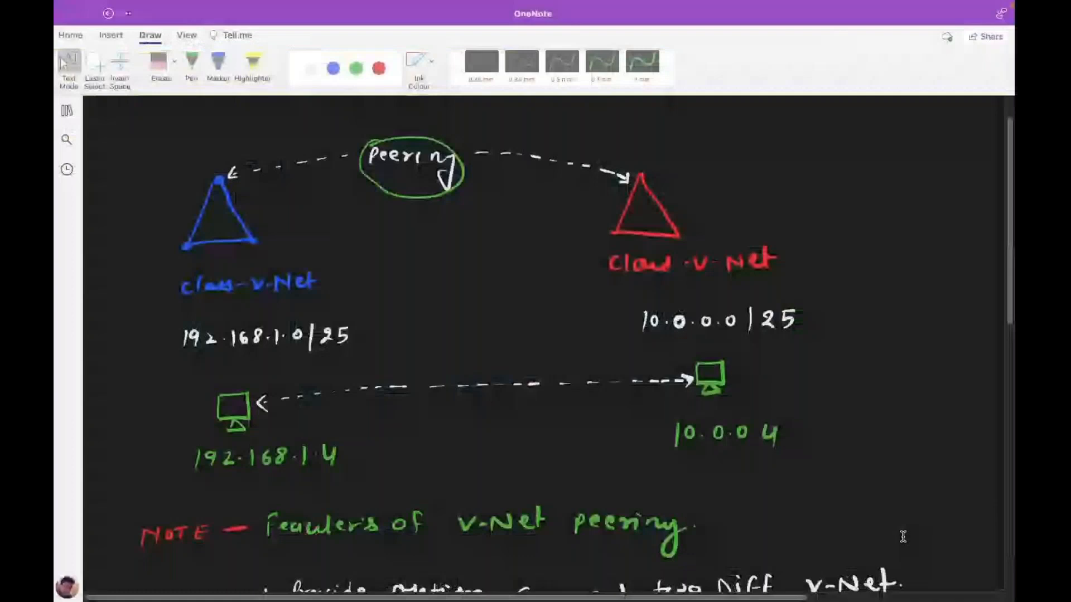
{"action": "left_click", "coordinate": [69, 110]}
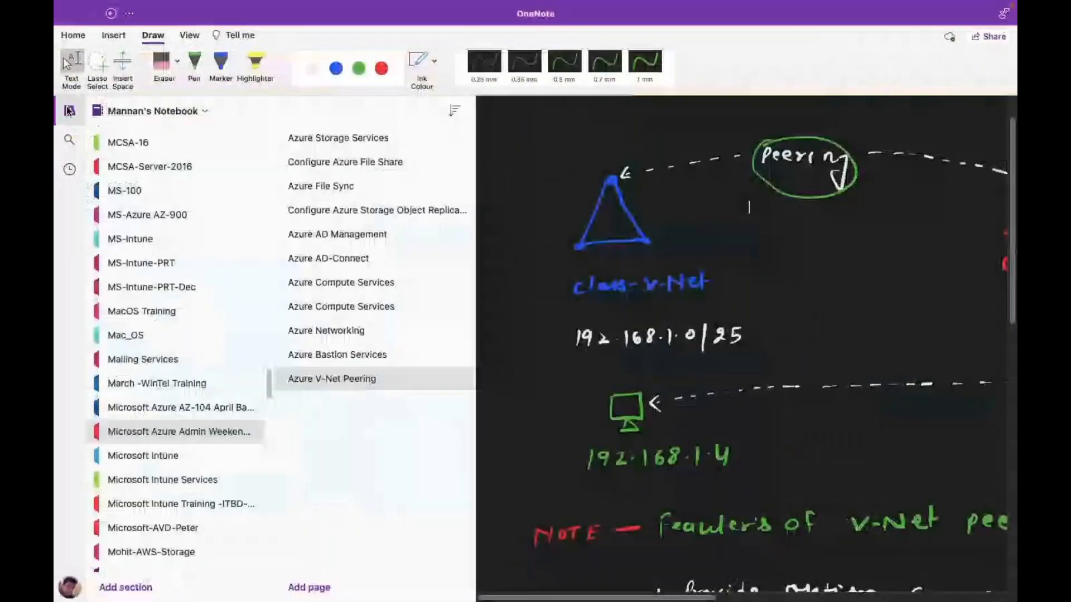
- Add a OneNote page titled 'Azure Load Balancers' and collapse the navigation pane
{"action": "left_click", "coordinate": [308, 588]}
{"action": "type", "text": "Az"}
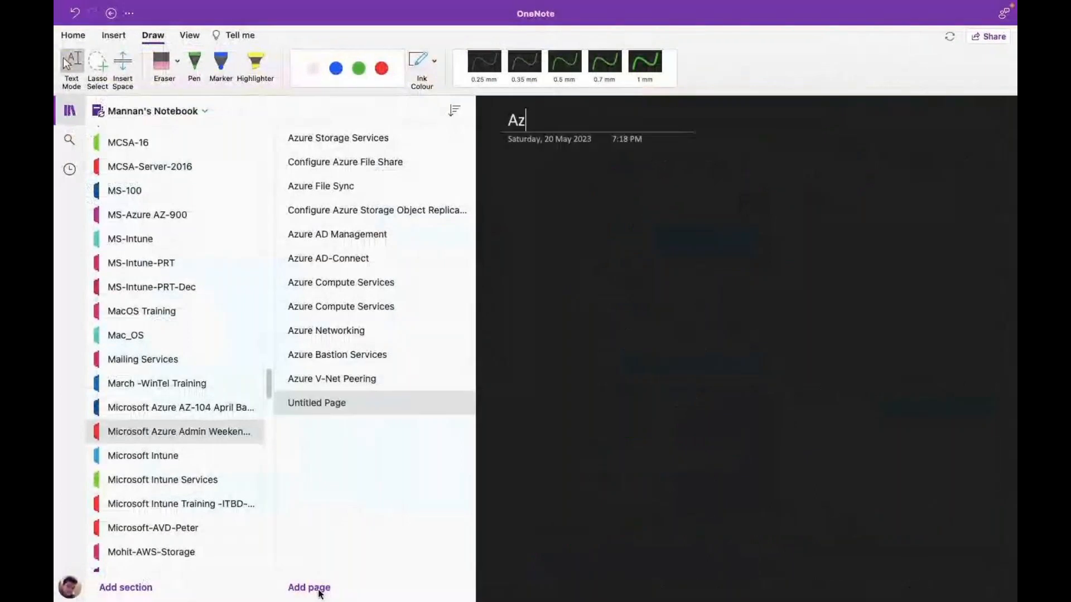
{"action": "type", "text": "ure Load"}
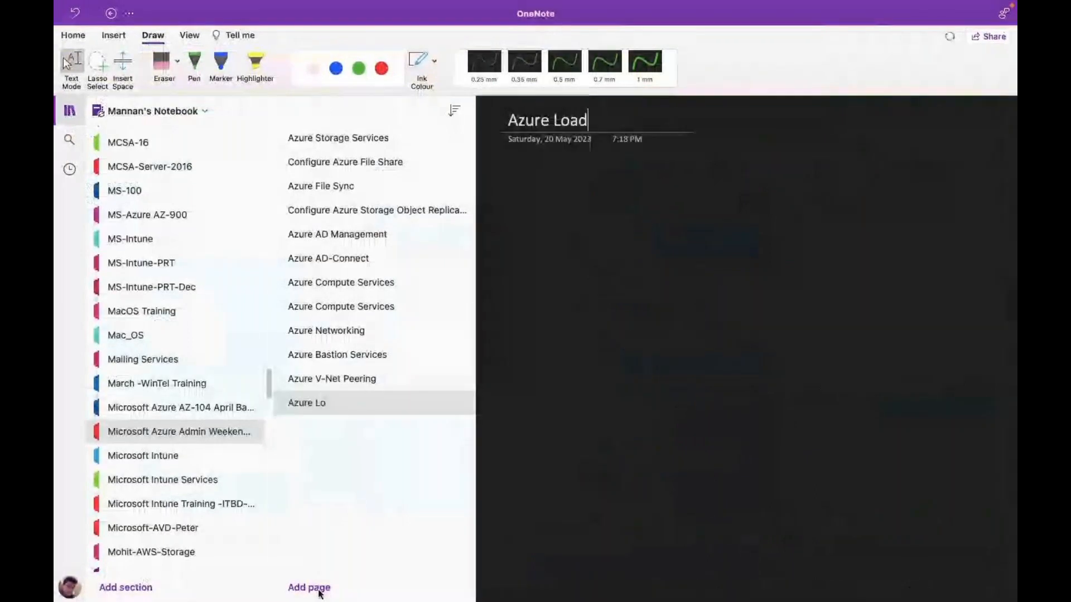
{"action": "type", "text": " Ba"}
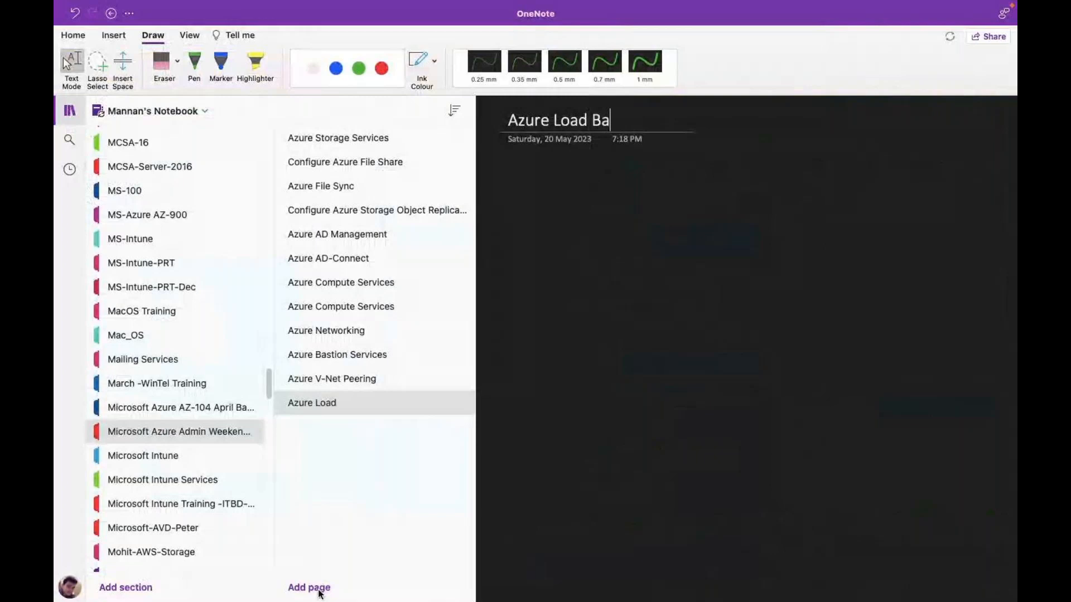
{"action": "type", "text": "lancers"}
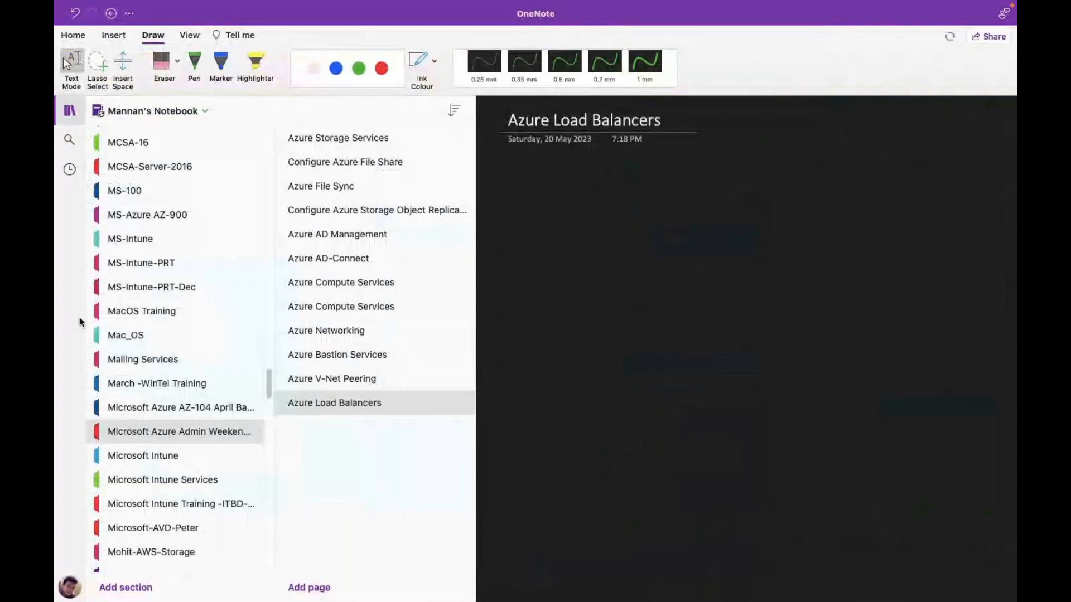
{"action": "left_click", "coordinate": [79, 111]}
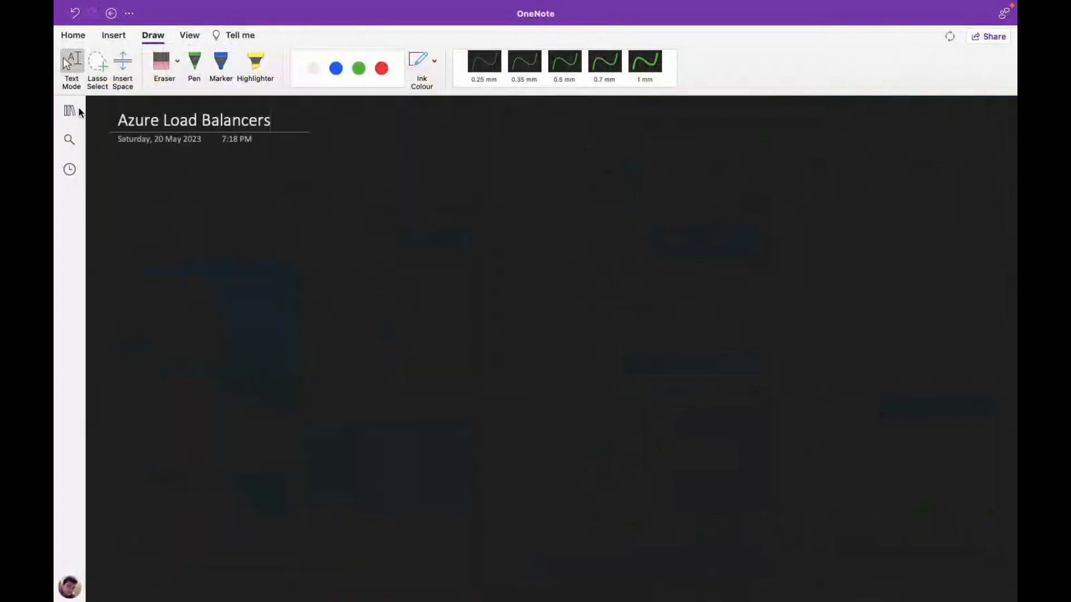
{"action": "key", "text": "ctrl+Left"}
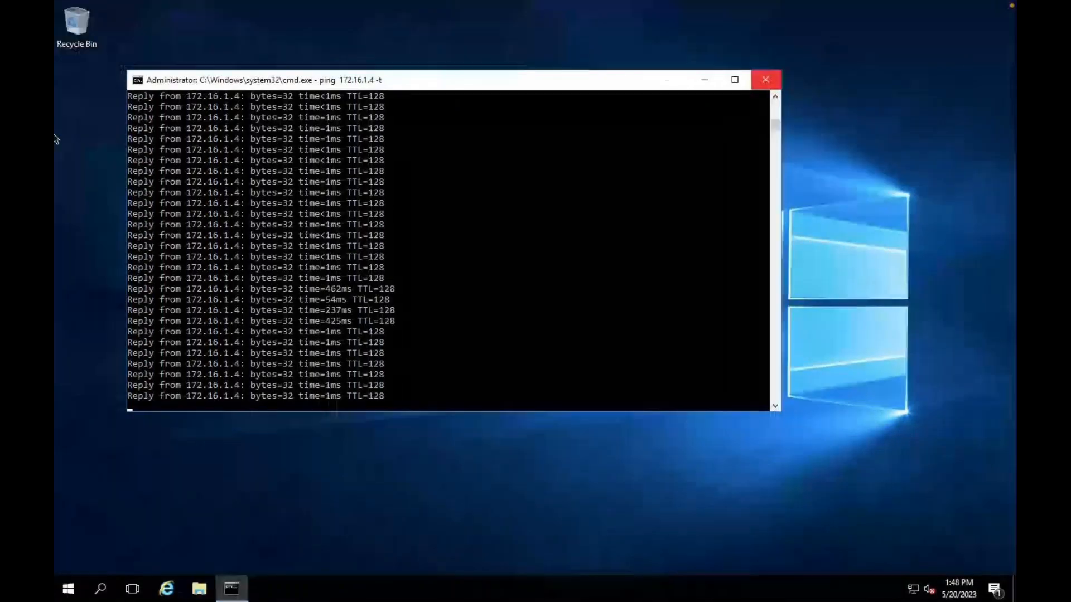
{"action": "key", "text": "ctrl+Left"}
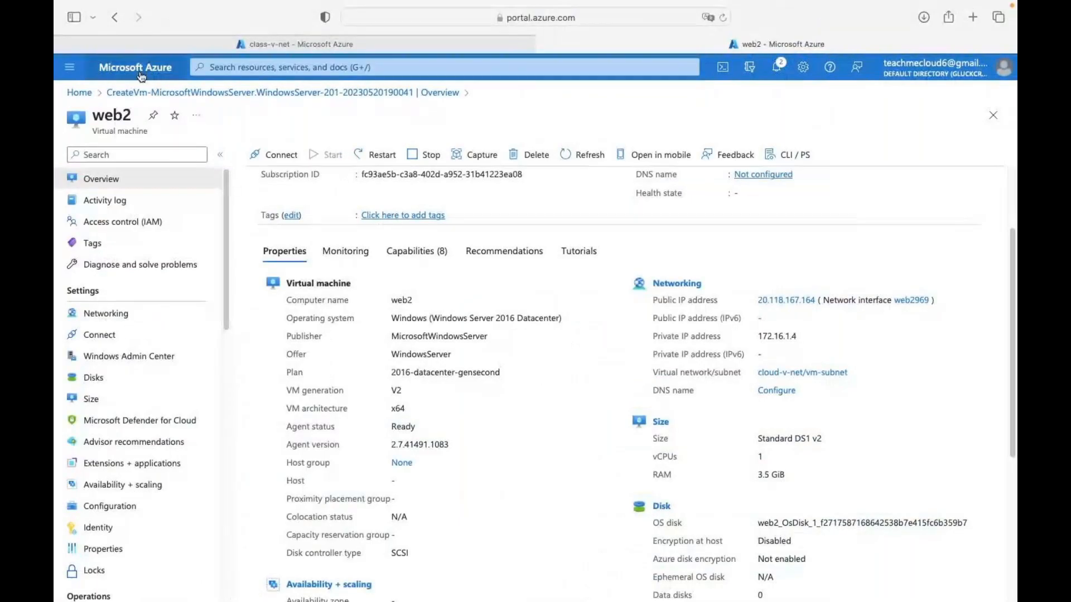
- Open All resources from All services and select all 16 resources
{"action": "left_click", "coordinate": [140, 72]}
{"action": "left_click", "coordinate": [850, 142]}
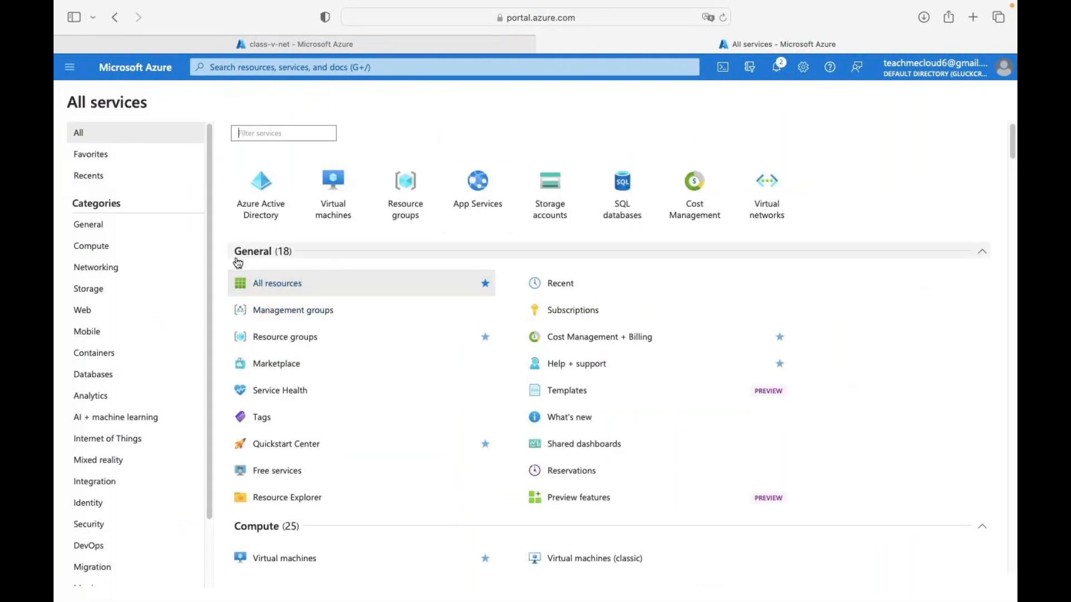
{"action": "left_click", "coordinate": [251, 283]}
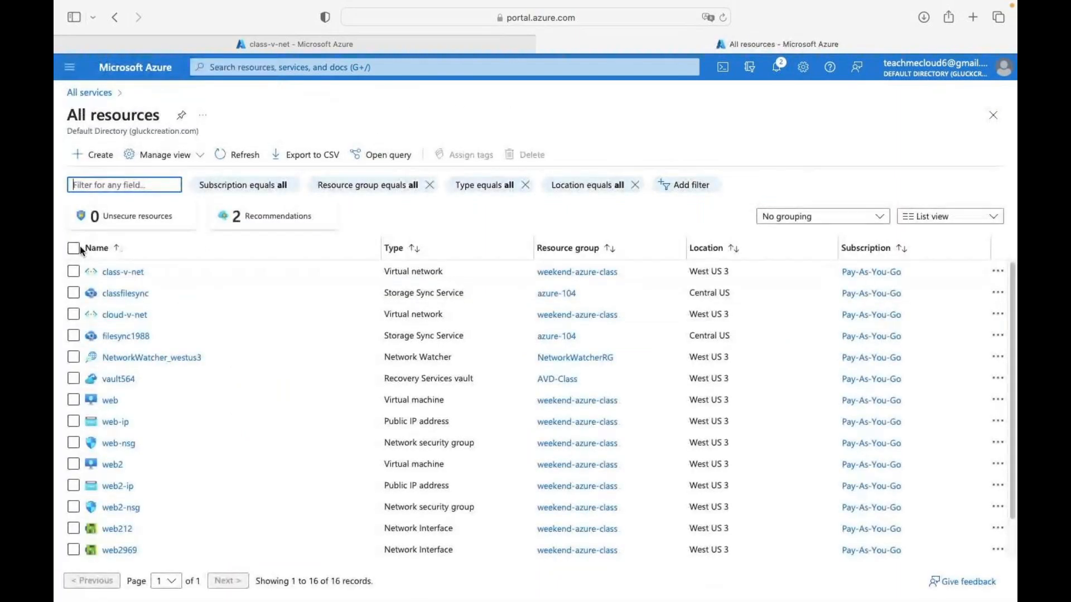
{"action": "left_click", "coordinate": [114, 92]}
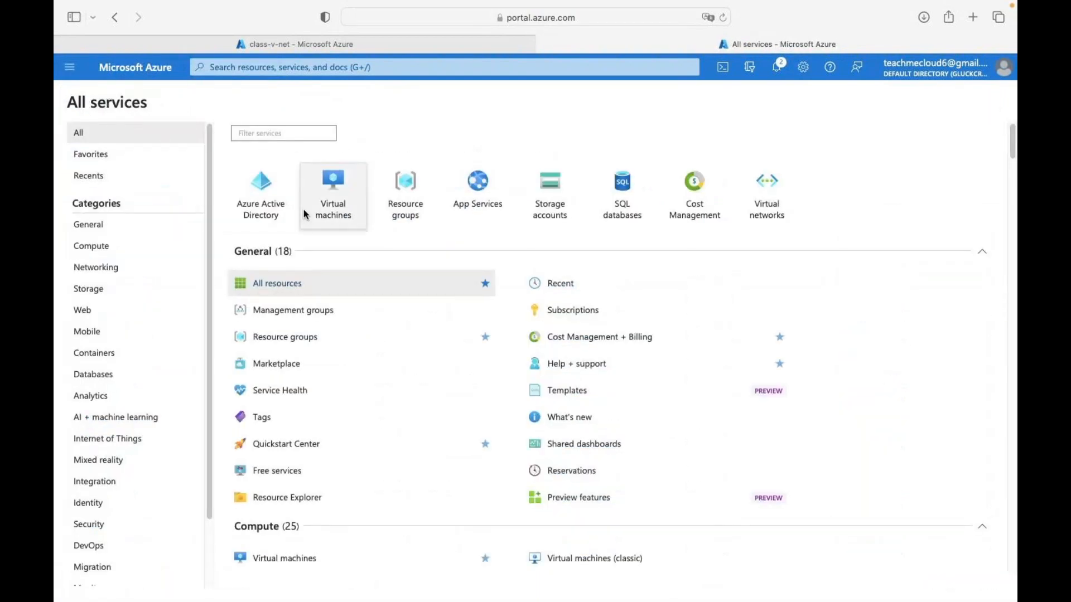
{"action": "left_click", "coordinate": [268, 283]}
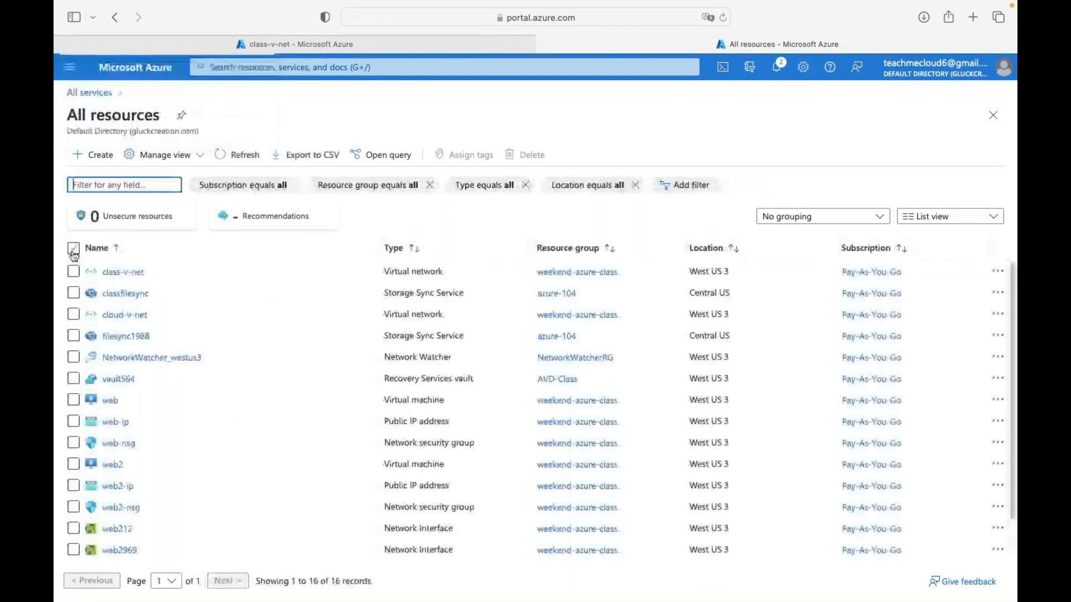
{"action": "left_click", "coordinate": [73, 248]}
- Force-delete the selected resources, confirming with 'yes'
{"action": "left_click", "coordinate": [525, 156]}
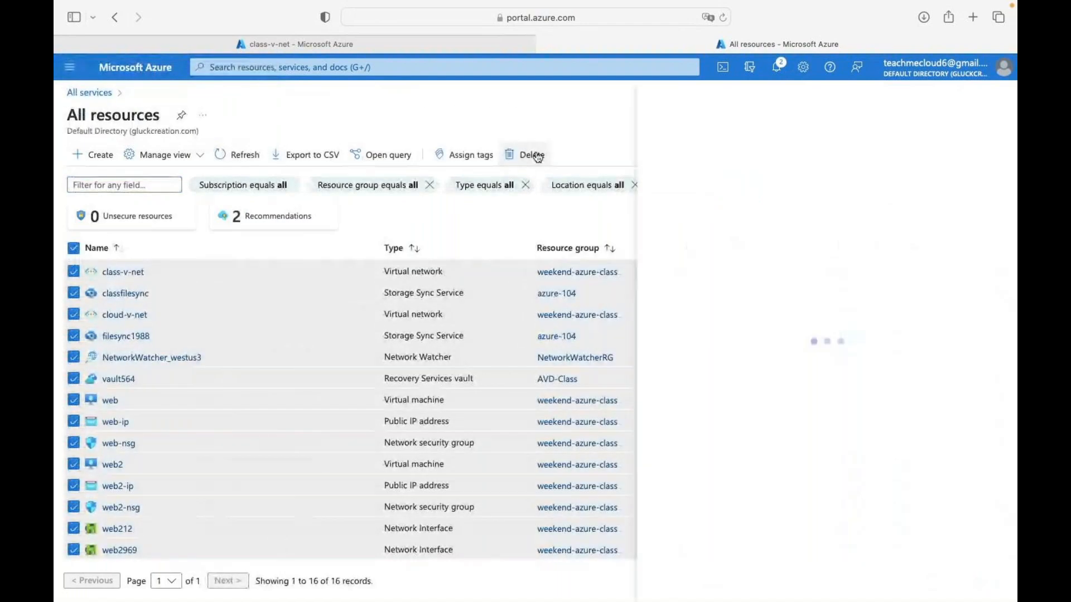
{"action": "left_click", "coordinate": [747, 276]}
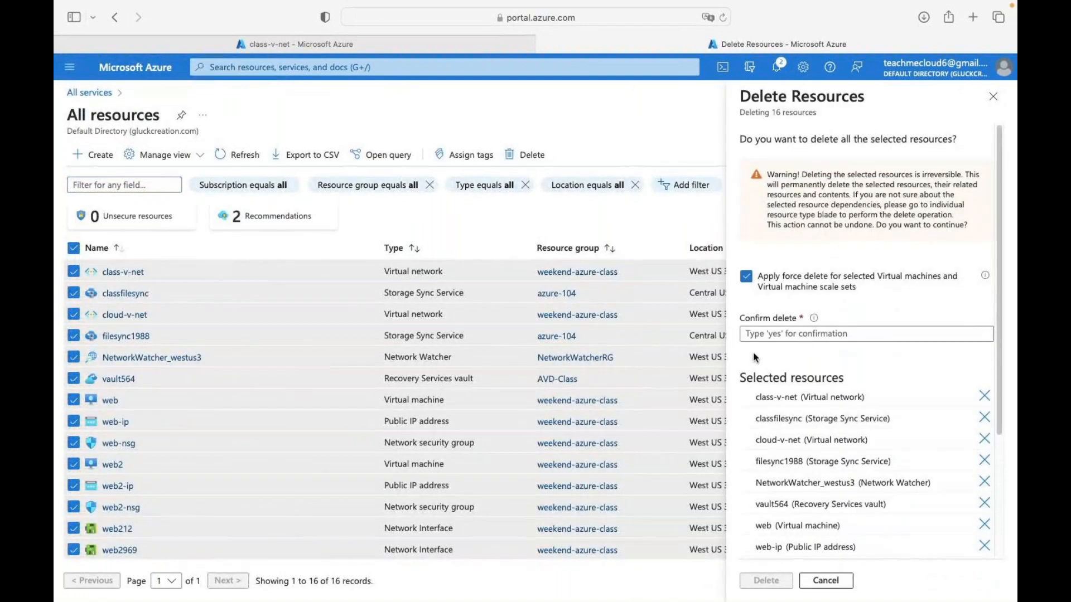
{"action": "left_click", "coordinate": [763, 338]}
{"action": "type", "text": "yes"}
{"action": "left_click", "coordinate": [766, 580]}
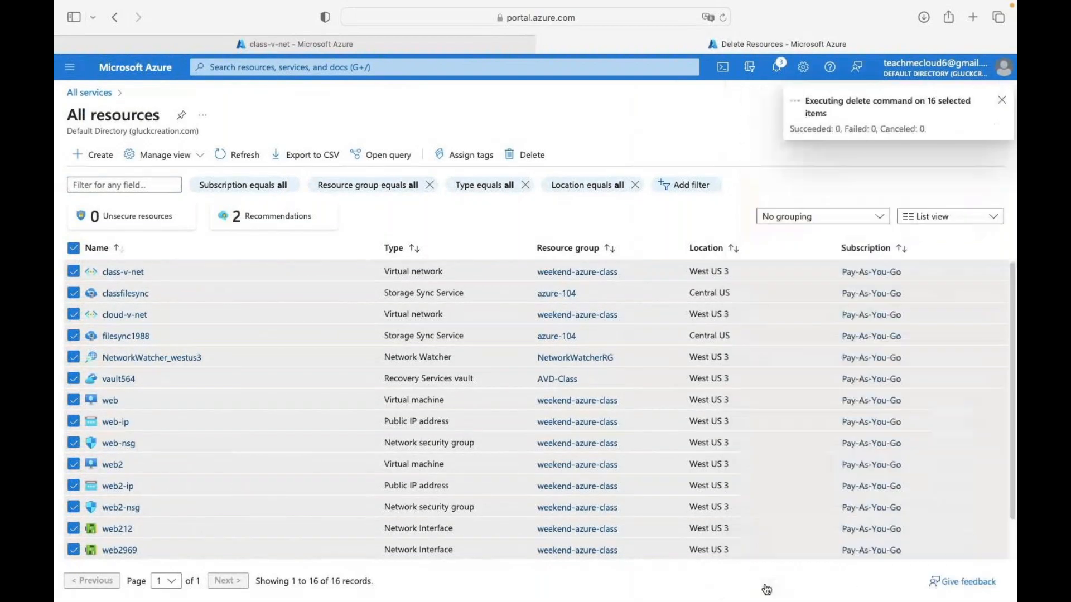
{"action": "key", "text": "ctrl+Right"}
{"action": "key", "text": "ctrl+Right"}
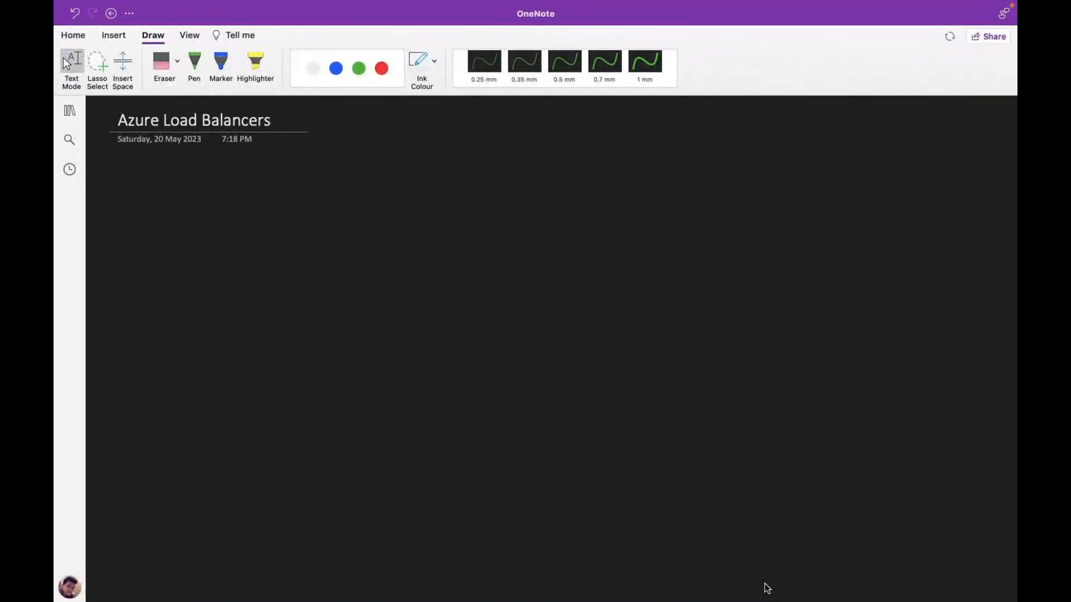
- With the green pen, handwrite list item '1- Load Balancer'
{"action": "left_click", "coordinate": [195, 63]}
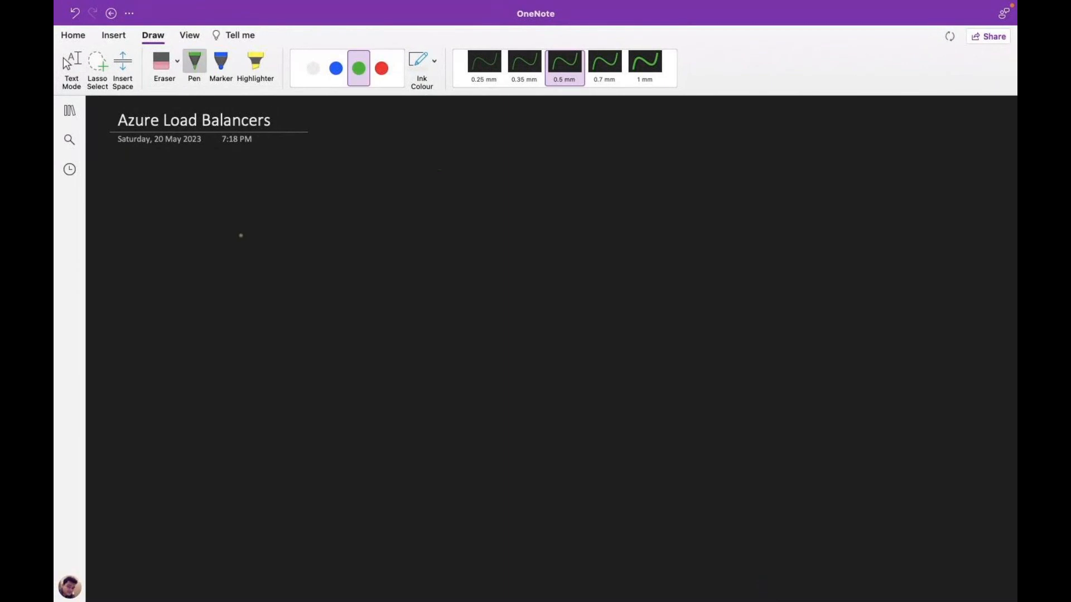
{"action": "left_click", "coordinate": [381, 68]}
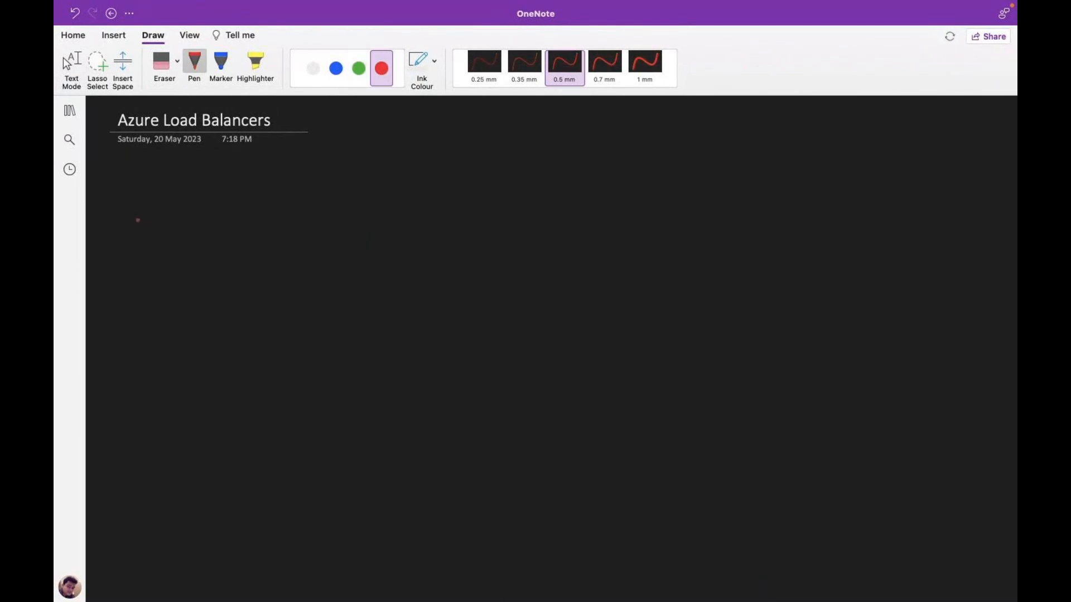
{"action": "left_click", "coordinate": [359, 68]}
{"action": "mouse_move", "coordinate": [130, 202]}
{"action": "left_mouse_down"}
{"action": "mouse_move", "coordinate": [129, 217]}
{"action": "mouse_move", "coordinate": [301, 215]}
{"action": "left_mouse_up"}
{"action": "left_click", "coordinate": [203, 218]}
{"action": "mouse_move", "coordinate": [313, 207]}
{"action": "left_mouse_down"}
{"action": "mouse_move", "coordinate": [308, 215]}
{"action": "mouse_move", "coordinate": [346, 207]}
{"action": "left_mouse_up"}
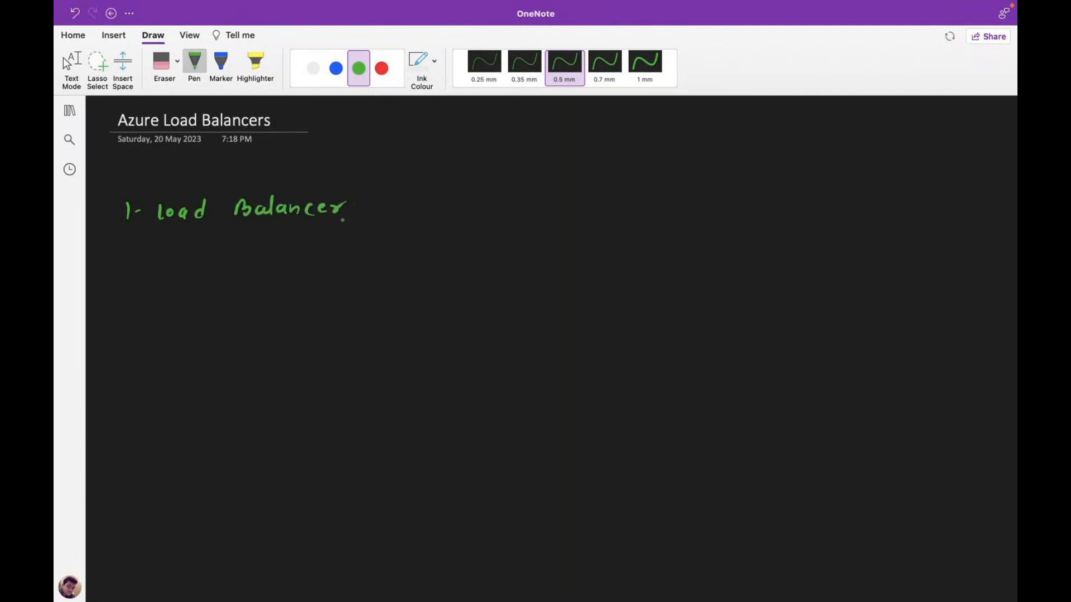
- Handwrite item '2 Application Gateway' below it
{"action": "mouse_move", "coordinate": [114, 258]}
{"action": "left_mouse_down"}
{"action": "mouse_move", "coordinate": [115, 274]}
{"action": "mouse_move", "coordinate": [175, 263]}
{"action": "left_mouse_up"}
{"action": "mouse_move", "coordinate": [180, 257]}
{"action": "left_mouse_down"}
{"action": "mouse_move", "coordinate": [190, 273]}
{"action": "mouse_move", "coordinate": [245, 271]}
{"action": "left_mouse_up"}
{"action": "left_click", "coordinate": [227, 252]}
{"action": "left_click_drag", "start_coordinate": [258, 261], "coordinate": [267, 271]}
{"action": "mouse_move", "coordinate": [270, 250]}
{"action": "left_mouse_down"}
{"action": "mouse_move", "coordinate": [271, 271]}
{"action": "mouse_move", "coordinate": [282, 258]}
{"action": "mouse_move", "coordinate": [288, 271]}
{"action": "left_mouse_up"}
{"action": "left_click_drag", "start_coordinate": [293, 262], "coordinate": [349, 269]}
{"action": "left_click", "coordinate": [376, 248]}
{"action": "mouse_move", "coordinate": [361, 259]}
{"action": "left_mouse_down"}
{"action": "mouse_move", "coordinate": [374, 270]}
{"action": "mouse_move", "coordinate": [410, 267]}
{"action": "mouse_move", "coordinate": [418, 252]}
{"action": "mouse_move", "coordinate": [419, 264]}
{"action": "mouse_move", "coordinate": [432, 260]}
{"action": "left_mouse_up"}
{"action": "left_click_drag", "start_coordinate": [430, 255], "coordinate": [434, 280]}
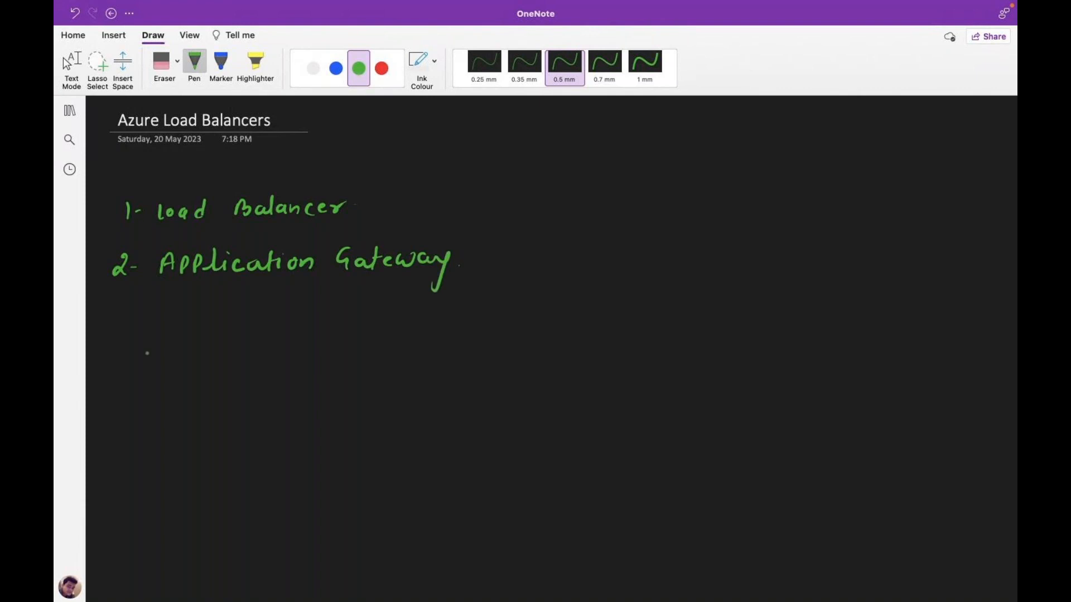
- Handwrite item '3 Azure Front Door' on the third line
{"action": "mouse_move", "coordinate": [112, 310]}
{"action": "left_mouse_down"}
{"action": "mouse_move", "coordinate": [110, 323]}
{"action": "mouse_move", "coordinate": [169, 296]}
{"action": "mouse_move", "coordinate": [180, 320]}
{"action": "mouse_move", "coordinate": [234, 317]}
{"action": "left_mouse_up"}
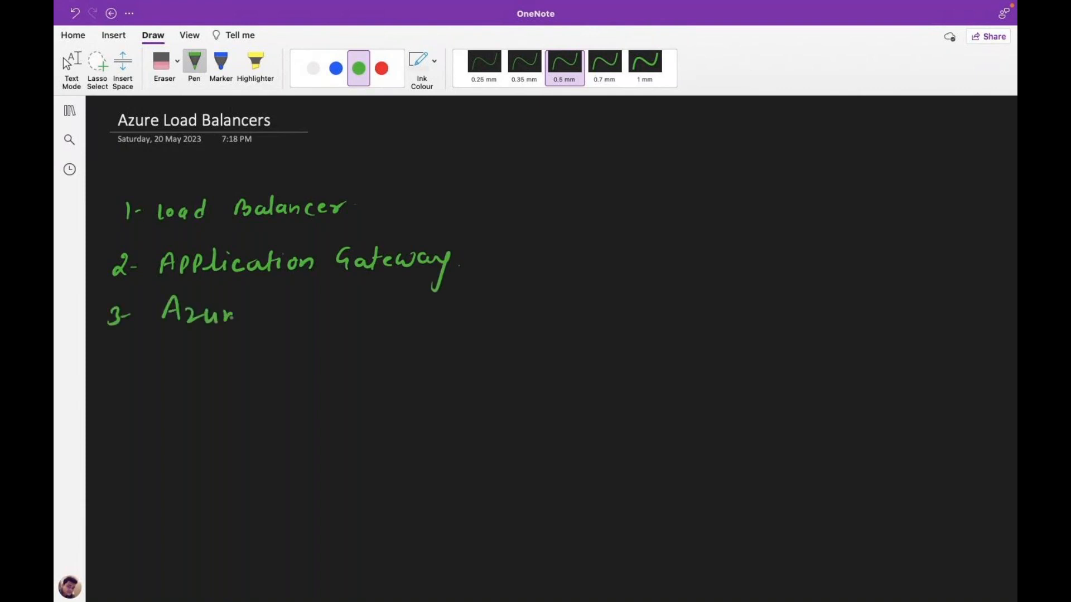
{"action": "key", "text": "ctrl+z"}
{"action": "left_click_drag", "start_coordinate": [222, 322], "coordinate": [237, 313]}
{"action": "left_click_drag", "start_coordinate": [239, 317], "coordinate": [323, 321]}
{"action": "left_click_drag", "start_coordinate": [318, 306], "coordinate": [366, 321]}
{"action": "mouse_move", "coordinate": [365, 303]}
{"action": "left_mouse_down"}
{"action": "mouse_move", "coordinate": [368, 322]}
{"action": "mouse_move", "coordinate": [396, 310]}
{"action": "left_mouse_up"}
{"action": "left_click_drag", "start_coordinate": [406, 319], "coordinate": [420, 310]}
{"action": "left_click", "coordinate": [424, 314]}
- Handwrite item '4 Azure Traffic Manager' on the fourth line
{"action": "mouse_move", "coordinate": [102, 343]}
{"action": "left_mouse_down"}
{"action": "mouse_move", "coordinate": [112, 364]}
{"action": "mouse_move", "coordinate": [127, 356]}
{"action": "left_mouse_up"}
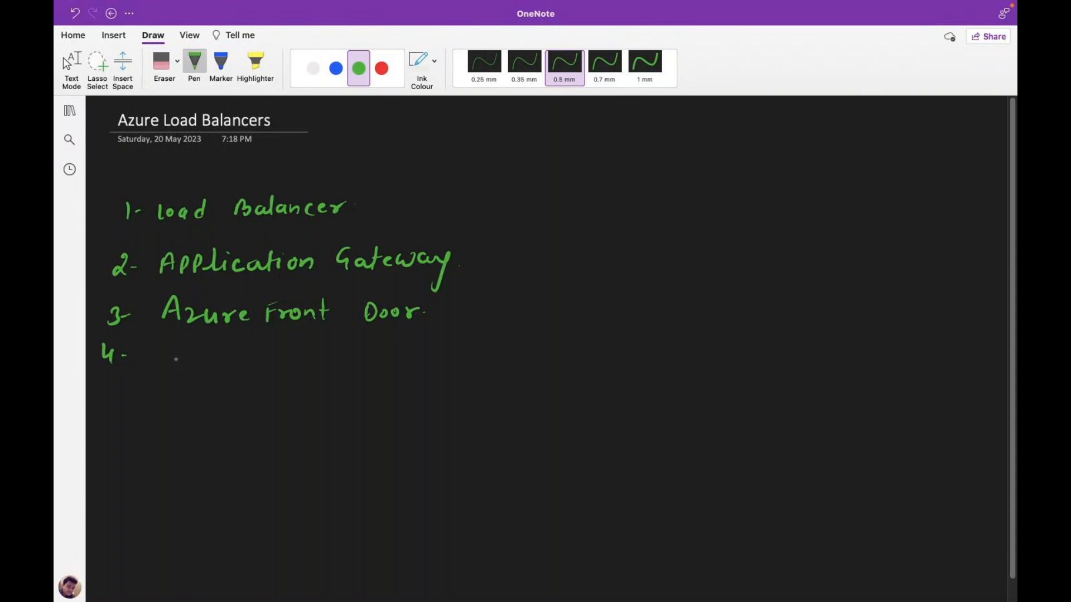
{"action": "mouse_move", "coordinate": [162, 368]}
{"action": "left_mouse_down"}
{"action": "mouse_move", "coordinate": [191, 357]}
{"action": "mouse_move", "coordinate": [197, 367]}
{"action": "left_mouse_up"}
{"action": "left_click_drag", "start_coordinate": [204, 357], "coordinate": [217, 370]}
{"action": "mouse_move", "coordinate": [220, 368]}
{"action": "left_mouse_down"}
{"action": "mouse_move", "coordinate": [231, 360]}
{"action": "mouse_move", "coordinate": [261, 370]}
{"action": "mouse_move", "coordinate": [275, 351]}
{"action": "left_mouse_up"}
{"action": "left_click_drag", "start_coordinate": [272, 360], "coordinate": [306, 368]}
{"action": "mouse_move", "coordinate": [322, 350]}
{"action": "left_mouse_down"}
{"action": "mouse_move", "coordinate": [316, 370]}
{"action": "mouse_move", "coordinate": [332, 360]}
{"action": "left_mouse_up"}
{"action": "mouse_move", "coordinate": [333, 361]}
{"action": "left_mouse_down"}
{"action": "mouse_move", "coordinate": [352, 374]}
{"action": "mouse_move", "coordinate": [415, 379]}
{"action": "mouse_move", "coordinate": [487, 369]}
{"action": "mouse_move", "coordinate": [475, 399]}
{"action": "left_mouse_up"}
{"action": "left_click_drag", "start_coordinate": [485, 379], "coordinate": [527, 370]}
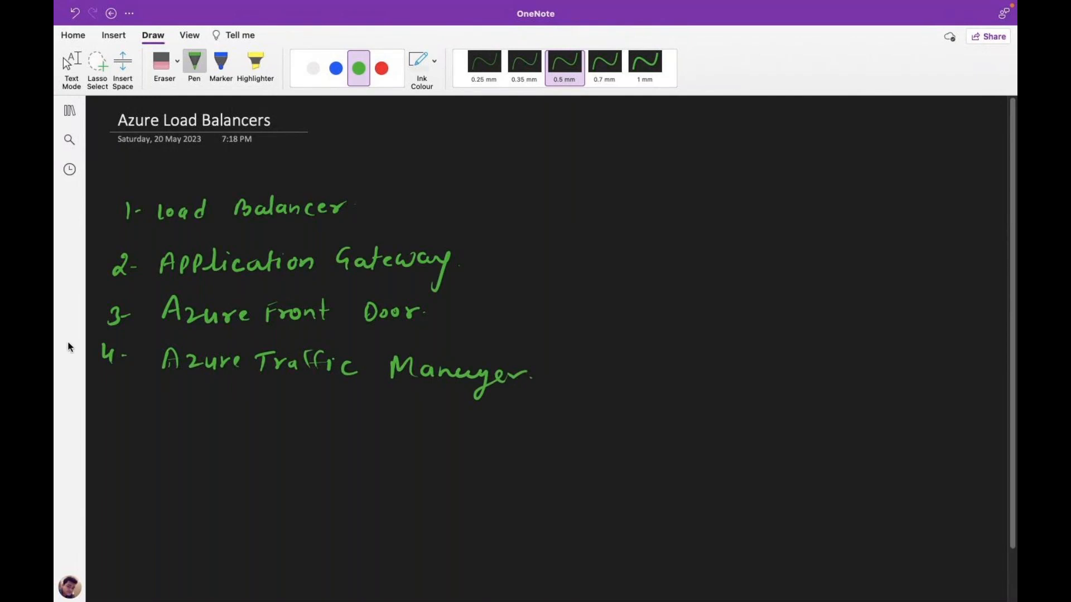
{"action": "key", "text": "Escape"}
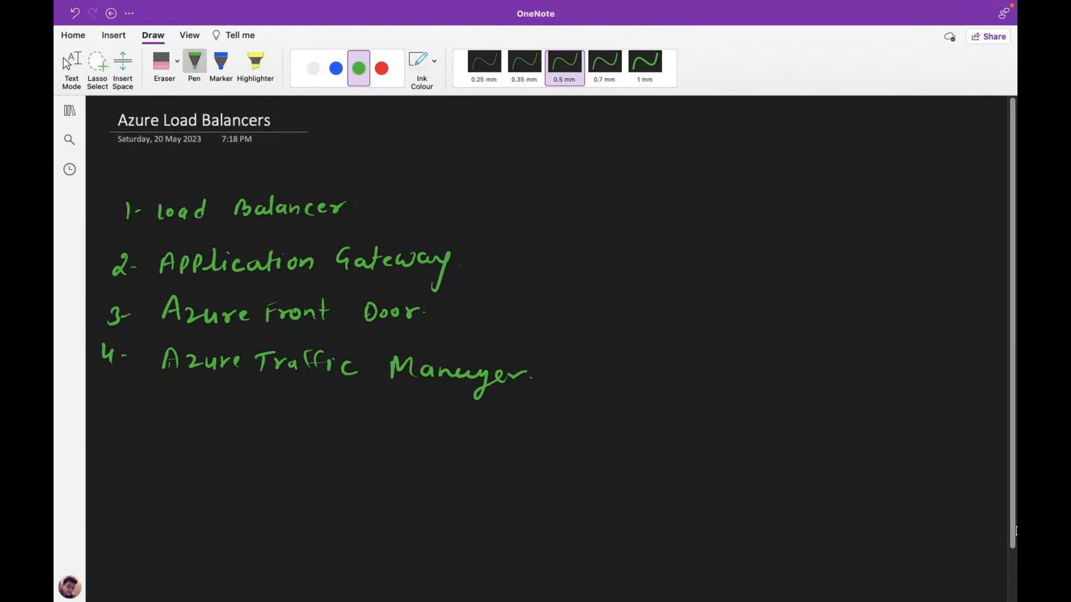
- Further down the page, handwrite the red heading 'Normal Load Balancer'
{"action": "scroll", "coordinate": [1016, 558], "scroll_direction": "down", "scroll_amount": 3}
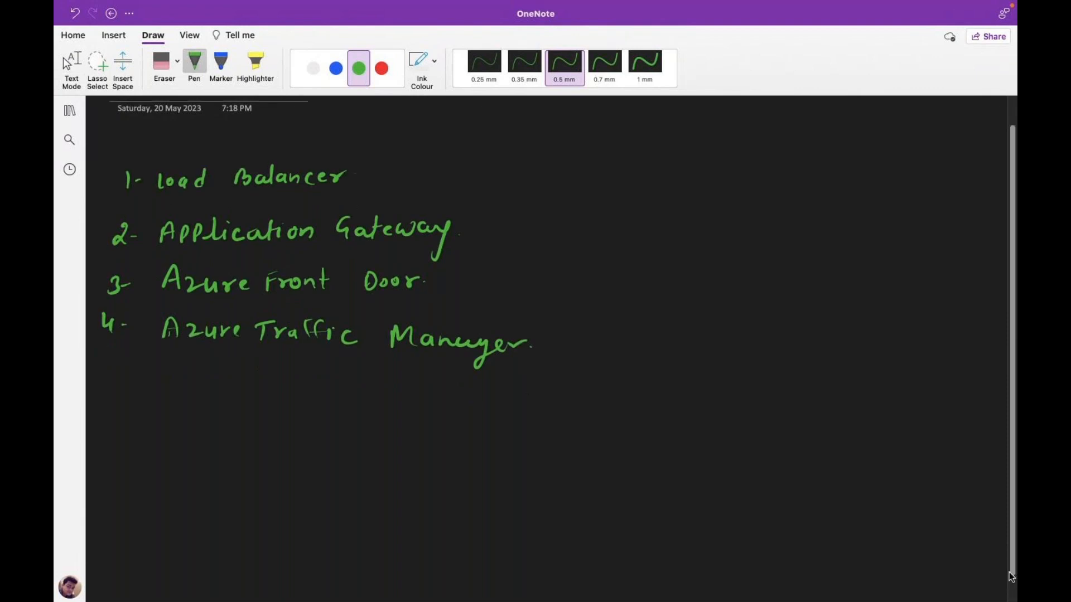
{"action": "scroll", "coordinate": [1014, 502], "scroll_direction": "down", "scroll_amount": 5}
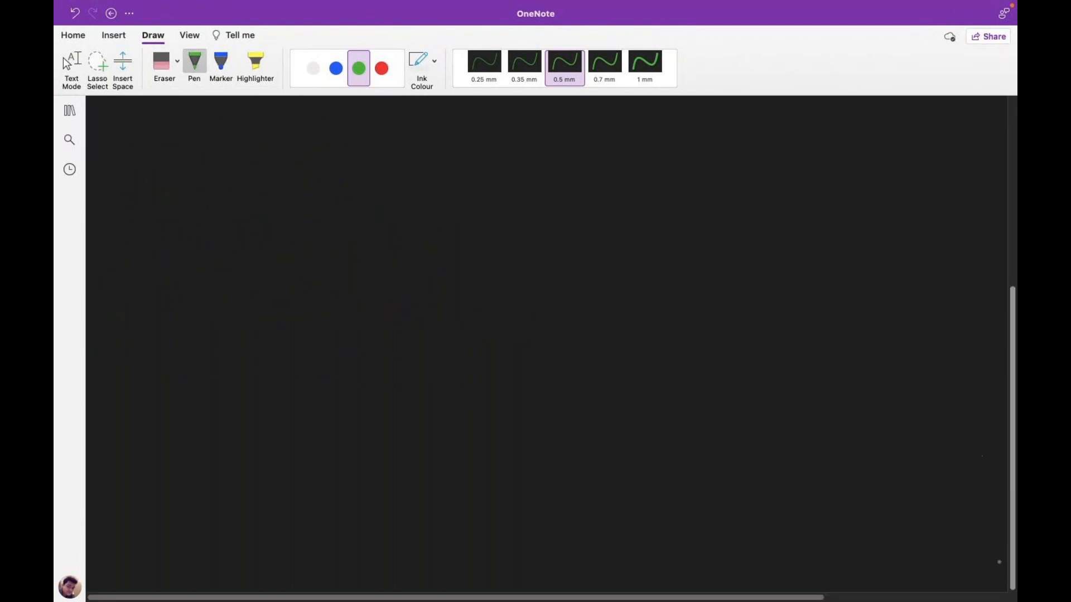
{"action": "left_click", "coordinate": [381, 68]}
{"action": "mouse_move", "coordinate": [128, 165]}
{"action": "left_mouse_down"}
{"action": "mouse_move", "coordinate": [127, 183]}
{"action": "mouse_move", "coordinate": [140, 172]}
{"action": "left_mouse_up"}
{"action": "mouse_move", "coordinate": [140, 165]}
{"action": "left_mouse_down"}
{"action": "mouse_move", "coordinate": [140, 181]}
{"action": "mouse_move", "coordinate": [161, 170]}
{"action": "left_mouse_up"}
{"action": "left_click_drag", "start_coordinate": [164, 170], "coordinate": [179, 177]}
{"action": "left_click_drag", "start_coordinate": [182, 170], "coordinate": [196, 179]}
{"action": "mouse_move", "coordinate": [196, 177]}
{"action": "left_mouse_down"}
{"action": "mouse_move", "coordinate": [202, 153]}
{"action": "mouse_move", "coordinate": [198, 183]}
{"action": "left_mouse_up"}
{"action": "left_click_drag", "start_coordinate": [127, 198], "coordinate": [126, 218]}
{"action": "left_click_drag", "start_coordinate": [142, 208], "coordinate": [164, 215]}
{"action": "mouse_move", "coordinate": [166, 199]}
{"action": "left_mouse_down"}
{"action": "mouse_move", "coordinate": [167, 217]}
{"action": "mouse_move", "coordinate": [181, 215]}
{"action": "left_mouse_up"}
{"action": "left_click_drag", "start_coordinate": [183, 198], "coordinate": [215, 213]}
{"action": "left_click_drag", "start_coordinate": [225, 205], "coordinate": [243, 210]}
{"action": "mouse_move", "coordinate": [253, 204]}
{"action": "left_mouse_down"}
{"action": "mouse_move", "coordinate": [249, 212]}
{"action": "mouse_move", "coordinate": [282, 206]}
{"action": "left_mouse_up"}
- Handwrite the green heading 'Application Gateway' beside it
{"action": "left_click", "coordinate": [359, 68]}
{"action": "left_click_drag", "start_coordinate": [387, 187], "coordinate": [418, 176]}
{"action": "mouse_move", "coordinate": [416, 170]}
{"action": "left_mouse_down"}
{"action": "mouse_move", "coordinate": [416, 186]}
{"action": "mouse_move", "coordinate": [423, 180]}
{"action": "left_mouse_up"}
{"action": "mouse_move", "coordinate": [428, 171]}
{"action": "left_mouse_down"}
{"action": "mouse_move", "coordinate": [427, 187]}
{"action": "mouse_move", "coordinate": [440, 176]}
{"action": "left_mouse_up"}
{"action": "left_click_drag", "start_coordinate": [436, 183], "coordinate": [453, 165]}
{"action": "mouse_move", "coordinate": [453, 167]}
{"action": "left_mouse_down"}
{"action": "mouse_move", "coordinate": [459, 185]}
{"action": "mouse_move", "coordinate": [481, 184]}
{"action": "left_mouse_up"}
{"action": "left_click_drag", "start_coordinate": [497, 176], "coordinate": [498, 186]}
{"action": "left_click_drag", "start_coordinate": [498, 177], "coordinate": [529, 181]}
{"action": "left_click_drag", "start_coordinate": [525, 184], "coordinate": [538, 178]}
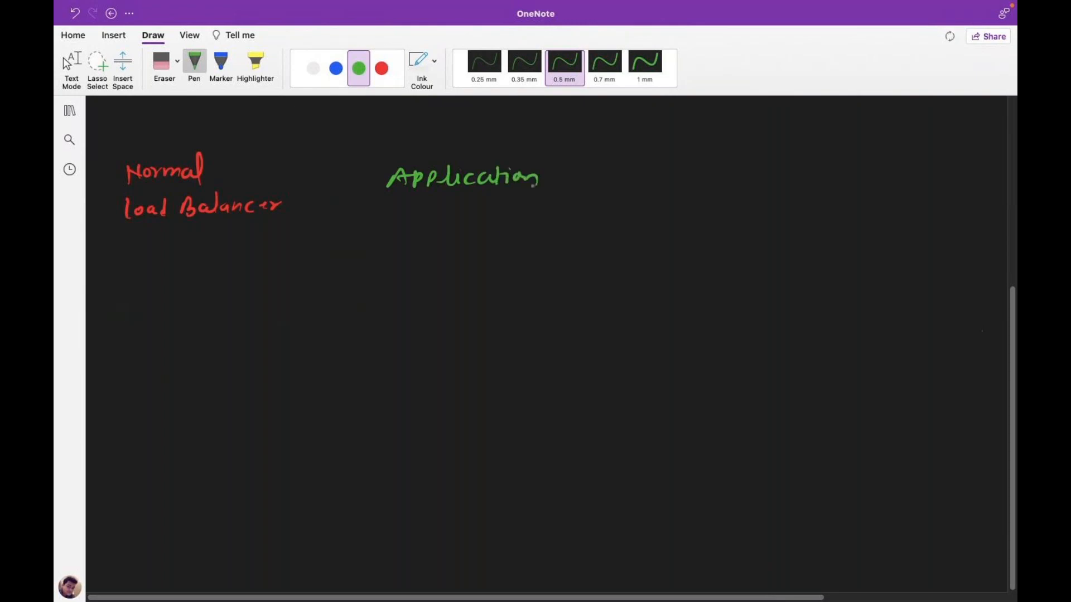
{"action": "mouse_move", "coordinate": [422, 197]}
{"action": "left_mouse_down"}
{"action": "mouse_move", "coordinate": [419, 210]}
{"action": "mouse_move", "coordinate": [433, 212]}
{"action": "left_mouse_up"}
{"action": "left_click_drag", "start_coordinate": [439, 206], "coordinate": [449, 201]}
{"action": "mouse_move", "coordinate": [447, 208]}
{"action": "left_mouse_down"}
{"action": "mouse_move", "coordinate": [477, 203]}
{"action": "mouse_move", "coordinate": [497, 236]}
{"action": "left_mouse_up"}
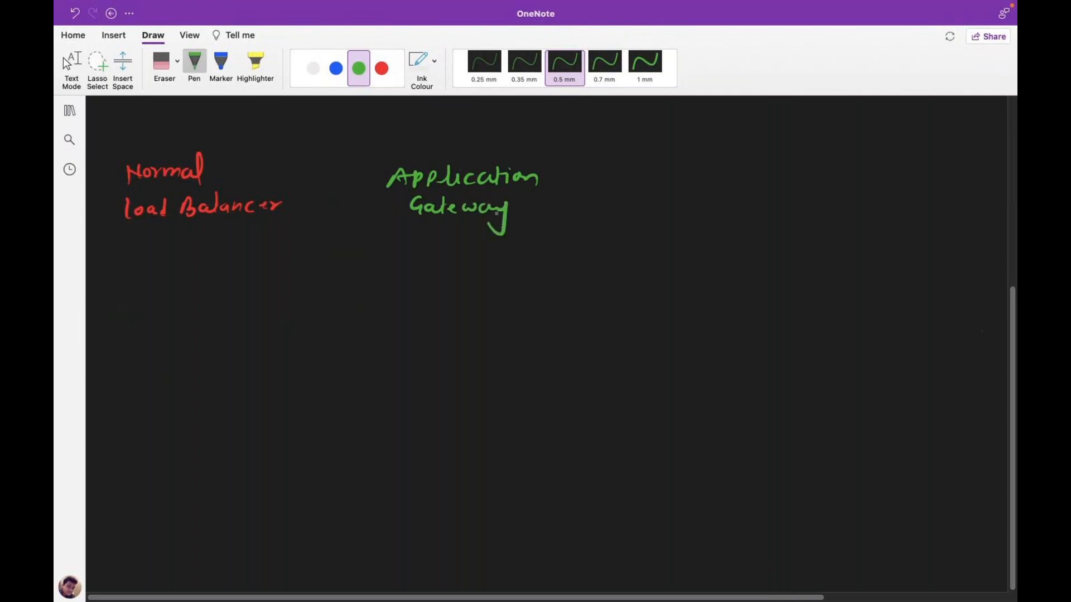
- Handwrite the white heading 'Azure Front Door' as the third heading
{"action": "left_click", "coordinate": [313, 68]}
{"action": "left_click_drag", "start_coordinate": [649, 190], "coordinate": [663, 183]}
{"action": "mouse_move", "coordinate": [671, 177]}
{"action": "left_mouse_down"}
{"action": "mouse_move", "coordinate": [684, 189]}
{"action": "mouse_move", "coordinate": [723, 180]}
{"action": "left_mouse_up"}
{"action": "mouse_move", "coordinate": [636, 209]}
{"action": "left_mouse_down"}
{"action": "mouse_move", "coordinate": [633, 228]}
{"action": "mouse_move", "coordinate": [649, 207]}
{"action": "left_mouse_up"}
{"action": "left_click_drag", "start_coordinate": [636, 218], "coordinate": [655, 215]}
{"action": "left_click_drag", "start_coordinate": [658, 215], "coordinate": [659, 216]}
{"action": "left_click_drag", "start_coordinate": [681, 208], "coordinate": [683, 226]}
{"action": "left_click_drag", "start_coordinate": [679, 218], "coordinate": [699, 224]}
{"action": "mouse_move", "coordinate": [700, 216]}
{"action": "left_mouse_down"}
{"action": "mouse_move", "coordinate": [700, 225]}
{"action": "mouse_move", "coordinate": [731, 217]}
{"action": "left_mouse_up"}
{"action": "left_click_drag", "start_coordinate": [738, 215], "coordinate": [751, 219]}
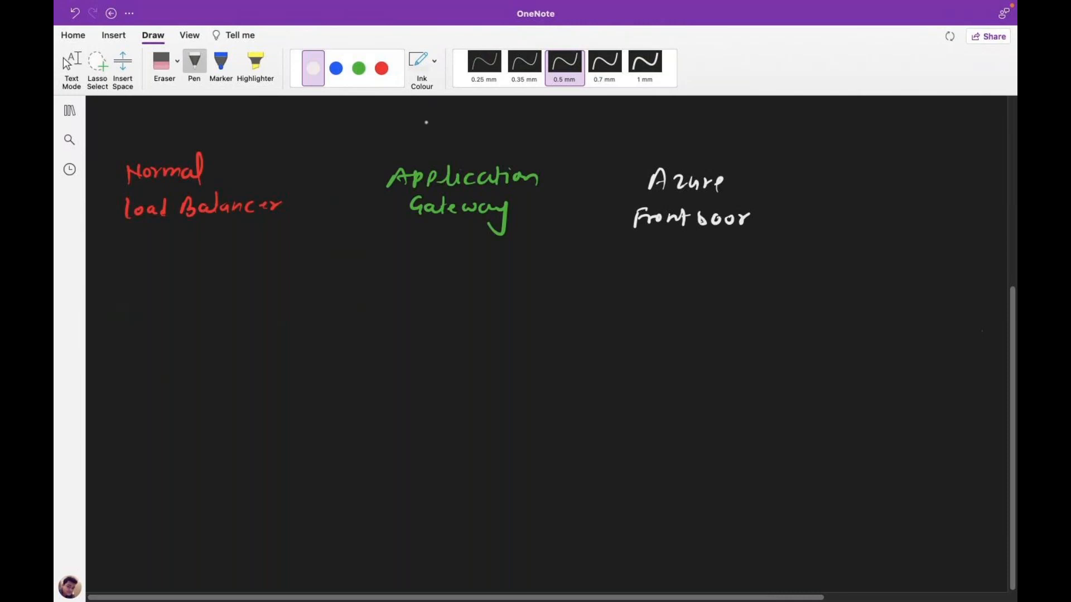
- Handwrite the blue heading 'Azure Traffic Manager' as the fourth heading
{"action": "left_click", "coordinate": [336, 68]}
{"action": "left_click_drag", "start_coordinate": [859, 188], "coordinate": [926, 188]}
{"action": "left_click_drag", "start_coordinate": [929, 188], "coordinate": [938, 191]}
{"action": "mouse_move", "coordinate": [864, 208]}
{"action": "left_mouse_down"}
{"action": "mouse_move", "coordinate": [863, 220]}
{"action": "mouse_move", "coordinate": [873, 203]}
{"action": "mouse_move", "coordinate": [886, 210]}
{"action": "left_mouse_up"}
{"action": "left_click_drag", "start_coordinate": [890, 210], "coordinate": [908, 218]}
{"action": "left_click_drag", "start_coordinate": [898, 211], "coordinate": [943, 219]}
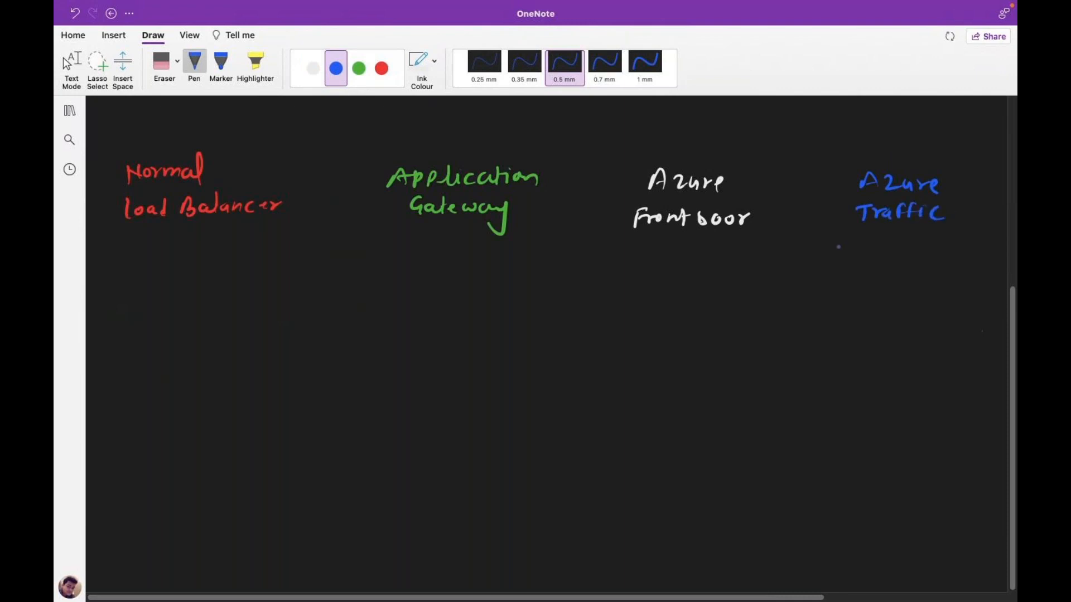
{"action": "mouse_move", "coordinate": [854, 244]}
{"action": "left_mouse_down"}
{"action": "mouse_move", "coordinate": [922, 254]}
{"action": "mouse_move", "coordinate": [914, 278]}
{"action": "mouse_move", "coordinate": [963, 246]}
{"action": "left_mouse_up"}
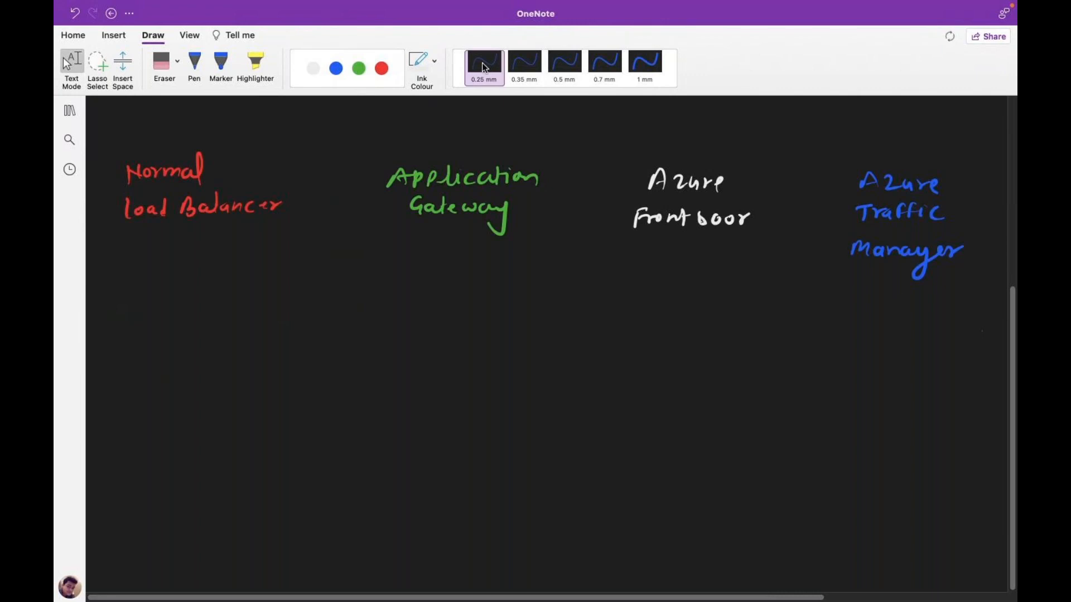
- Draw white boxes around each of the four headings
{"action": "left_click", "coordinate": [336, 68]}
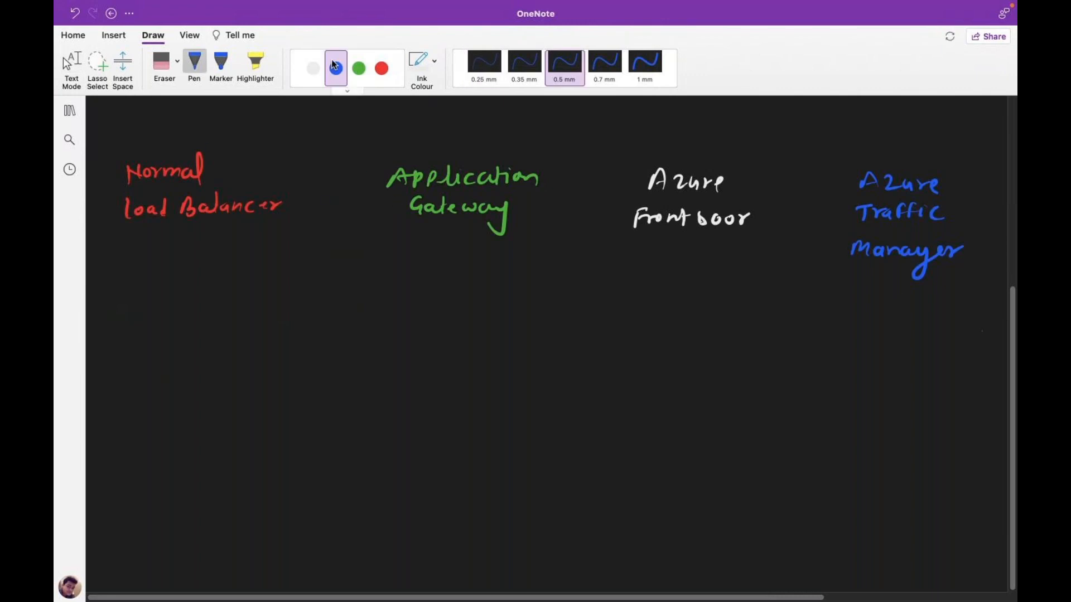
{"action": "left_click", "coordinate": [313, 68]}
{"action": "left_click_drag", "start_coordinate": [114, 156], "coordinate": [123, 240]}
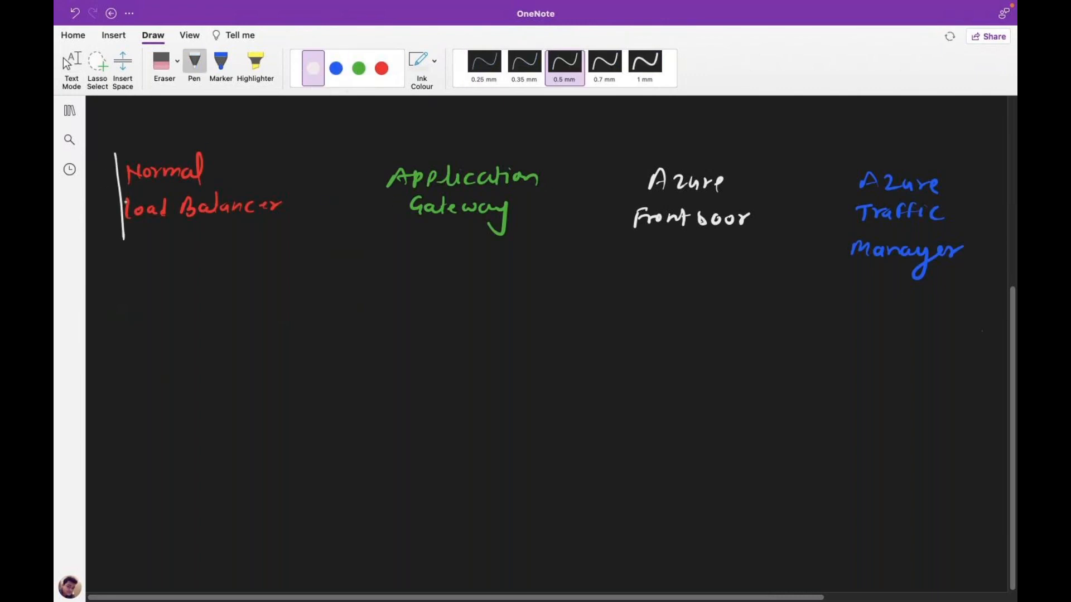
{"action": "mouse_move", "coordinate": [117, 148]}
{"action": "left_mouse_down"}
{"action": "mouse_move", "coordinate": [248, 141]}
{"action": "mouse_move", "coordinate": [273, 195]}
{"action": "mouse_move", "coordinate": [252, 226]}
{"action": "mouse_move", "coordinate": [129, 237]}
{"action": "left_mouse_up"}
{"action": "mouse_move", "coordinate": [382, 155]}
{"action": "left_mouse_down"}
{"action": "mouse_move", "coordinate": [379, 214]}
{"action": "mouse_move", "coordinate": [530, 150]}
{"action": "mouse_move", "coordinate": [554, 230]}
{"action": "mouse_move", "coordinate": [383, 211]}
{"action": "left_mouse_up"}
{"action": "mouse_move", "coordinate": [623, 163]}
{"action": "left_mouse_down"}
{"action": "mouse_move", "coordinate": [617, 243]}
{"action": "mouse_move", "coordinate": [762, 168]}
{"action": "mouse_move", "coordinate": [758, 245]}
{"action": "mouse_move", "coordinate": [617, 244]}
{"action": "left_mouse_up"}
{"action": "mouse_move", "coordinate": [832, 169]}
{"action": "left_mouse_down"}
{"action": "mouse_move", "coordinate": [825, 258]}
{"action": "mouse_move", "coordinate": [980, 168]}
{"action": "mouse_move", "coordinate": [979, 254]}
{"action": "mouse_move", "coordinate": [948, 276]}
{"action": "mouse_move", "coordinate": [825, 260]}
{"action": "left_mouse_up"}
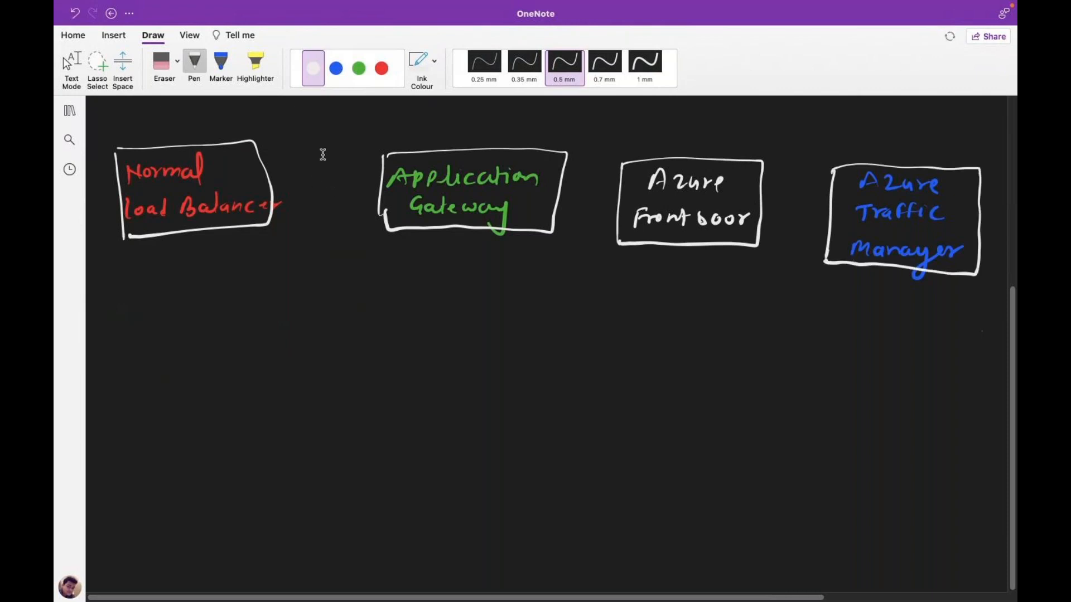
{"action": "key", "text": "Escape"}
- In green ink, write '1. TCP/UDP' under the Normal Load Balancer box
{"action": "left_click", "coordinate": [360, 71]}
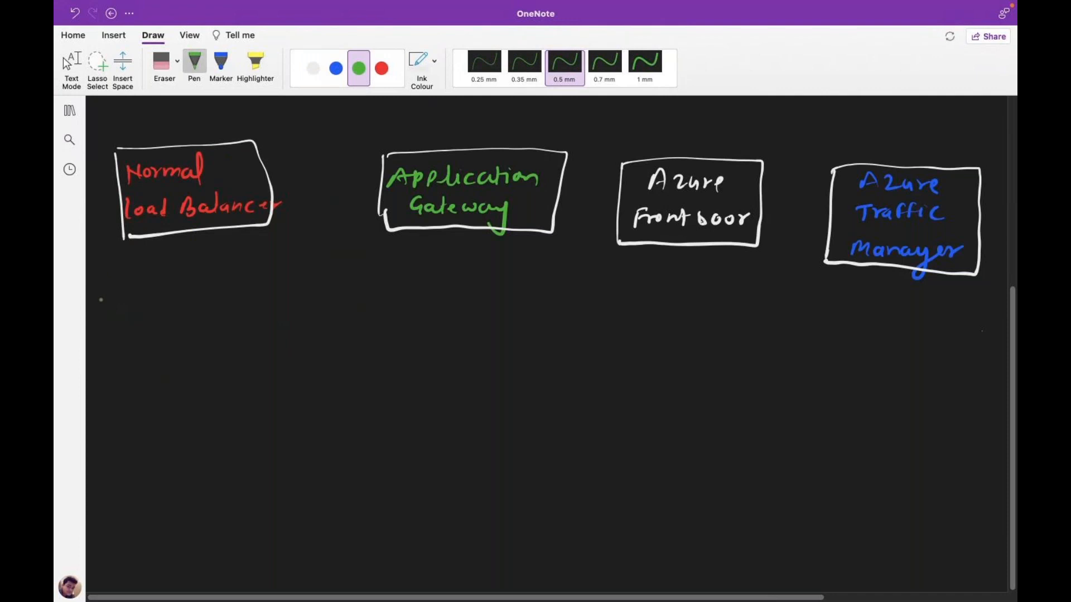
{"action": "mouse_move", "coordinate": [101, 290]}
{"action": "left_mouse_down"}
{"action": "mouse_move", "coordinate": [100, 304]}
{"action": "mouse_move", "coordinate": [131, 286]}
{"action": "left_mouse_up"}
{"action": "mouse_move", "coordinate": [123, 287]}
{"action": "left_mouse_down"}
{"action": "mouse_move", "coordinate": [122, 305]}
{"action": "mouse_move", "coordinate": [146, 302]}
{"action": "left_mouse_up"}
{"action": "mouse_move", "coordinate": [151, 287]}
{"action": "left_mouse_down"}
{"action": "mouse_move", "coordinate": [152, 304]}
{"action": "mouse_move", "coordinate": [170, 308]}
{"action": "mouse_move", "coordinate": [196, 289]}
{"action": "mouse_move", "coordinate": [205, 306]}
{"action": "left_mouse_up"}
{"action": "mouse_move", "coordinate": [205, 288]}
{"action": "left_mouse_down"}
{"action": "mouse_move", "coordinate": [217, 297]}
{"action": "mouse_move", "coordinate": [206, 307]}
{"action": "left_mouse_up"}
{"action": "mouse_move", "coordinate": [224, 287]}
{"action": "left_mouse_down"}
{"action": "mouse_move", "coordinate": [224, 307]}
{"action": "mouse_move", "coordinate": [226, 297]}
{"action": "left_mouse_up"}
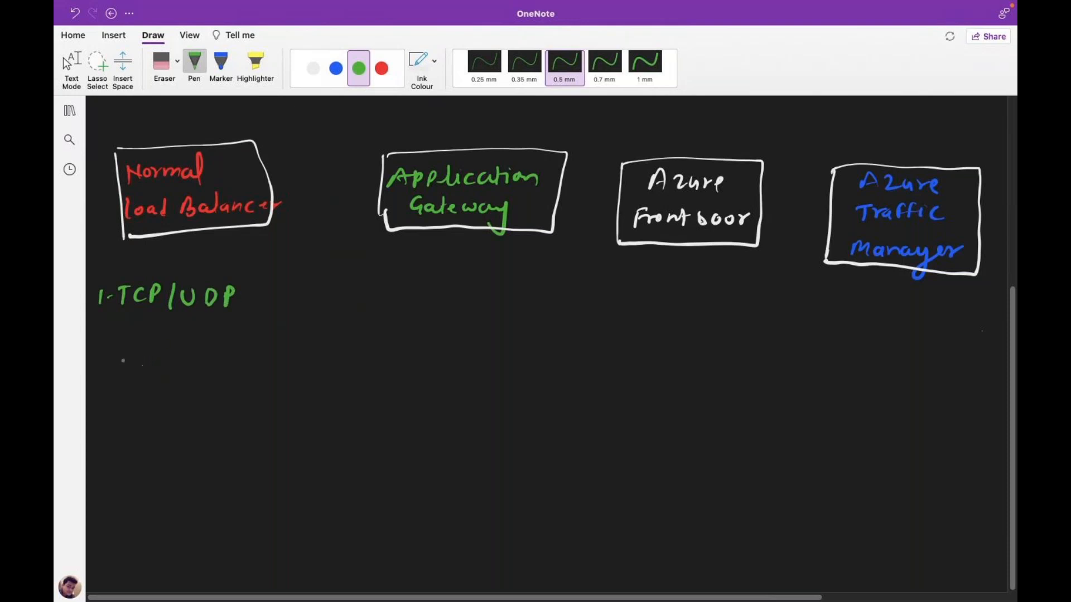
- Add the second point '2. VM in L.B.' below it
{"action": "mouse_move", "coordinate": [91, 335]}
{"action": "left_mouse_down"}
{"action": "mouse_move", "coordinate": [103, 353]}
{"action": "mouse_move", "coordinate": [131, 349]}
{"action": "mouse_move", "coordinate": [137, 334]}
{"action": "left_mouse_up"}
{"action": "mouse_move", "coordinate": [143, 348]}
{"action": "left_mouse_down"}
{"action": "mouse_move", "coordinate": [152, 335]}
{"action": "mouse_move", "coordinate": [242, 347]}
{"action": "left_mouse_up"}
{"action": "left_click", "coordinate": [215, 343]}
{"action": "left_click", "coordinate": [231, 341]}
{"action": "left_click", "coordinate": [264, 340]}
- Write the third point '3. FTP, web, App.' to finish the green list
{"action": "mouse_move", "coordinate": [92, 380]}
{"action": "left_mouse_down"}
{"action": "mouse_move", "coordinate": [93, 396]}
{"action": "mouse_move", "coordinate": [141, 393]}
{"action": "left_mouse_up"}
{"action": "left_click", "coordinate": [107, 390]}
{"action": "mouse_move", "coordinate": [138, 380]}
{"action": "left_mouse_down"}
{"action": "mouse_move", "coordinate": [151, 375]}
{"action": "mouse_move", "coordinate": [153, 393]}
{"action": "left_mouse_up"}
{"action": "mouse_move", "coordinate": [153, 377]}
{"action": "left_mouse_down"}
{"action": "mouse_move", "coordinate": [186, 390]}
{"action": "mouse_move", "coordinate": [193, 381]}
{"action": "left_mouse_up"}
{"action": "left_click_drag", "start_coordinate": [195, 386], "coordinate": [207, 390]}
{"action": "left_click_drag", "start_coordinate": [208, 385], "coordinate": [216, 391]}
{"action": "left_click_drag", "start_coordinate": [221, 396], "coordinate": [278, 388]}
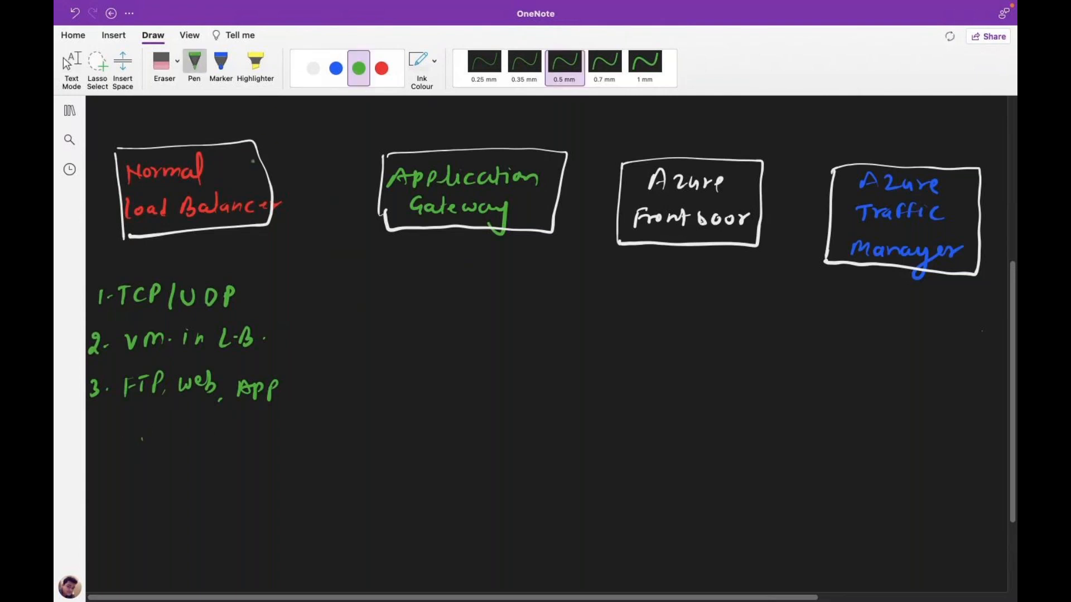
{"action": "left_click", "coordinate": [313, 68]}
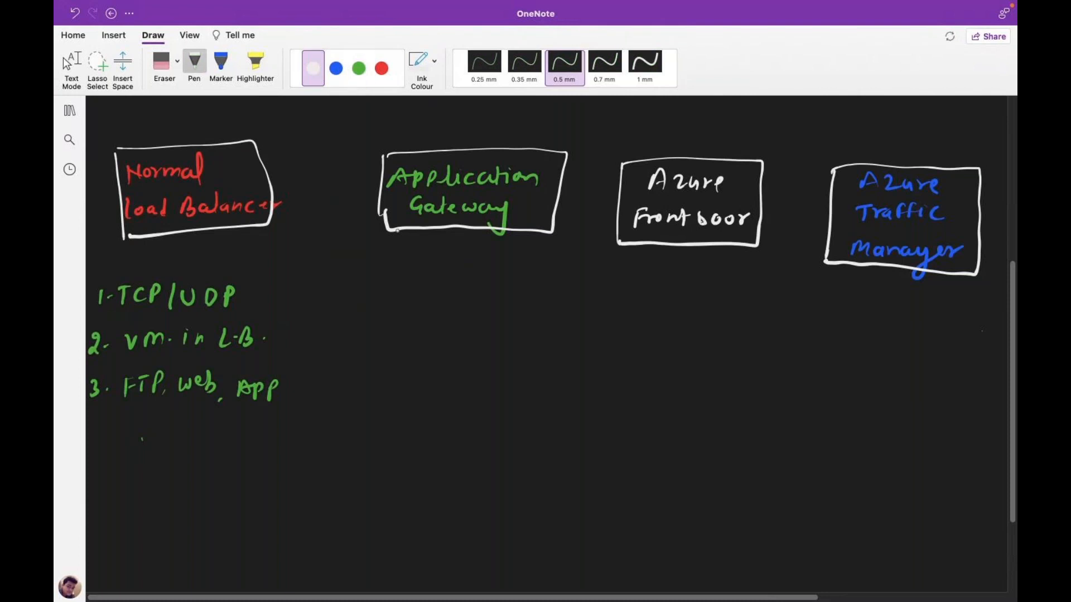
- In white ink, write '1. use for HTTPS only (web server)' under Application Gateway
{"action": "mouse_move", "coordinate": [372, 271]}
{"action": "left_mouse_down"}
{"action": "mouse_move", "coordinate": [371, 286]}
{"action": "mouse_move", "coordinate": [441, 285]}
{"action": "left_mouse_up"}
{"action": "left_click_drag", "start_coordinate": [442, 277], "coordinate": [481, 285]}
{"action": "left_click_drag", "start_coordinate": [480, 276], "coordinate": [489, 283]}
{"action": "mouse_move", "coordinate": [498, 269]}
{"action": "left_mouse_down"}
{"action": "mouse_move", "coordinate": [509, 284]}
{"action": "mouse_move", "coordinate": [519, 267]}
{"action": "left_mouse_up"}
{"action": "left_click_drag", "start_coordinate": [521, 268], "coordinate": [522, 274]}
{"action": "left_click_drag", "start_coordinate": [539, 267], "coordinate": [528, 282]}
{"action": "mouse_move", "coordinate": [397, 305]}
{"action": "left_mouse_down"}
{"action": "mouse_move", "coordinate": [389, 312]}
{"action": "mouse_move", "coordinate": [397, 305]}
{"action": "left_mouse_up"}
{"action": "left_click_drag", "start_coordinate": [403, 304], "coordinate": [414, 316]}
{"action": "mouse_move", "coordinate": [421, 298]}
{"action": "left_mouse_down"}
{"action": "mouse_move", "coordinate": [420, 315]}
{"action": "mouse_move", "coordinate": [428, 311]}
{"action": "left_mouse_up"}
{"action": "left_click", "coordinate": [436, 318]}
{"action": "mouse_move", "coordinate": [436, 304]}
{"action": "left_mouse_down"}
{"action": "mouse_move", "coordinate": [432, 324]}
{"action": "mouse_move", "coordinate": [454, 316]}
{"action": "left_mouse_up"}
{"action": "mouse_move", "coordinate": [466, 304]}
{"action": "left_mouse_down"}
{"action": "mouse_move", "coordinate": [517, 316]}
{"action": "mouse_move", "coordinate": [582, 302]}
{"action": "left_mouse_up"}
{"action": "left_click_drag", "start_coordinate": [584, 294], "coordinate": [589, 317]}
- Add the second Application Gateway point '2. WAF'
{"action": "left_click_drag", "start_coordinate": [358, 360], "coordinate": [387, 366]}
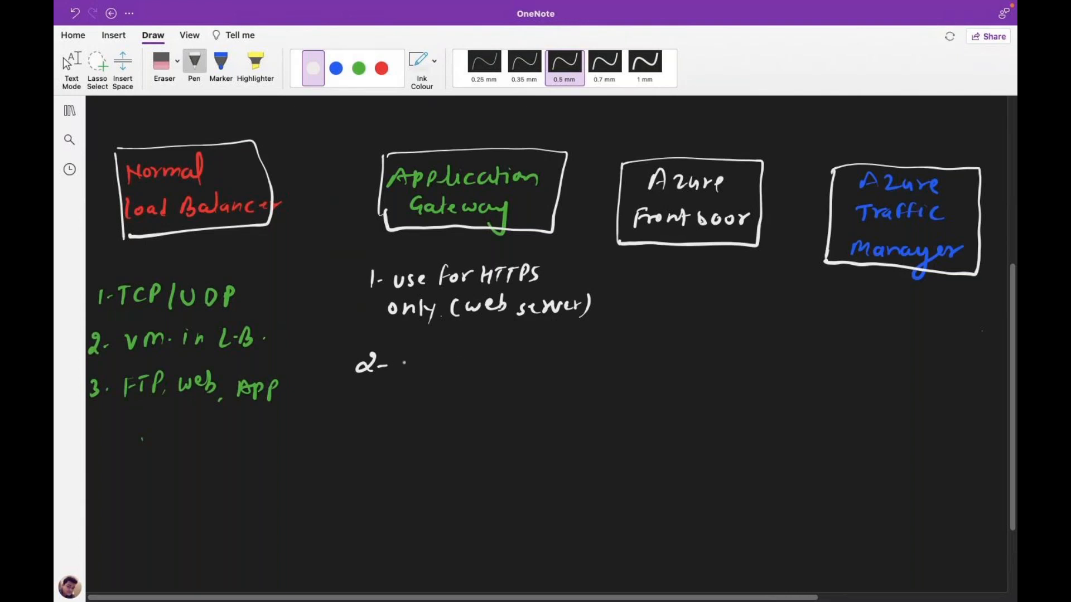
{"action": "left_click_drag", "start_coordinate": [401, 358], "coordinate": [441, 367]}
{"action": "left_click", "coordinate": [453, 355]}
{"action": "mouse_move", "coordinate": [451, 361]}
{"action": "left_mouse_down"}
{"action": "mouse_move", "coordinate": [451, 372]}
{"action": "mouse_move", "coordinate": [463, 352]}
{"action": "left_mouse_up"}
- Add the third point '3. Custom Domain.' below WAF
{"action": "mouse_move", "coordinate": [358, 407]}
{"action": "left_mouse_down"}
{"action": "mouse_move", "coordinate": [358, 422]}
{"action": "mouse_move", "coordinate": [410, 422]}
{"action": "left_mouse_up"}
{"action": "left_click_drag", "start_coordinate": [414, 410], "coordinate": [445, 424]}
{"action": "left_click_drag", "start_coordinate": [439, 415], "coordinate": [460, 412]}
{"action": "mouse_move", "coordinate": [471, 411]}
{"action": "left_mouse_down"}
{"action": "mouse_move", "coordinate": [498, 424]}
{"action": "mouse_move", "coordinate": [601, 420]}
{"action": "left_mouse_up"}
{"action": "left_click", "coordinate": [603, 418]}
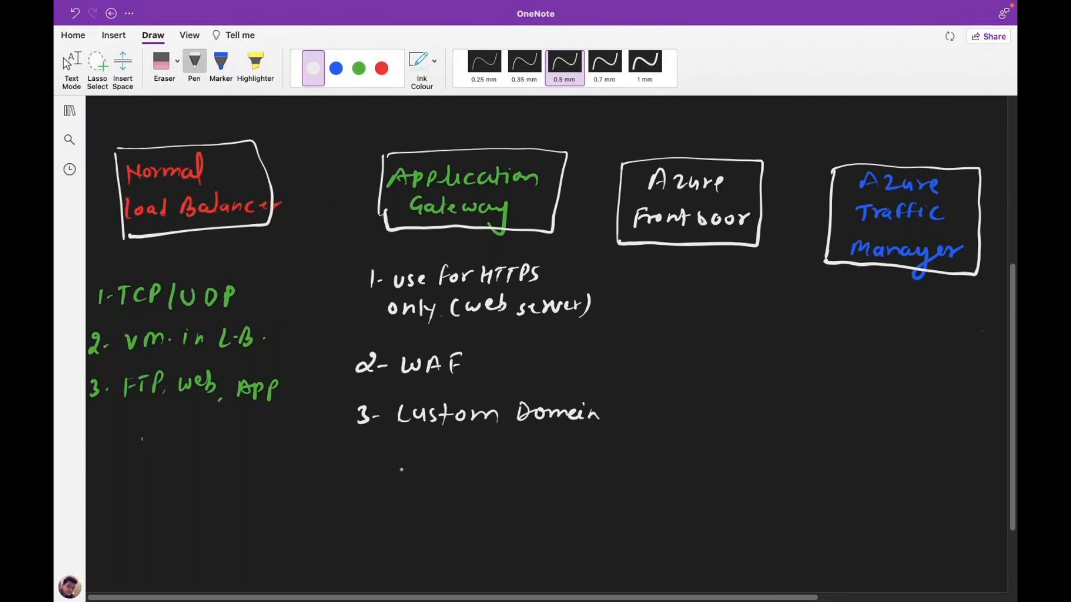
- Add the fourth point '4. High security' to the Application Gateway list
{"action": "left_click_drag", "start_coordinate": [357, 446], "coordinate": [366, 456]}
{"action": "left_click_drag", "start_coordinate": [363, 449], "coordinate": [365, 465]}
{"action": "left_click_drag", "start_coordinate": [368, 456], "coordinate": [374, 456]}
{"action": "mouse_move", "coordinate": [398, 449]}
{"action": "left_mouse_down"}
{"action": "mouse_move", "coordinate": [399, 467]}
{"action": "mouse_move", "coordinate": [409, 456]}
{"action": "left_mouse_up"}
{"action": "left_click_drag", "start_coordinate": [410, 451], "coordinate": [418, 463]}
{"action": "left_click_drag", "start_coordinate": [435, 452], "coordinate": [425, 472]}
{"action": "mouse_move", "coordinate": [442, 442]}
{"action": "left_mouse_down"}
{"action": "mouse_move", "coordinate": [441, 463]}
{"action": "mouse_move", "coordinate": [474, 464]}
{"action": "left_mouse_up"}
{"action": "left_click_drag", "start_coordinate": [487, 460], "coordinate": [495, 464]}
{"action": "mouse_move", "coordinate": [507, 454]}
{"action": "left_mouse_down"}
{"action": "mouse_move", "coordinate": [501, 464]}
{"action": "mouse_move", "coordinate": [539, 454]}
{"action": "left_mouse_up"}
{"action": "left_click_drag", "start_coordinate": [542, 456], "coordinate": [551, 464]}
{"action": "left_click_drag", "start_coordinate": [547, 450], "coordinate": [558, 449]}
{"action": "left_click_drag", "start_coordinate": [560, 450], "coordinate": [562, 483]}
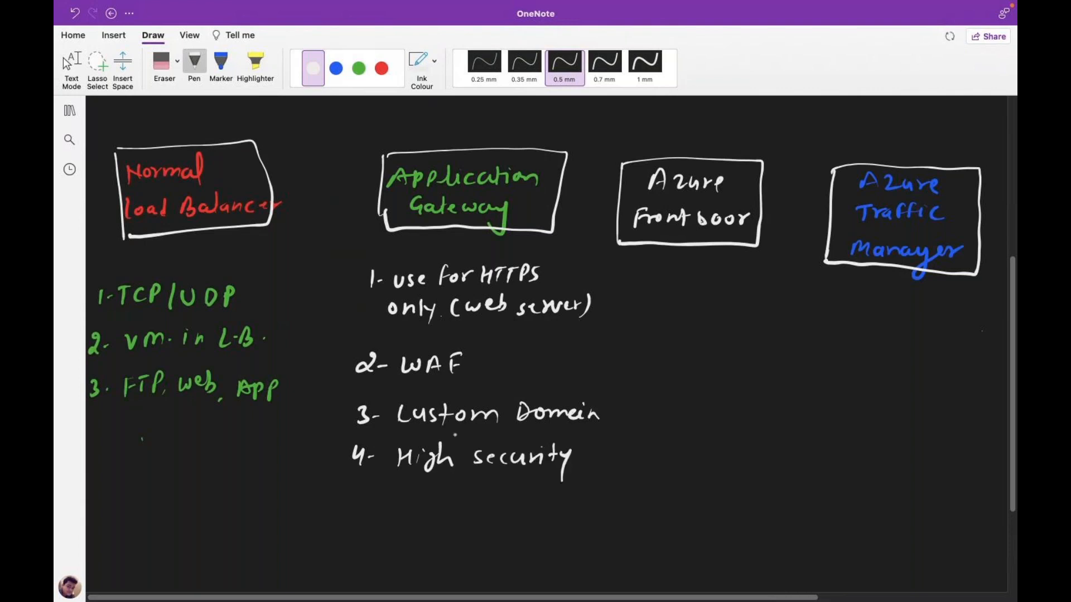
- Switch to blue ink and draw a down arrow below the Azure Front Door box
{"action": "left_click", "coordinate": [359, 68]}
{"action": "left_click", "coordinate": [335, 68]}
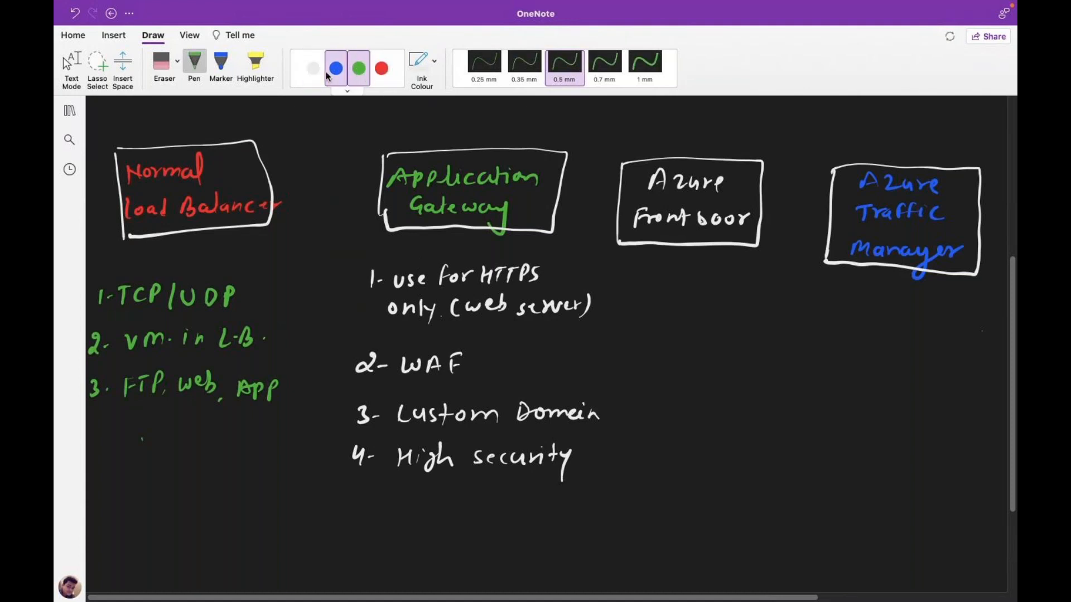
{"action": "left_click", "coordinate": [67, 63]}
{"action": "mouse_move", "coordinate": [687, 251]}
{"action": "left_mouse_down"}
{"action": "mouse_move", "coordinate": [681, 268]}
{"action": "mouse_move", "coordinate": [697, 267]}
{"action": "left_mouse_up"}
{"action": "left_click", "coordinate": [685, 286]}
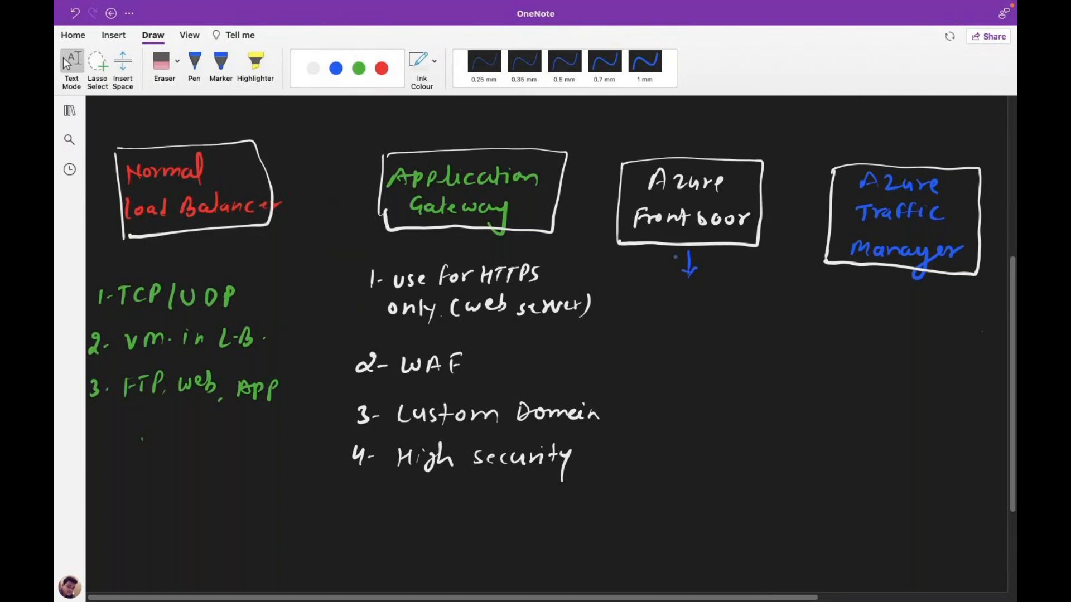
- Handwrite 'work just like CDN' in blue beneath the Front Door arrow
{"action": "left_click", "coordinate": [194, 62]}
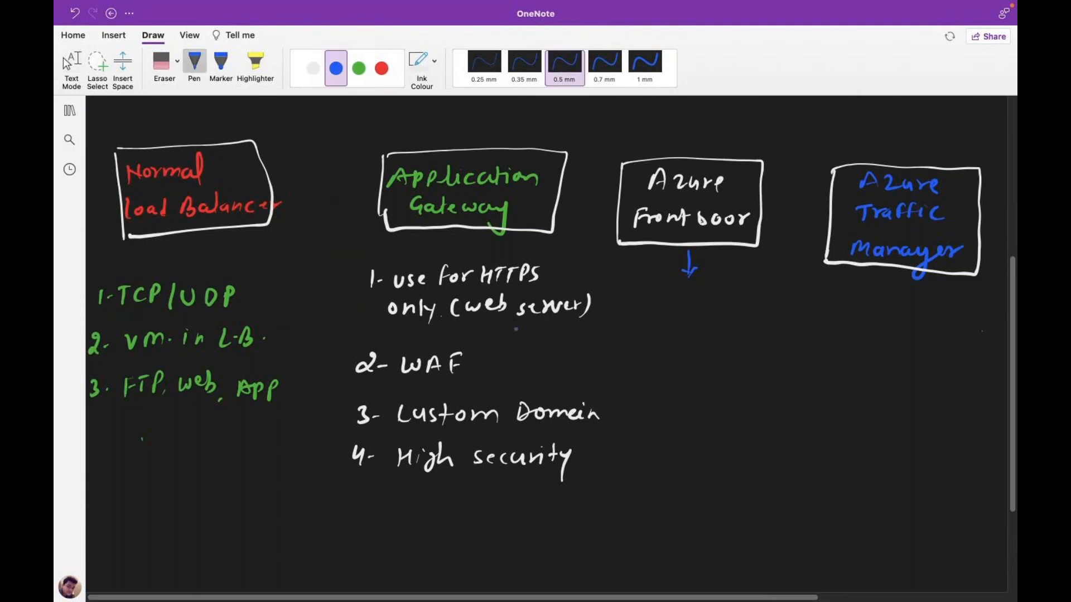
{"action": "mouse_move", "coordinate": [643, 295]}
{"action": "left_mouse_down"}
{"action": "mouse_move", "coordinate": [720, 312]}
{"action": "mouse_move", "coordinate": [756, 301]}
{"action": "left_mouse_up"}
{"action": "mouse_move", "coordinate": [652, 329]}
{"action": "left_mouse_down"}
{"action": "mouse_move", "coordinate": [657, 346]}
{"action": "mouse_move", "coordinate": [685, 335]}
{"action": "left_mouse_up"}
{"action": "left_click_drag", "start_coordinate": [685, 339], "coordinate": [734, 349]}
{"action": "mouse_move", "coordinate": [735, 333]}
{"action": "left_mouse_down"}
{"action": "mouse_move", "coordinate": [737, 349]}
{"action": "mouse_move", "coordinate": [758, 332]}
{"action": "left_mouse_up"}
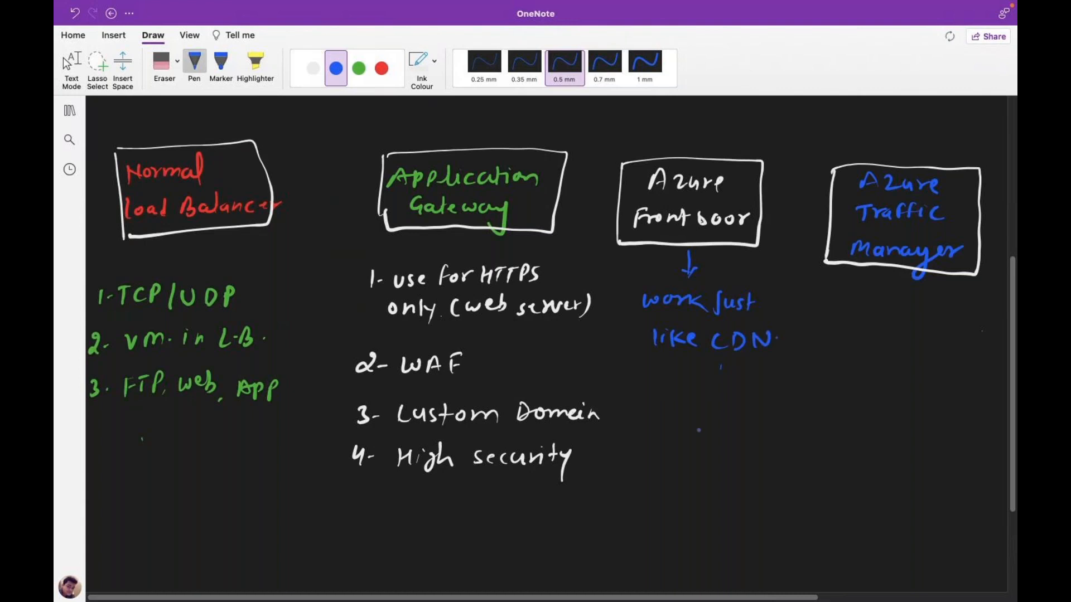
{"action": "key", "text": "Escape"}
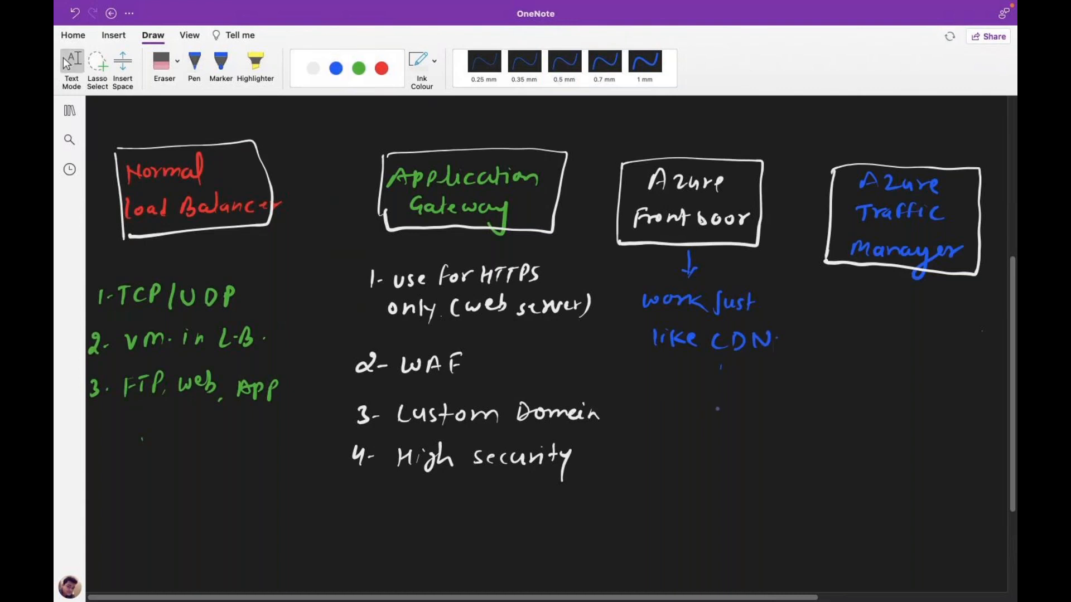
- Erase the stray ink dot near 'like CDN' and begin a green oval below it
{"action": "left_click", "coordinate": [162, 64]}
{"action": "left_click", "coordinate": [728, 370]}
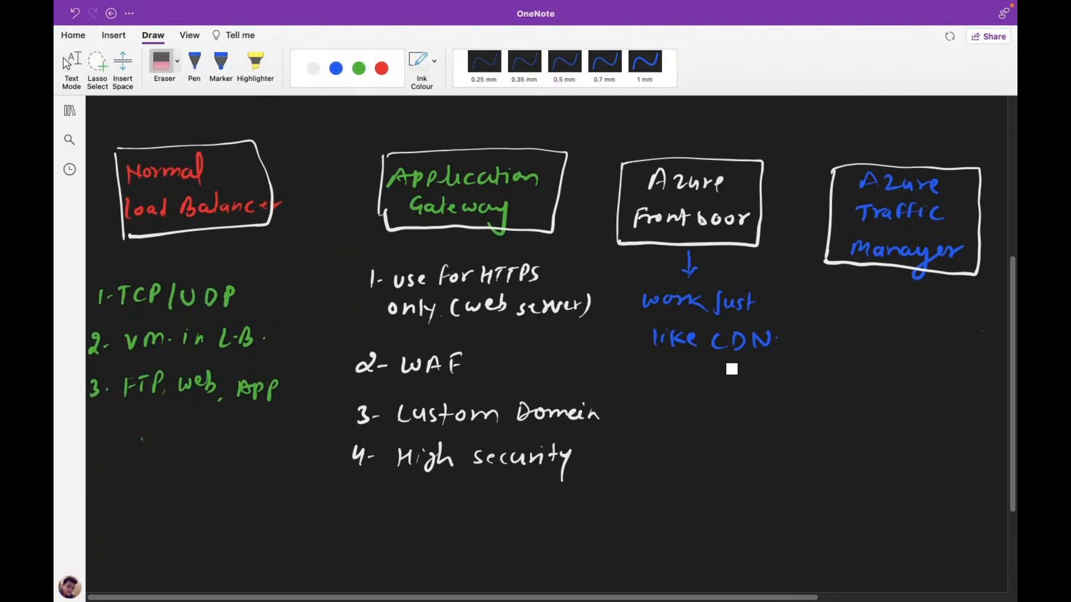
{"action": "left_click", "coordinate": [359, 68]}
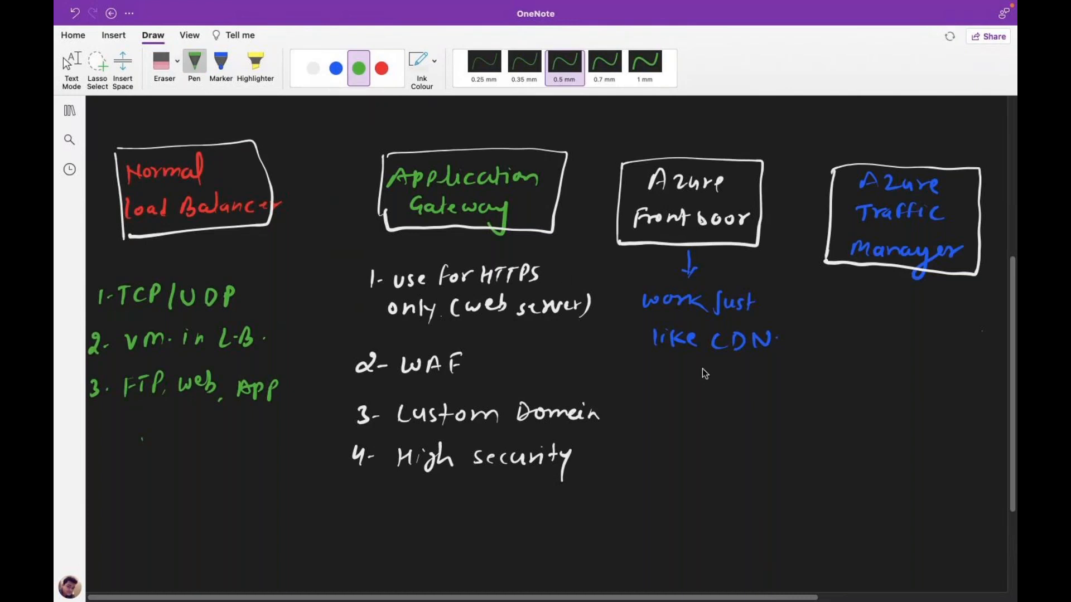
{"action": "mouse_move", "coordinate": [685, 368]}
{"action": "left_mouse_down"}
{"action": "mouse_move", "coordinate": [634, 437]}
{"action": "mouse_move", "coordinate": [768, 480]}
{"action": "mouse_move", "coordinate": [802, 407]}
{"action": "mouse_move", "coordinate": [748, 370]}
{"action": "mouse_move", "coordinate": [688, 369]}
{"action": "left_mouse_up"}
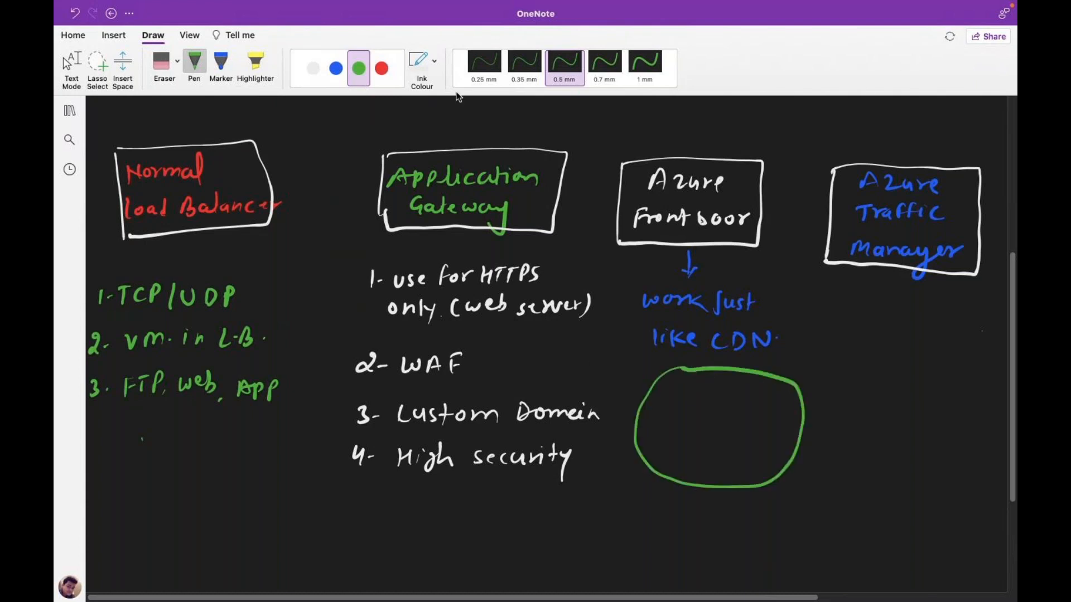
- Draw red triangles throughout the green oval, including along its top
{"action": "left_click", "coordinate": [335, 68]}
{"action": "left_click", "coordinate": [381, 69]}
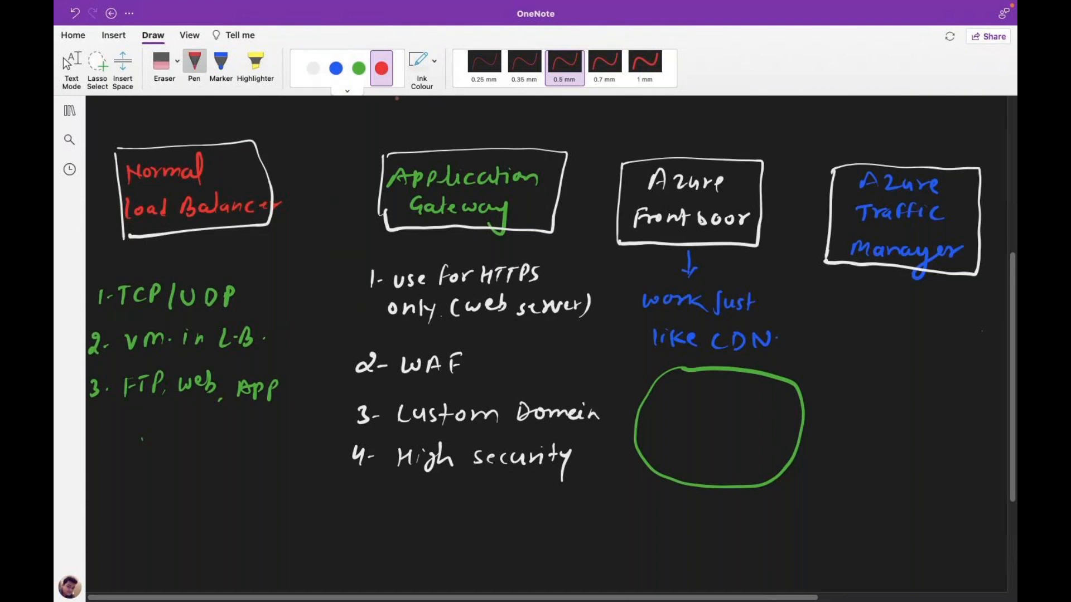
{"action": "mouse_move", "coordinate": [650, 419]}
{"action": "left_mouse_down"}
{"action": "mouse_move", "coordinate": [666, 462]}
{"action": "mouse_move", "coordinate": [651, 461]}
{"action": "mouse_move", "coordinate": [698, 478]}
{"action": "left_mouse_up"}
{"action": "mouse_move", "coordinate": [750, 450]}
{"action": "left_mouse_down"}
{"action": "mouse_move", "coordinate": [744, 471]}
{"action": "mouse_move", "coordinate": [758, 471]}
{"action": "left_mouse_up"}
{"action": "mouse_move", "coordinate": [780, 420]}
{"action": "left_mouse_down"}
{"action": "mouse_move", "coordinate": [791, 439]}
{"action": "mouse_move", "coordinate": [773, 440]}
{"action": "left_mouse_up"}
{"action": "mouse_move", "coordinate": [734, 383]}
{"action": "left_mouse_down"}
{"action": "mouse_move", "coordinate": [738, 402]}
{"action": "mouse_move", "coordinate": [682, 405]}
{"action": "mouse_move", "coordinate": [697, 405]}
{"action": "left_mouse_up"}
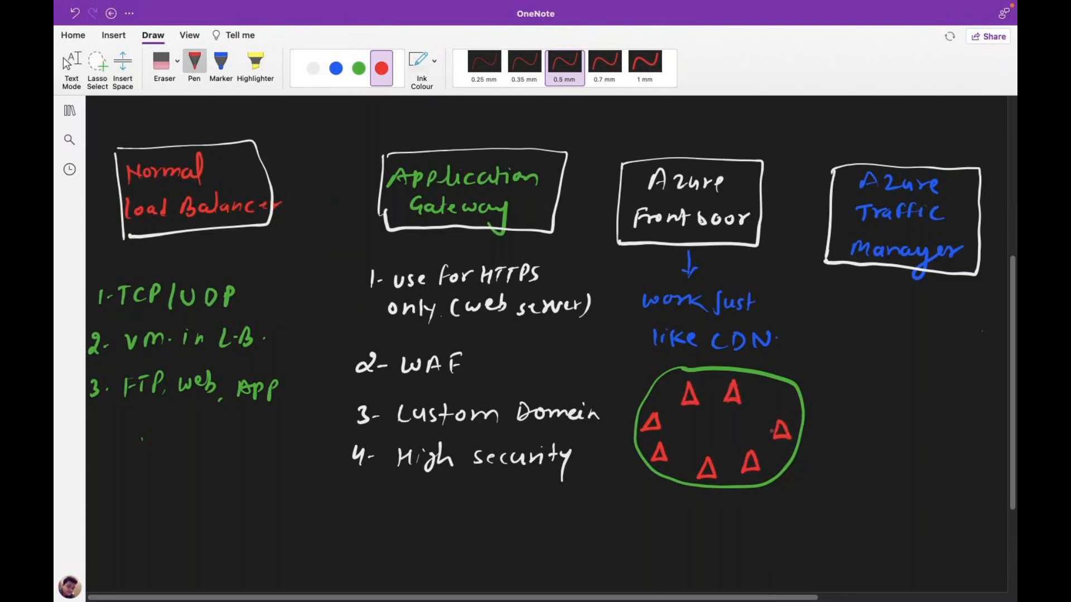
- Draw a red arrow from the right triangle to a 'web server END.' label, then add a green mark
{"action": "left_click", "coordinate": [67, 62]}
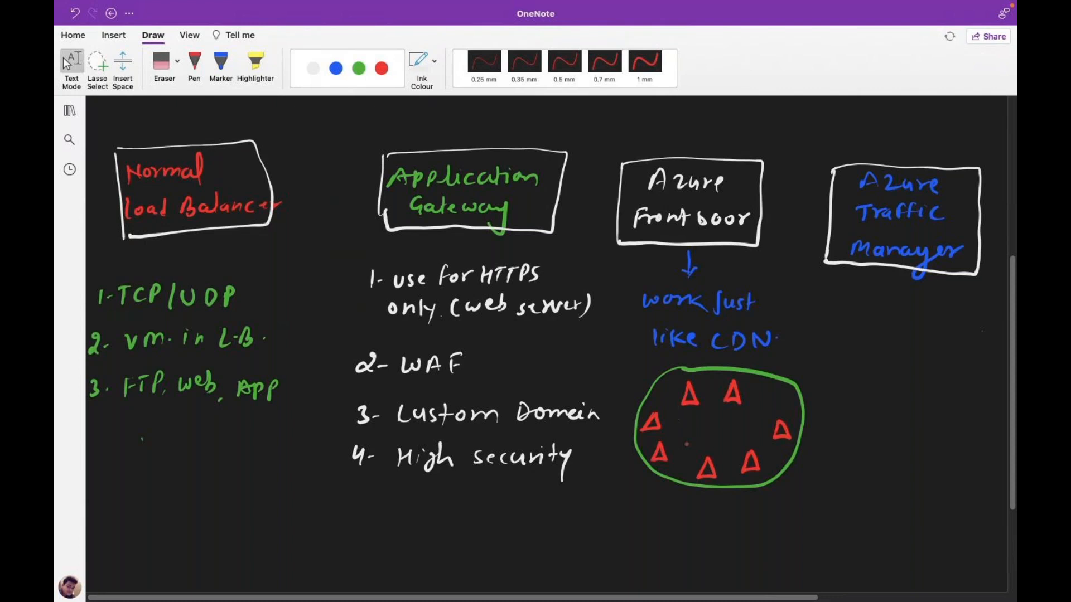
{"action": "mouse_move", "coordinate": [798, 430]}
{"action": "left_mouse_down"}
{"action": "mouse_move", "coordinate": [827, 428]}
{"action": "mouse_move", "coordinate": [813, 460]}
{"action": "mouse_move", "coordinate": [836, 444]}
{"action": "mouse_move", "coordinate": [843, 459]}
{"action": "mouse_move", "coordinate": [799, 490]}
{"action": "left_mouse_up"}
{"action": "left_click_drag", "start_coordinate": [806, 484], "coordinate": [863, 482]}
{"action": "left_click_drag", "start_coordinate": [802, 516], "coordinate": [795, 528]}
{"action": "left_click_drag", "start_coordinate": [800, 513], "coordinate": [842, 519]}
{"action": "left_click", "coordinate": [850, 518]}
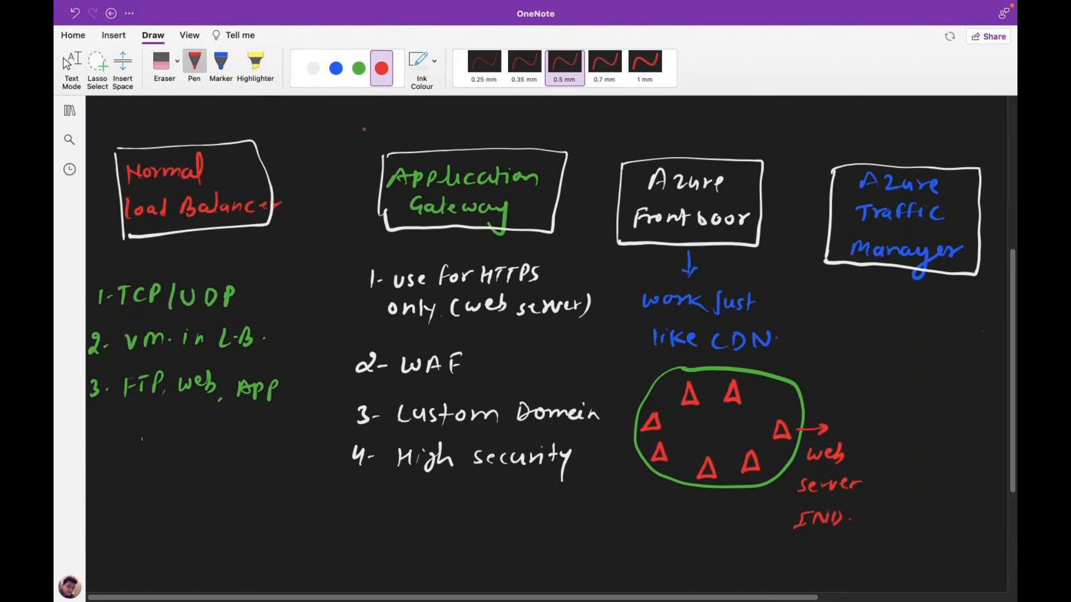
{"action": "left_click", "coordinate": [358, 68]}
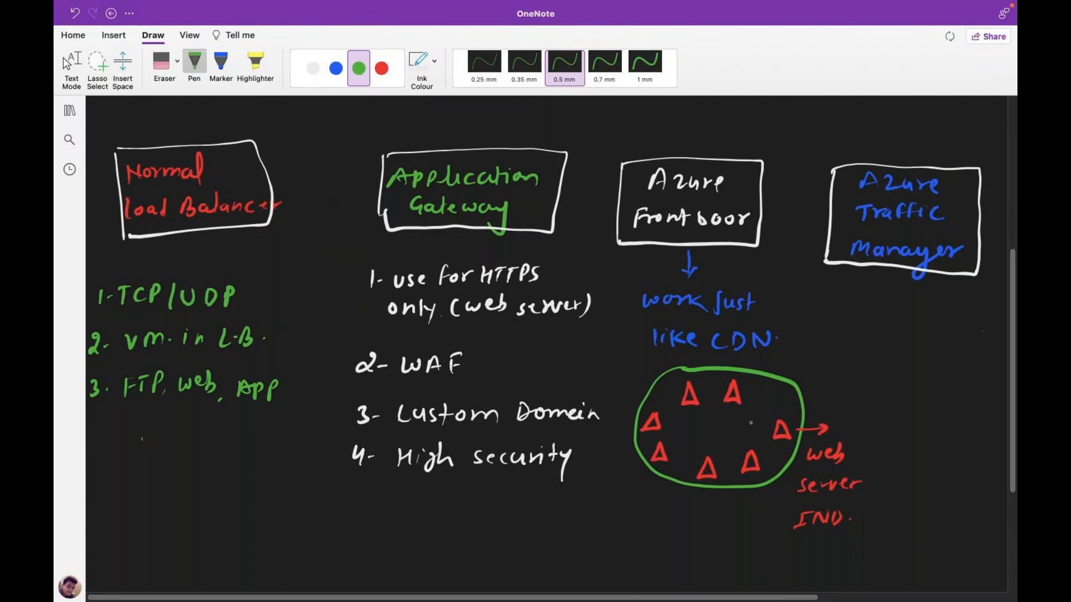
{"action": "left_click_drag", "start_coordinate": [789, 425], "coordinate": [794, 422]}
- Draw a white arrow between the side triangles and write an underlined 'USA' beneath it
{"action": "left_click", "coordinate": [314, 68]}
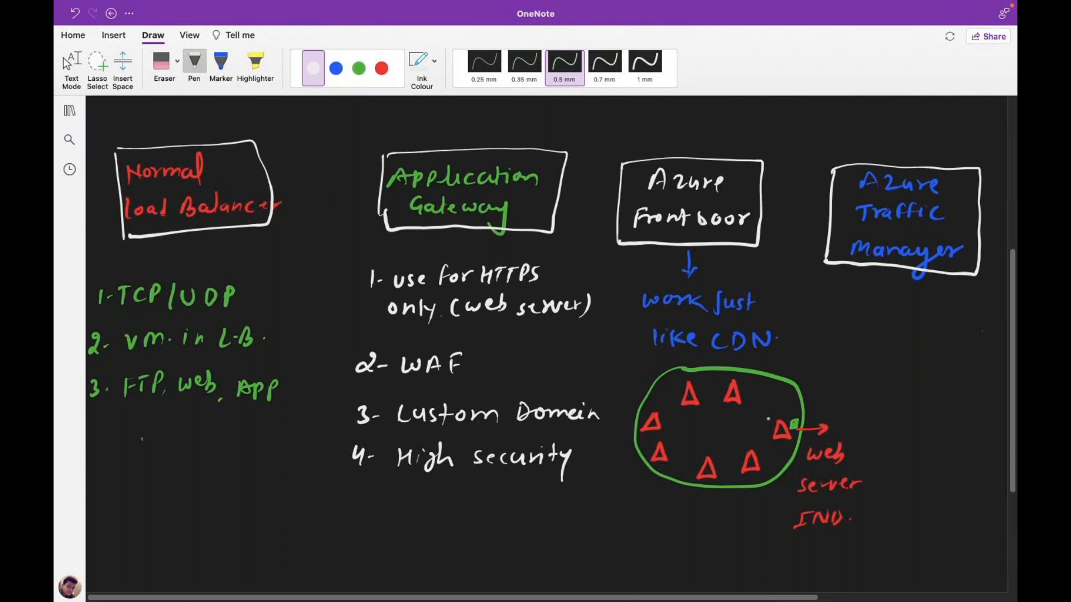
{"action": "mouse_move", "coordinate": [775, 421]}
{"action": "left_mouse_down"}
{"action": "mouse_move", "coordinate": [650, 421]}
{"action": "mouse_move", "coordinate": [676, 427]}
{"action": "left_mouse_up"}
{"action": "mouse_move", "coordinate": [686, 426]}
{"action": "left_mouse_down"}
{"action": "mouse_move", "coordinate": [681, 435]}
{"action": "mouse_move", "coordinate": [697, 424]}
{"action": "mouse_move", "coordinate": [700, 435]}
{"action": "left_mouse_up"}
{"action": "left_click_drag", "start_coordinate": [691, 431], "coordinate": [700, 431]}
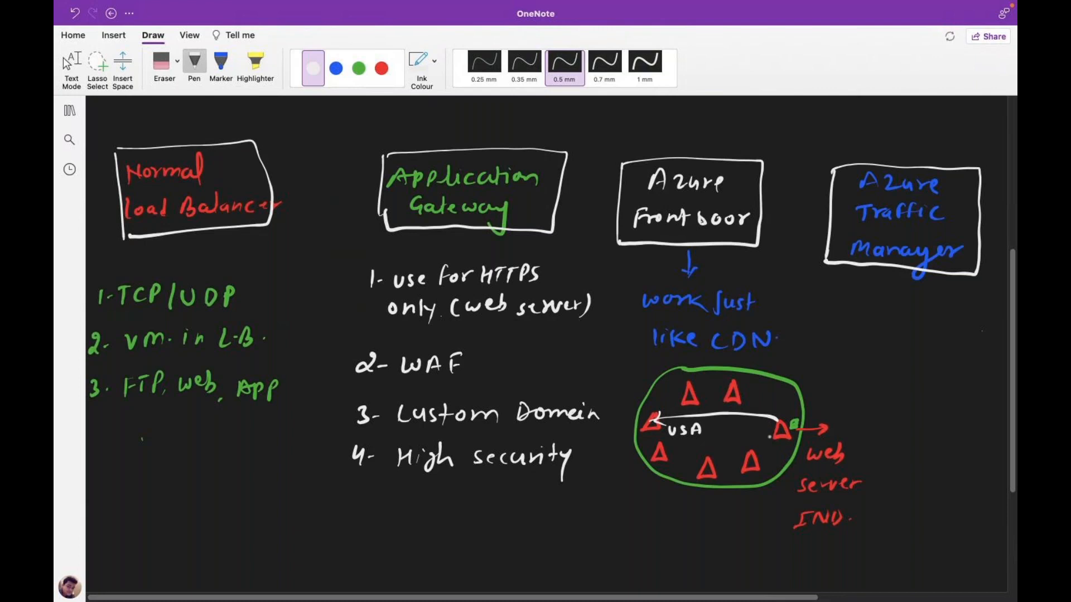
{"action": "left_click_drag", "start_coordinate": [669, 438], "coordinate": [695, 438]}
{"action": "key", "text": "Escape"}
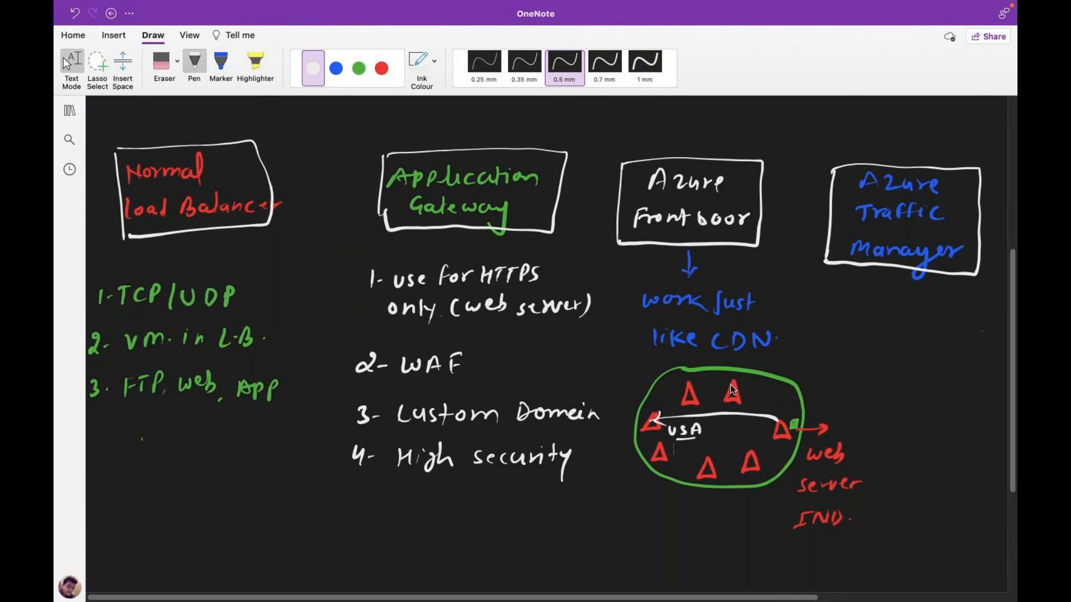
- Handwrite a green 'Door' label after USA in the oval and mark the left triangle
{"action": "left_click", "coordinate": [358, 70]}
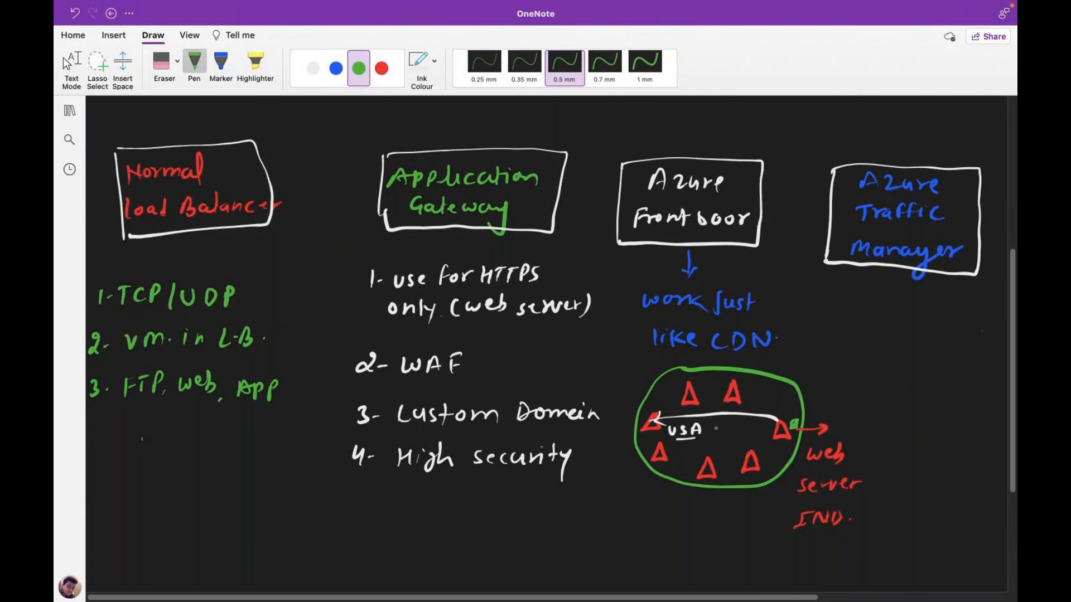
{"action": "mouse_move", "coordinate": [709, 431]}
{"action": "left_mouse_down"}
{"action": "mouse_move", "coordinate": [750, 421]}
{"action": "mouse_move", "coordinate": [731, 446]}
{"action": "mouse_move", "coordinate": [761, 438]}
{"action": "left_mouse_up"}
{"action": "key", "text": "Escape"}
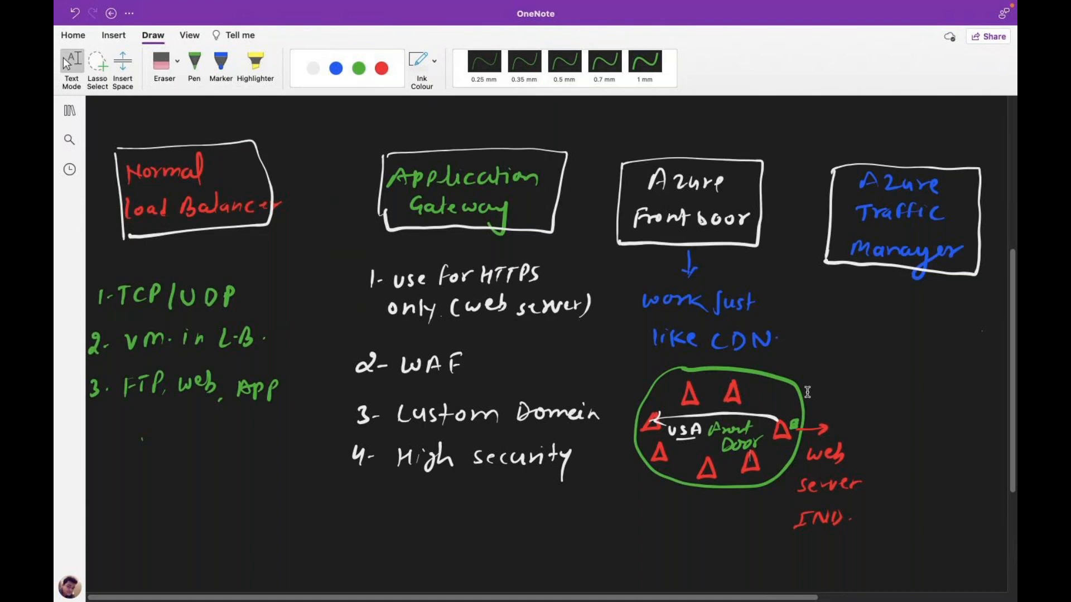
{"action": "left_click", "coordinate": [194, 62]}
{"action": "left_click_drag", "start_coordinate": [653, 422], "coordinate": [654, 424]}
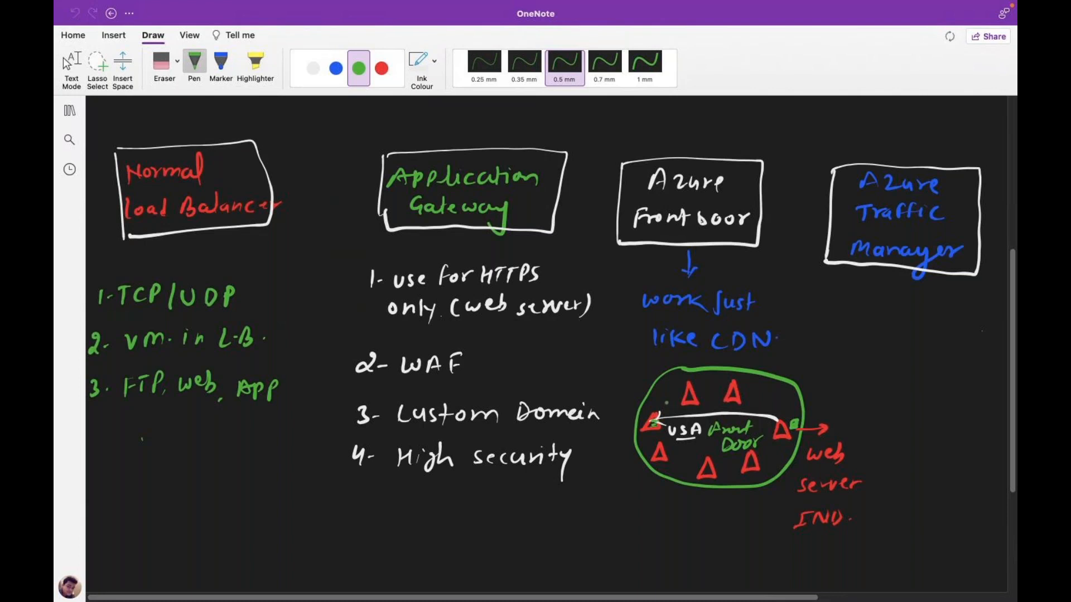
{"action": "left_click", "coordinate": [66, 63]}
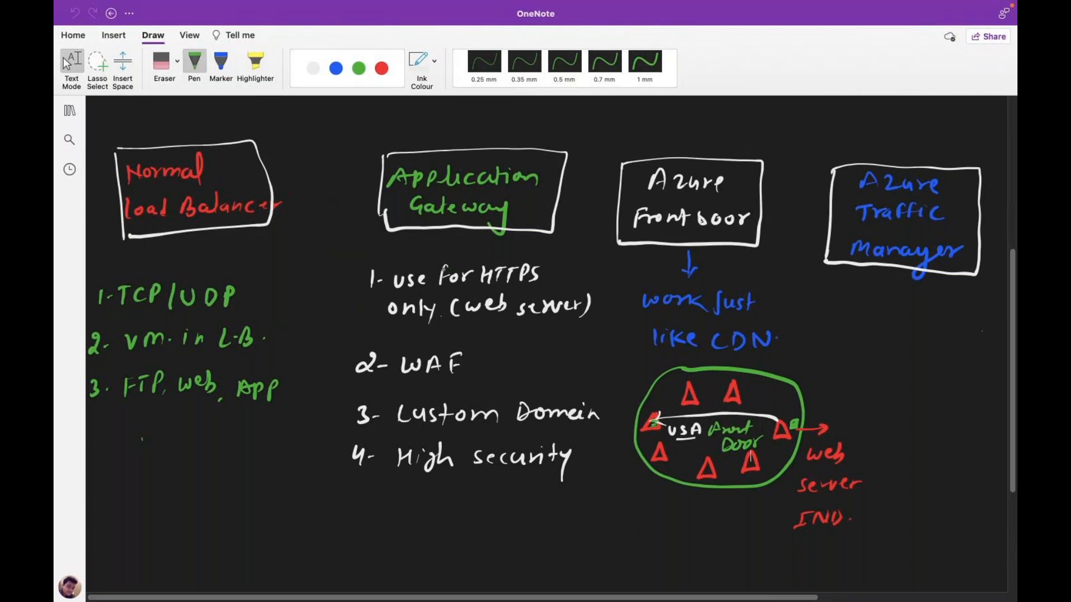
- Draw a small green downward arrow beneath the Azure Traffic Manager box
{"action": "left_click", "coordinate": [194, 62]}
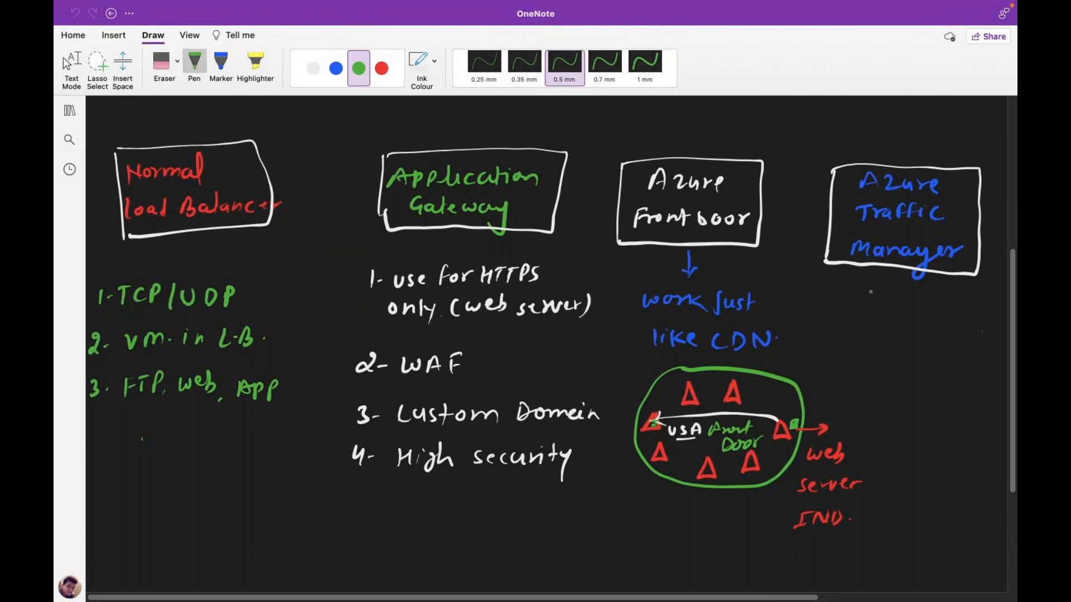
{"action": "mouse_move", "coordinate": [899, 271]}
{"action": "left_mouse_down"}
{"action": "mouse_move", "coordinate": [899, 288]}
{"action": "mouse_move", "coordinate": [906, 282]}
{"action": "left_mouse_up"}
- In white ink, draw two small boxes under Traffic Manager labelled USA and Dubai
{"action": "left_click", "coordinate": [336, 68]}
{"action": "left_click", "coordinate": [313, 68]}
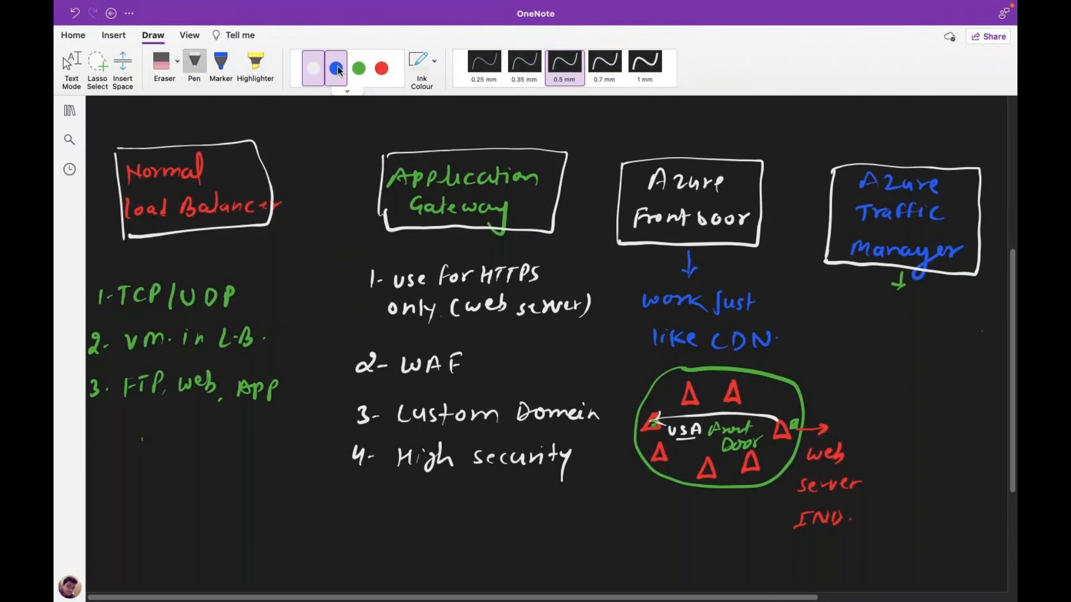
{"action": "left_click_drag", "start_coordinate": [825, 323], "coordinate": [823, 348]}
{"action": "mouse_move", "coordinate": [824, 323]}
{"action": "left_mouse_down"}
{"action": "mouse_move", "coordinate": [843, 347]}
{"action": "mouse_move", "coordinate": [822, 349]}
{"action": "mouse_move", "coordinate": [836, 374]}
{"action": "mouse_move", "coordinate": [854, 375]}
{"action": "left_mouse_up"}
{"action": "left_click_drag", "start_coordinate": [950, 329], "coordinate": [969, 354]}
{"action": "left_click_drag", "start_coordinate": [968, 355], "coordinate": [948, 356]}
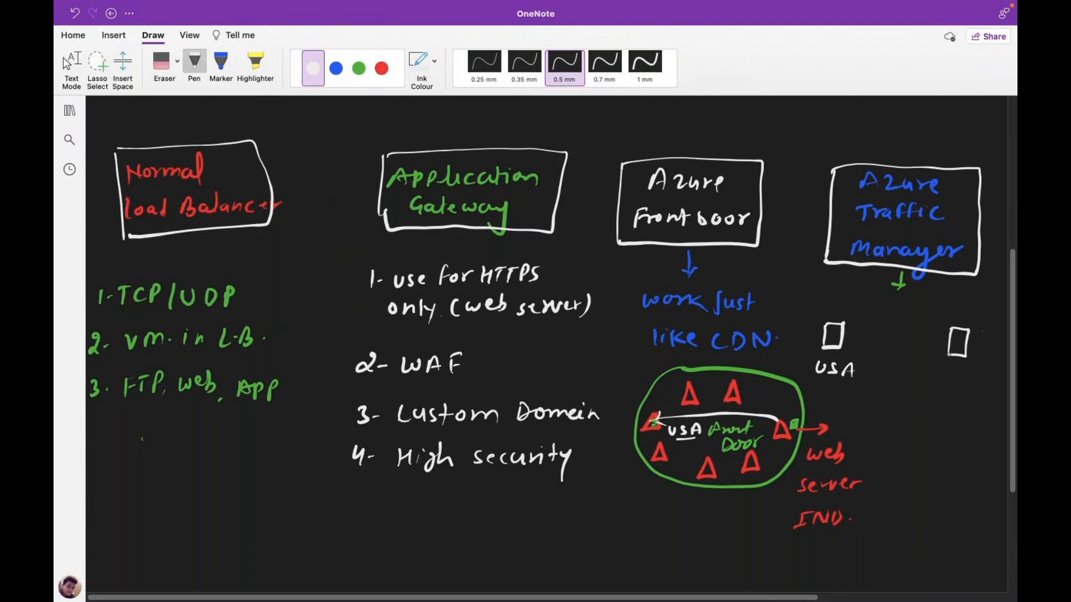
{"action": "left_click_drag", "start_coordinate": [944, 372], "coordinate": [993, 388]}
- Connect the USA and Dubai boxes with a red double-headed arrow
{"action": "left_click", "coordinate": [67, 61]}
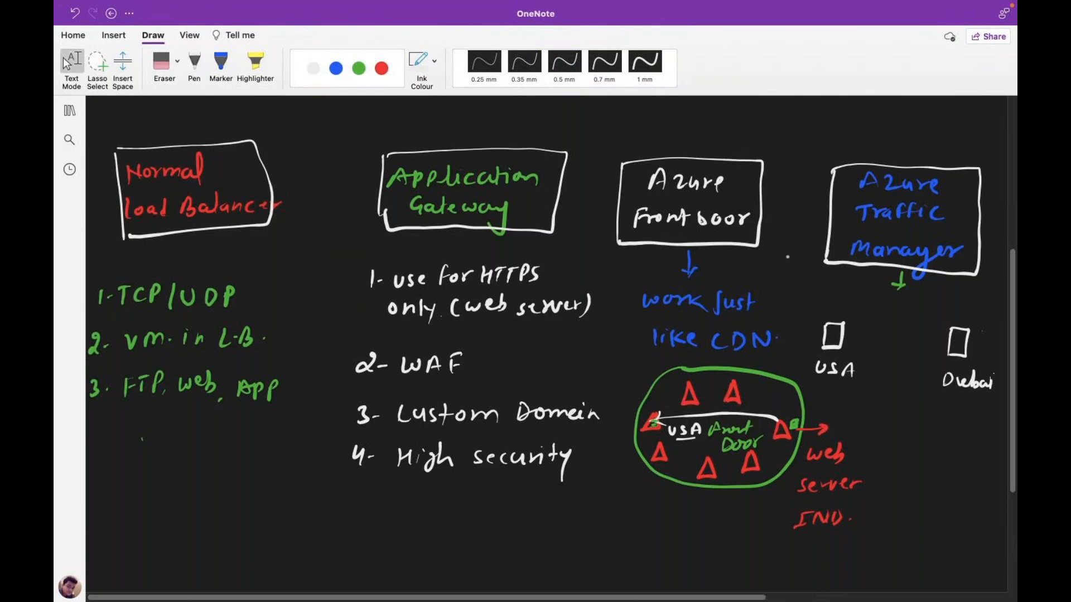
{"action": "left_click", "coordinate": [67, 63]}
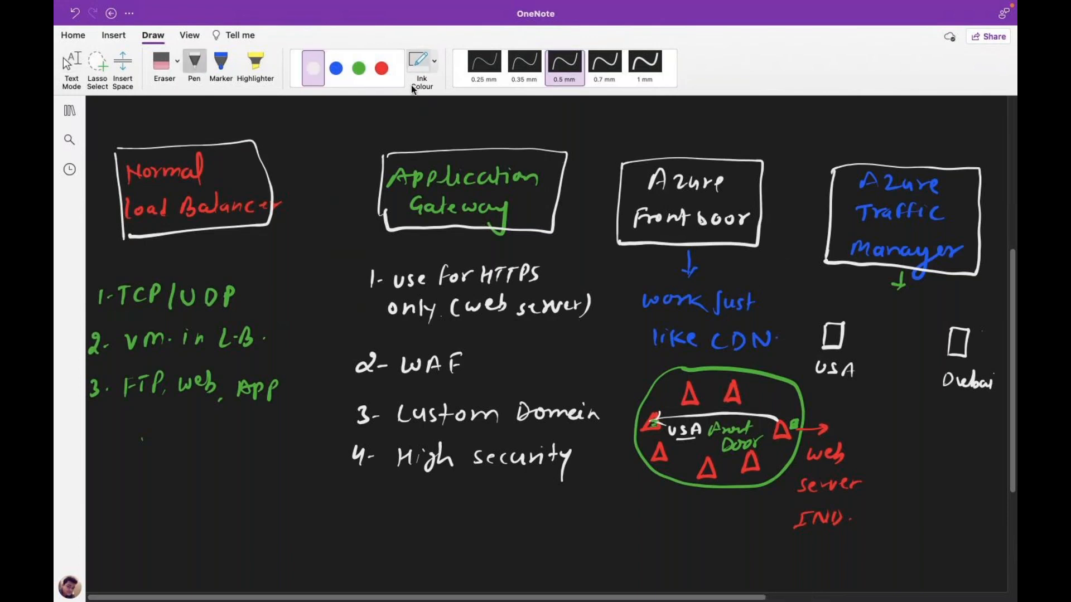
{"action": "left_click", "coordinate": [381, 68]}
{"action": "mouse_move", "coordinate": [852, 331]}
{"action": "left_mouse_down"}
{"action": "mouse_move", "coordinate": [948, 334]}
{"action": "mouse_move", "coordinate": [939, 339]}
{"action": "left_mouse_up"}
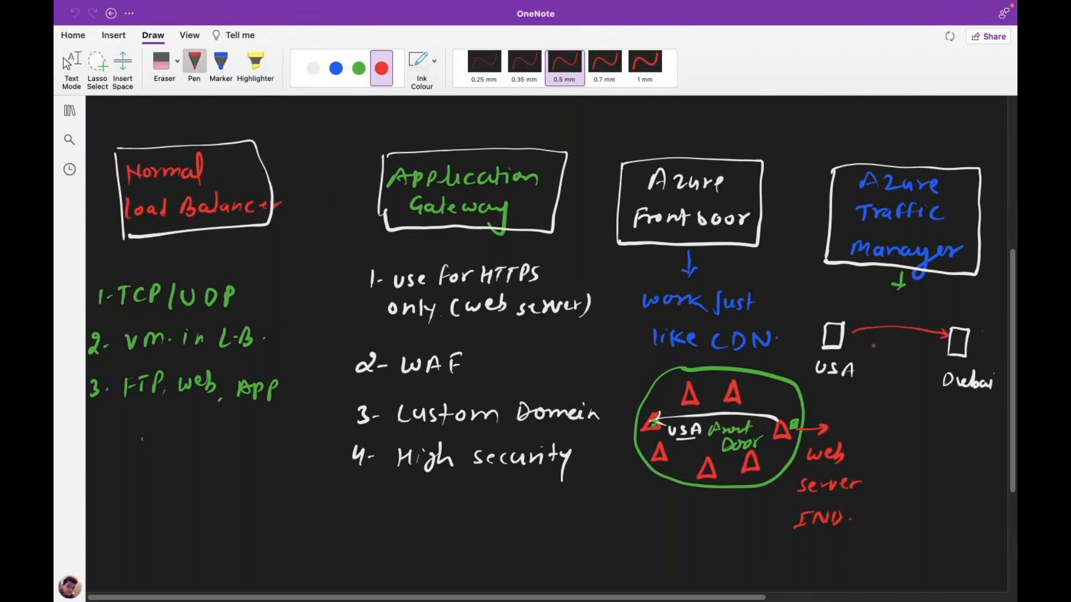
{"action": "mouse_move", "coordinate": [862, 323]}
{"action": "left_mouse_down"}
{"action": "mouse_move", "coordinate": [852, 330]}
{"action": "mouse_move", "coordinate": [863, 335]}
{"action": "left_mouse_up"}
{"action": "key", "text": "Escape"}
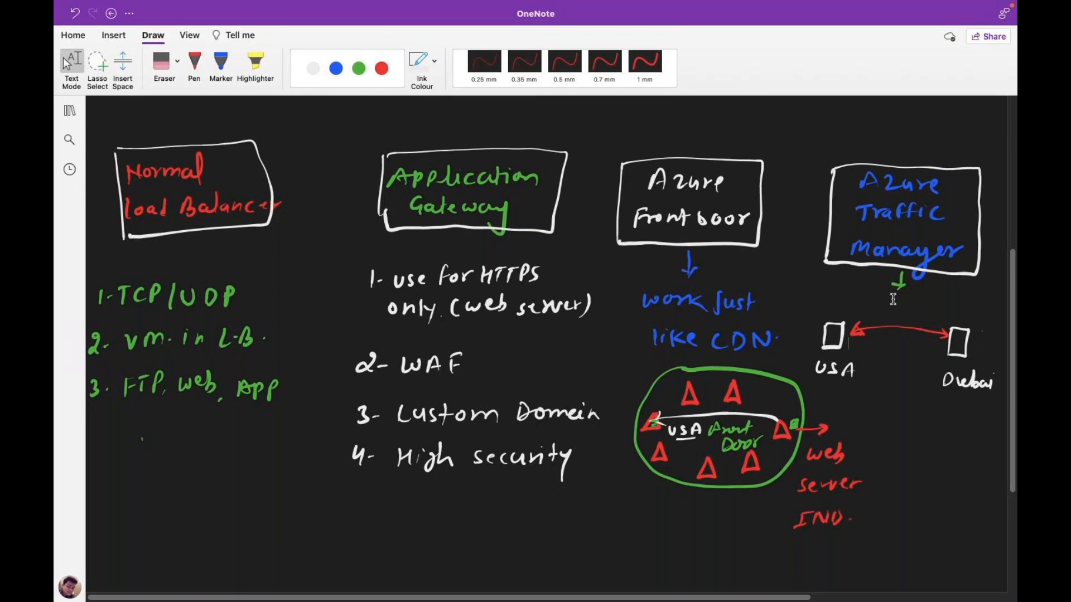
{"action": "key", "text": "ctrl+Right"}
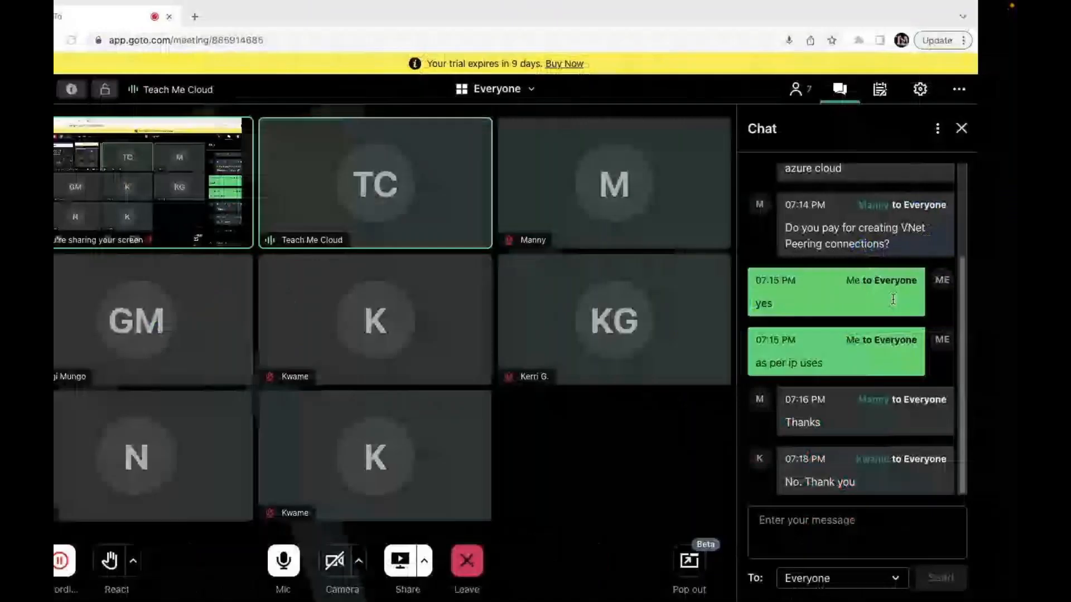
{"action": "key", "text": "ctrl+Left"}
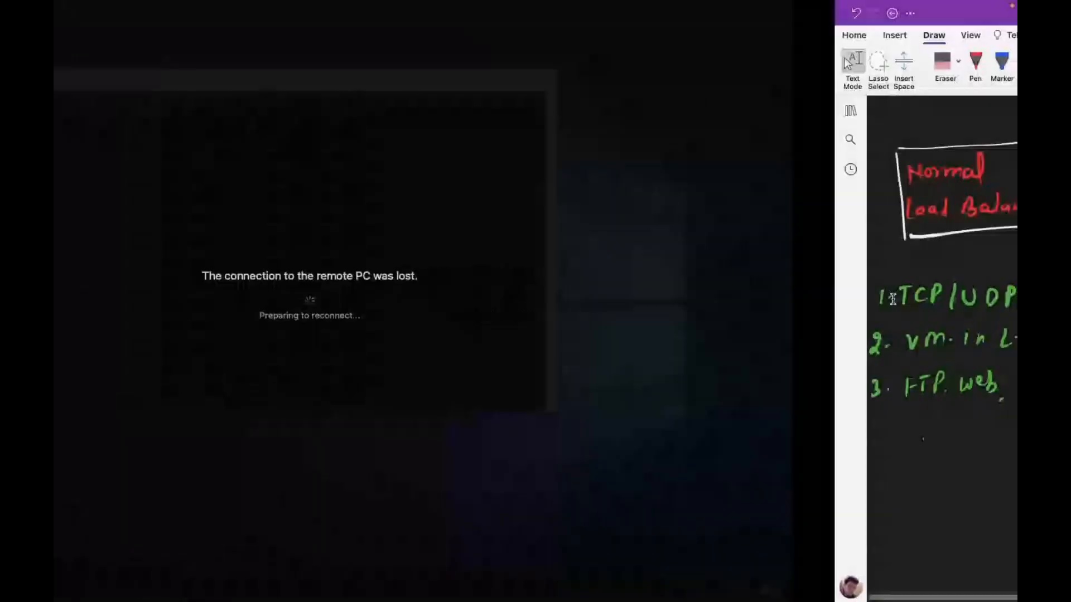
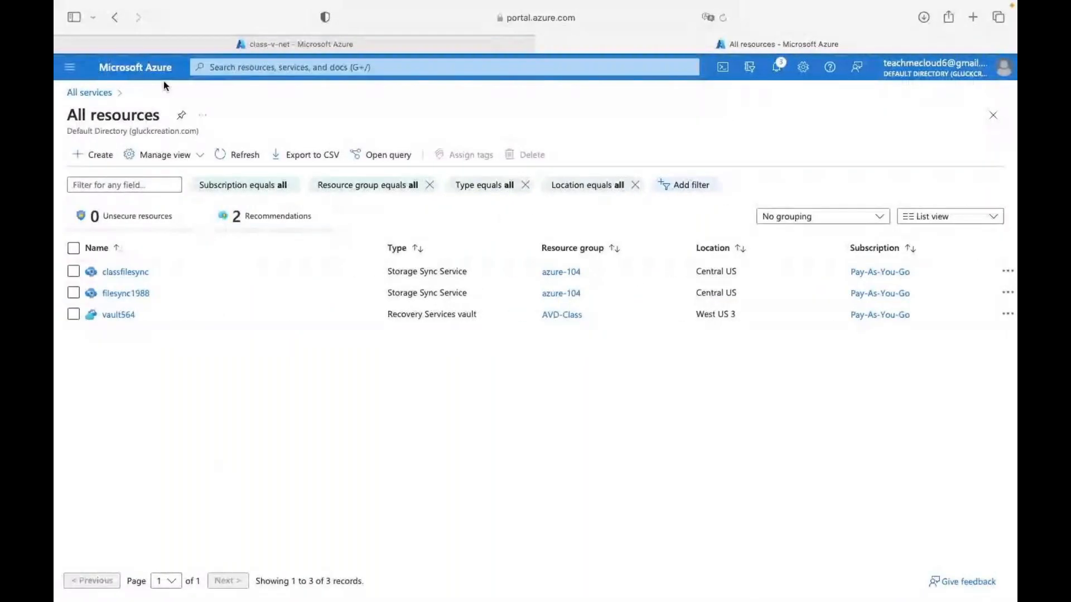
- From Home, go to Virtual machines and start a new Azure virtual machine form
{"action": "left_click", "coordinate": [135, 67]}
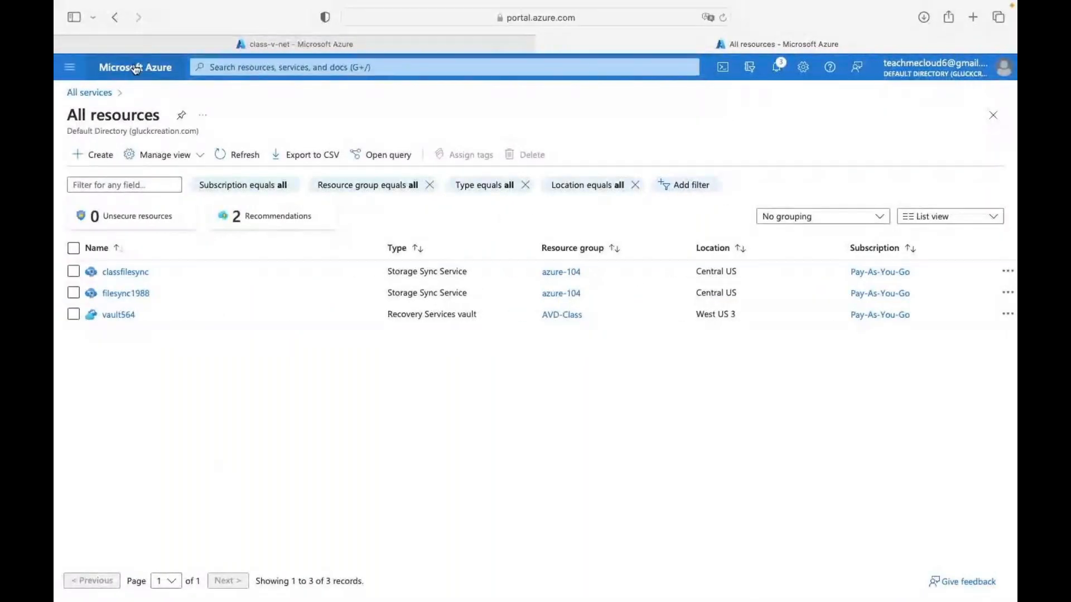
{"action": "left_click", "coordinate": [347, 169]}
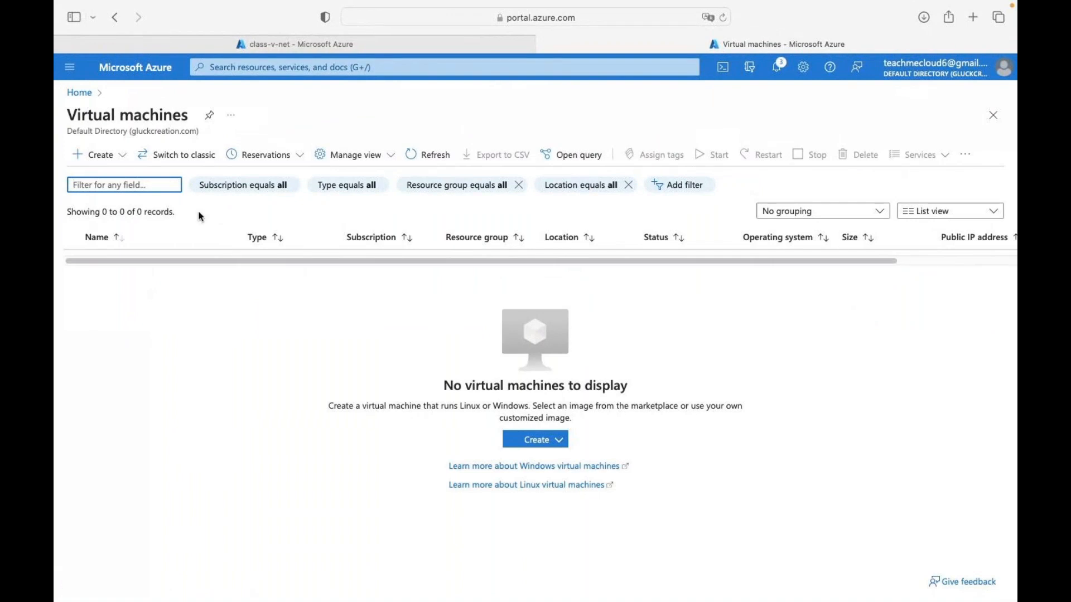
{"action": "left_click", "coordinate": [113, 159]}
{"action": "left_click", "coordinate": [127, 181]}
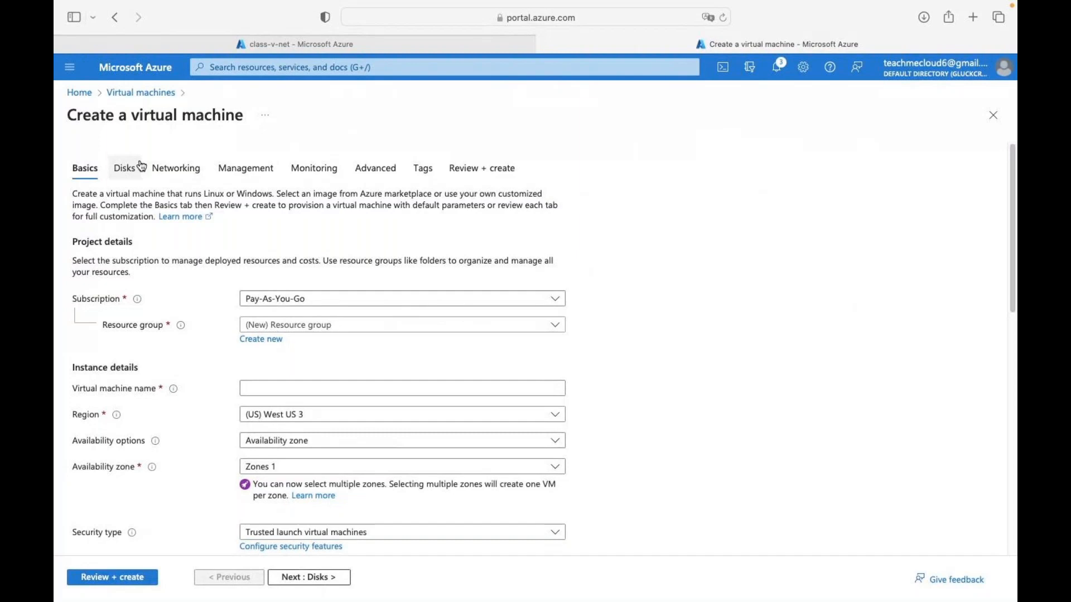
- Name the VM web in weekend-azure-class with no infrastructure redundancy
{"action": "left_click", "coordinate": [357, 328]}
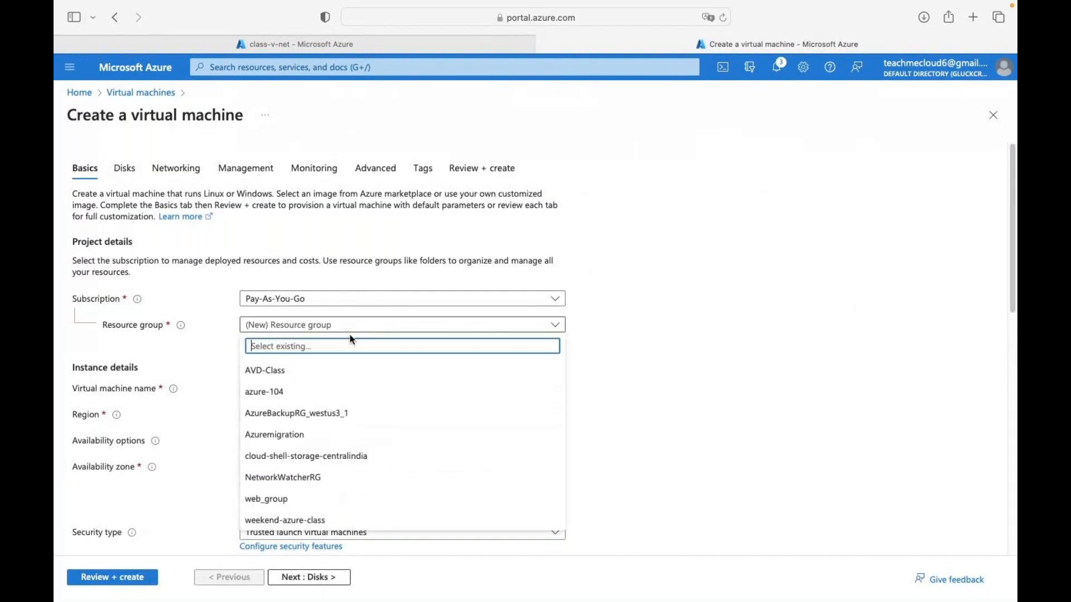
{"action": "left_click", "coordinate": [298, 522]}
{"action": "left_click", "coordinate": [293, 388]}
{"action": "type", "text": "web"}
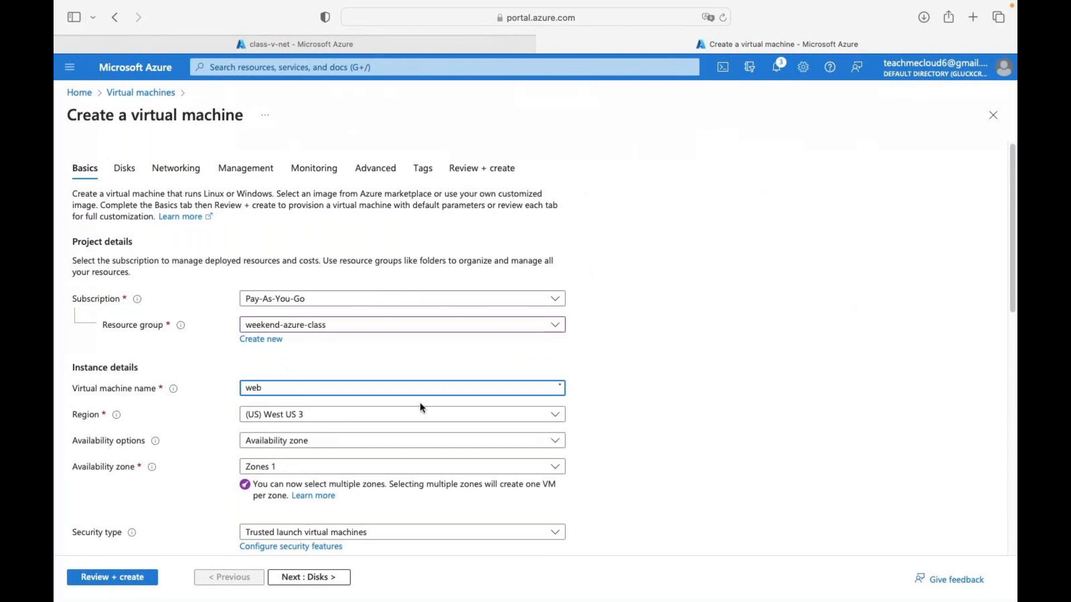
{"action": "left_click", "coordinate": [317, 441]}
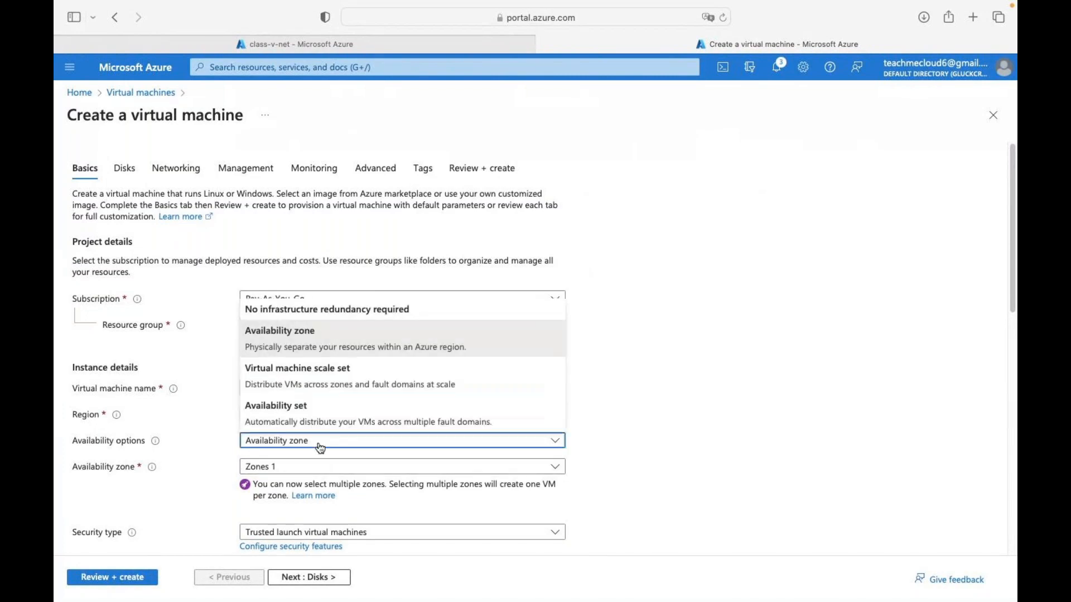
{"action": "left_click", "coordinate": [326, 310]}
{"action": "scroll", "coordinate": [329, 335], "scroll_direction": "down", "scroll_amount": 5}
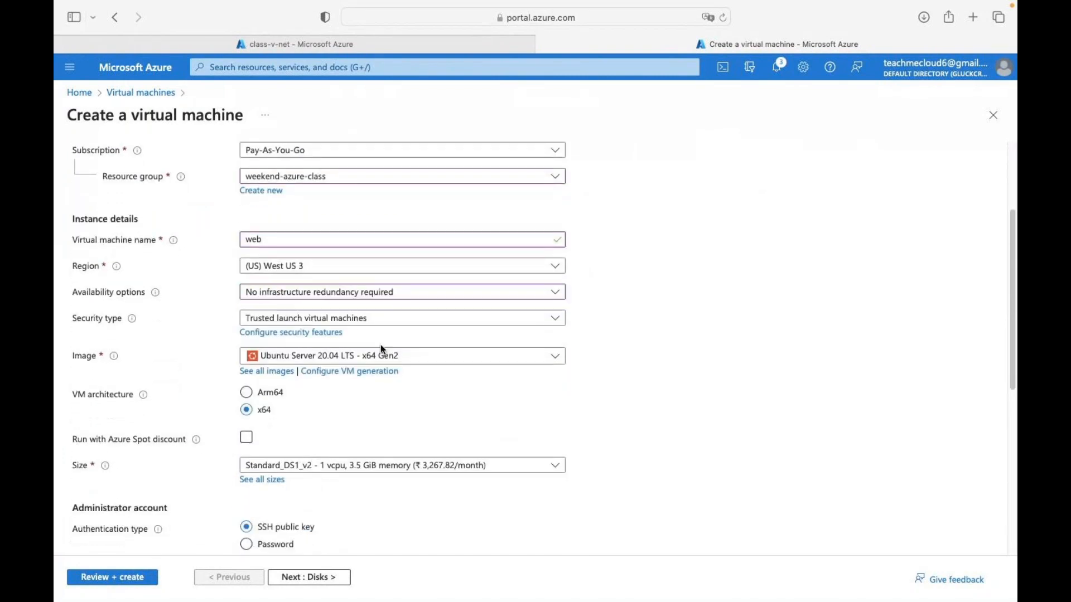
- Choose the Windows Server 2016 Datacenter image
{"action": "left_click", "coordinate": [333, 361]}
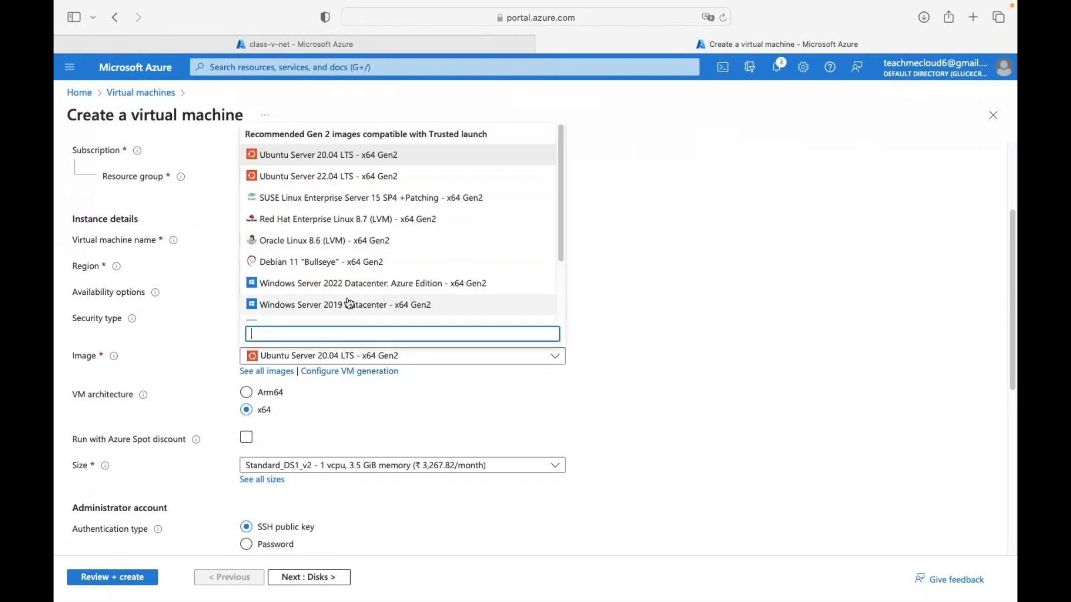
{"action": "scroll", "coordinate": [350, 303], "scroll_direction": "down", "scroll_amount": 3}
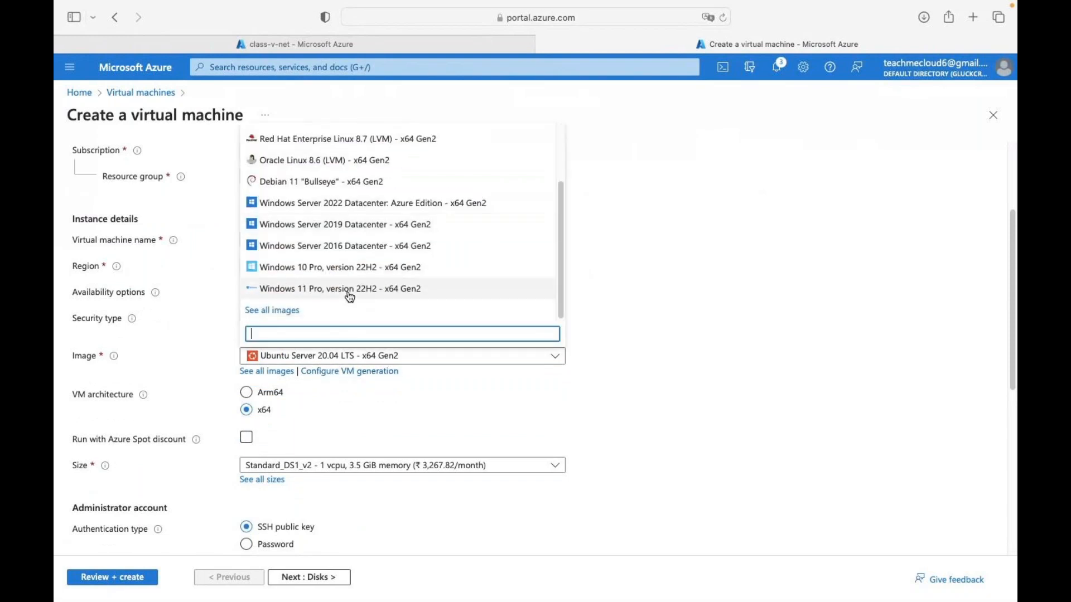
{"action": "left_click", "coordinate": [342, 249]}
{"action": "scroll", "coordinate": [312, 474], "scroll_direction": "down", "scroll_amount": 15}
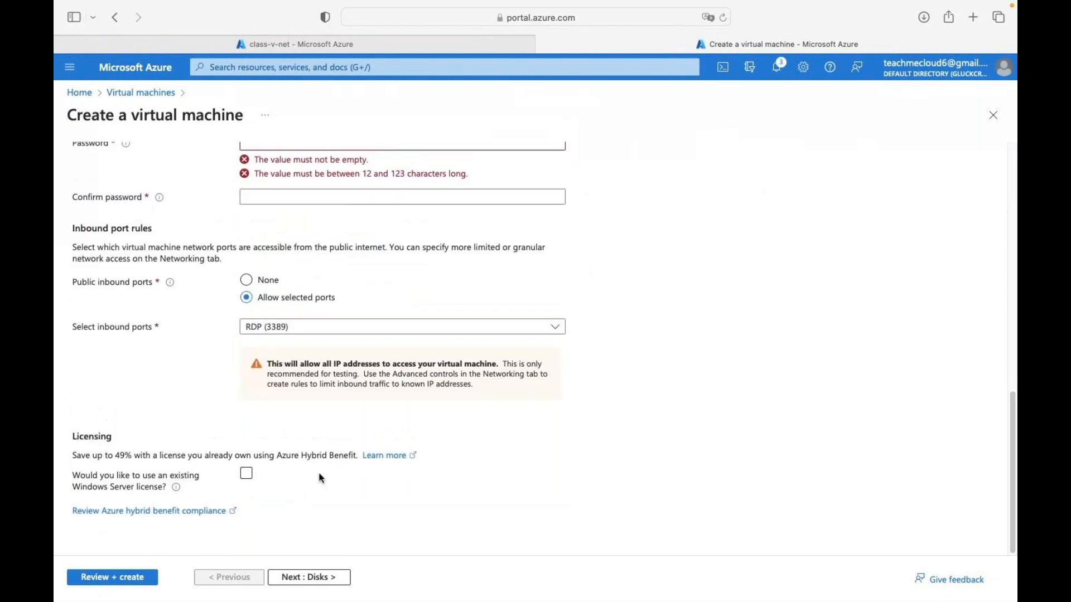
{"action": "scroll", "coordinate": [304, 282], "scroll_direction": "up", "scroll_amount": 3}
- Set the administrator username to web and enter the password twice
{"action": "left_click", "coordinate": [278, 215]}
{"action": "type", "text": "web"}
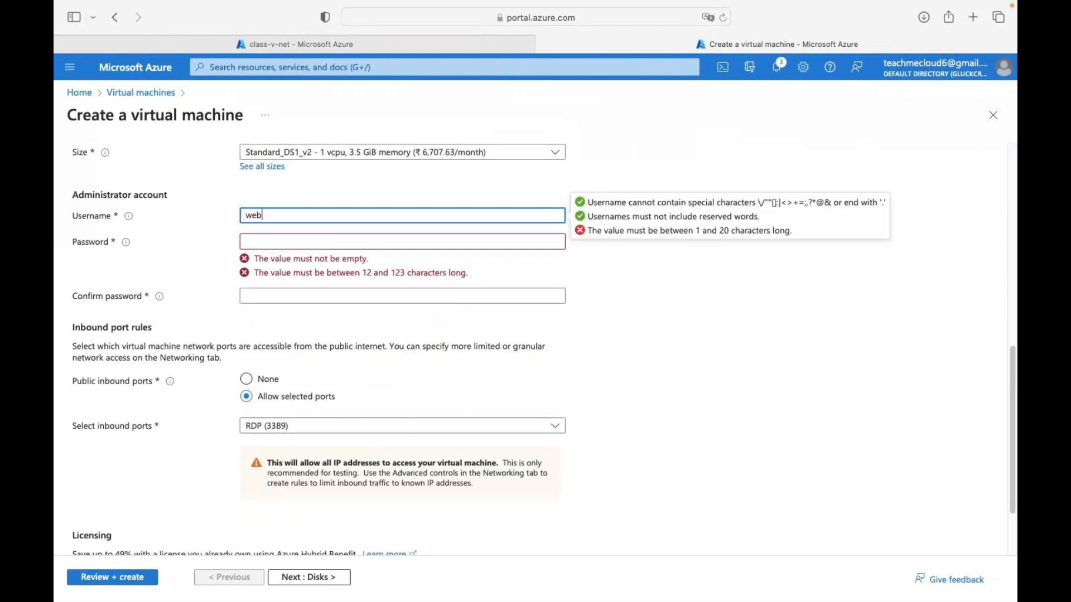
{"action": "key", "text": "Tab"}
{"action": "type", "text": "••••••••••••"}
{"action": "key", "text": "Tab"}
{"action": "type", "text": "•••••••••"}
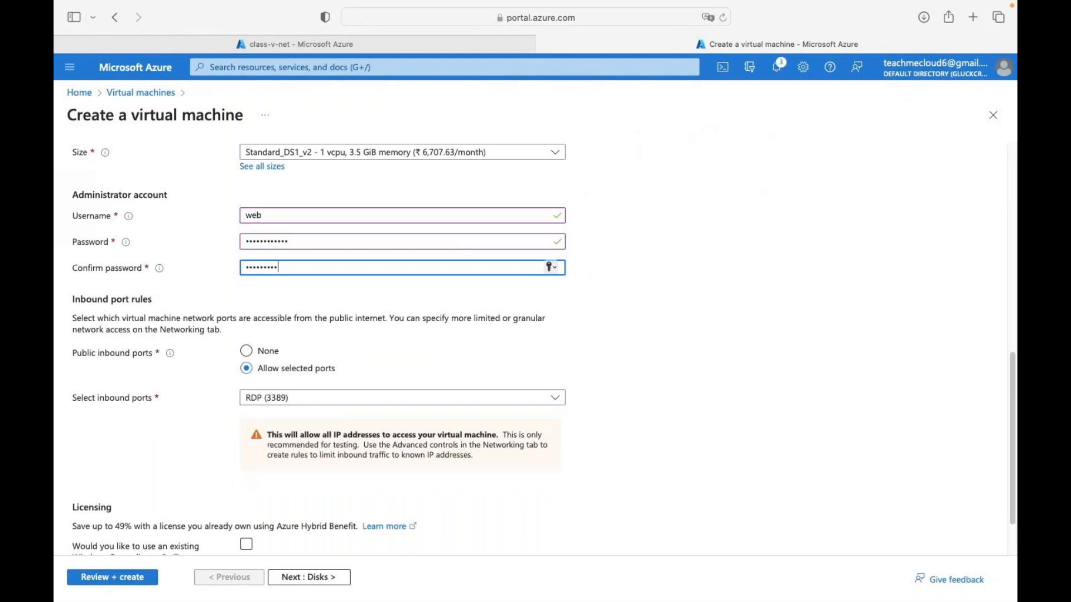
{"action": "type", "text": "••"}
- Allow inbound HTTP (80) alongside RDP (3389)
{"action": "scroll", "coordinate": [368, 382], "scroll_direction": "down", "scroll_amount": 3}
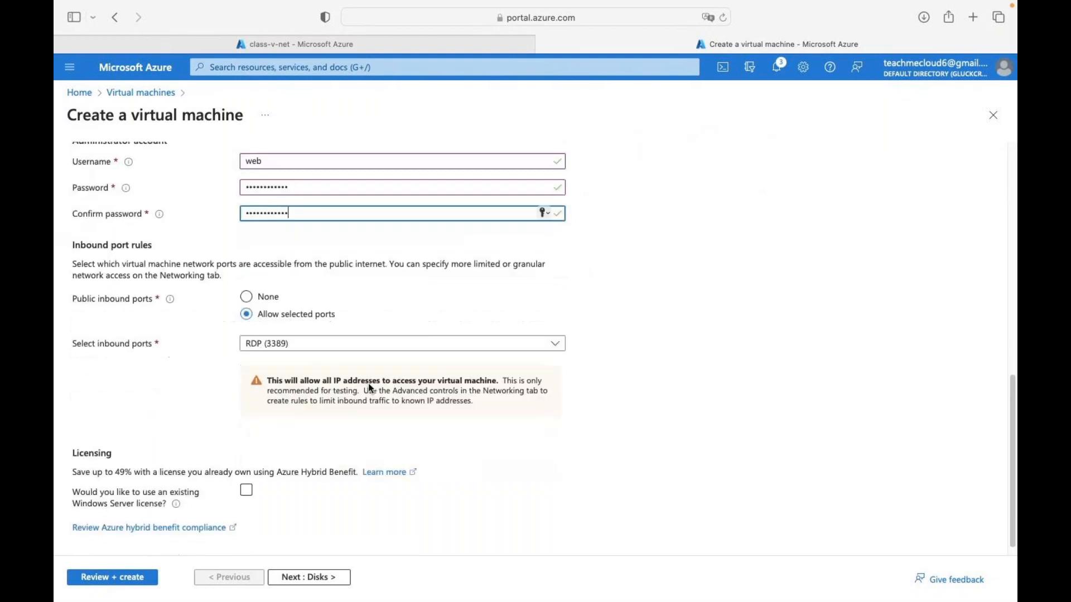
{"action": "left_click", "coordinate": [320, 331]}
{"action": "left_click", "coordinate": [258, 349]}
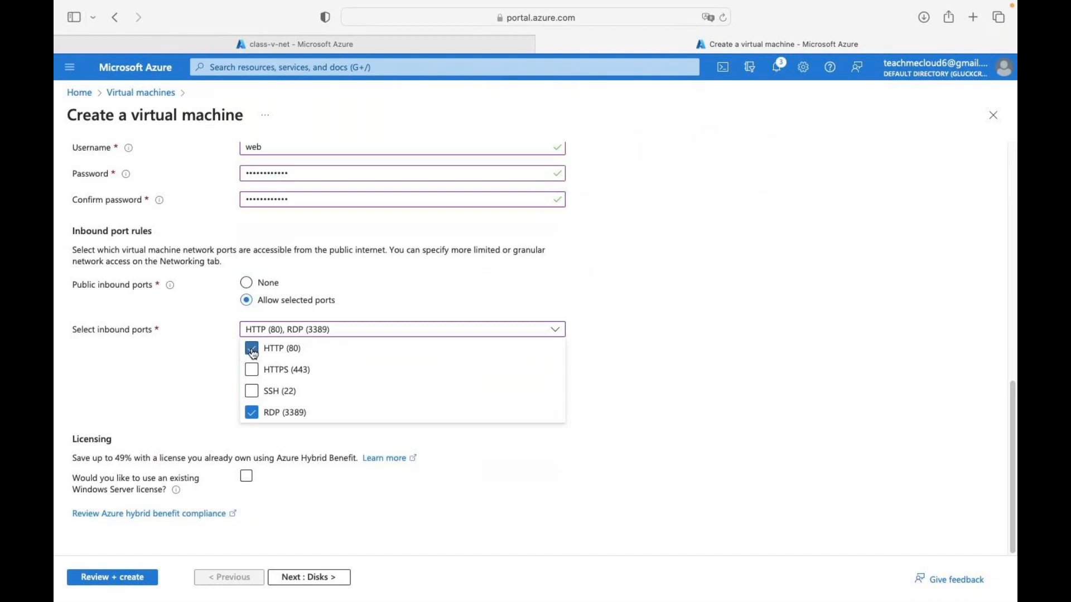
{"action": "left_click", "coordinate": [706, 354]}
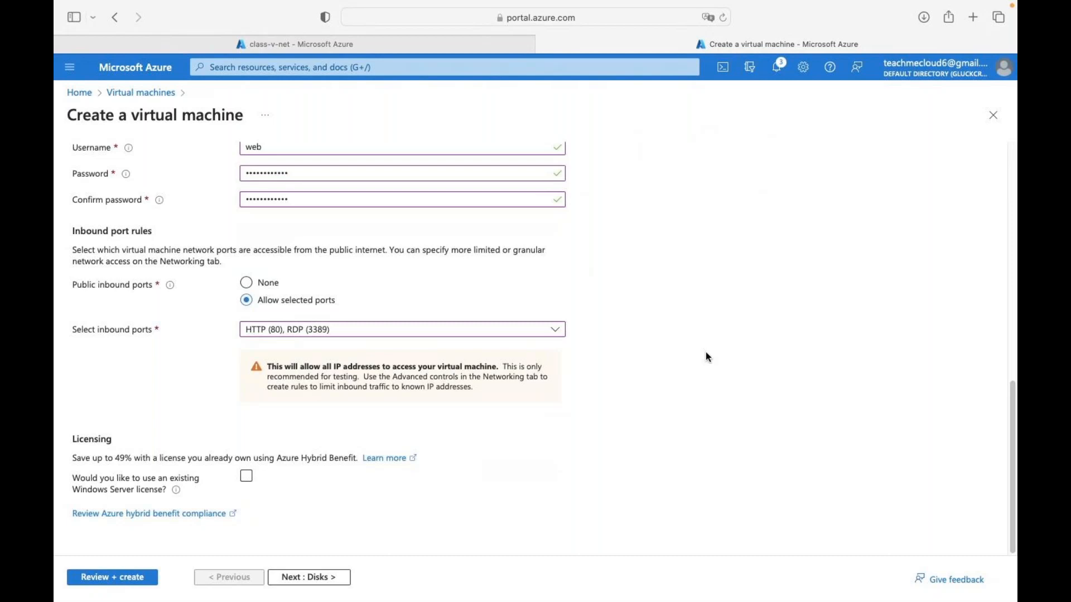
- Validate the web VM, passing with 1 X Standard DS1 v2 at 9.1885 INR/hr
{"action": "left_click", "coordinate": [130, 577]}
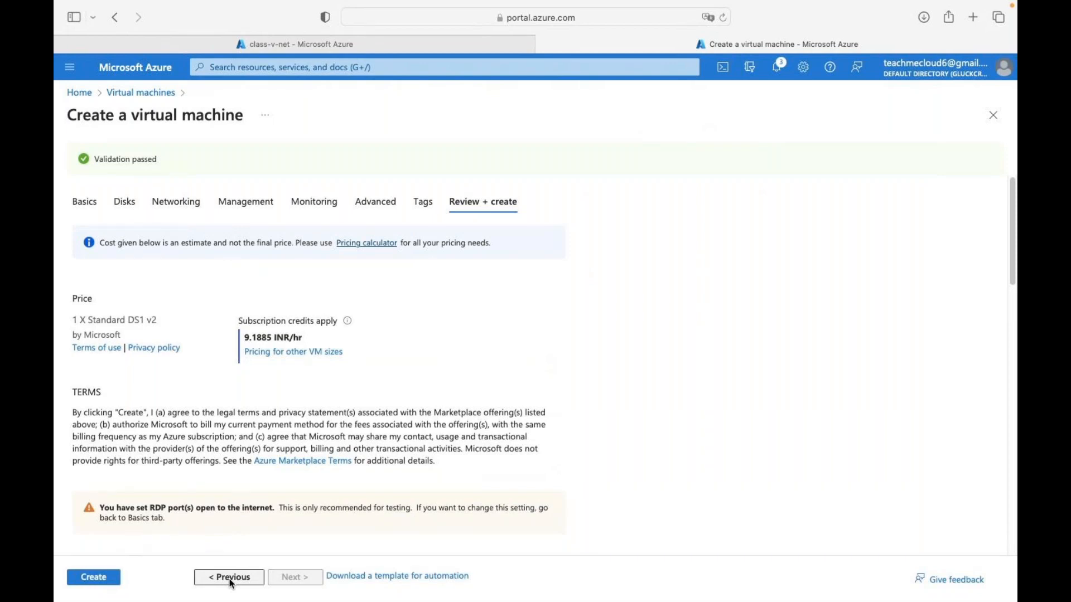
- Go back through the wizard from the review page to the Basics tab
{"action": "left_click", "coordinate": [232, 580]}
{"action": "left_click", "coordinate": [232, 580]}
{"action": "left_click", "coordinate": [231, 580]}
{"action": "left_click", "coordinate": [232, 580]}
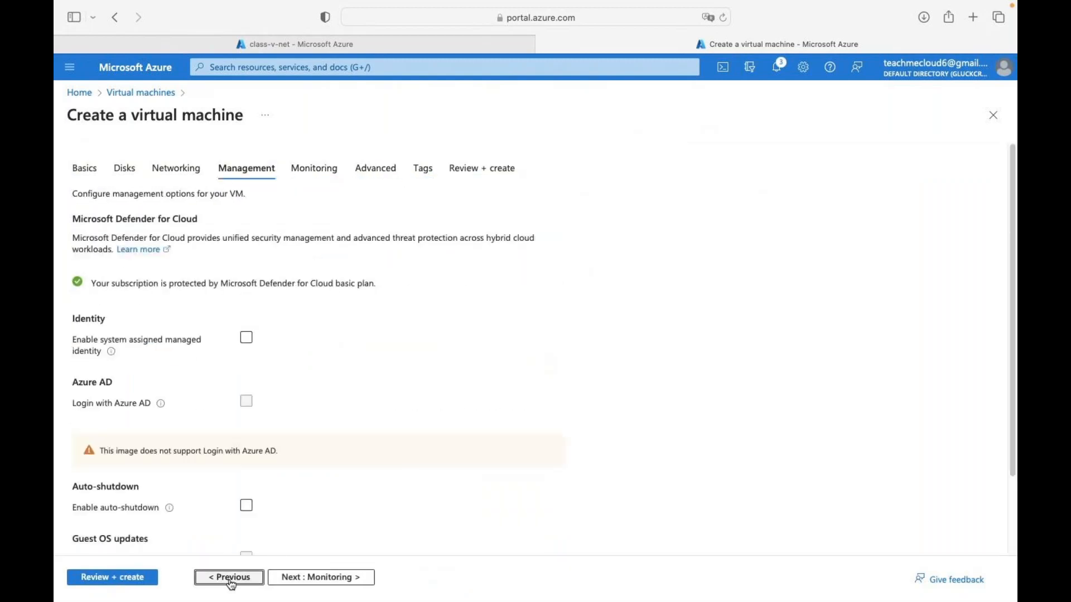
{"action": "left_click", "coordinate": [231, 580]}
{"action": "left_click", "coordinate": [232, 580]}
{"action": "left_click", "coordinate": [230, 578]}
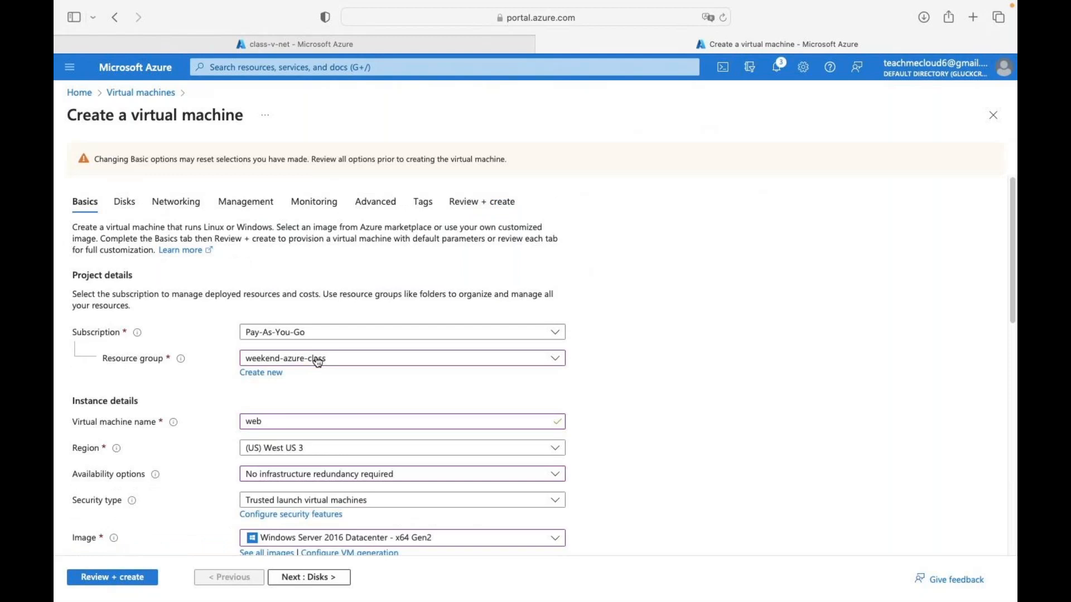
{"action": "scroll", "coordinate": [243, 384], "scroll_direction": "down", "scroll_amount": 3}
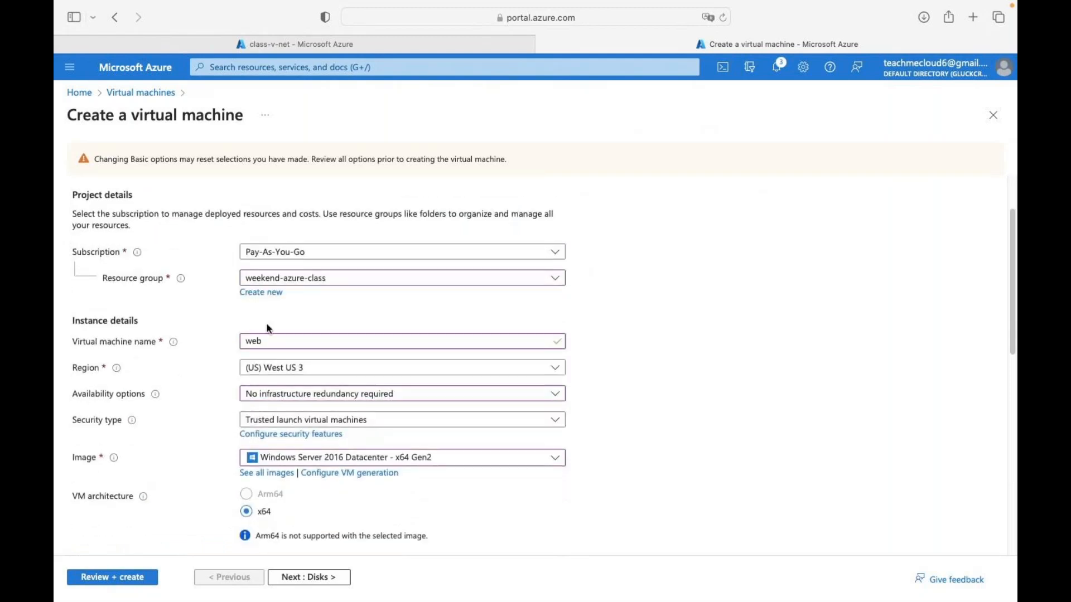
- Create a new availability set azure-lb-set with 2 fault and 5 update domains
{"action": "left_click", "coordinate": [288, 395]}
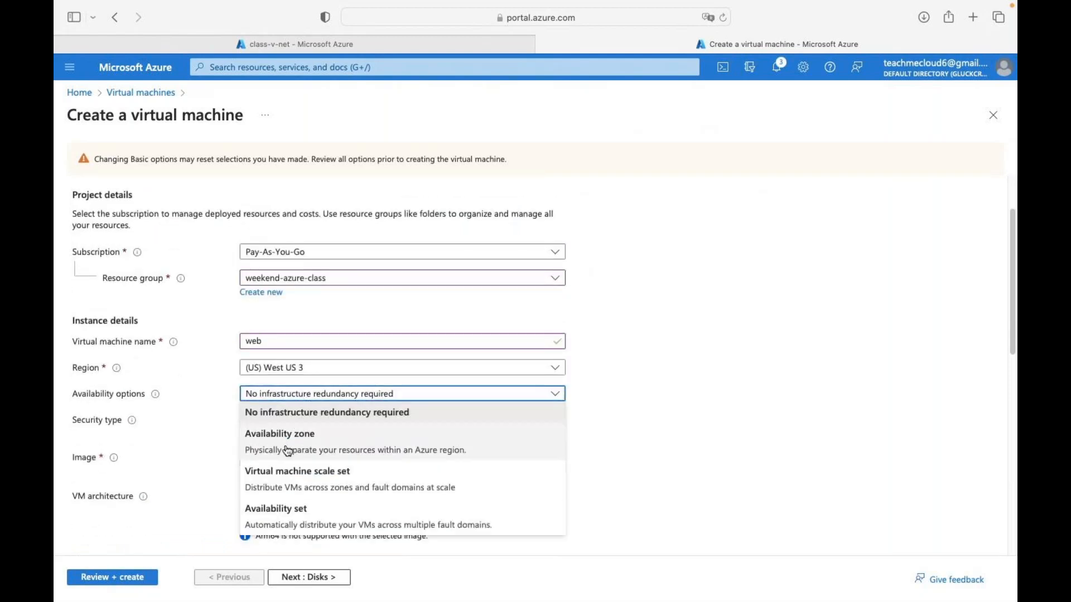
{"action": "left_click", "coordinate": [287, 505]}
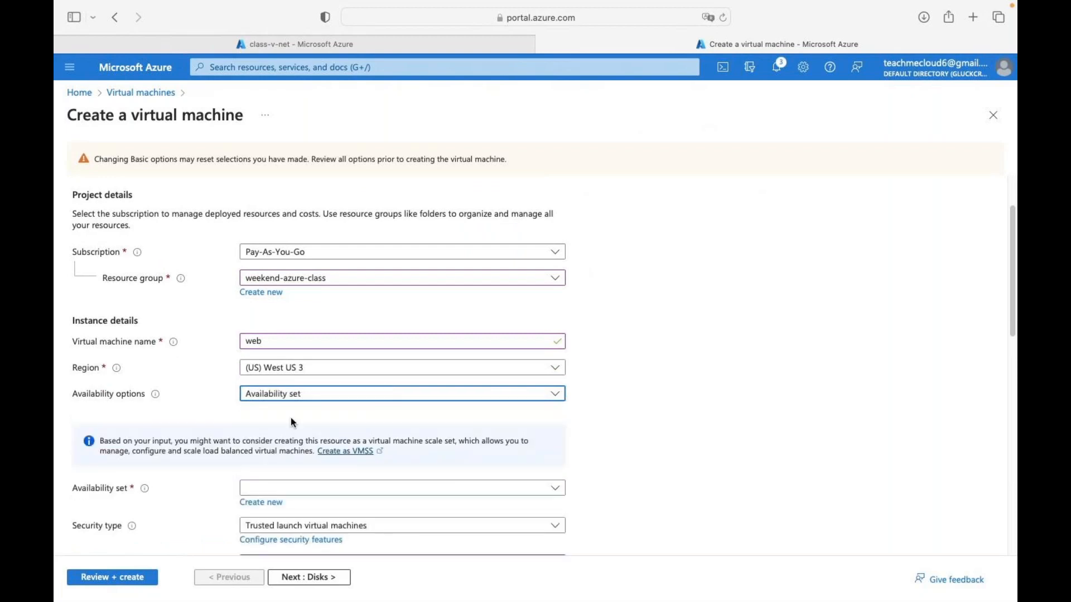
{"action": "scroll", "coordinate": [280, 382], "scroll_direction": "down", "scroll_amount": 5}
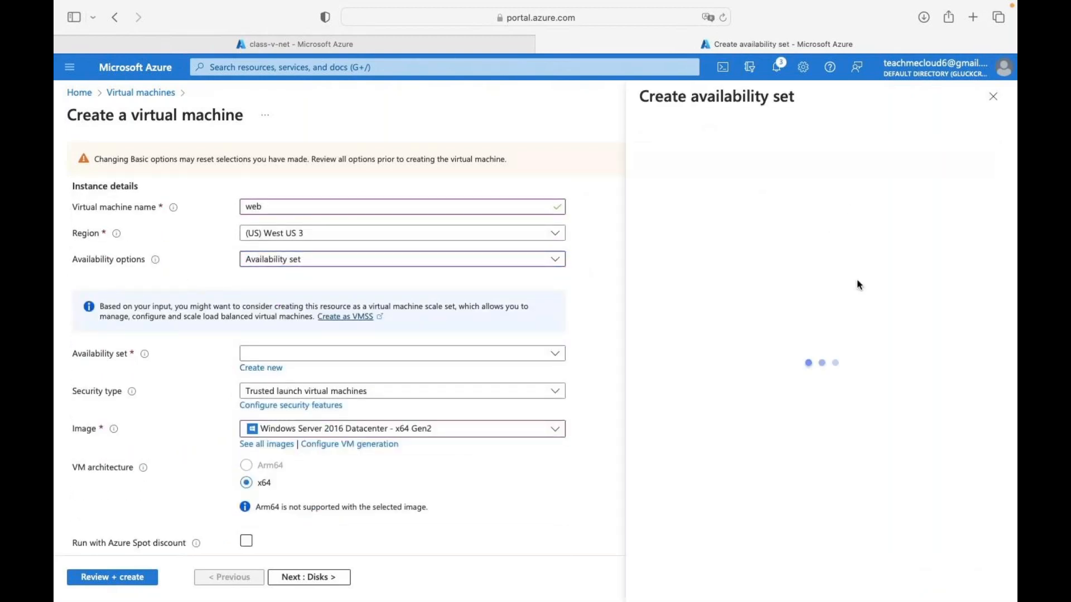
{"action": "left_click", "coordinate": [769, 183]}
{"action": "type", "text": "azure-lb-set"}
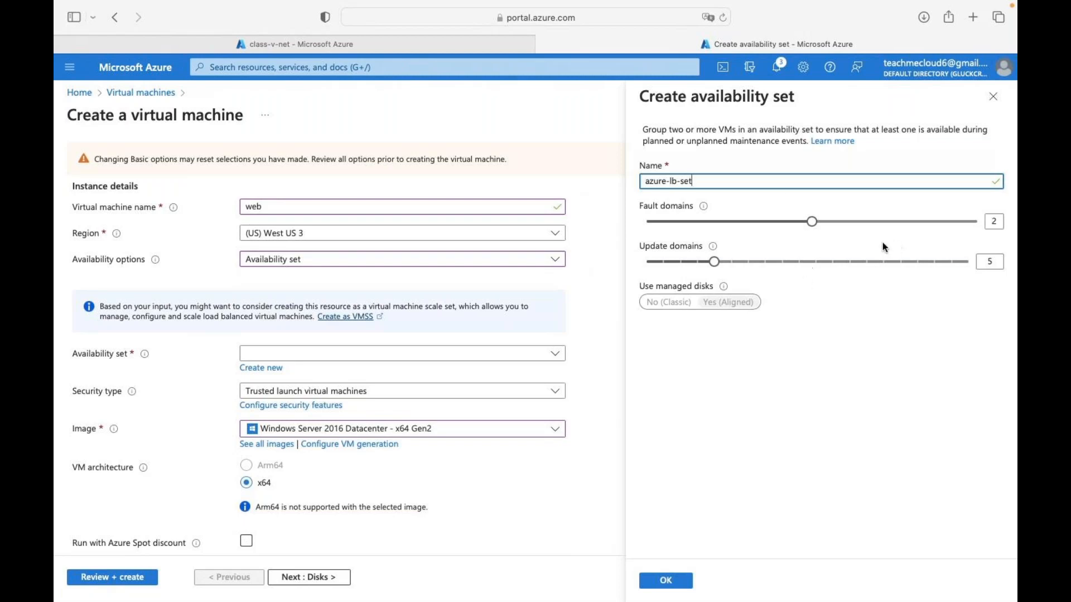
{"action": "mouse_move", "coordinate": [687, 600]}
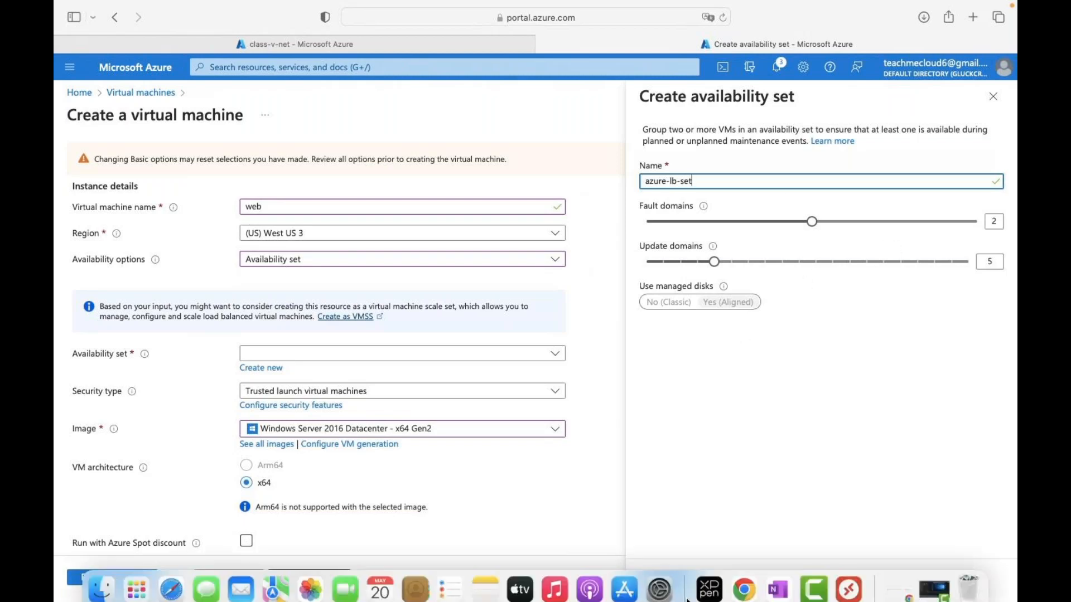
{"action": "left_click", "coordinate": [653, 579]}
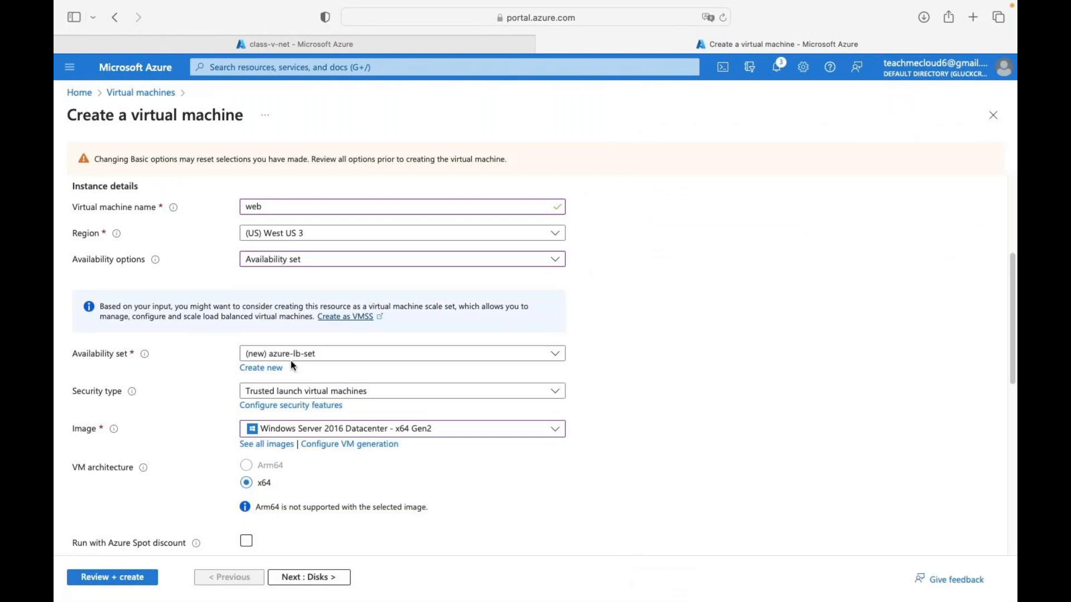
- Revert the security type to Standard and re-validate the VM at 9.1885 INR/hr
{"action": "left_click", "coordinate": [301, 578]}
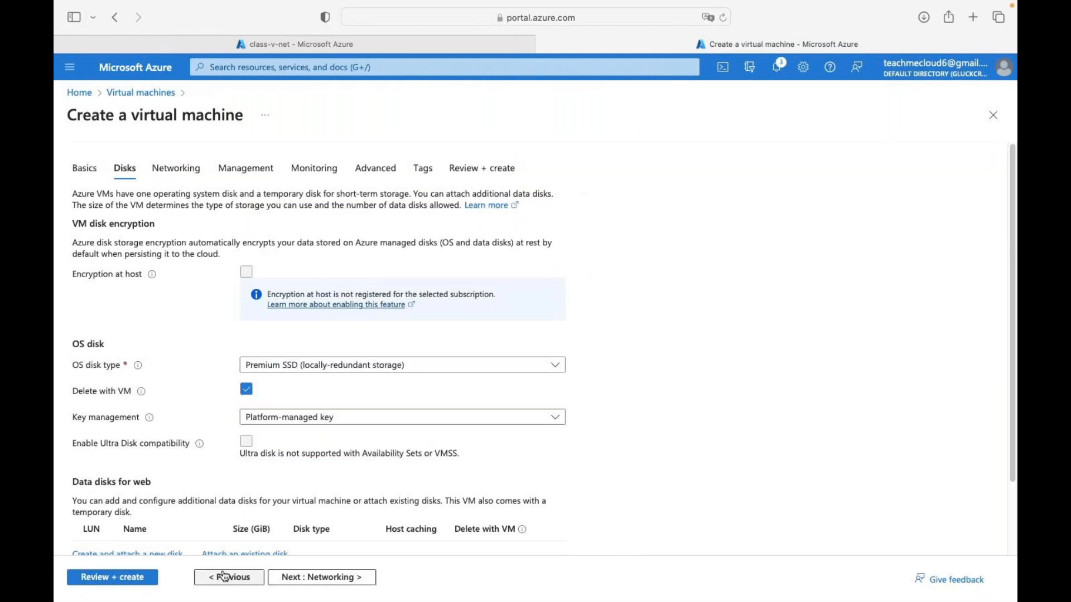
{"action": "left_click", "coordinate": [218, 577]}
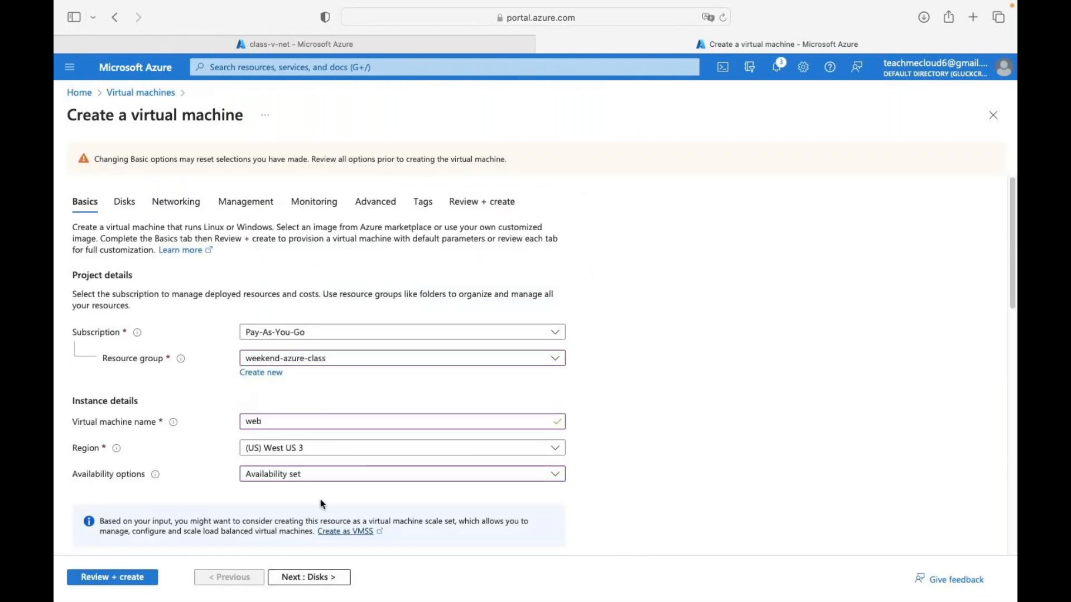
{"action": "scroll", "coordinate": [334, 468], "scroll_direction": "down", "scroll_amount": 10}
{"action": "scroll", "coordinate": [344, 454], "scroll_direction": "up", "scroll_amount": 2}
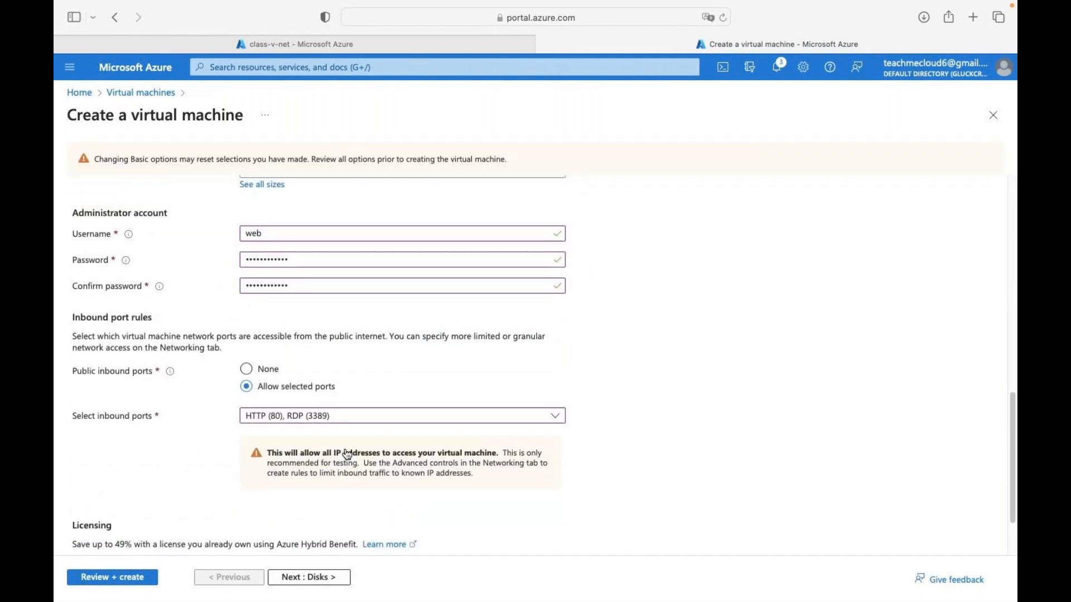
{"action": "scroll", "coordinate": [347, 454], "scroll_direction": "up", "scroll_amount": 6}
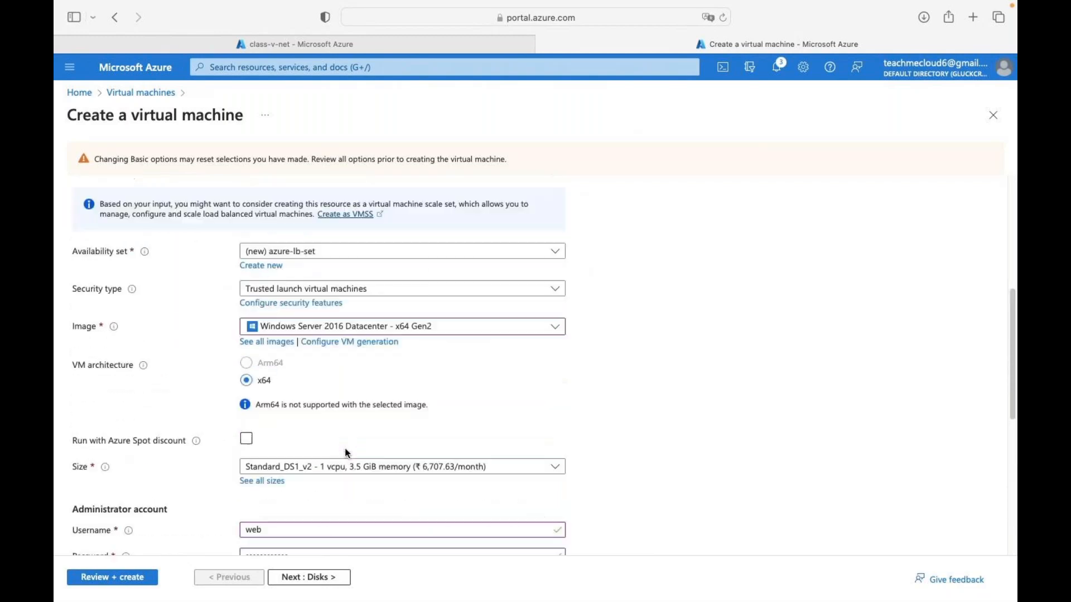
{"action": "scroll", "coordinate": [345, 453], "scroll_direction": "up", "scroll_amount": 1}
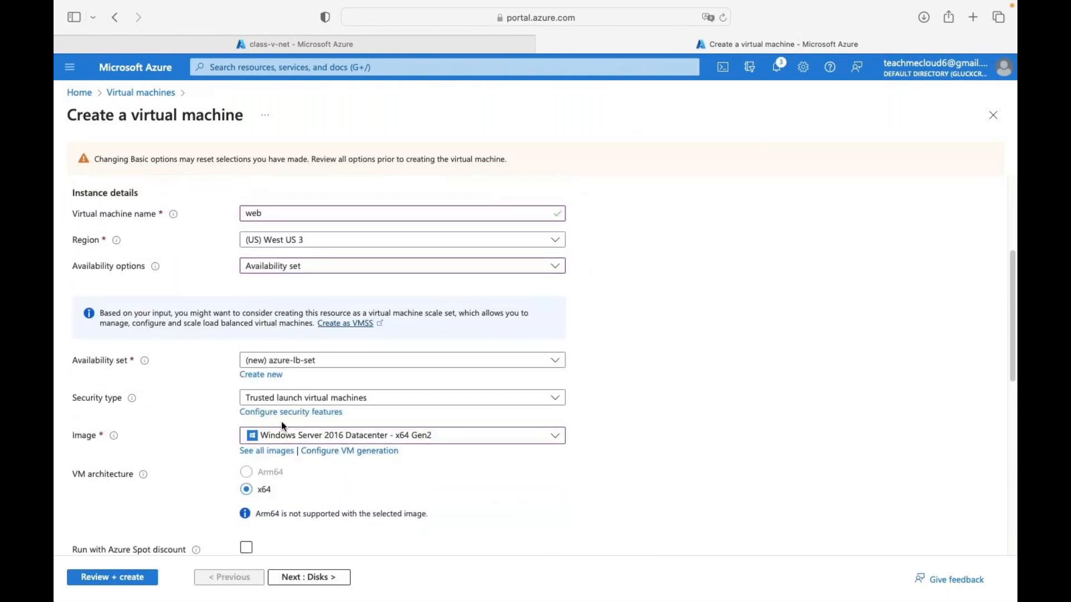
{"action": "left_click", "coordinate": [301, 398]}
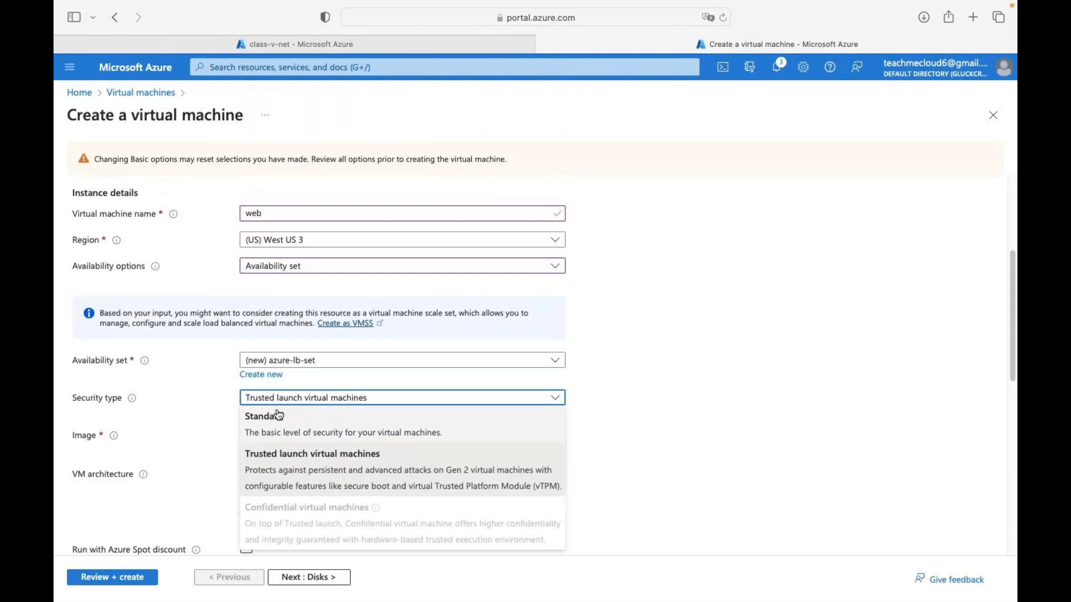
{"action": "left_click", "coordinate": [277, 413]}
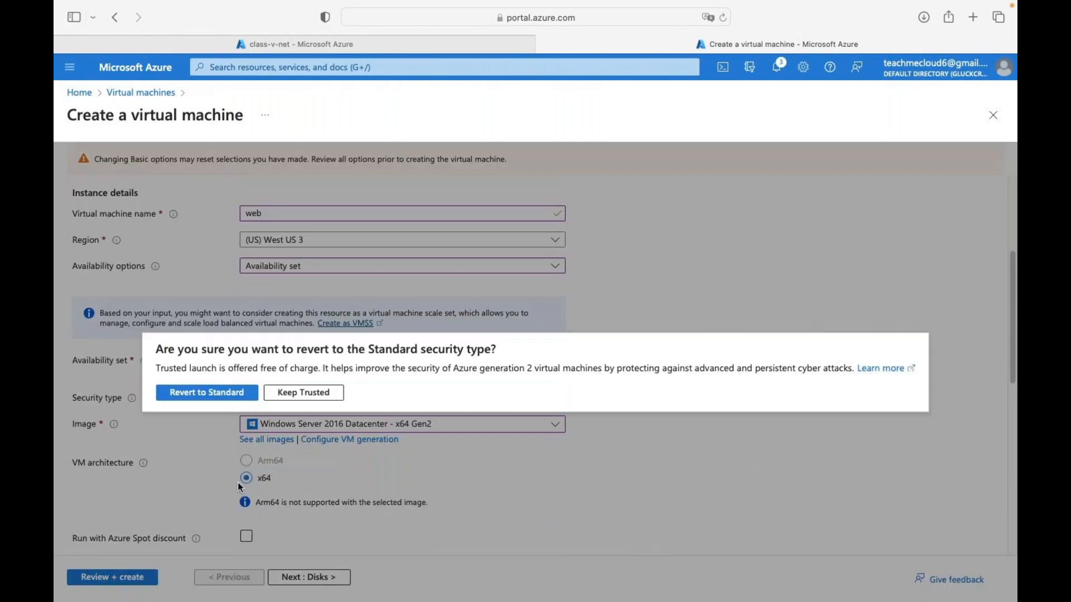
{"action": "left_click", "coordinate": [222, 397]}
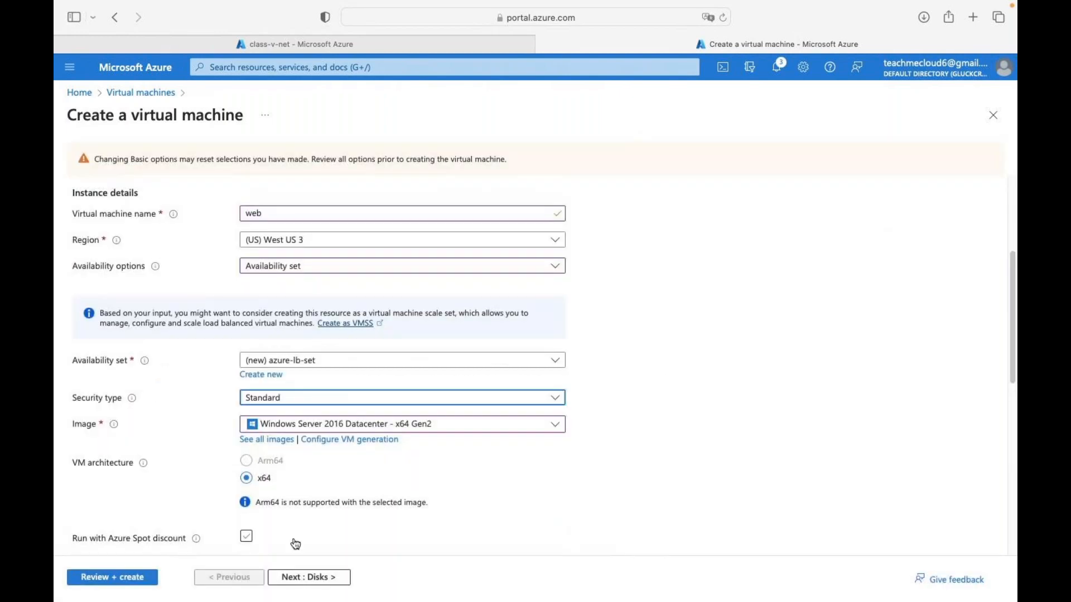
{"action": "left_click", "coordinate": [316, 577]}
{"action": "left_click", "coordinate": [118, 578]}
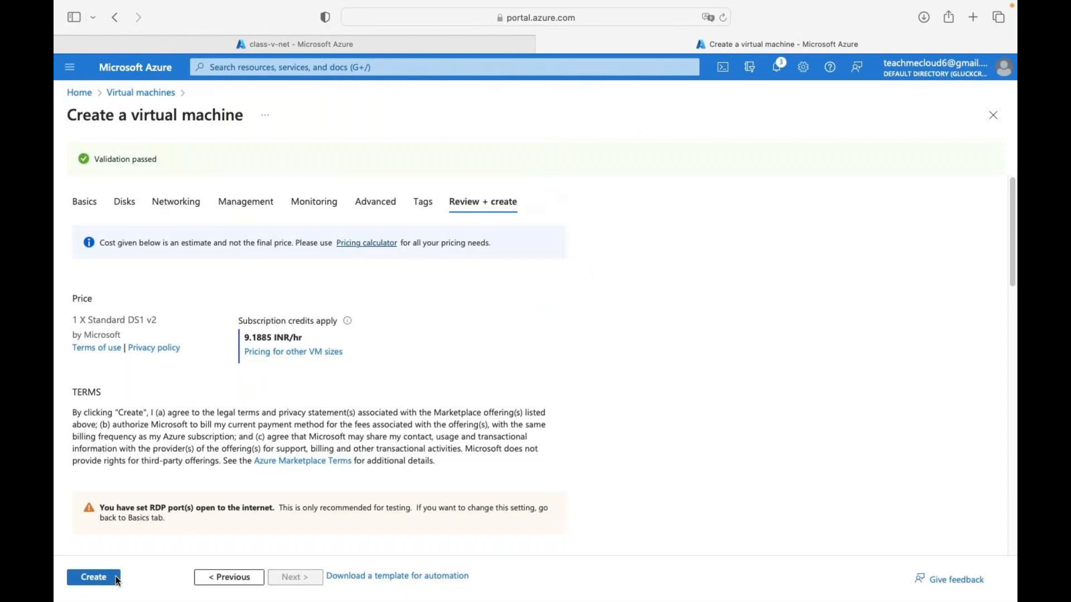
- Create the web VM and wait for its deployment in weekend-azure-class to finish
{"action": "left_click", "coordinate": [101, 584]}
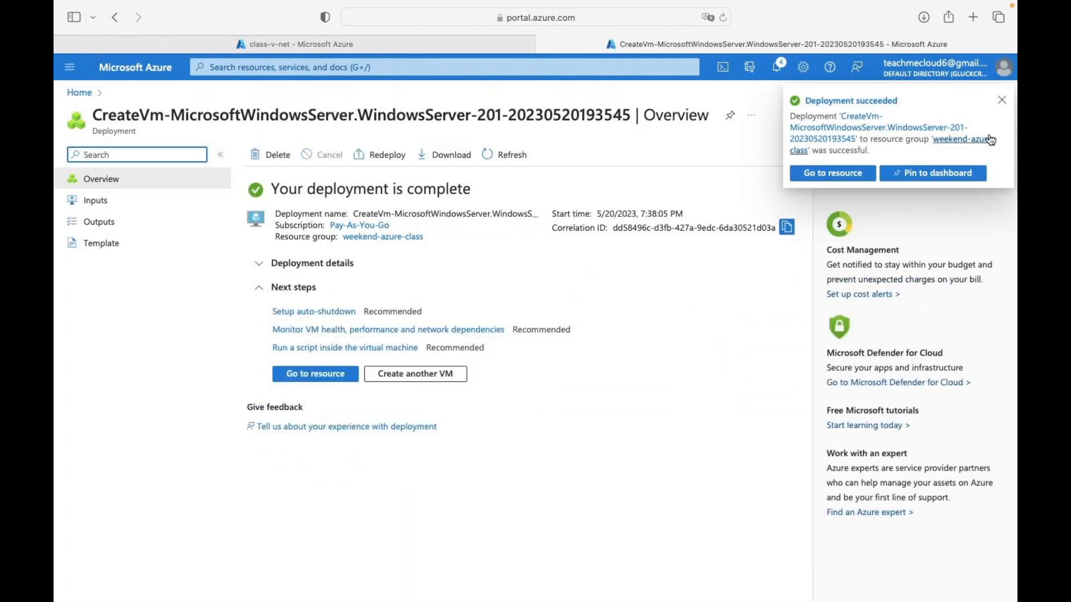
- Download the web VM's RDP file web-25.rdp for 20.106.77.20 on port 3389
{"action": "left_click", "coordinate": [345, 372]}
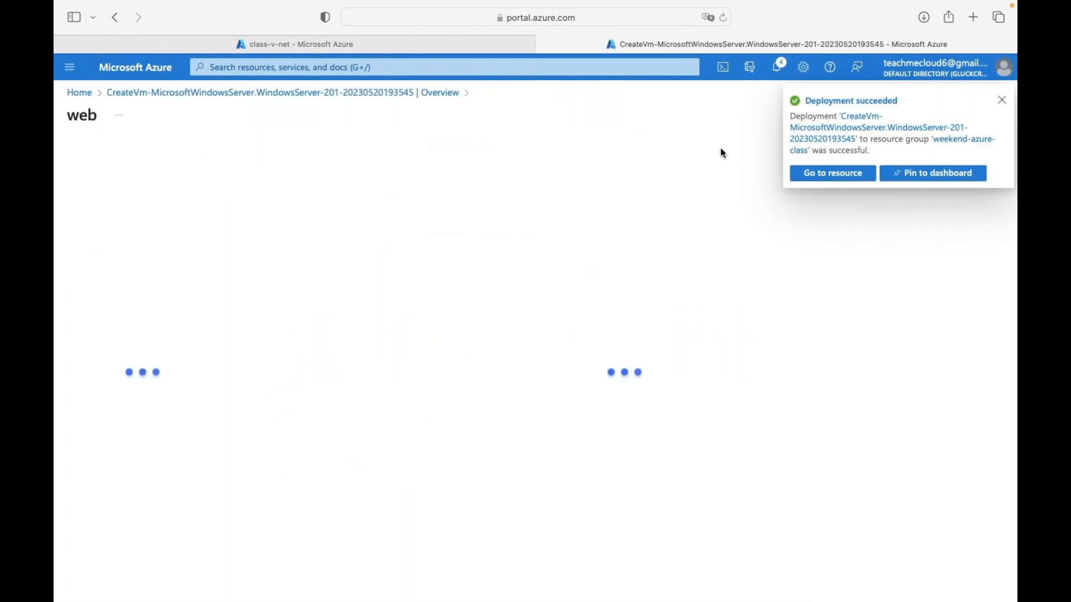
{"action": "left_click", "coordinate": [1002, 101]}
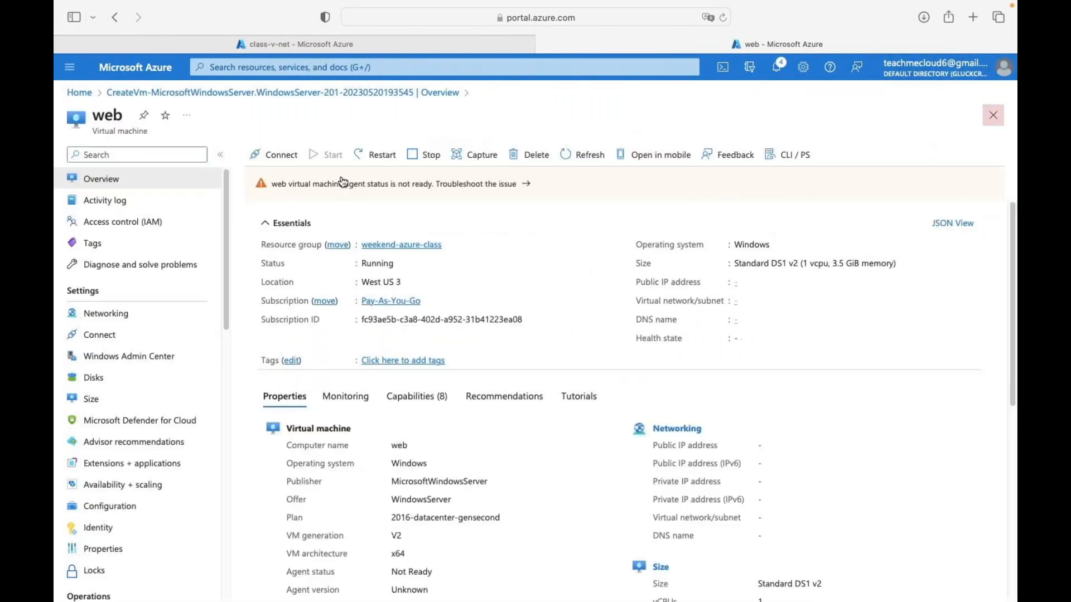
{"action": "left_click", "coordinate": [284, 151]}
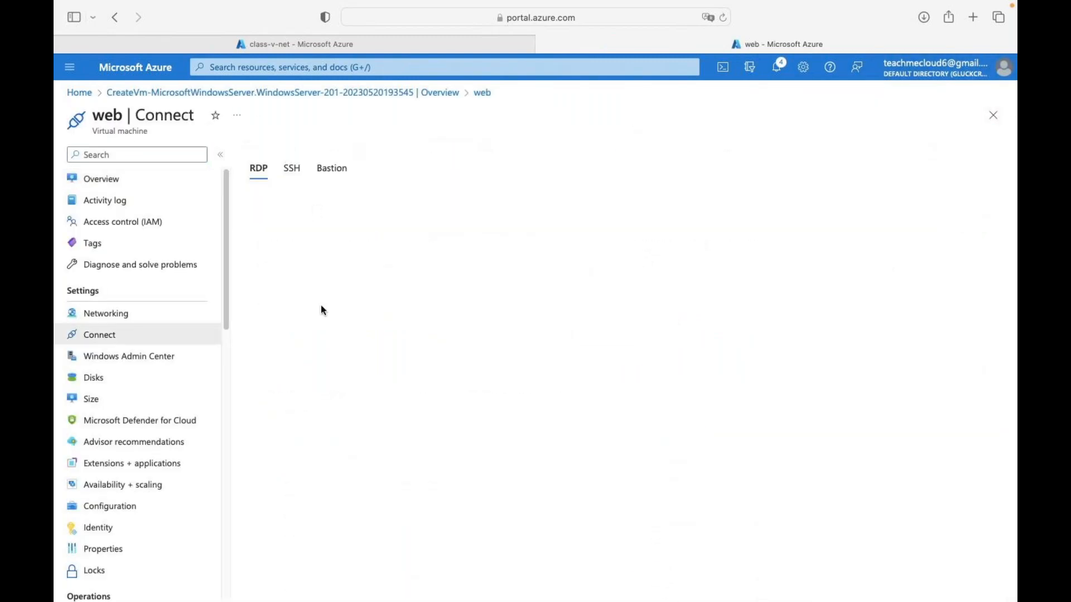
{"action": "left_click", "coordinate": [297, 471]}
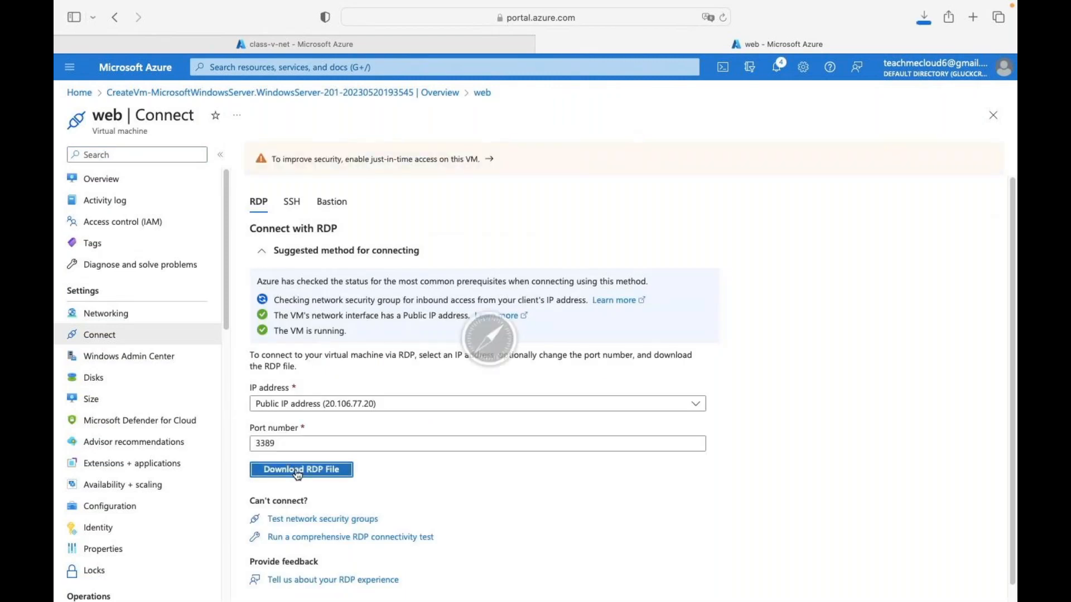
{"action": "left_click", "coordinate": [924, 17]}
- Connect by Remote Desktop to 20.106.77.20 as web, accepting the certificate warning
{"action": "double_click", "coordinate": [863, 82]}
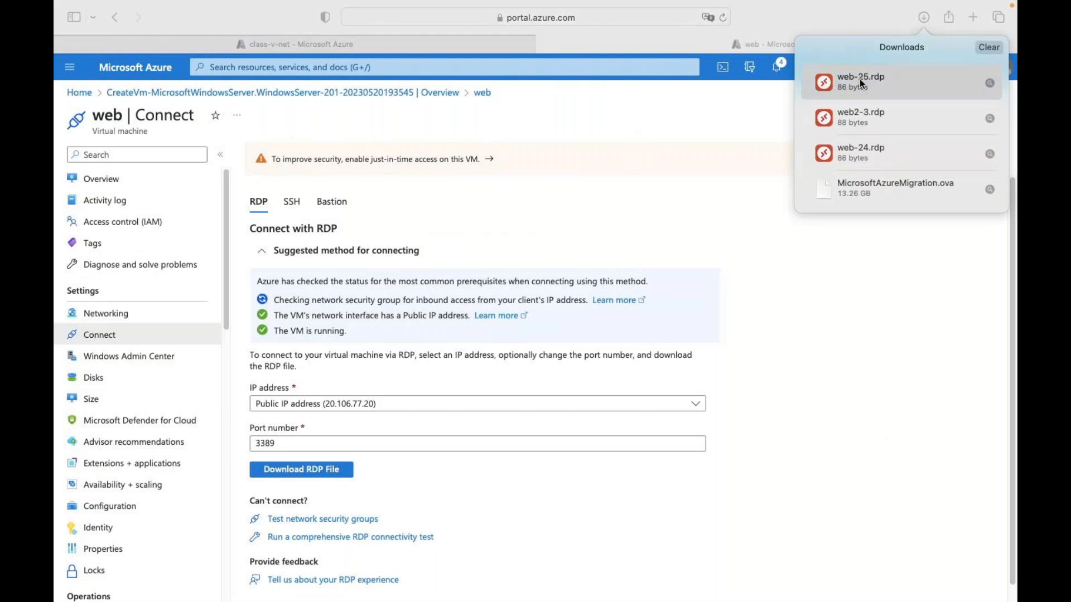
{"action": "type", "text": "web"}
{"action": "key", "text": "Tab"}
{"action": "type", "text": "****"}
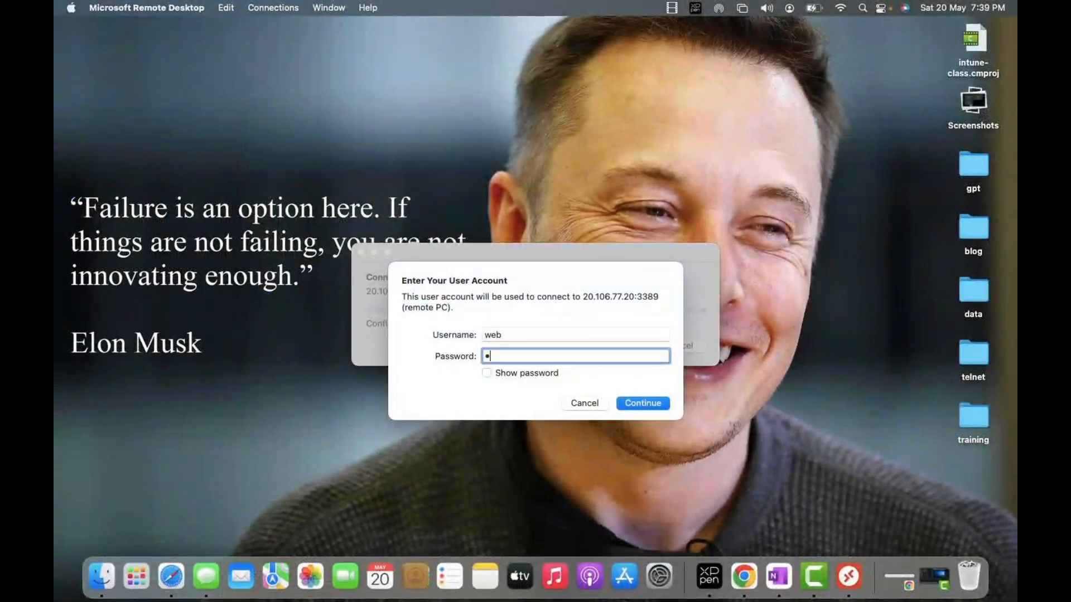
{"action": "type", "text": "*******"}
{"action": "key", "text": "Return"}
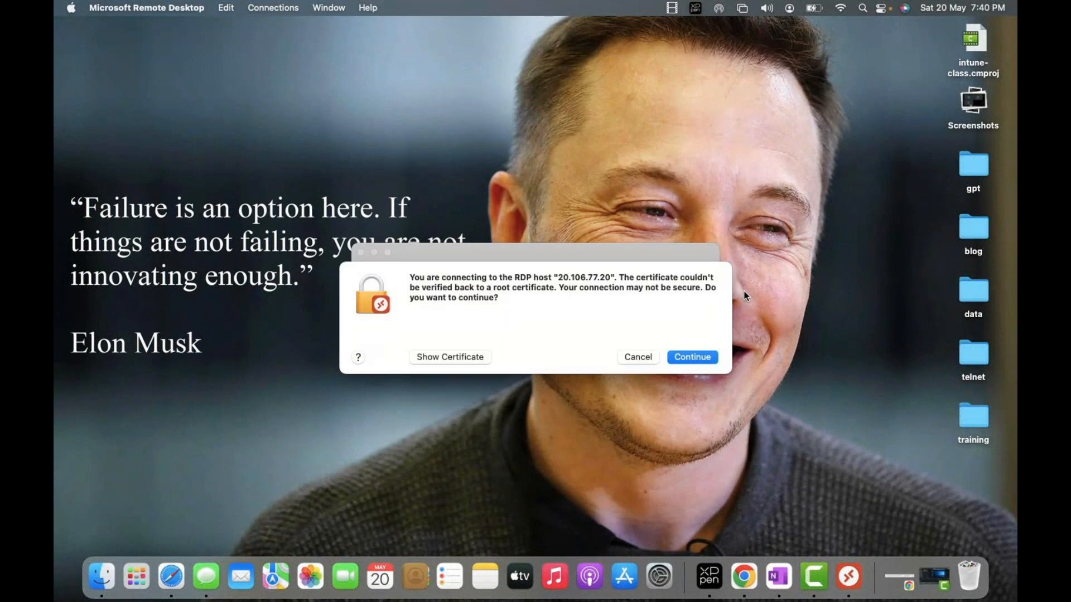
{"action": "left_click", "coordinate": [704, 357]}
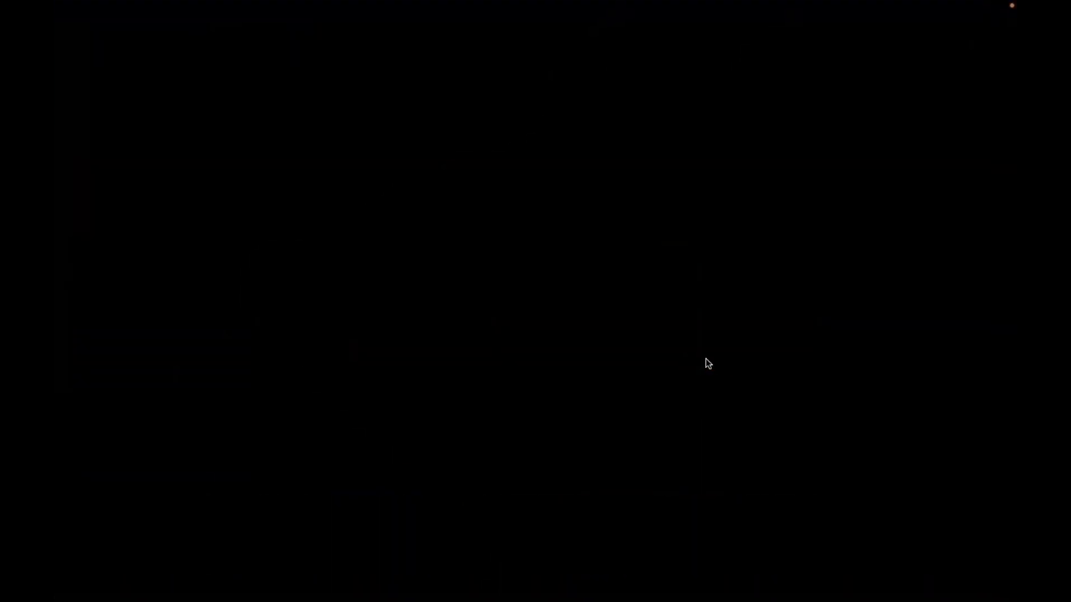
{"action": "key", "text": "ctrl+Right"}
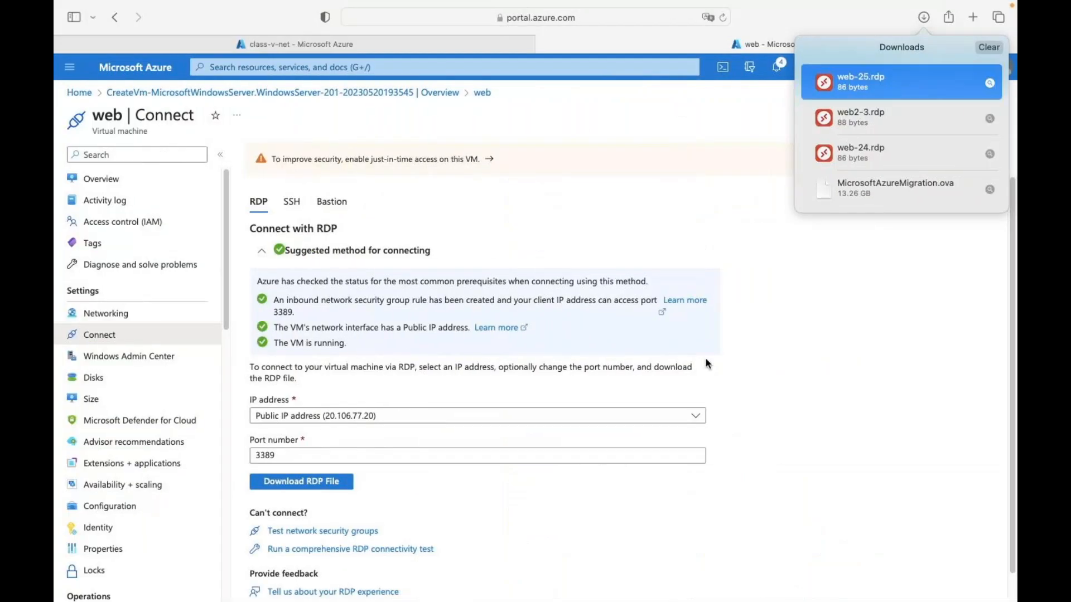
- Start another new Azure virtual machine form from Home > Virtual machines
{"action": "left_click", "coordinate": [136, 72]}
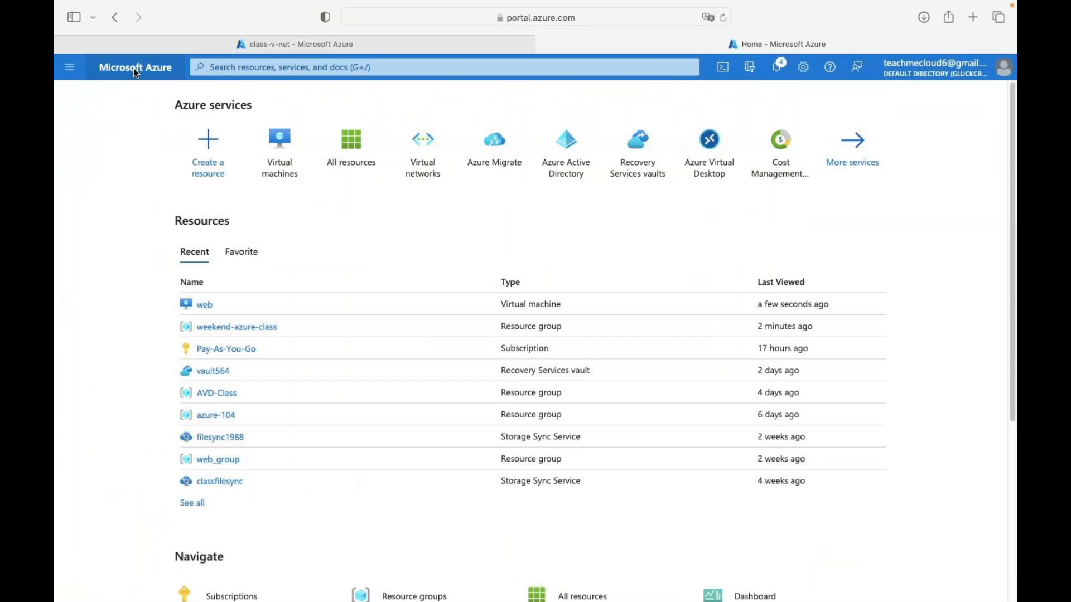
{"action": "left_click", "coordinate": [289, 173]}
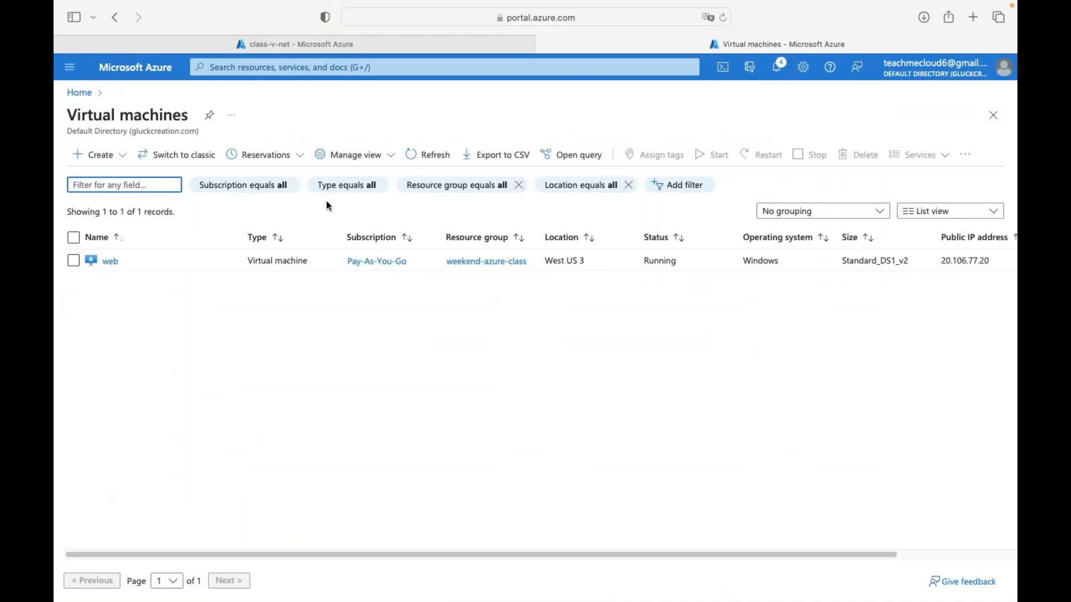
{"action": "left_click", "coordinate": [118, 157]}
{"action": "left_click", "coordinate": [137, 182]}
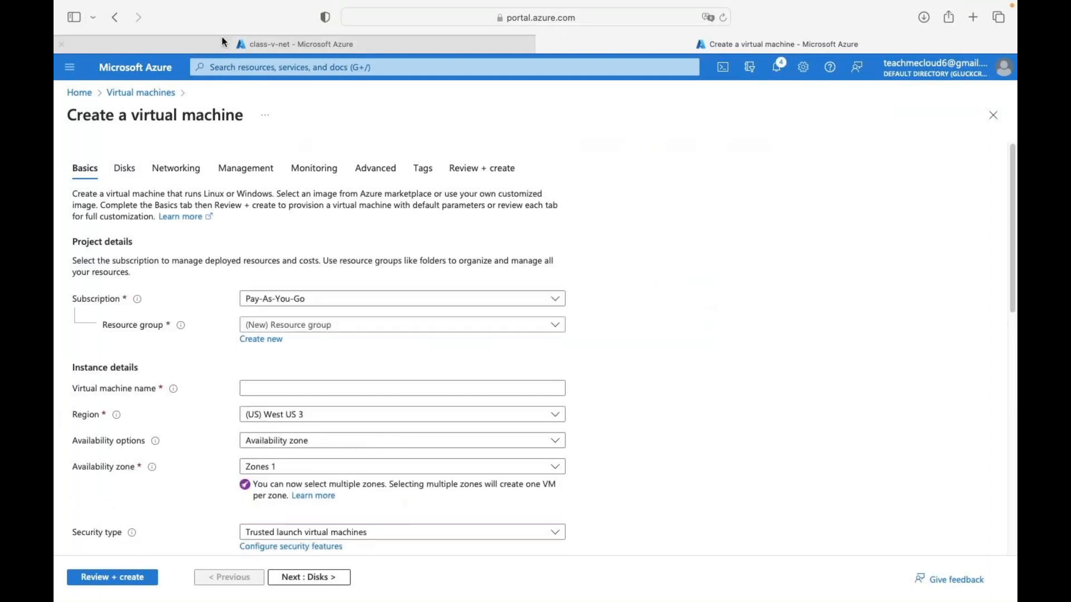
- Name the VM web2 in weekend-azure-class using availability set azure-lb-set
{"action": "left_click", "coordinate": [326, 326]}
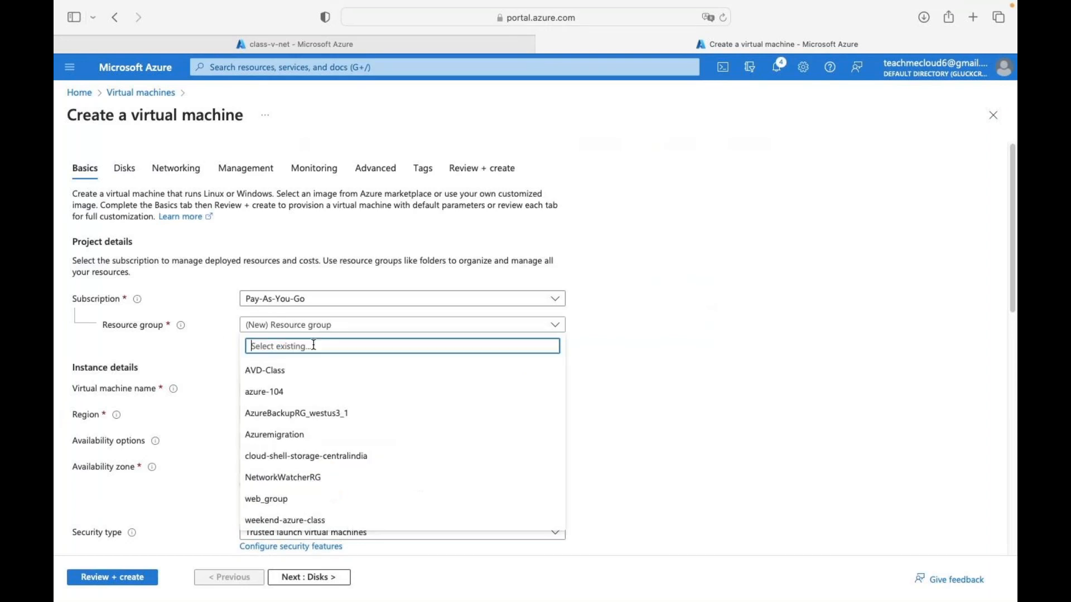
{"action": "left_click", "coordinate": [271, 520]}
{"action": "scroll", "coordinate": [359, 376], "scroll_direction": "down", "scroll_amount": 5}
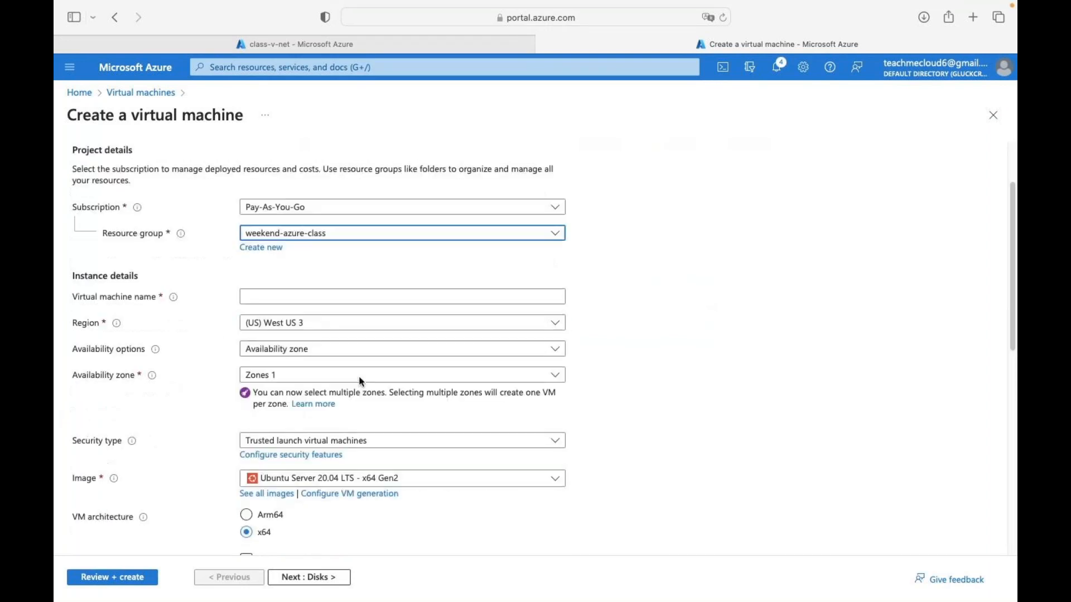
{"action": "left_click", "coordinate": [270, 242]}
{"action": "type", "text": "we"}
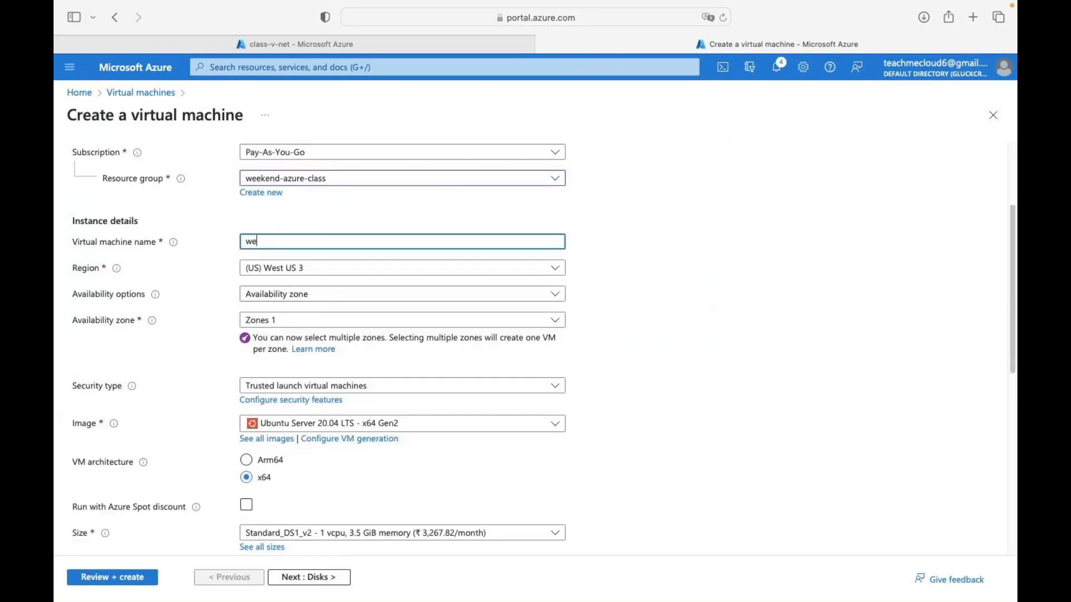
{"action": "type", "text": "b2"}
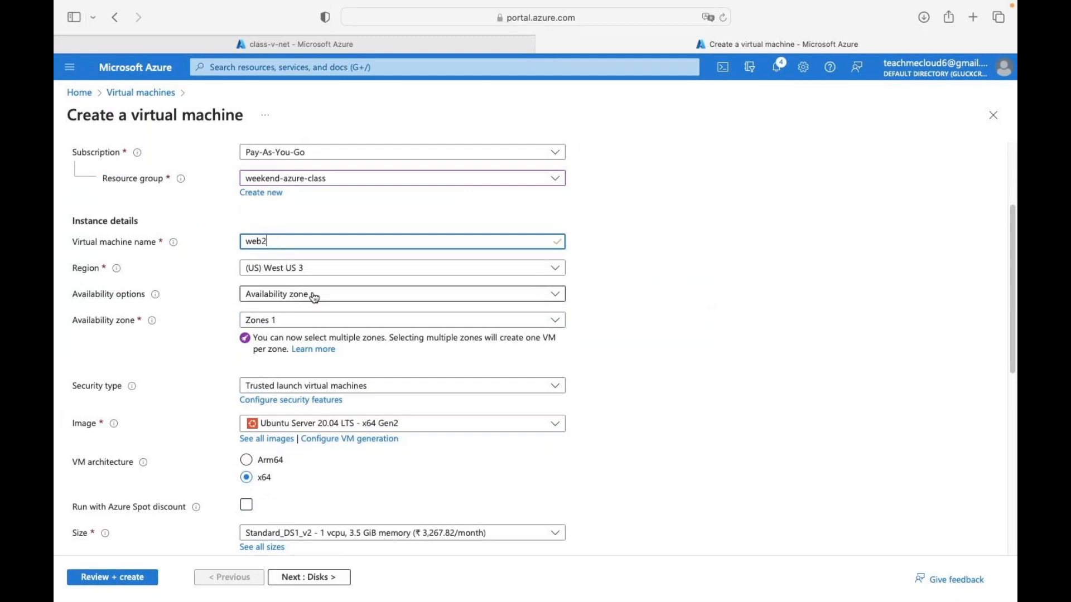
{"action": "left_click", "coordinate": [304, 298]}
{"action": "left_click", "coordinate": [288, 413]}
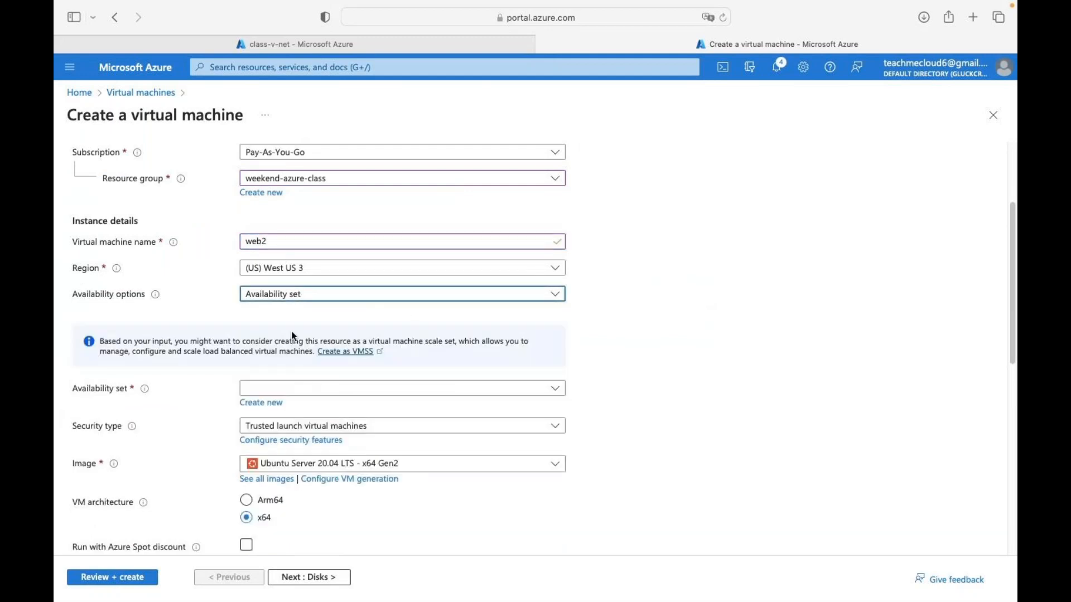
{"action": "left_click", "coordinate": [282, 392]}
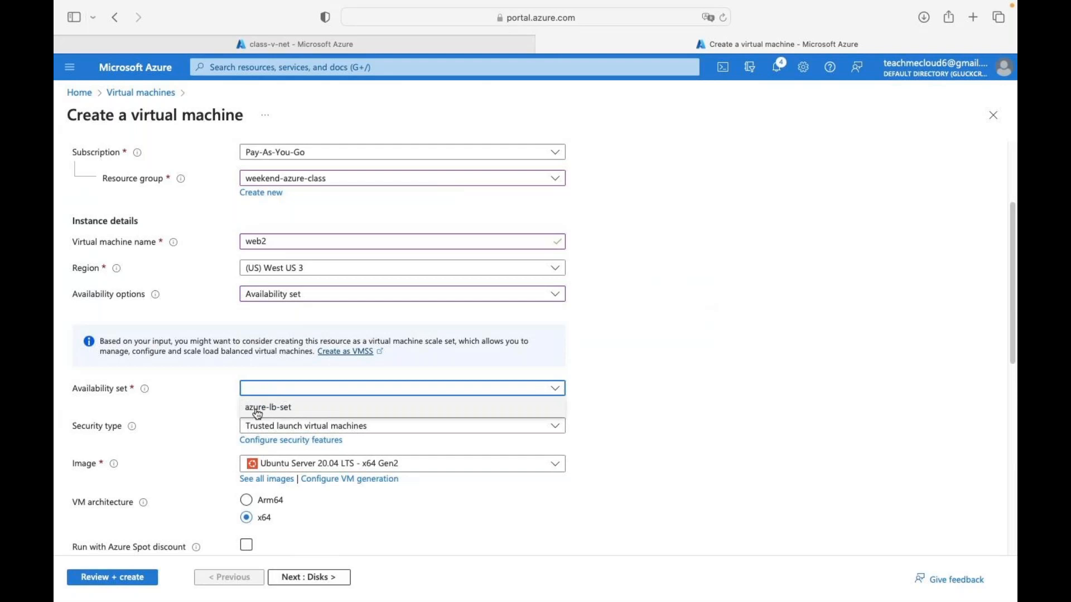
{"action": "left_click", "coordinate": [271, 412]}
- Set security type to Standard and choose the Windows Server 2016 Datacenter image
{"action": "left_click", "coordinate": [325, 427]}
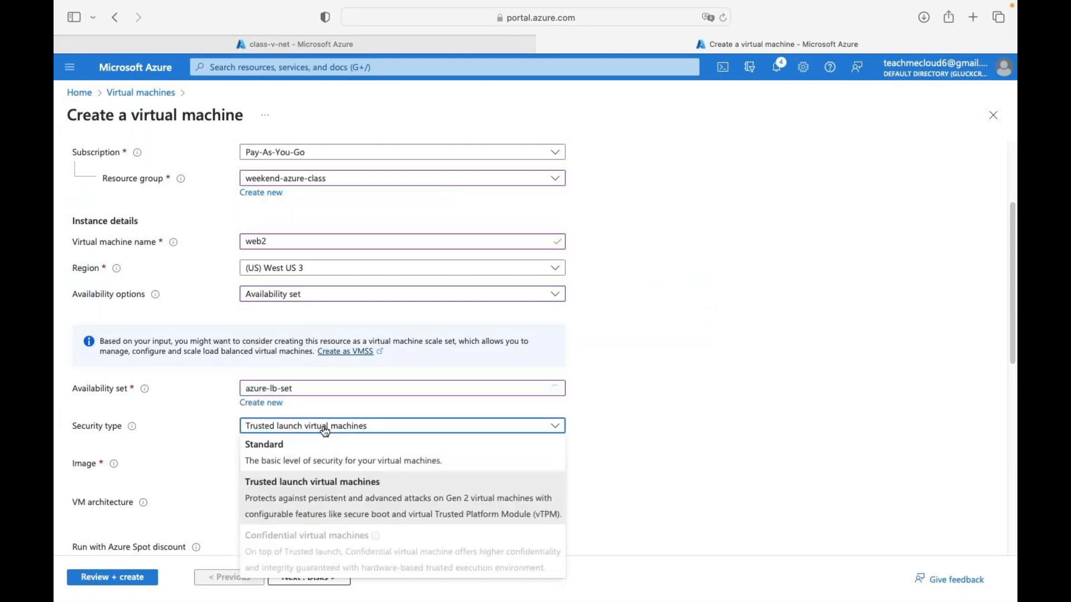
{"action": "left_click", "coordinate": [310, 459]}
{"action": "left_click", "coordinate": [210, 392]}
{"action": "scroll", "coordinate": [314, 437], "scroll_direction": "down", "scroll_amount": 3}
{"action": "scroll", "coordinate": [312, 435], "scroll_direction": "down", "scroll_amount": 3}
{"action": "scroll", "coordinate": [312, 424], "scroll_direction": "up", "scroll_amount": 4}
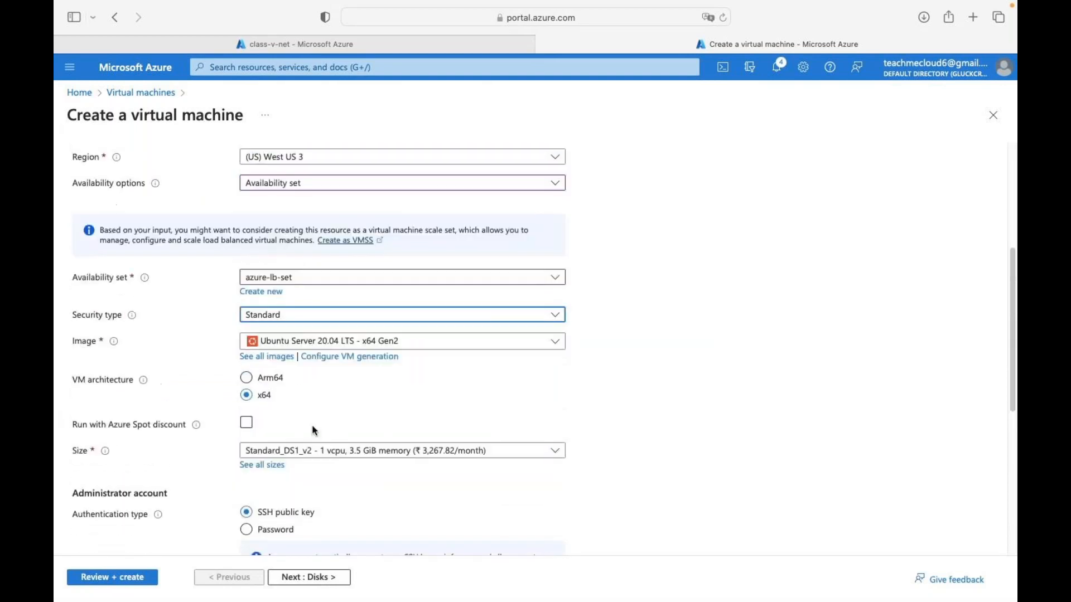
{"action": "left_click", "coordinate": [428, 340]}
{"action": "scroll", "coordinate": [346, 476], "scroll_direction": "down", "scroll_amount": 3}
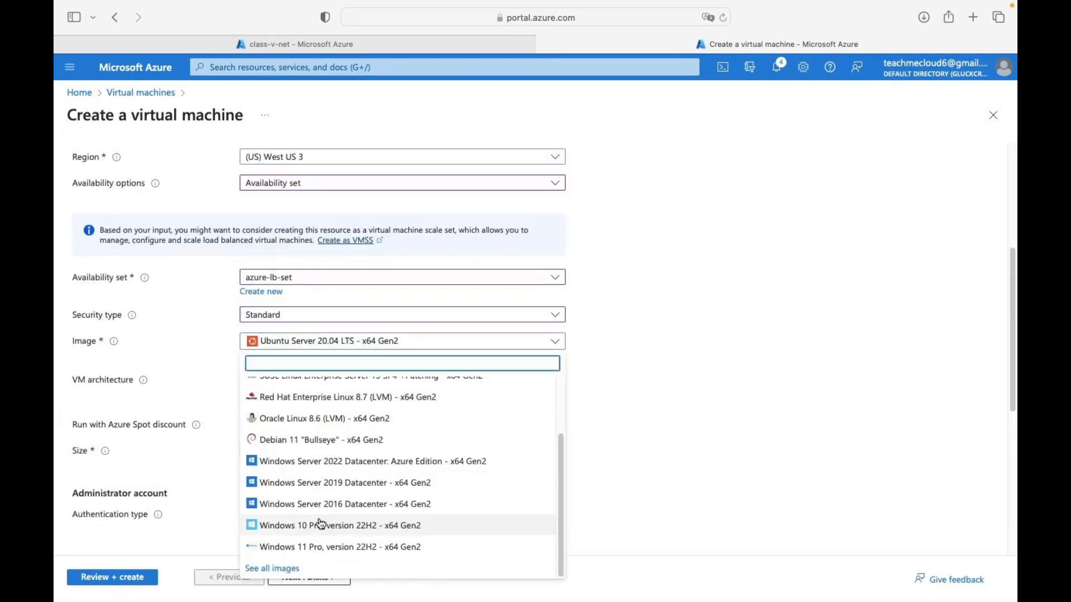
{"action": "left_click", "coordinate": [337, 507]}
{"action": "scroll", "coordinate": [346, 390], "scroll_direction": "down", "scroll_amount": 5}
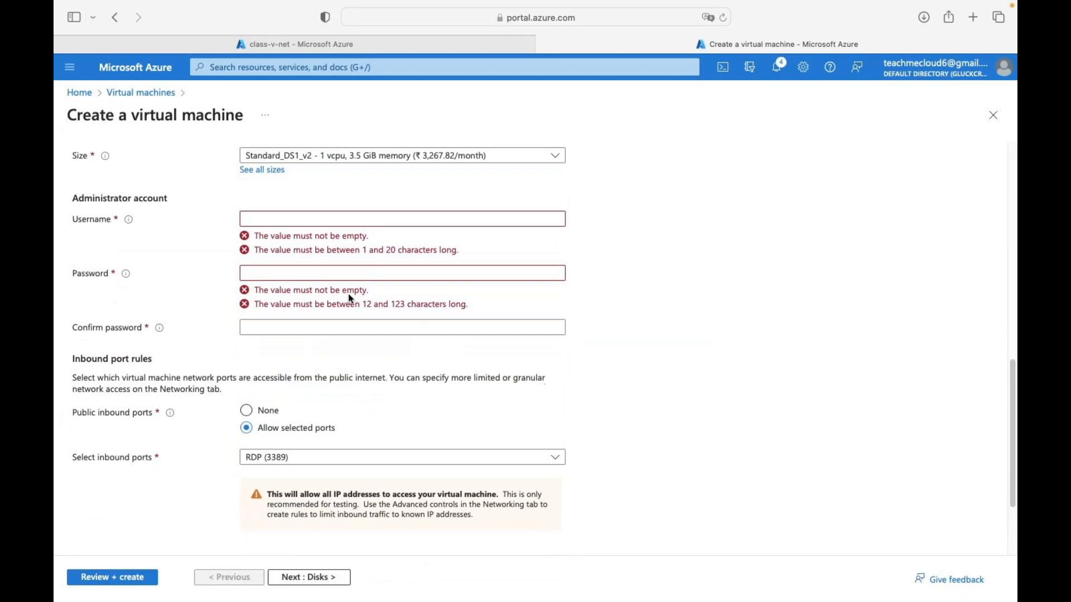
- Set the administrator username to web and enter the password twice
{"action": "left_click", "coordinate": [314, 223]}
{"action": "type", "text": "web"}
{"action": "key", "text": "Tab"}
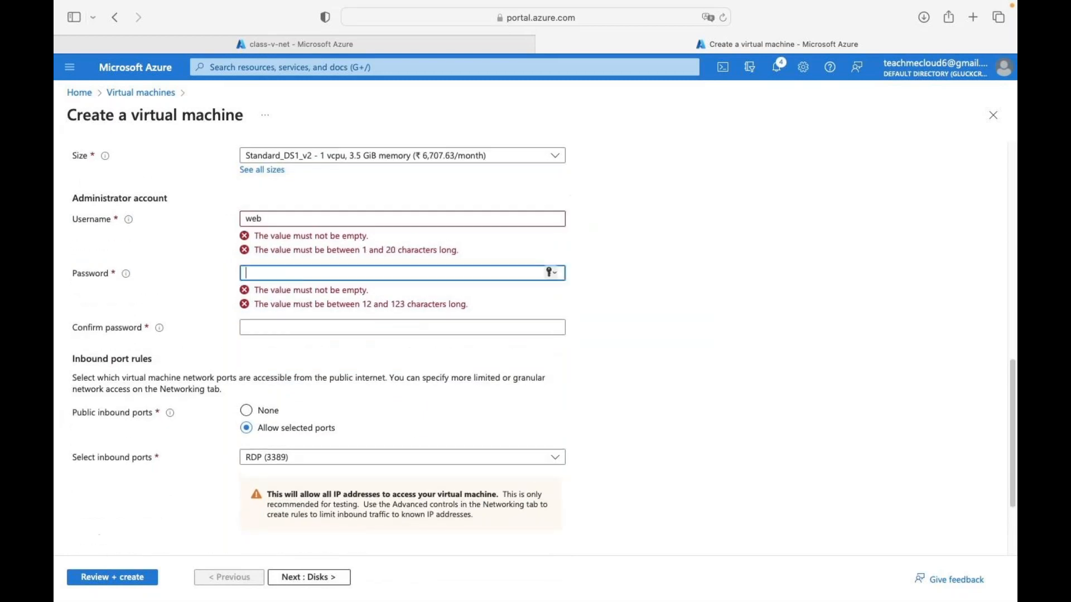
{"action": "type", "text": "Password"}
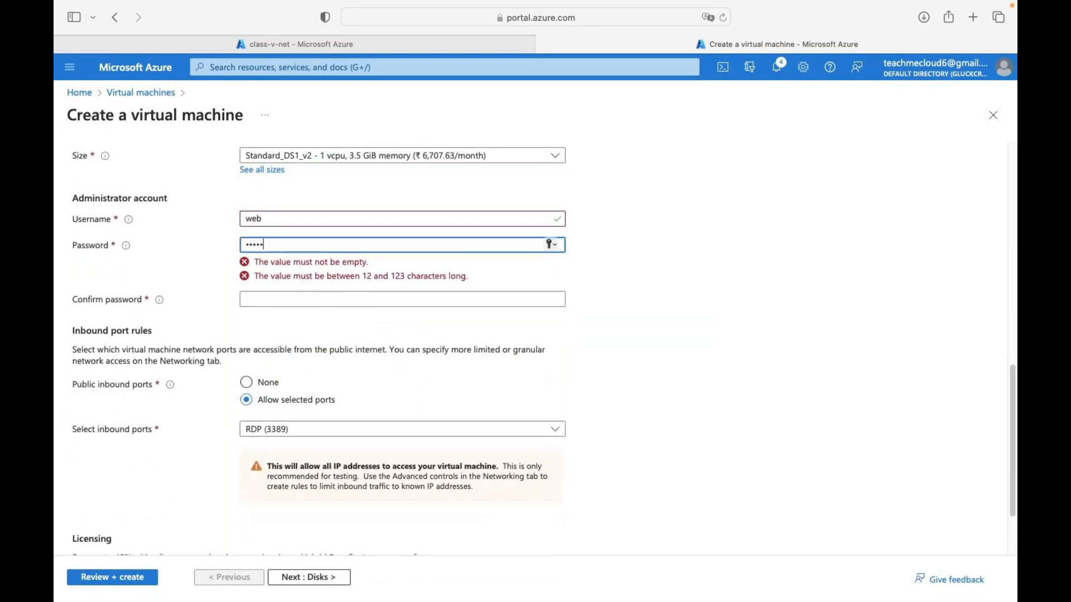
{"action": "type", "text": "@123"}
{"action": "key", "text": "Tab"}
{"action": "type", "text": "Passwo"}
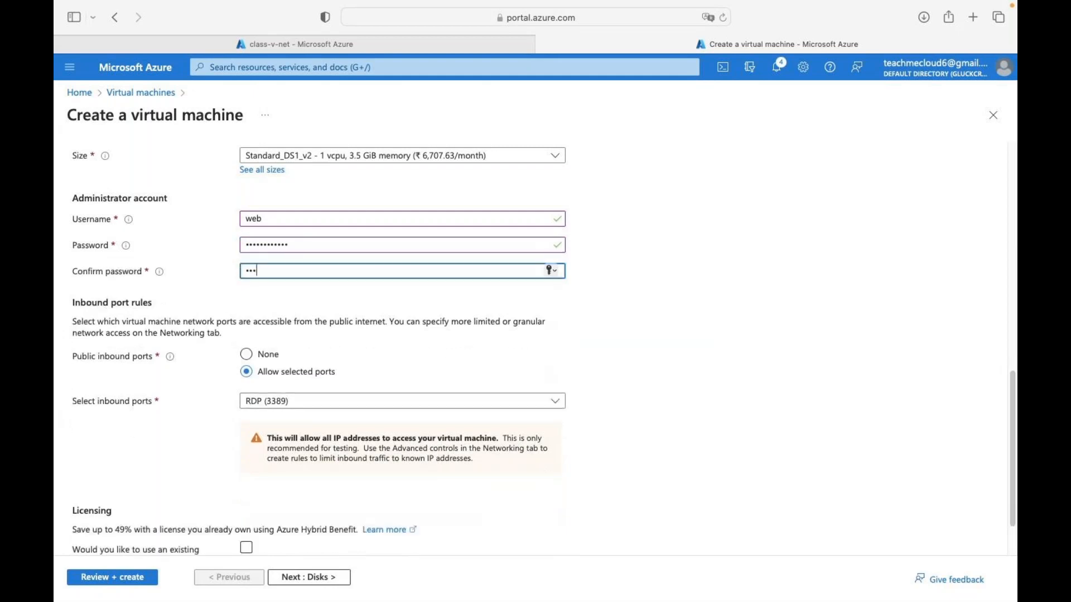
{"action": "type", "text": "rd@123"}
- Allow inbound HTTP (80) and run review, which fails on Networking settings
{"action": "left_click", "coordinate": [394, 414]}
{"action": "left_click", "coordinate": [283, 419]}
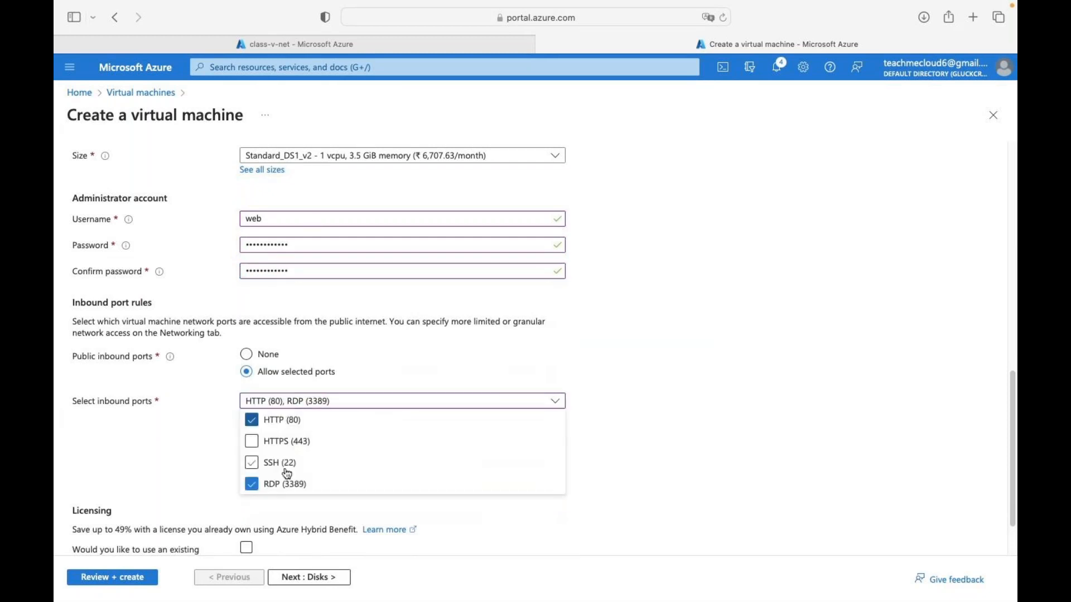
{"action": "left_click", "coordinate": [306, 571]}
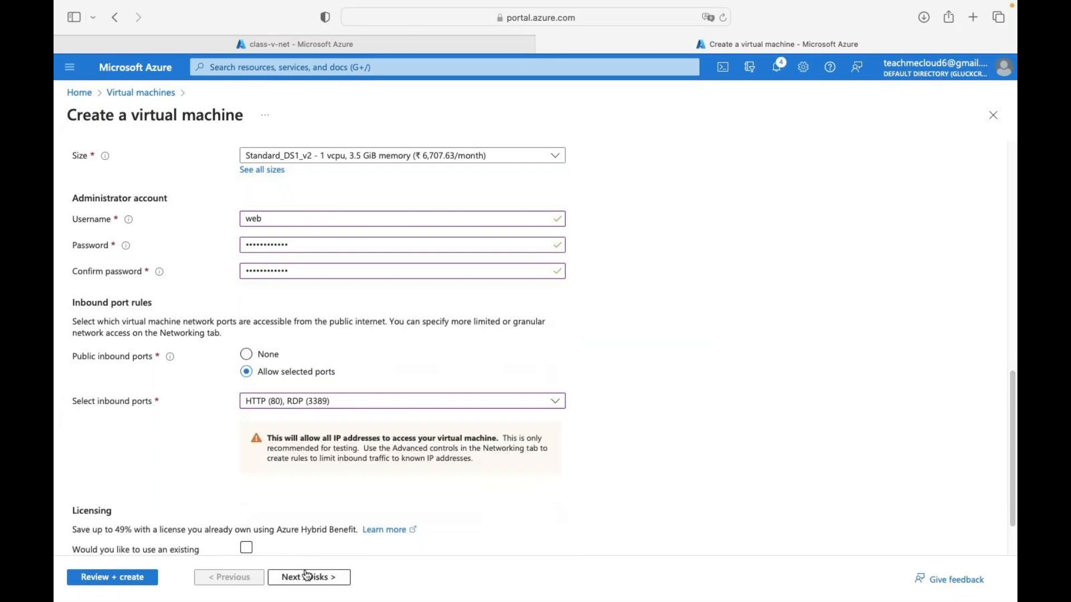
{"action": "left_click", "coordinate": [307, 575]}
{"action": "left_click", "coordinate": [118, 578]}
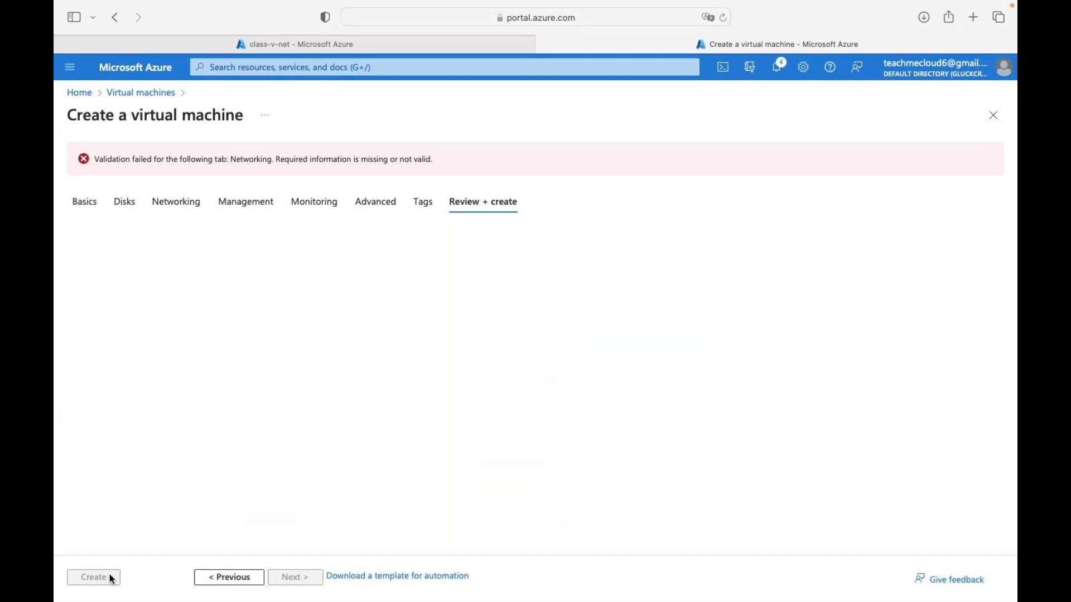
- Return to the web2 Basics page and change its security type to Standard
{"action": "left_click", "coordinate": [238, 578]}
{"action": "left_click", "coordinate": [238, 579]}
{"action": "left_click", "coordinate": [238, 578]}
{"action": "left_click", "coordinate": [238, 578]}
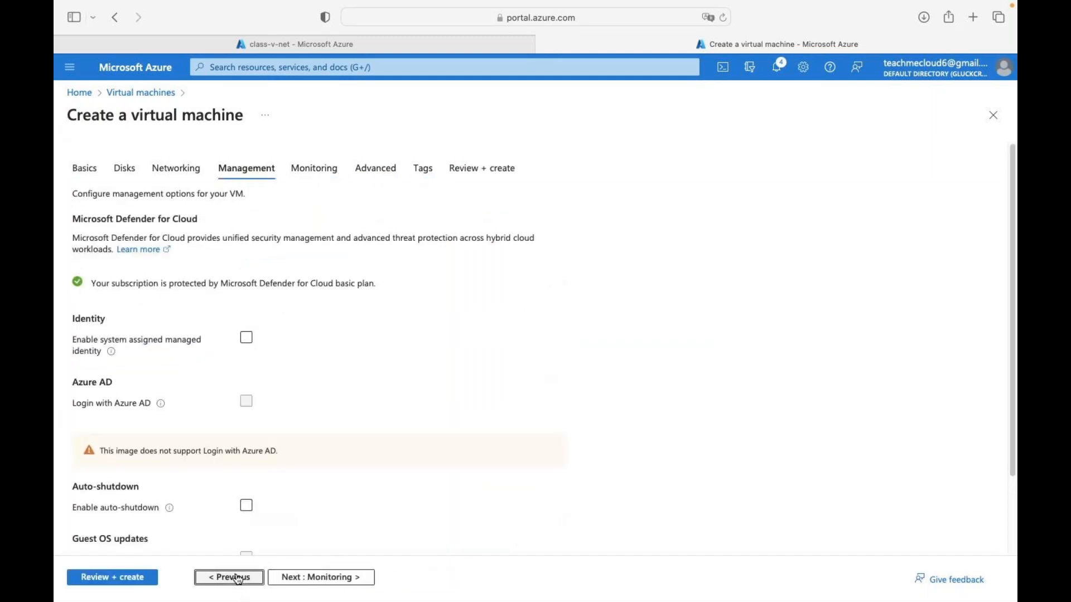
{"action": "left_click", "coordinate": [239, 578]}
{"action": "left_click", "coordinate": [238, 578]}
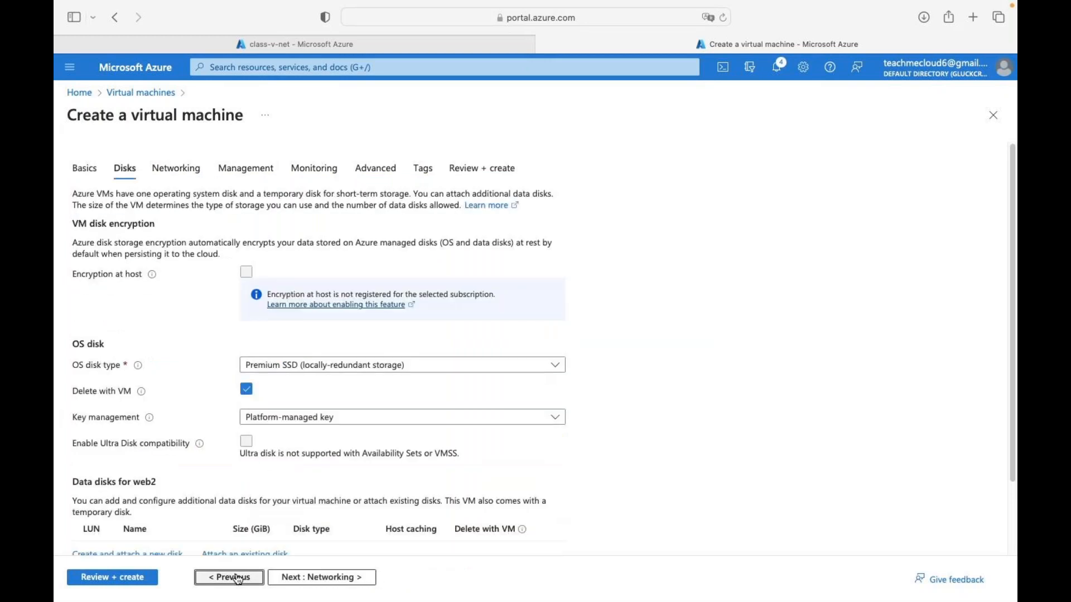
{"action": "left_click", "coordinate": [238, 578]}
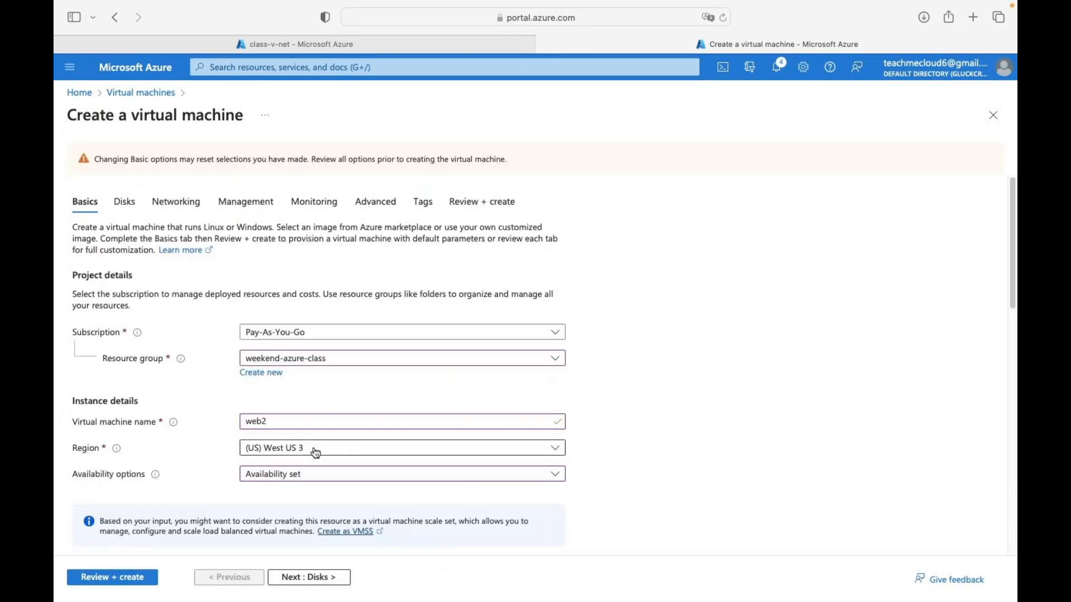
{"action": "scroll", "coordinate": [324, 450], "scroll_direction": "down", "scroll_amount": 3}
{"action": "scroll", "coordinate": [325, 451], "scroll_direction": "down", "scroll_amount": 3}
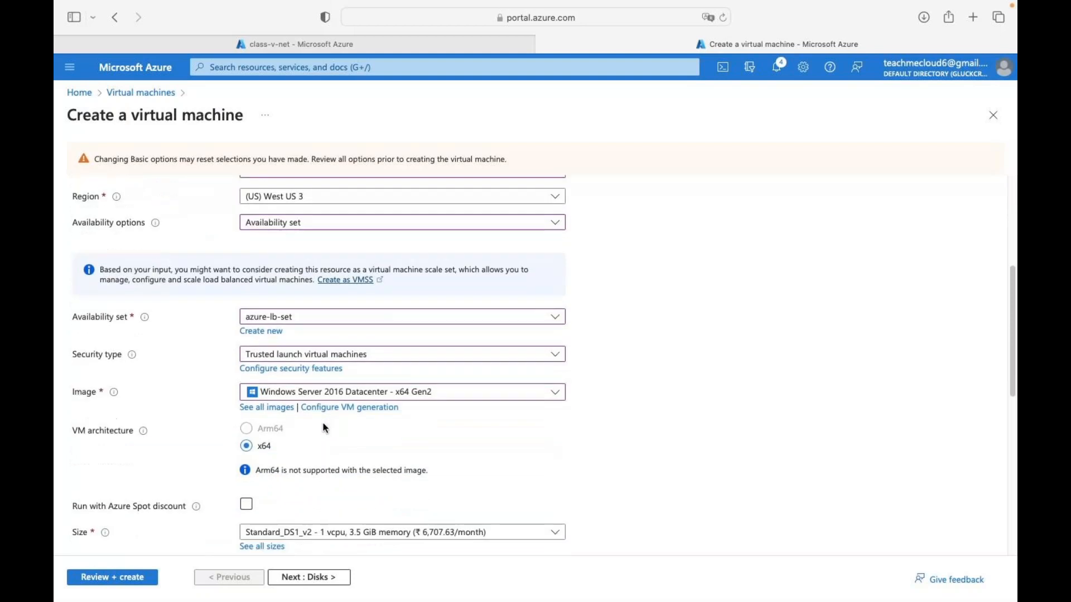
{"action": "left_click", "coordinate": [304, 354]}
{"action": "left_click", "coordinate": [273, 387]}
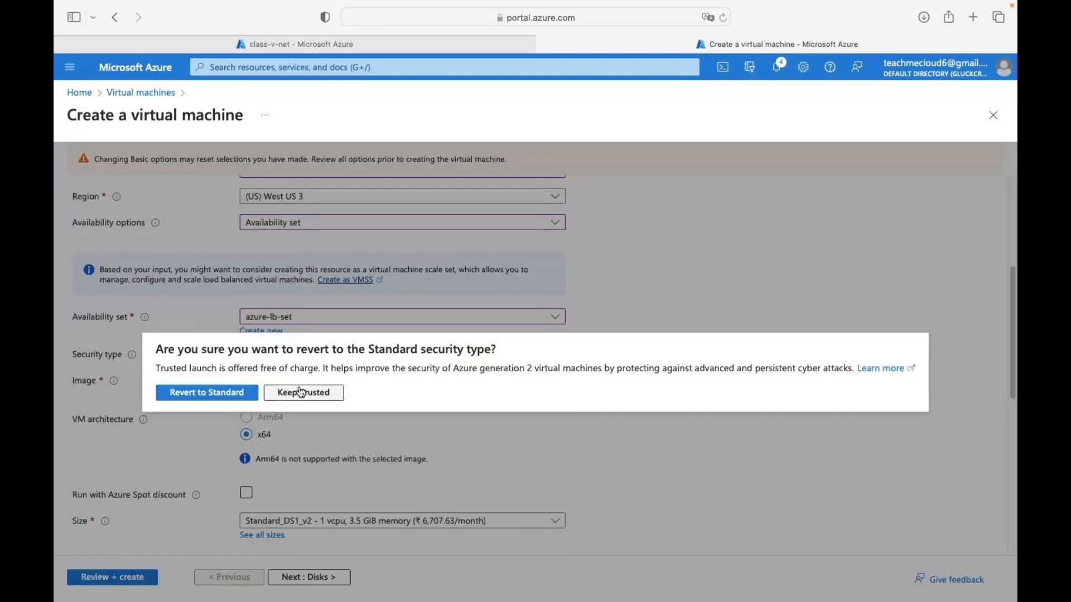
{"action": "left_click", "coordinate": [225, 397]}
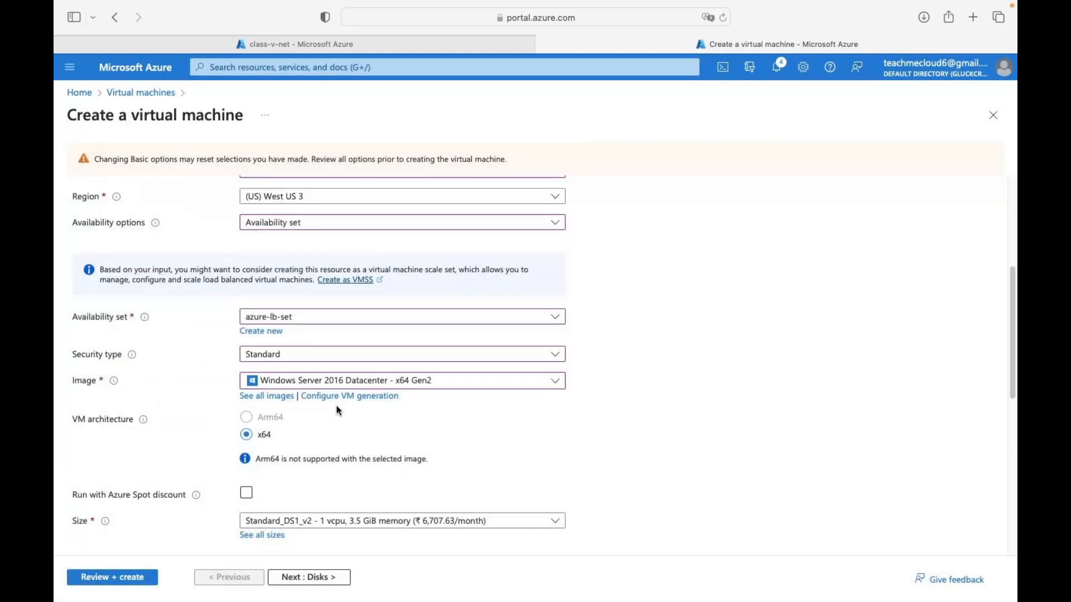
- Advance web2 through Disks, Networking, Management, Monitoring and Tags, then run Review + create validation
{"action": "scroll", "coordinate": [280, 433], "scroll_direction": "down", "scroll_amount": 5}
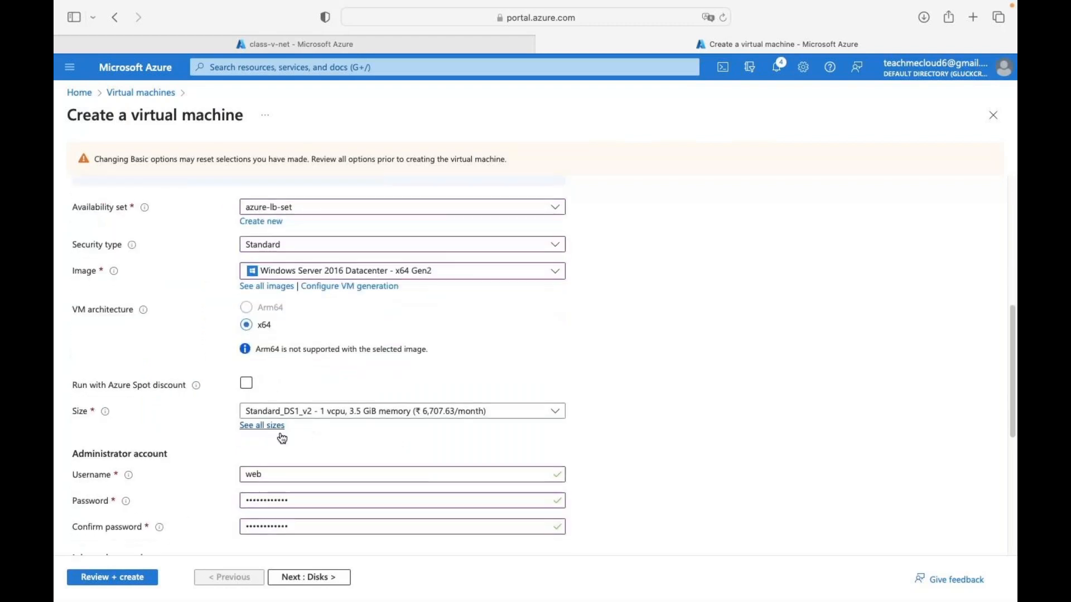
{"action": "scroll", "coordinate": [280, 433], "scroll_direction": "down", "scroll_amount": 4}
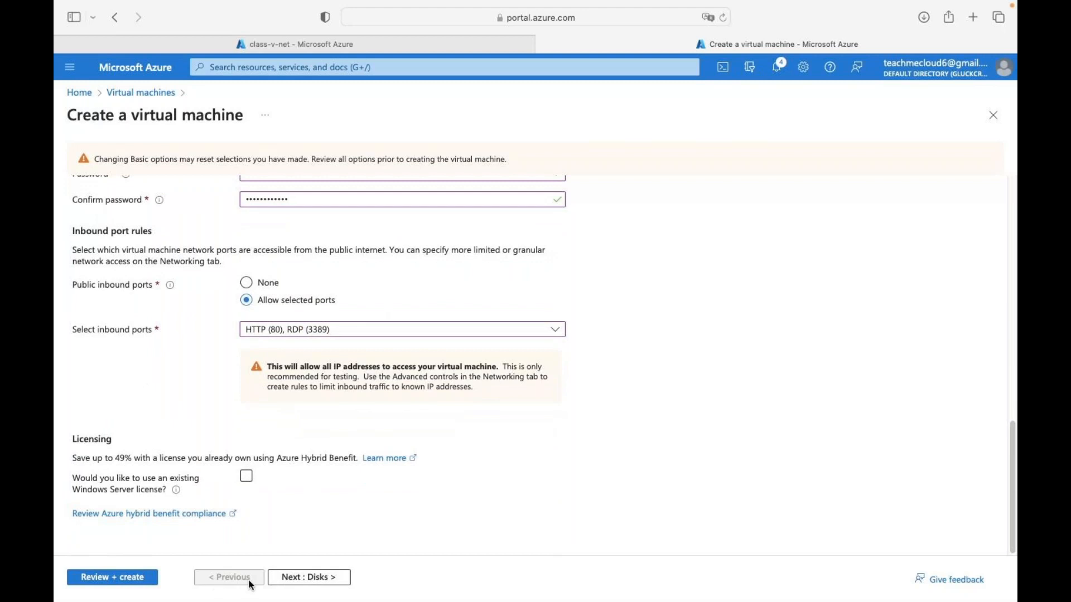
{"action": "left_click", "coordinate": [315, 579]}
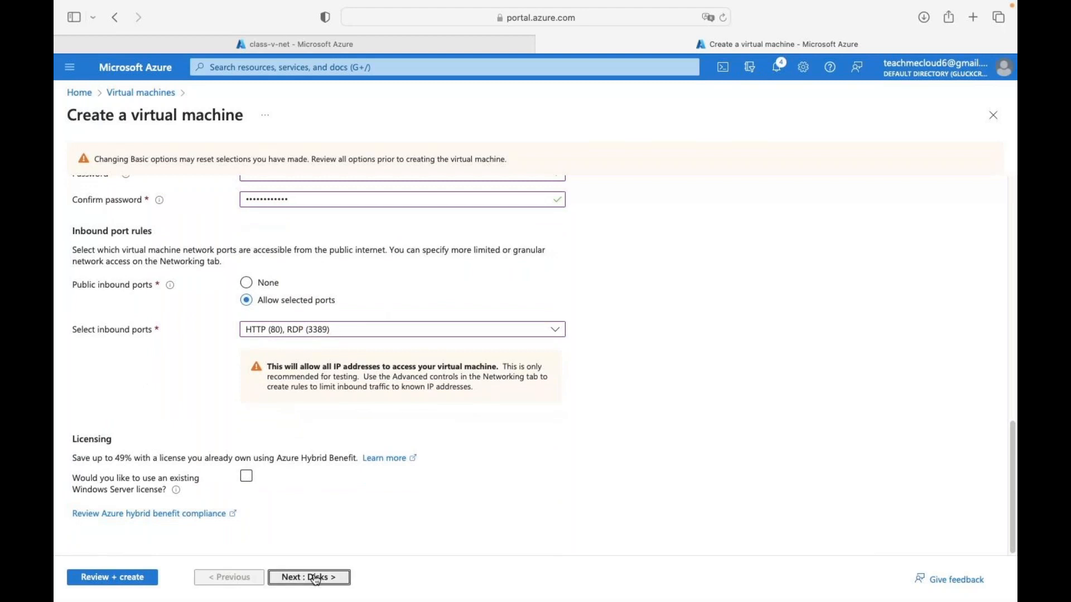
{"action": "left_click", "coordinate": [316, 578]}
{"action": "left_click", "coordinate": [315, 578]}
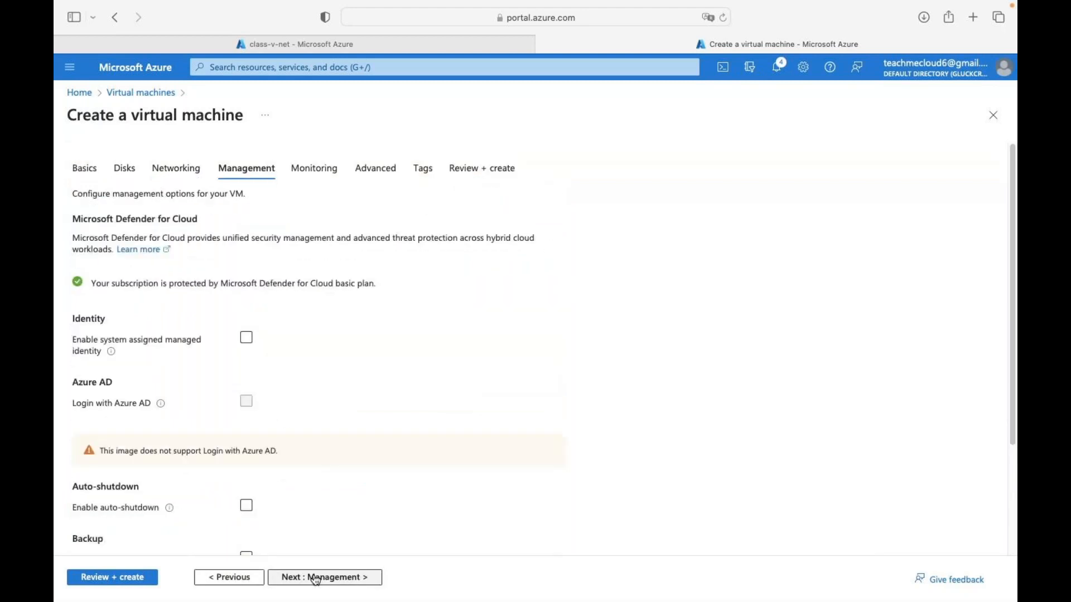
{"action": "left_click", "coordinate": [316, 578]}
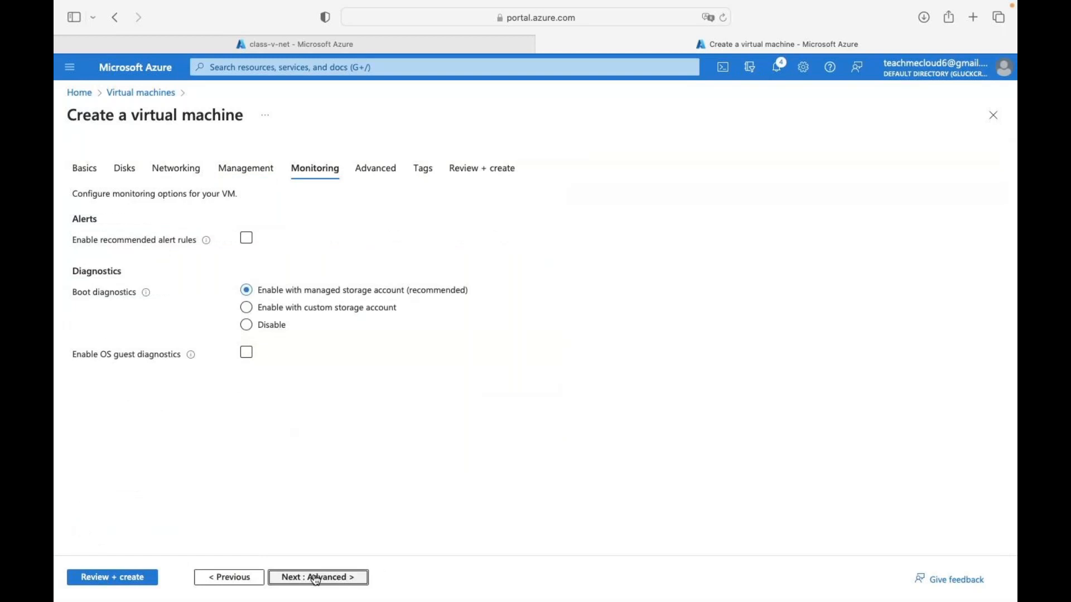
{"action": "left_click", "coordinate": [316, 578]}
{"action": "left_click", "coordinate": [315, 578]}
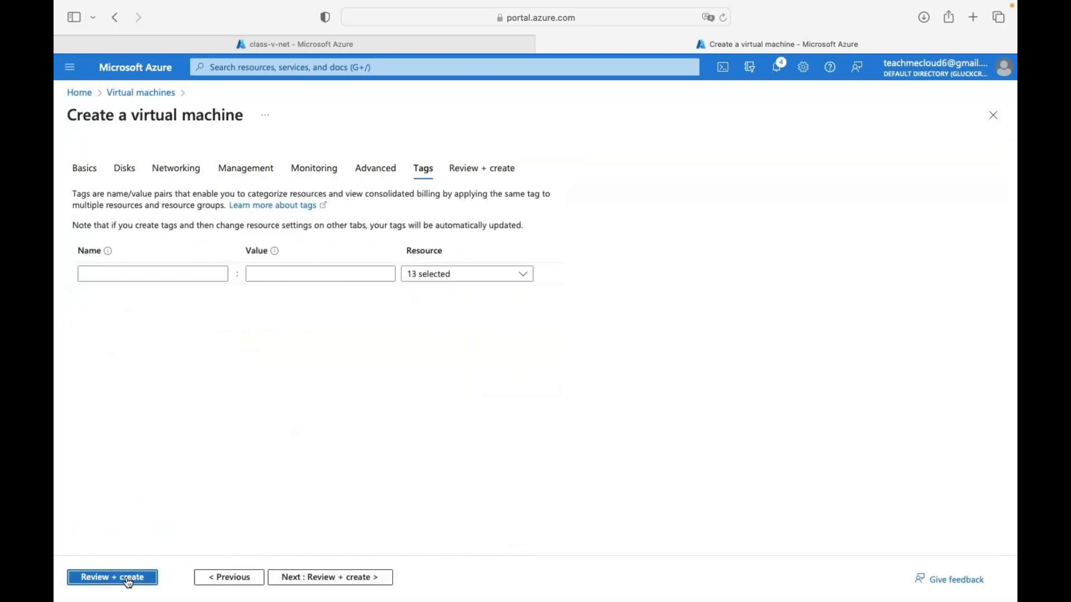
{"action": "left_click", "coordinate": [130, 577]}
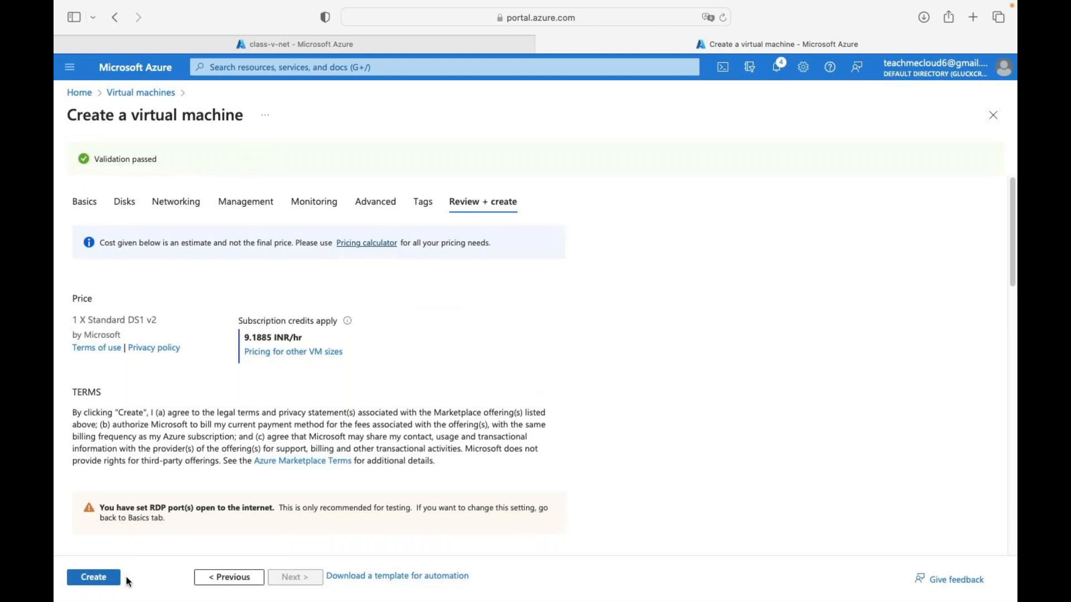
- Create the web2 virtual machine to start its deployment
{"action": "left_click", "coordinate": [104, 582]}
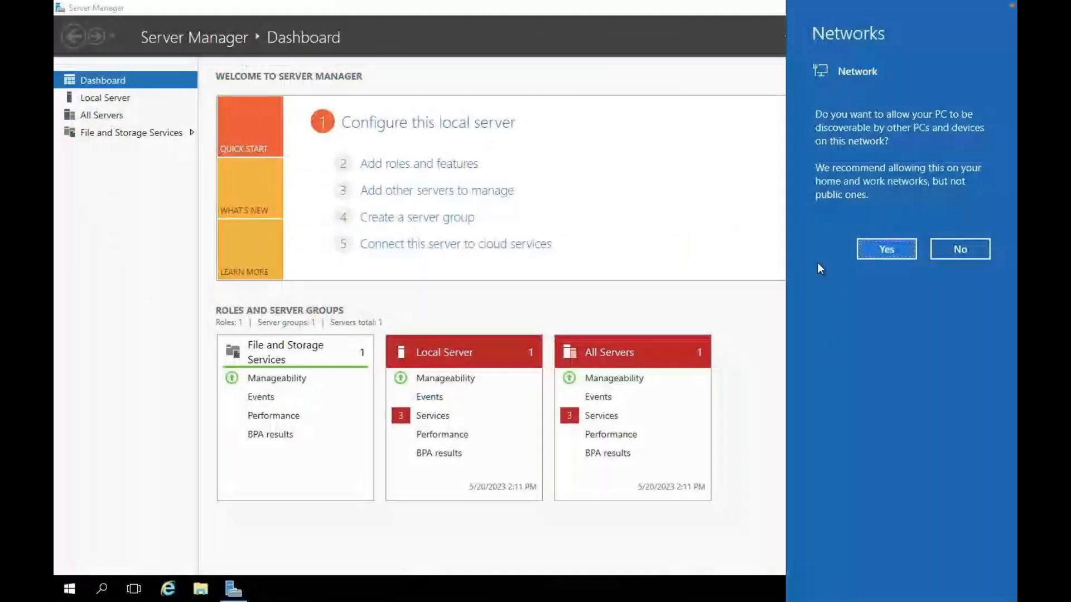
- Decline network discovery and start Add Roles and Features as a role-based install on server web
{"action": "left_click", "coordinate": [974, 248]}
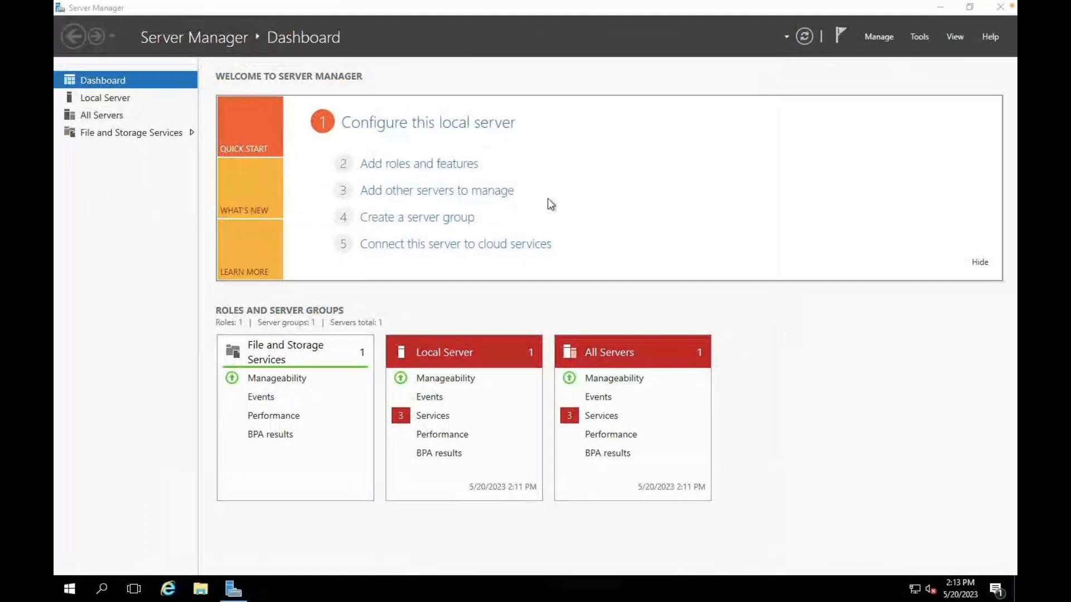
{"action": "left_click", "coordinate": [428, 164]}
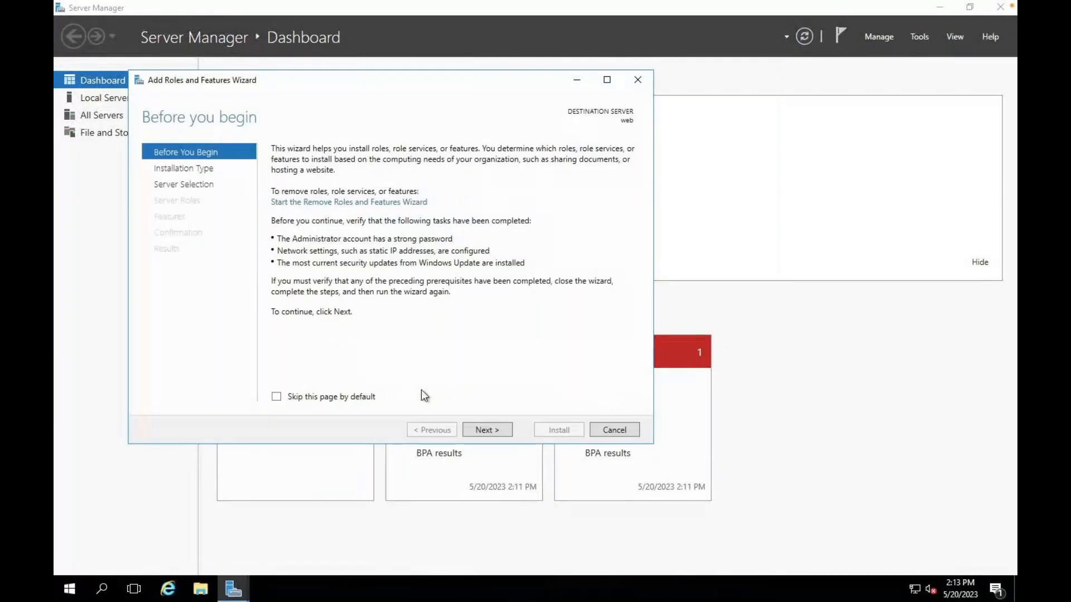
{"action": "left_click", "coordinate": [484, 430]}
{"action": "left_click", "coordinate": [484, 430]}
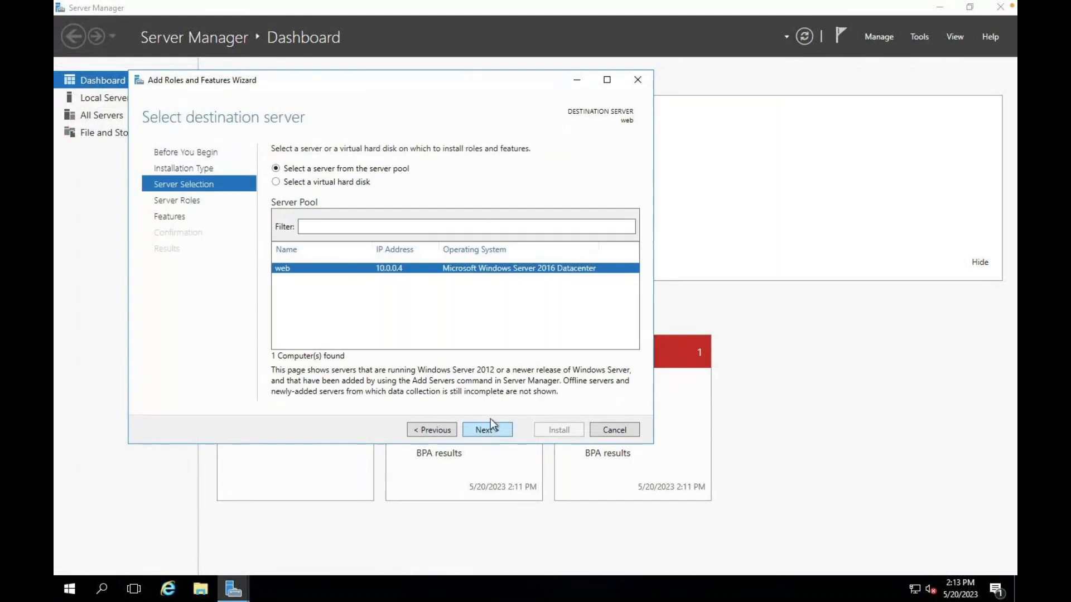
{"action": "left_click", "coordinate": [490, 430]}
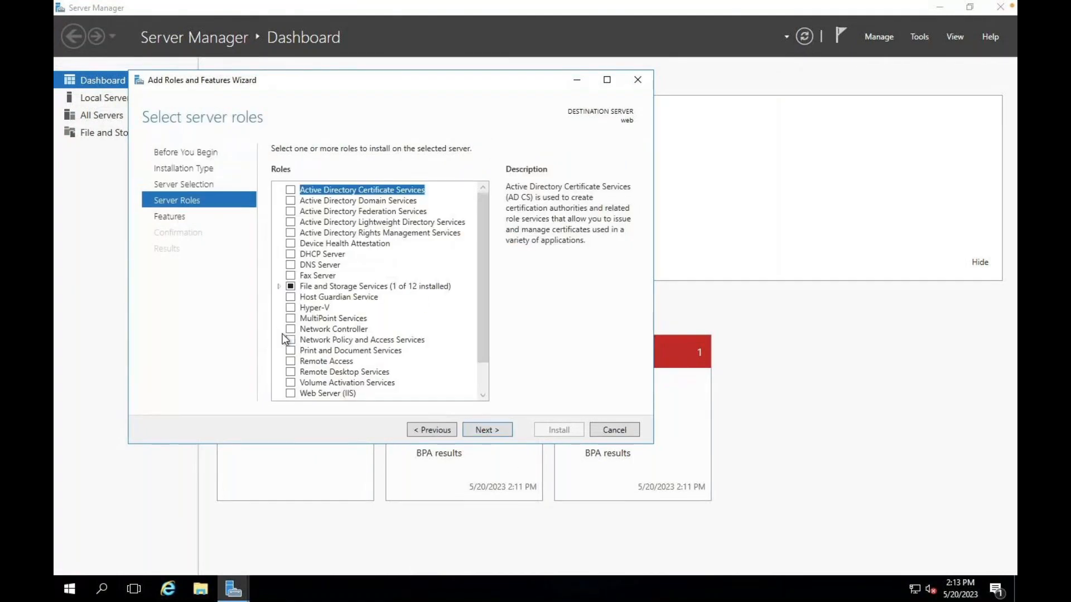
- Select the Web Server (IIS) role with its required features and start installing it
{"action": "scroll", "coordinate": [285, 339], "scroll_direction": "down", "scroll_amount": 1}
{"action": "left_click", "coordinate": [290, 360]}
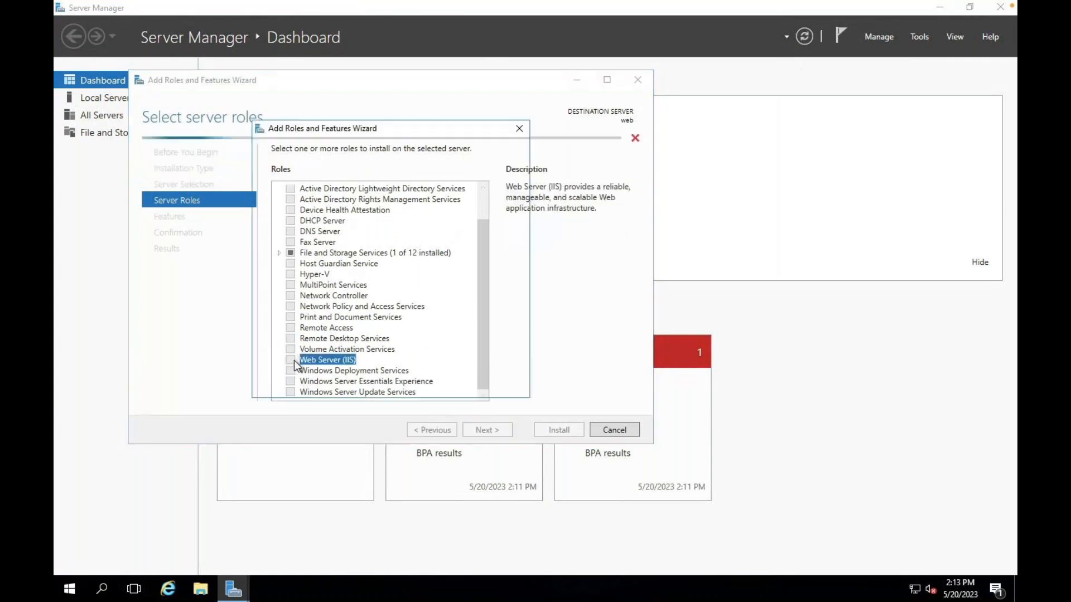
{"action": "left_click", "coordinate": [452, 372]}
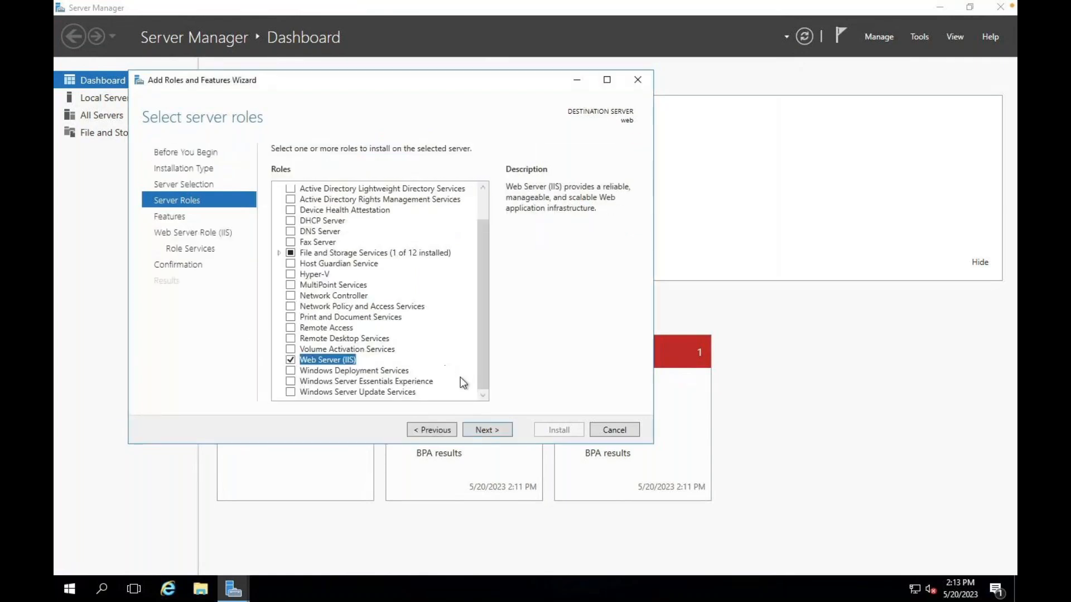
{"action": "left_click", "coordinate": [488, 430]}
{"action": "left_click", "coordinate": [487, 429]}
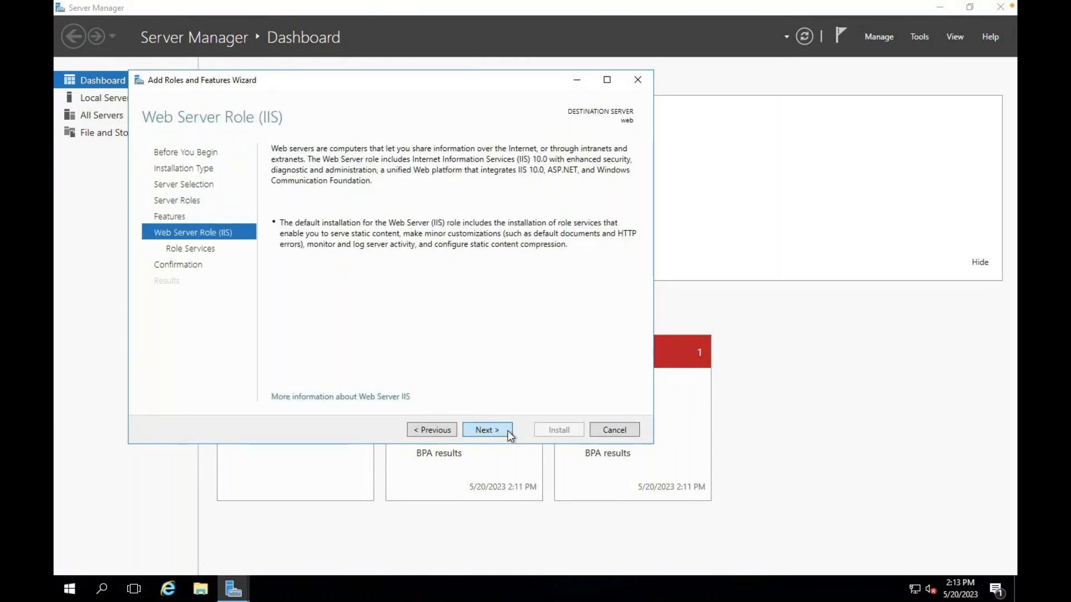
{"action": "left_click", "coordinate": [506, 431]}
{"action": "left_click", "coordinate": [496, 430]}
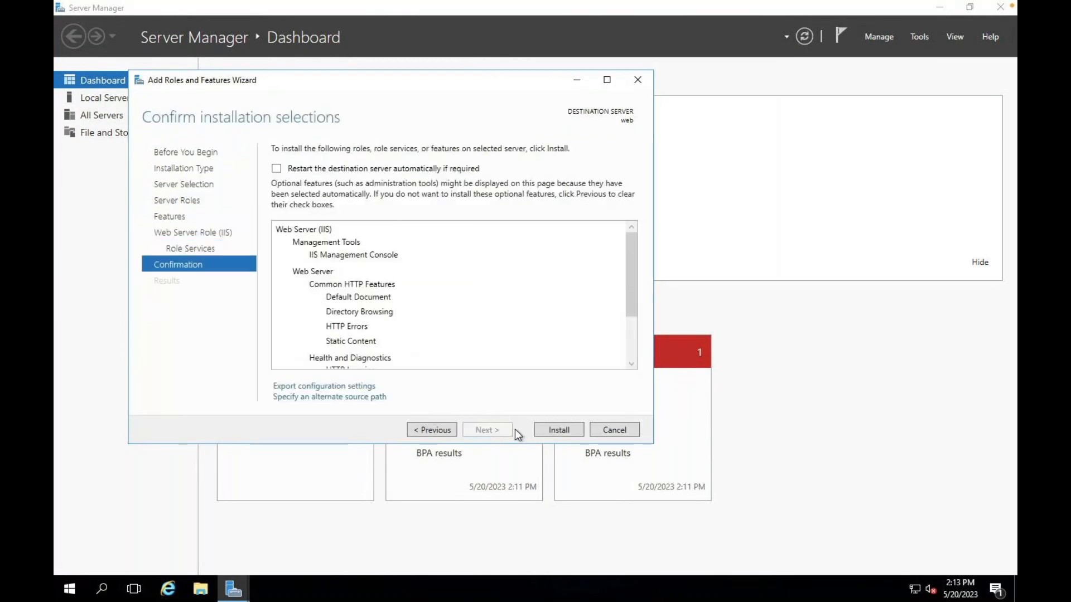
{"action": "left_click", "coordinate": [557, 430]}
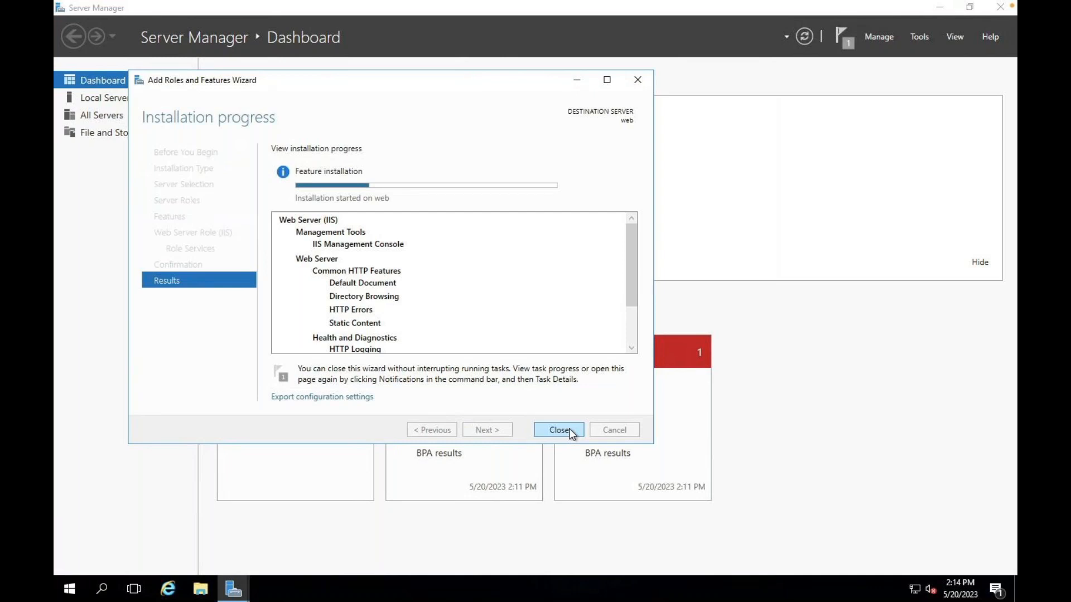
{"action": "key", "text": "ctrl+Right"}
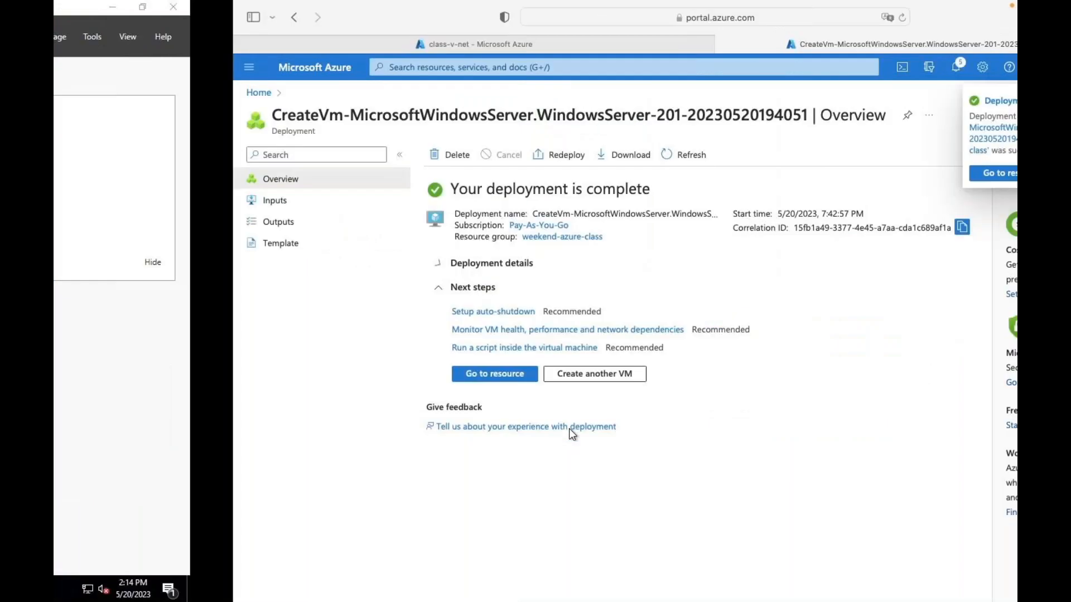
- Download web2's RDP file from its Connect page and open web2-4.rdp from Downloads
{"action": "left_click", "coordinate": [334, 380]}
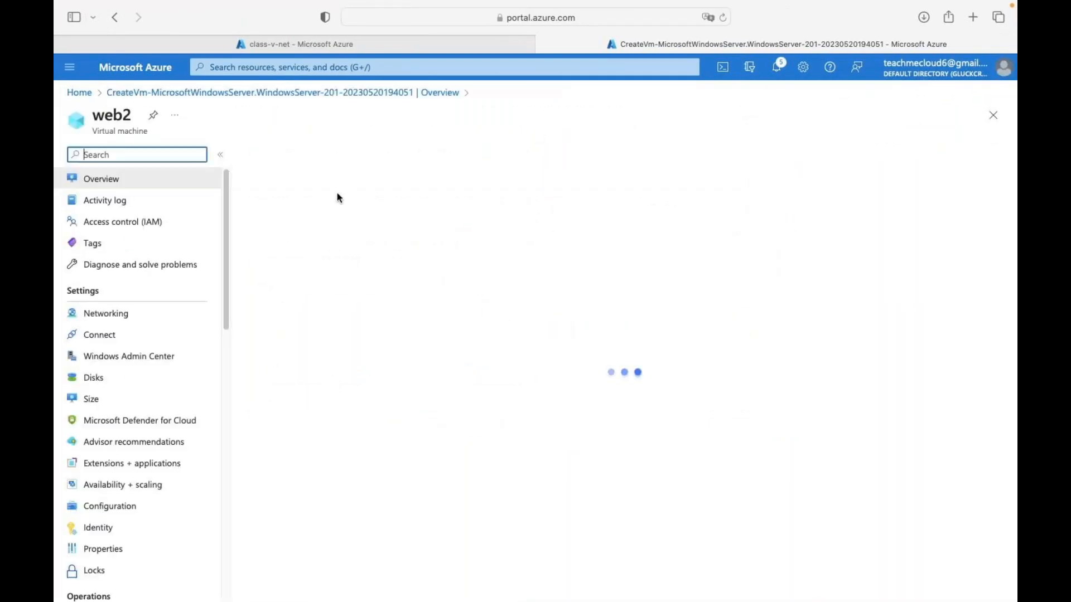
{"action": "left_click", "coordinate": [279, 155]}
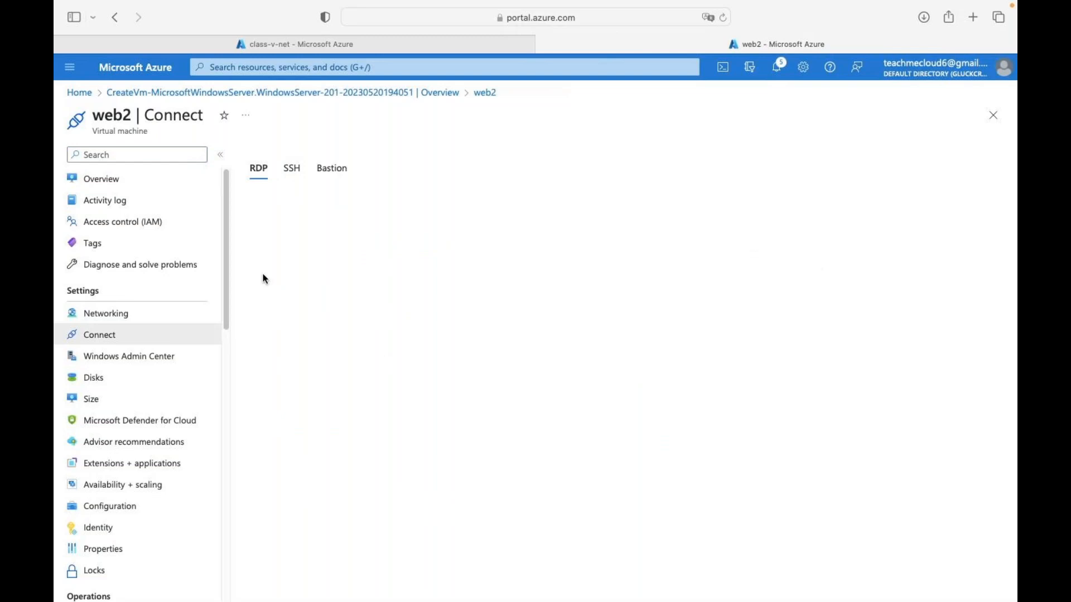
{"action": "left_click", "coordinate": [308, 470]}
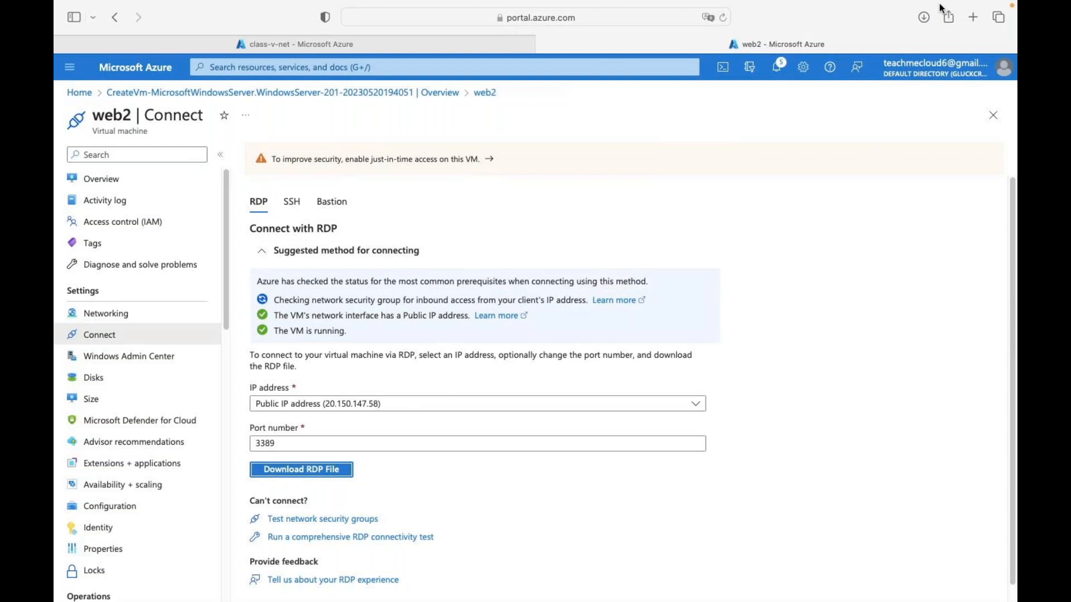
{"action": "left_click", "coordinate": [924, 18]}
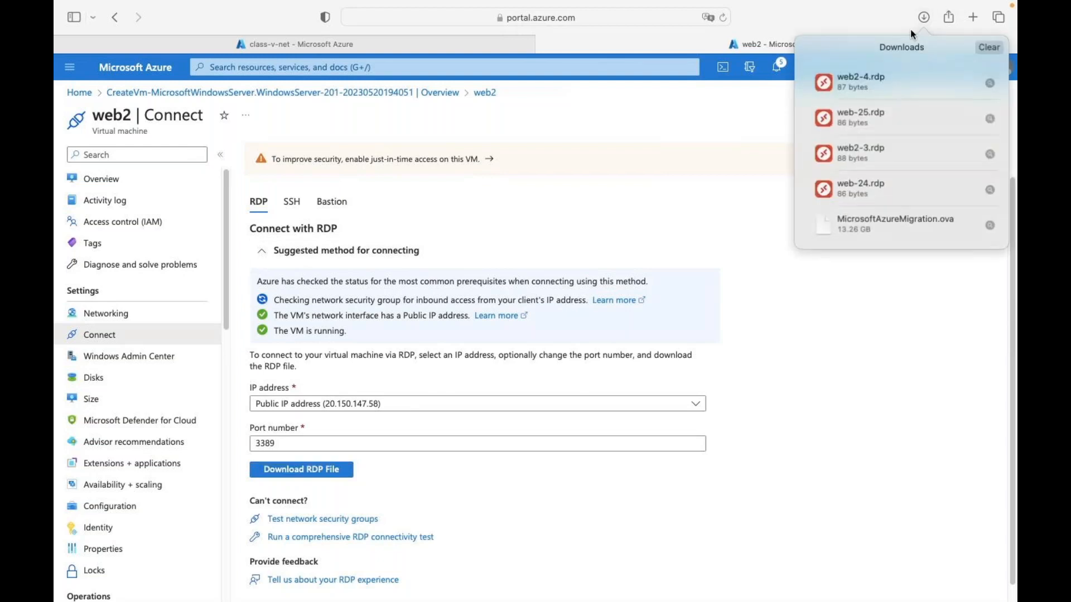
{"action": "double_click", "coordinate": [859, 76]}
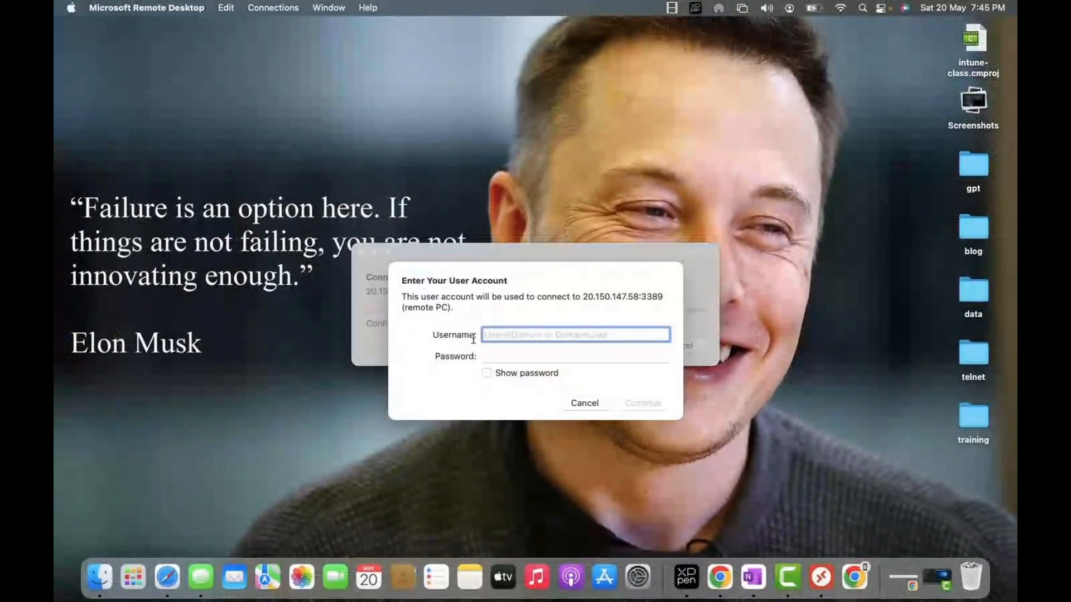
- Sign in with the VM account's username and password and accept the certificate warning
{"action": "type", "text": "web"}
{"action": "key", "text": "Tab"}
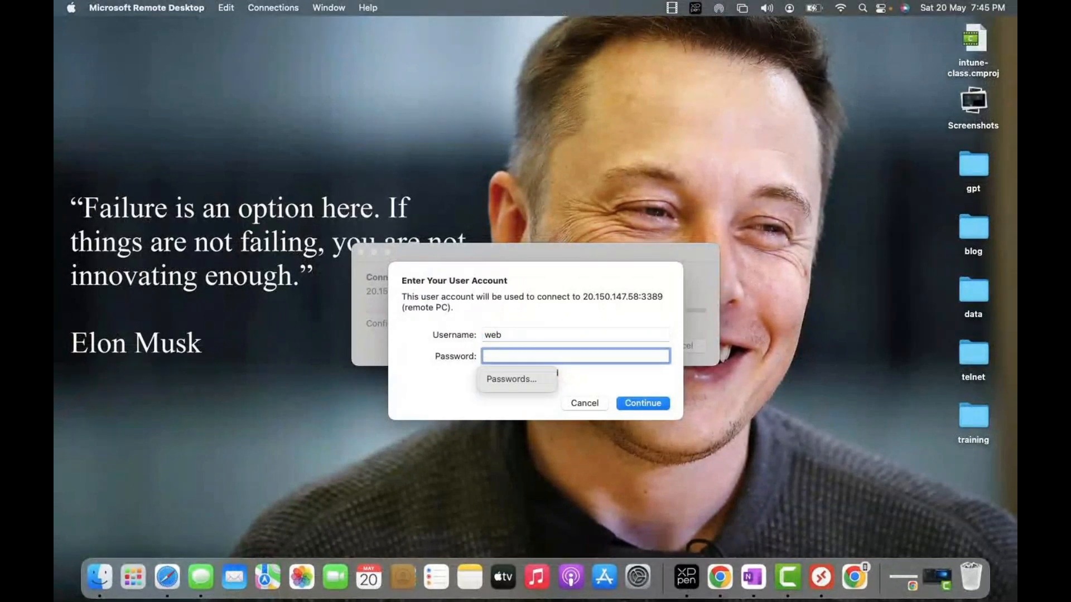
{"action": "type", "text": "••••••••••"}
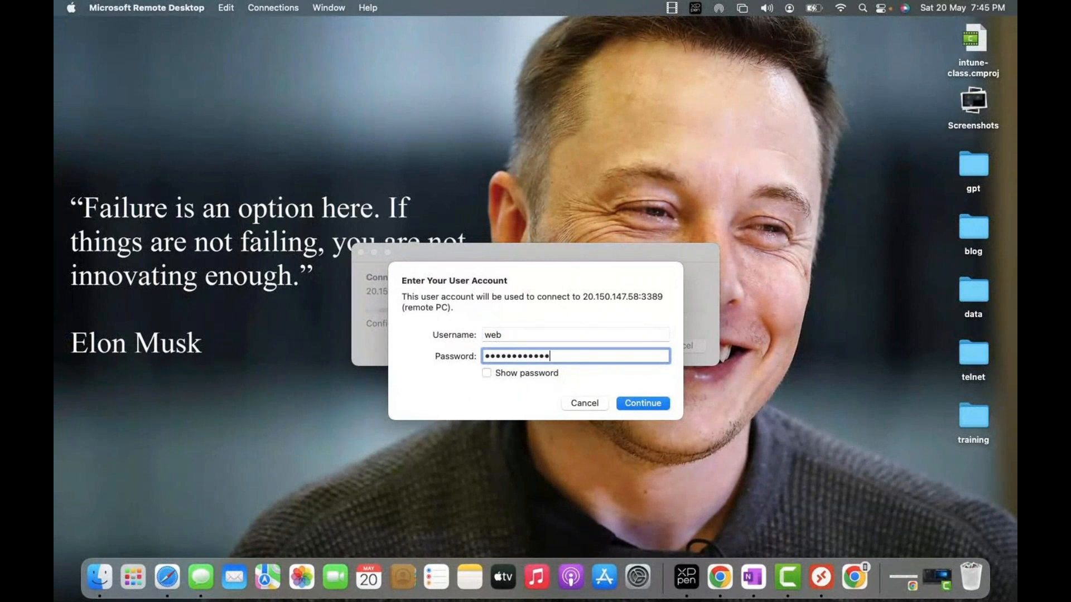
{"action": "key", "text": "Return"}
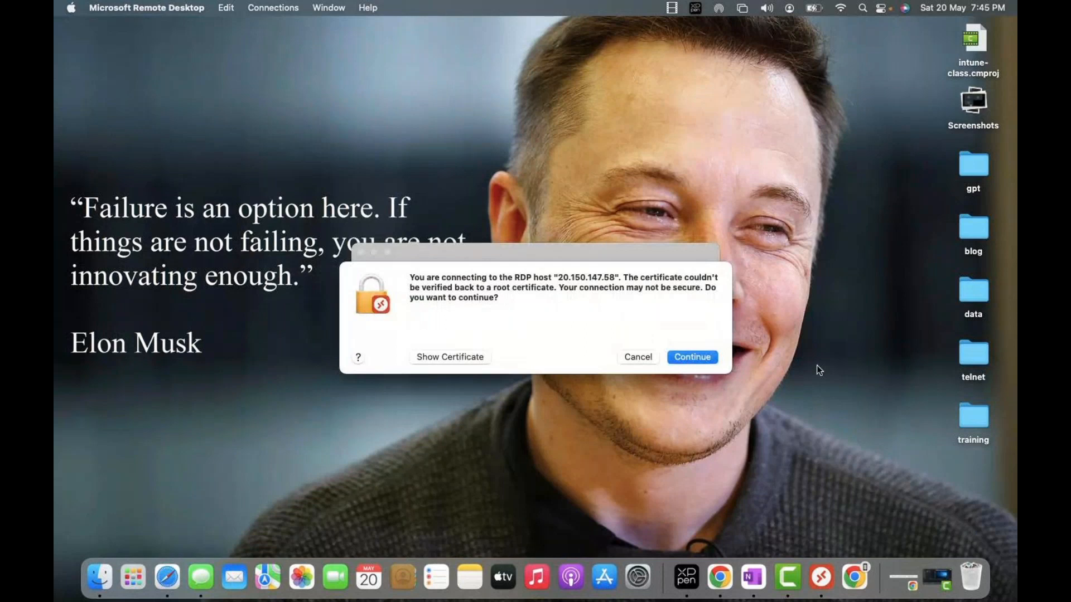
{"action": "left_click", "coordinate": [705, 360]}
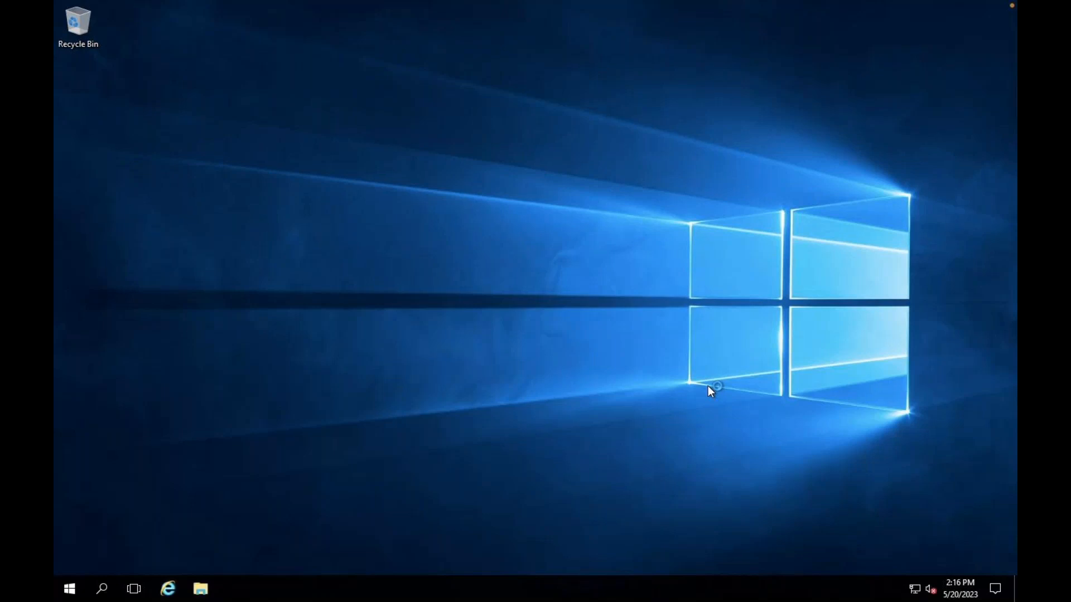
- Decline network discovery, close the finished IIS wizard and Server Manager, and launch File Explorer
{"action": "left_click", "coordinate": [964, 249]}
{"action": "left_click", "coordinate": [73, 594]}
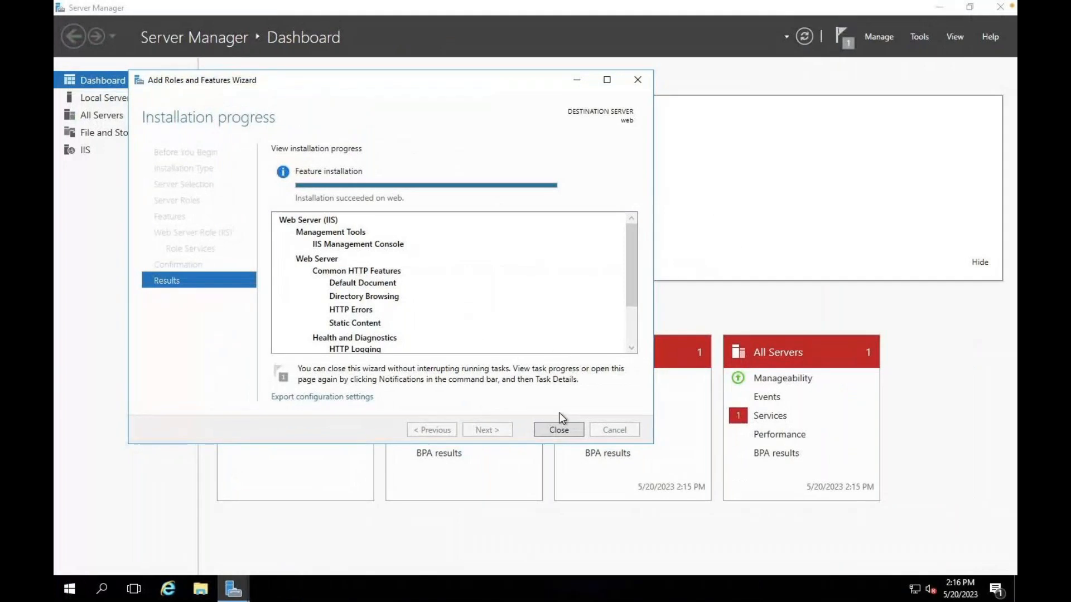
{"action": "left_click", "coordinate": [560, 429]}
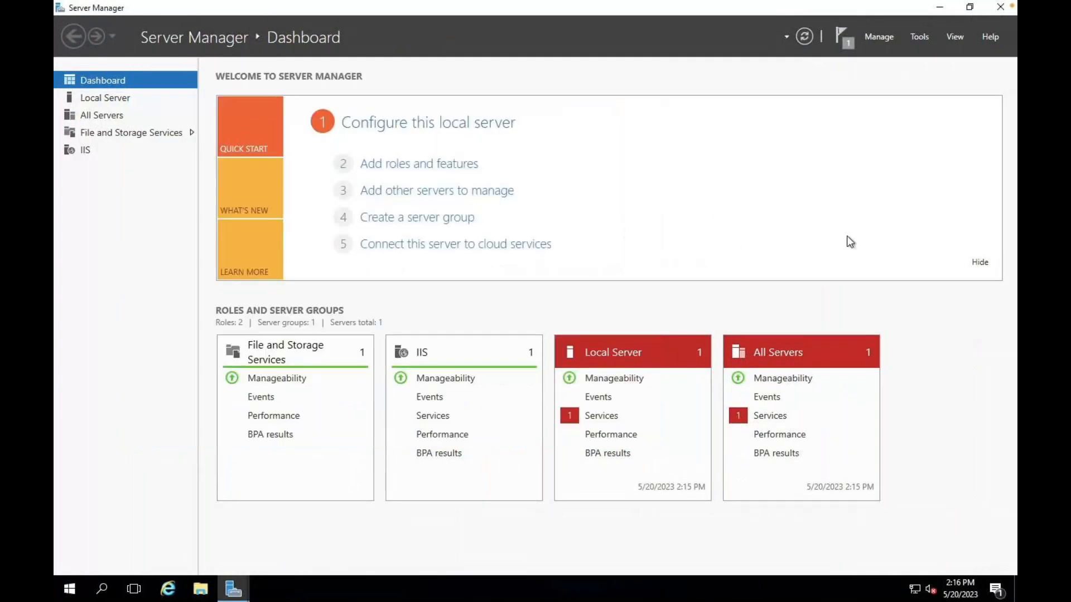
{"action": "left_click", "coordinate": [1000, 7]}
{"action": "left_click", "coordinate": [201, 591]}
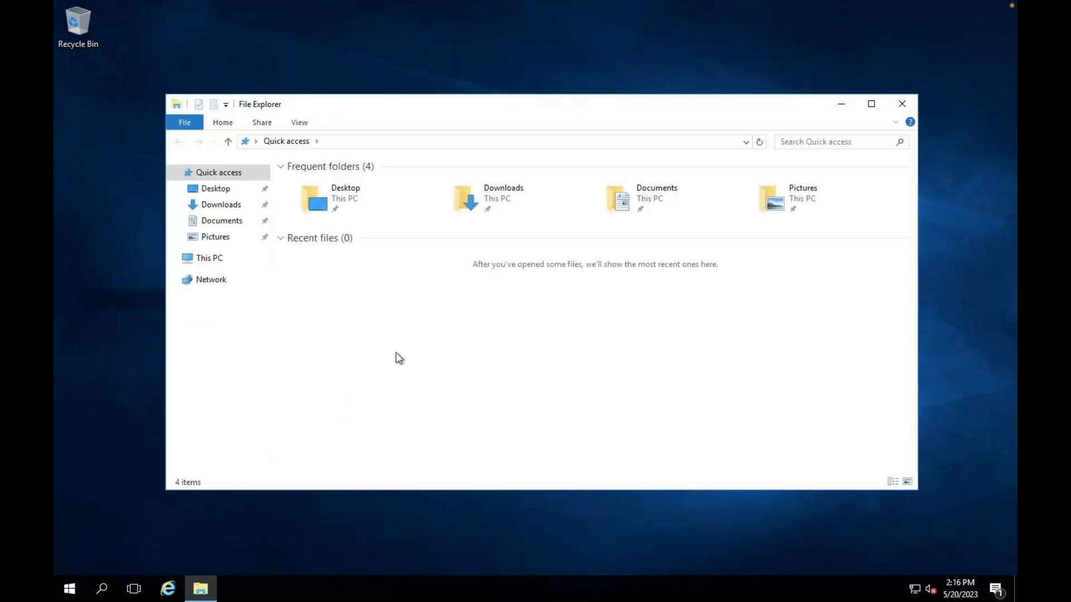
- Open iisstart from C:\inetpub\wwwroot in Notepad
{"action": "left_click", "coordinate": [210, 259]}
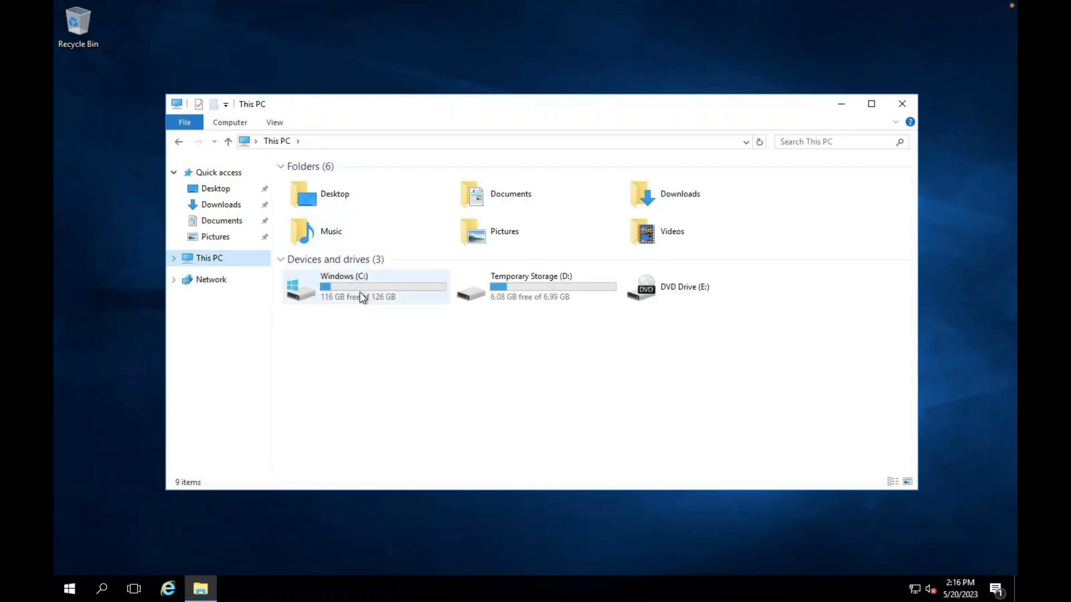
{"action": "double_click", "coordinate": [359, 292]}
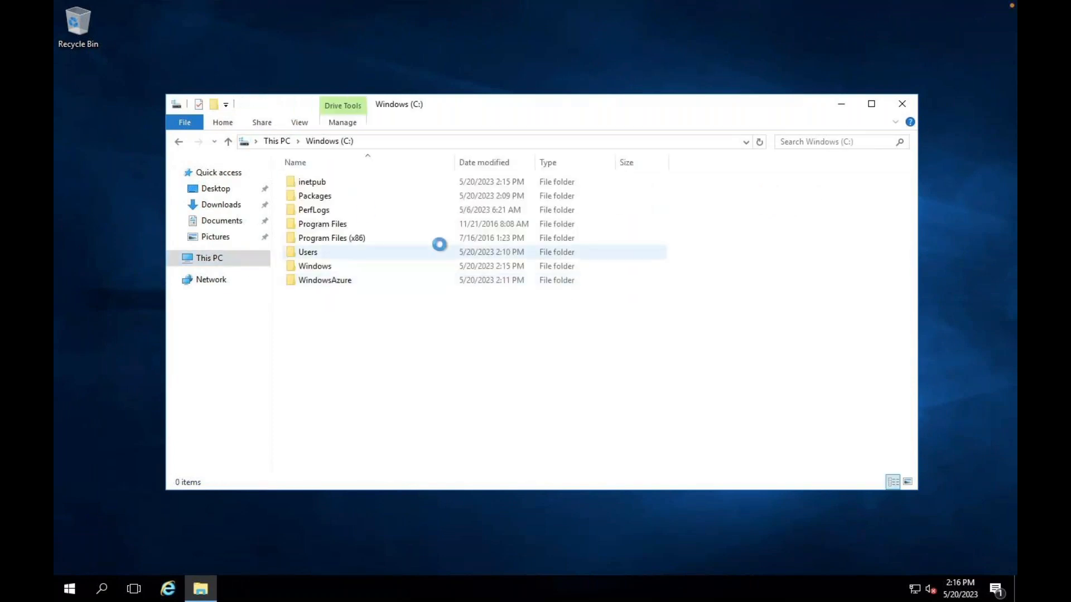
{"action": "double_click", "coordinate": [331, 182]}
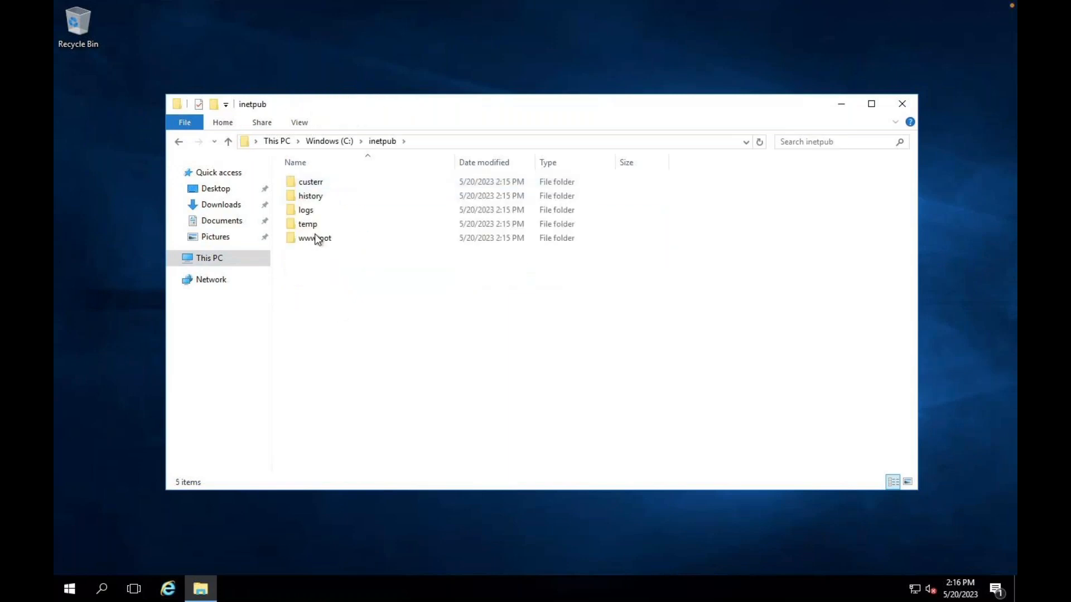
{"action": "double_click", "coordinate": [316, 238]}
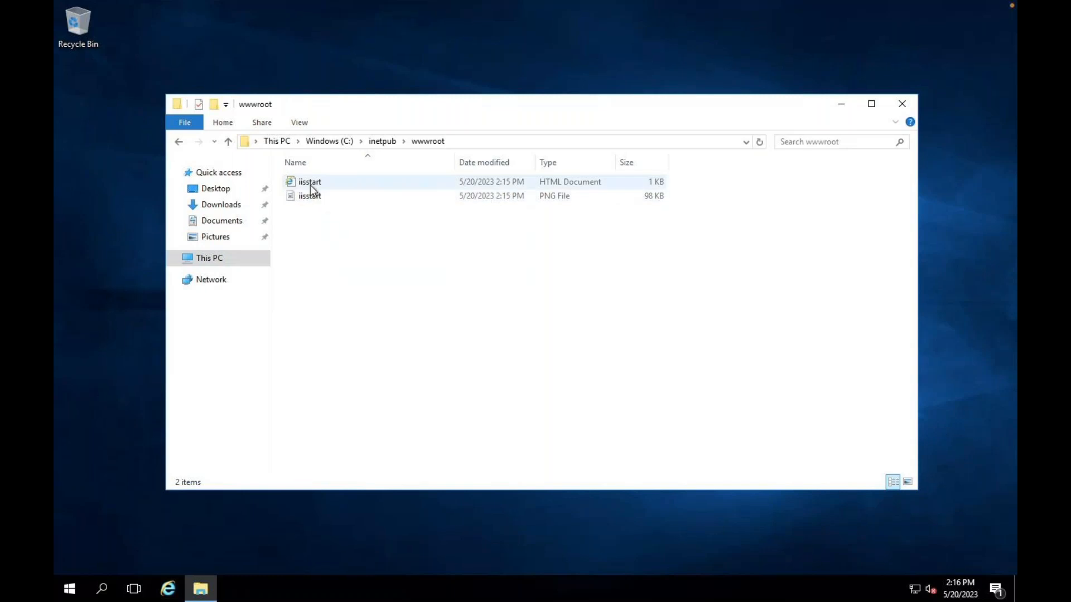
{"action": "right_click", "coordinate": [310, 184]}
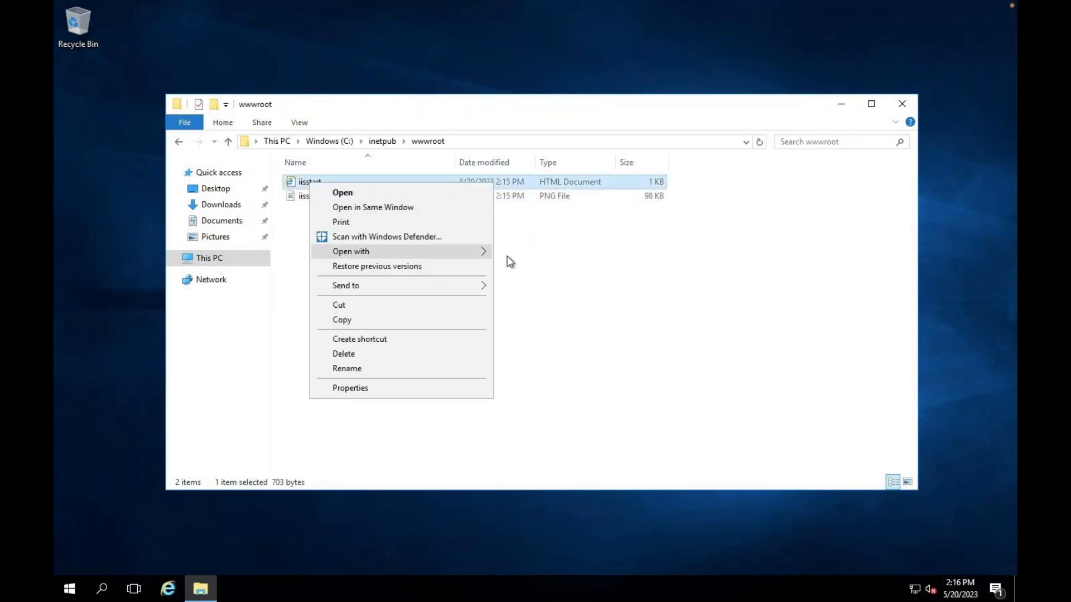
{"action": "mouse_move", "coordinate": [467, 250]}
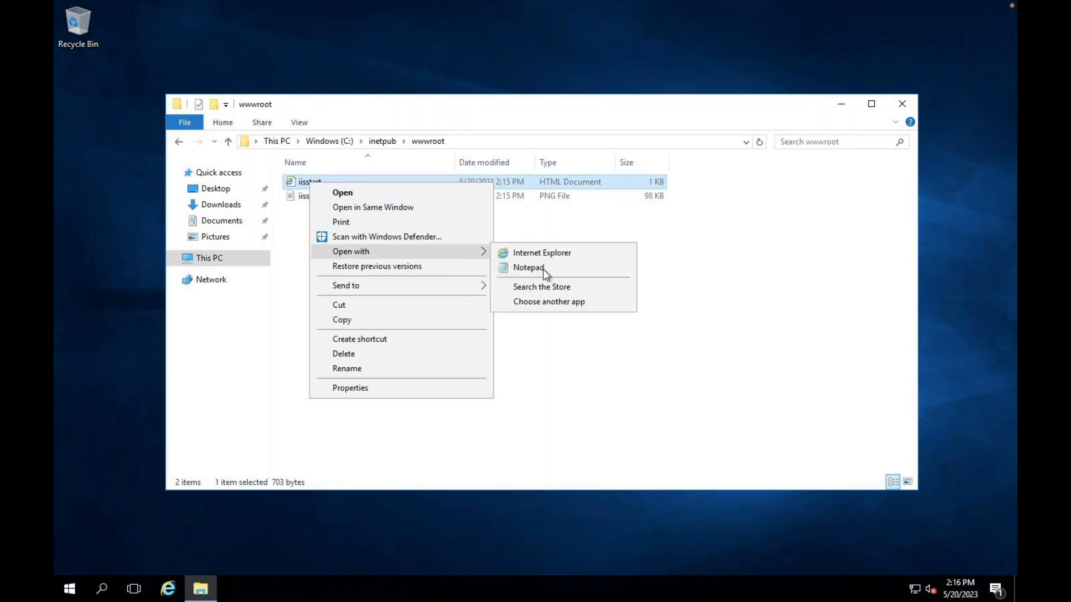
{"action": "left_click", "coordinate": [541, 269]}
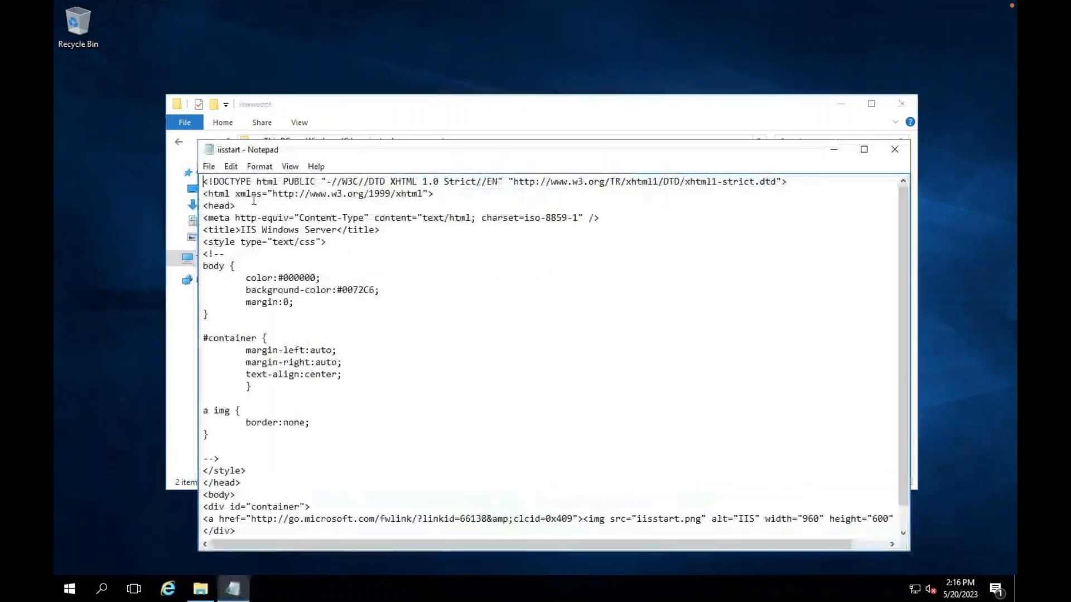
- Add 'THIS IS WEB SERVER 1' after <head>, save iisstart, and close Notepad and Explorer
{"action": "left_click", "coordinate": [254, 207]}
{"action": "key", "text": "Return"}
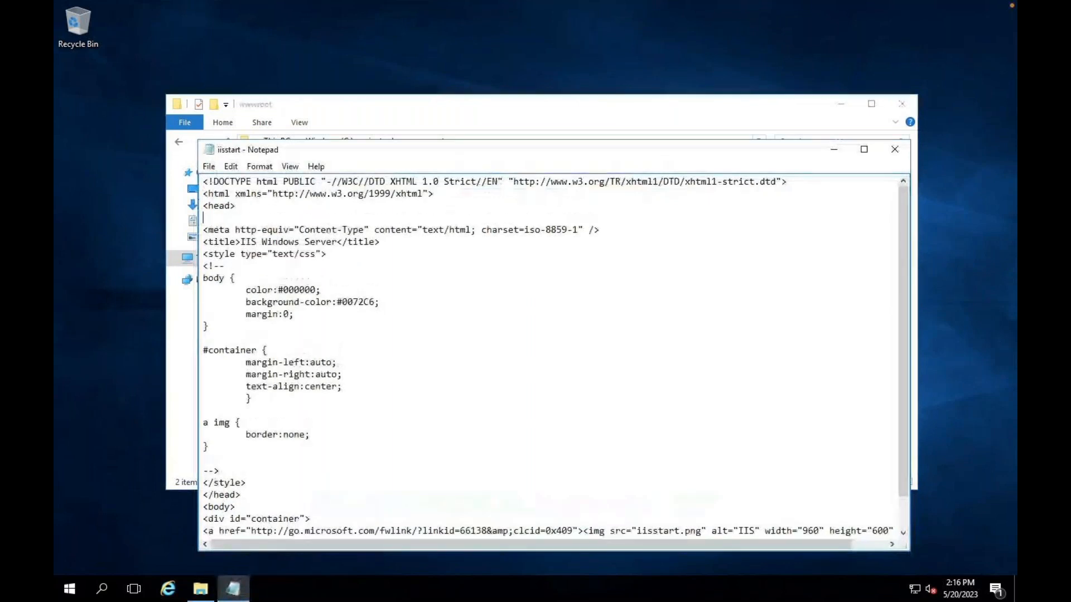
{"action": "type", "text": "THIS IS WEB SERVER 1"}
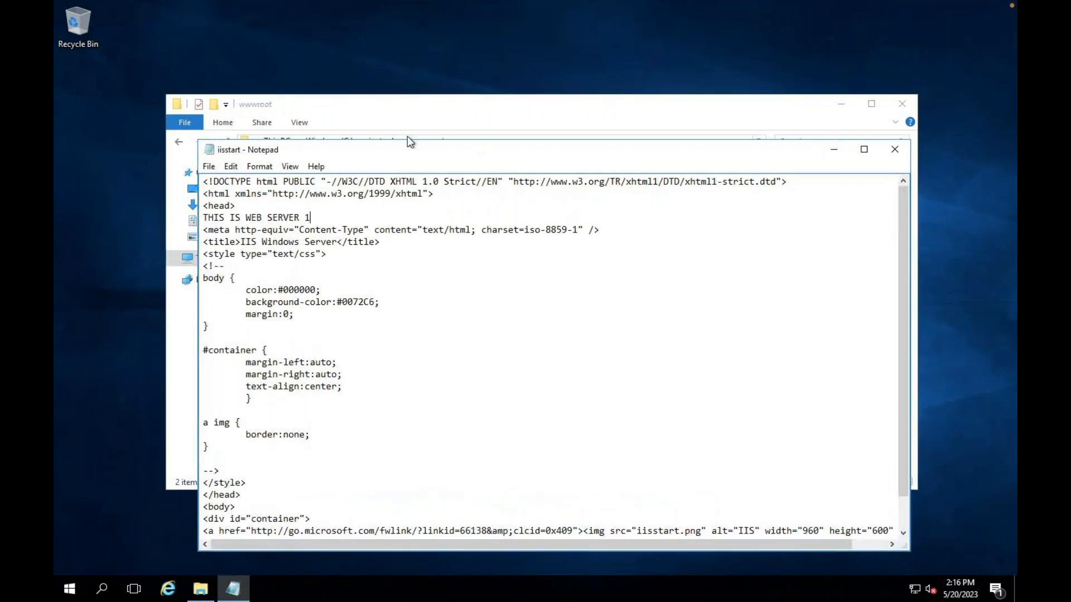
{"action": "left_click", "coordinate": [892, 148]}
{"action": "left_click", "coordinate": [497, 304]}
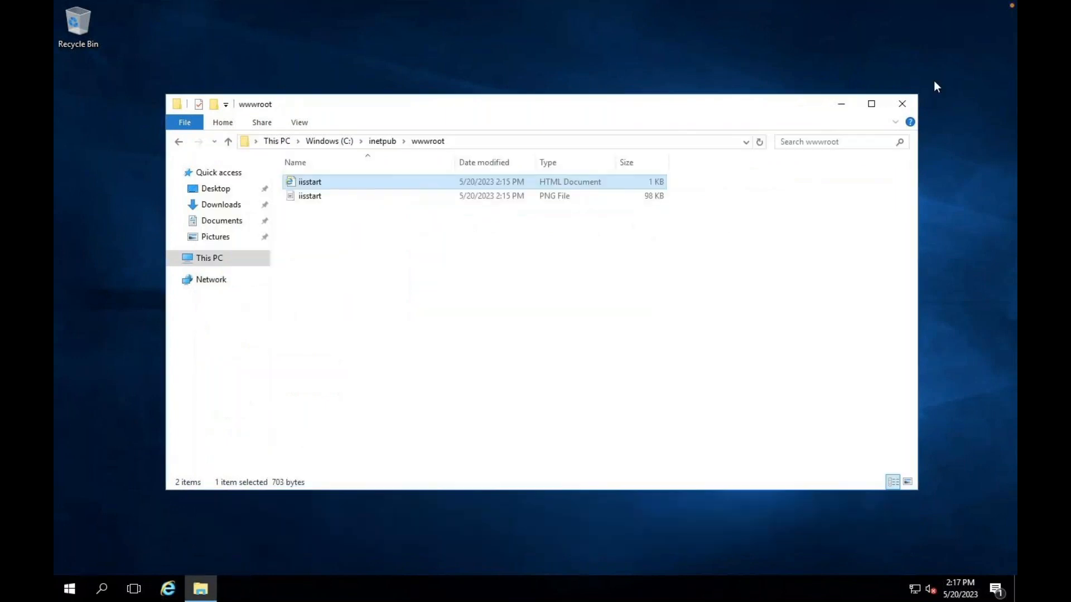
{"action": "left_click", "coordinate": [902, 104]}
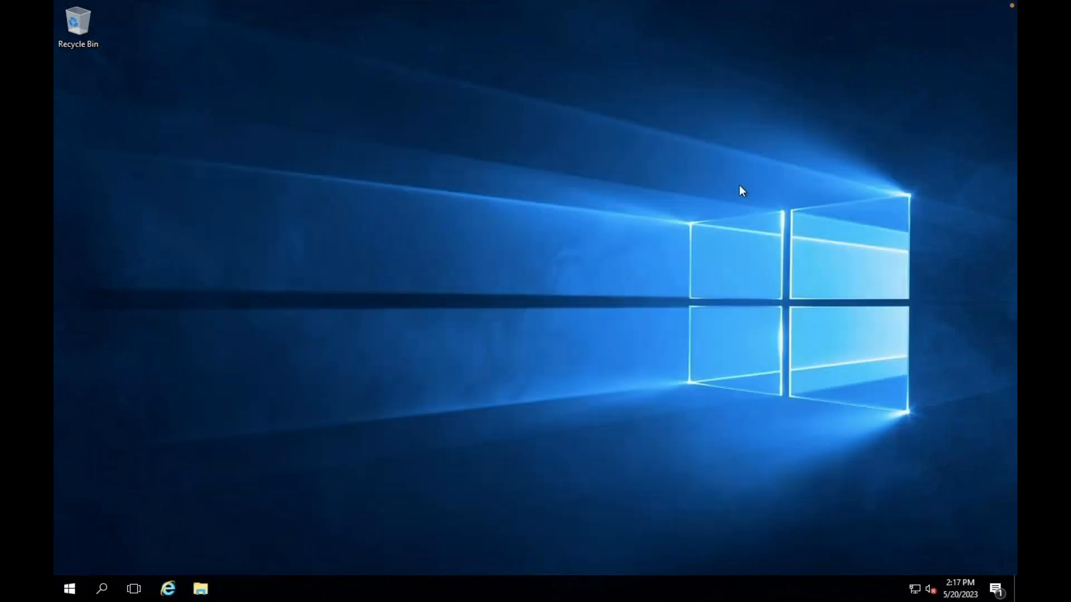
{"action": "key", "text": "ctrl+Left"}
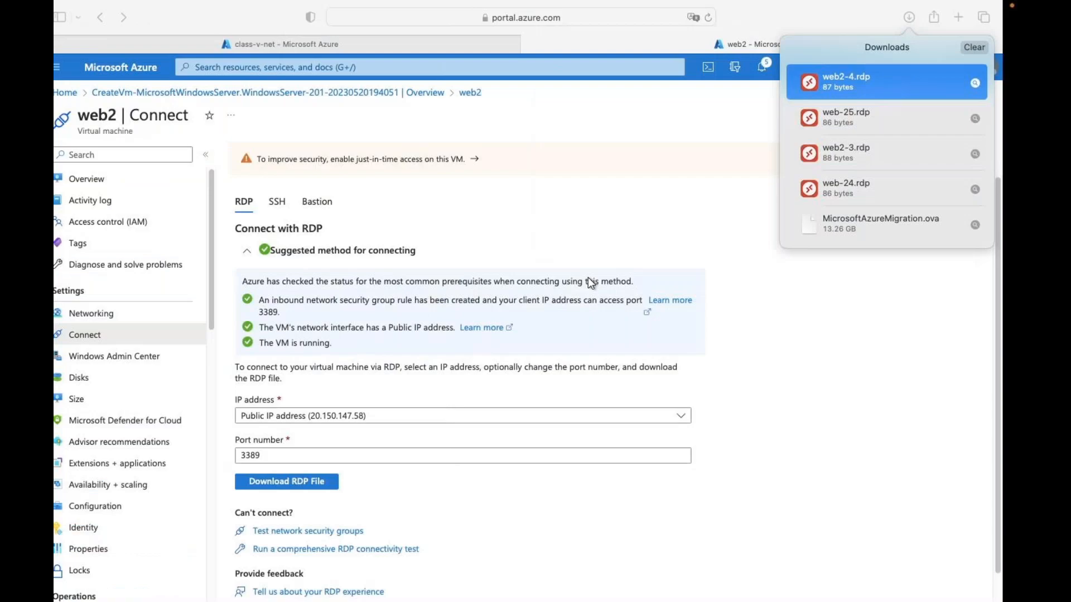
- Back in the web2 session, start Add Roles and Features and proceed to the server roles list
{"action": "key", "text": "ctrl+Right"}
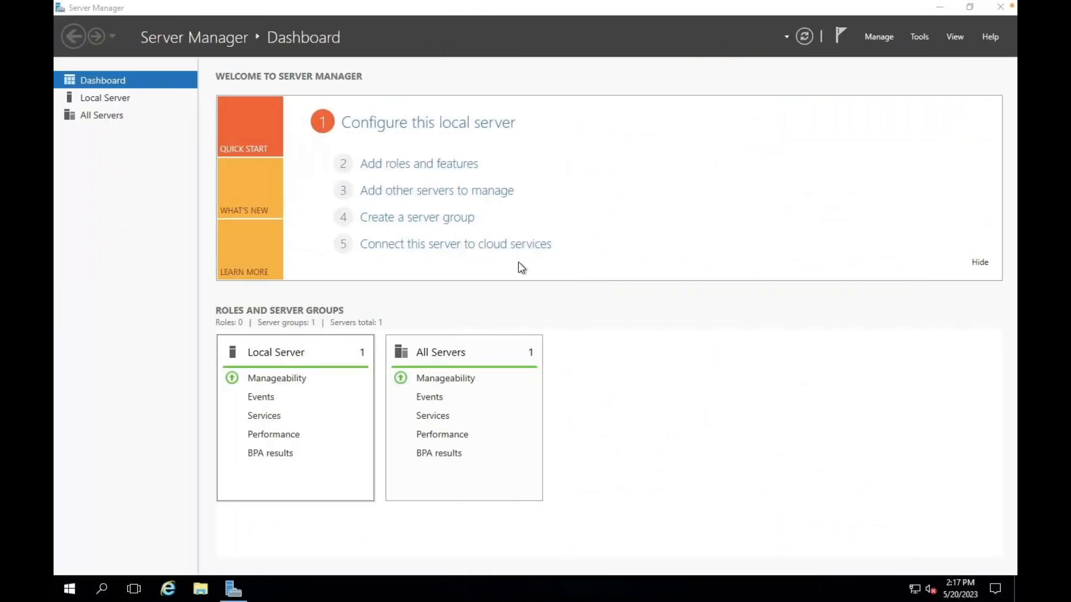
{"action": "left_click", "coordinate": [408, 167]}
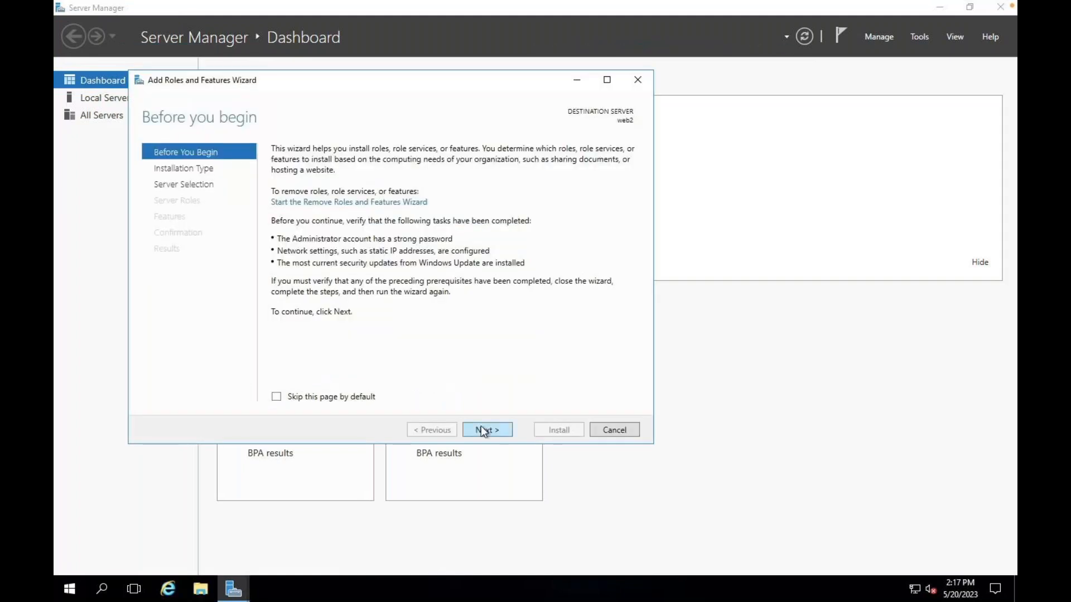
{"action": "left_click", "coordinate": [483, 430]}
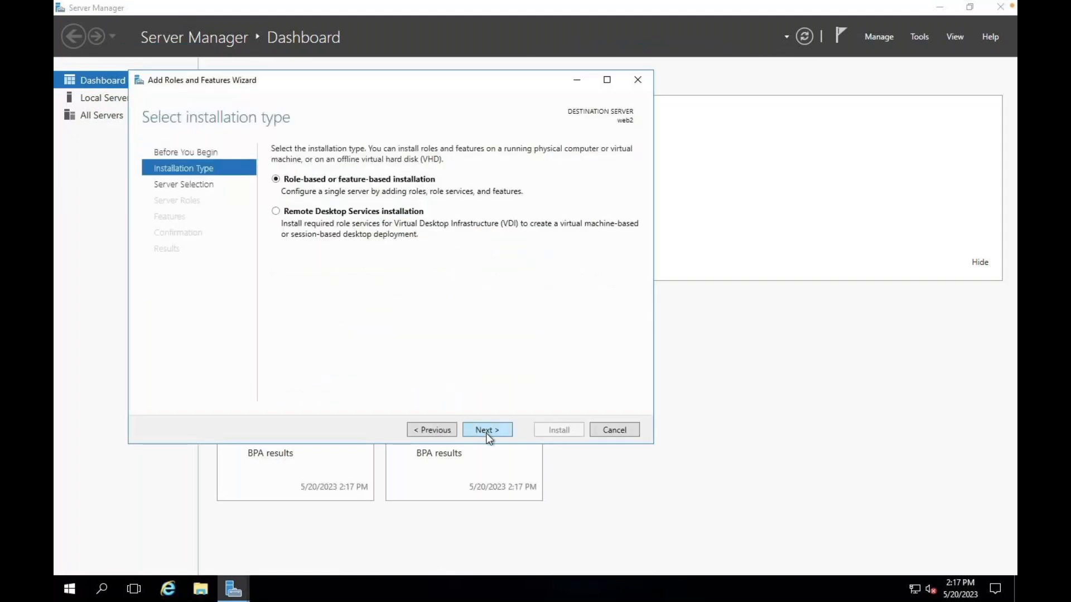
{"action": "left_click", "coordinate": [486, 430]}
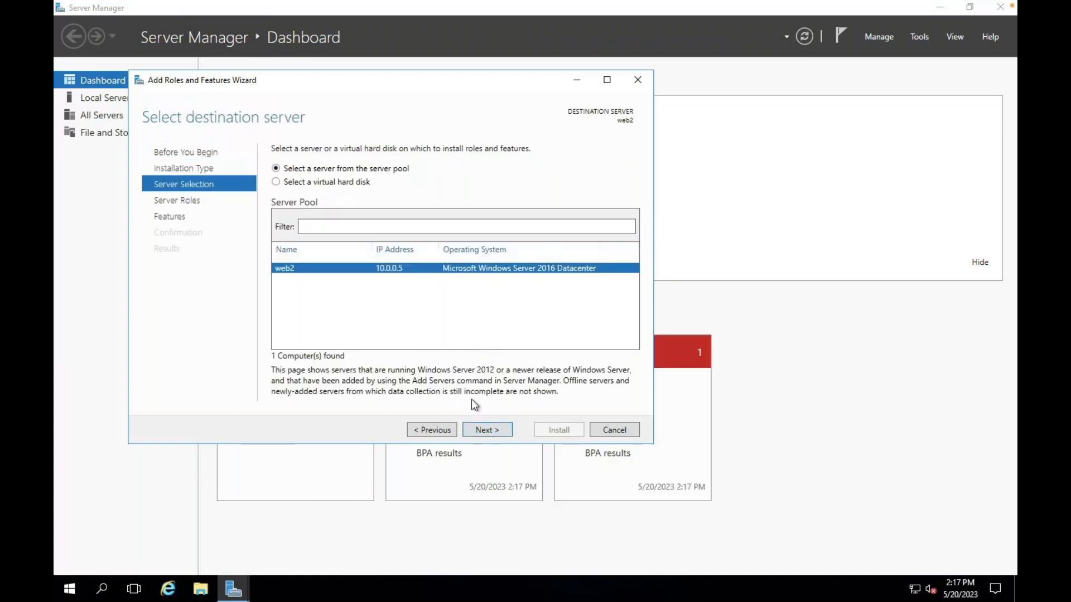
{"action": "left_click", "coordinate": [467, 431]}
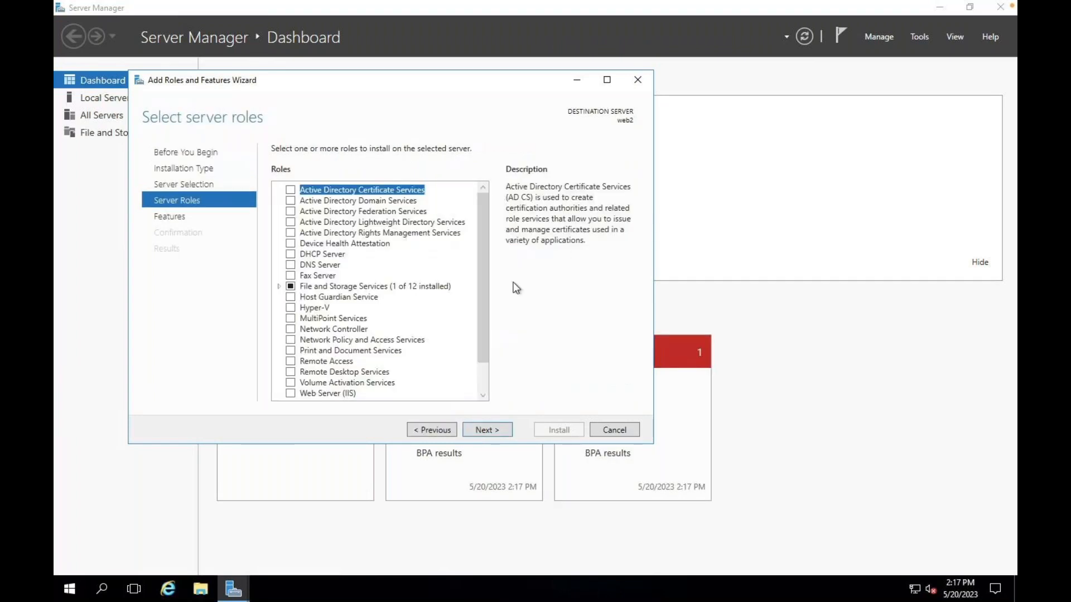
- Select Web Server (IIS) with its management tools, install it, and close the wizard
{"action": "left_click", "coordinate": [290, 393]}
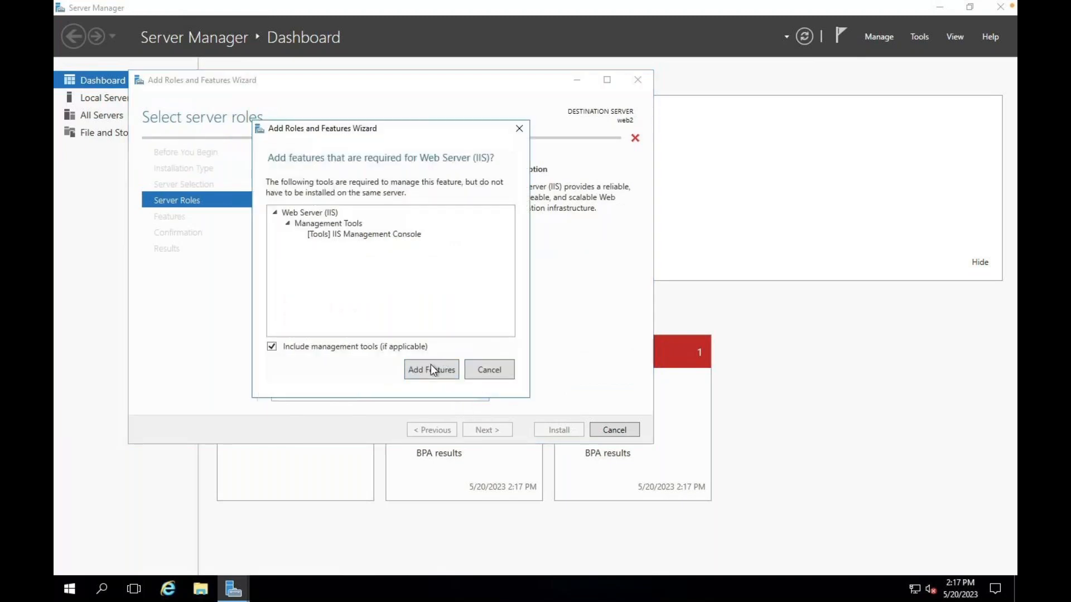
{"action": "left_click", "coordinate": [430, 368]}
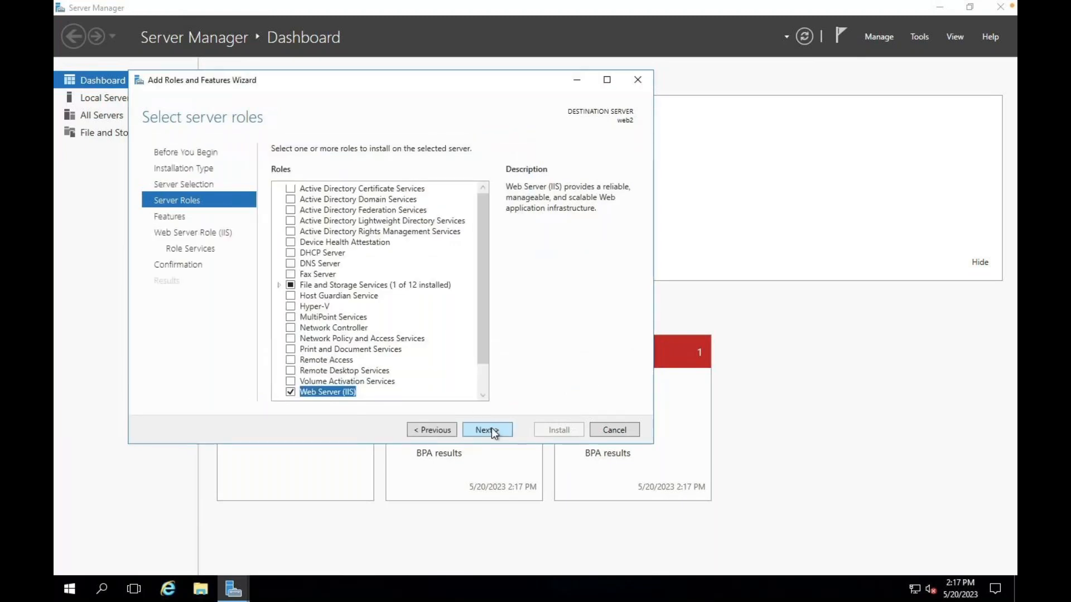
{"action": "left_click", "coordinate": [486, 430]}
{"action": "left_click", "coordinate": [486, 431]}
{"action": "left_click", "coordinate": [486, 430]}
{"action": "left_click", "coordinate": [487, 430]}
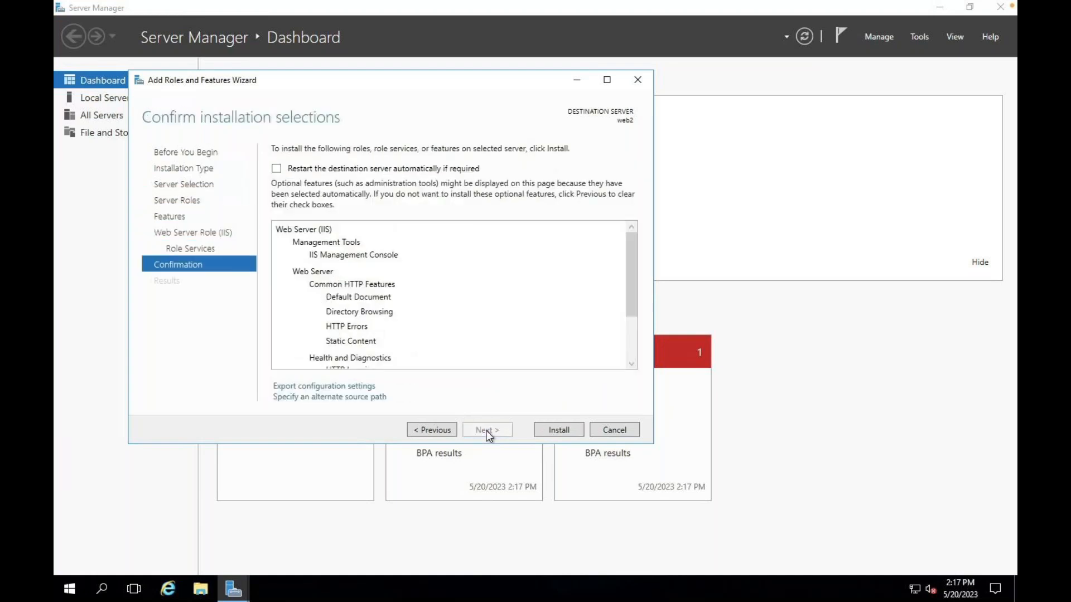
{"action": "left_click", "coordinate": [567, 430]}
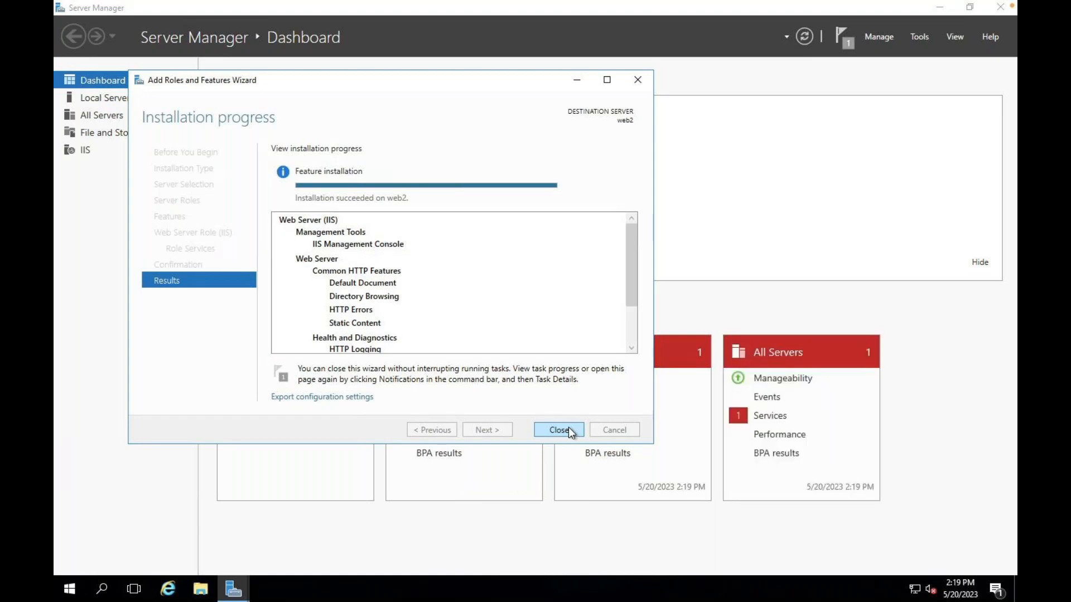
{"action": "left_click", "coordinate": [569, 427]}
- Close Server Manager and open C:\inetpub\wwwroot\iisstart in Notepad via File Explorer
{"action": "left_click", "coordinate": [1004, 12]}
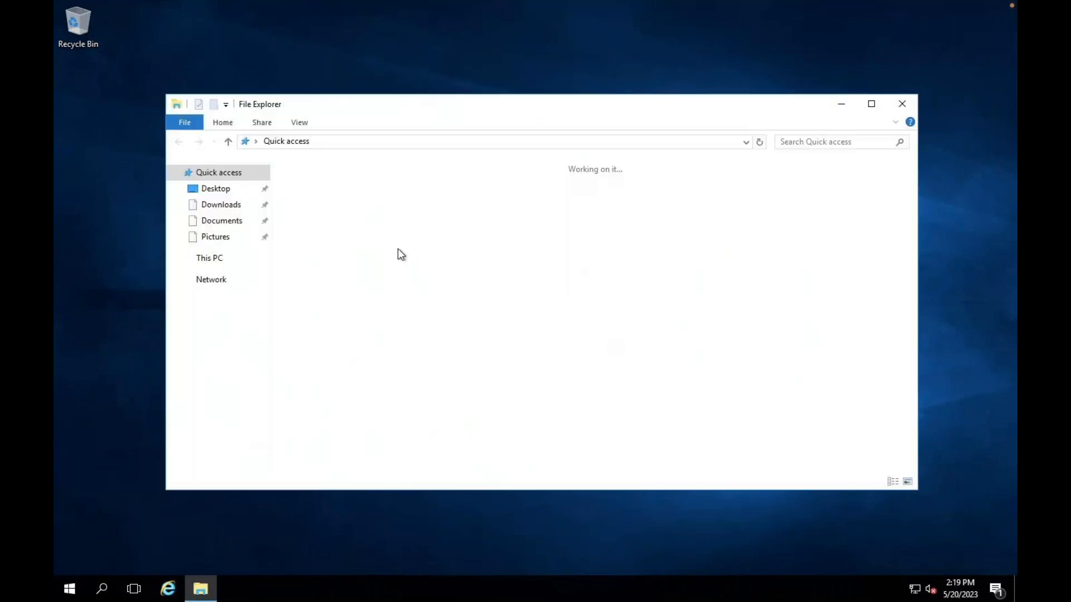
{"action": "left_click", "coordinate": [207, 259]}
{"action": "double_click", "coordinate": [357, 295]}
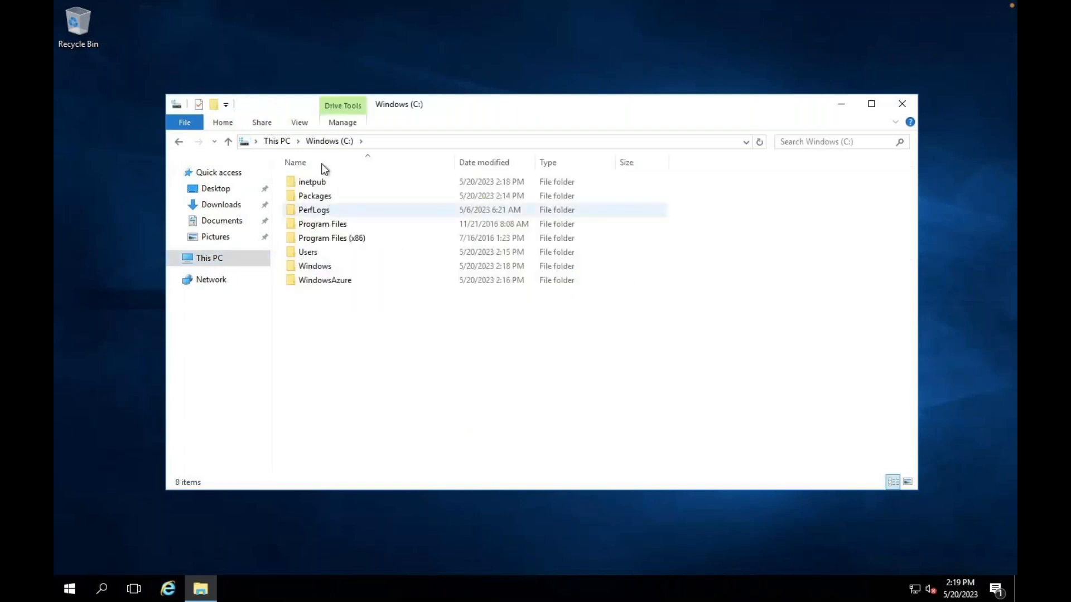
{"action": "double_click", "coordinate": [321, 188]}
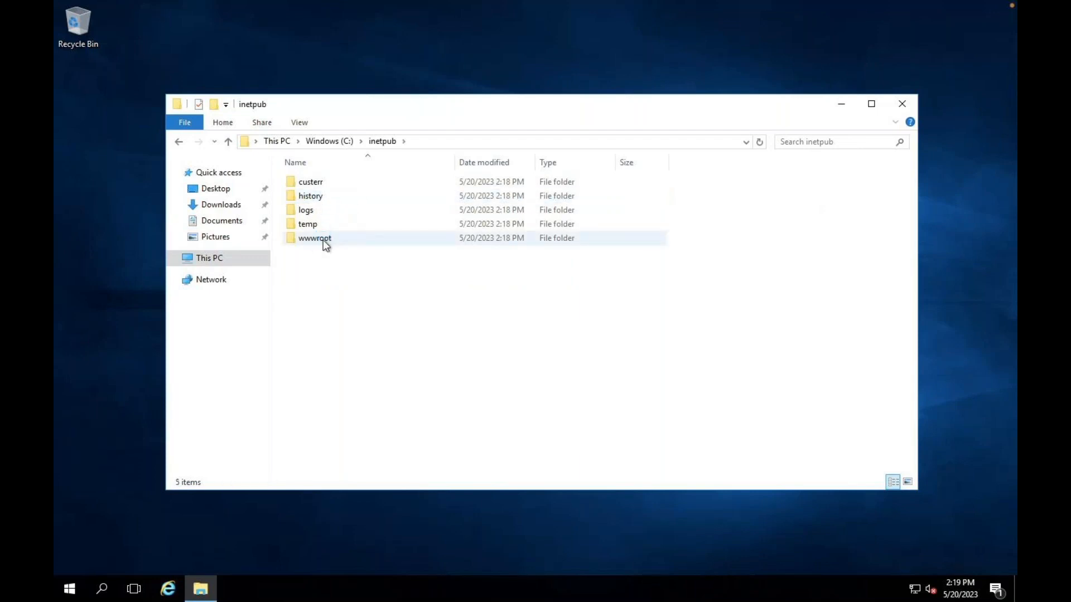
{"action": "double_click", "coordinate": [323, 240]}
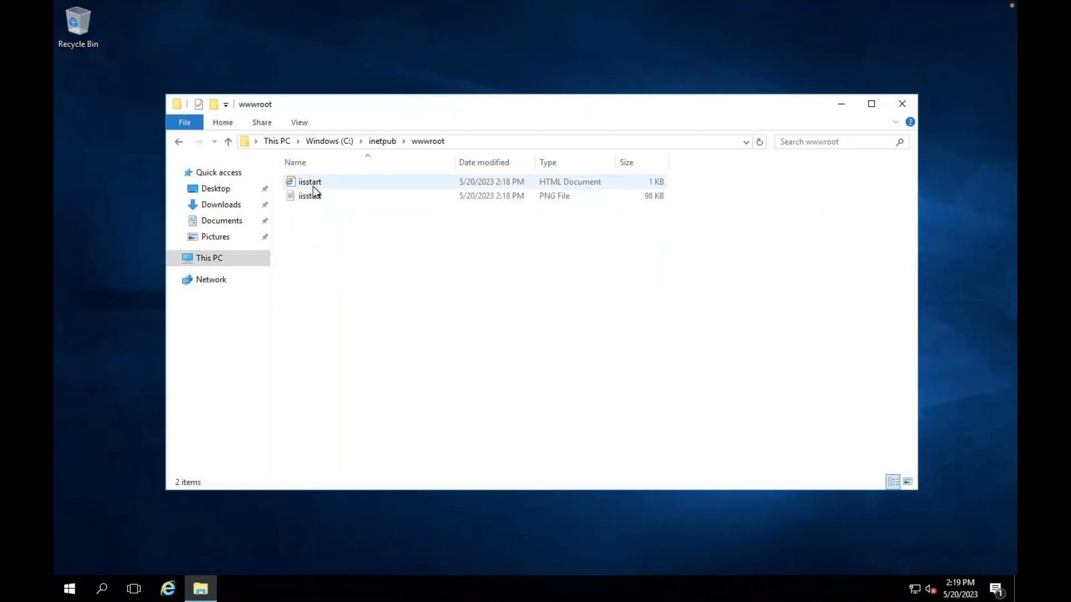
{"action": "right_click", "coordinate": [313, 184]}
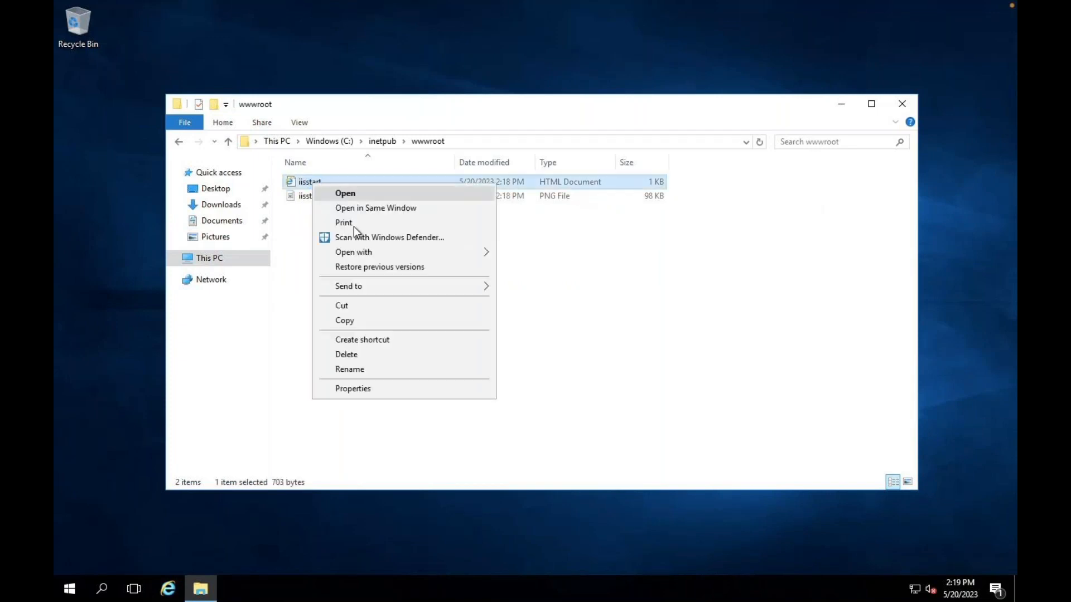
{"action": "mouse_move", "coordinate": [379, 254]}
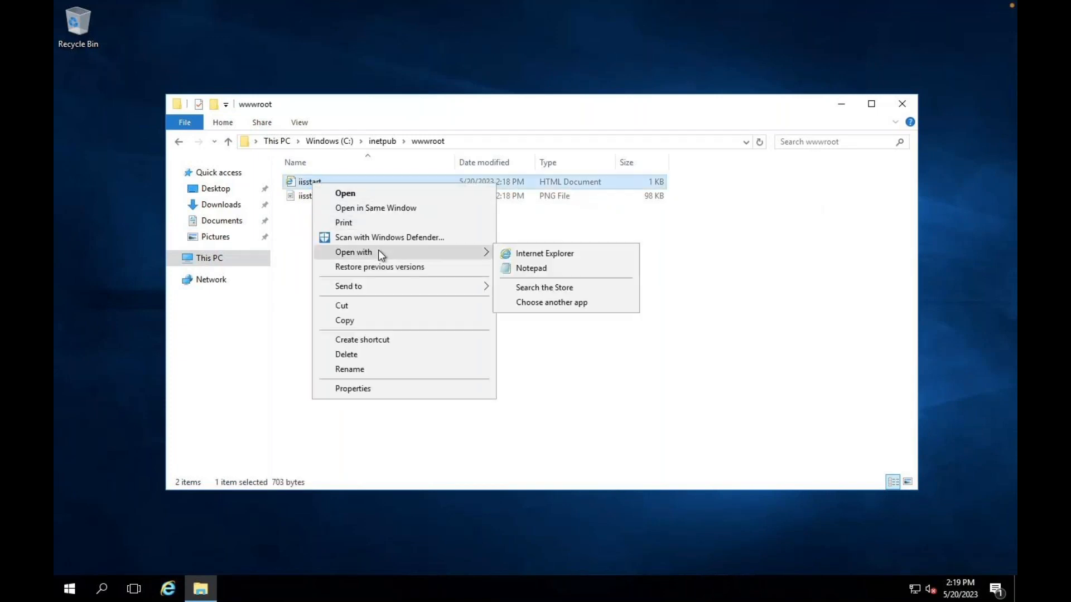
{"action": "left_click", "coordinate": [534, 270]}
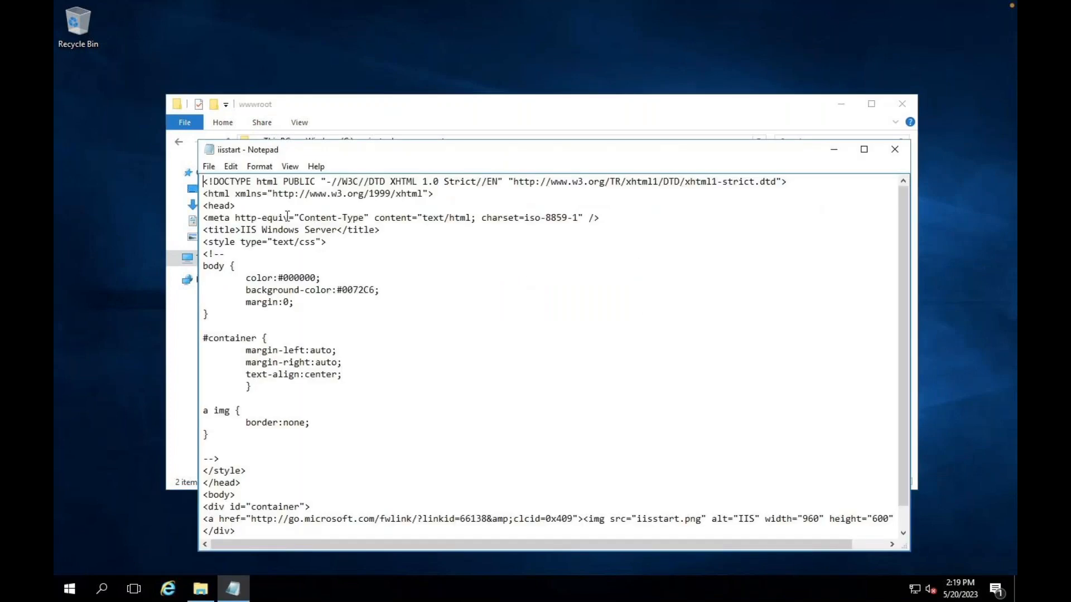
- Add 'THIS IS TEST WEB SERVER 2' below <head>, save iisstart.htm, and close Notepad and Explorer
{"action": "left_click", "coordinate": [247, 207]}
{"action": "key", "text": "Return"}
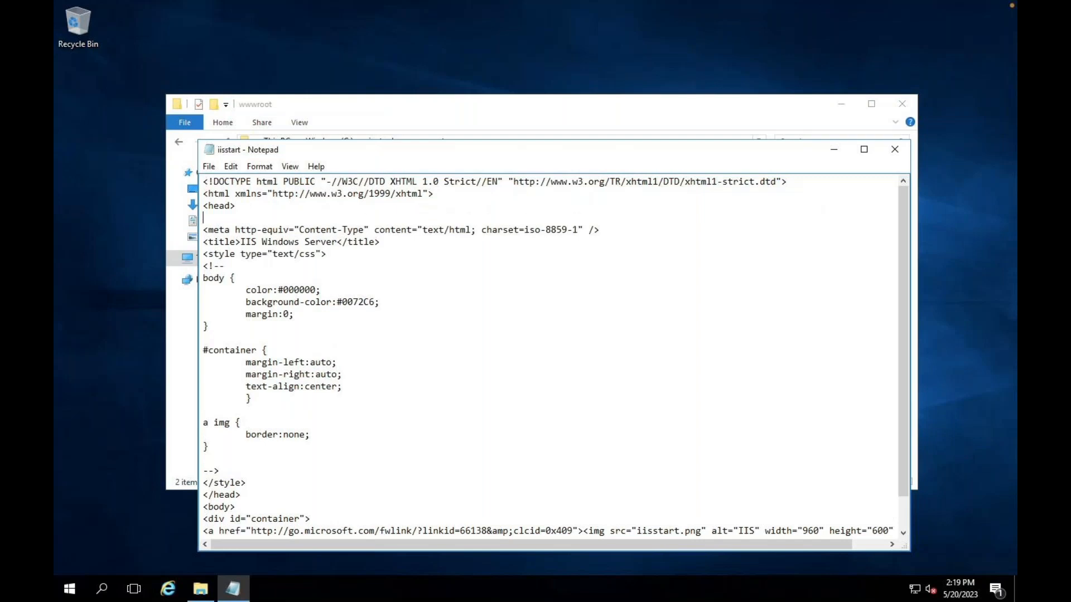
{"action": "key", "text": "Return"}
{"action": "type", "text": "THIS IS T"}
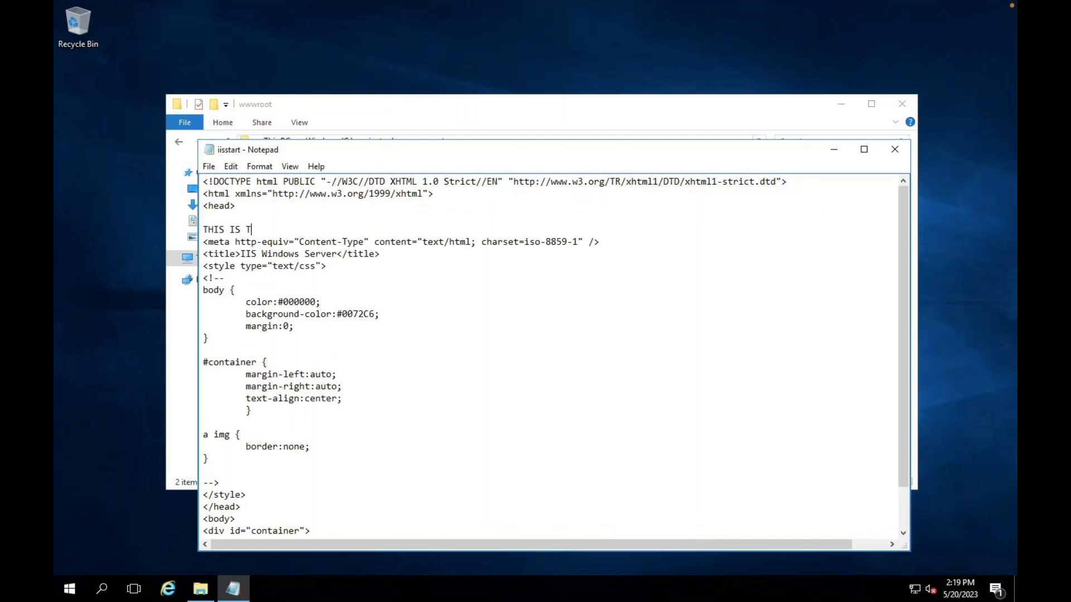
{"action": "type", "text": "EST WEB SERVER 2"}
{"action": "left_click", "coordinate": [884, 149]}
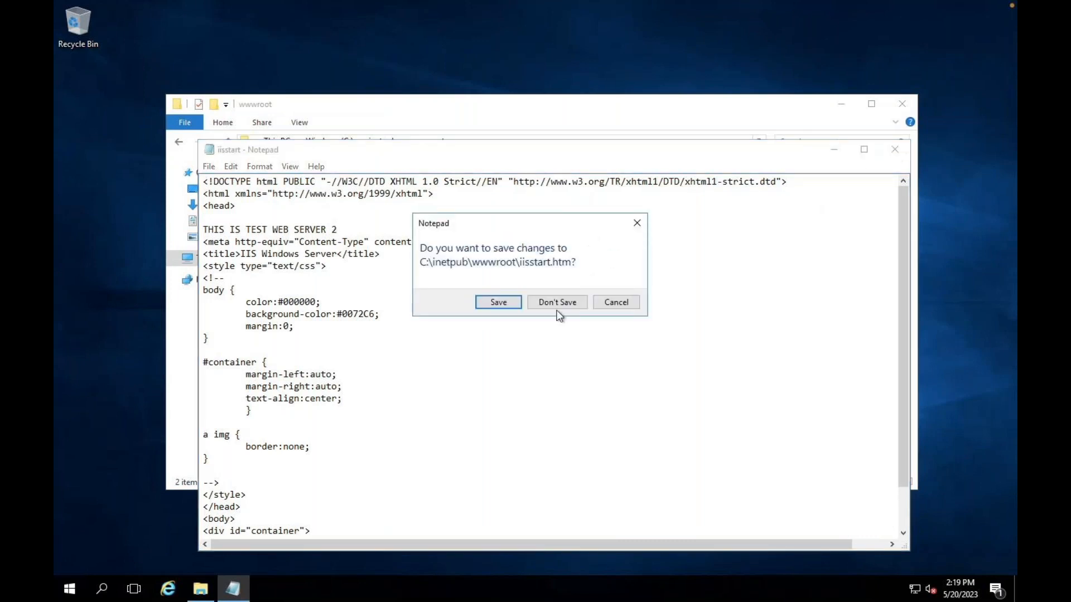
{"action": "left_click", "coordinate": [516, 304]}
{"action": "left_click", "coordinate": [901, 104]}
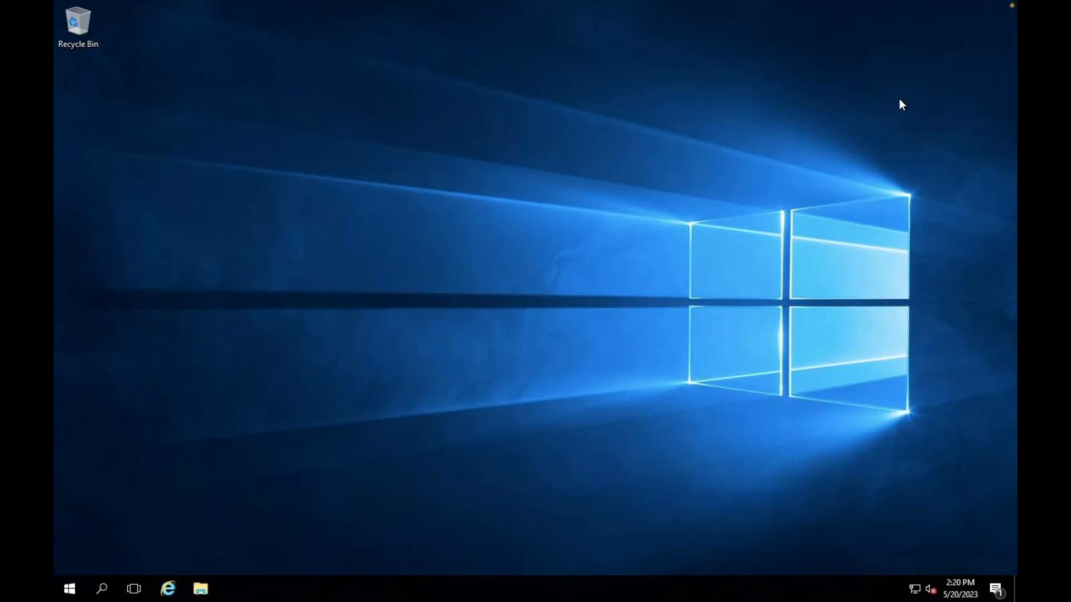
- Return to the Azure portal in Safari and go to Home, More services, Networking, Load balancers
{"action": "key", "text": "ctrl+Right"}
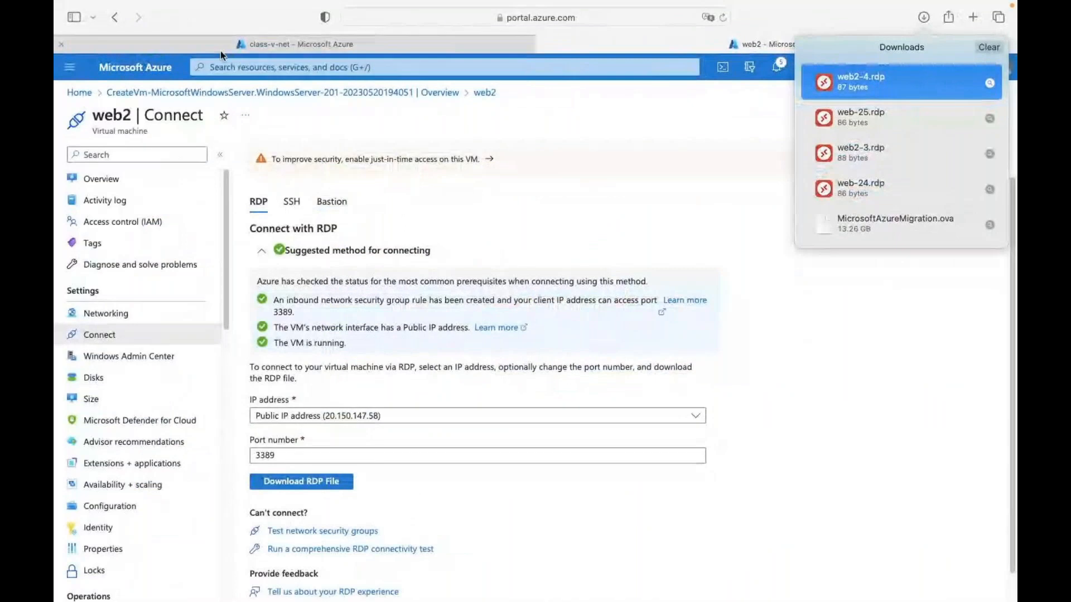
{"action": "left_click", "coordinate": [326, 45]}
{"action": "left_click", "coordinate": [148, 78]}
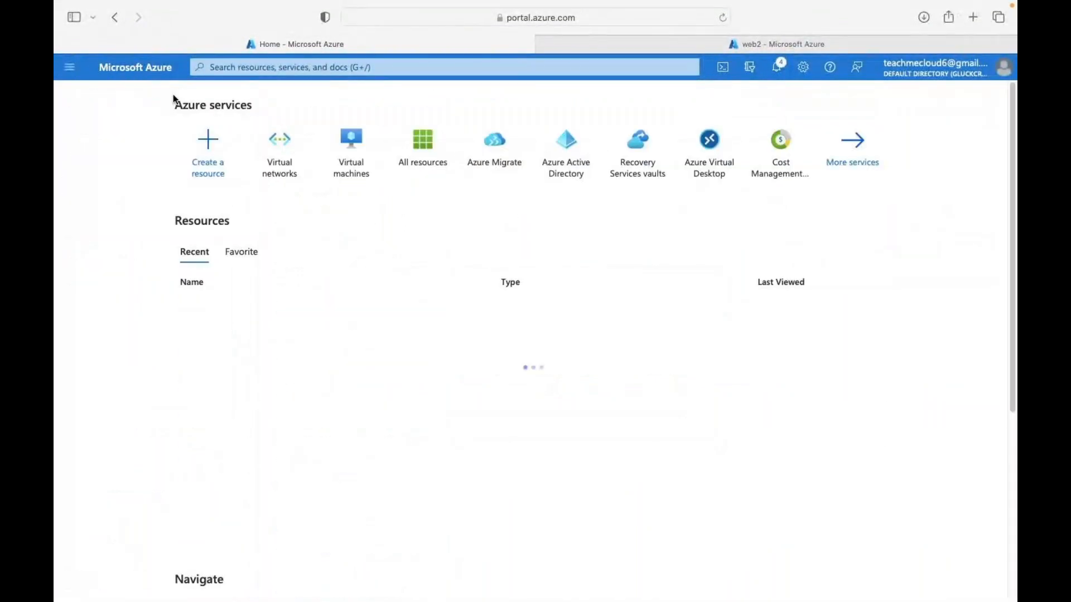
{"action": "left_click", "coordinate": [845, 164]}
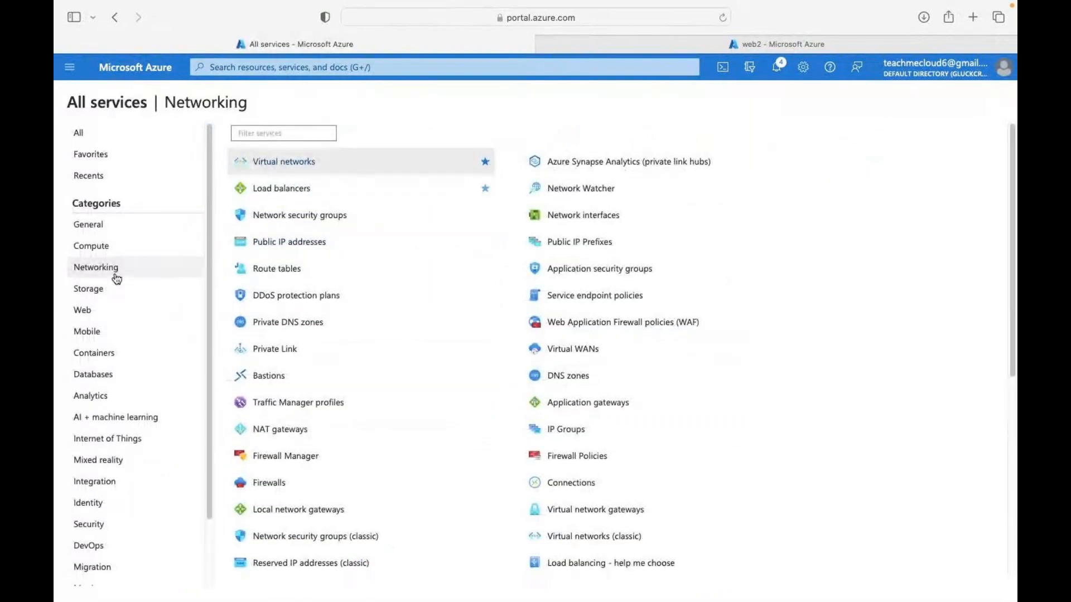
{"action": "left_click", "coordinate": [296, 187]}
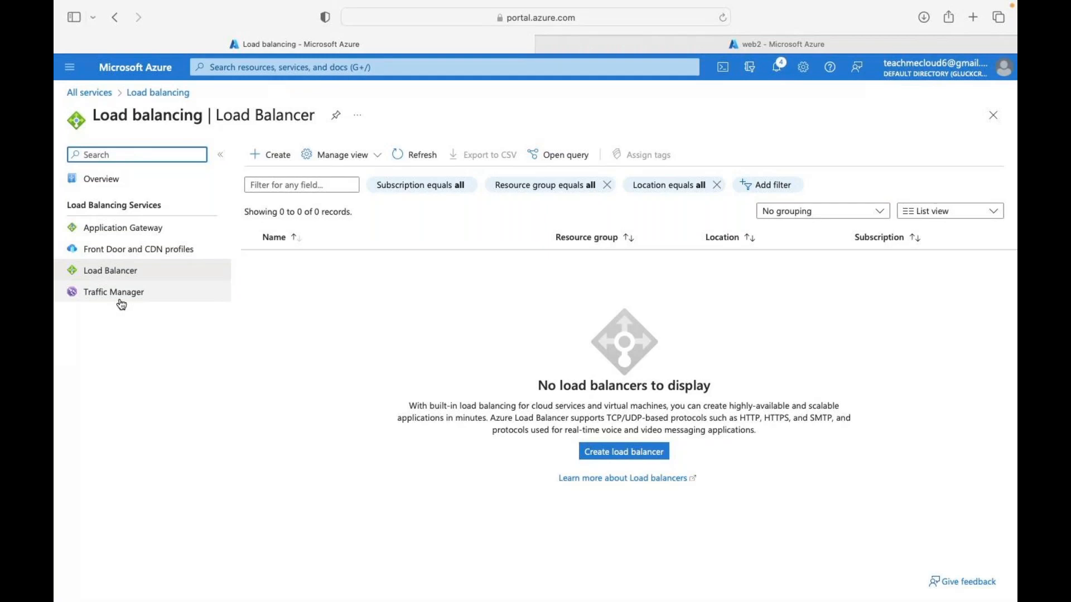
- Start a Public load balancer named AZURE-LB in resource group weekend-azure-class
{"action": "left_click", "coordinate": [137, 273]}
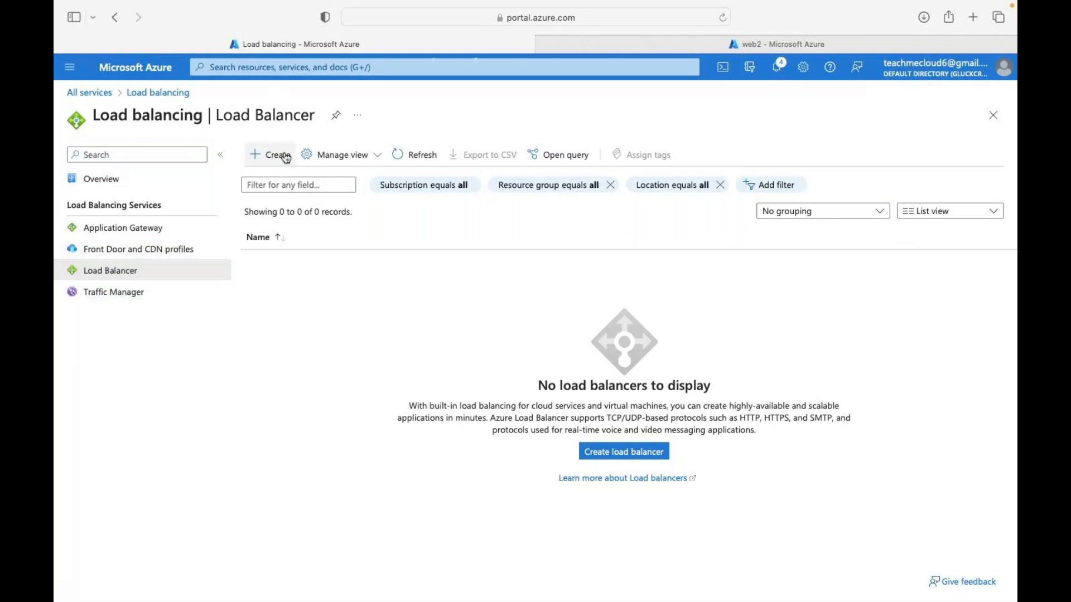
{"action": "left_click", "coordinate": [286, 159]}
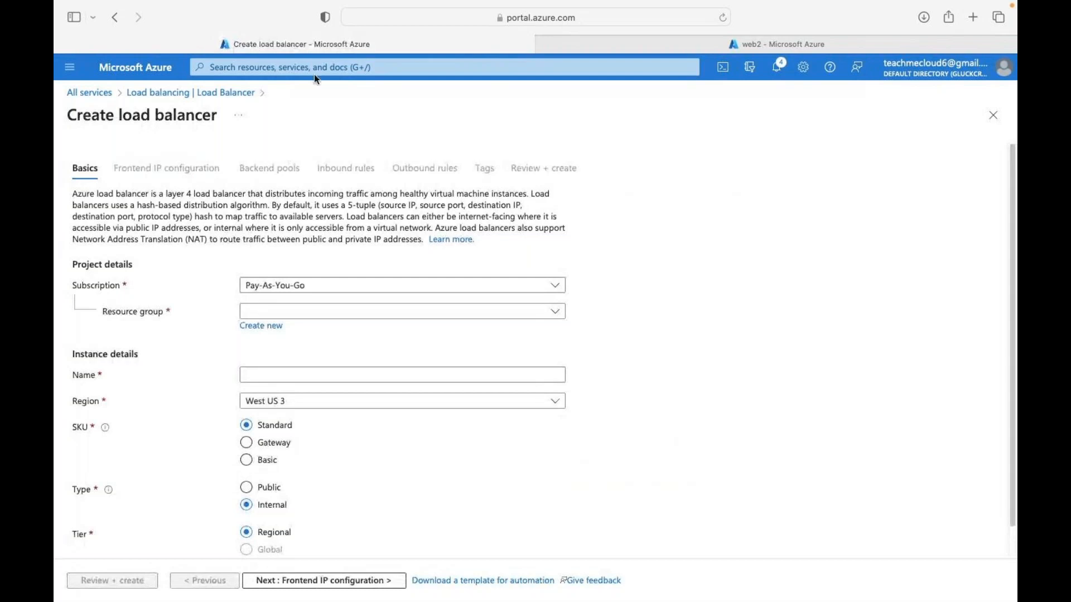
{"action": "left_click", "coordinate": [319, 316]}
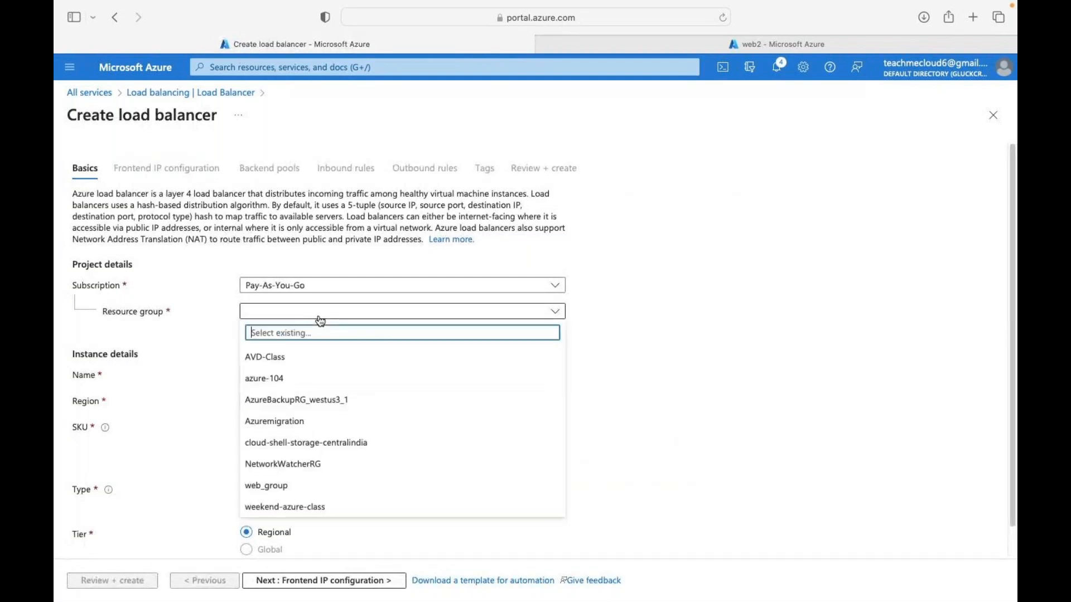
{"action": "left_click", "coordinate": [275, 507]}
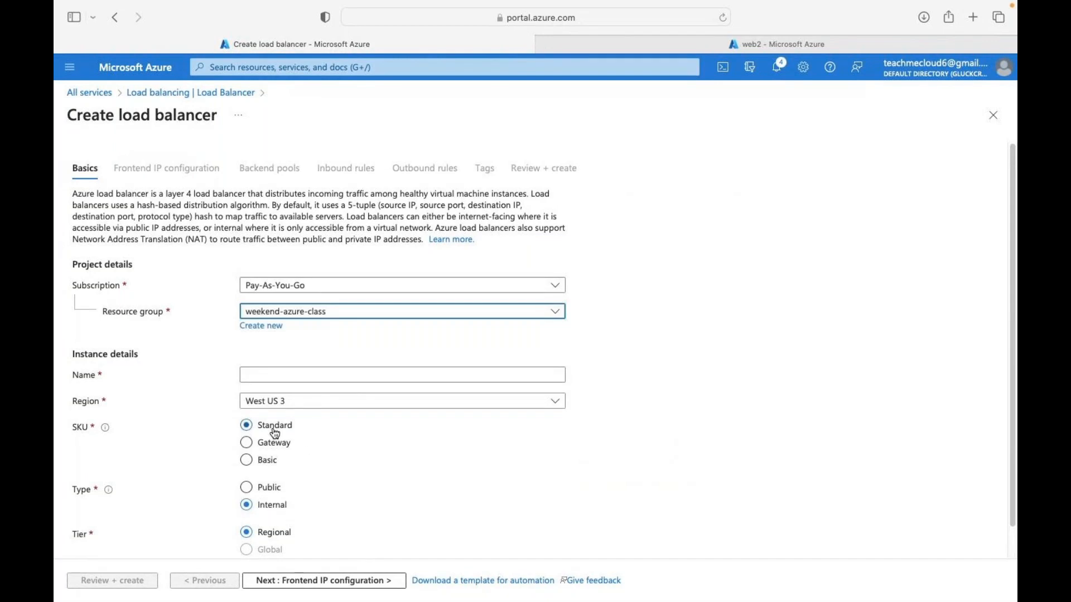
{"action": "left_click", "coordinate": [277, 378]}
{"action": "type", "text": "AZURE-LB"}
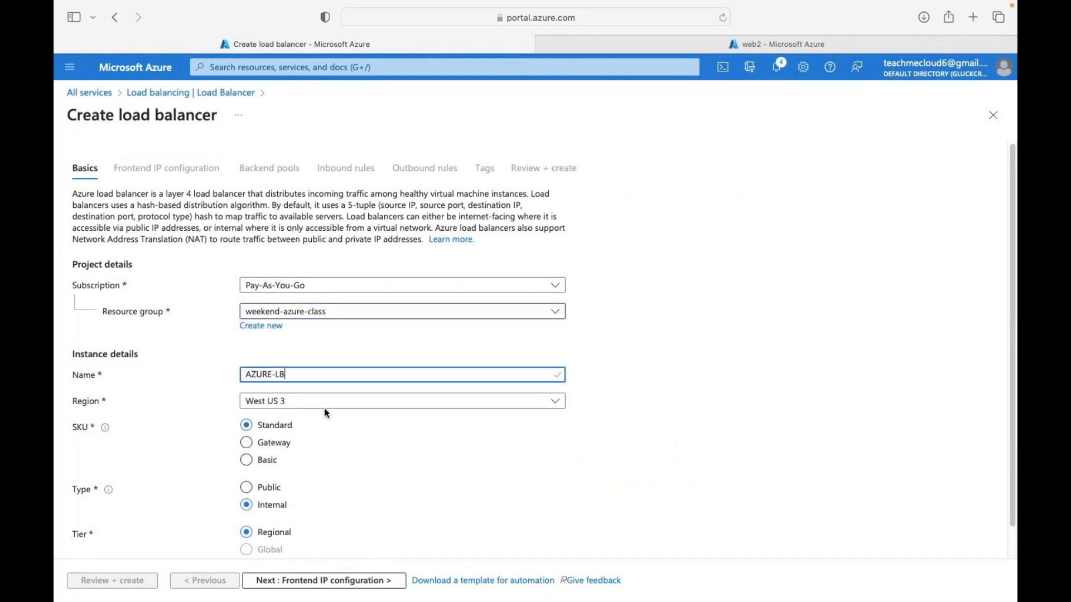
{"action": "scroll", "coordinate": [310, 466], "scroll_direction": "down", "scroll_amount": 1}
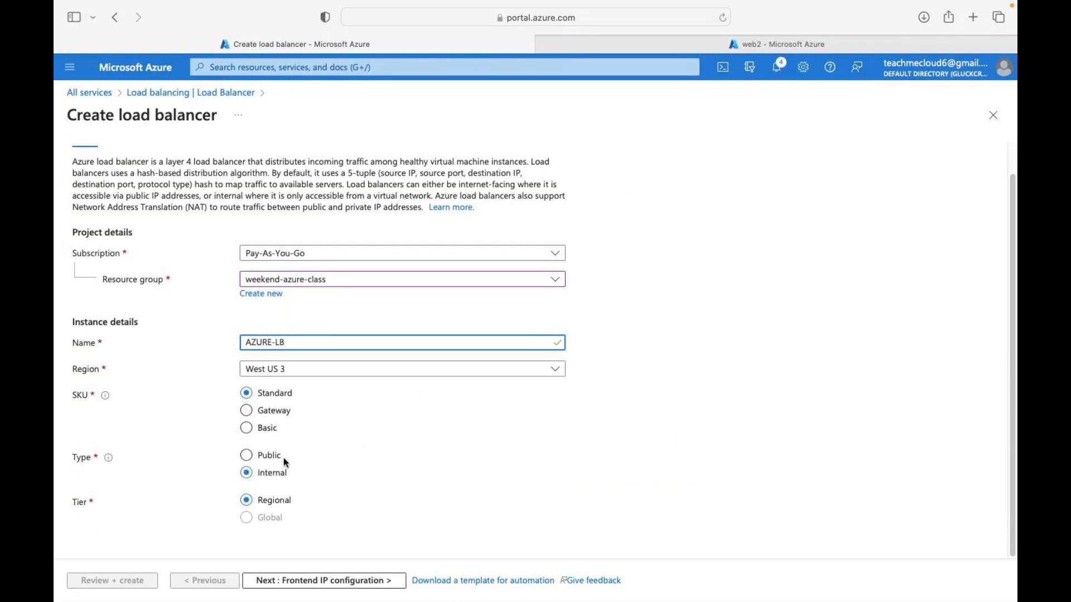
{"action": "left_click", "coordinate": [250, 462]}
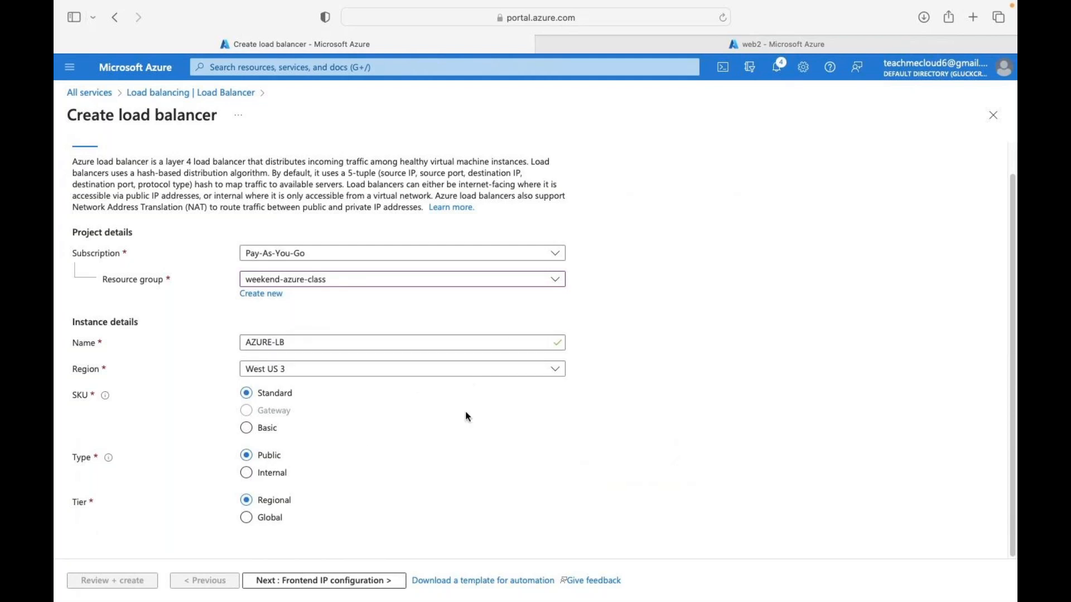
{"action": "left_click", "coordinate": [338, 582]}
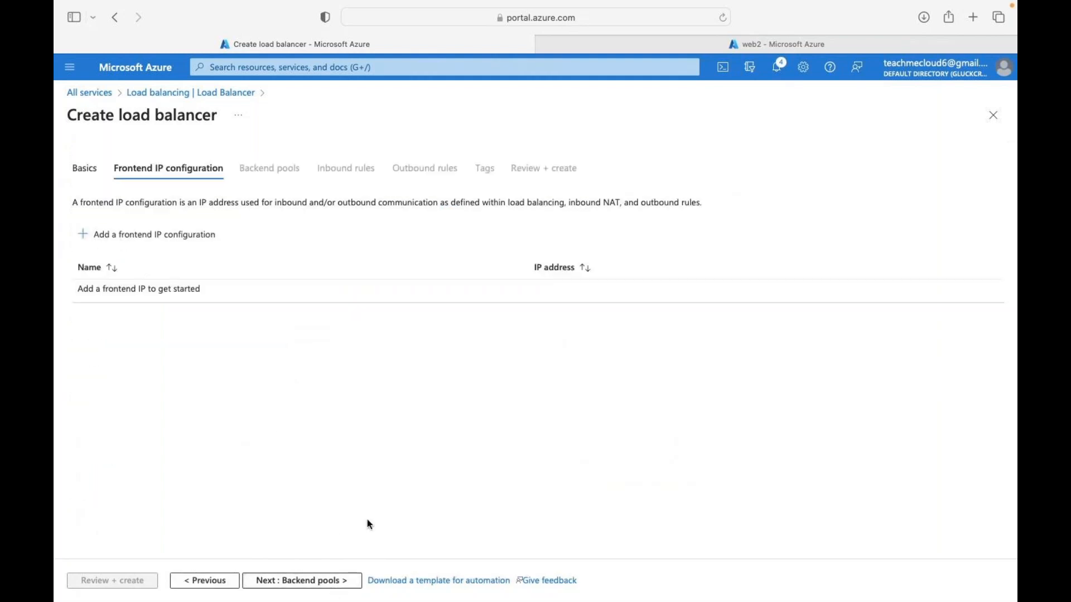
- Add frontend IP configuration 'test' using a new public IP named lb-pub-ip
{"action": "left_click", "coordinate": [156, 240]}
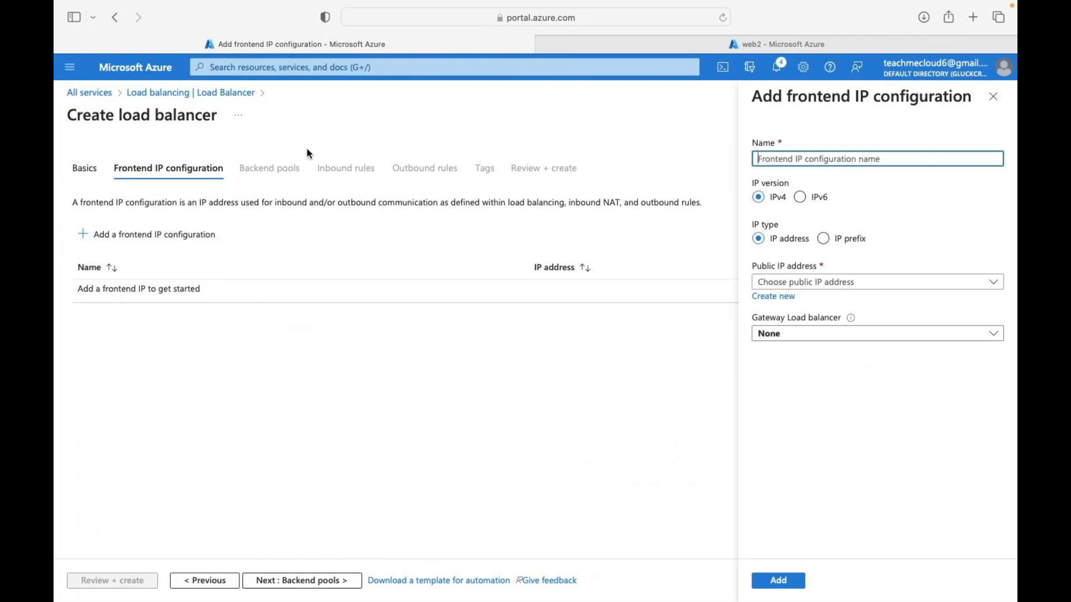
{"action": "type", "text": "test"}
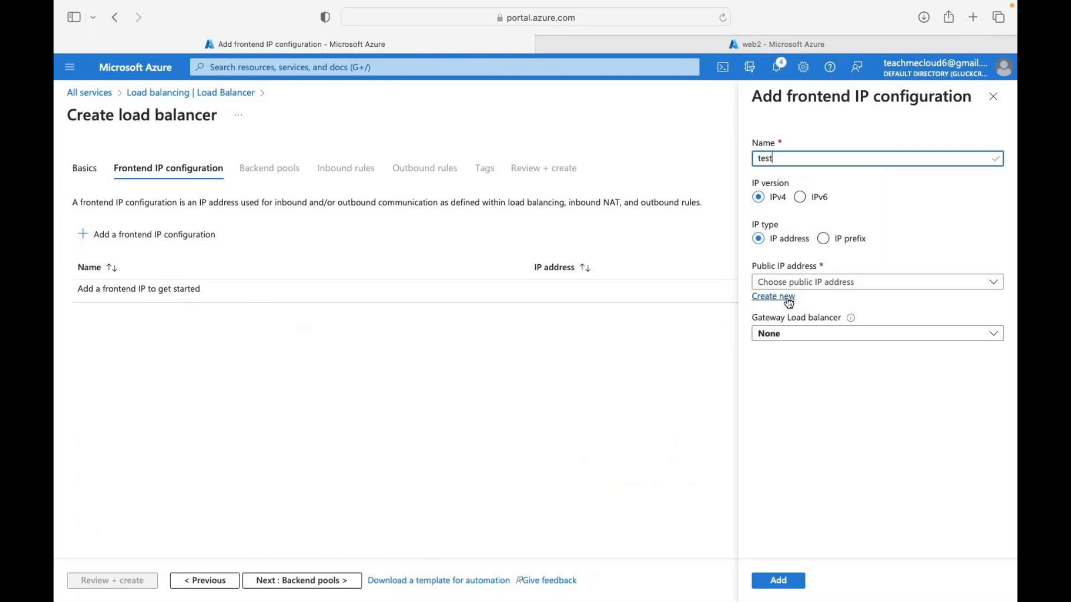
{"action": "left_click", "coordinate": [789, 302]}
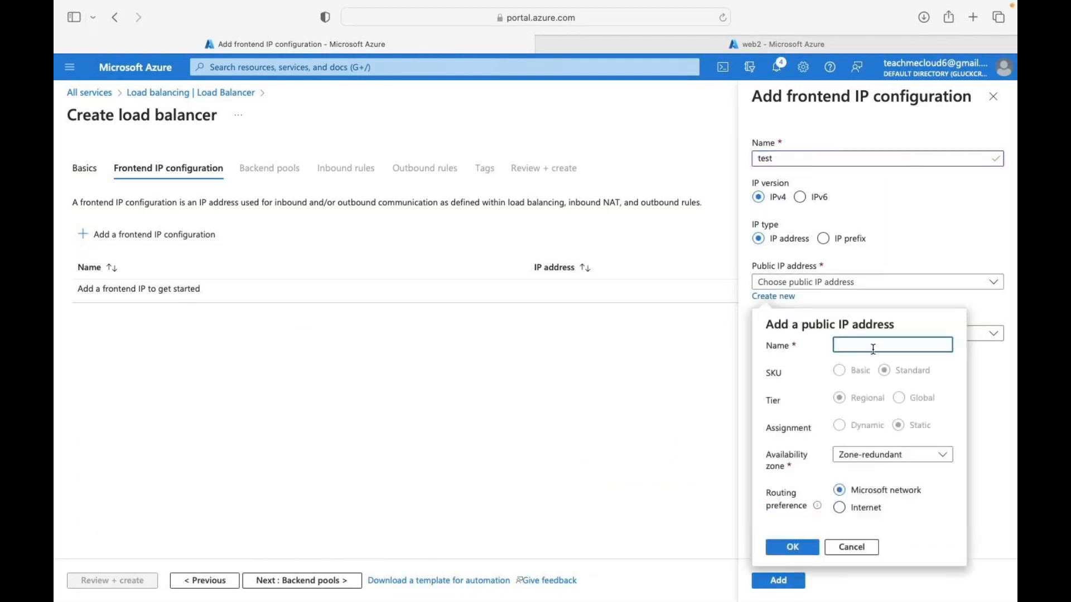
{"action": "type", "text": "lb-pub-ip"}
{"action": "left_click", "coordinate": [812, 548]}
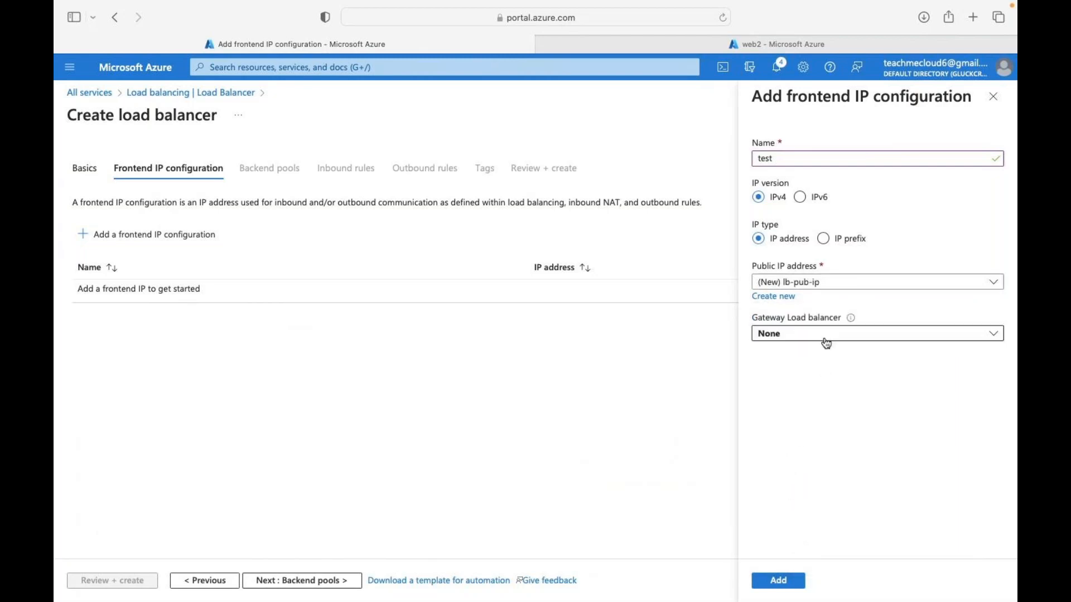
{"action": "left_click", "coordinate": [778, 579]}
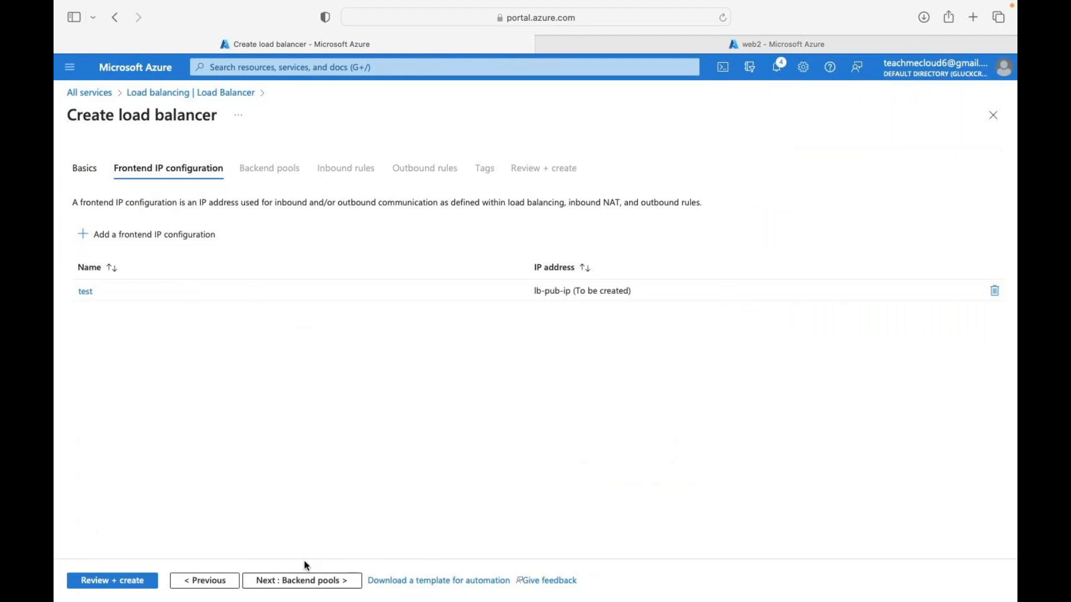
{"action": "left_click", "coordinate": [305, 580]}
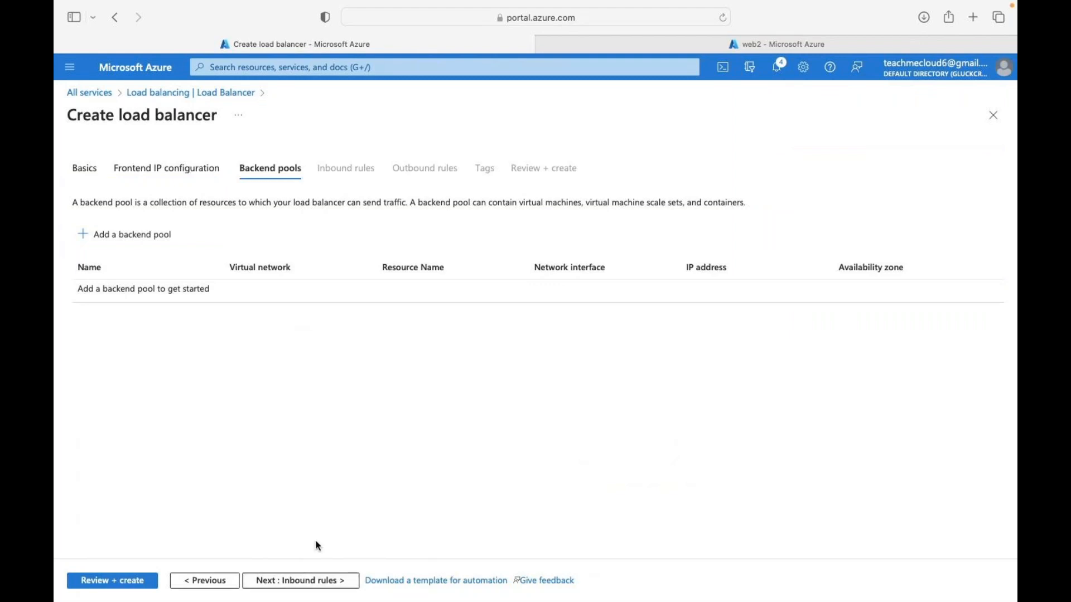
- Create backend pool test-pool on virtual network web-vnet
{"action": "left_click", "coordinate": [121, 239]}
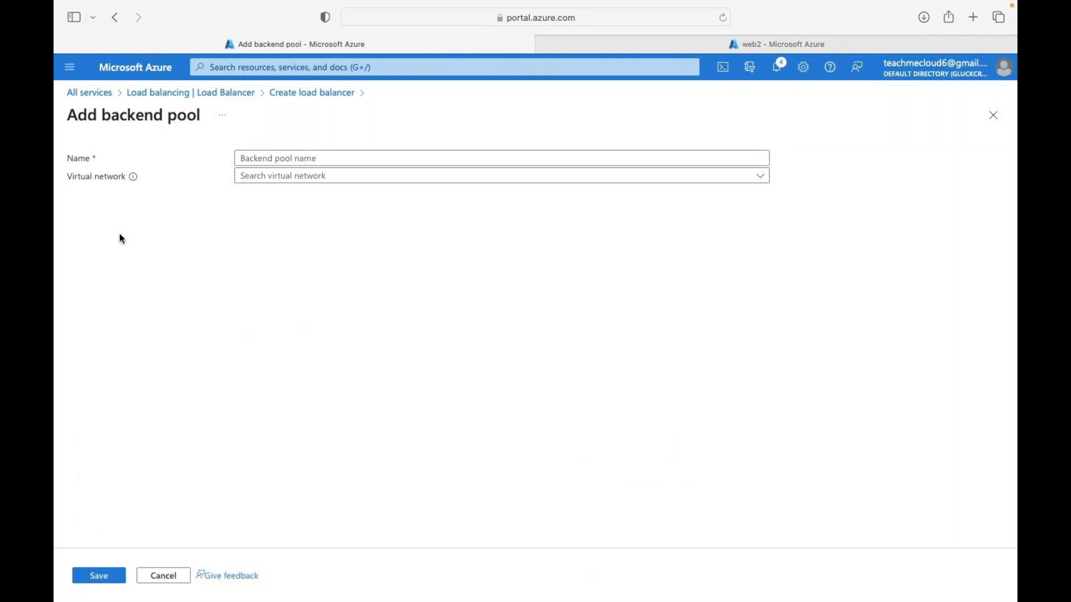
{"action": "left_click", "coordinate": [306, 156]}
{"action": "left_click", "coordinate": [306, 158]}
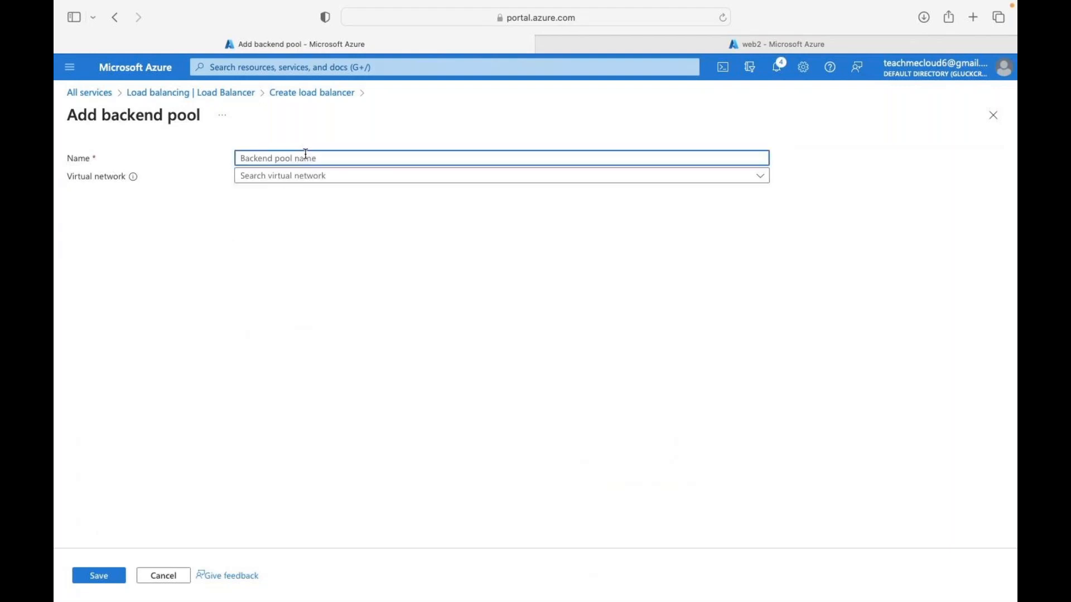
{"action": "type", "text": "test-pool"}
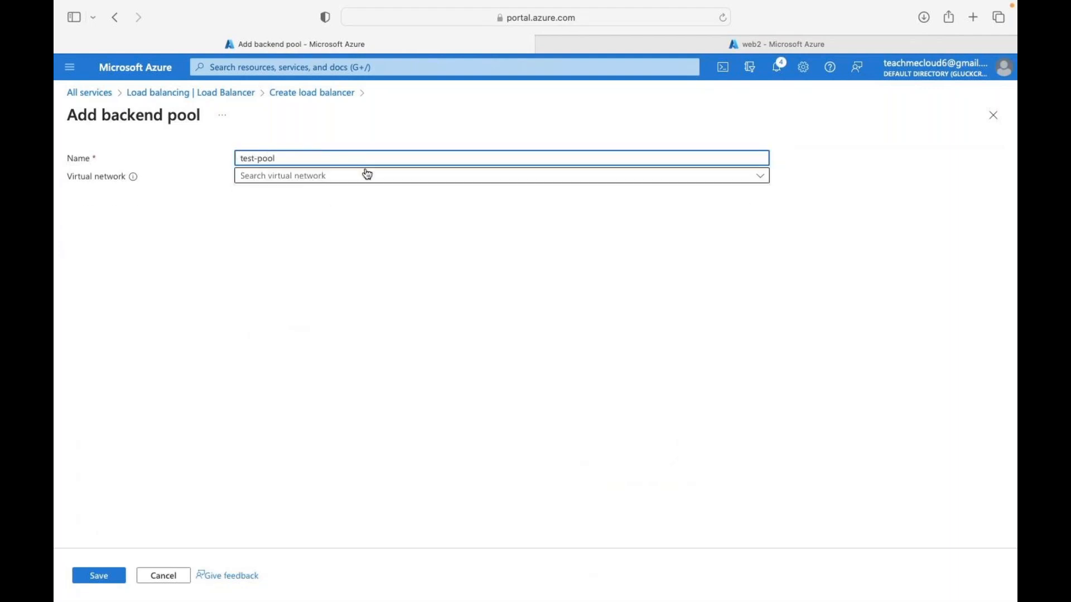
{"action": "left_click", "coordinate": [367, 175]}
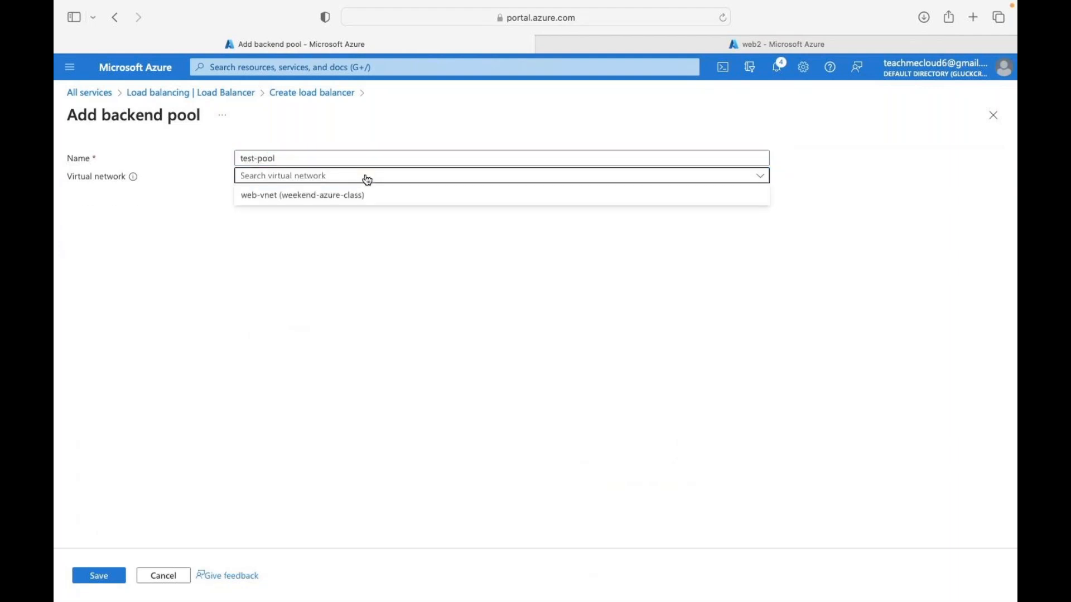
{"action": "left_click", "coordinate": [301, 198]}
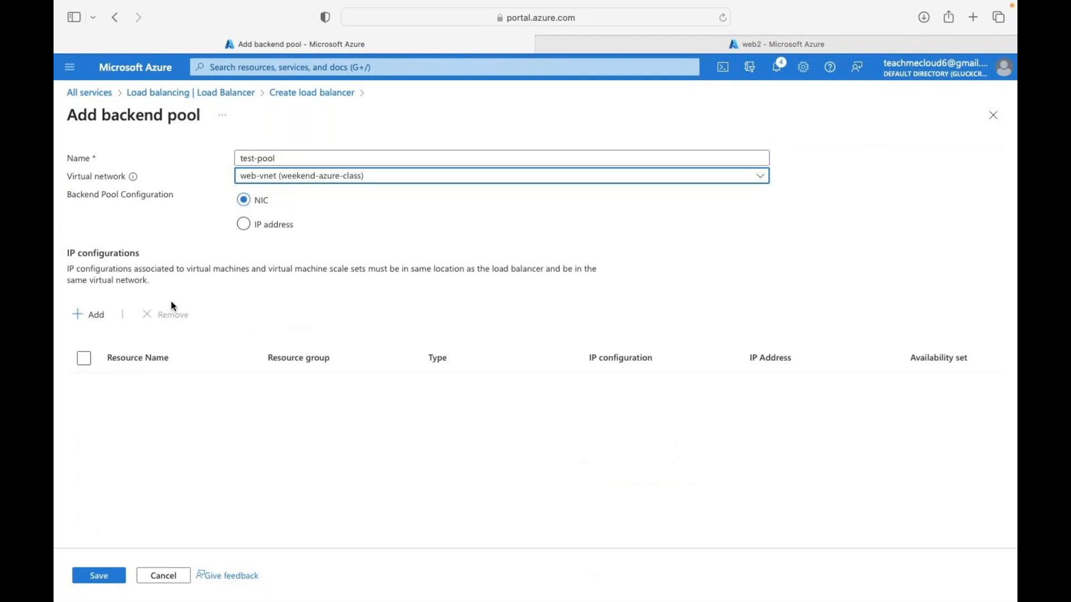
- Add the web and web2 virtual machines to test-pool and save the pool
{"action": "left_click", "coordinate": [98, 317]}
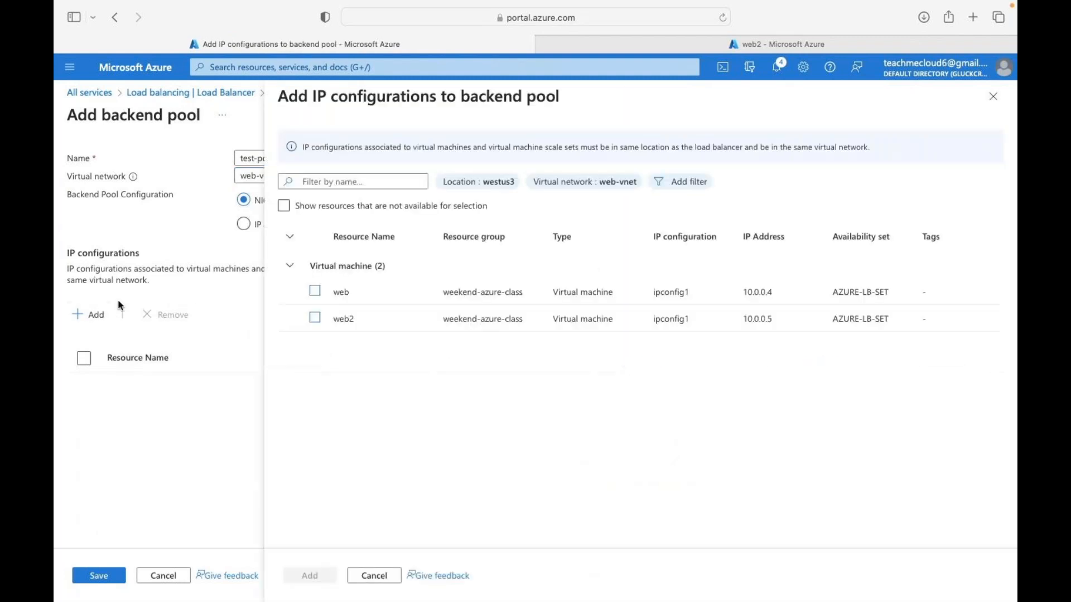
{"action": "left_click", "coordinate": [314, 290]}
{"action": "left_click", "coordinate": [315, 317]}
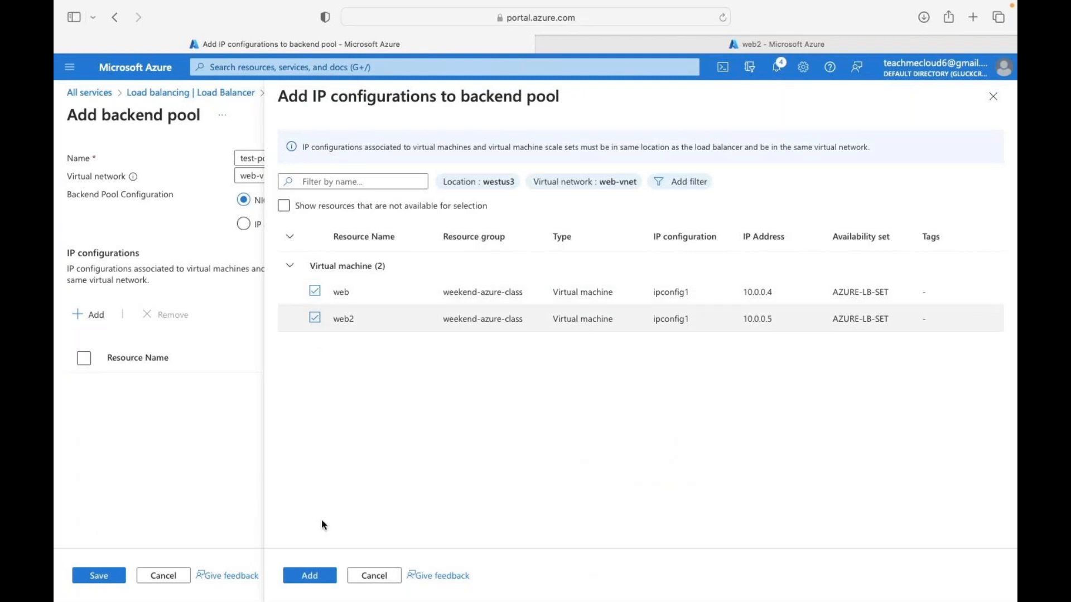
{"action": "left_click", "coordinate": [316, 576]}
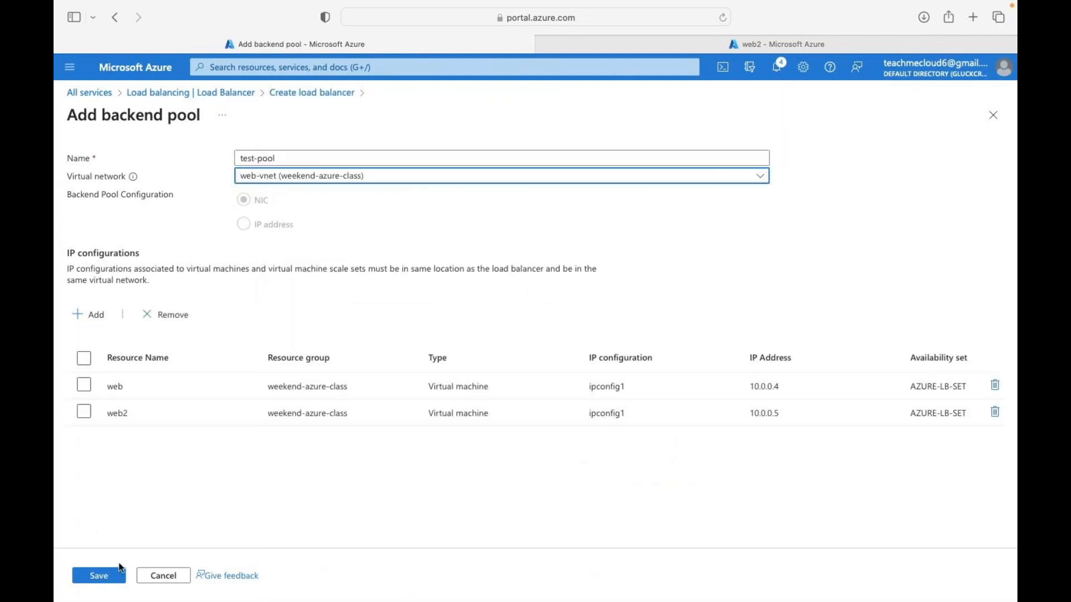
{"action": "left_click", "coordinate": [100, 576]}
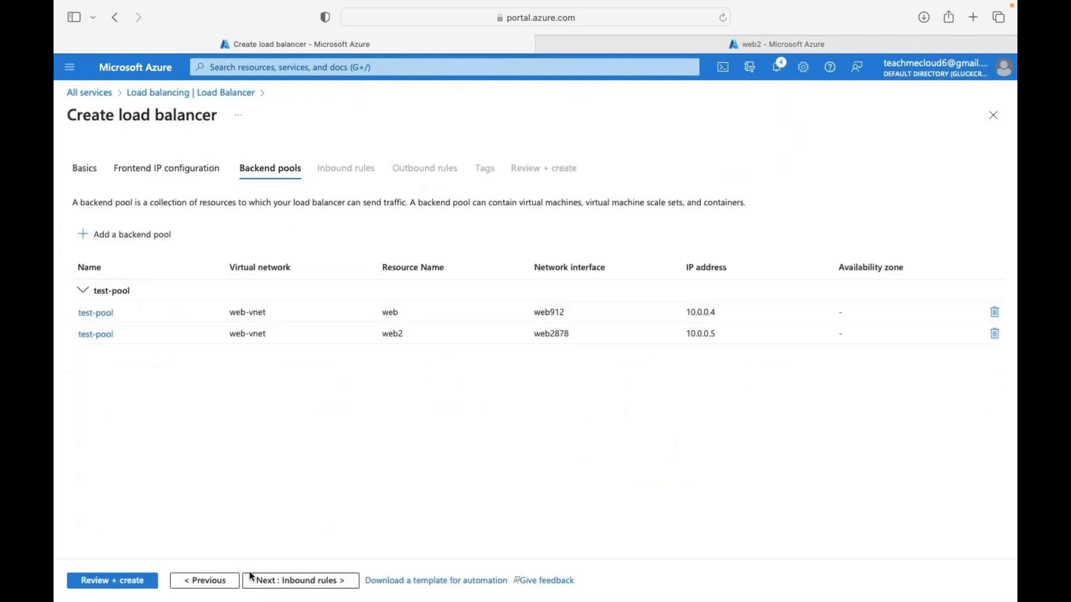
{"action": "left_click", "coordinate": [304, 583]}
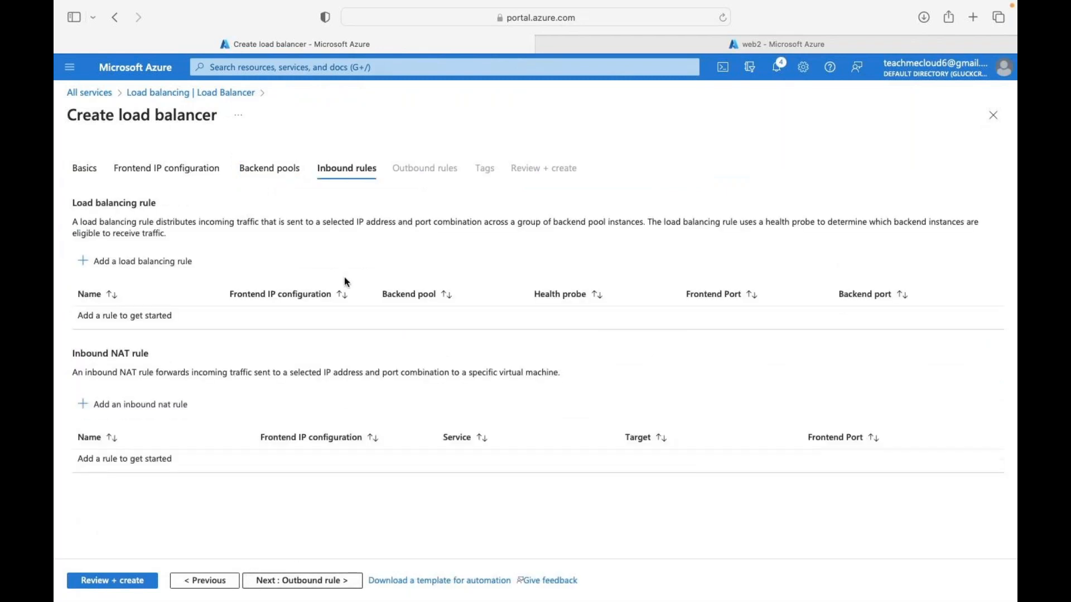
- Define rule test-rule with frontend test, backend pool test-pool, frontend port 80, backend port 80
{"action": "left_click", "coordinate": [141, 262]}
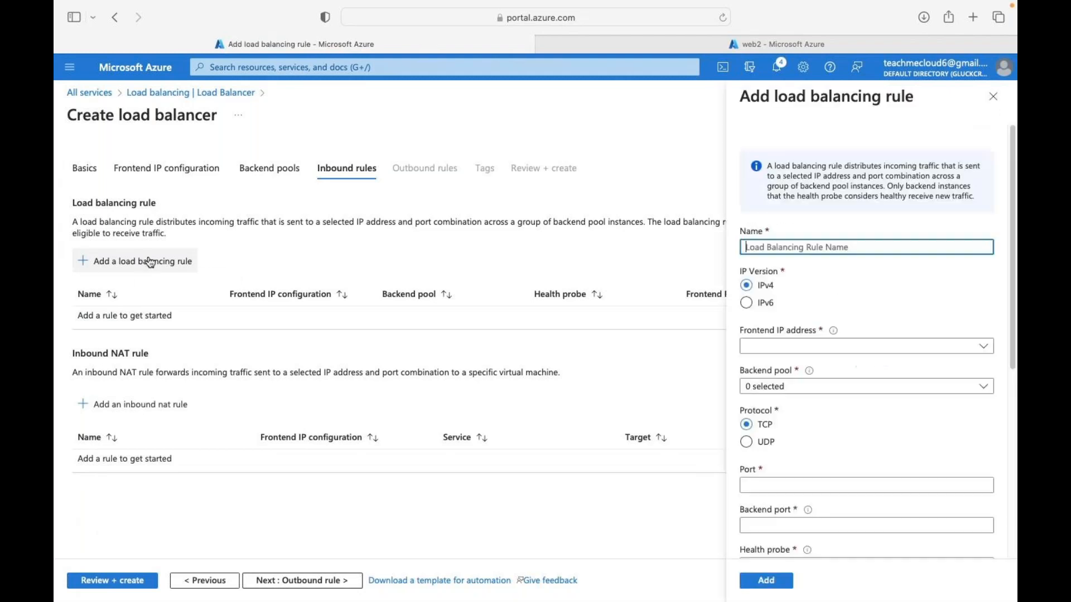
{"action": "type", "text": "te"}
{"action": "type", "text": "st"}
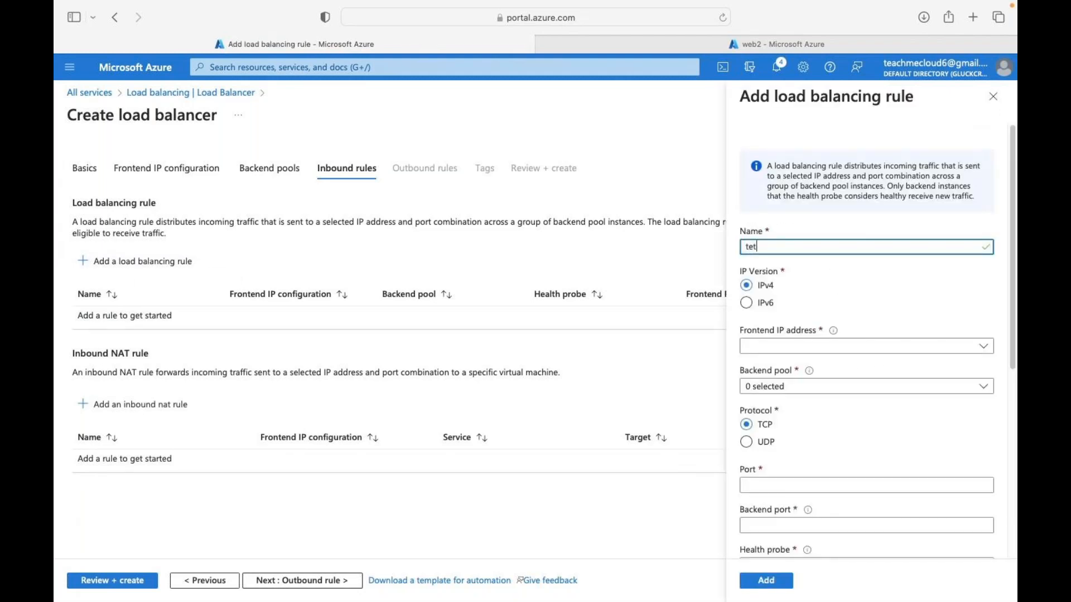
{"action": "type", "text": "-rule"}
{"action": "left_click", "coordinate": [829, 347]}
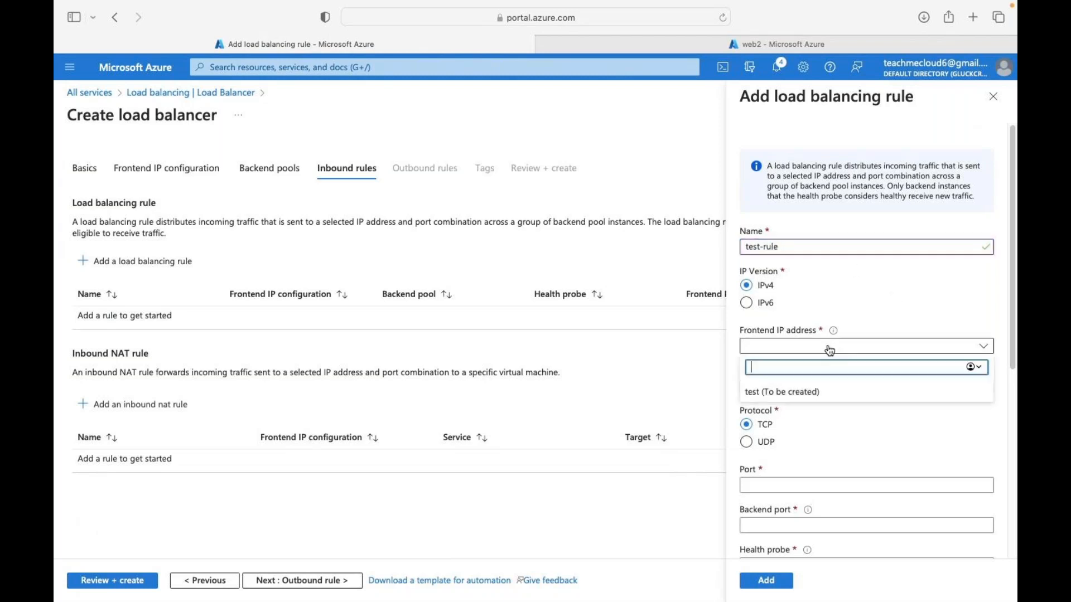
{"action": "left_click", "coordinate": [781, 392]}
{"action": "left_click", "coordinate": [802, 393]}
{"action": "left_click", "coordinate": [752, 440]}
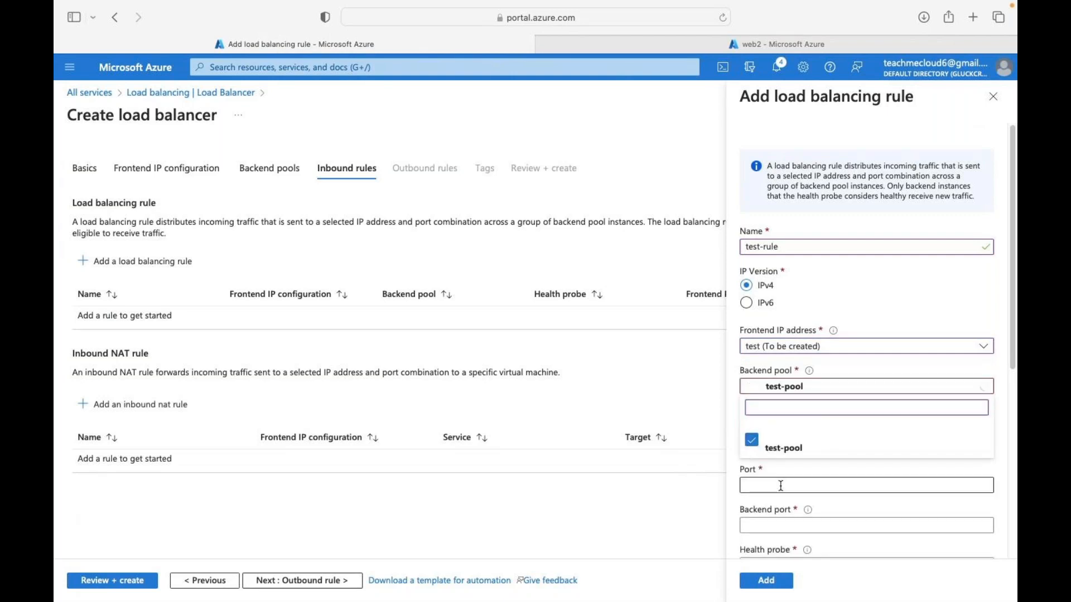
{"action": "left_click", "coordinate": [781, 486]}
{"action": "scroll", "coordinate": [781, 479], "scroll_direction": "down", "scroll_amount": 2}
{"action": "left_click", "coordinate": [773, 442]}
{"action": "type", "text": "80"}
{"action": "left_click", "coordinate": [795, 479]}
{"action": "type", "text": "80"}
- Give test-rule a new TCP health probe named testing and add the rule
{"action": "left_click", "coordinate": [820, 525]}
{"action": "scroll", "coordinate": [821, 530], "scroll_direction": "down", "scroll_amount": 4}
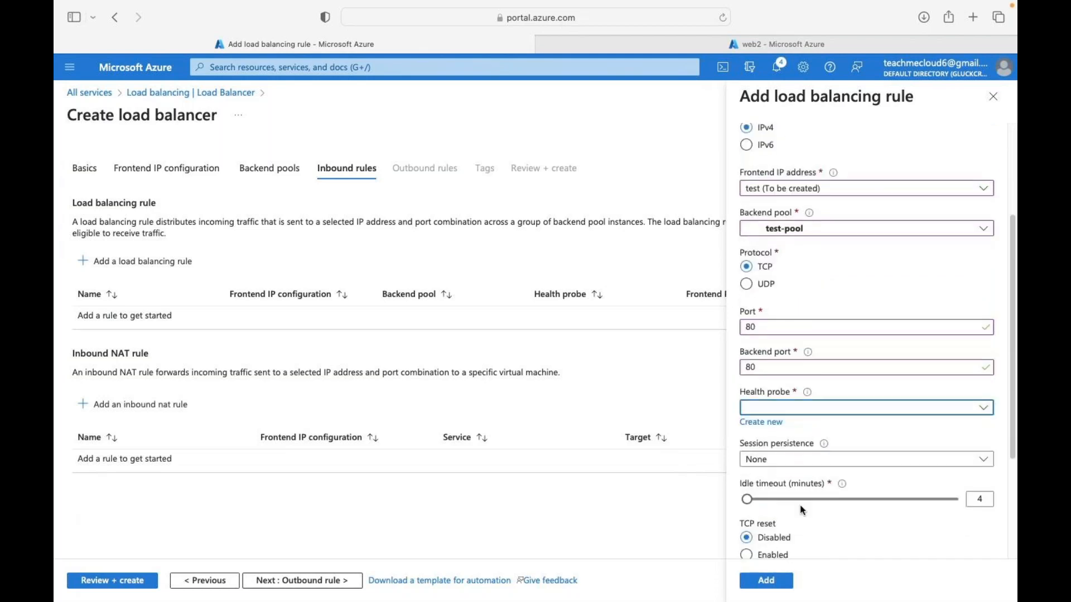
{"action": "left_click", "coordinate": [757, 423]}
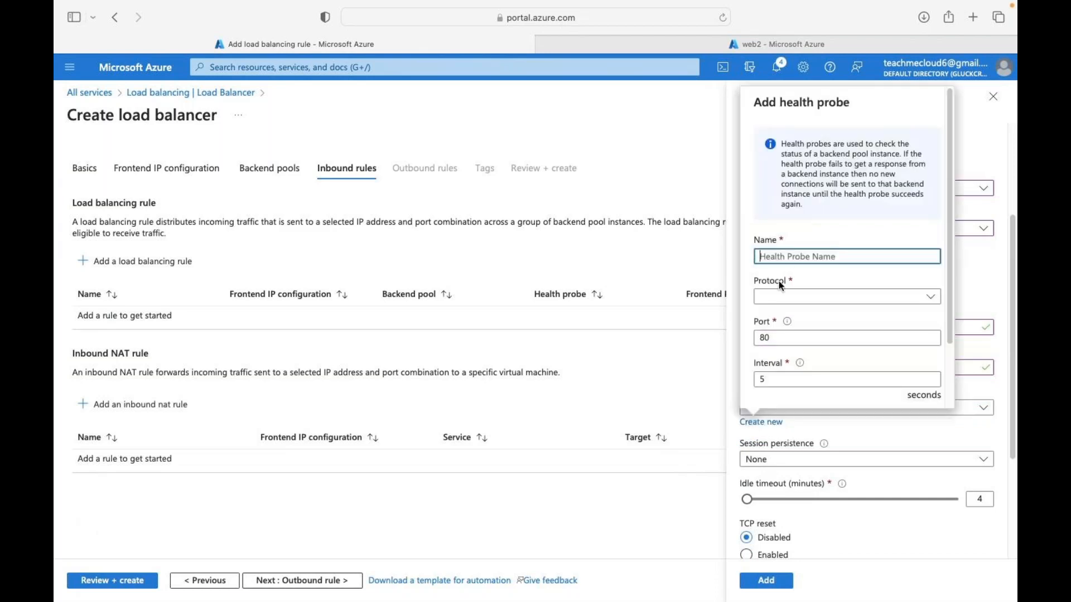
{"action": "type", "text": "testing"}
{"action": "left_click", "coordinate": [790, 296]}
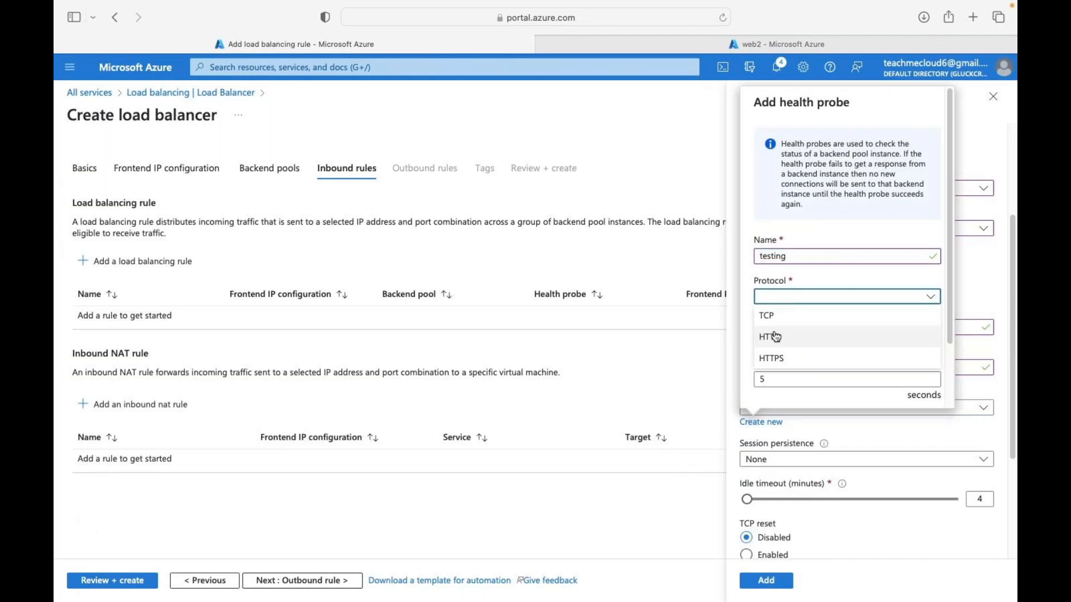
{"action": "left_click", "coordinate": [773, 315]}
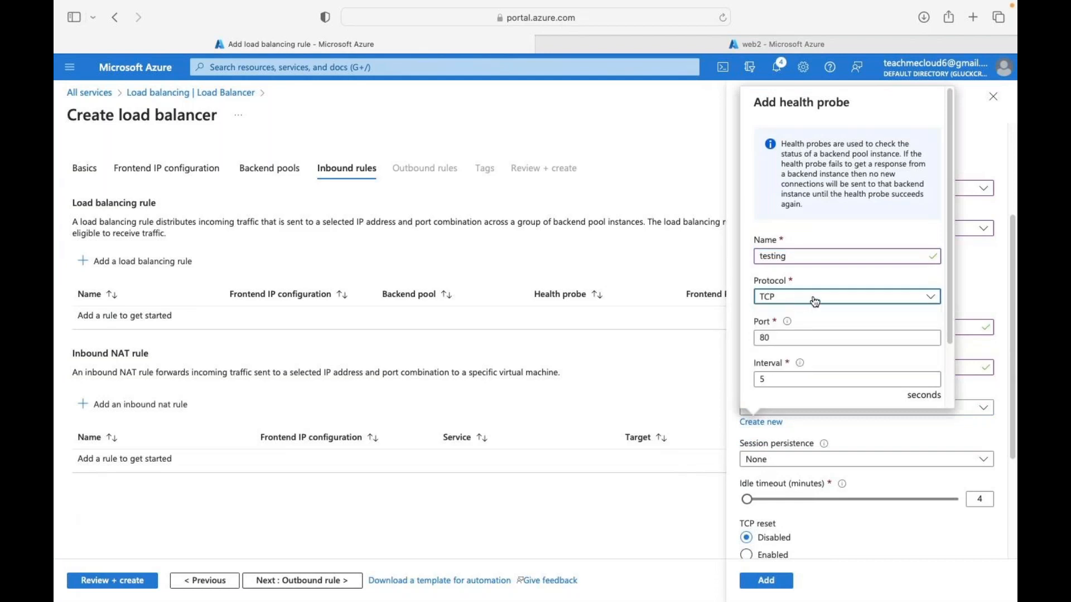
{"action": "scroll", "coordinate": [809, 381], "scroll_direction": "down", "scroll_amount": 3}
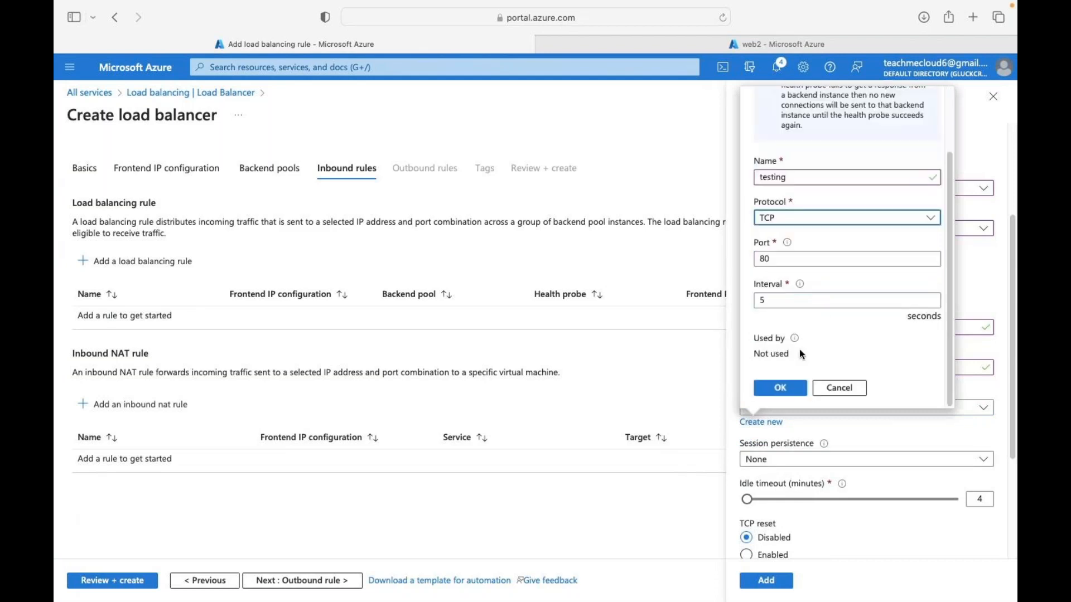
{"action": "left_click", "coordinate": [783, 389]}
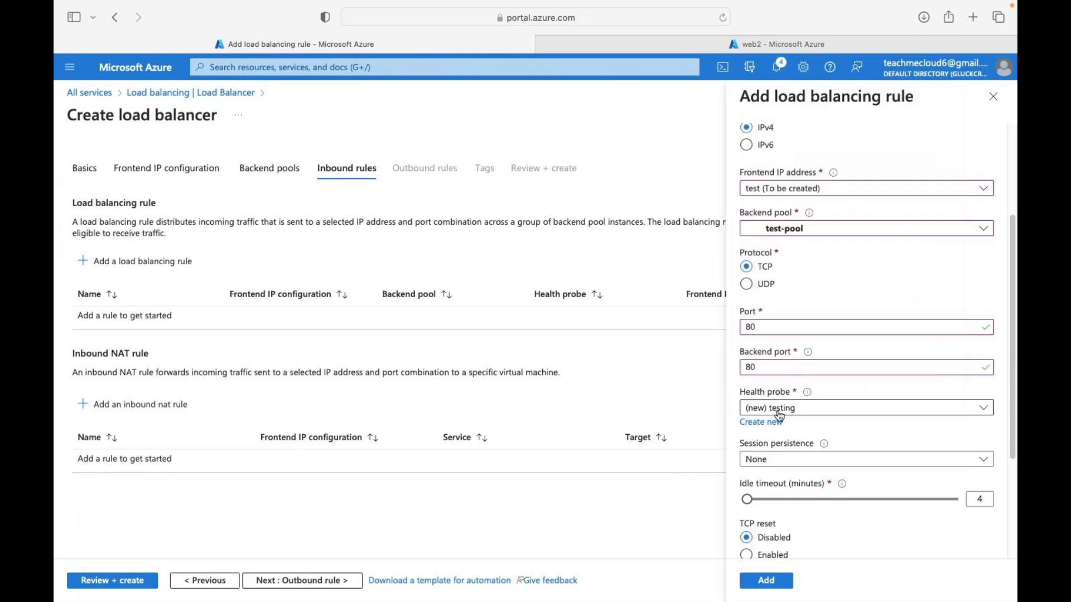
{"action": "left_click", "coordinate": [767, 582]}
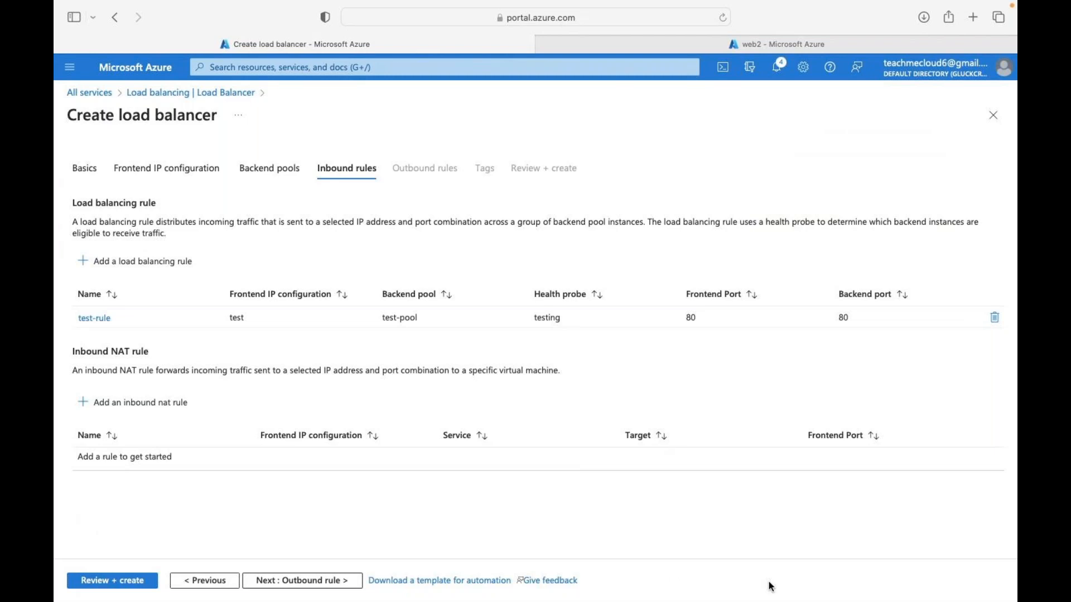
{"action": "left_click", "coordinate": [311, 581]}
- Review AZURE-LB, let validation pass, and create the load balancer
{"action": "left_click", "coordinate": [147, 587]}
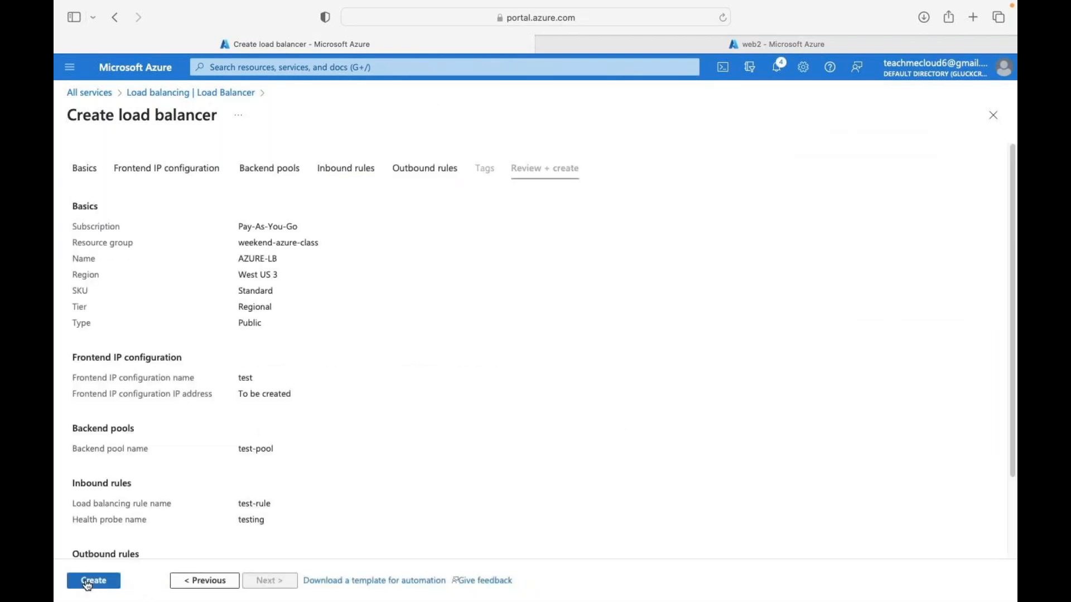
{"action": "left_click", "coordinate": [88, 584]}
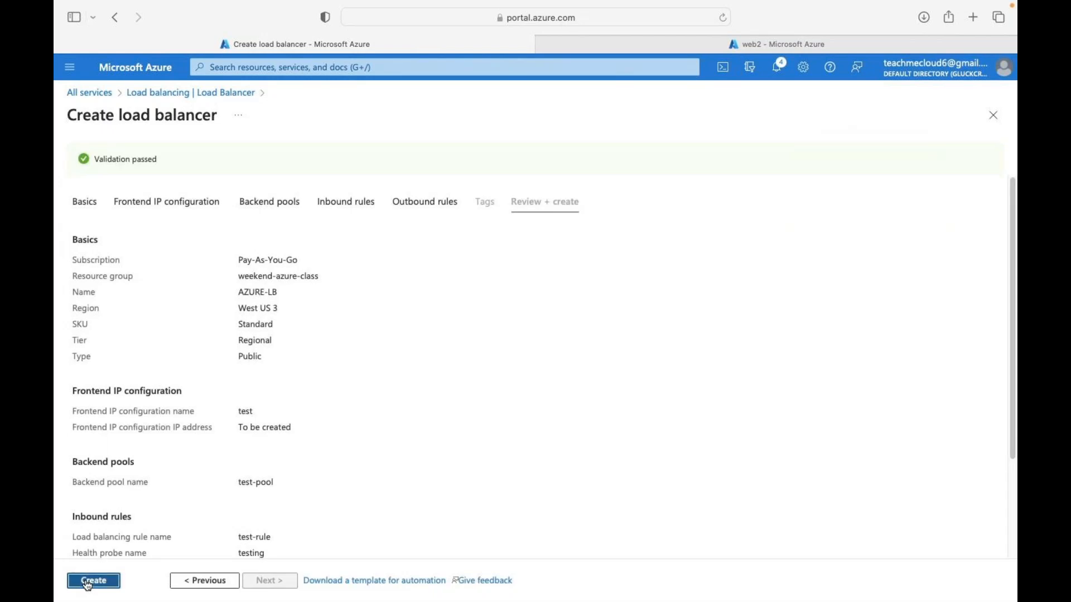
{"action": "left_click", "coordinate": [89, 583]}
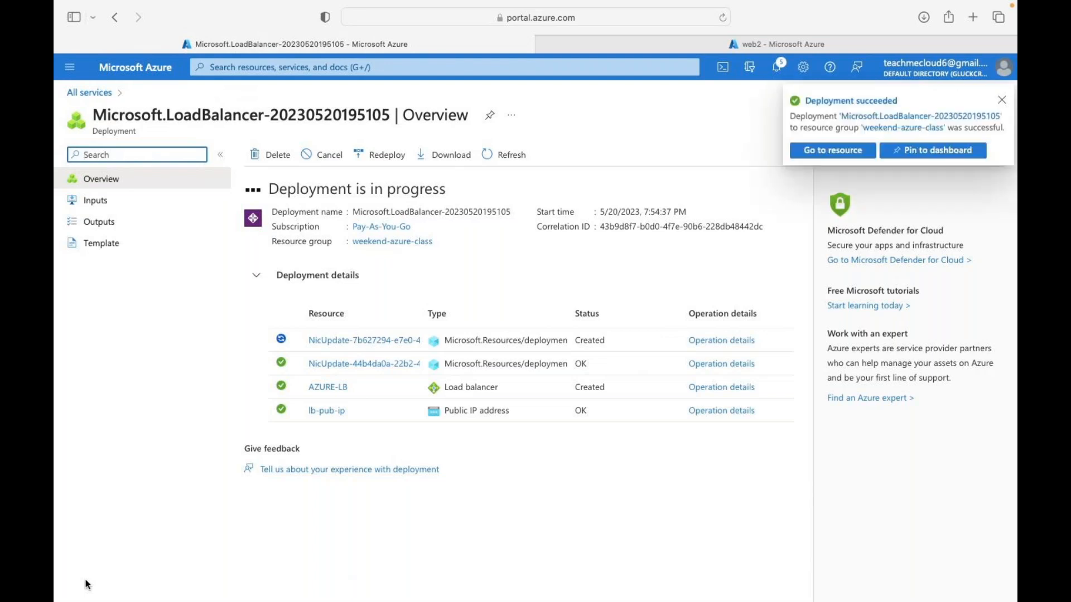
- Switch back to Safari and open the deployed AZURE-LB resource from the deployment page
{"action": "key", "text": "ctrl+Left"}
{"action": "key", "text": "ctrl+Right"}
{"action": "key", "text": "ctrl+Right"}
{"action": "key", "text": "ctrl+Right"}
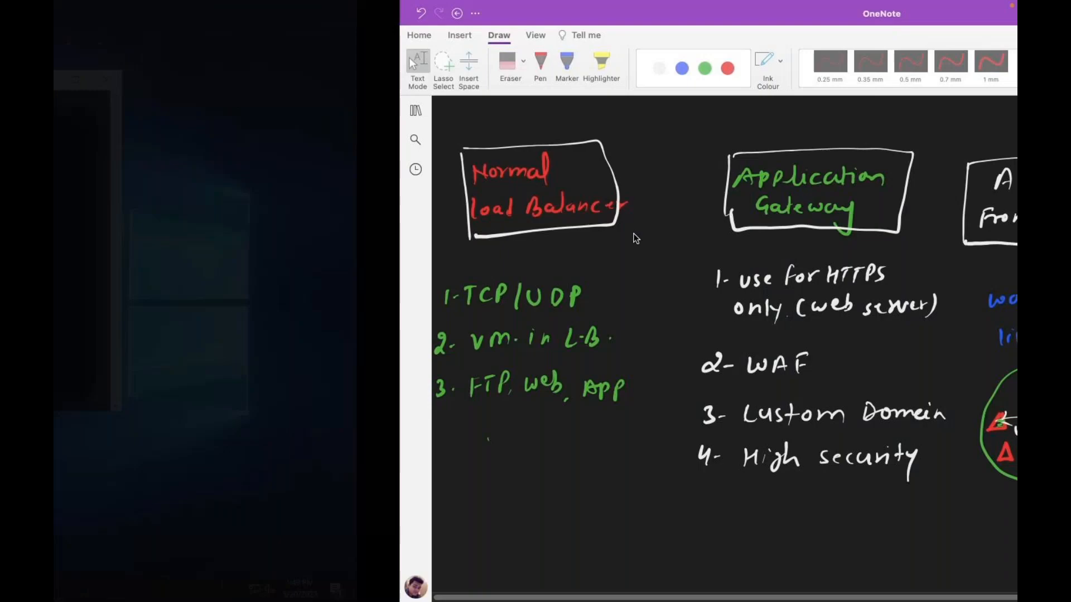
{"action": "key", "text": "ctrl+Right"}
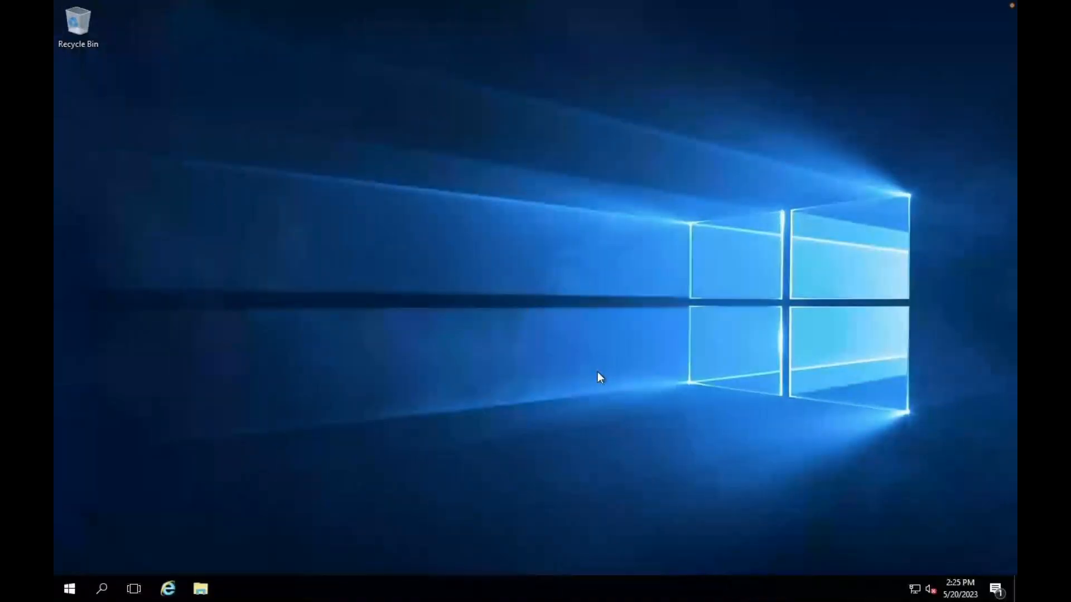
{"action": "key", "text": "ctrl+Left"}
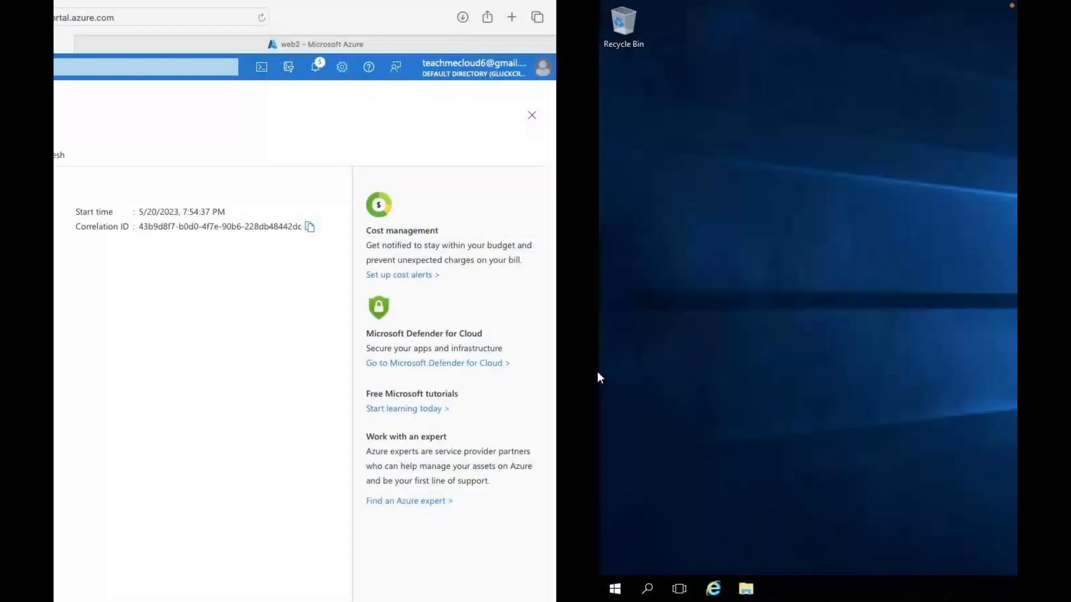
{"action": "left_click", "coordinate": [334, 328]}
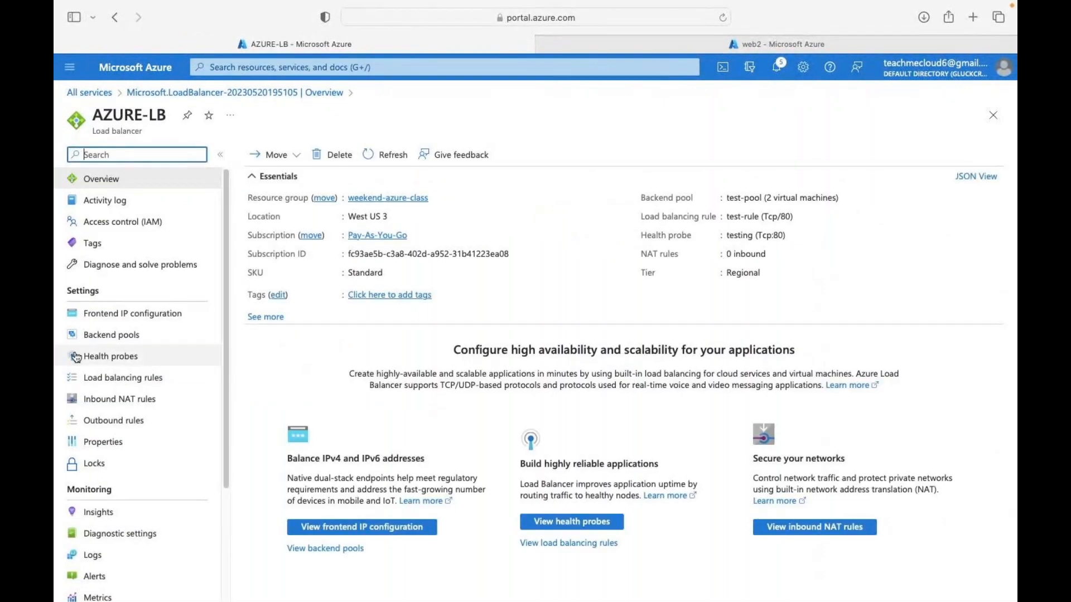
- Inspect AZURE-LB's frontend IP configuration test and its public IP address options
{"action": "left_click", "coordinate": [122, 324]}
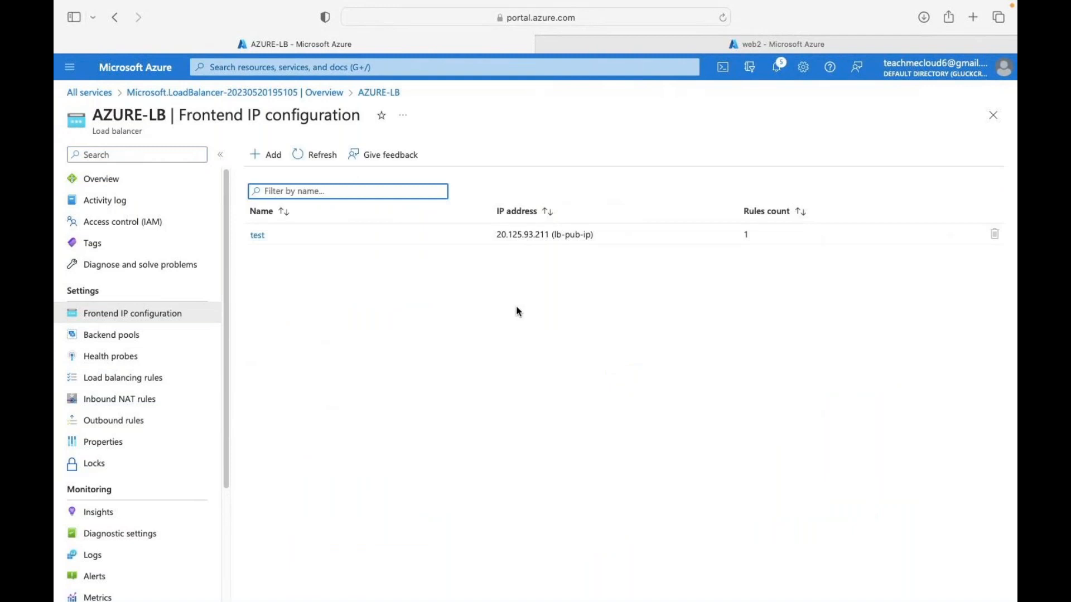
{"action": "left_click", "coordinate": [256, 235]}
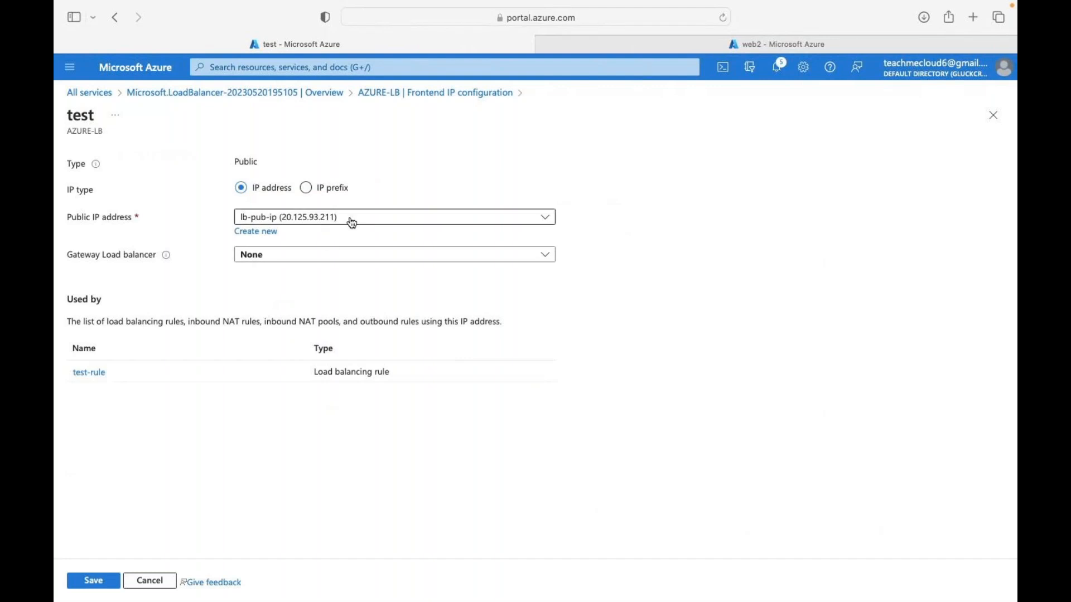
{"action": "left_click", "coordinate": [295, 218]}
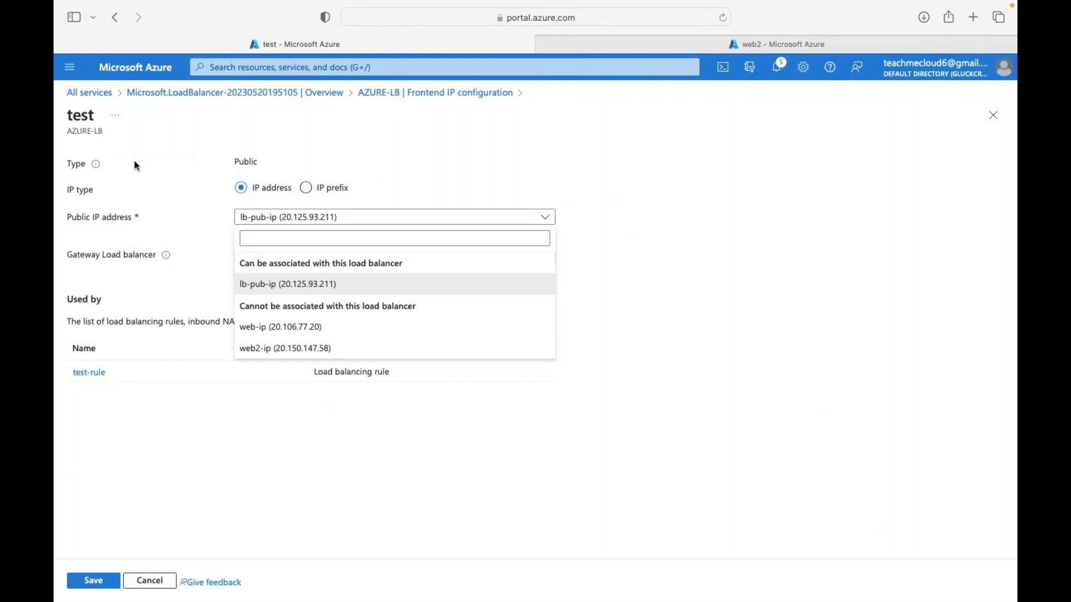
{"action": "left_click", "coordinate": [405, 93]}
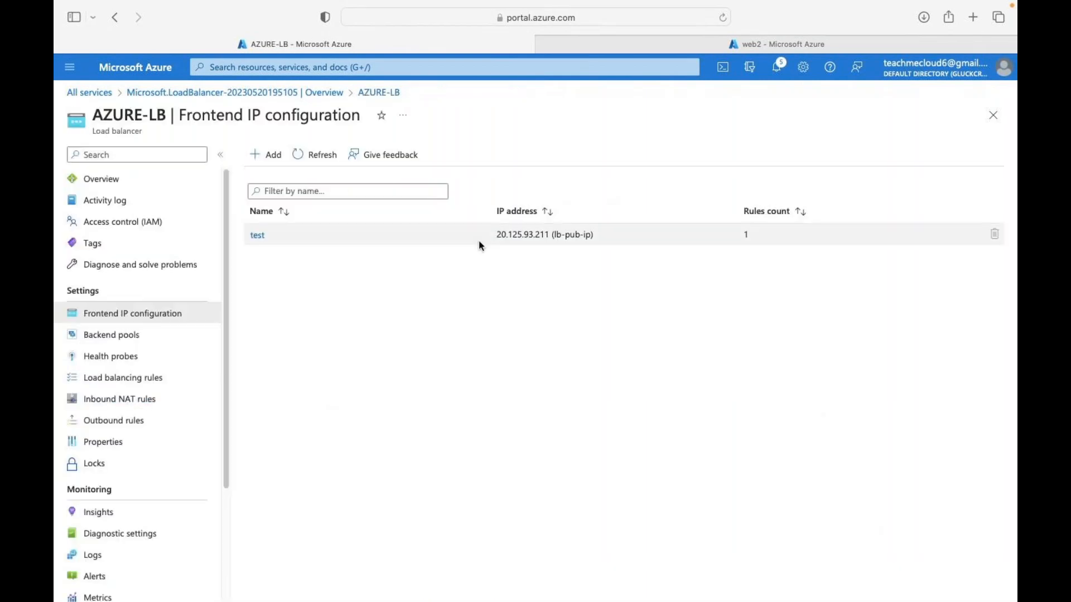
- Copy the load balancer's public IP address 20.125.93.211
{"action": "left_click_drag", "start_coordinate": [496, 234], "coordinate": [548, 234]}
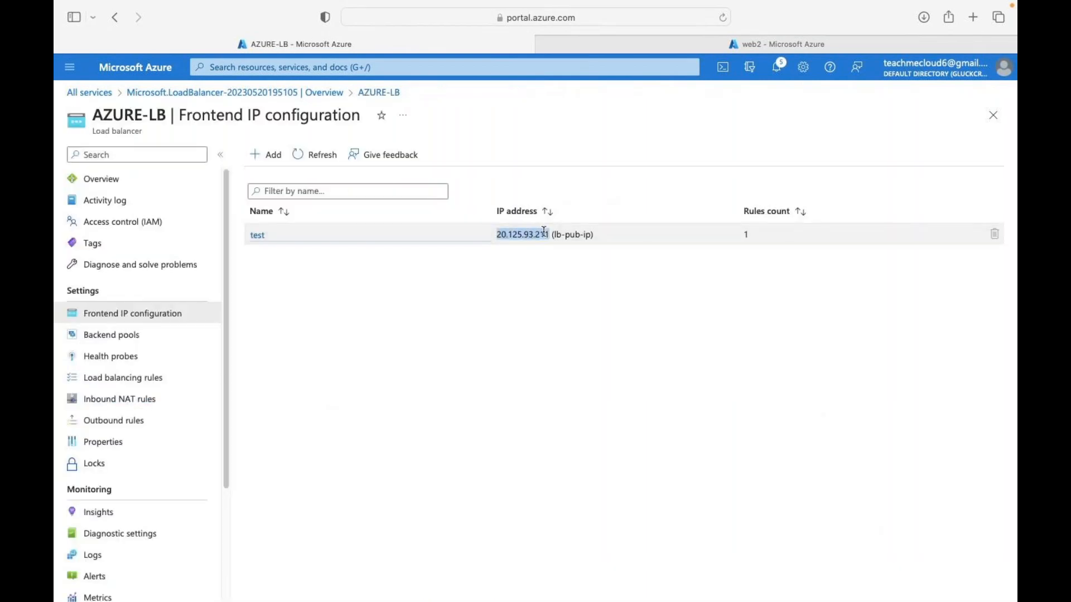
{"action": "right_click", "coordinate": [525, 231]}
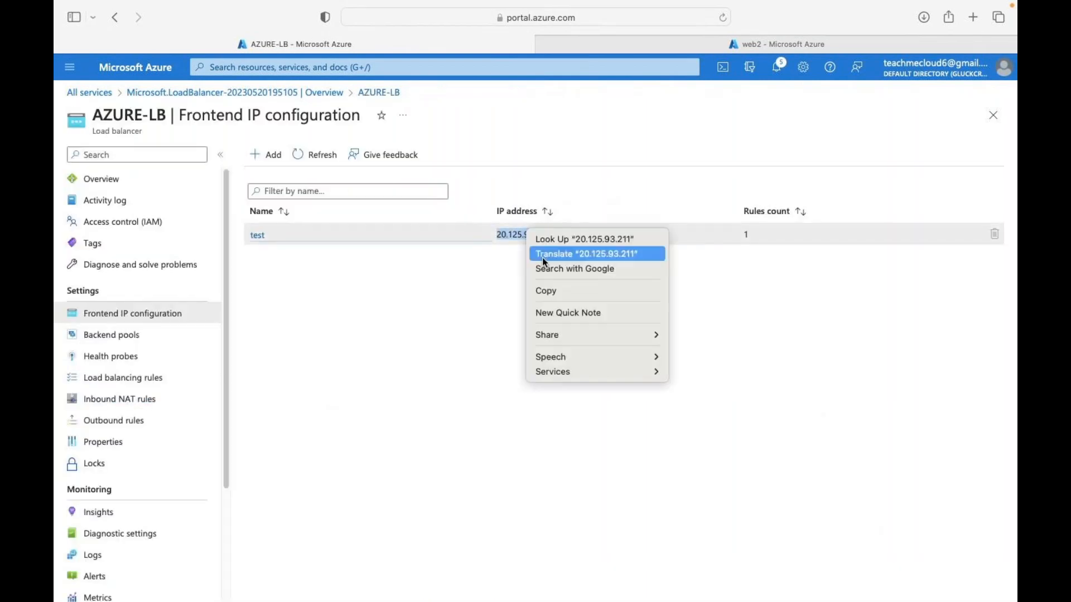
{"action": "left_click", "coordinate": [552, 286]}
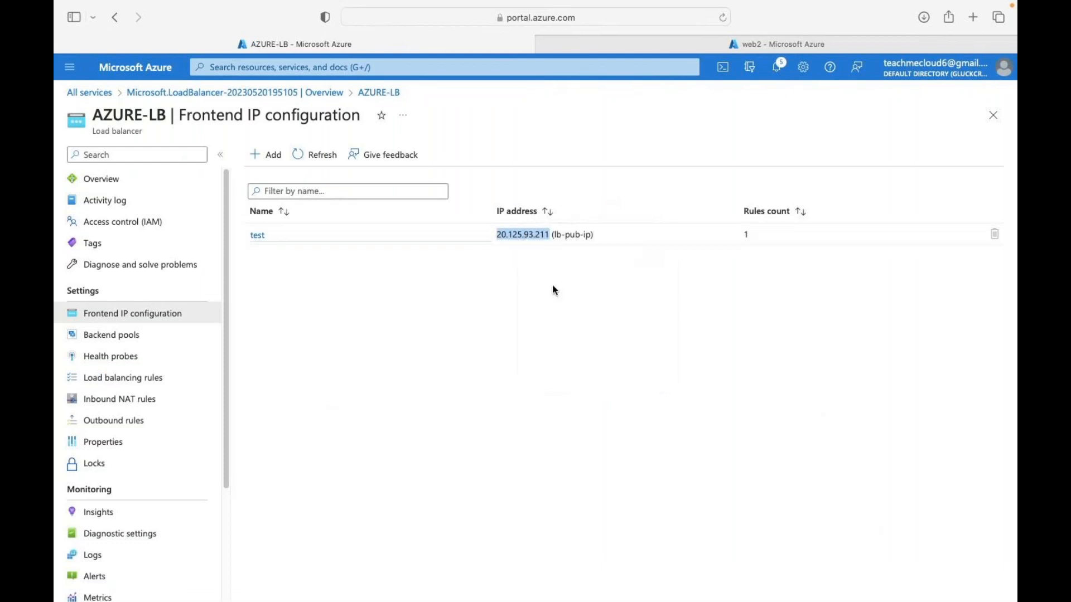
{"action": "left_click", "coordinate": [975, 18]}
- Load 20.125.93.211 in Safari, which serves the IIS page from web server 1
{"action": "key", "text": "super+v"}
{"action": "key", "text": "Return"}
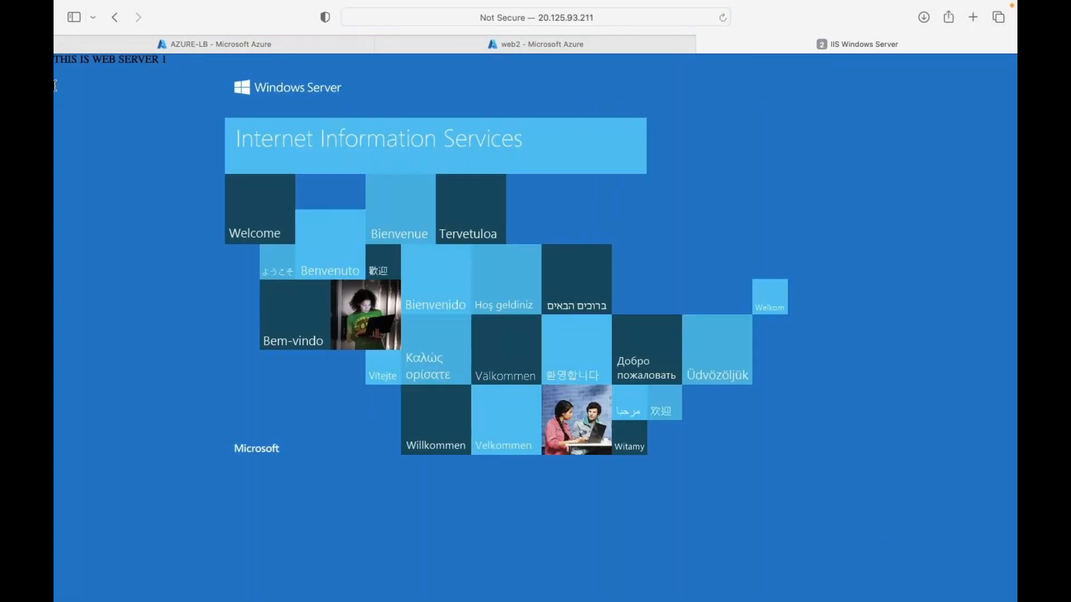
{"action": "key", "text": "ctrl+Right"}
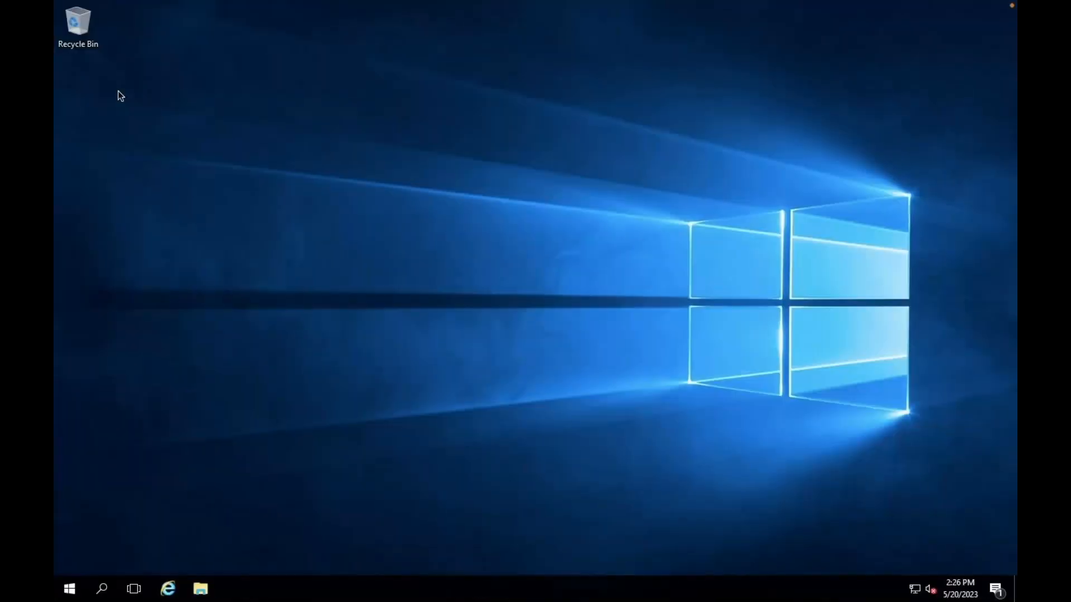
{"action": "key", "text": "ctrl+Right"}
{"action": "key", "text": "ctrl+Right"}
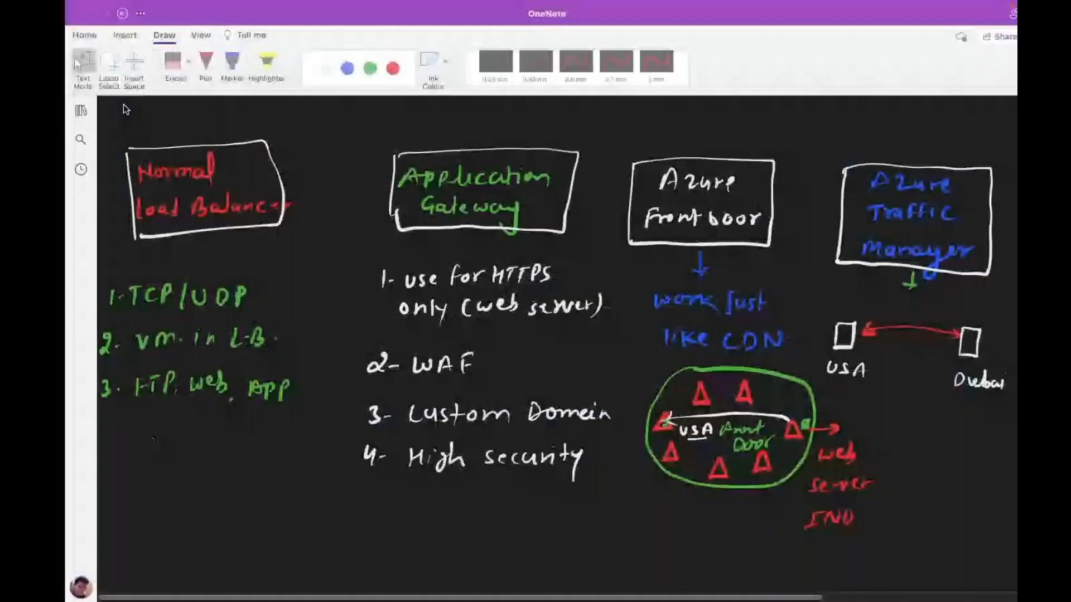
{"action": "key", "text": "ctrl+Right"}
- Load 20.125.93.211 in a new Chrome tab and compare it with Safari's result
{"action": "left_click", "coordinate": [234, 16]}
{"action": "key", "text": "super+v"}
{"action": "key", "text": "Return"}
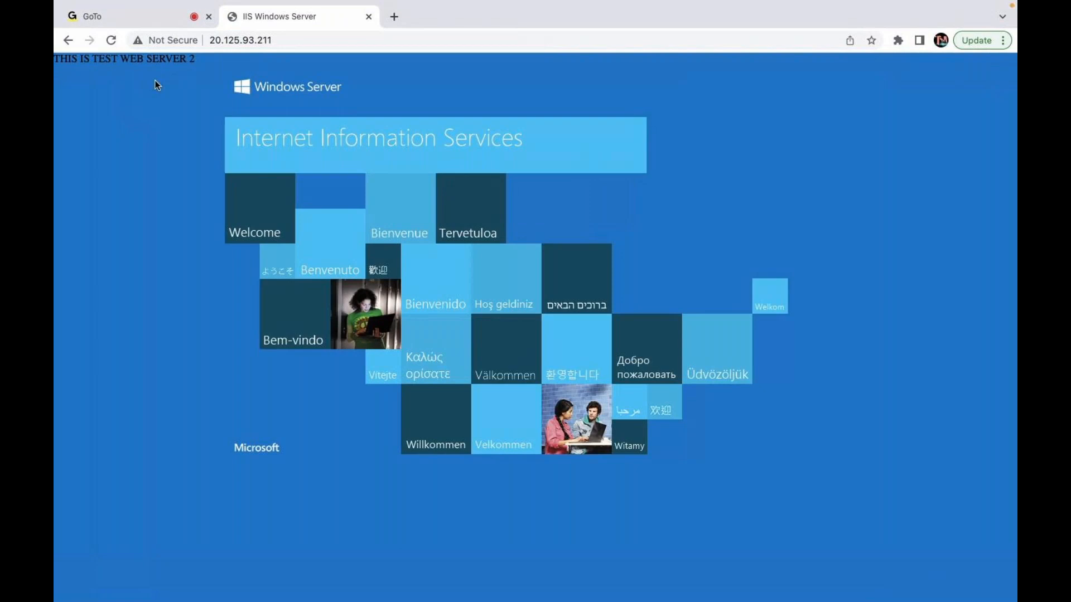
{"action": "key", "text": "ctrl+Left"}
{"action": "key", "text": "ctrl+Left"}
{"action": "mouse_move", "coordinate": [57, 19]}
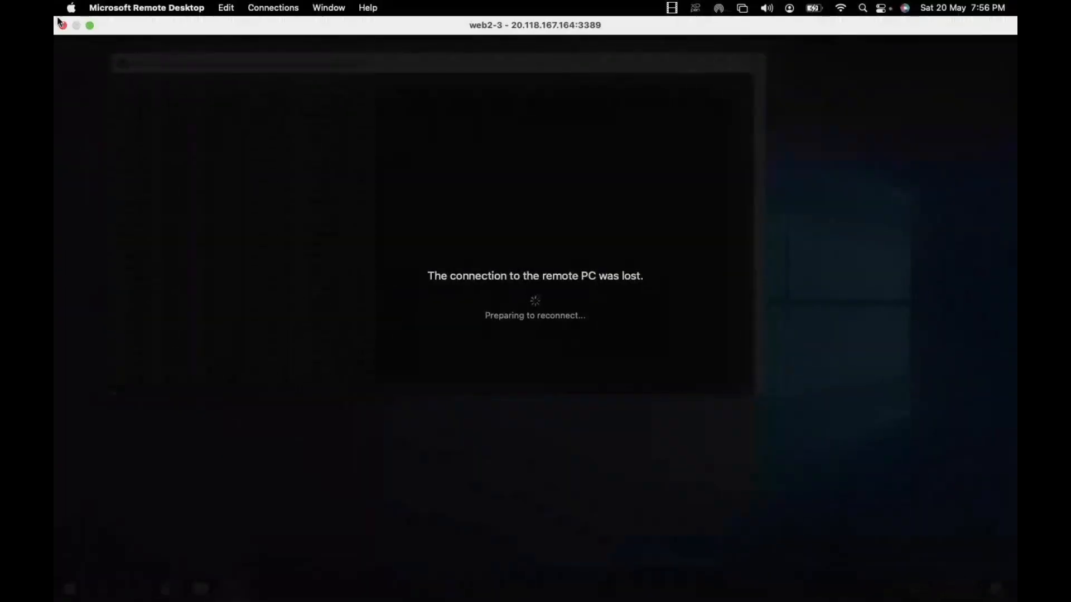
{"action": "key", "text": "ctrl+Left"}
{"action": "key", "text": "ctrl+Right"}
{"action": "key", "text": "ctrl+Right"}
{"action": "key", "text": "ctrl+Right"}
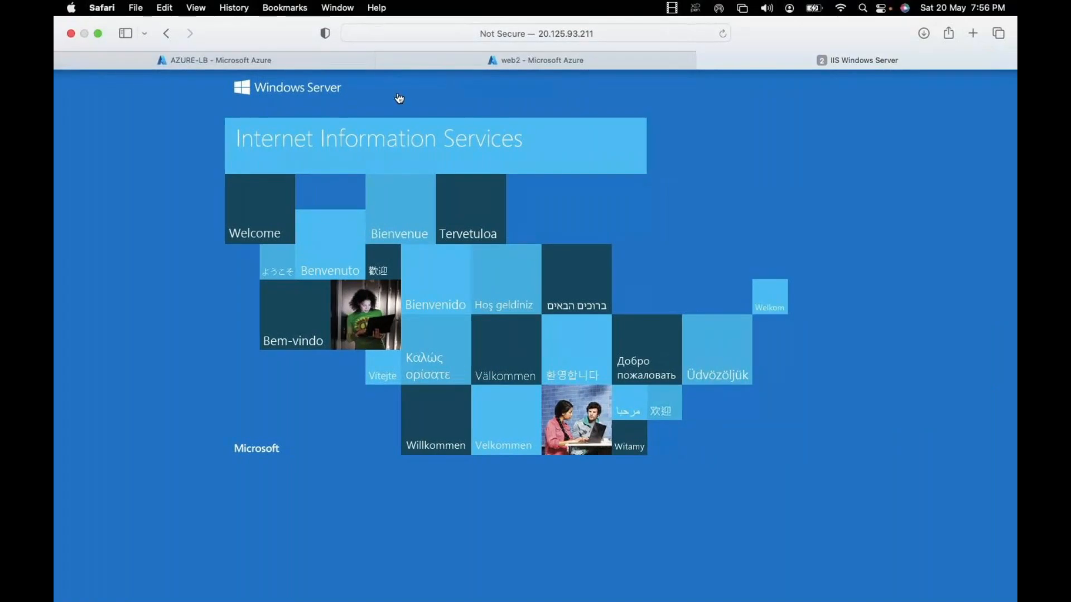
{"action": "key", "text": "ctrl+Left"}
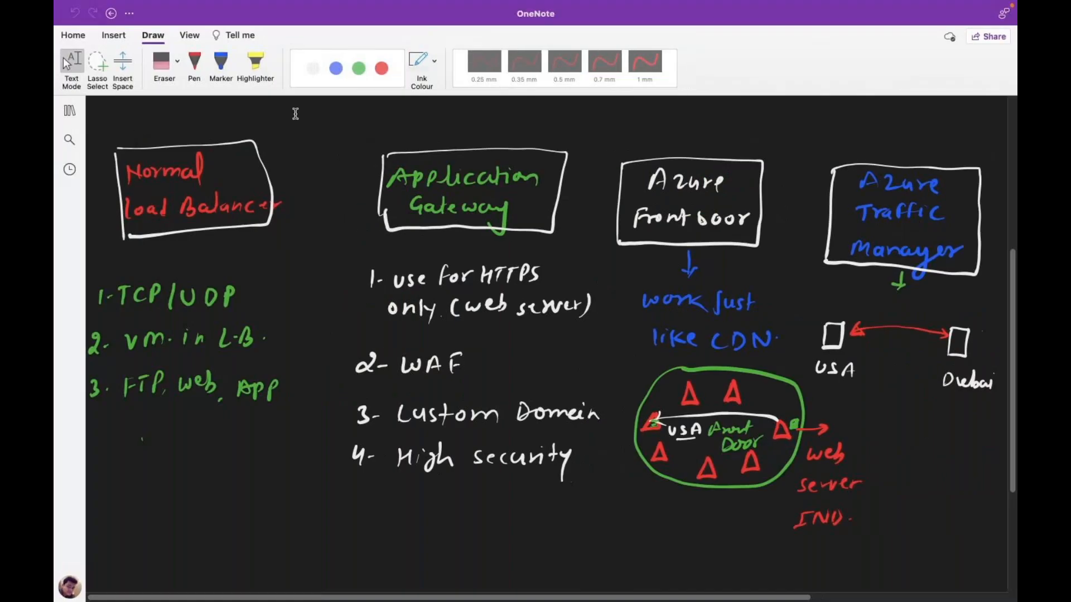
- Bring Chrome's IIS page for test web server 2 to the front
{"action": "key", "text": "ctrl+Right"}
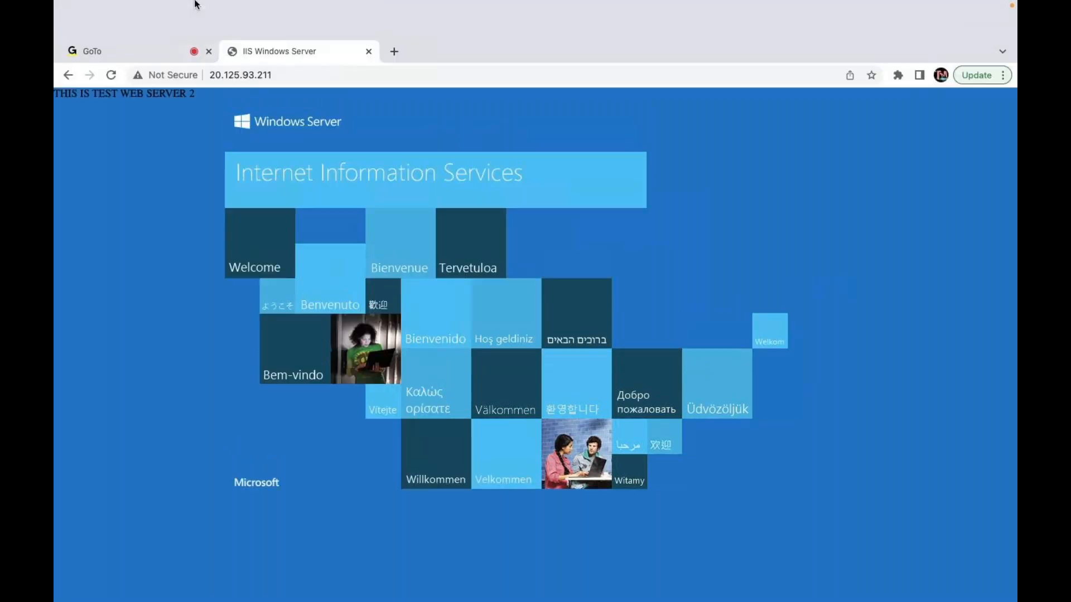
- Move from the OneNote and Safari spaces to Chrome's GoTo meeting tab and close its chat
{"action": "key", "text": "ctrl+Left"}
{"action": "key", "text": "ctrl+Left"}
{"action": "key", "text": "ctrl+Left"}
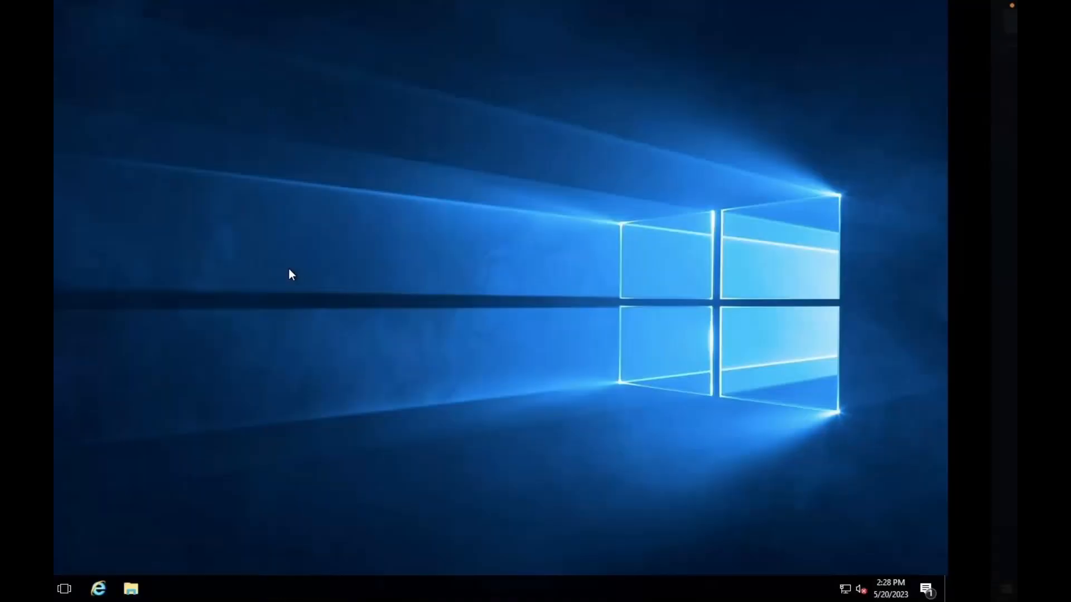
{"action": "key", "text": "ctrl+Left"}
{"action": "key", "text": "ctrl+Left"}
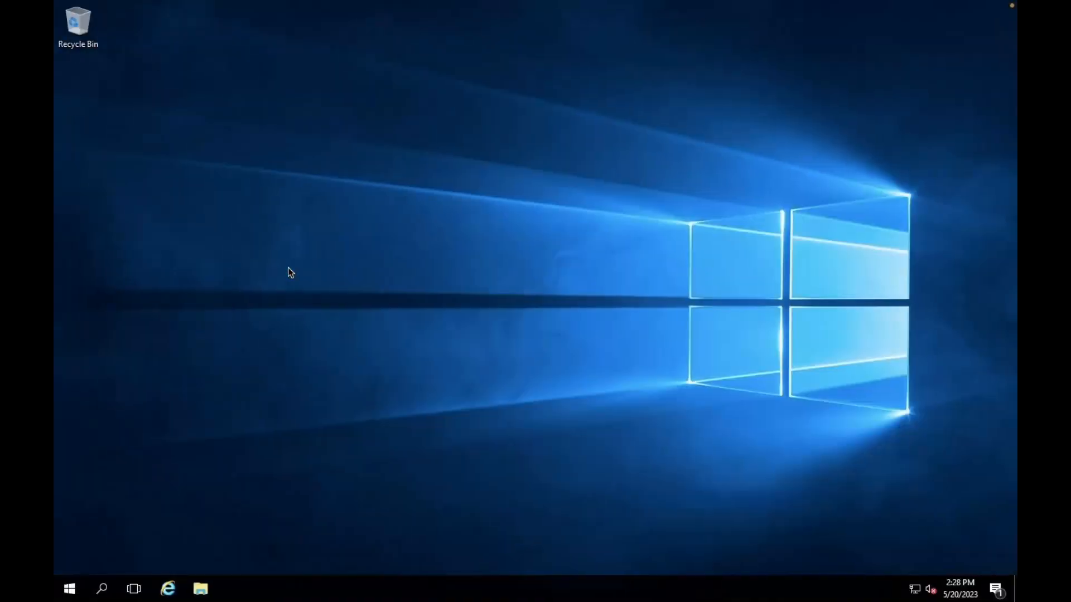
{"action": "key", "text": "ctrl+Left"}
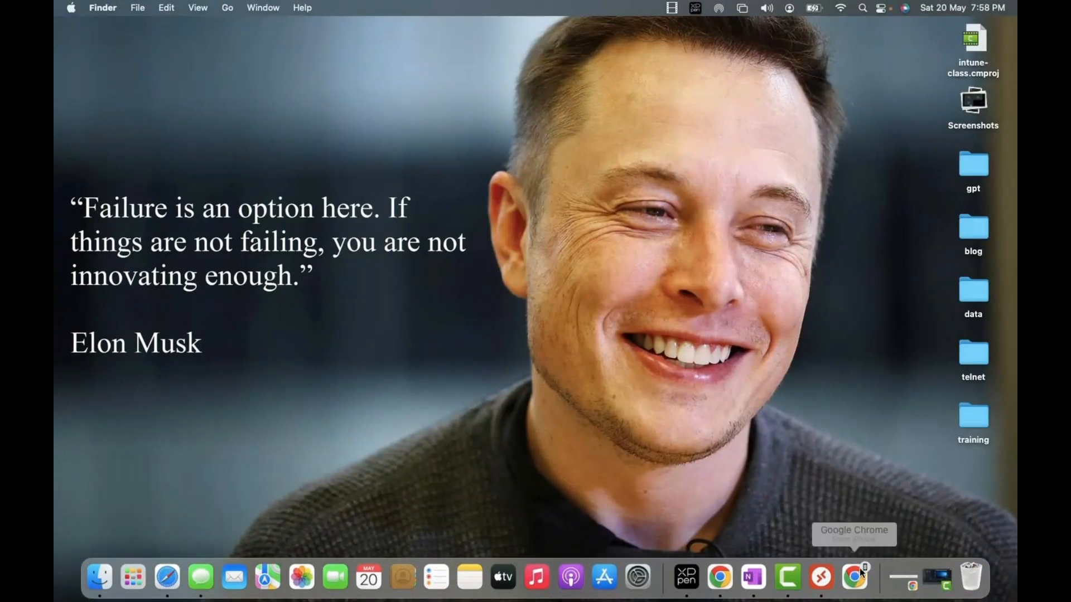
{"action": "left_click", "coordinate": [853, 577]}
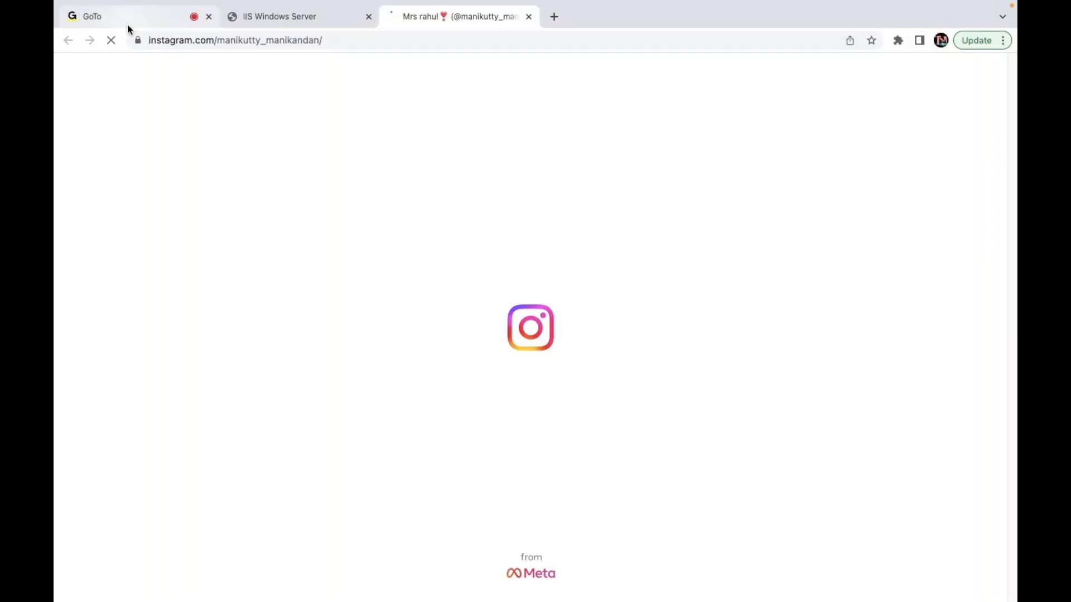
{"action": "left_click", "coordinate": [128, 28]}
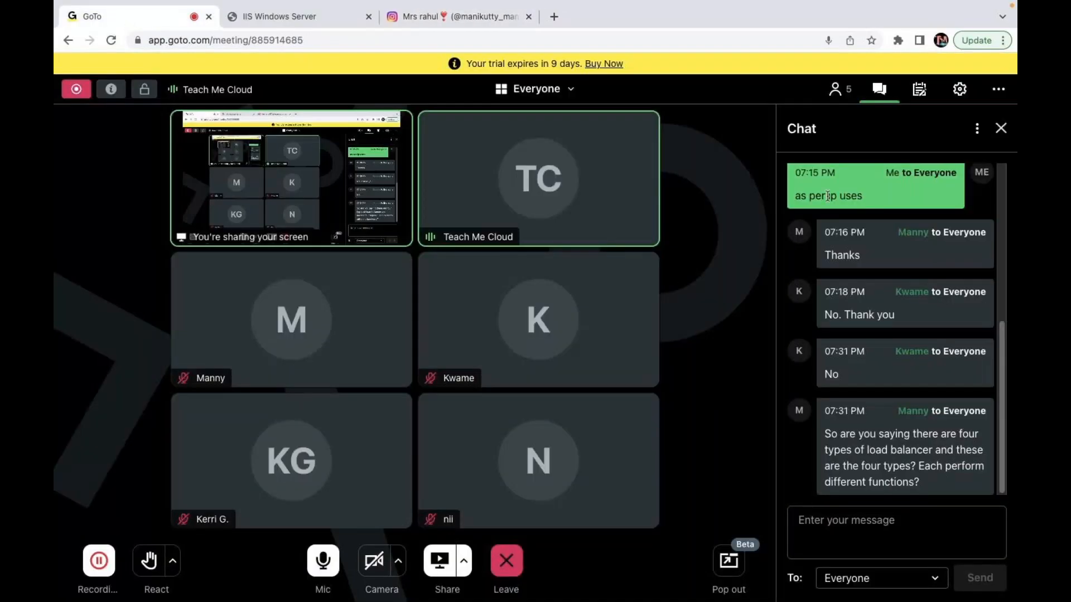
{"action": "left_click", "coordinate": [1001, 128]}
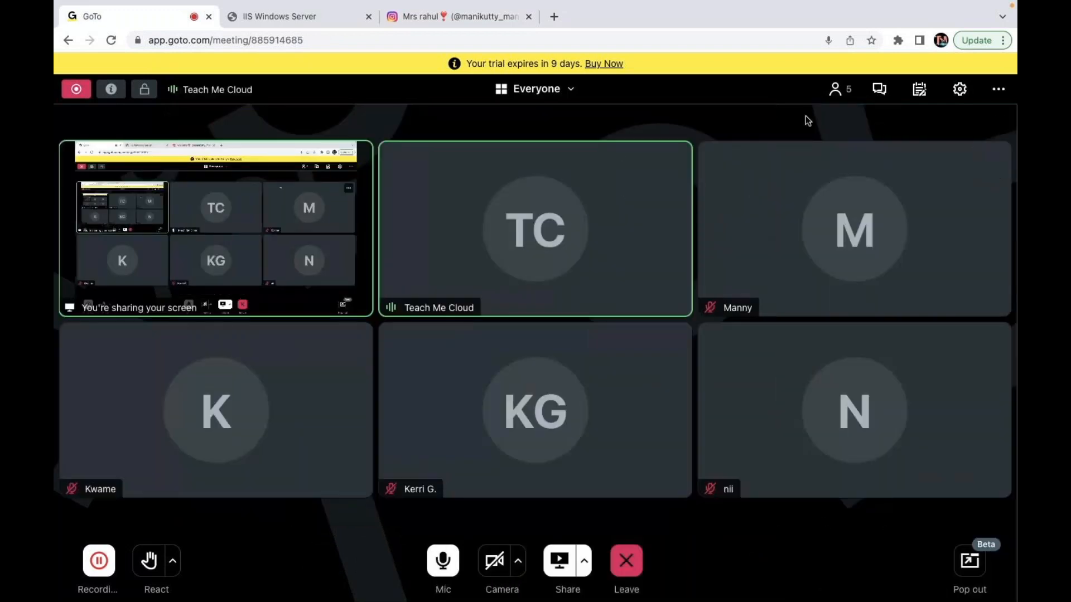
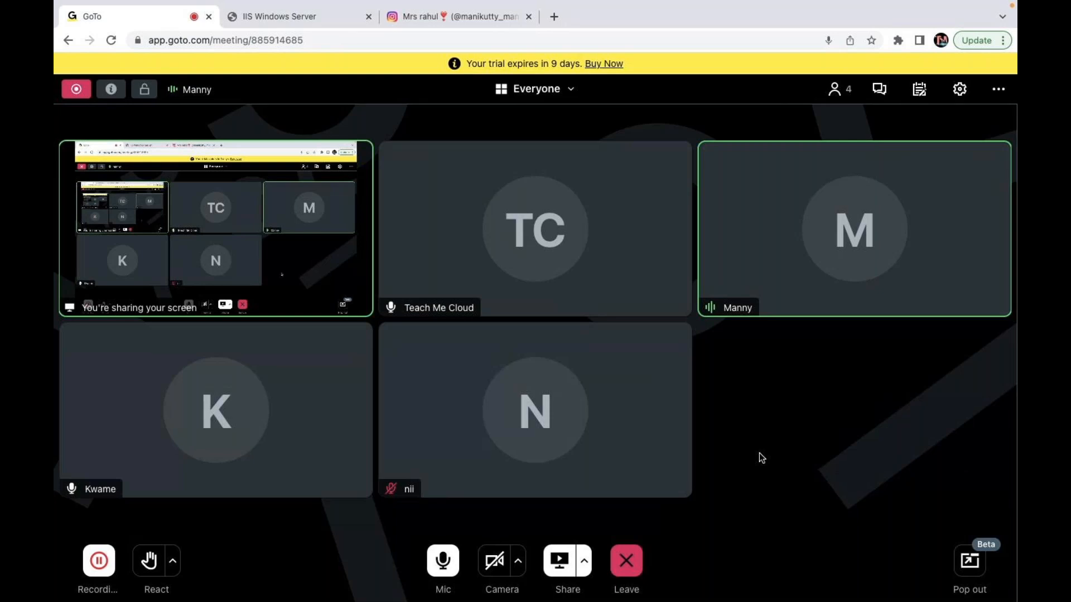
- Press Leave in the GoTo Meeting toolbar to bring up the leave-or-end-for-everyone prompt
{"action": "left_click", "coordinate": [627, 561]}
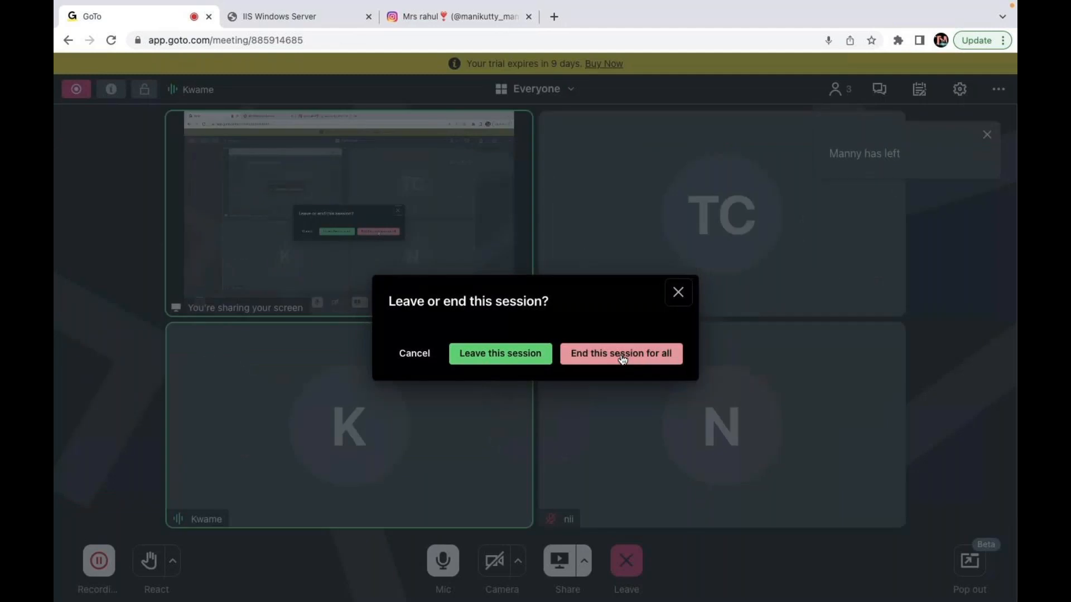